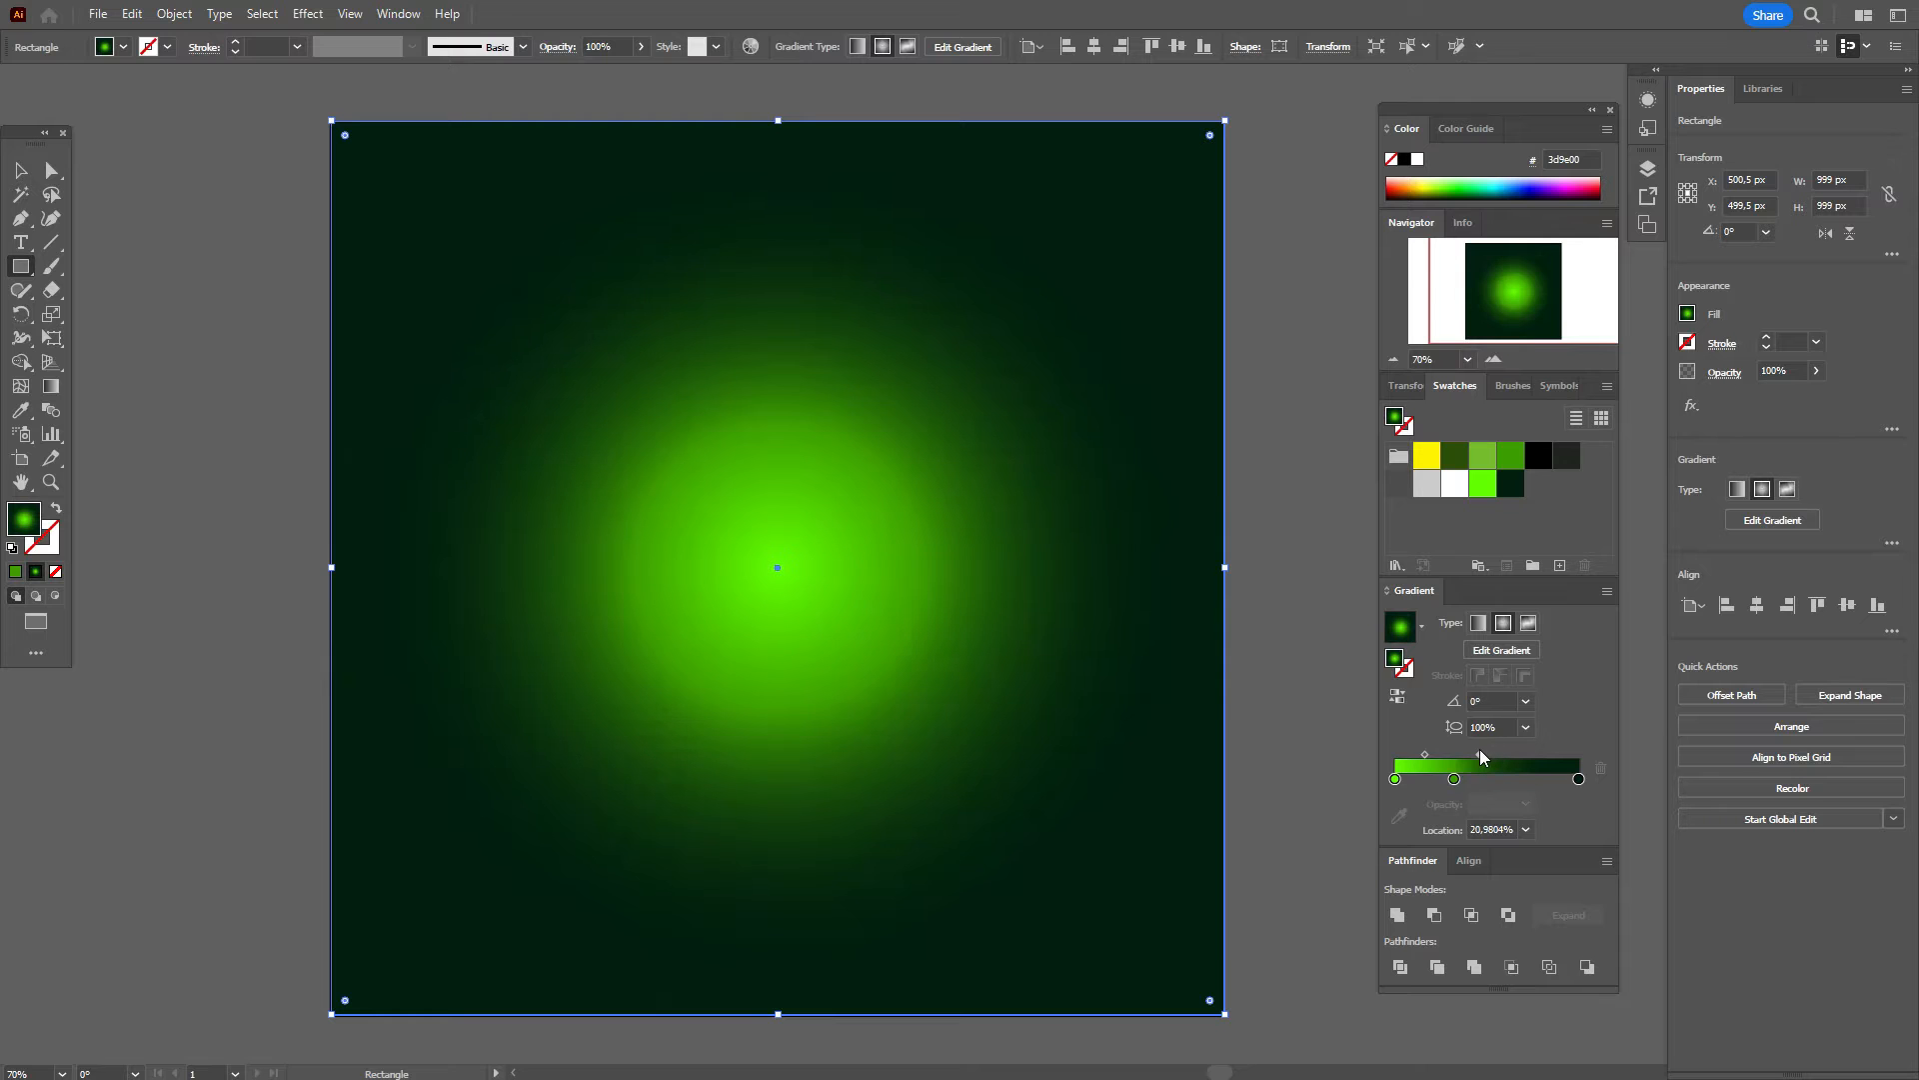
# Step: Tighten the background's green radial glow by shifting a gradient stop and the midpoint, then deselect
pyautogui.moveTo(1455, 780); pyautogui.dragTo(1477, 766)
pyautogui.click(1476, 755)
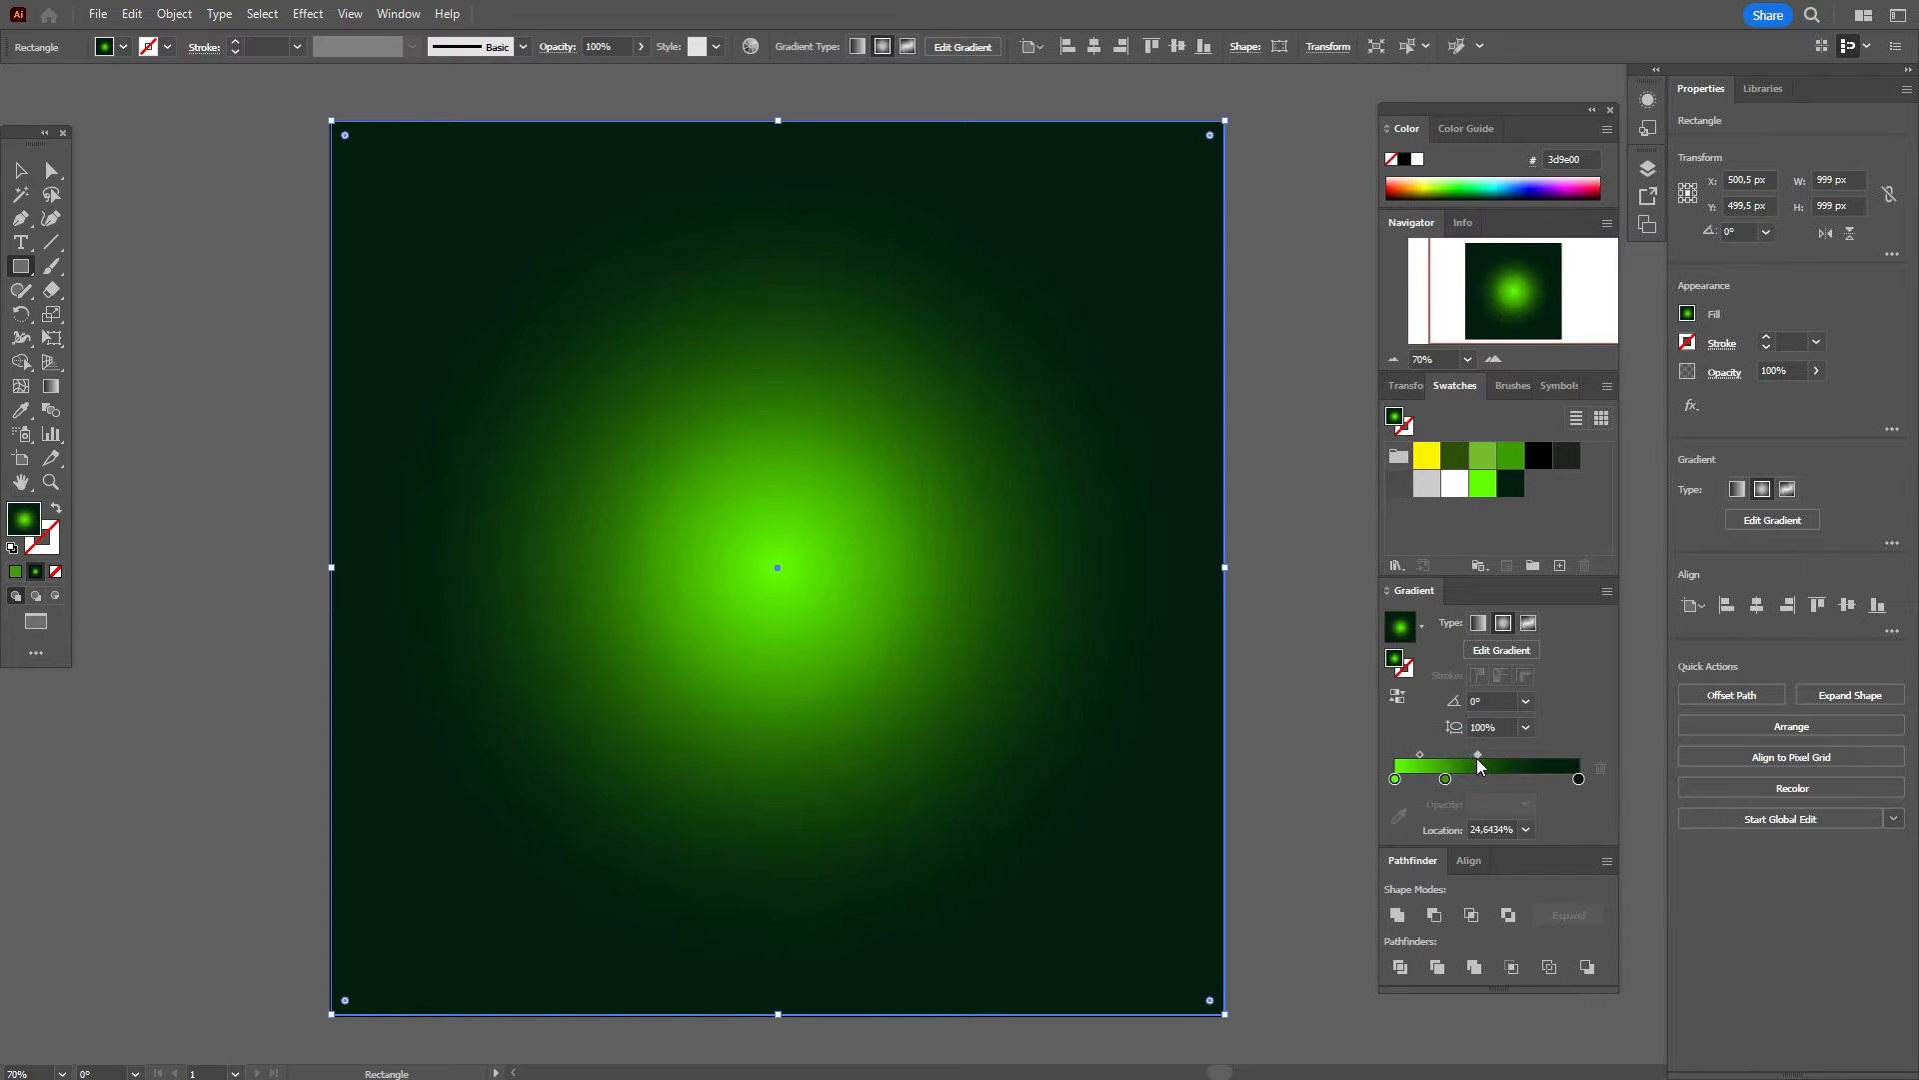
pyautogui.click(17, 174)
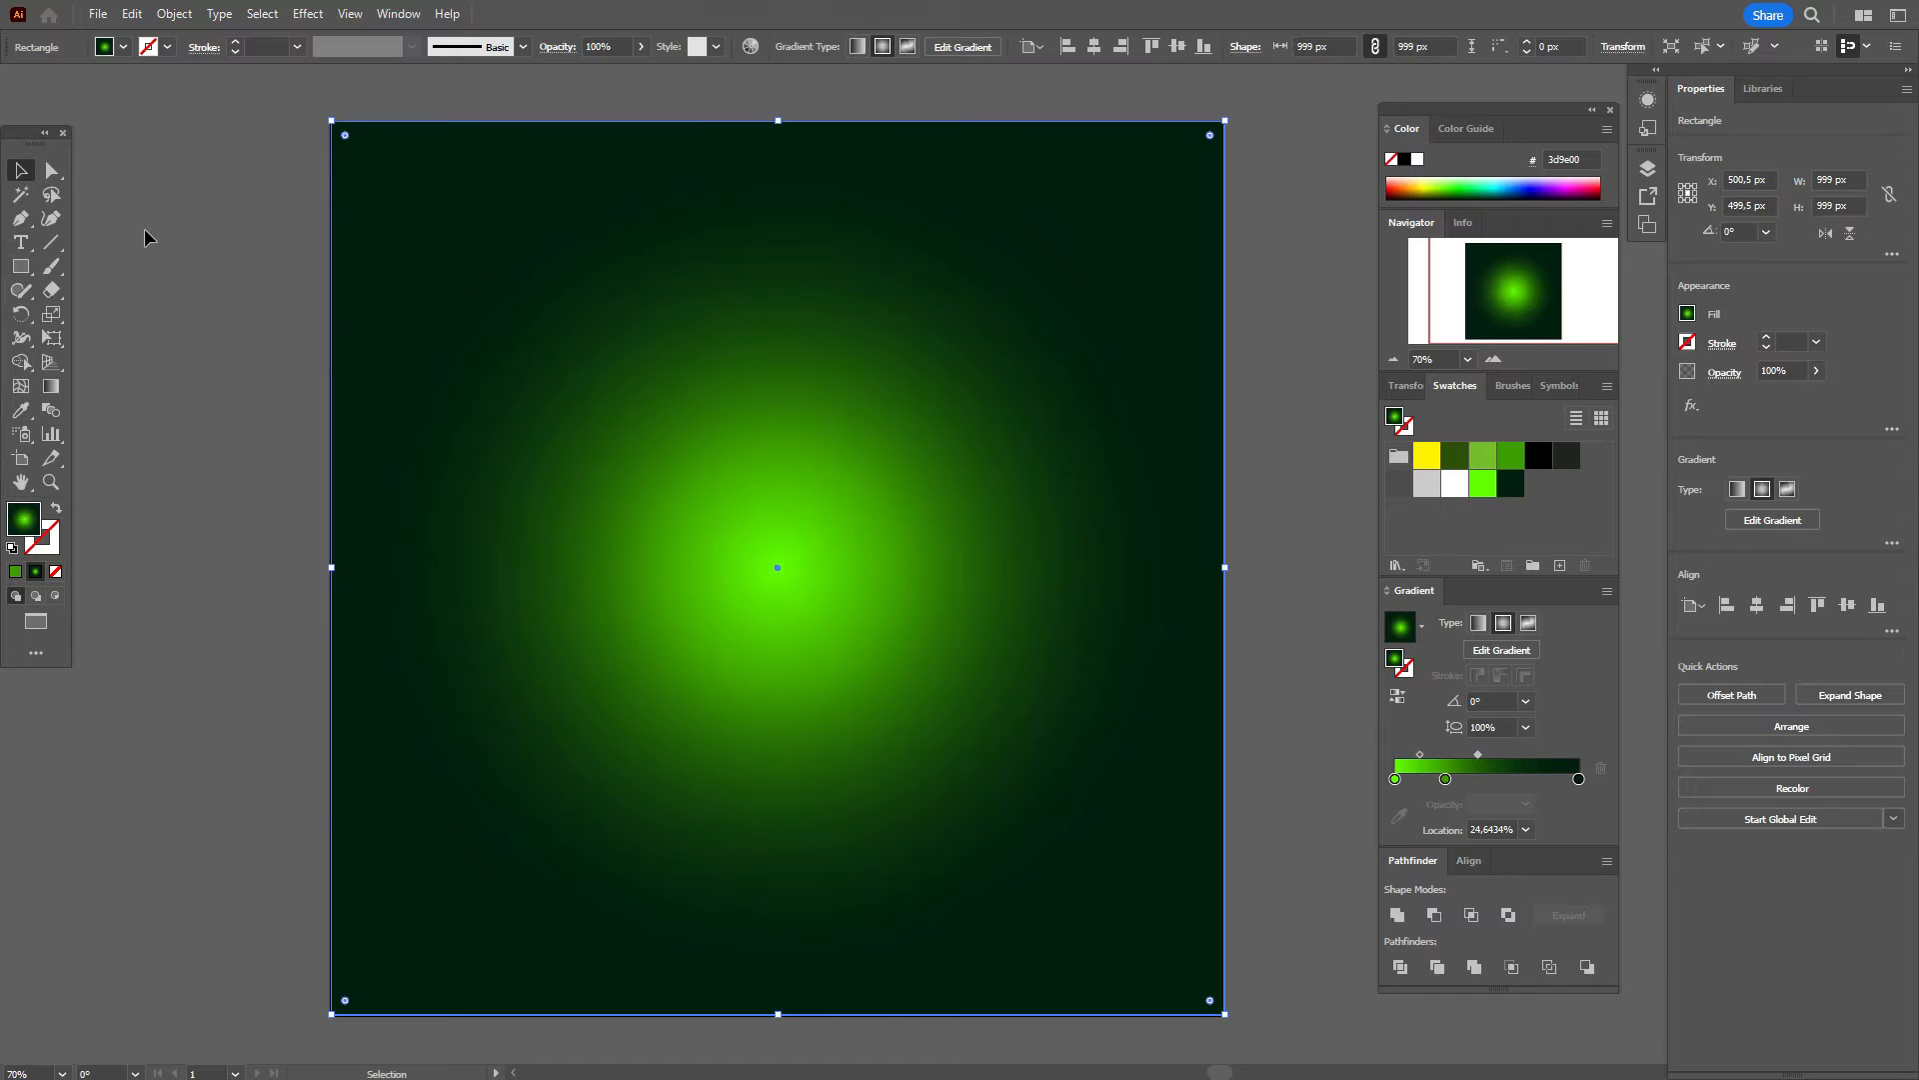
pyautogui.click(144, 228)
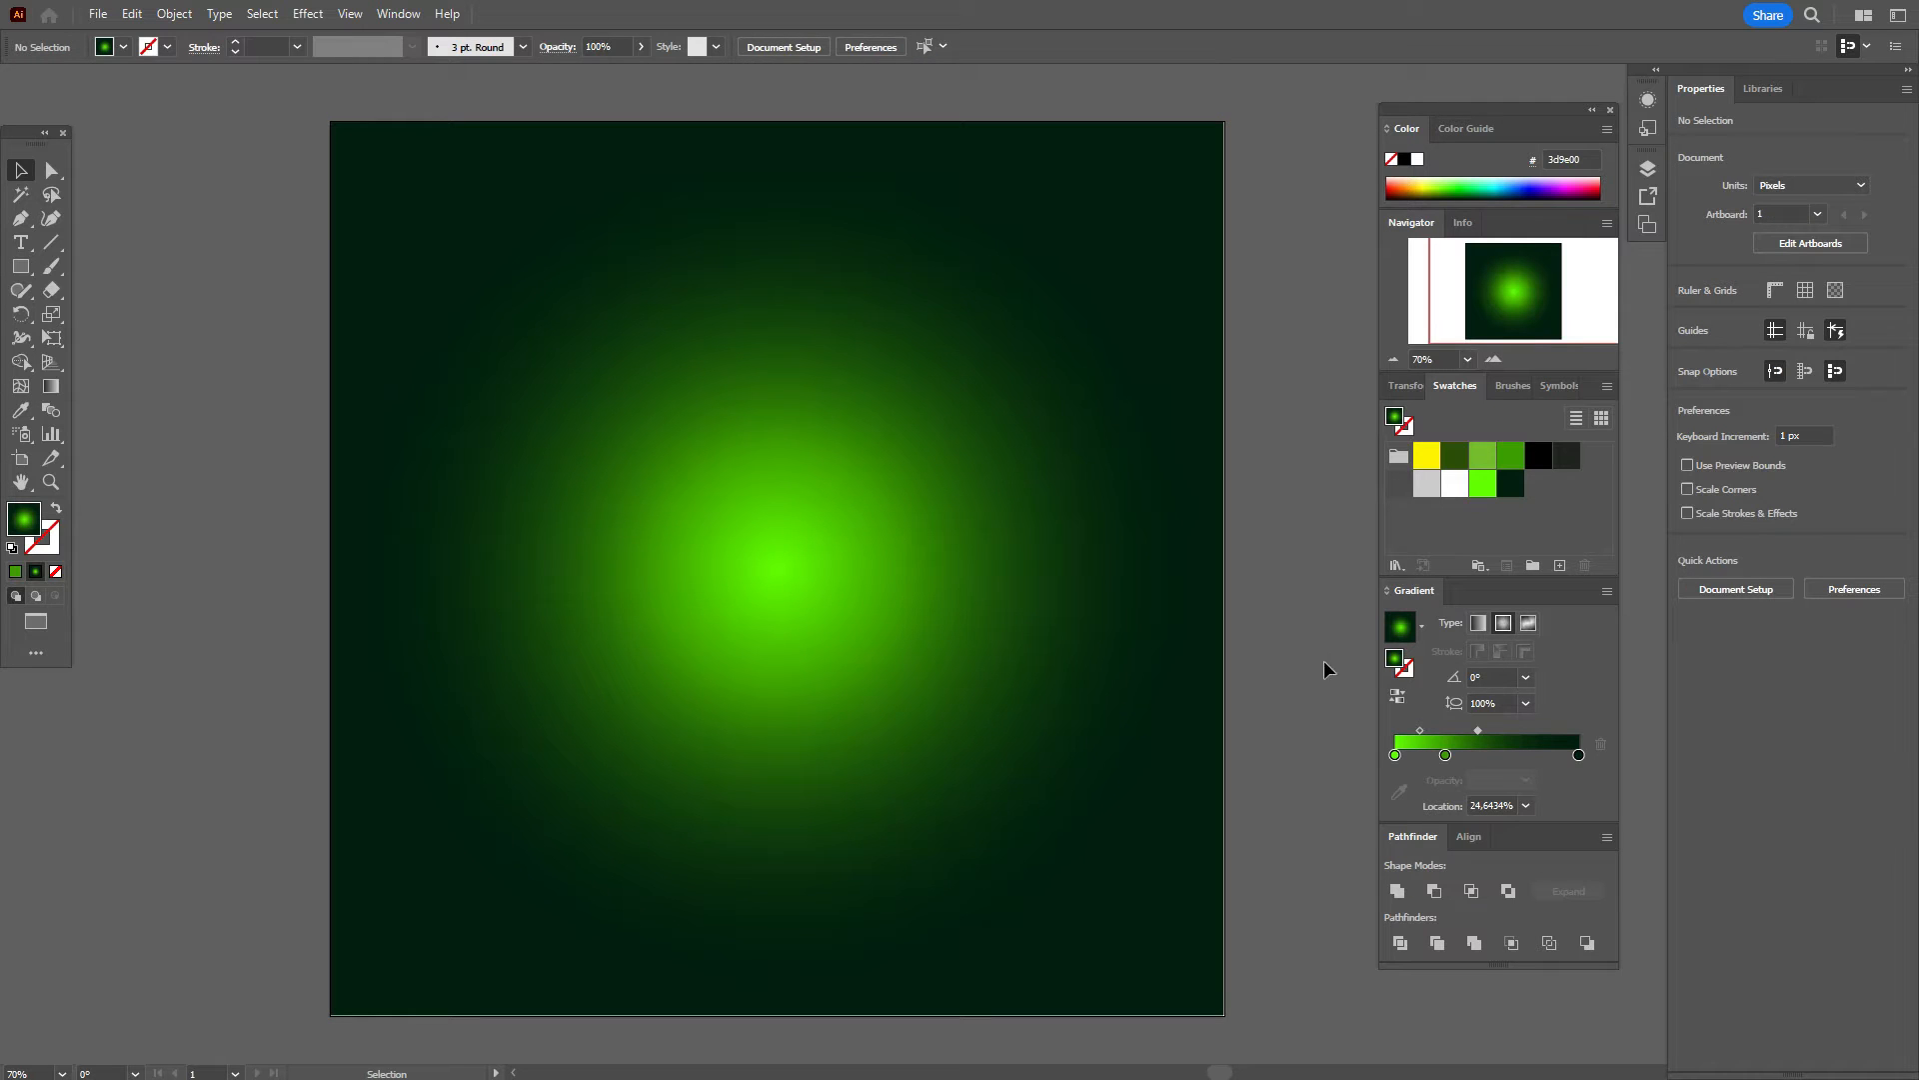
# Step: Draw a yellow 588 × 504 px ellipse for the cauldron body
pyautogui.click(1427, 458)
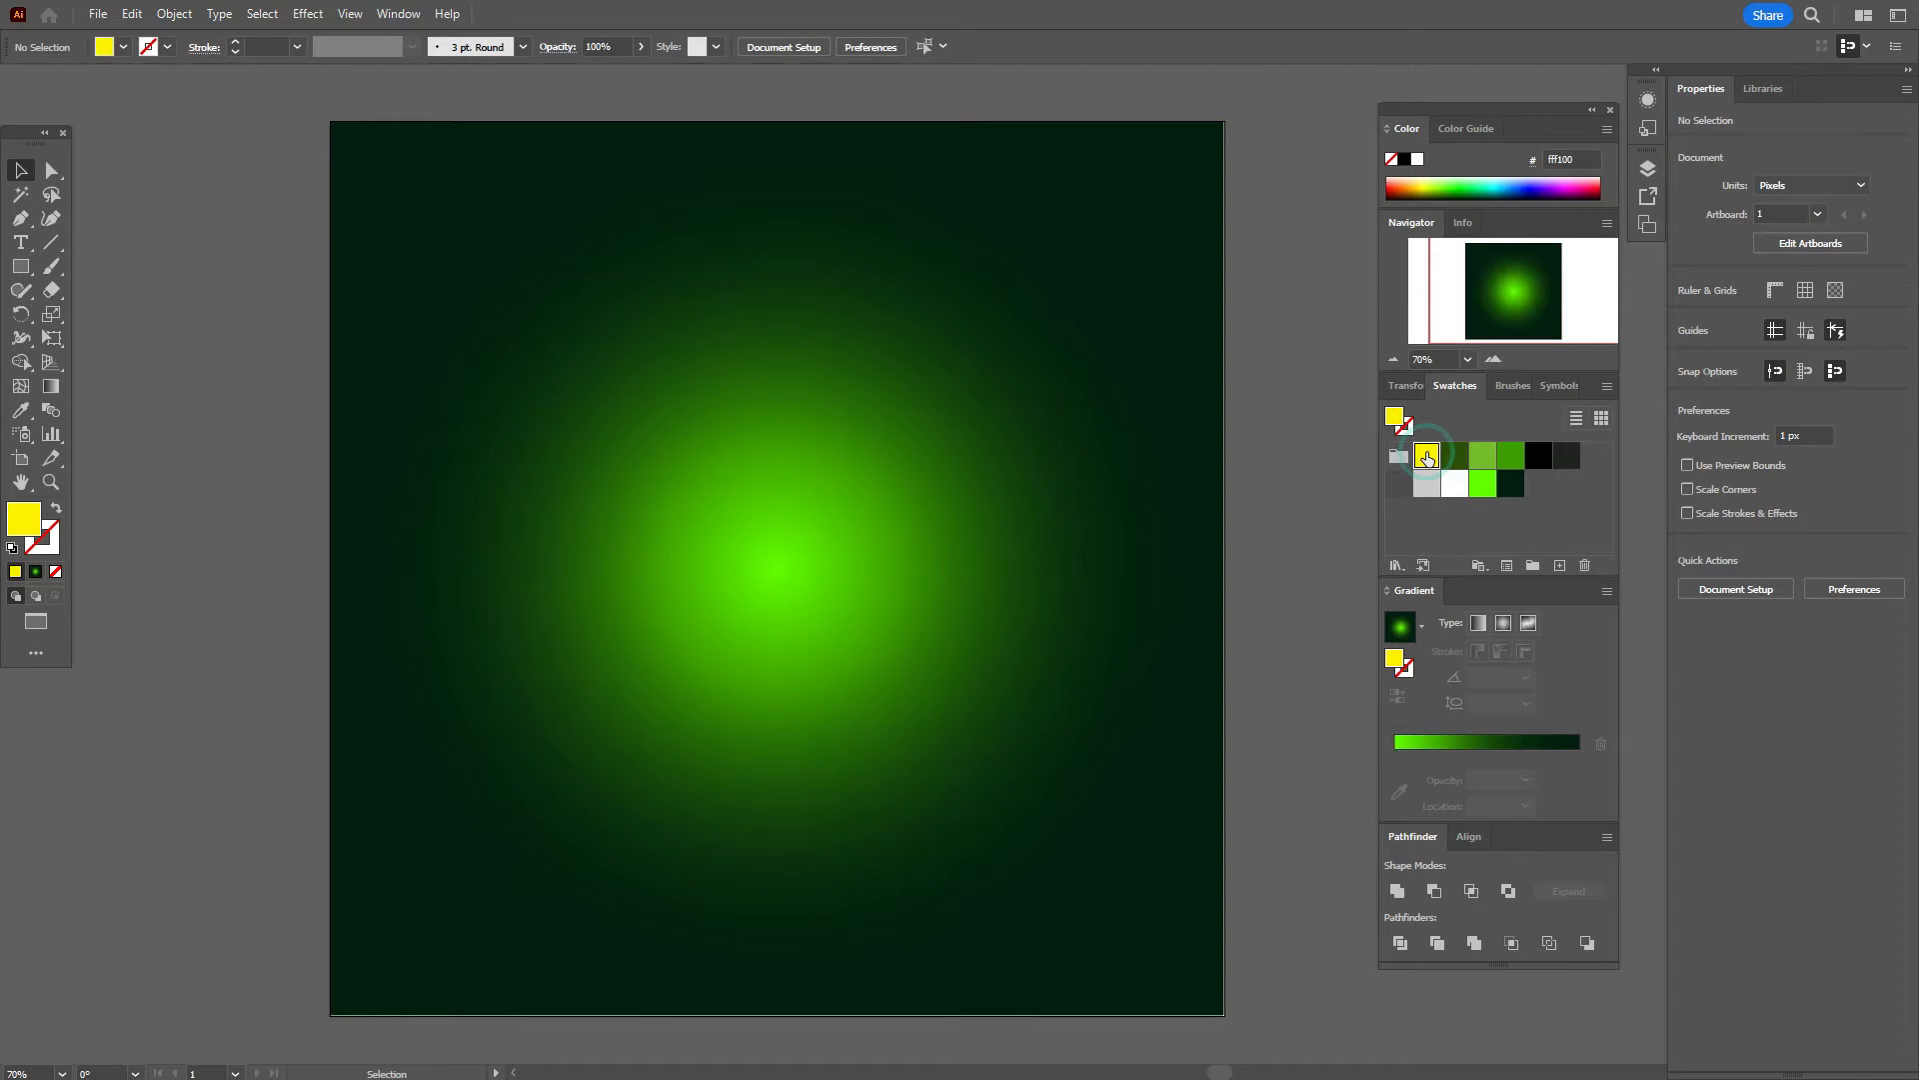
pyautogui.click(20, 266)
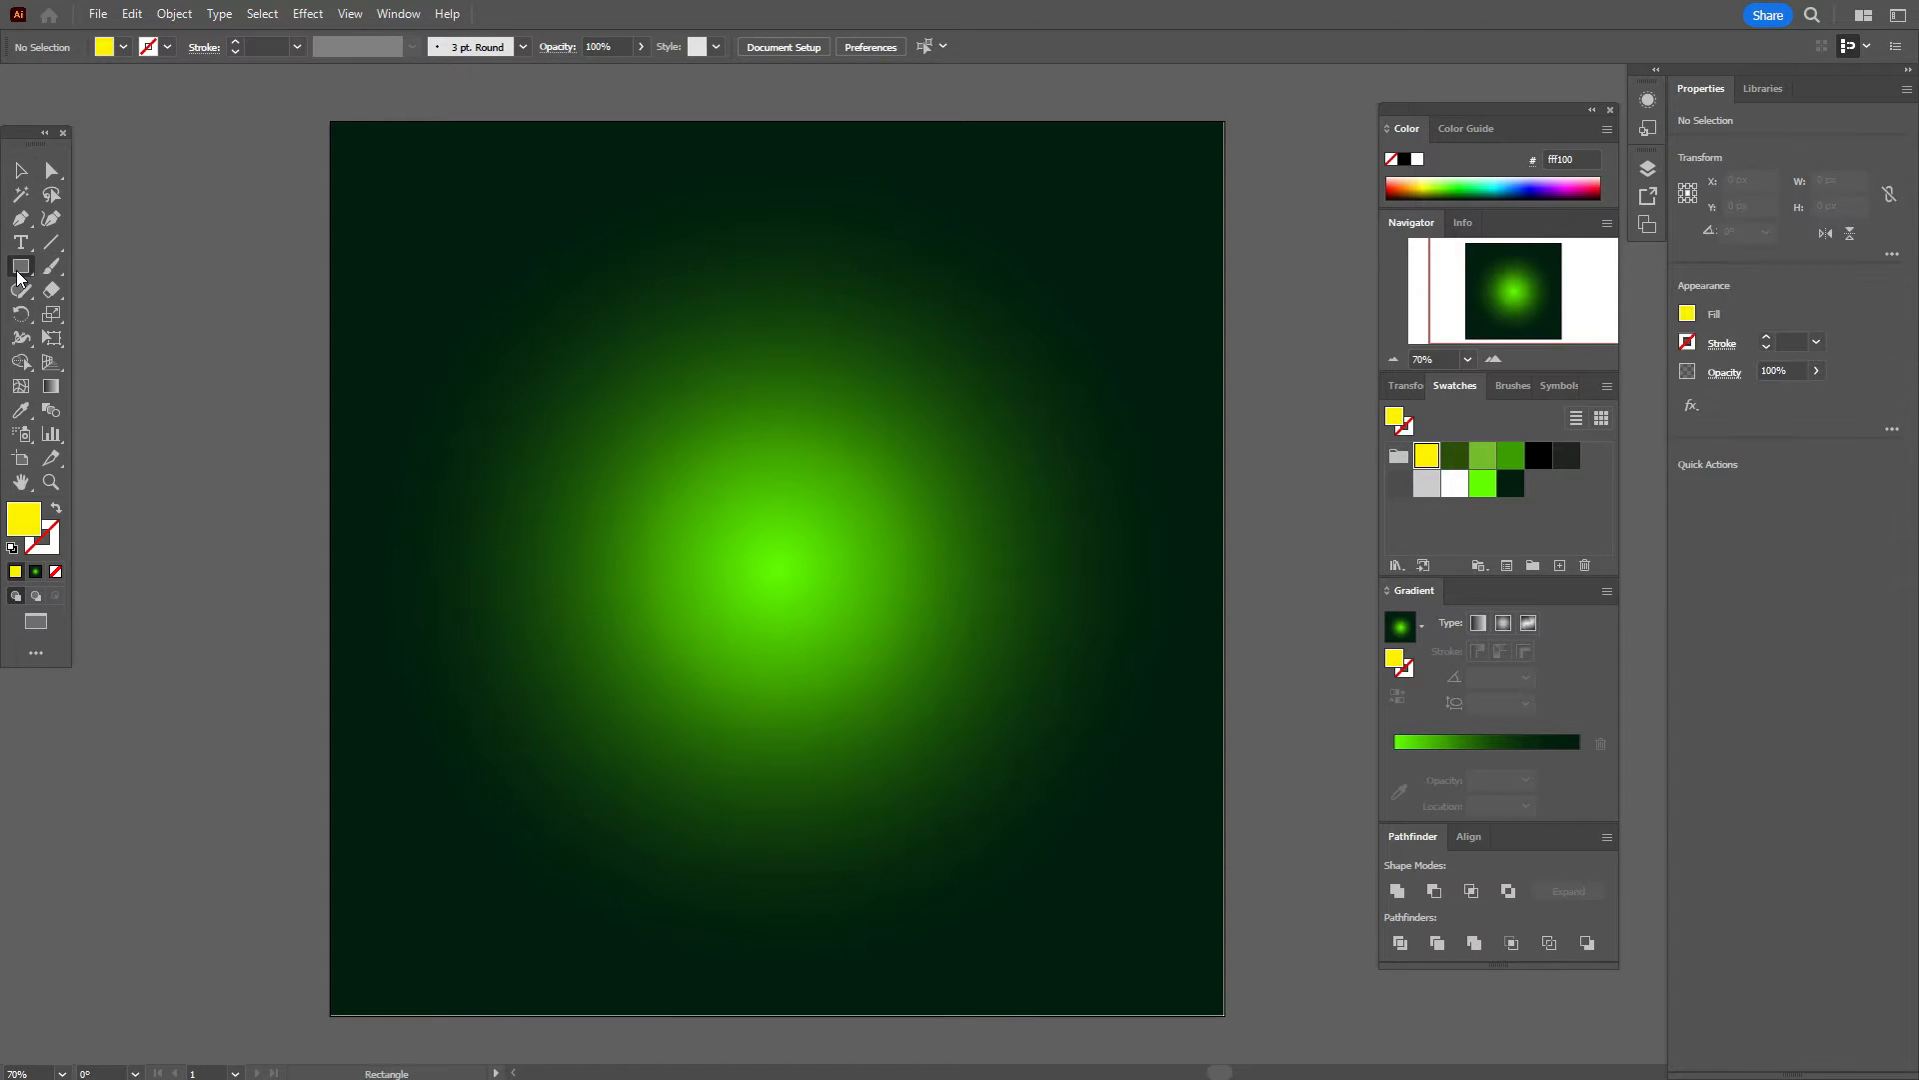
pyautogui.press('l')
pyautogui.click(918, 648)
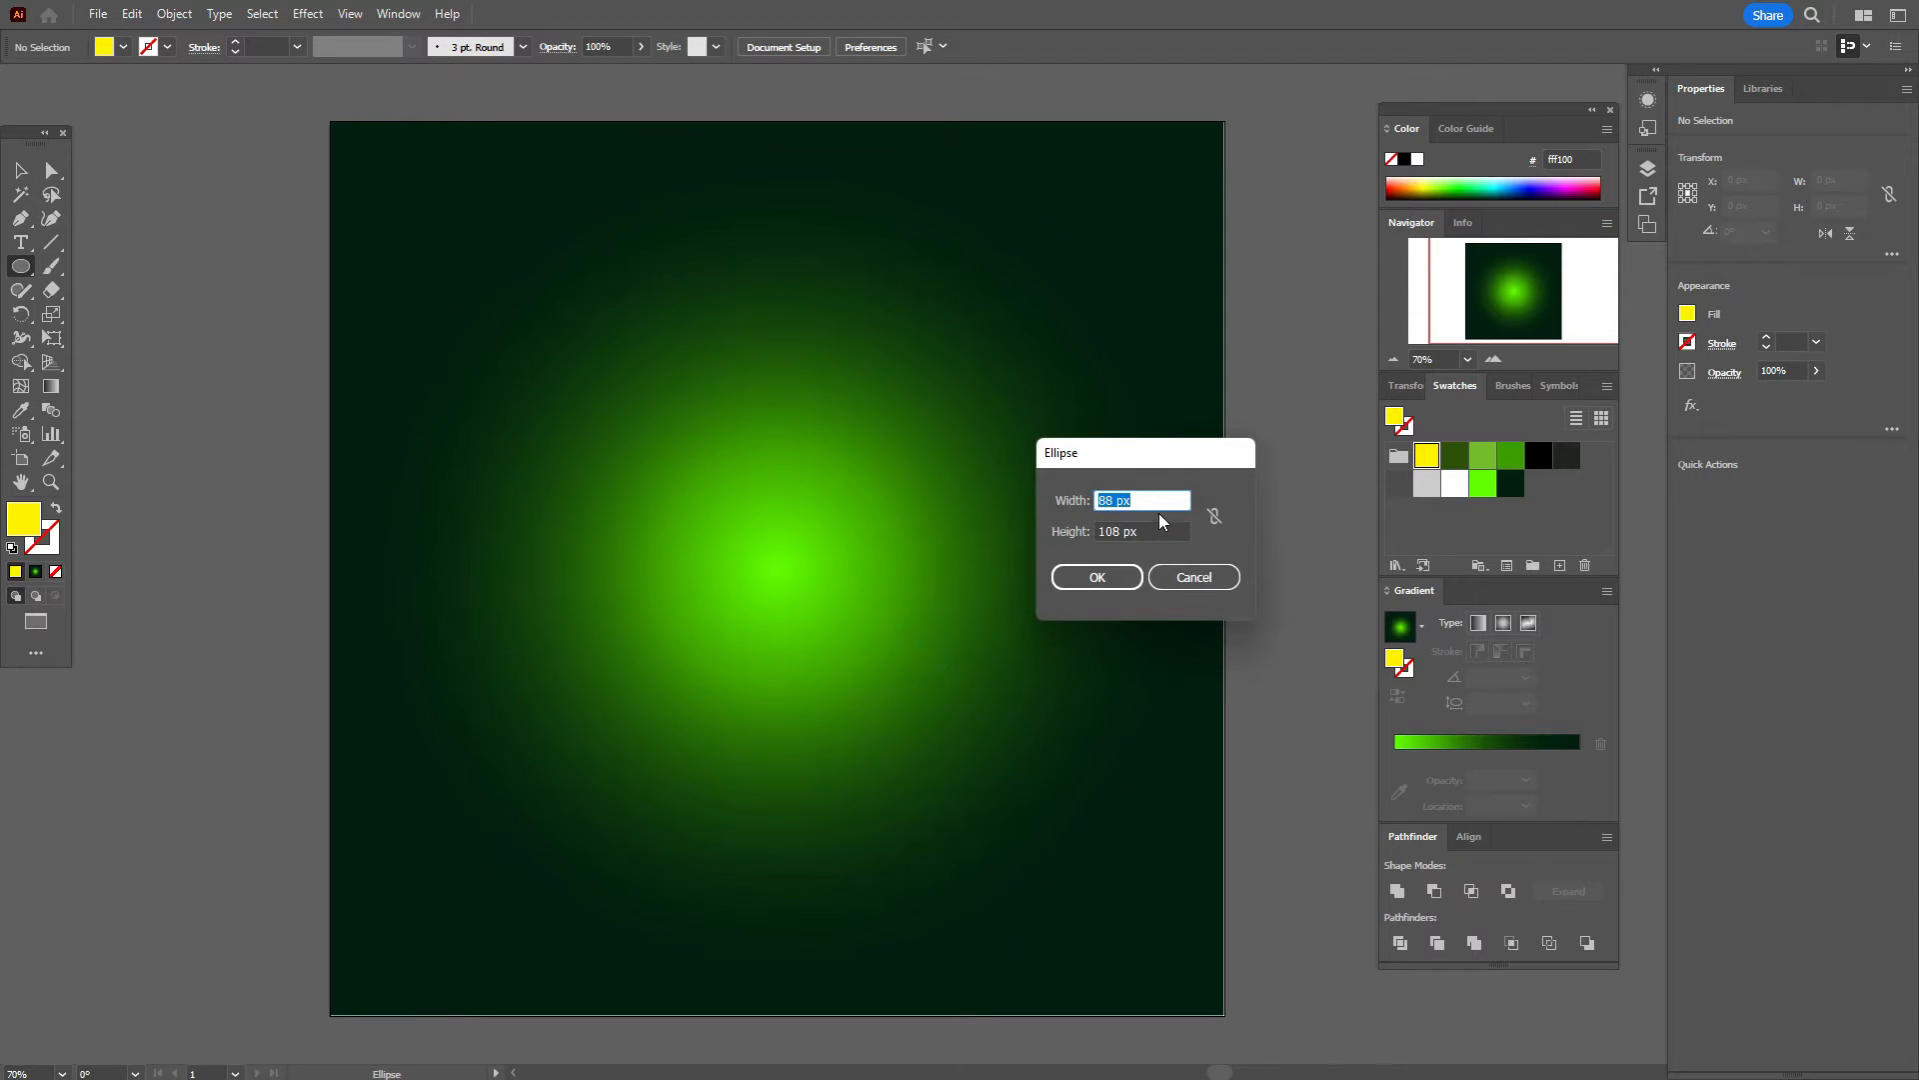
pyautogui.write('588')
pyautogui.click(1157, 533)
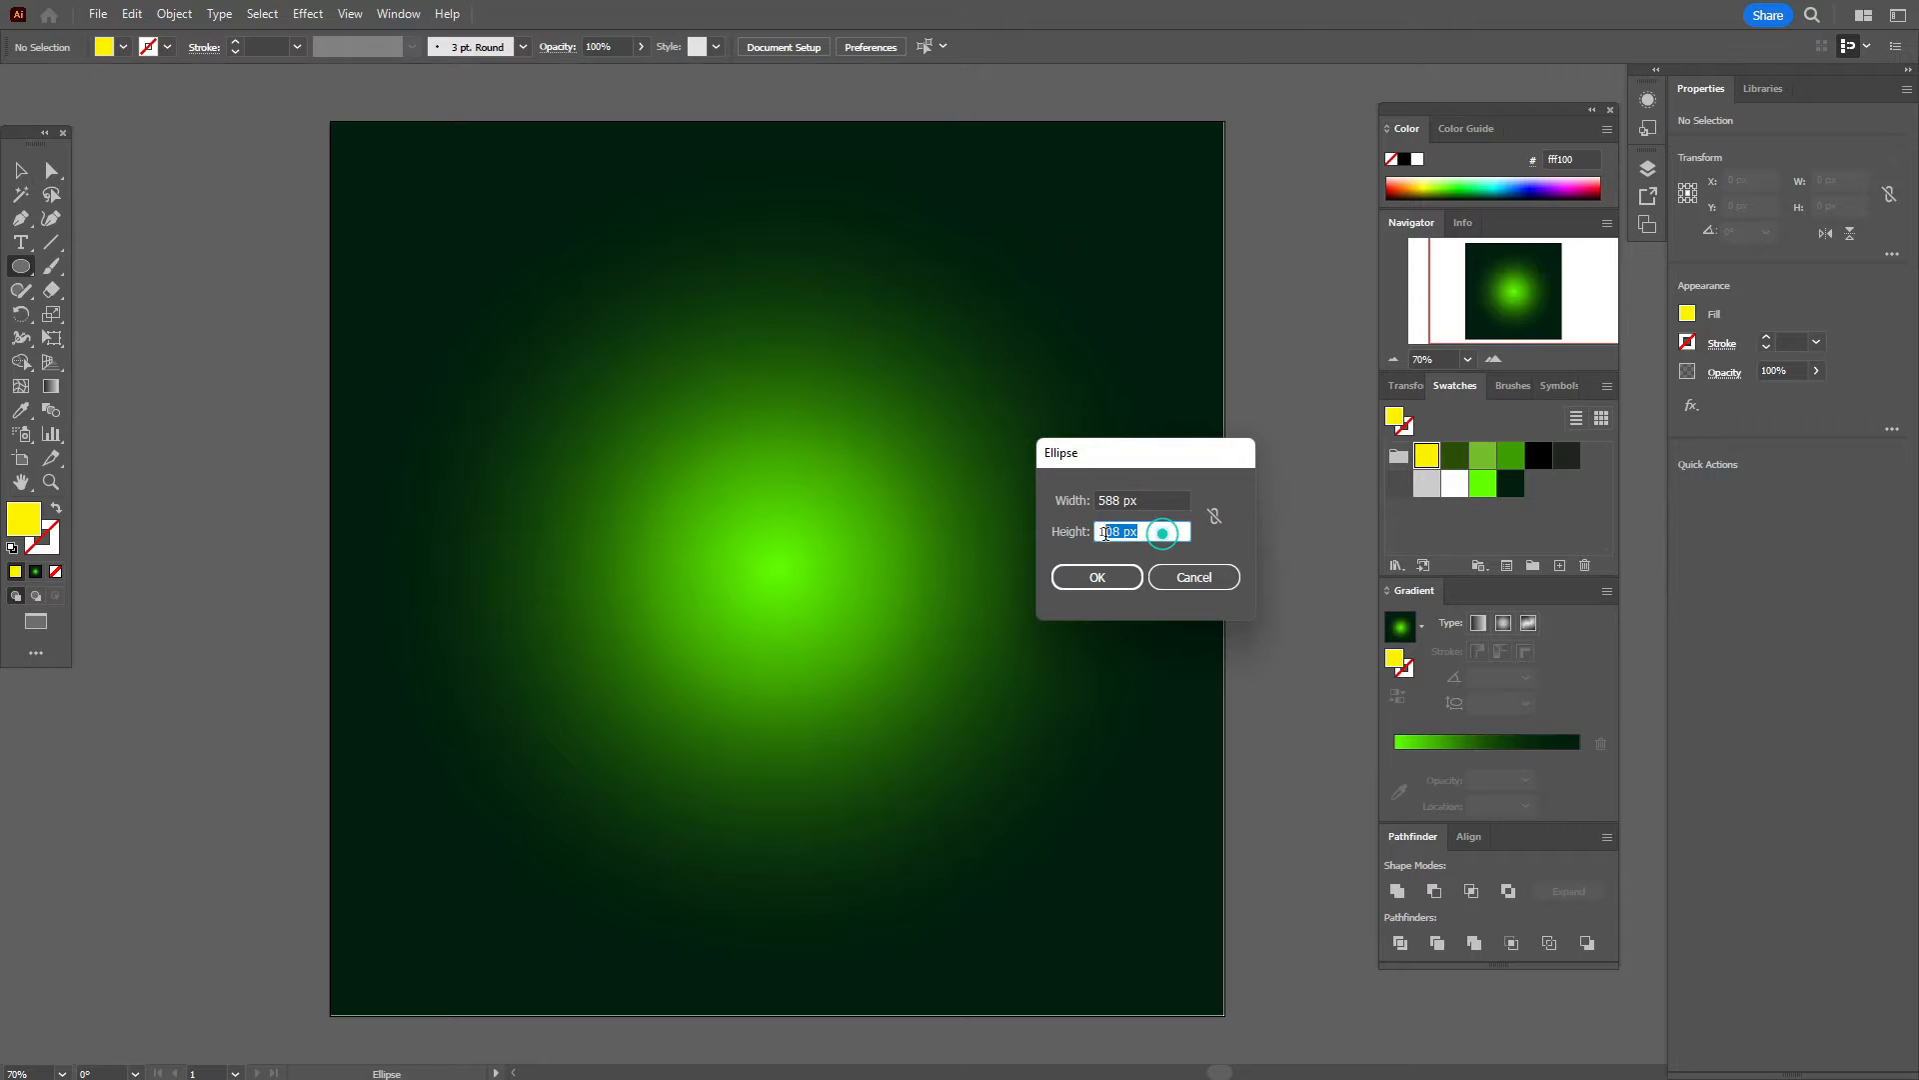
pyautogui.write('504')
pyautogui.click(1059, 577)
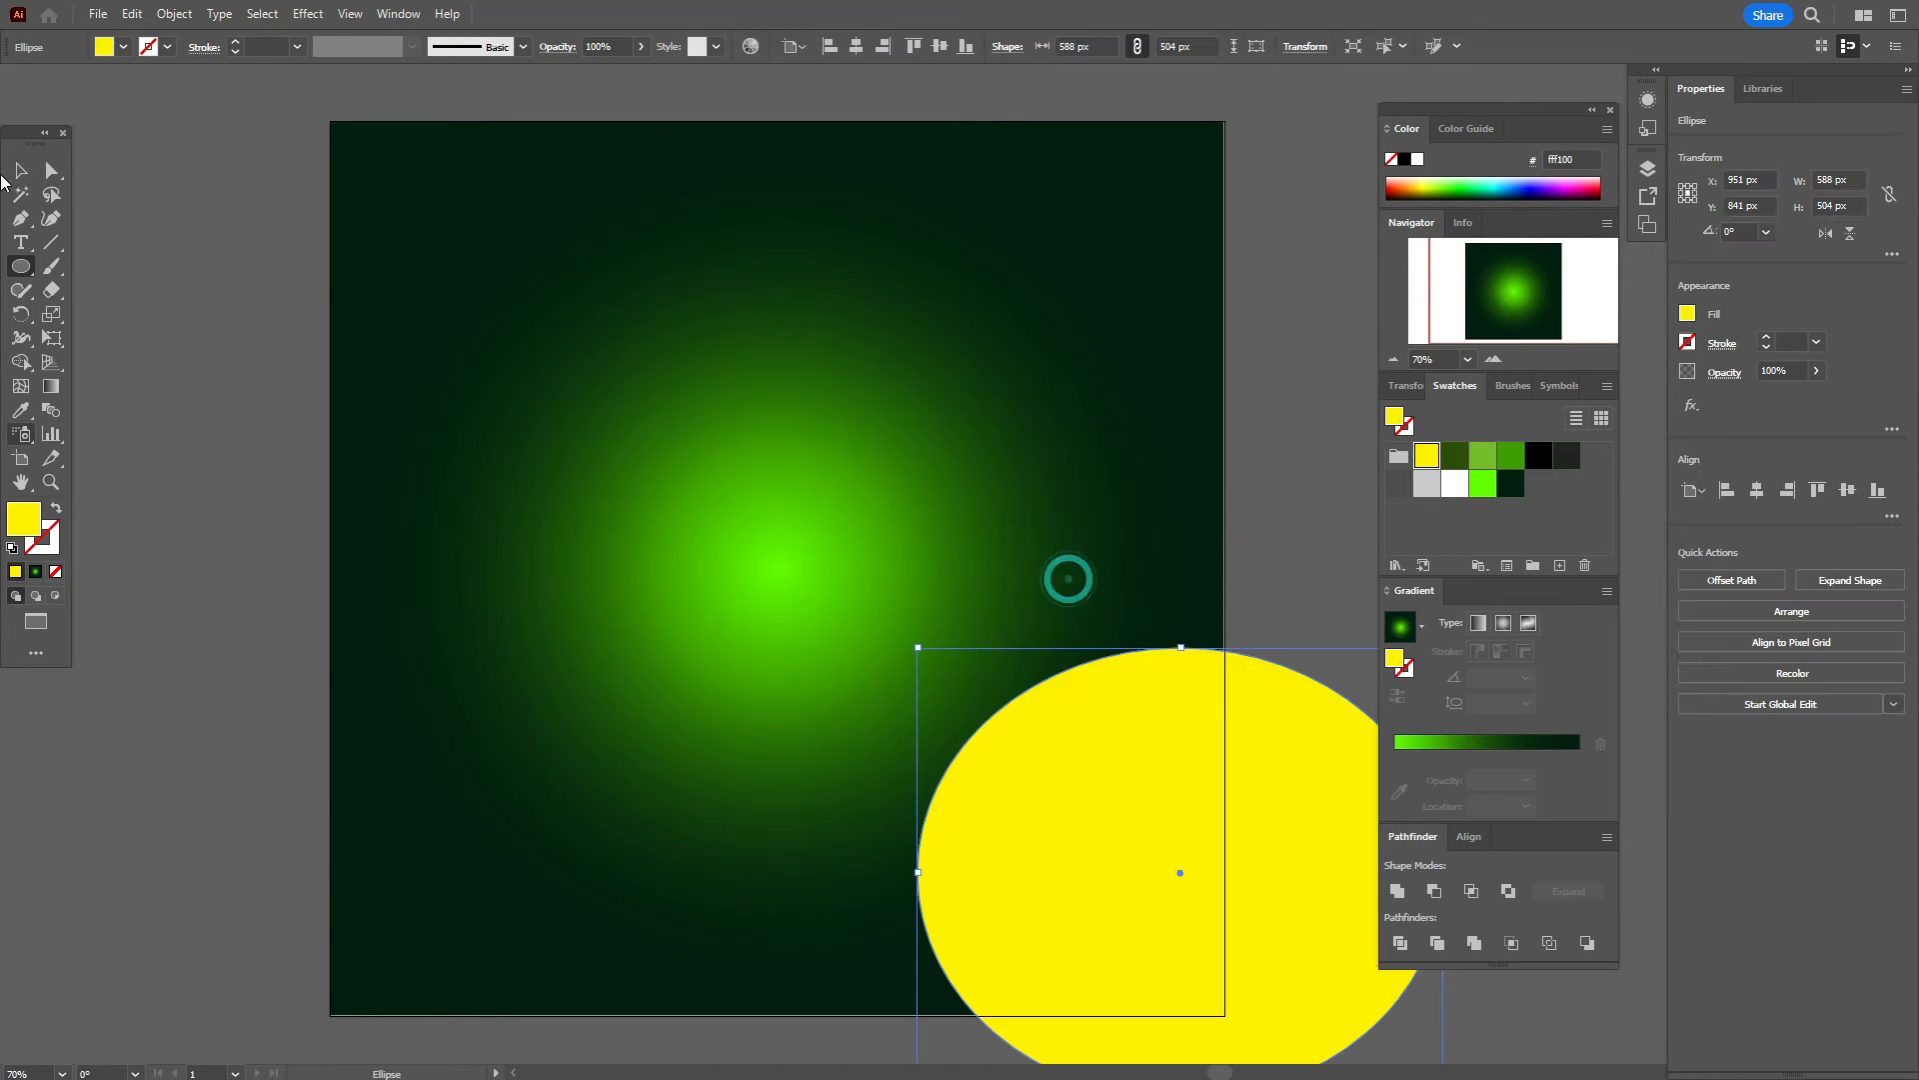
# Step: Centre the yellow ellipse in the lower artboard, then switch the fill to bright green
pyautogui.press('v')
pyautogui.moveTo(1174, 848); pyautogui.dragTo(884, 697)
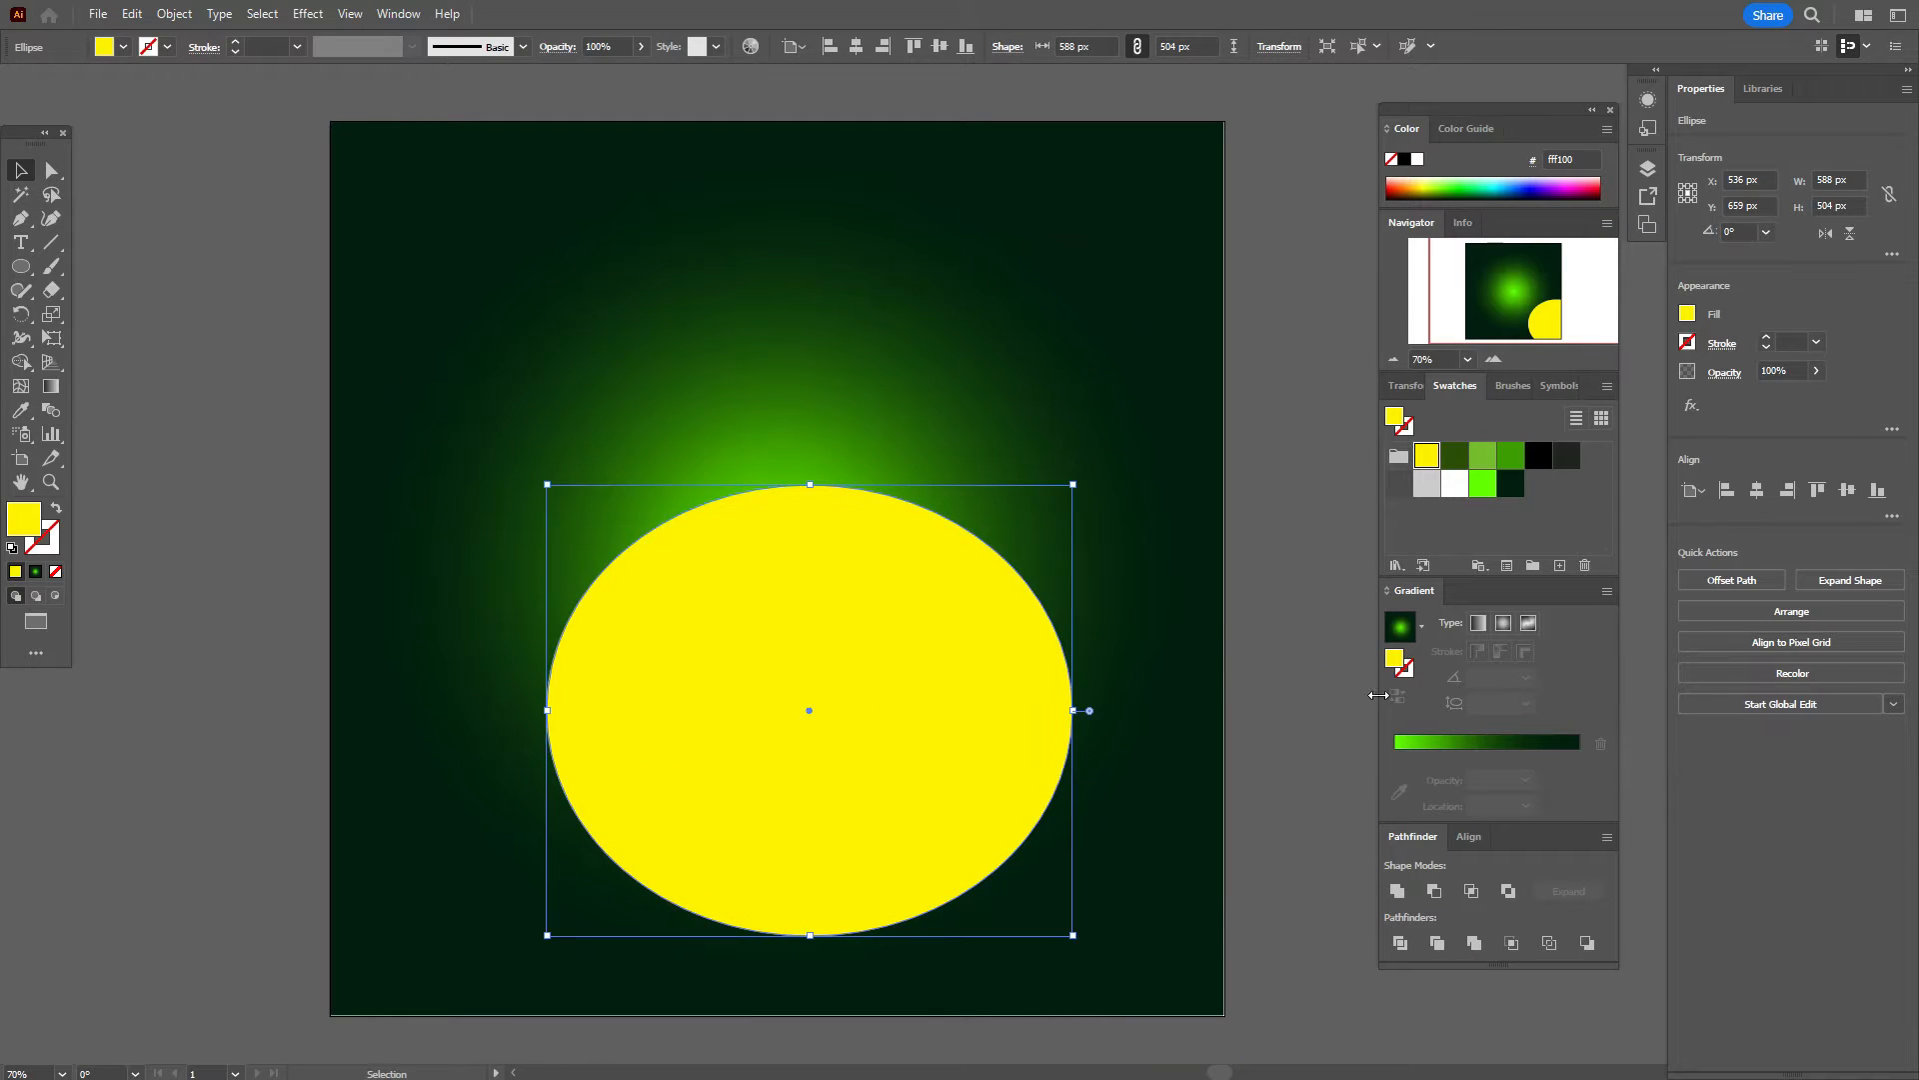
pyautogui.click(1305, 680)
pyautogui.click(1484, 484)
pyautogui.click(20, 269)
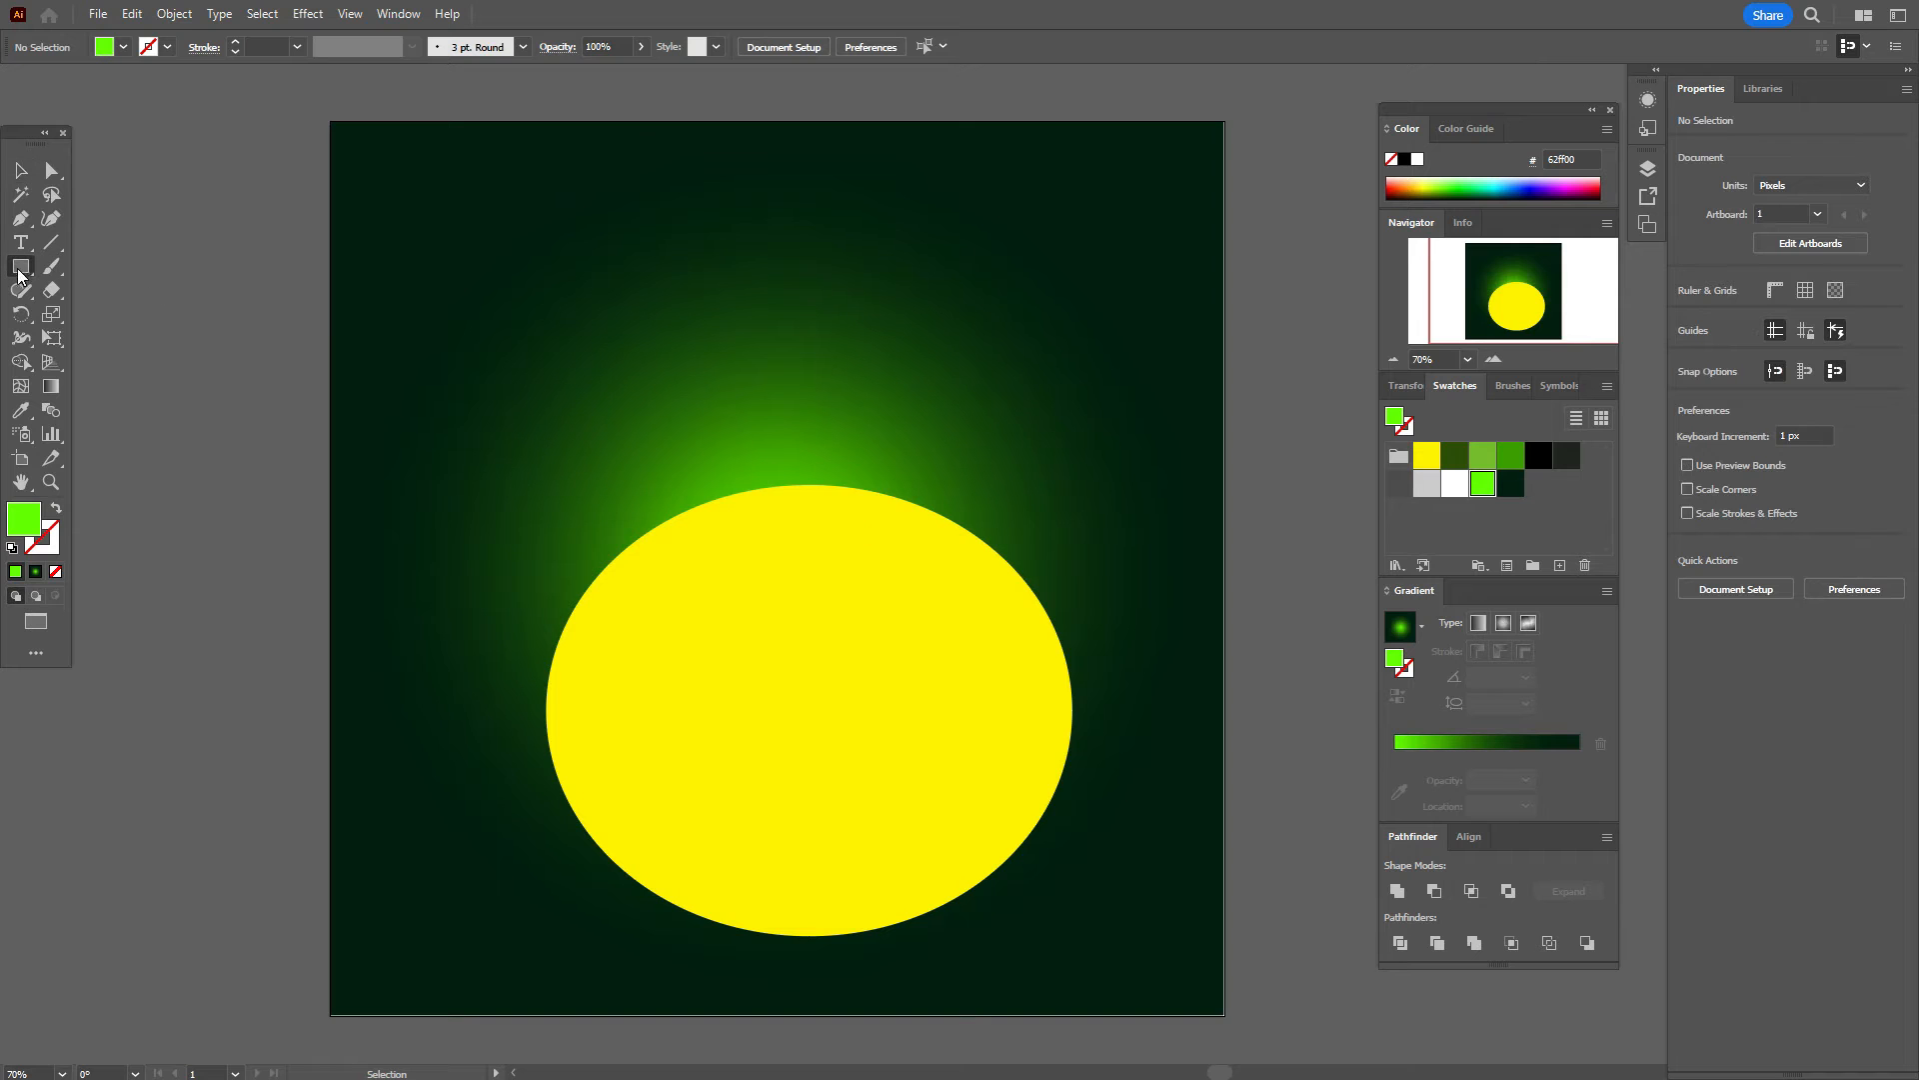
# Step: Draw a 578 × 43 px green rectangle and place it across the body's top
pyautogui.click(857, 465)
pyautogui.write('578')
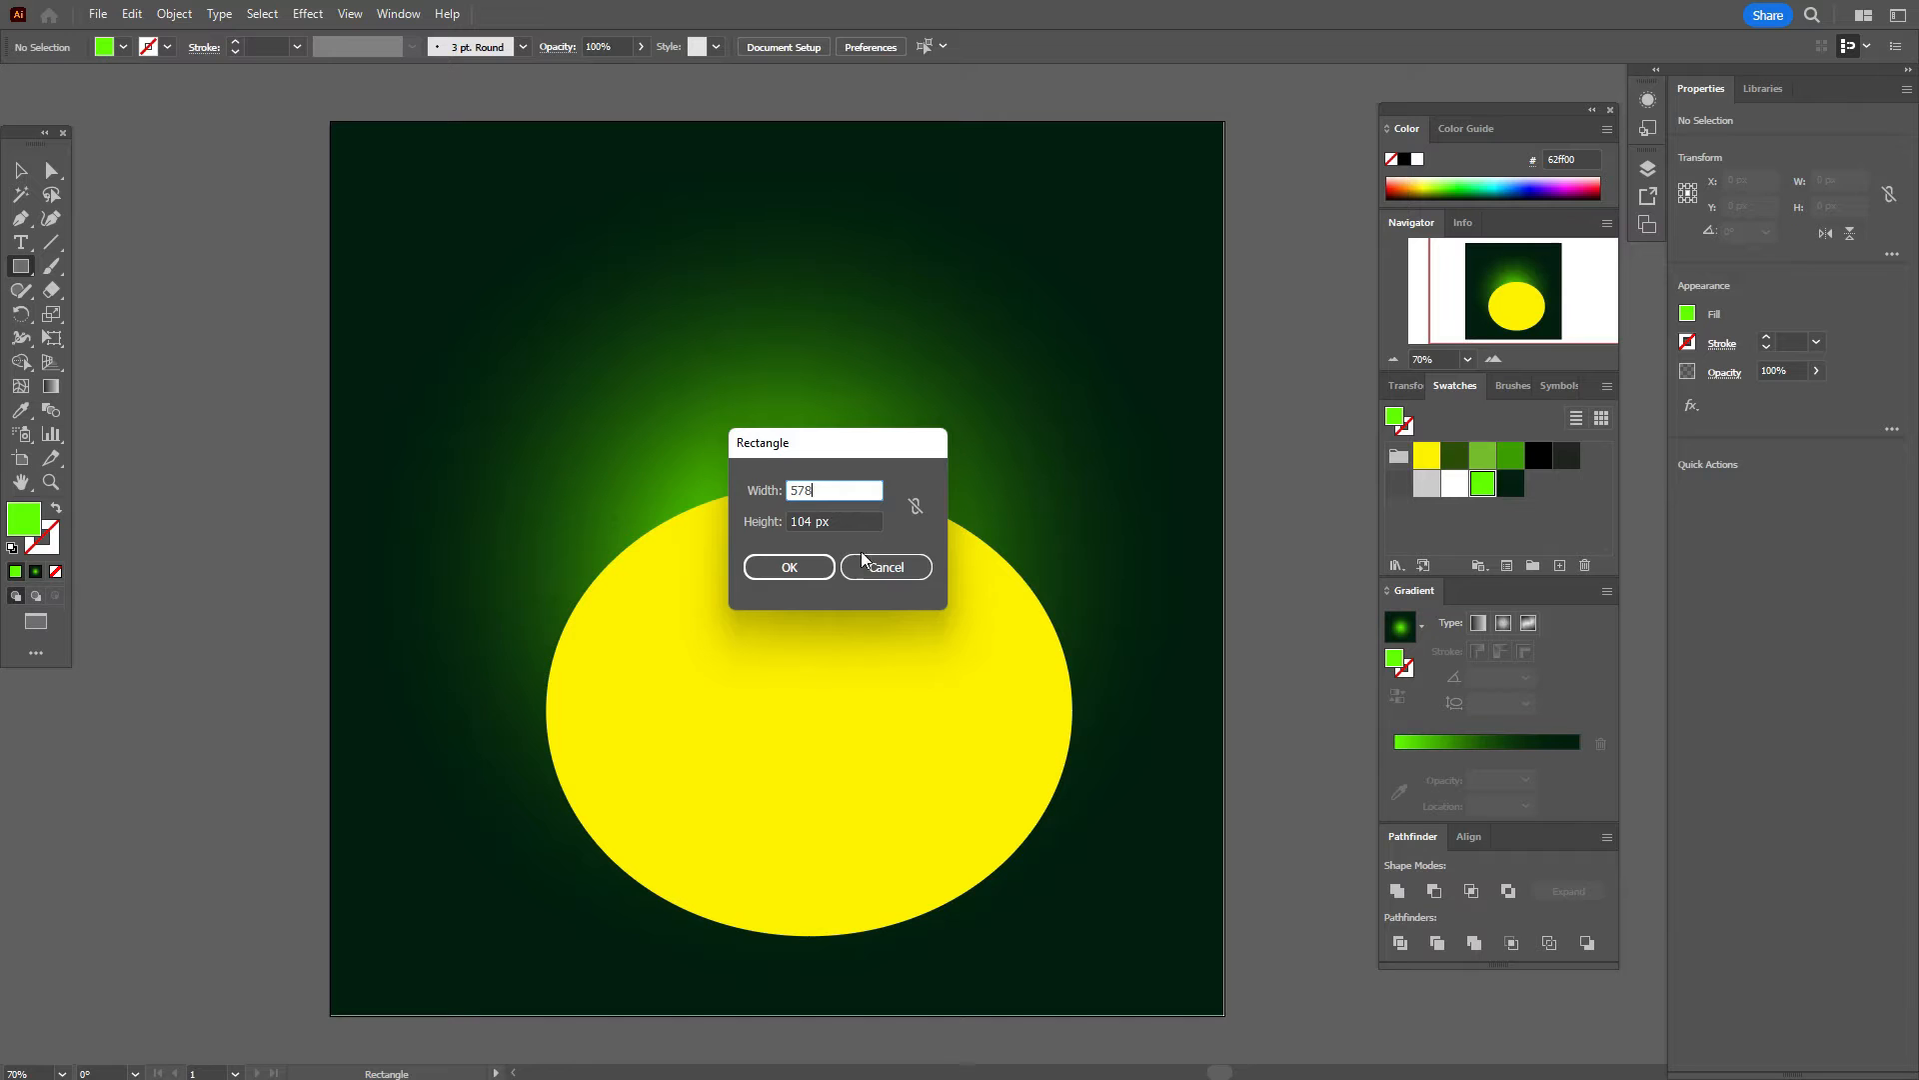
pyautogui.click(850, 518)
pyautogui.write('43')
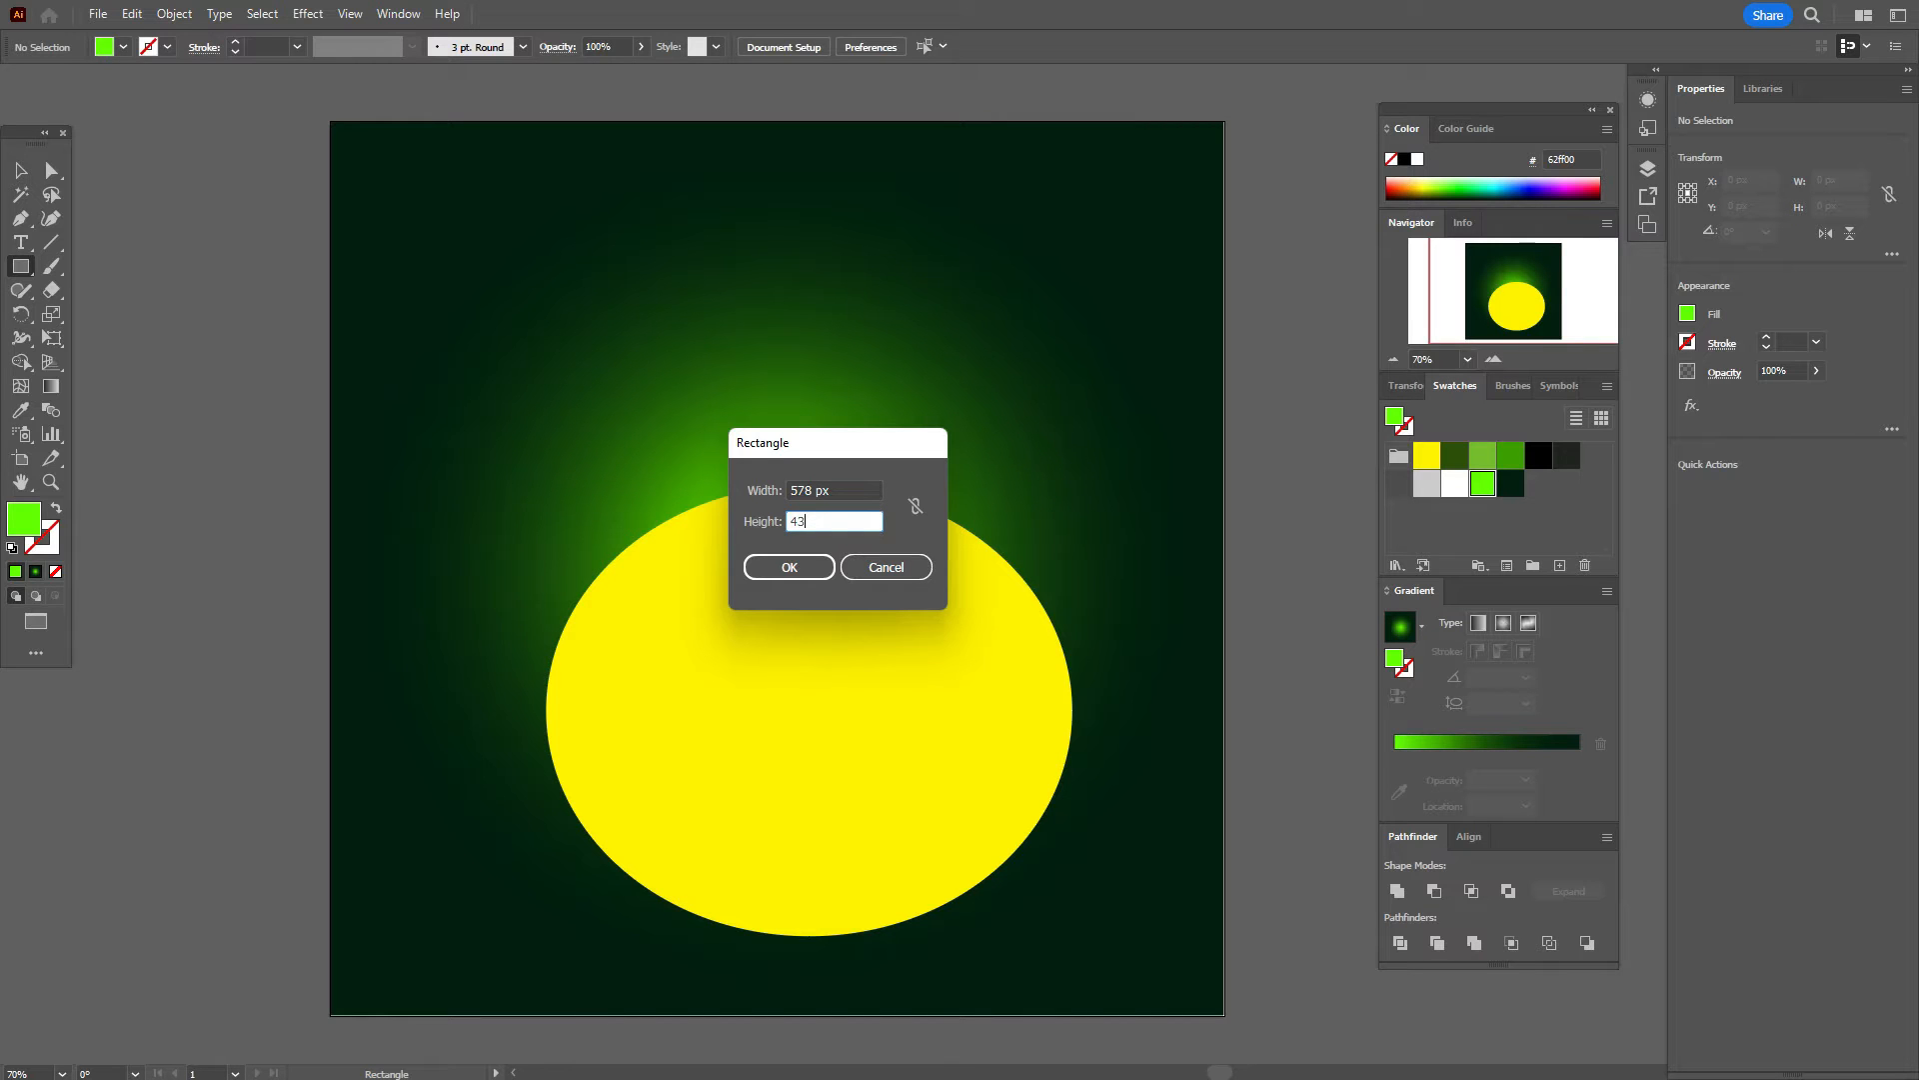
pyautogui.click(780, 574)
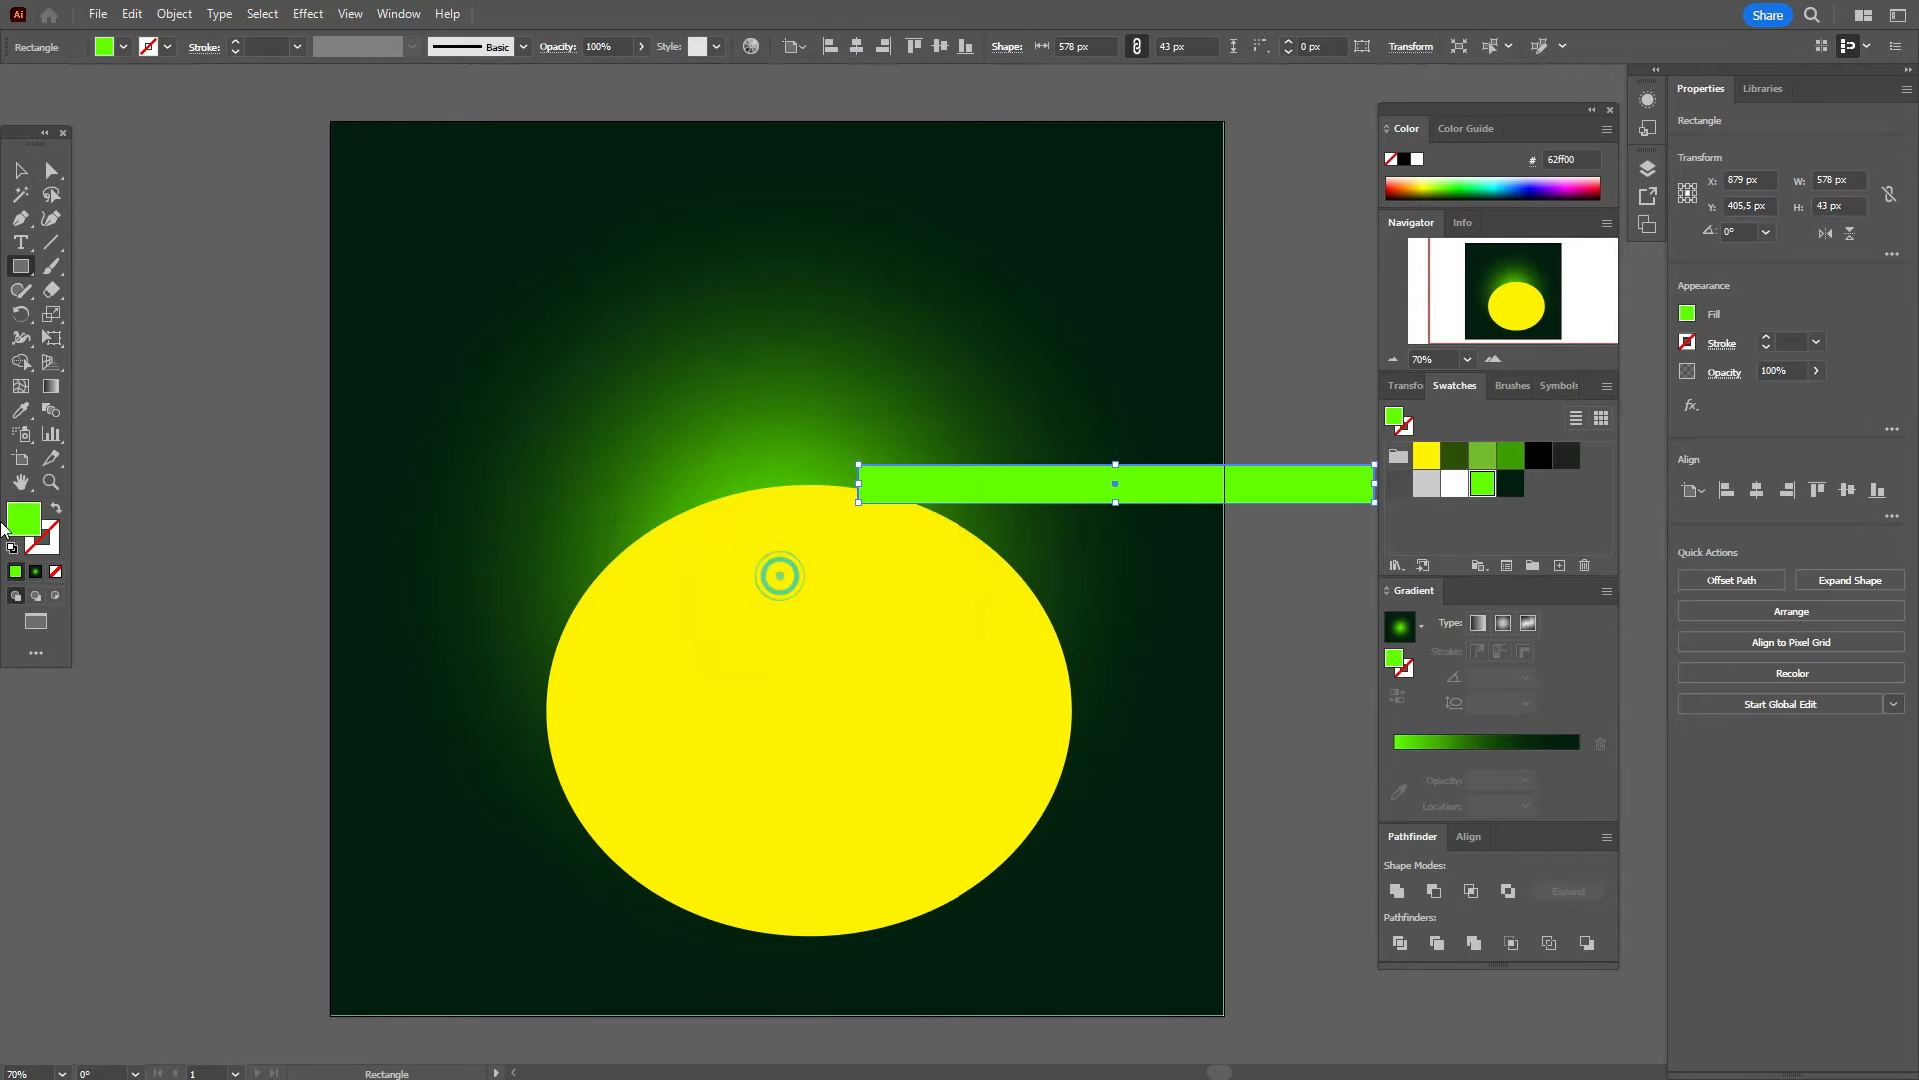
pyautogui.click(20, 170)
pyautogui.moveTo(1201, 492); pyautogui.dragTo(910, 499)
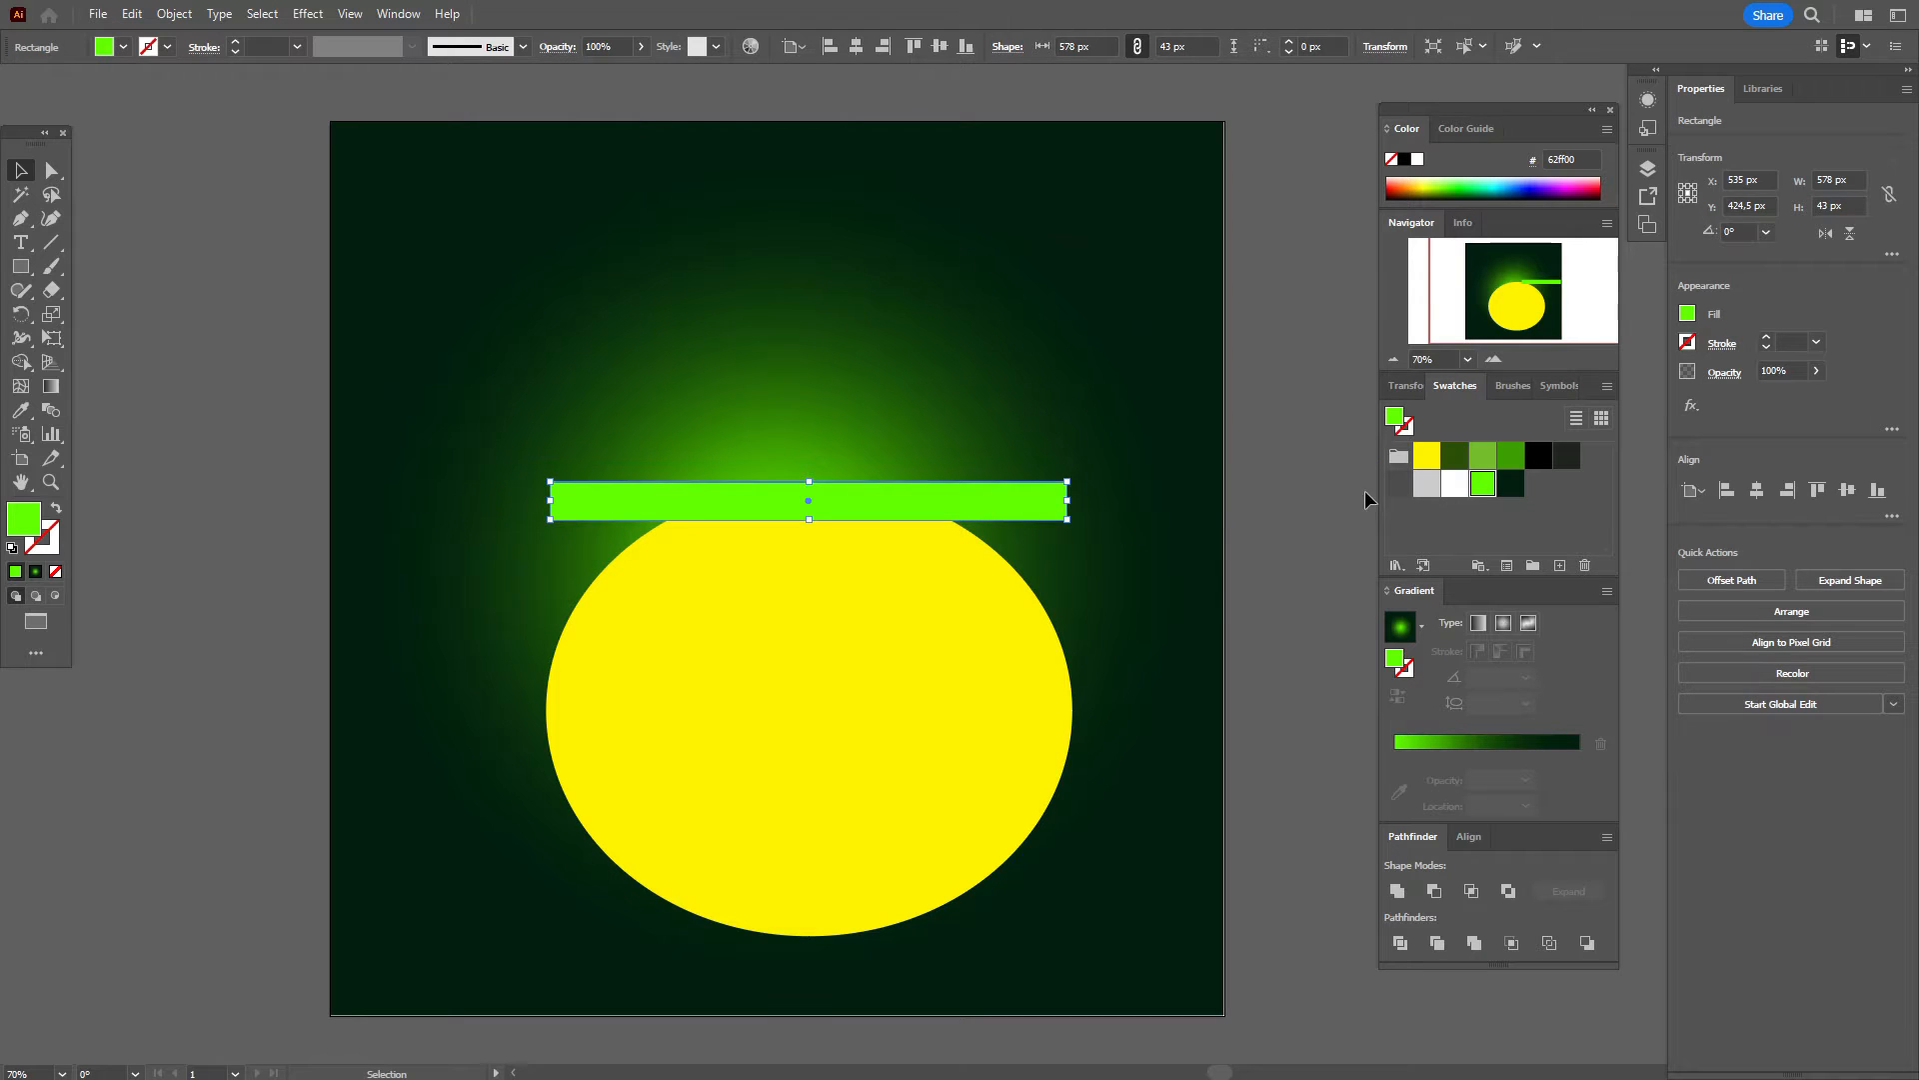
pyautogui.click(1294, 501)
# Step: Add a 578 × 104 px green ellipse and align its ends with the rectangle
pyautogui.click(21, 268)
pyautogui.click(62, 313)
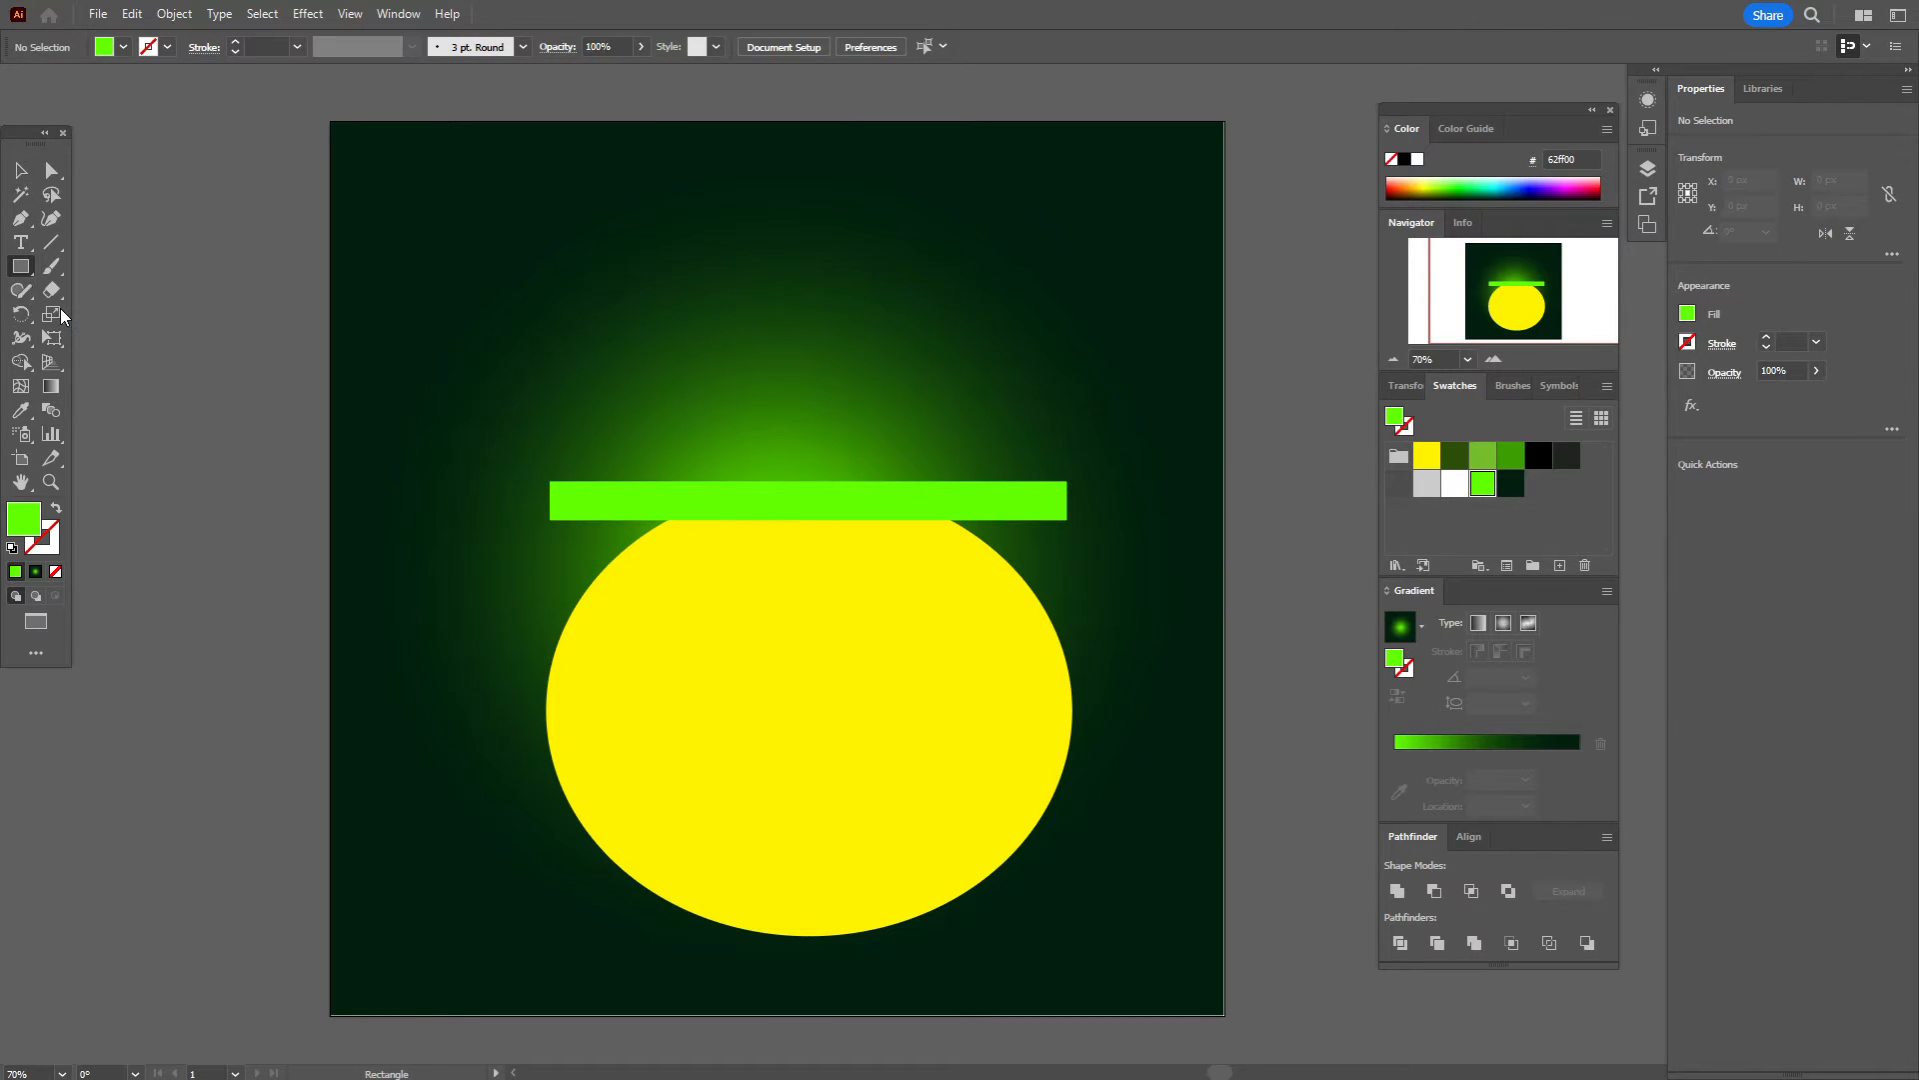
pyautogui.click(385, 370)
pyautogui.write('578')
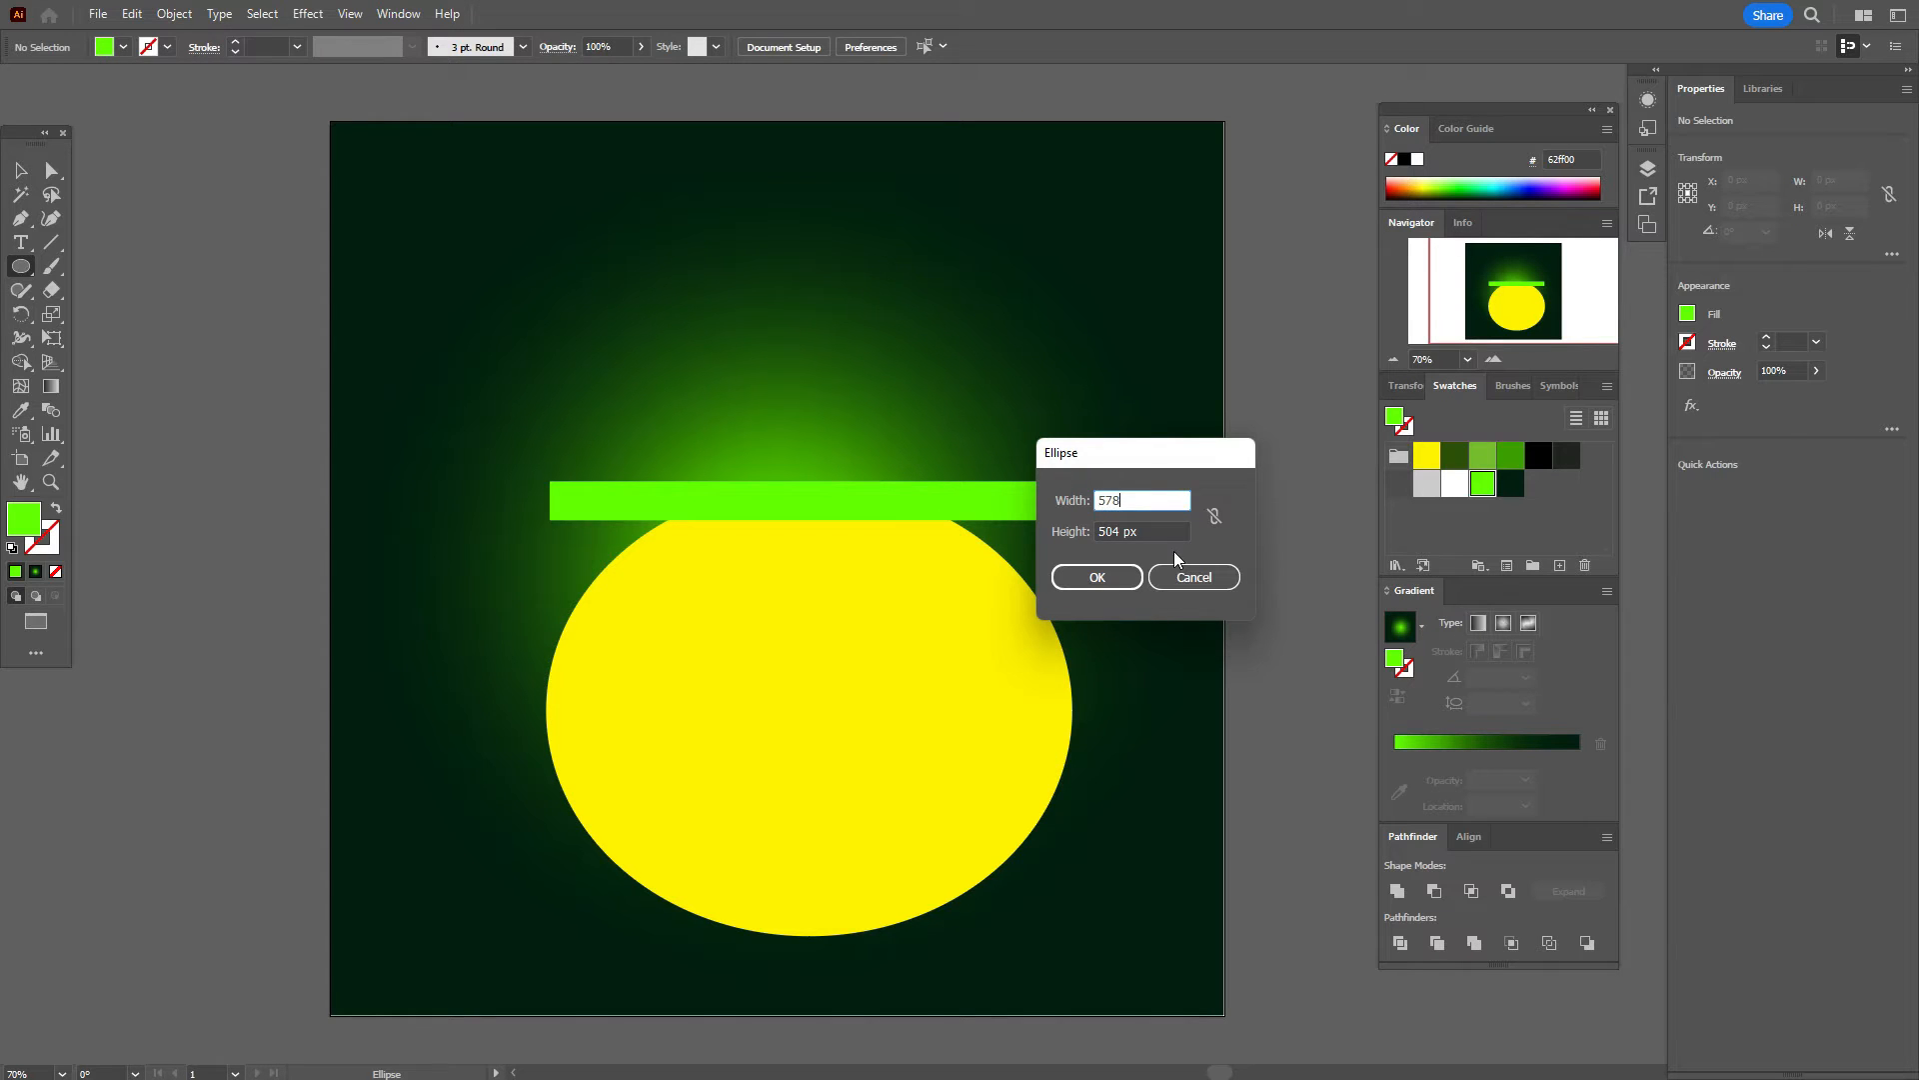
pyautogui.click(1148, 531)
pyautogui.write('104')
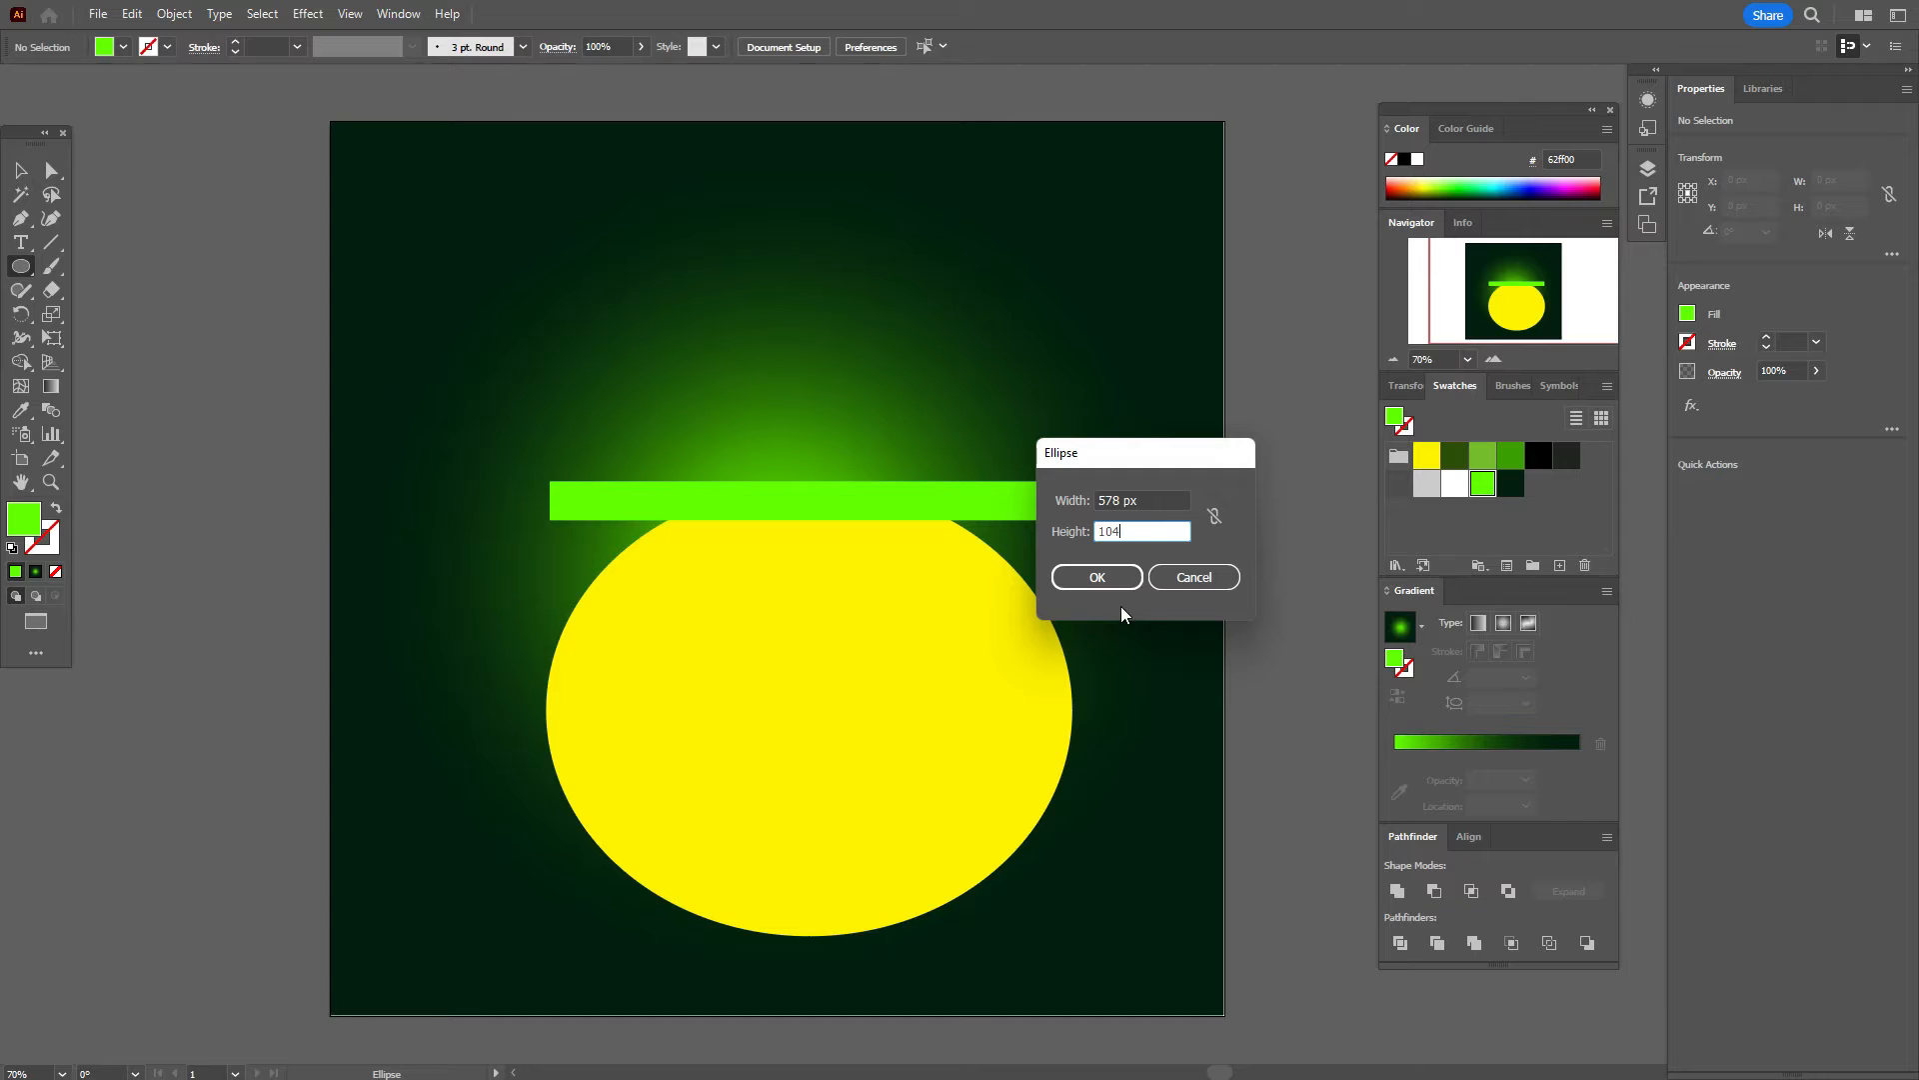
pyautogui.click(1122, 588)
pyautogui.click(20, 169)
pyautogui.moveTo(672, 411); pyautogui.dragTo(837, 512)
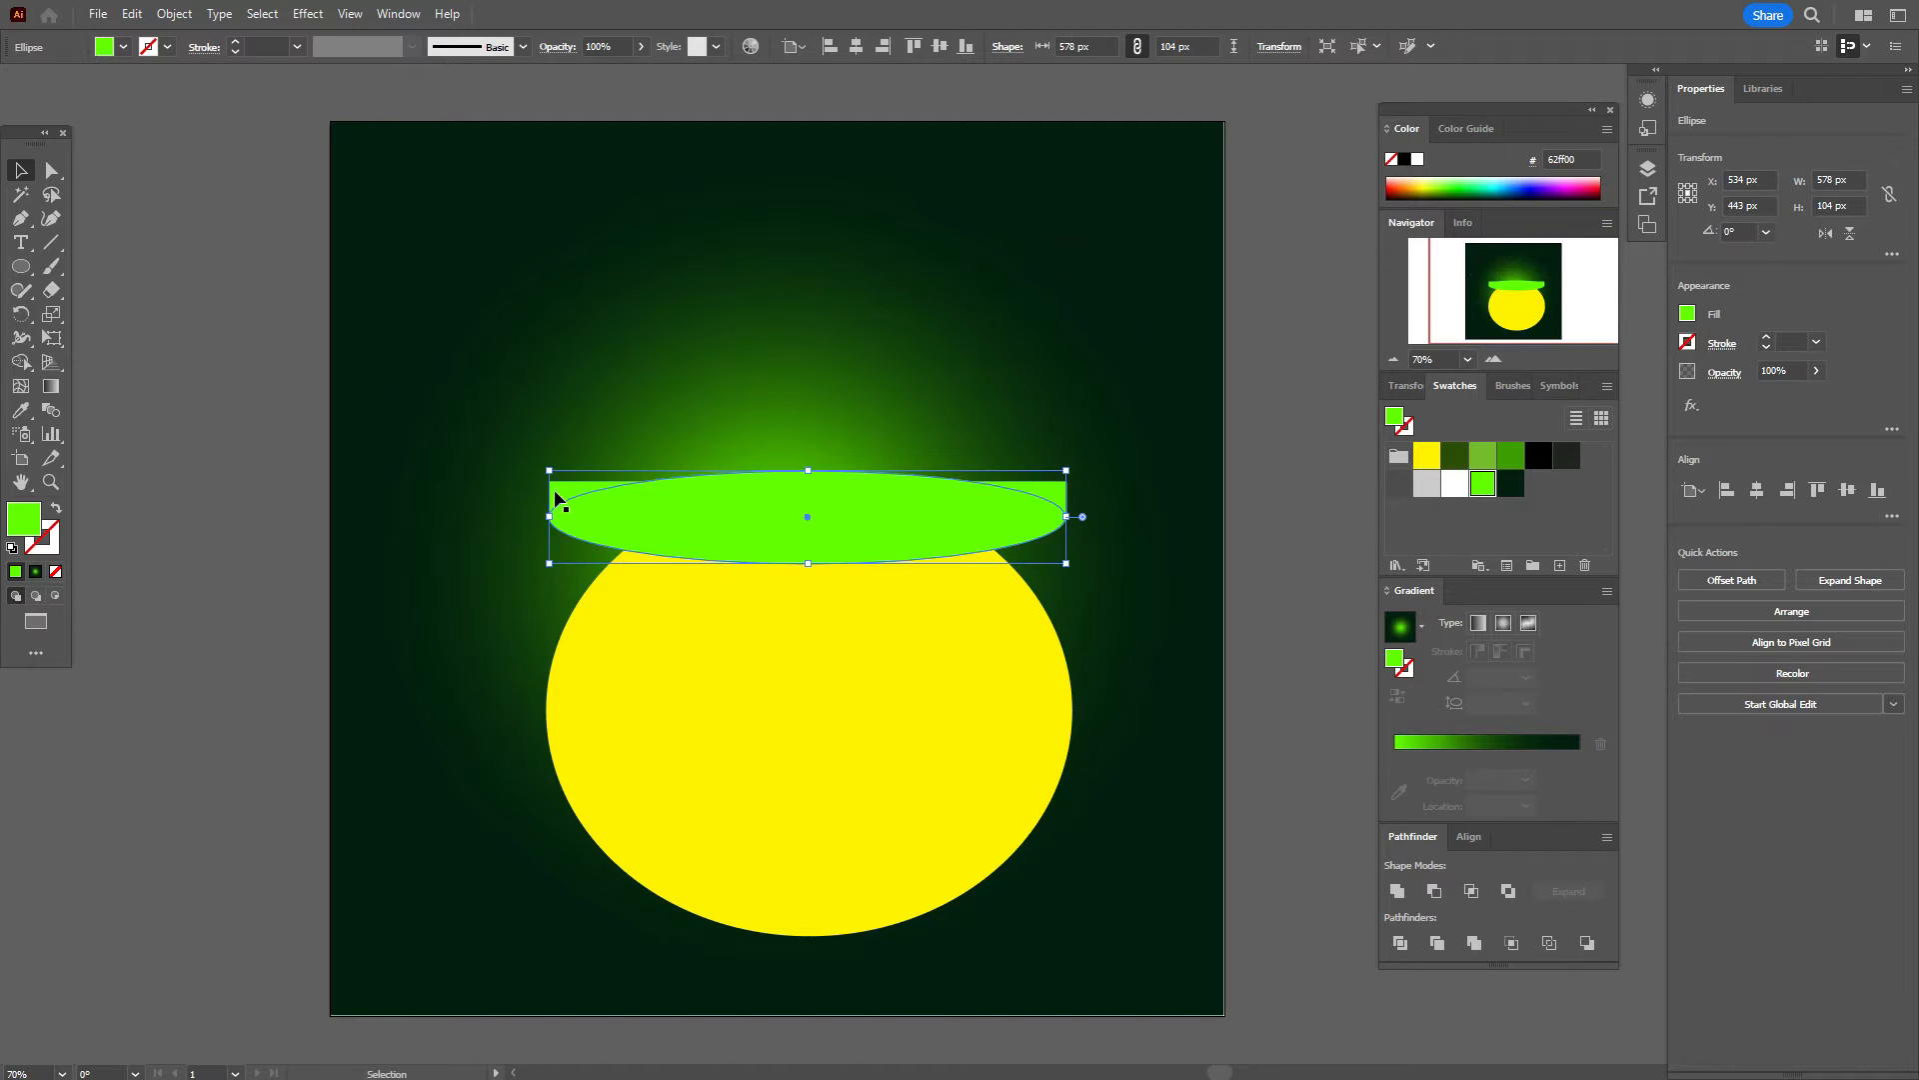
pyautogui.moveTo(557, 382); pyautogui.dragTo(567, 381)
pyautogui.moveTo(567, 381); pyautogui.dragTo(561, 394)
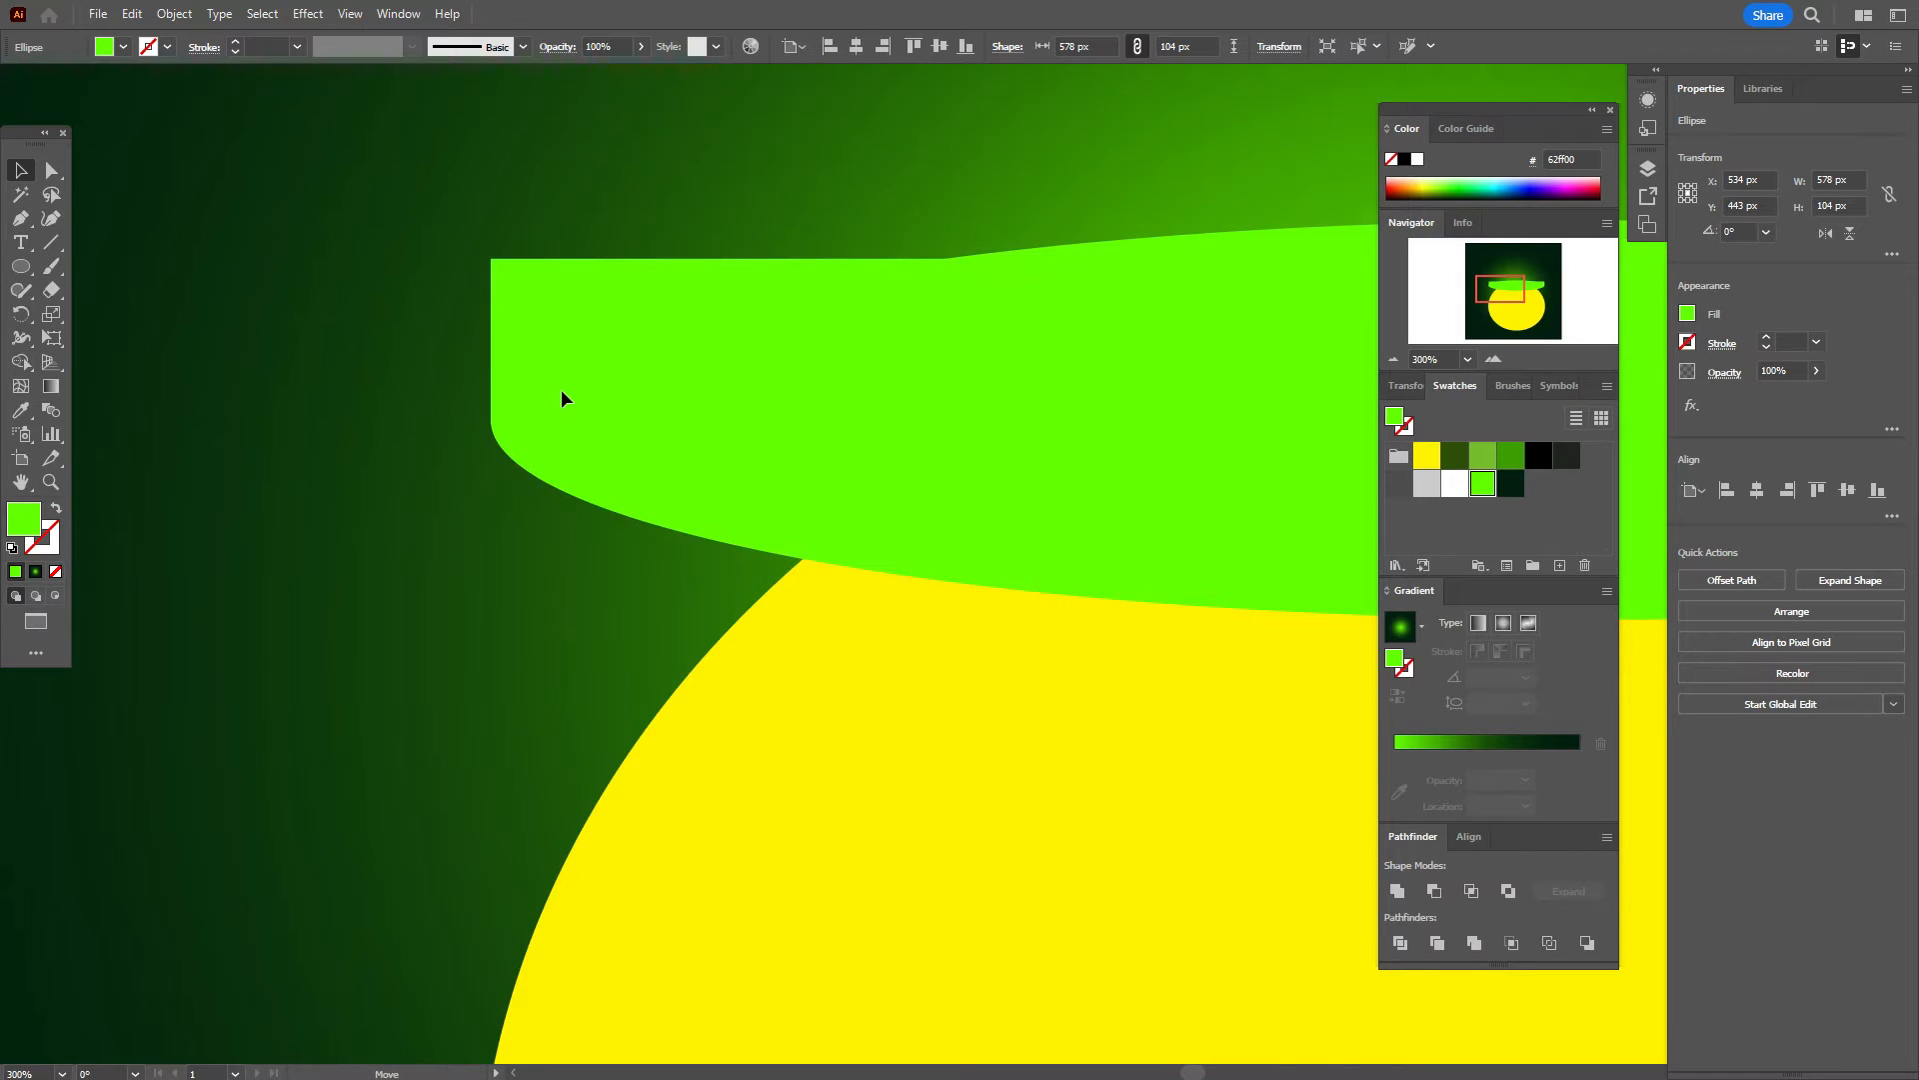
# Step: Pan along the rim to check its ends, then zoom back out to 70%
pyautogui.press('space')
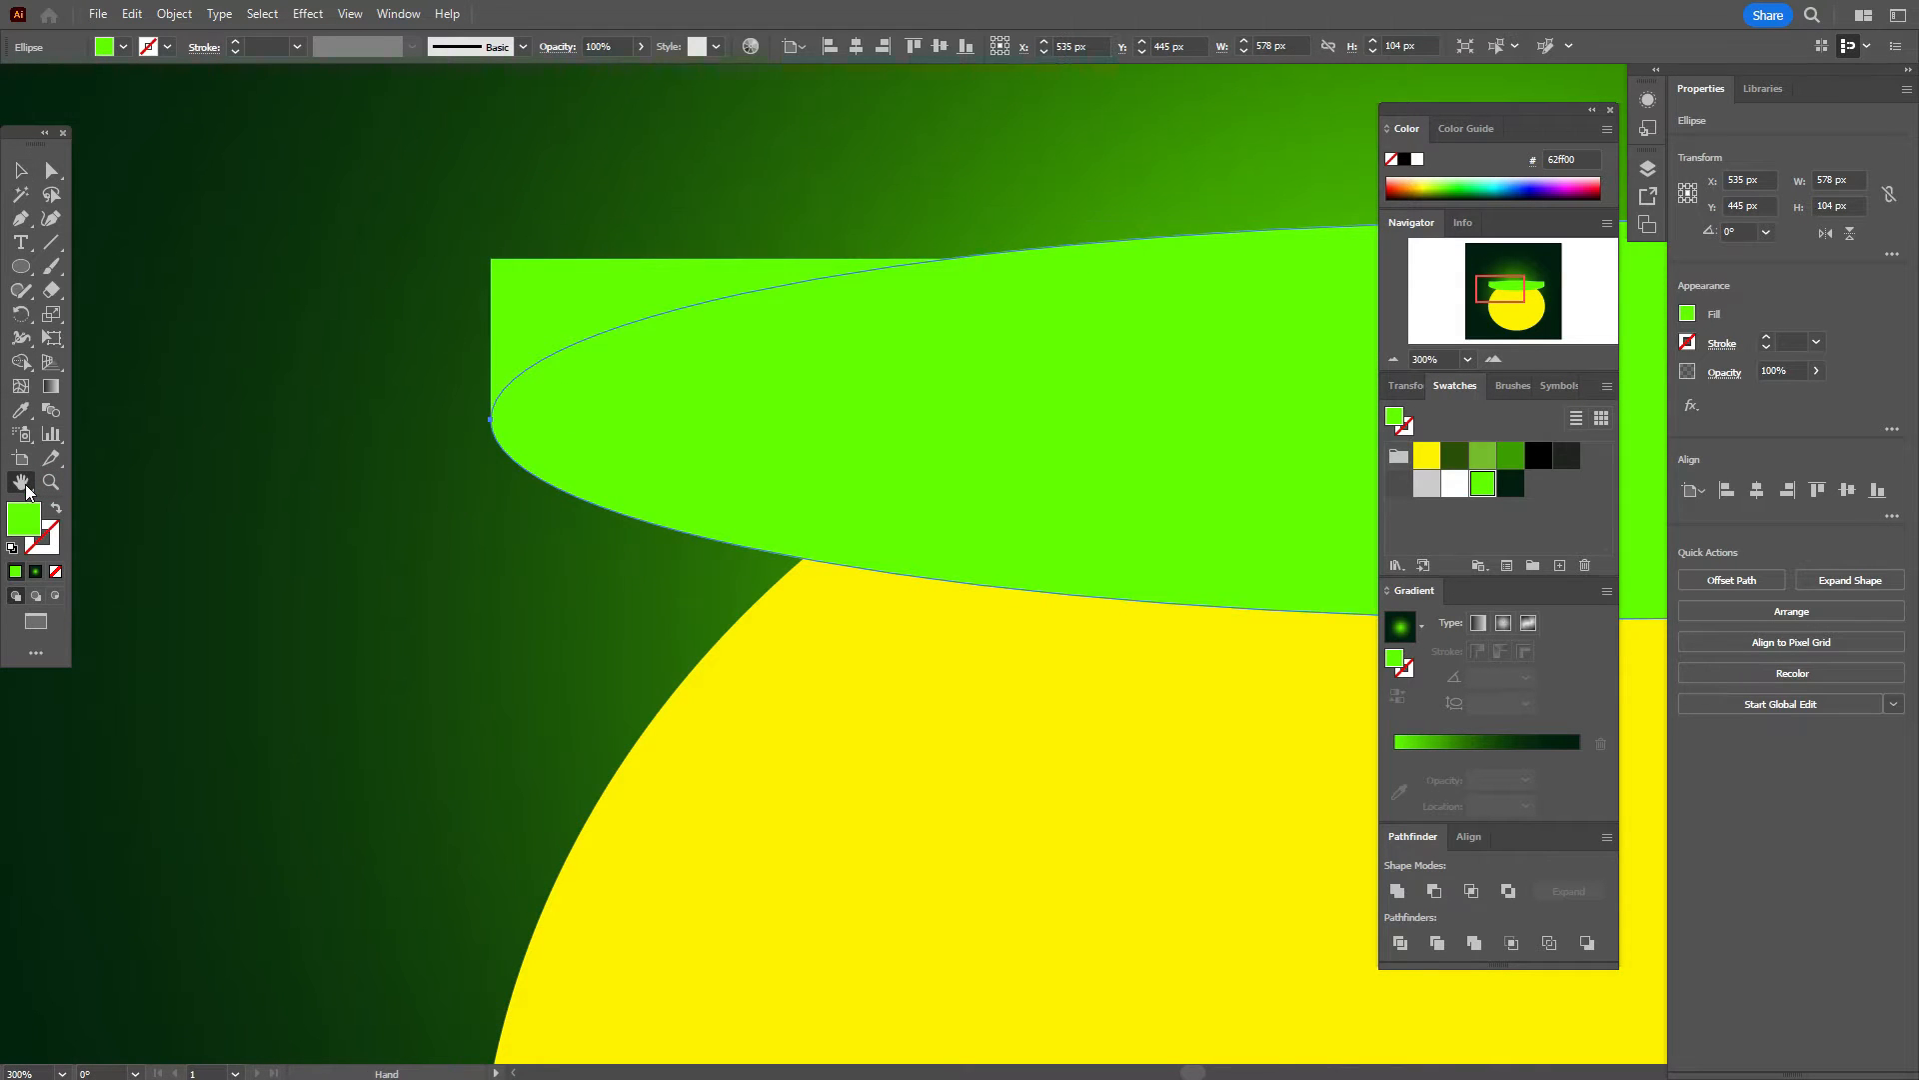
pyautogui.moveTo(1039, 459); pyautogui.dragTo(200, 508)
pyautogui.moveTo(867, 519); pyautogui.dragTo(1044, 557)
pyautogui.moveTo(650, 618); pyautogui.dragTo(783, 618)
pyautogui.click(27, 1071)
pyautogui.write('70')
pyautogui.press('Return')
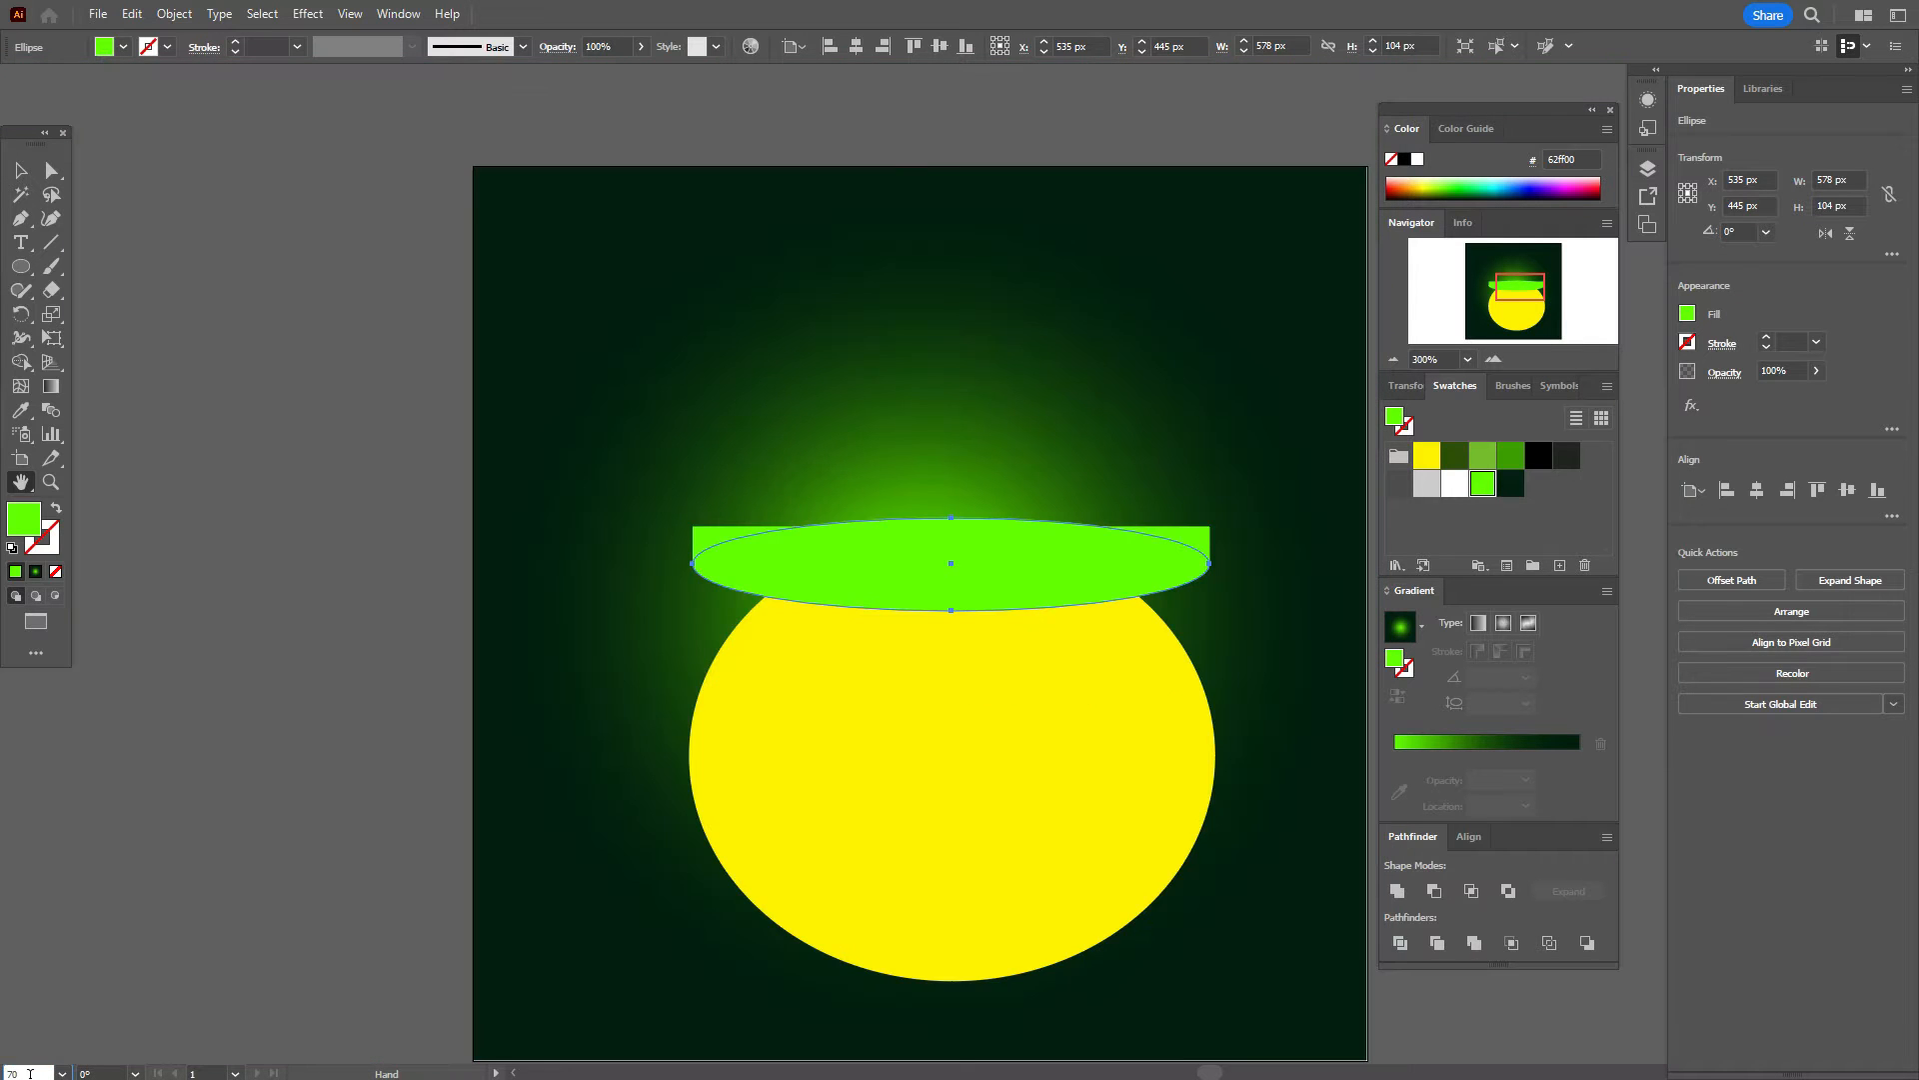
pyautogui.moveTo(766, 628); pyautogui.dragTo(623, 601)
pyautogui.click(21, 172)
# Step: Unite the green rectangle and ellipse with Pathfinder and lower the merged rim onto the body
pyautogui.click(97, 227)
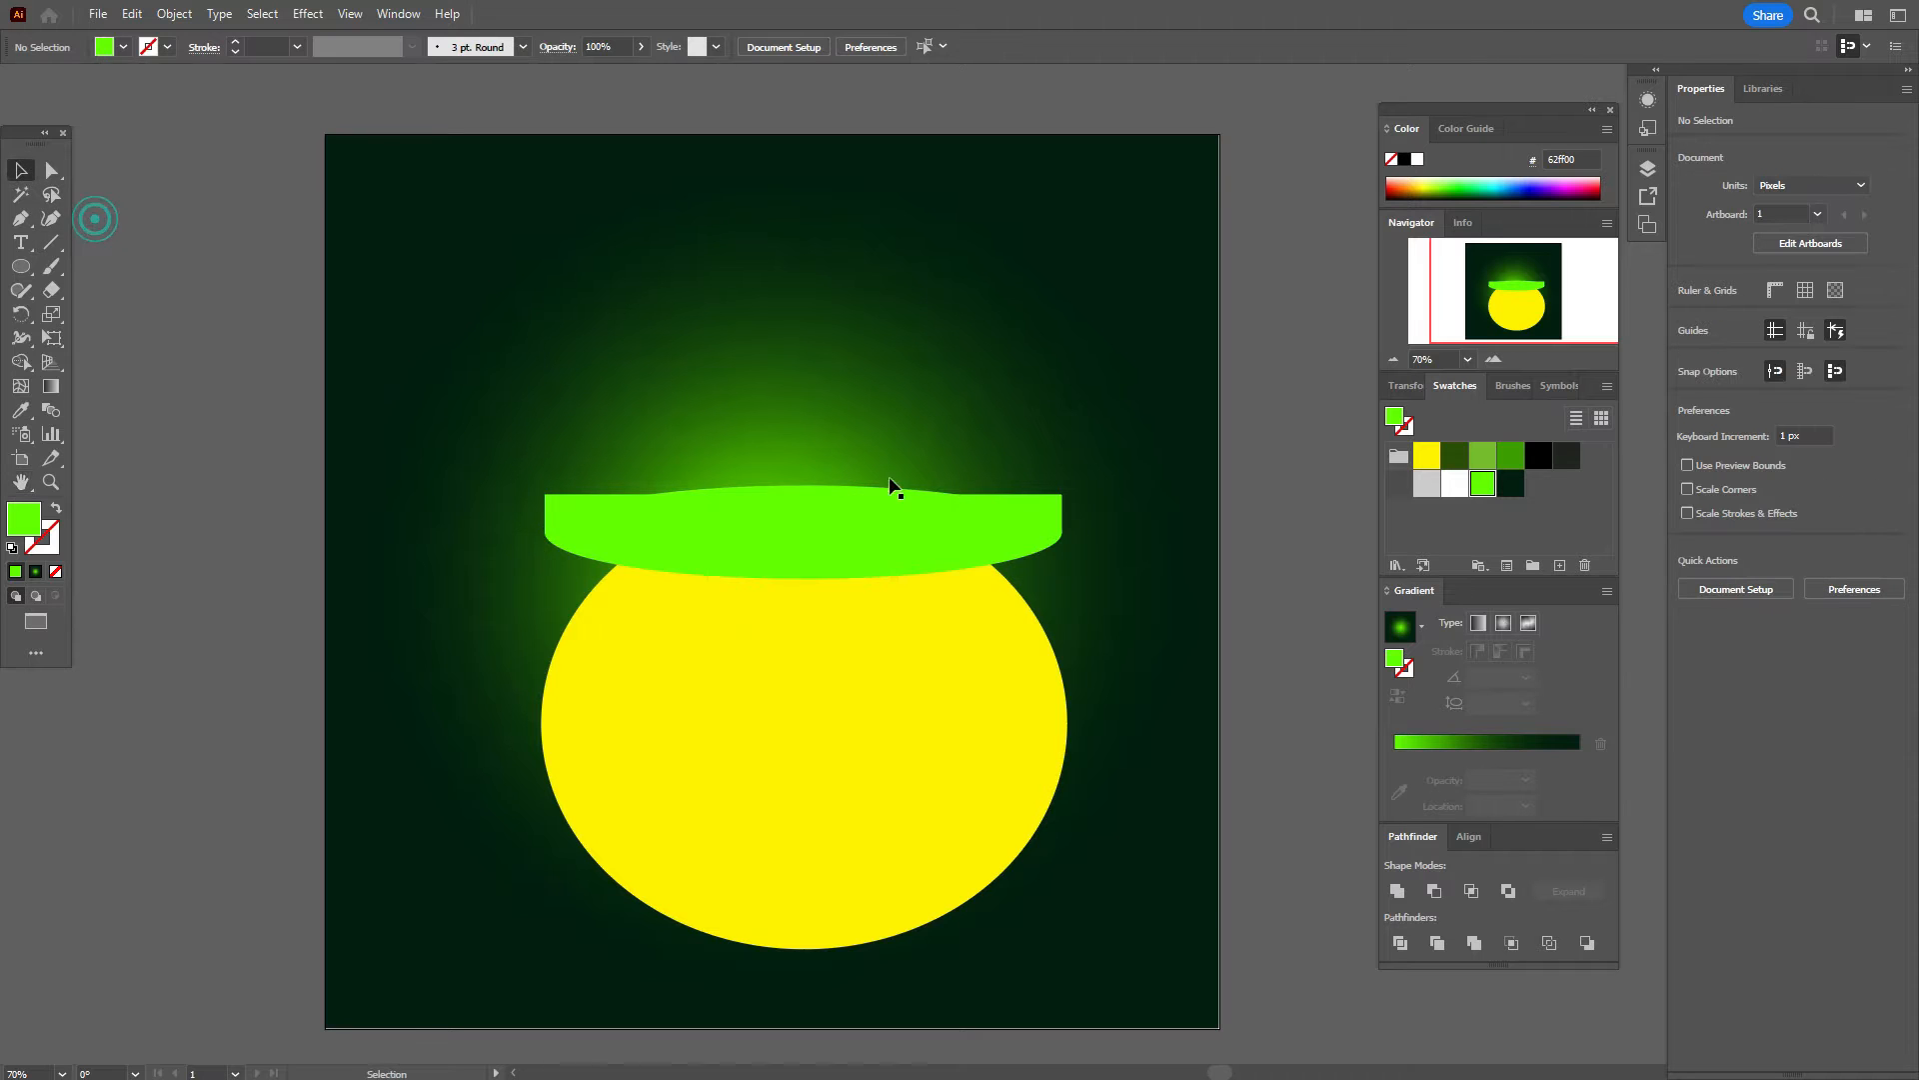
pyautogui.click(957, 538)
pyautogui.keyDown('shift'); pyautogui.click(1050, 497); pyautogui.keyUp('shift')
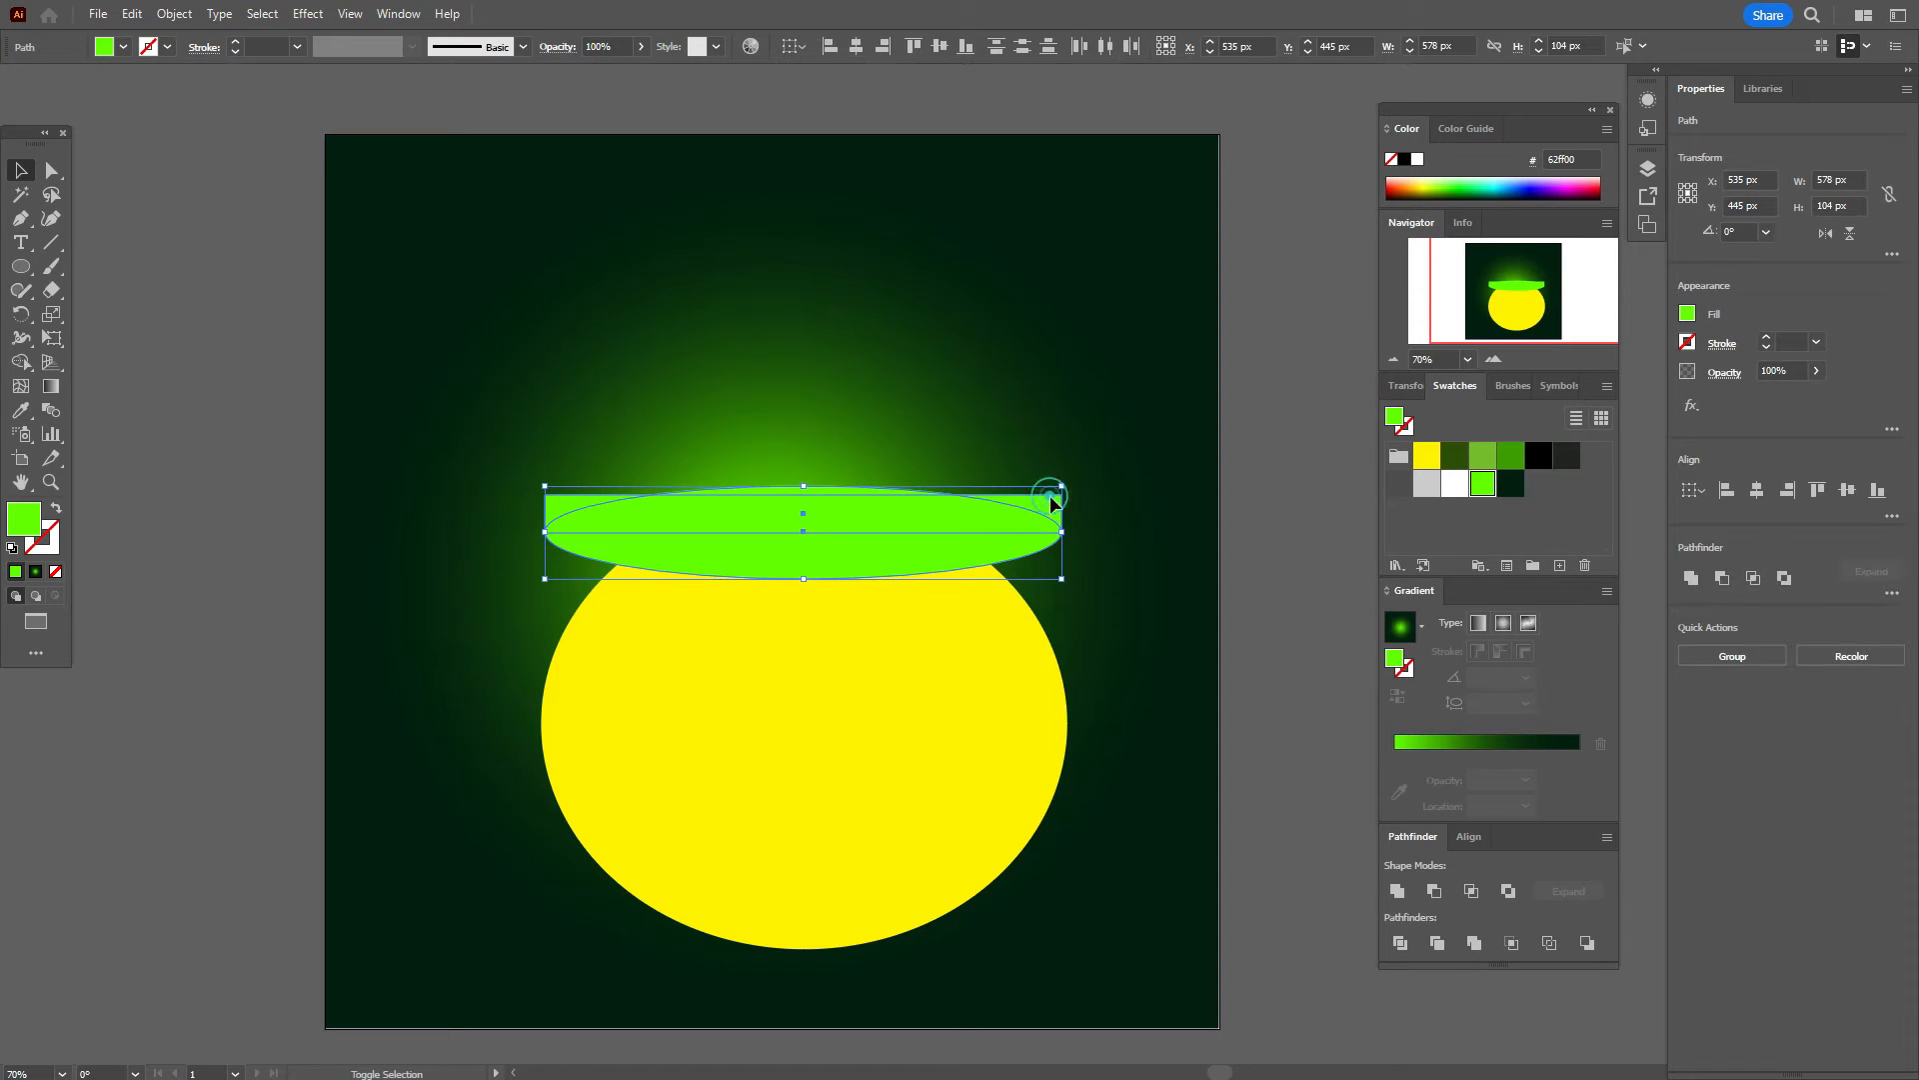
pyautogui.click(1692, 579)
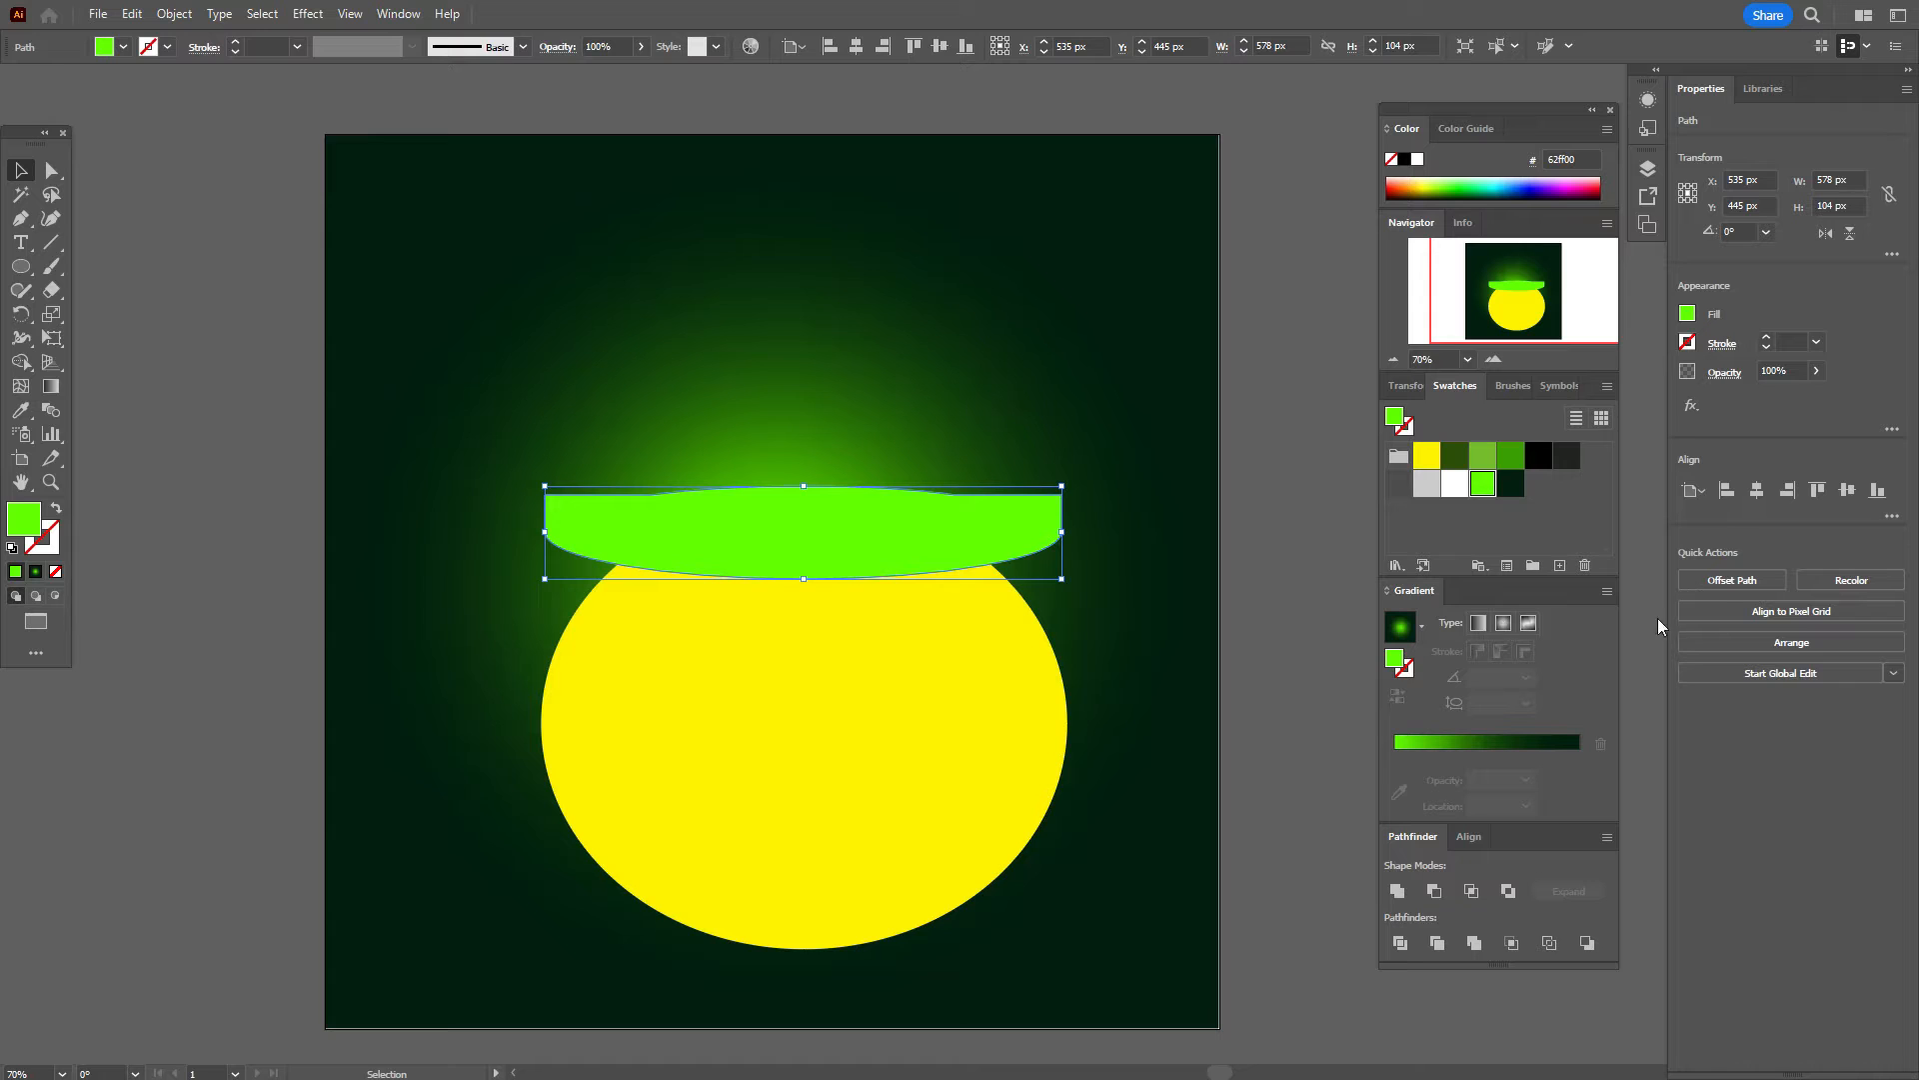
pyautogui.moveTo(1028, 523); pyautogui.dragTo(1026, 546)
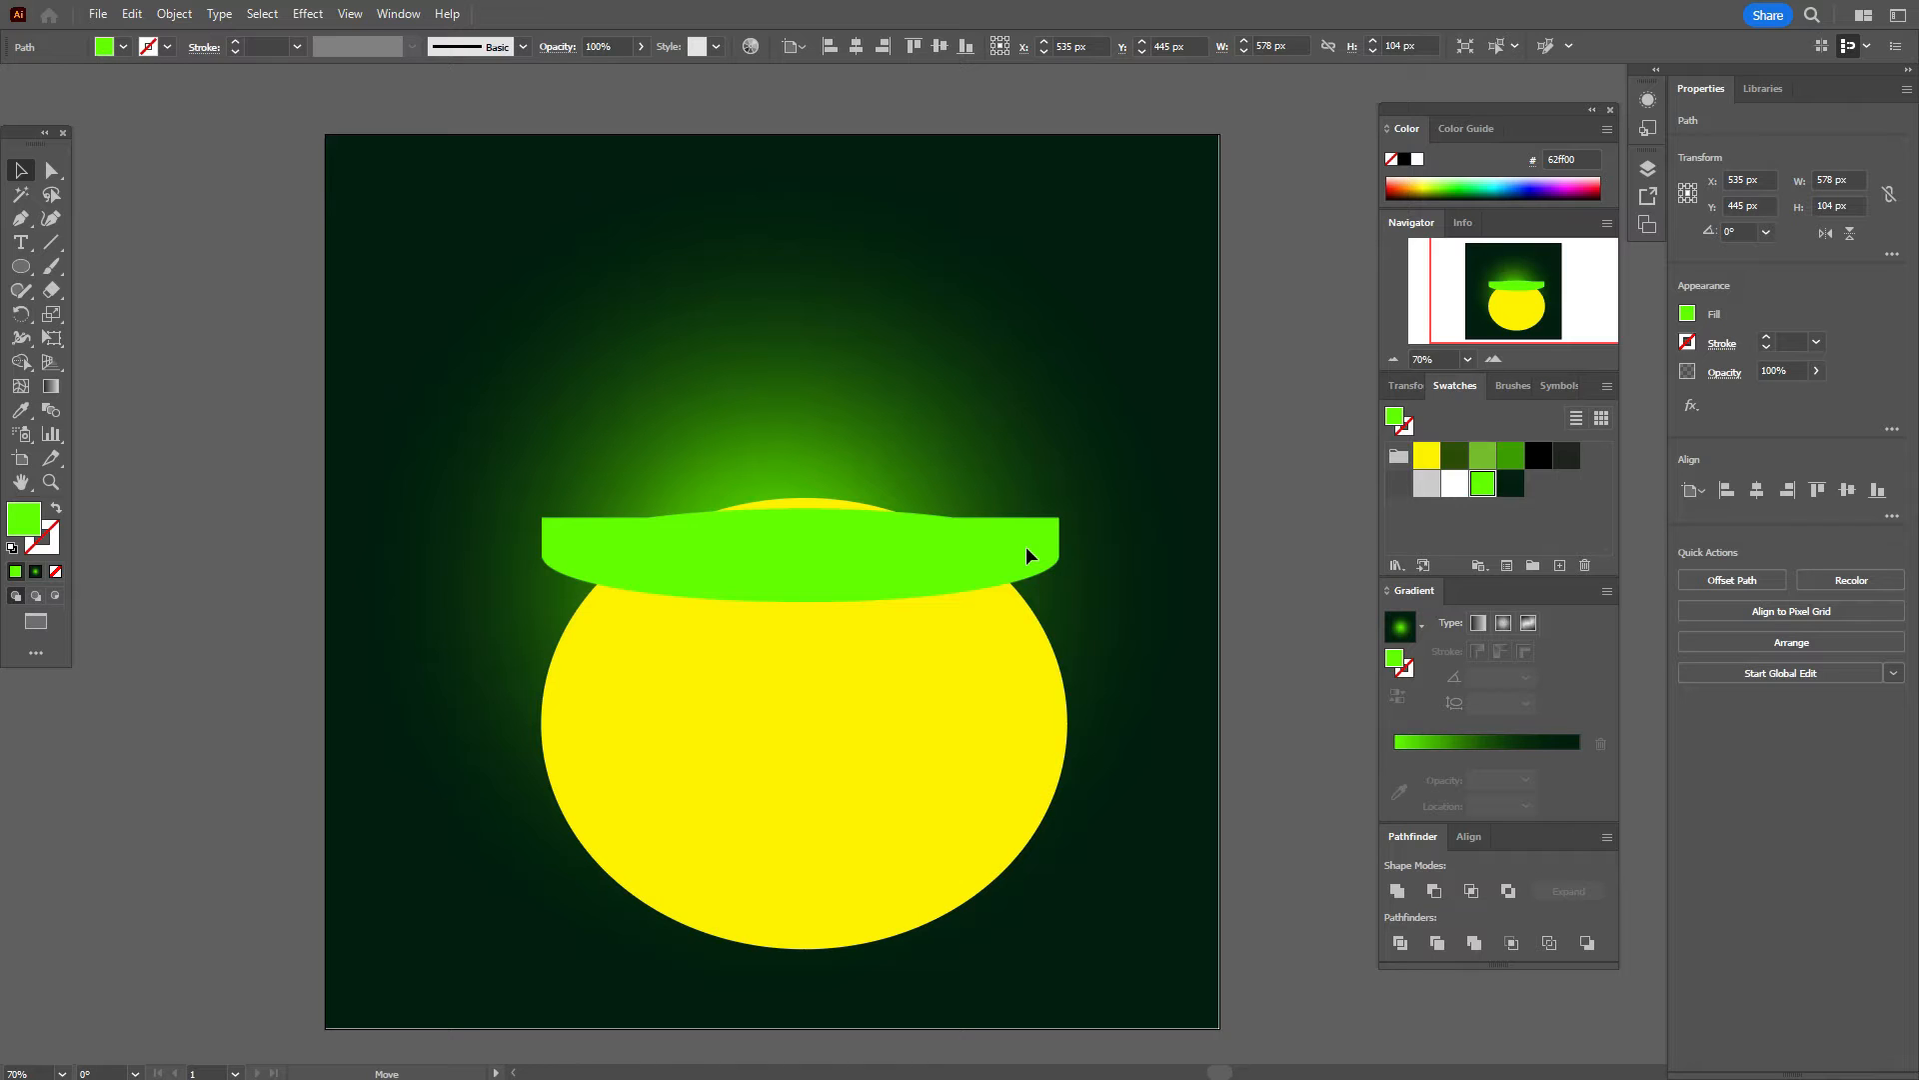
pyautogui.click(1256, 579)
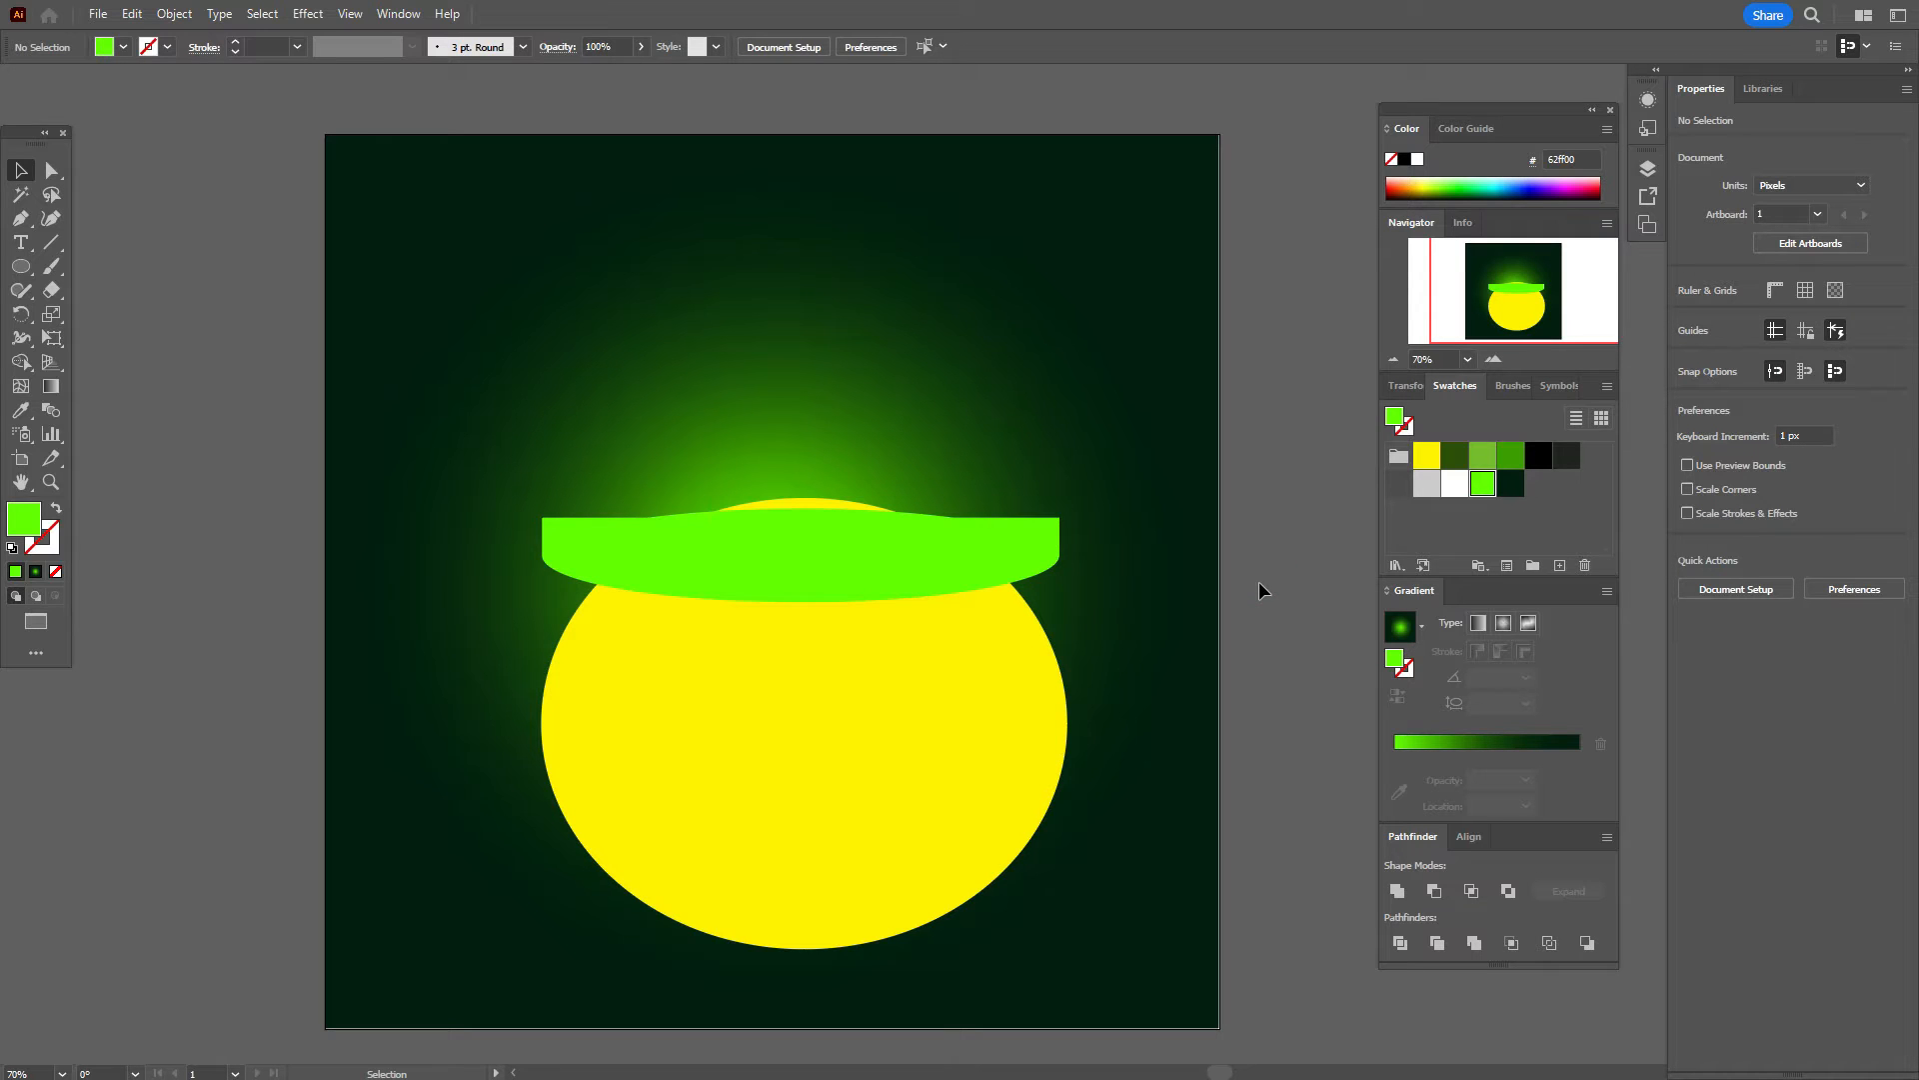
# Step: Draw a yellow 578 × 121 px ellipse for the cauldron's open top
pyautogui.click(1427, 456)
pyautogui.press('l')
pyautogui.click(251, 384)
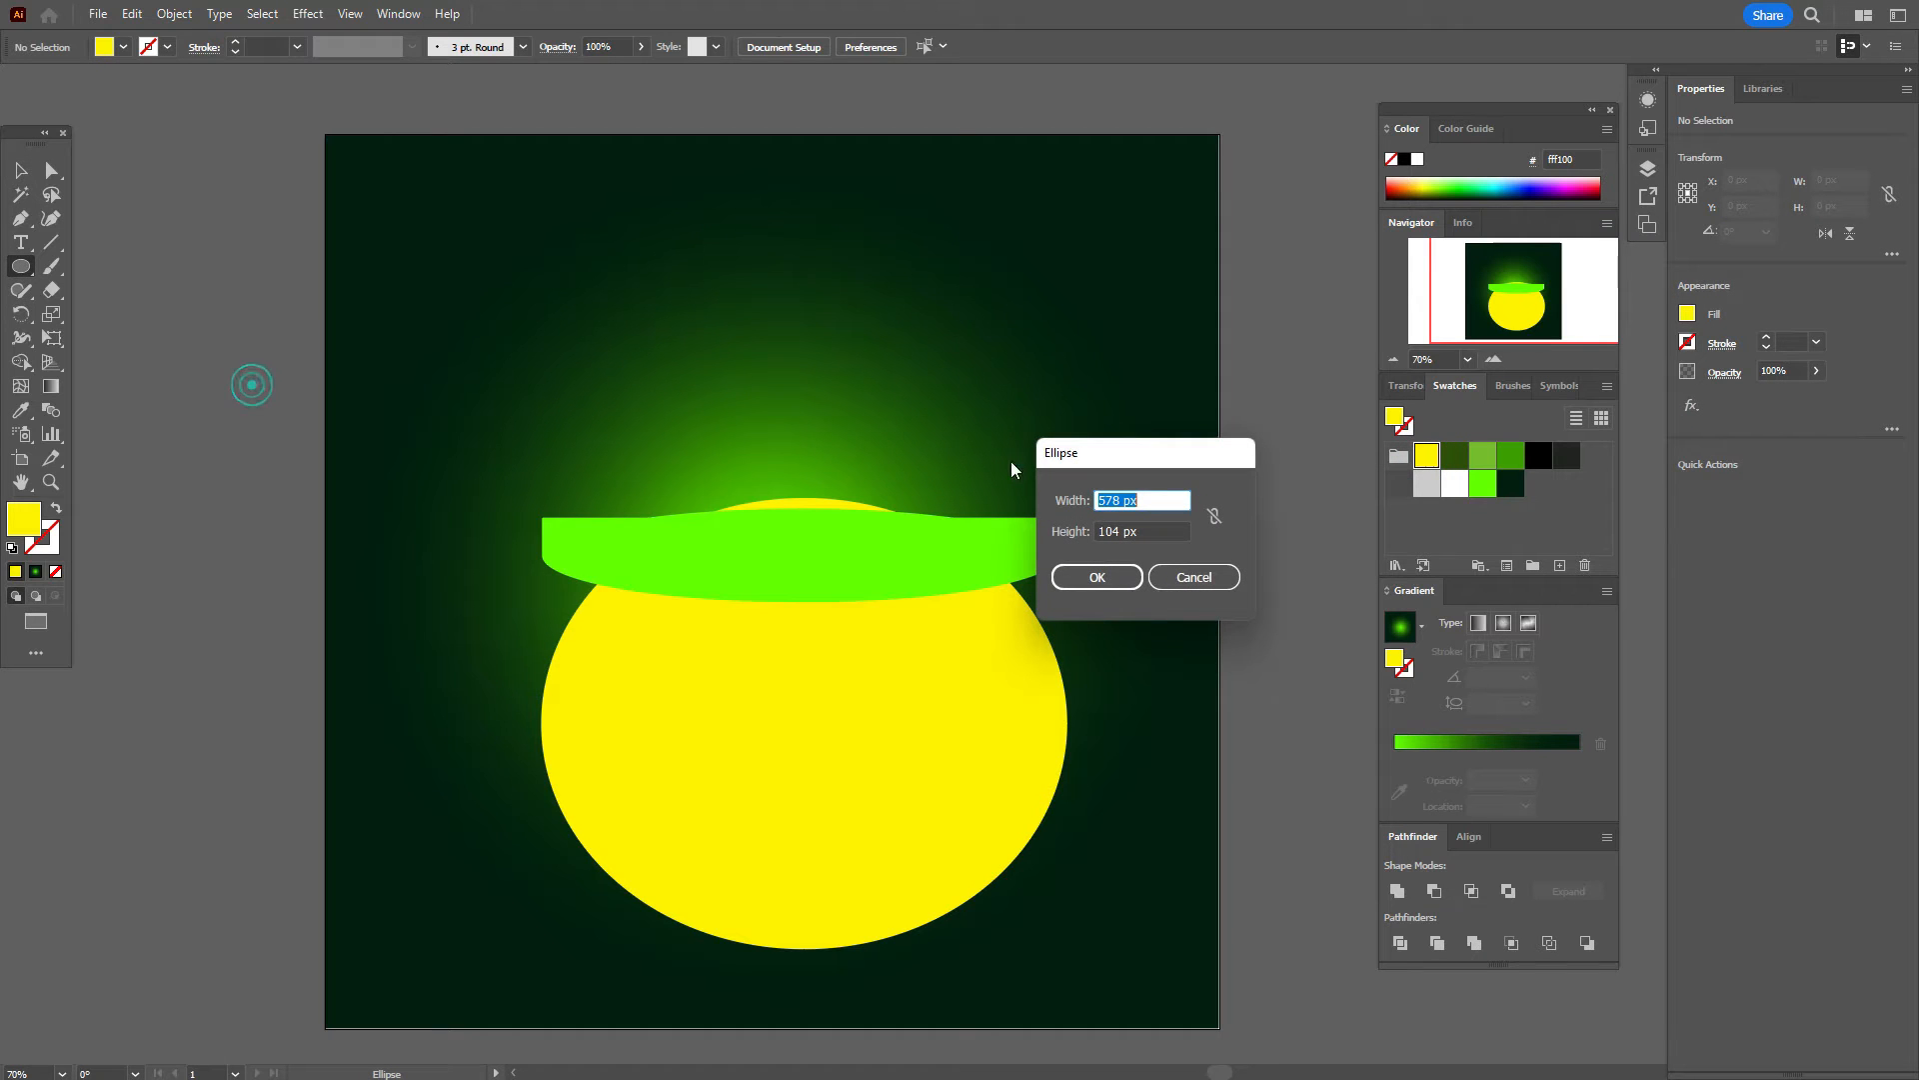
pyautogui.write('578')
pyautogui.press('Tab')
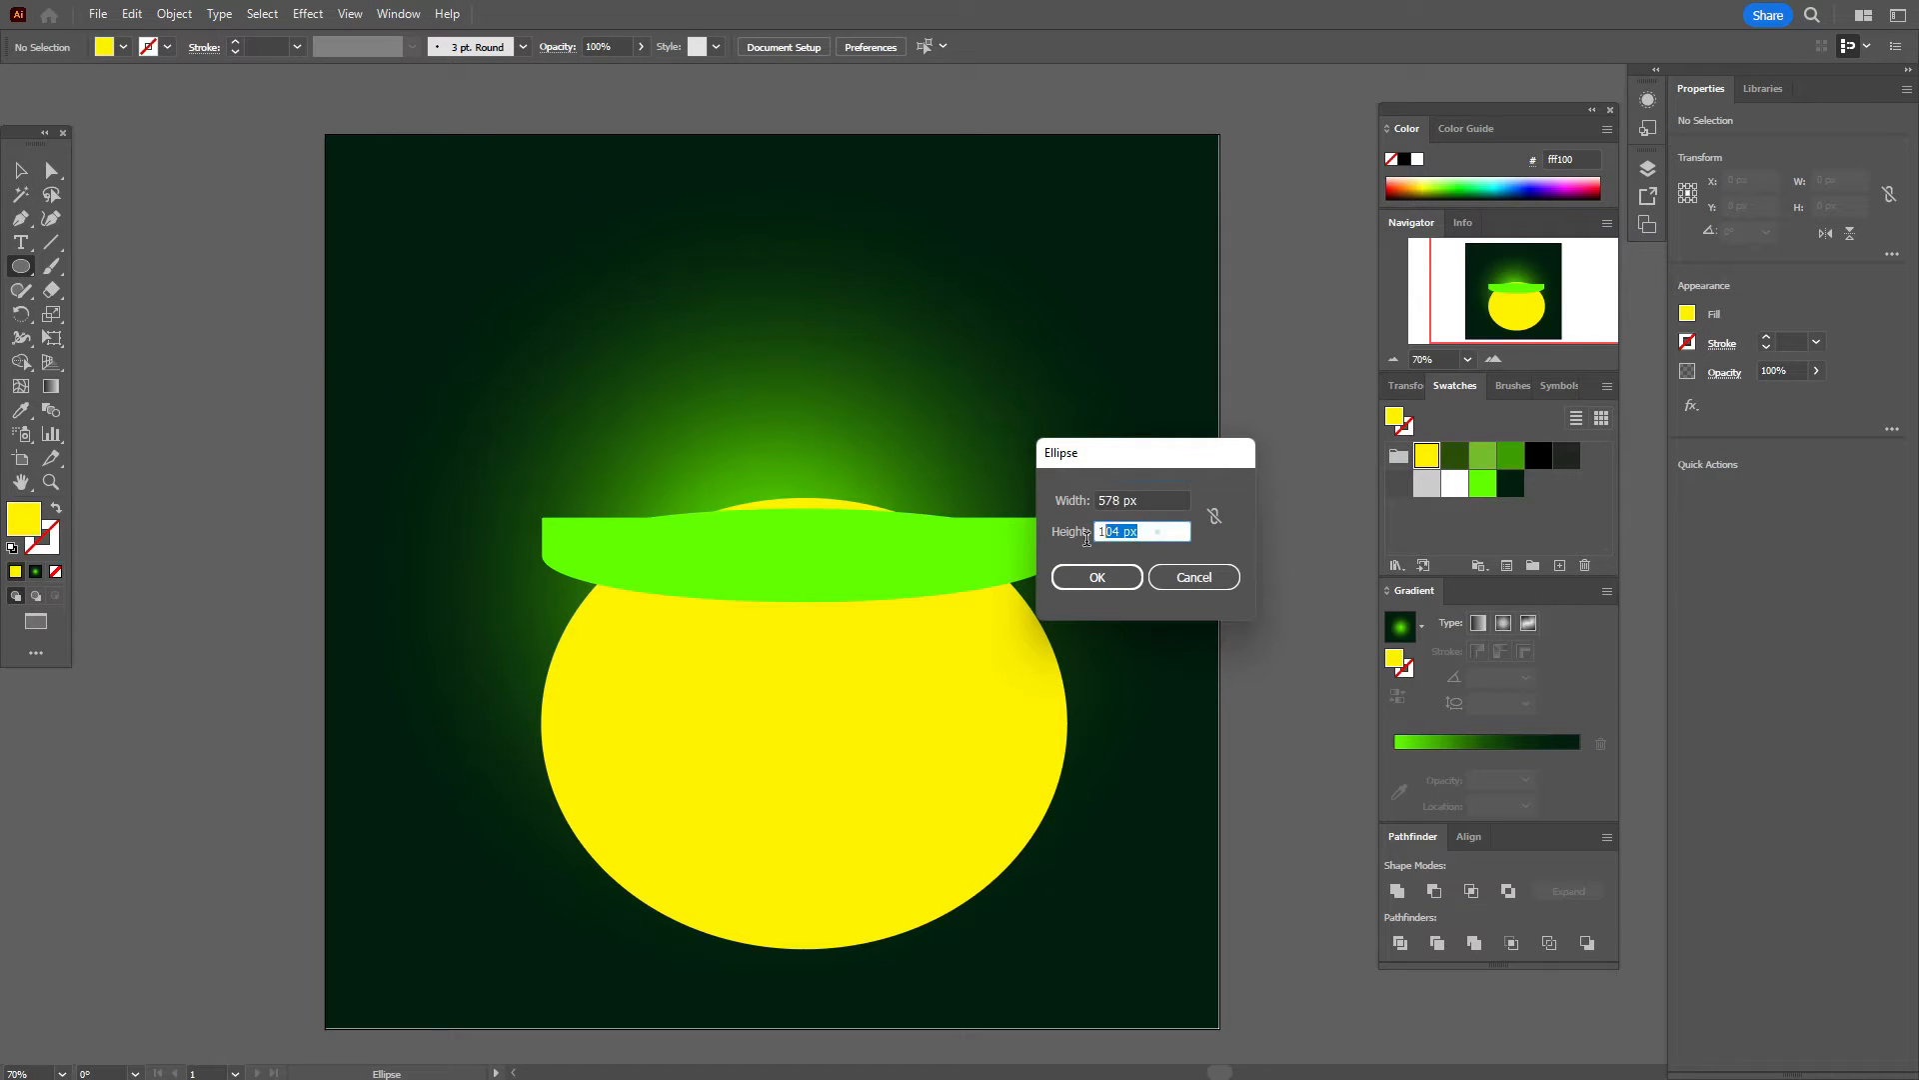
pyautogui.write('121')
pyautogui.click(1116, 575)
# Step: Place the yellow ellipse on top of the green rim, nudged 1 px right
pyautogui.press('v')
pyautogui.moveTo(574, 400); pyautogui.dragTo(864, 480)
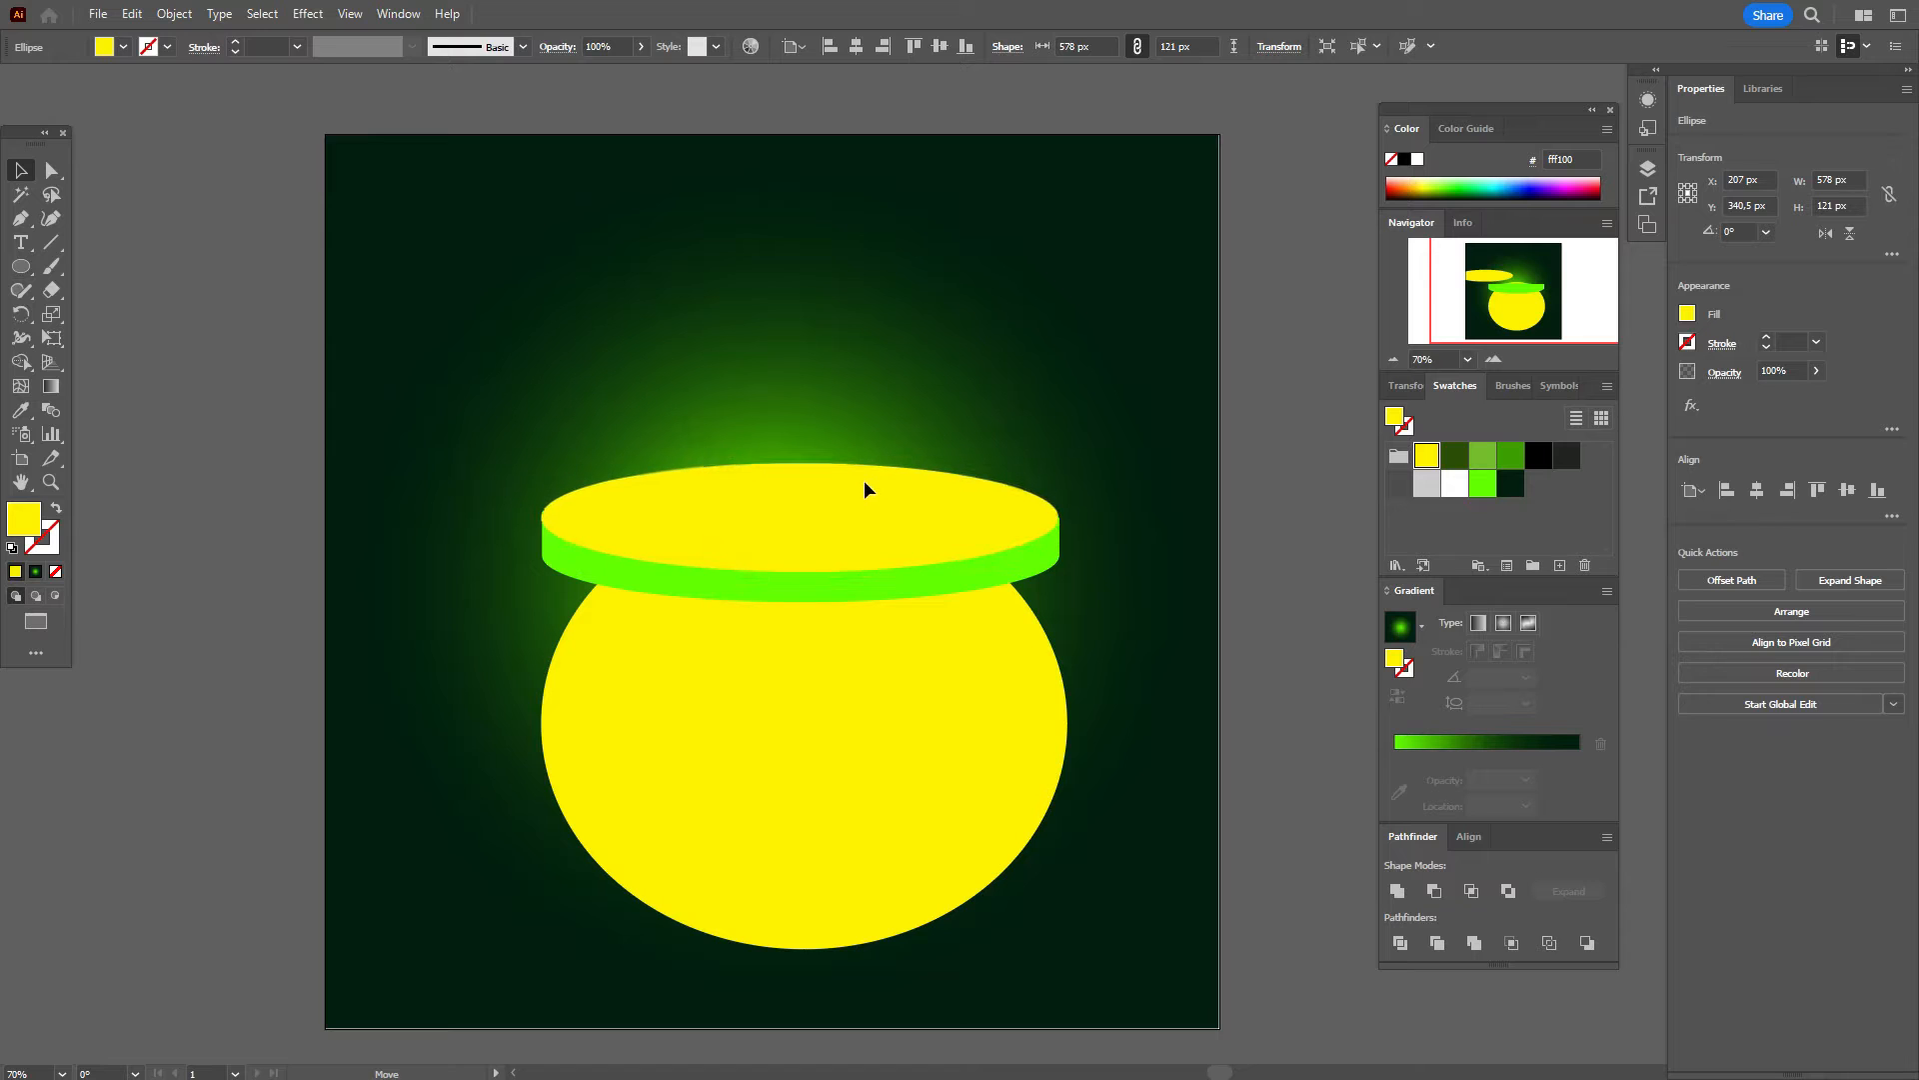
pyautogui.moveTo(863, 480); pyautogui.dragTo(864, 480)
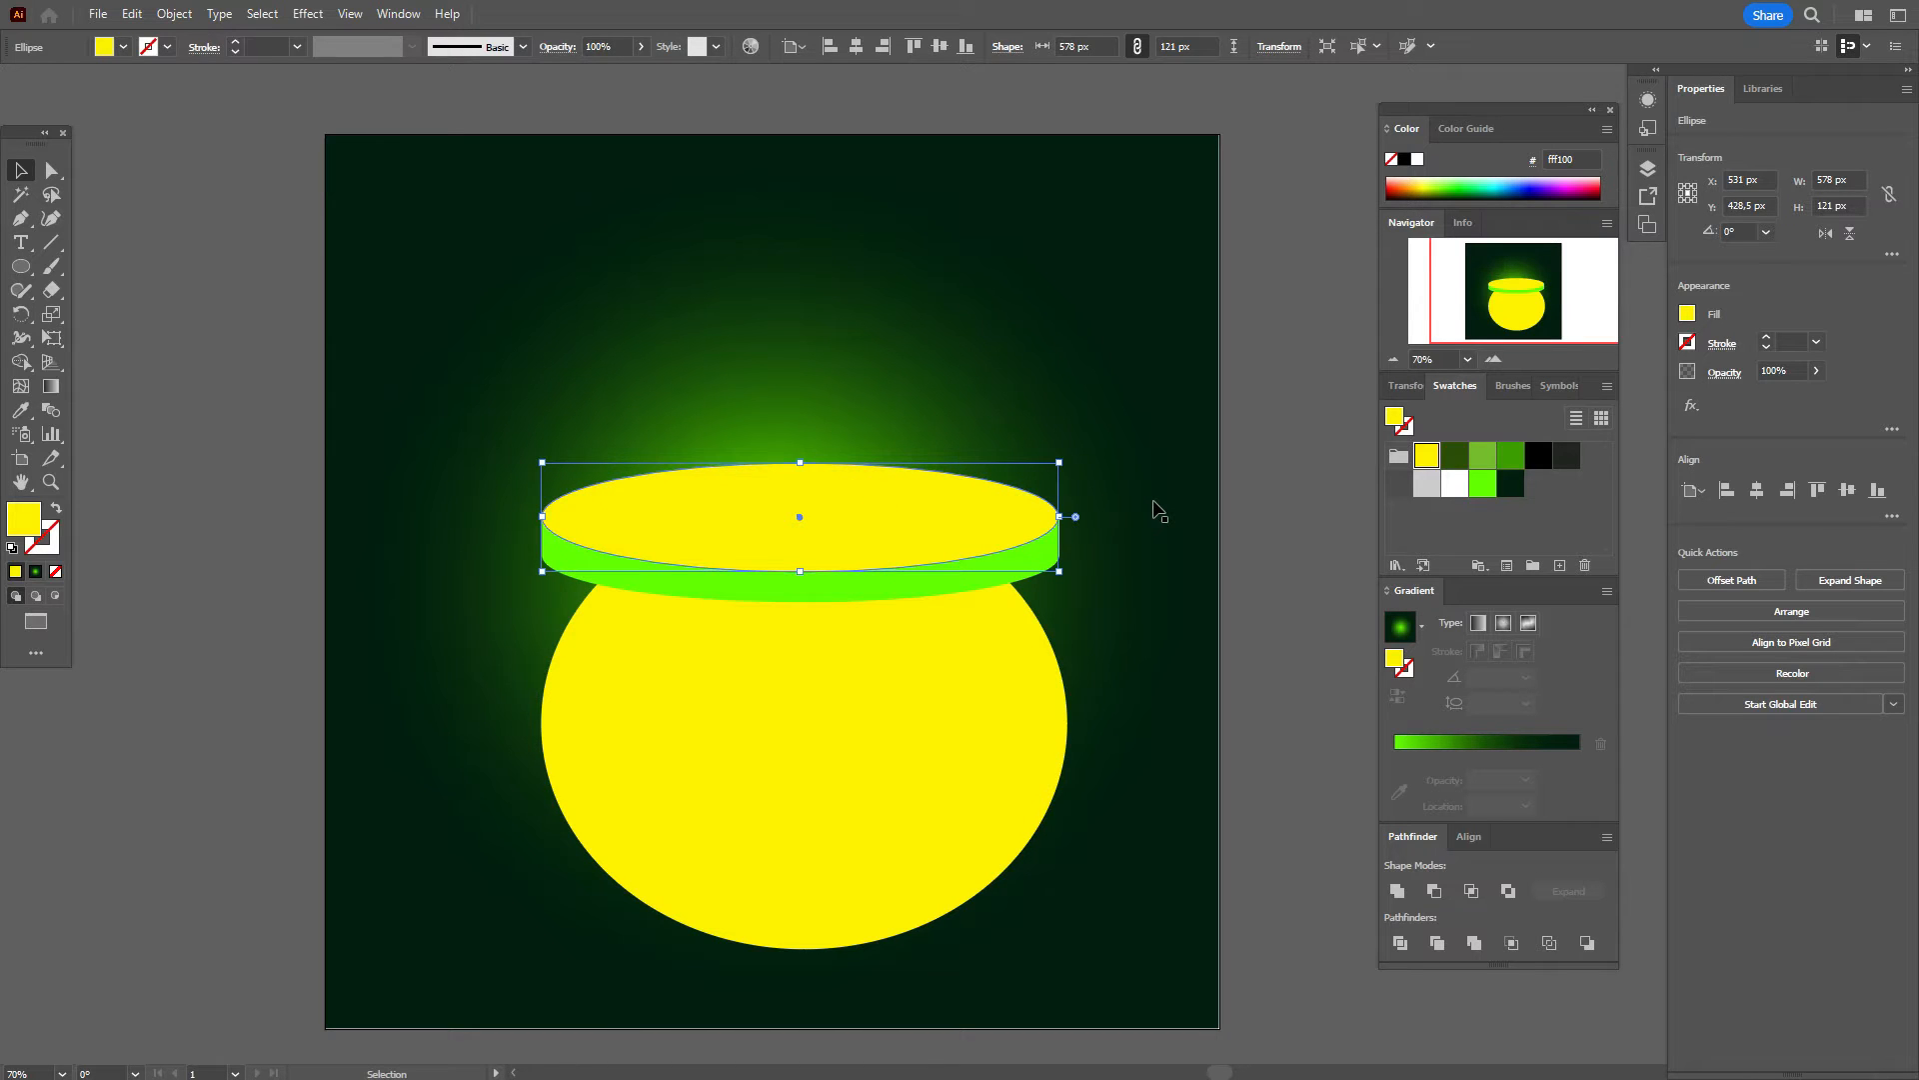
pyautogui.press('Right')
pyautogui.click(1247, 520)
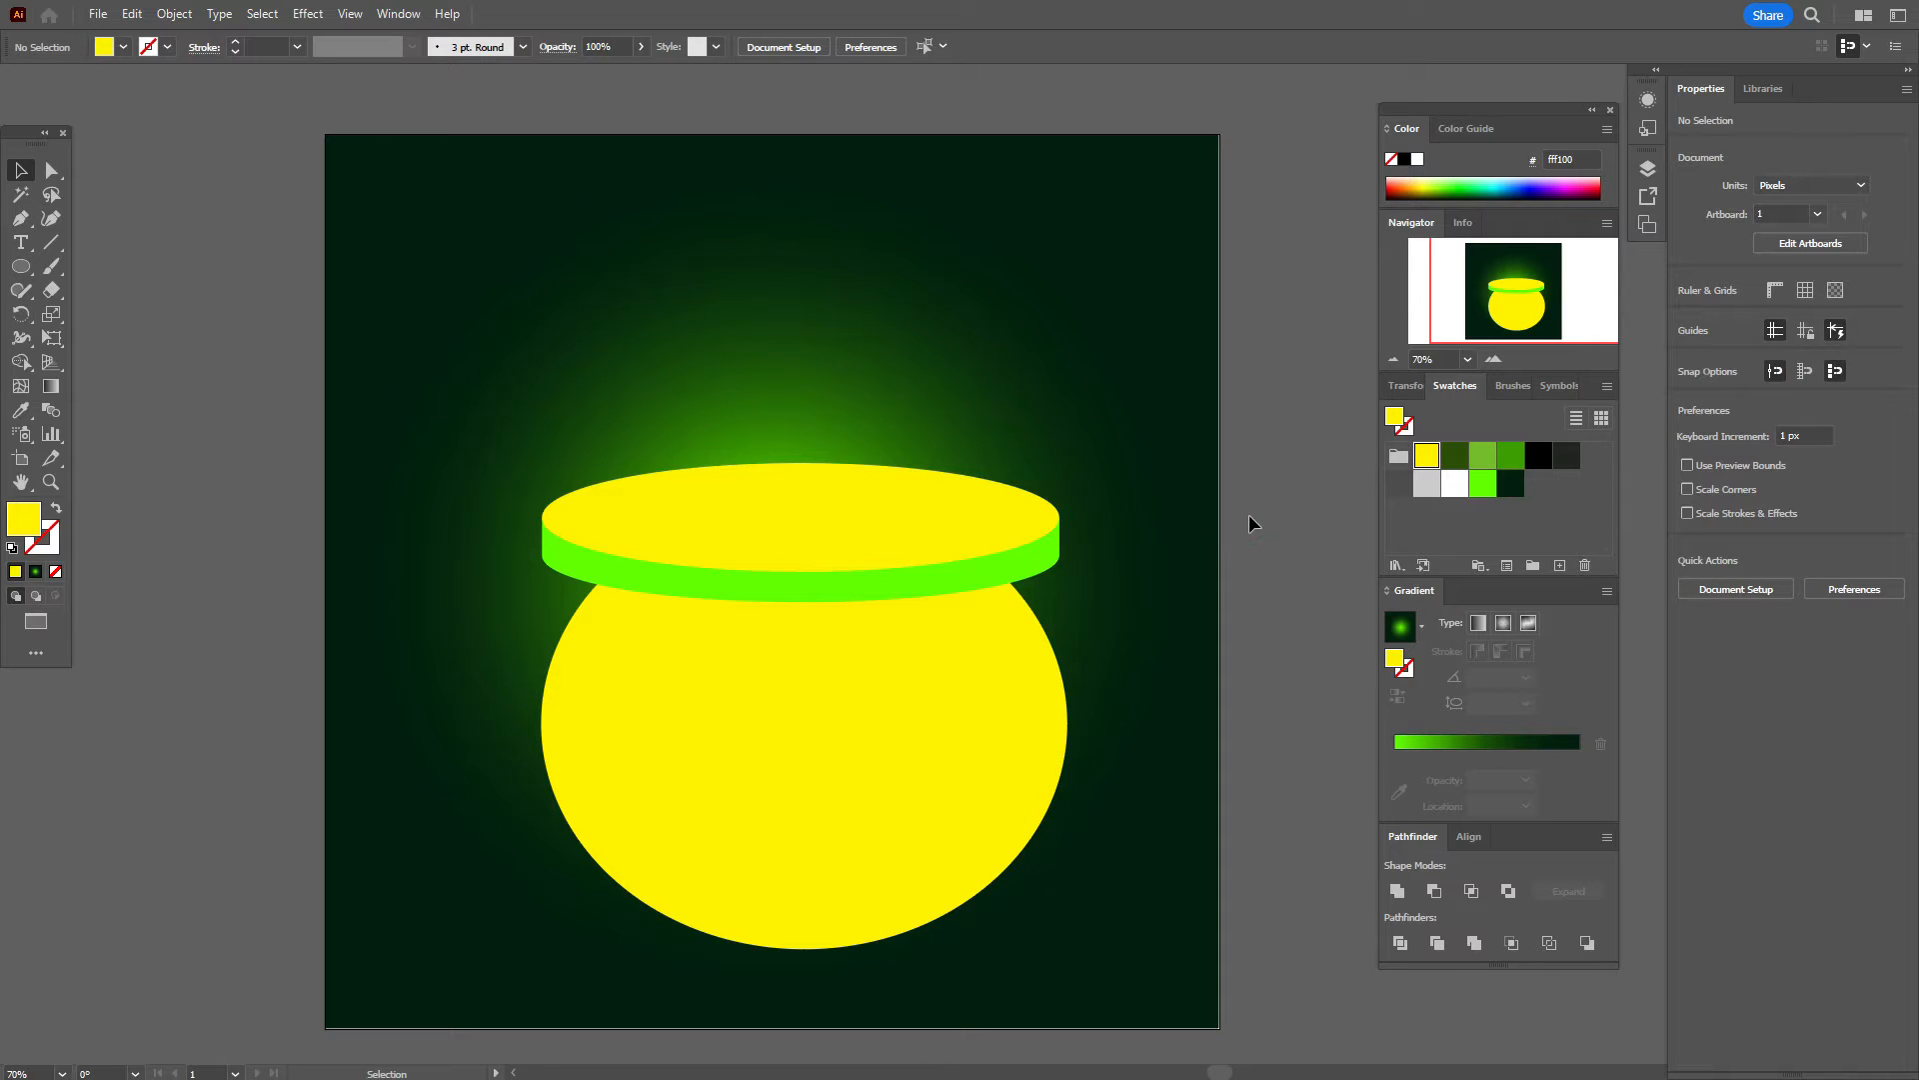
# Step: Draw a bright green 555 × 97 px ellipse and fit it inside the yellow top
pyautogui.click(1483, 488)
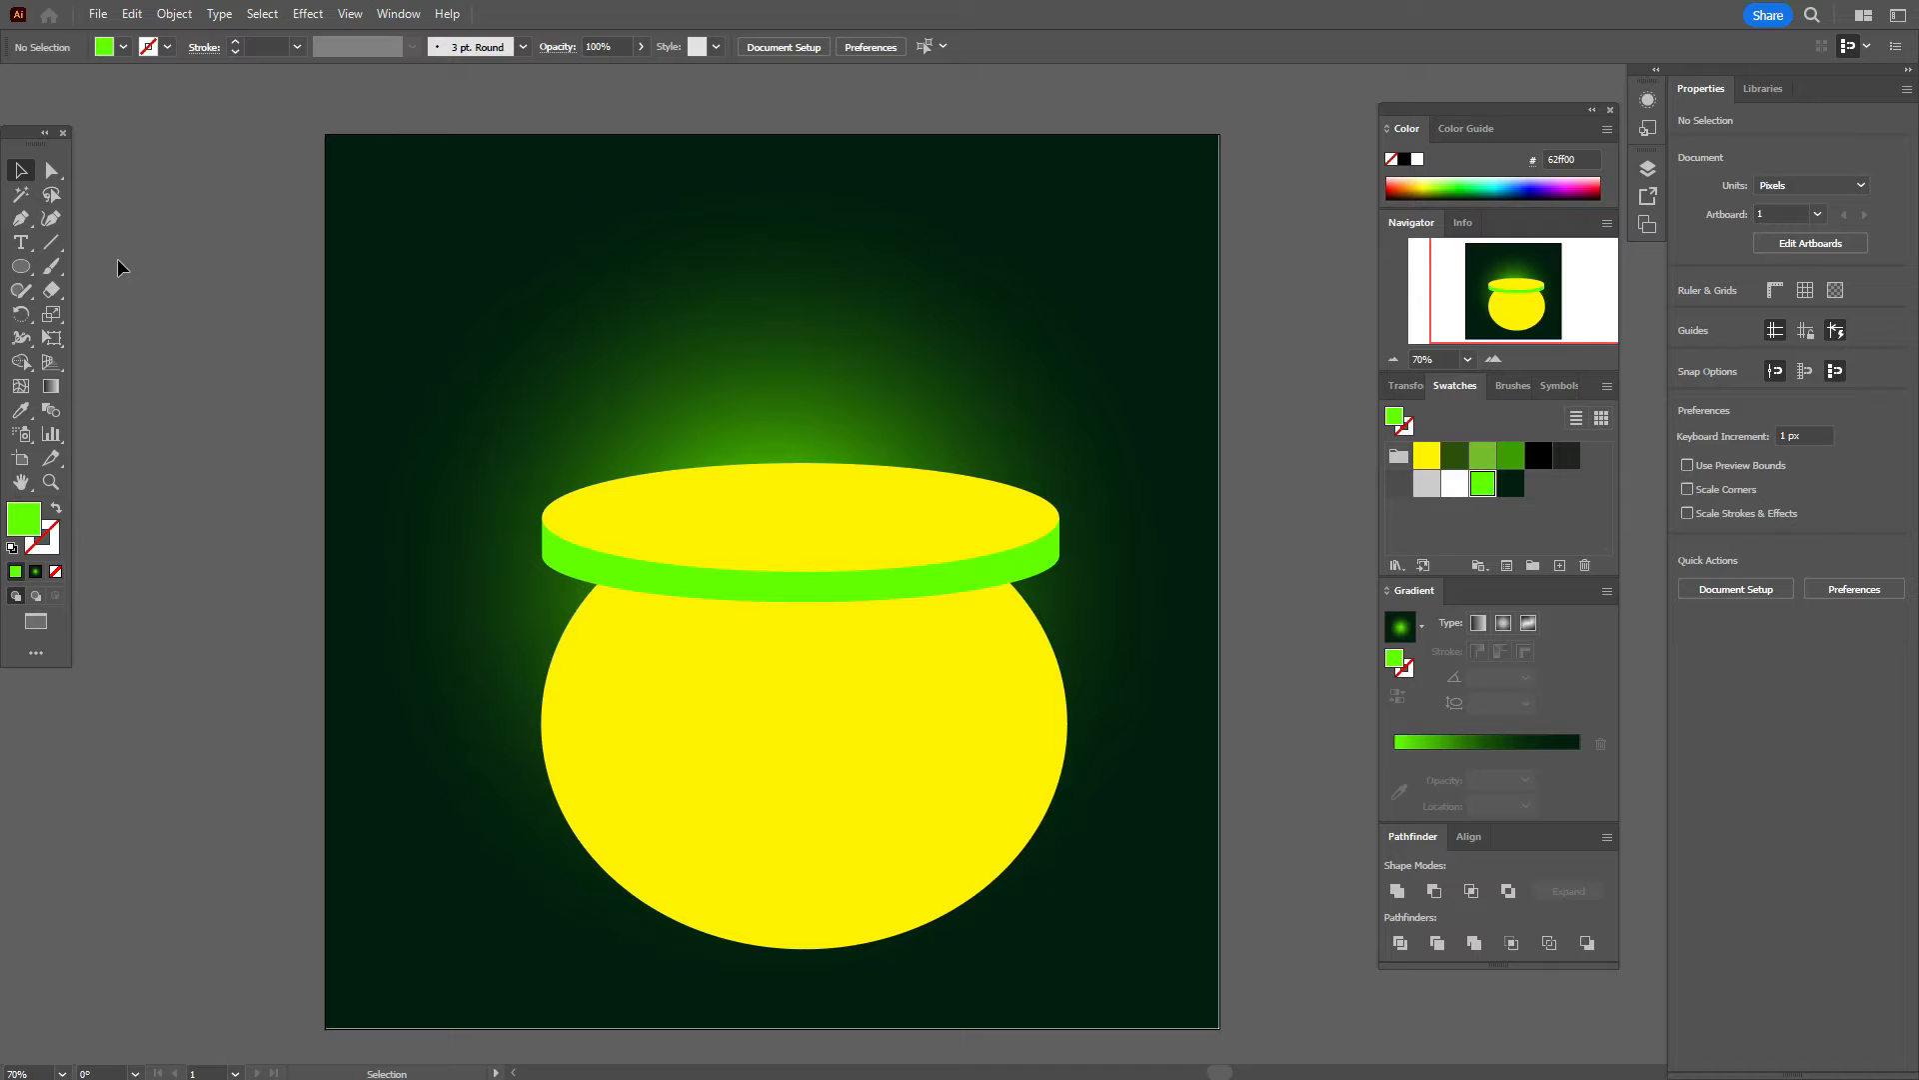
pyautogui.click(20, 266)
pyautogui.click(214, 251)
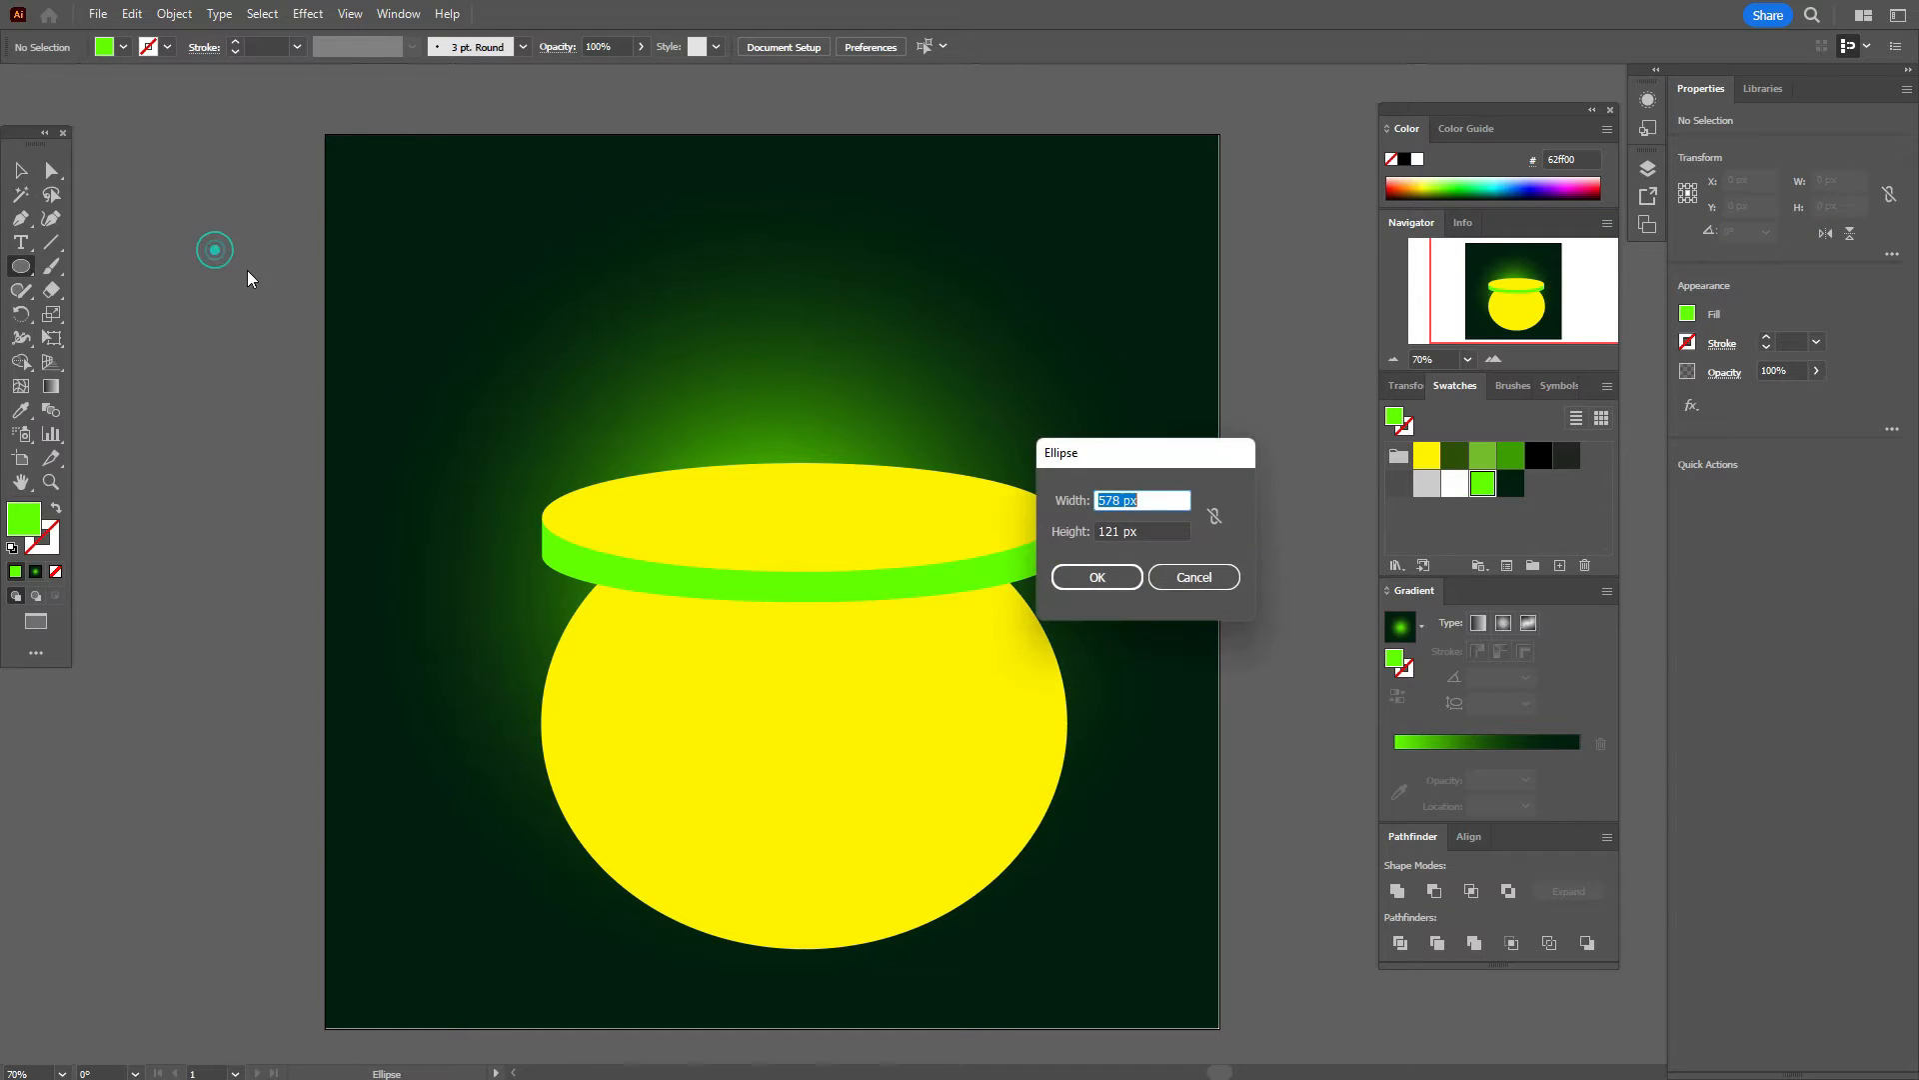
pyautogui.write('555')
pyautogui.press('Tab')
pyautogui.write('97')
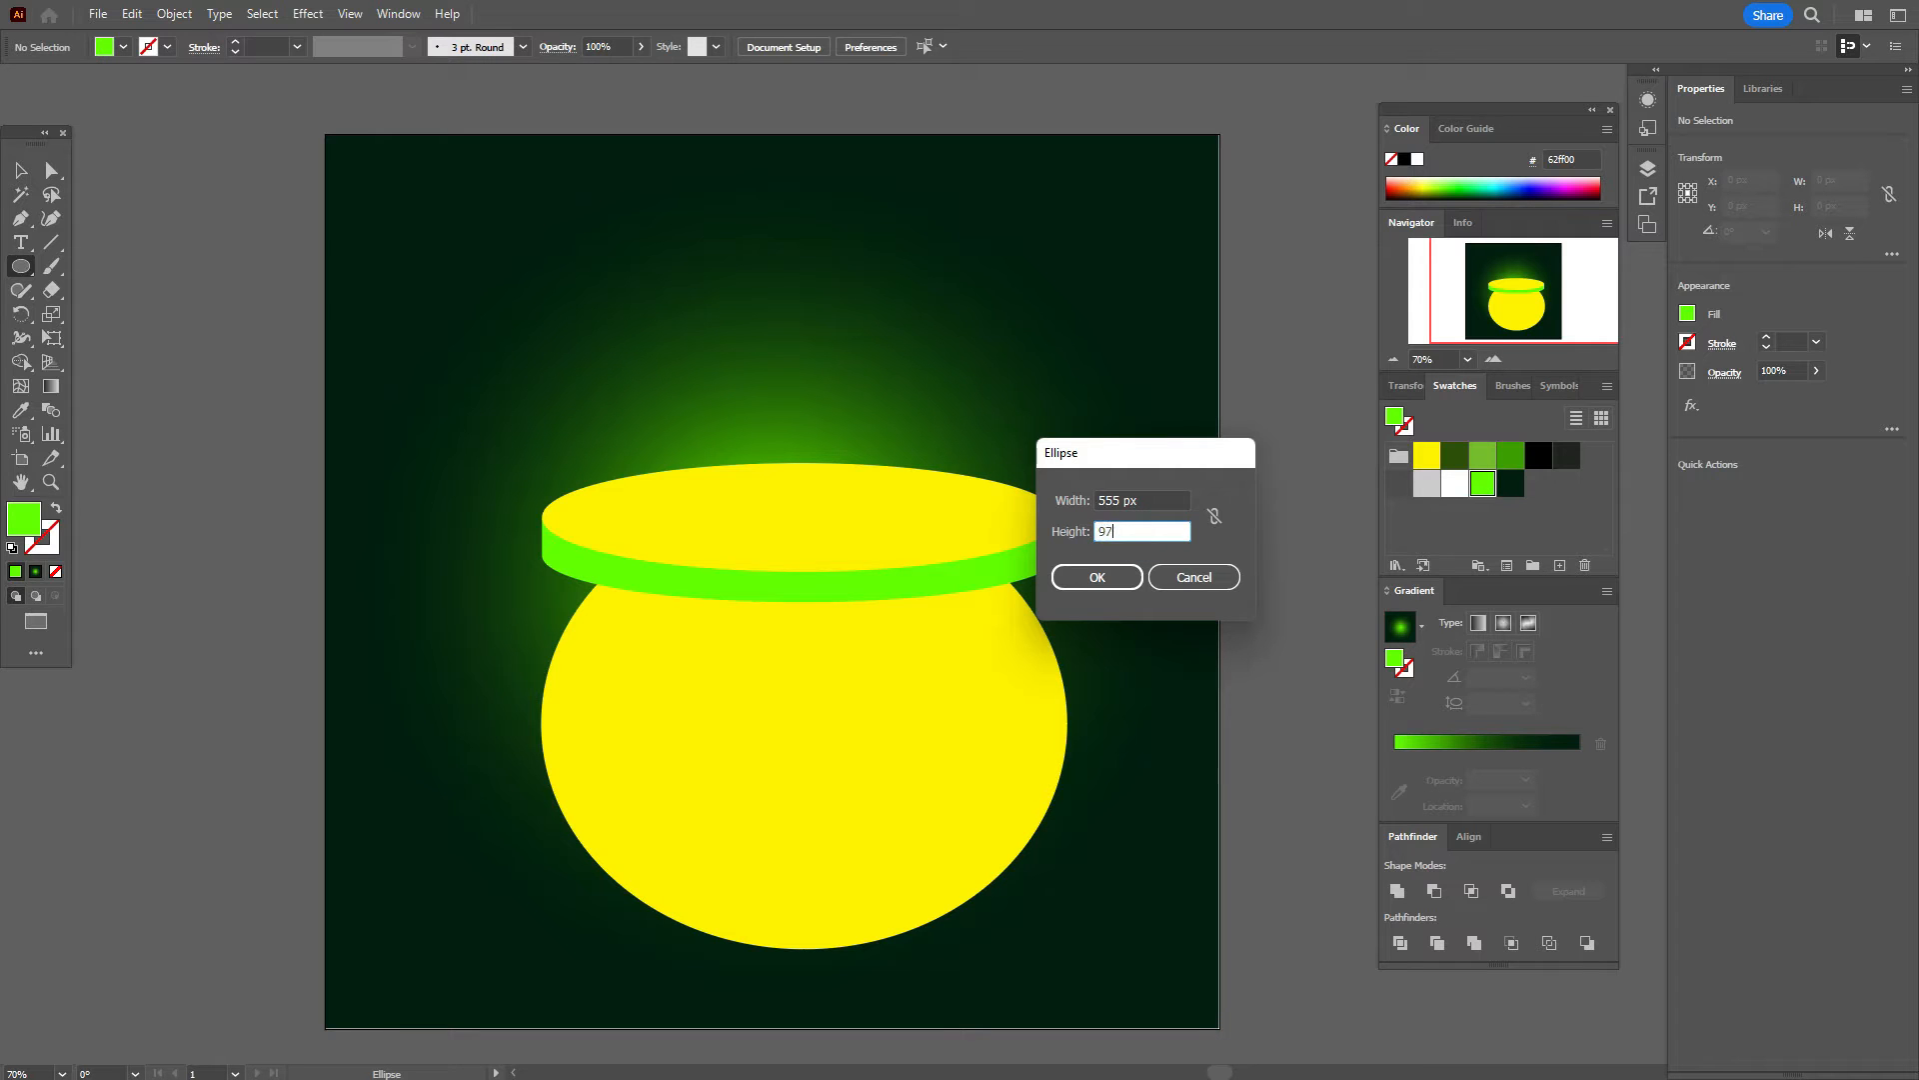
pyautogui.click(1096, 577)
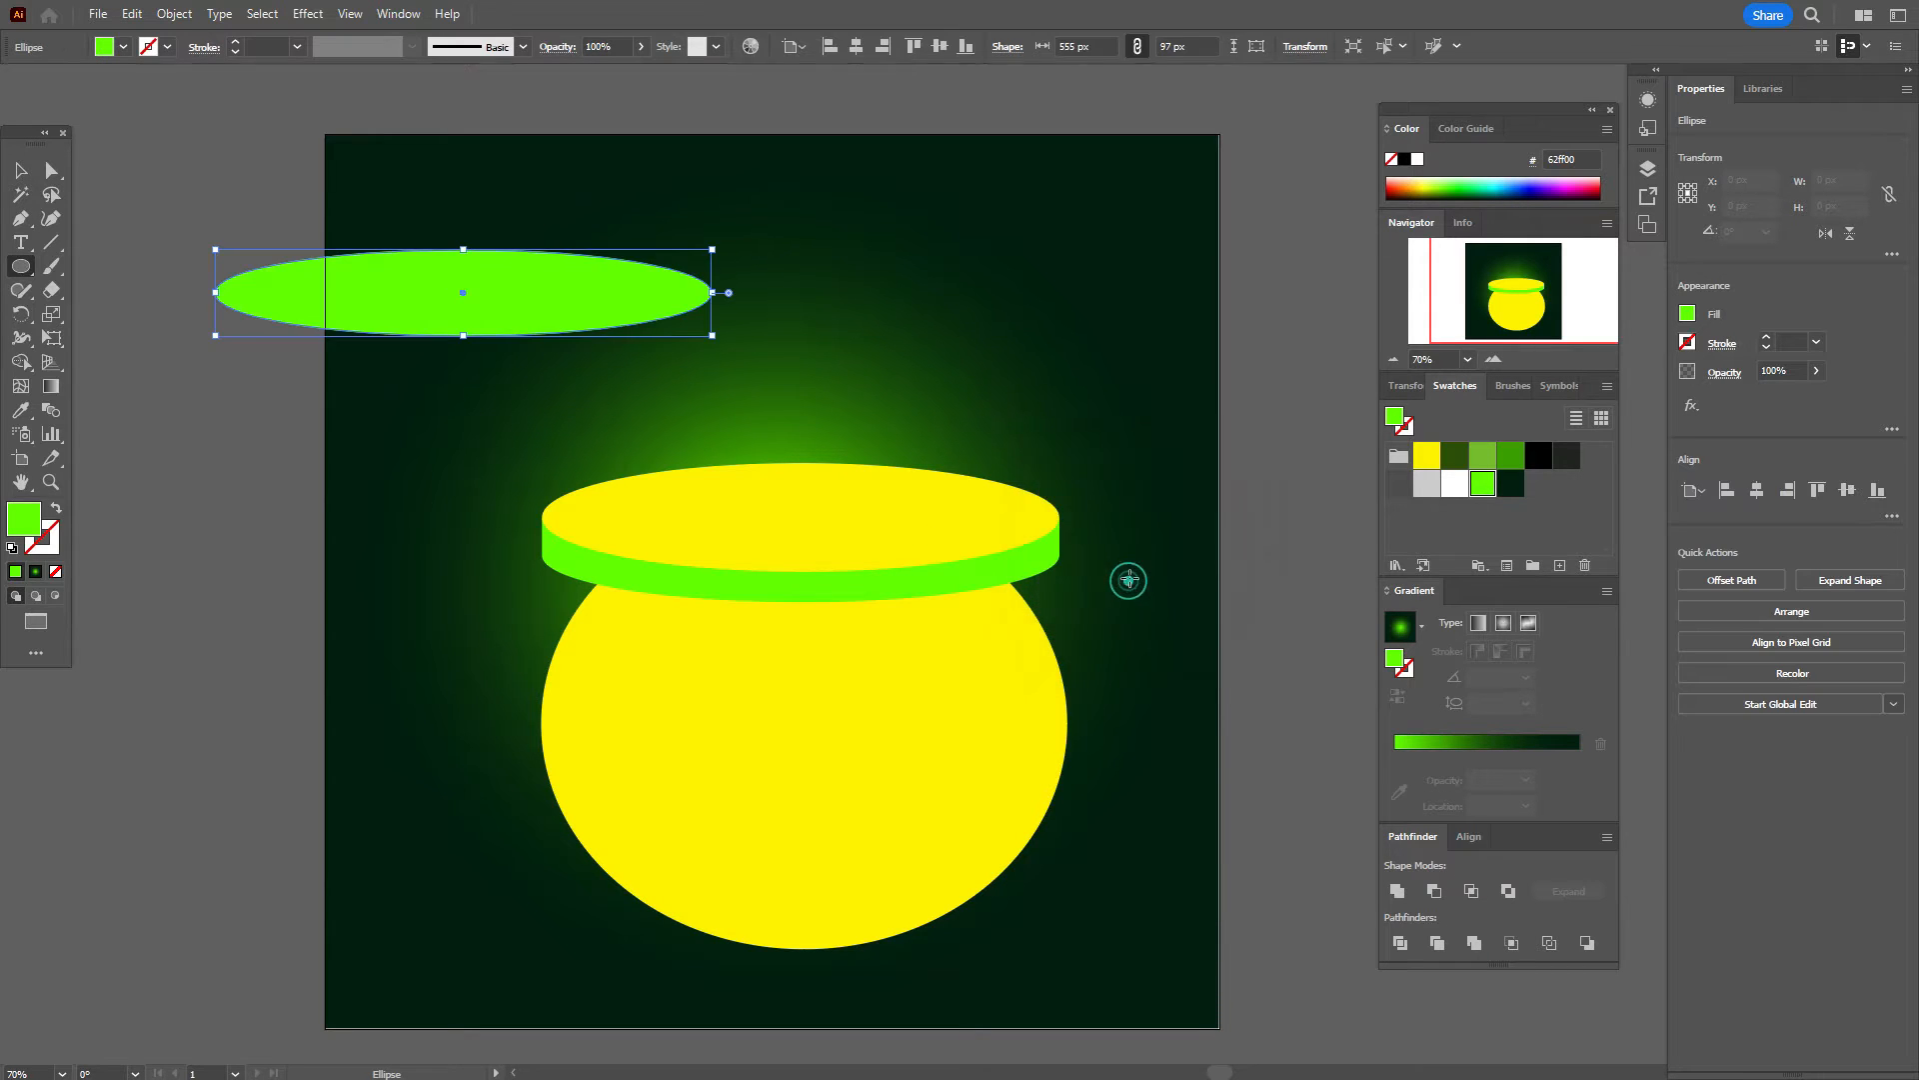
pyautogui.press('v')
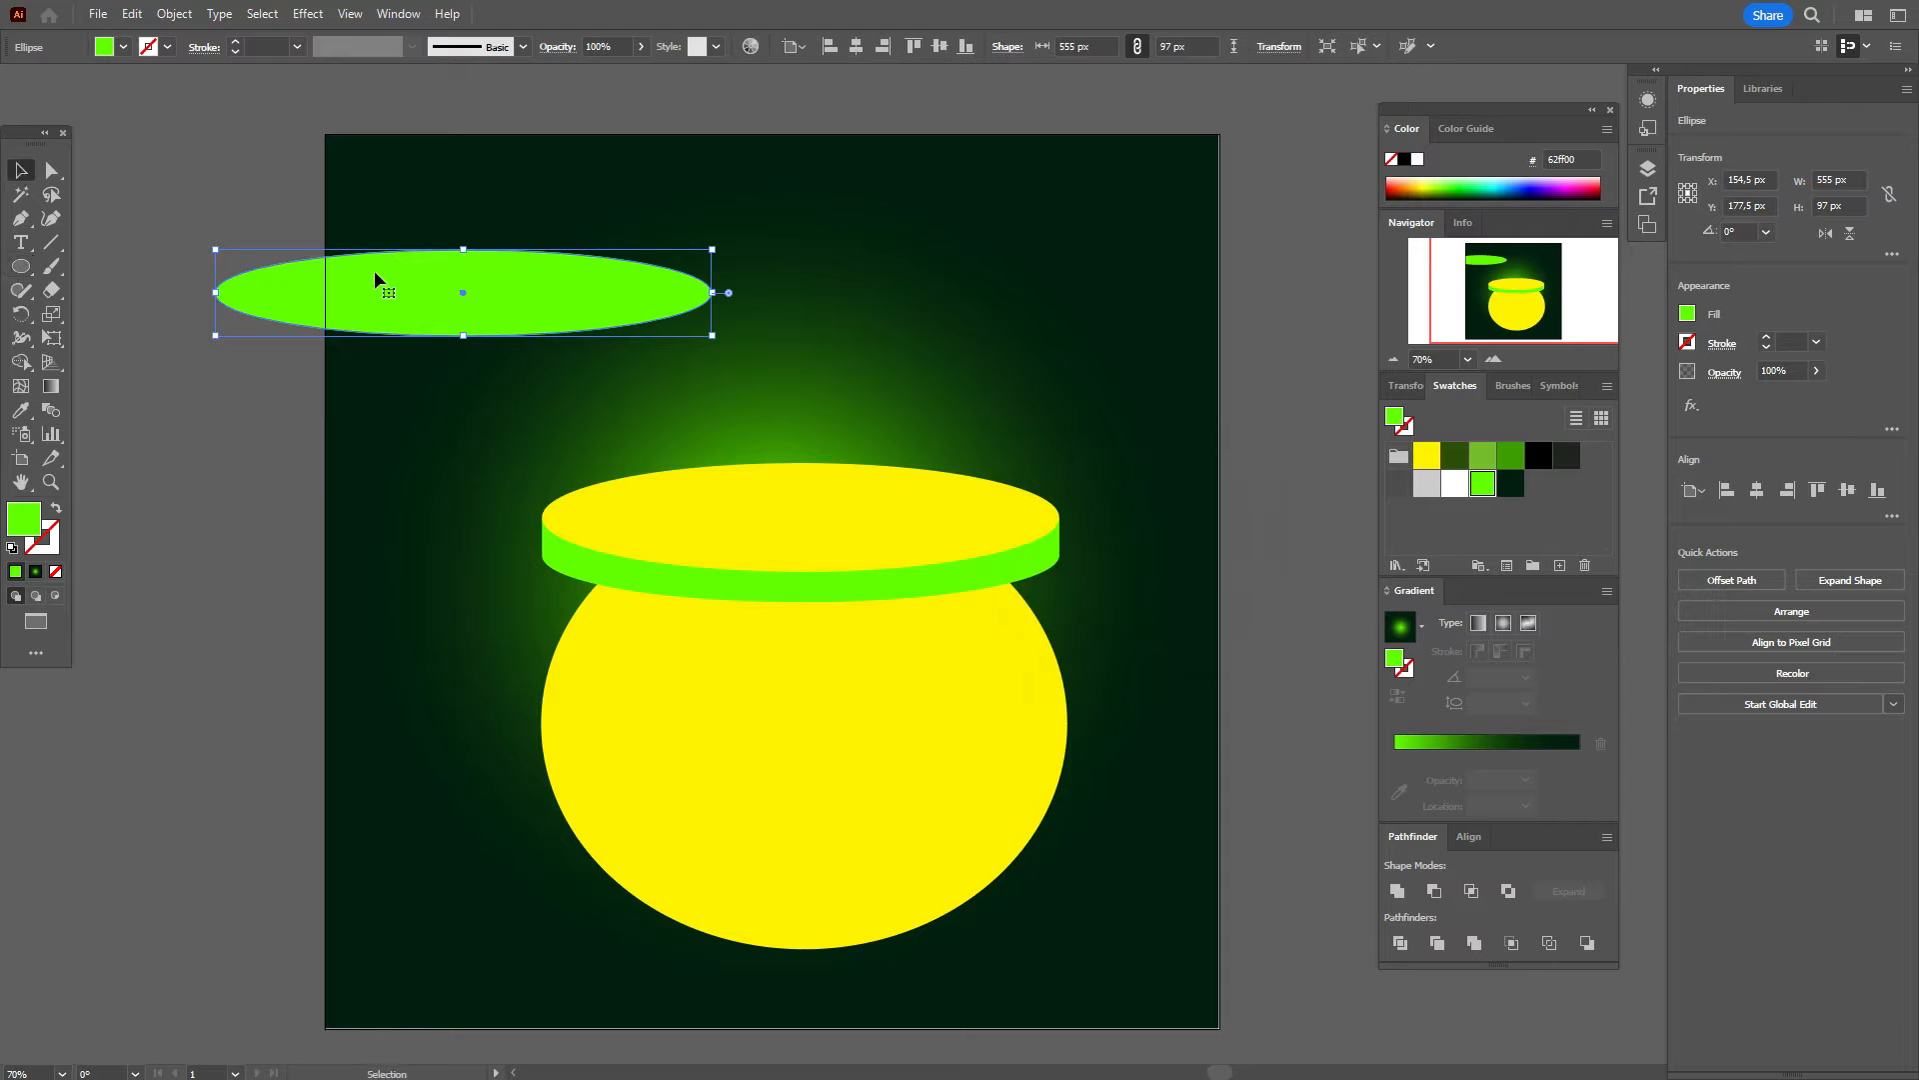
pyautogui.moveTo(434, 272); pyautogui.dragTo(778, 502)
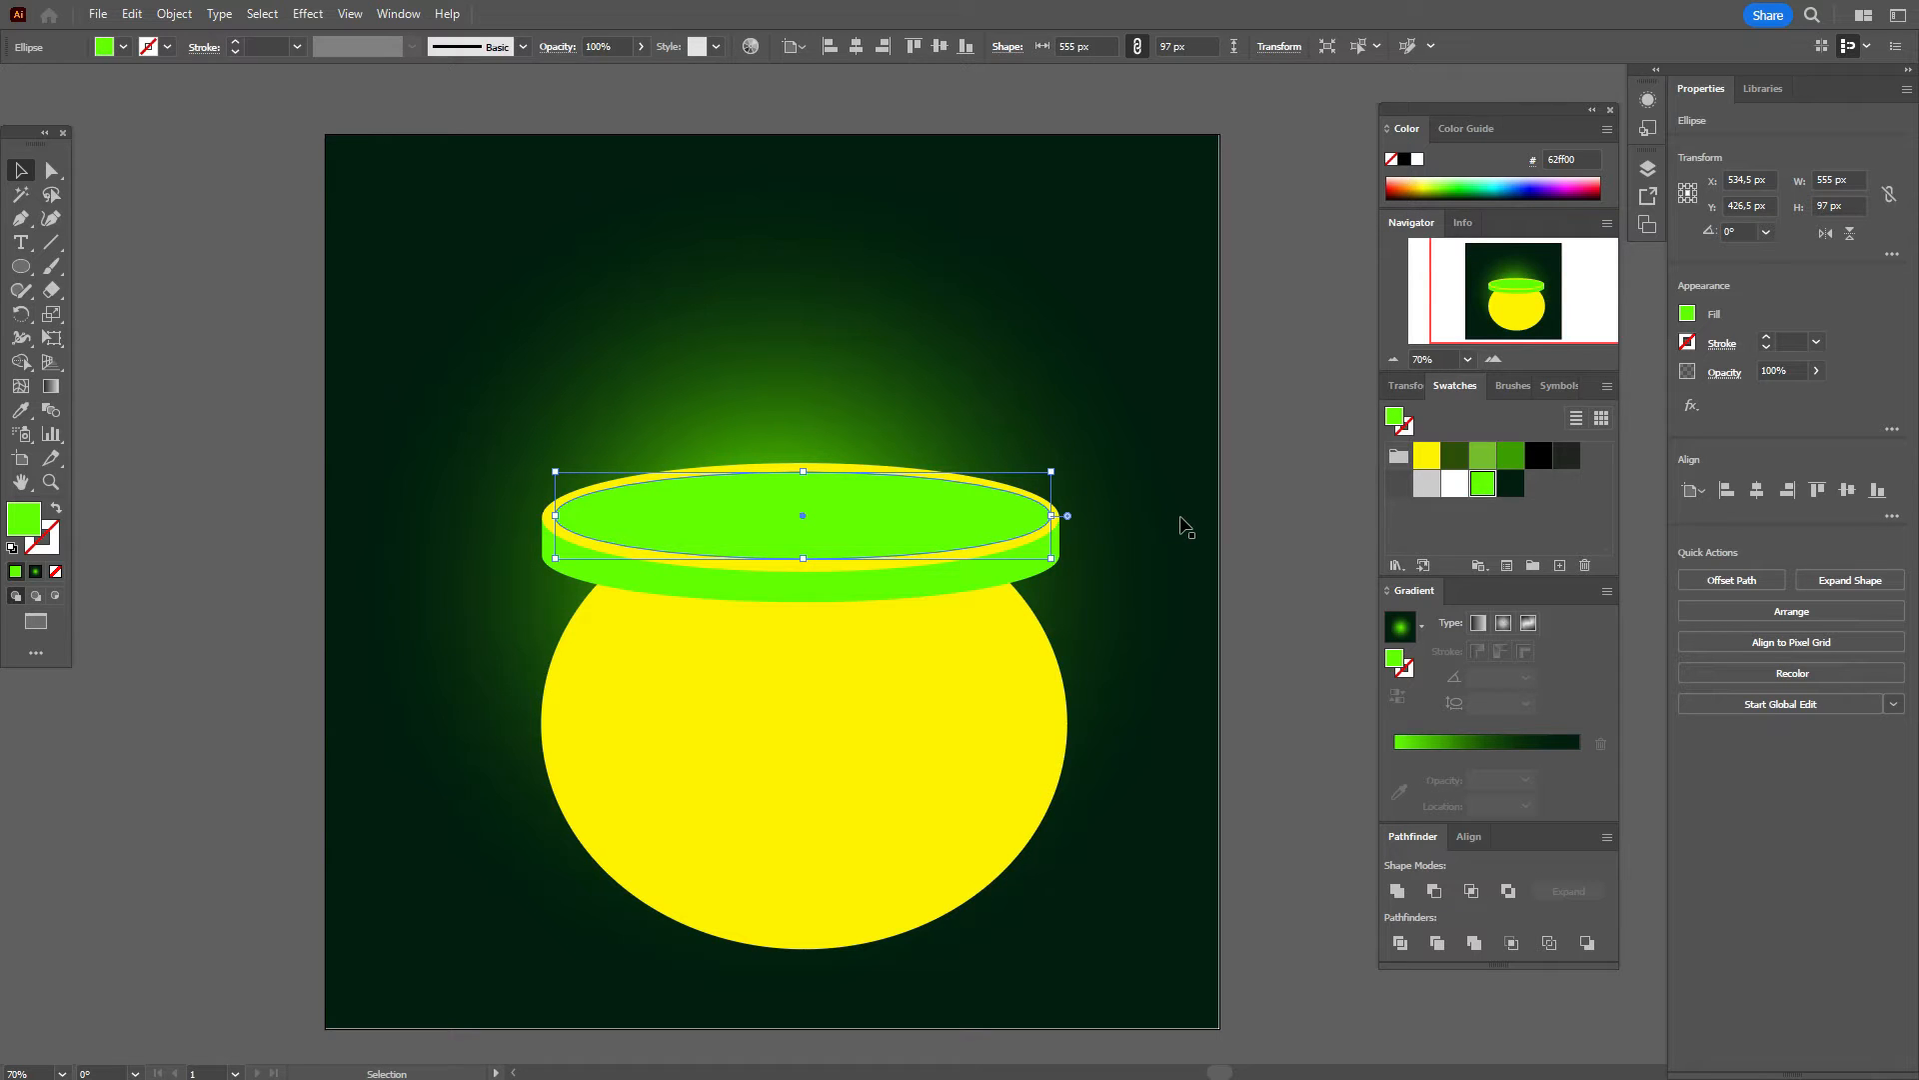
pyautogui.press('Left')
# Step: Select the rim band and top ellipse together and nudge them down two steps onto the pot
pyautogui.click(1238, 492)
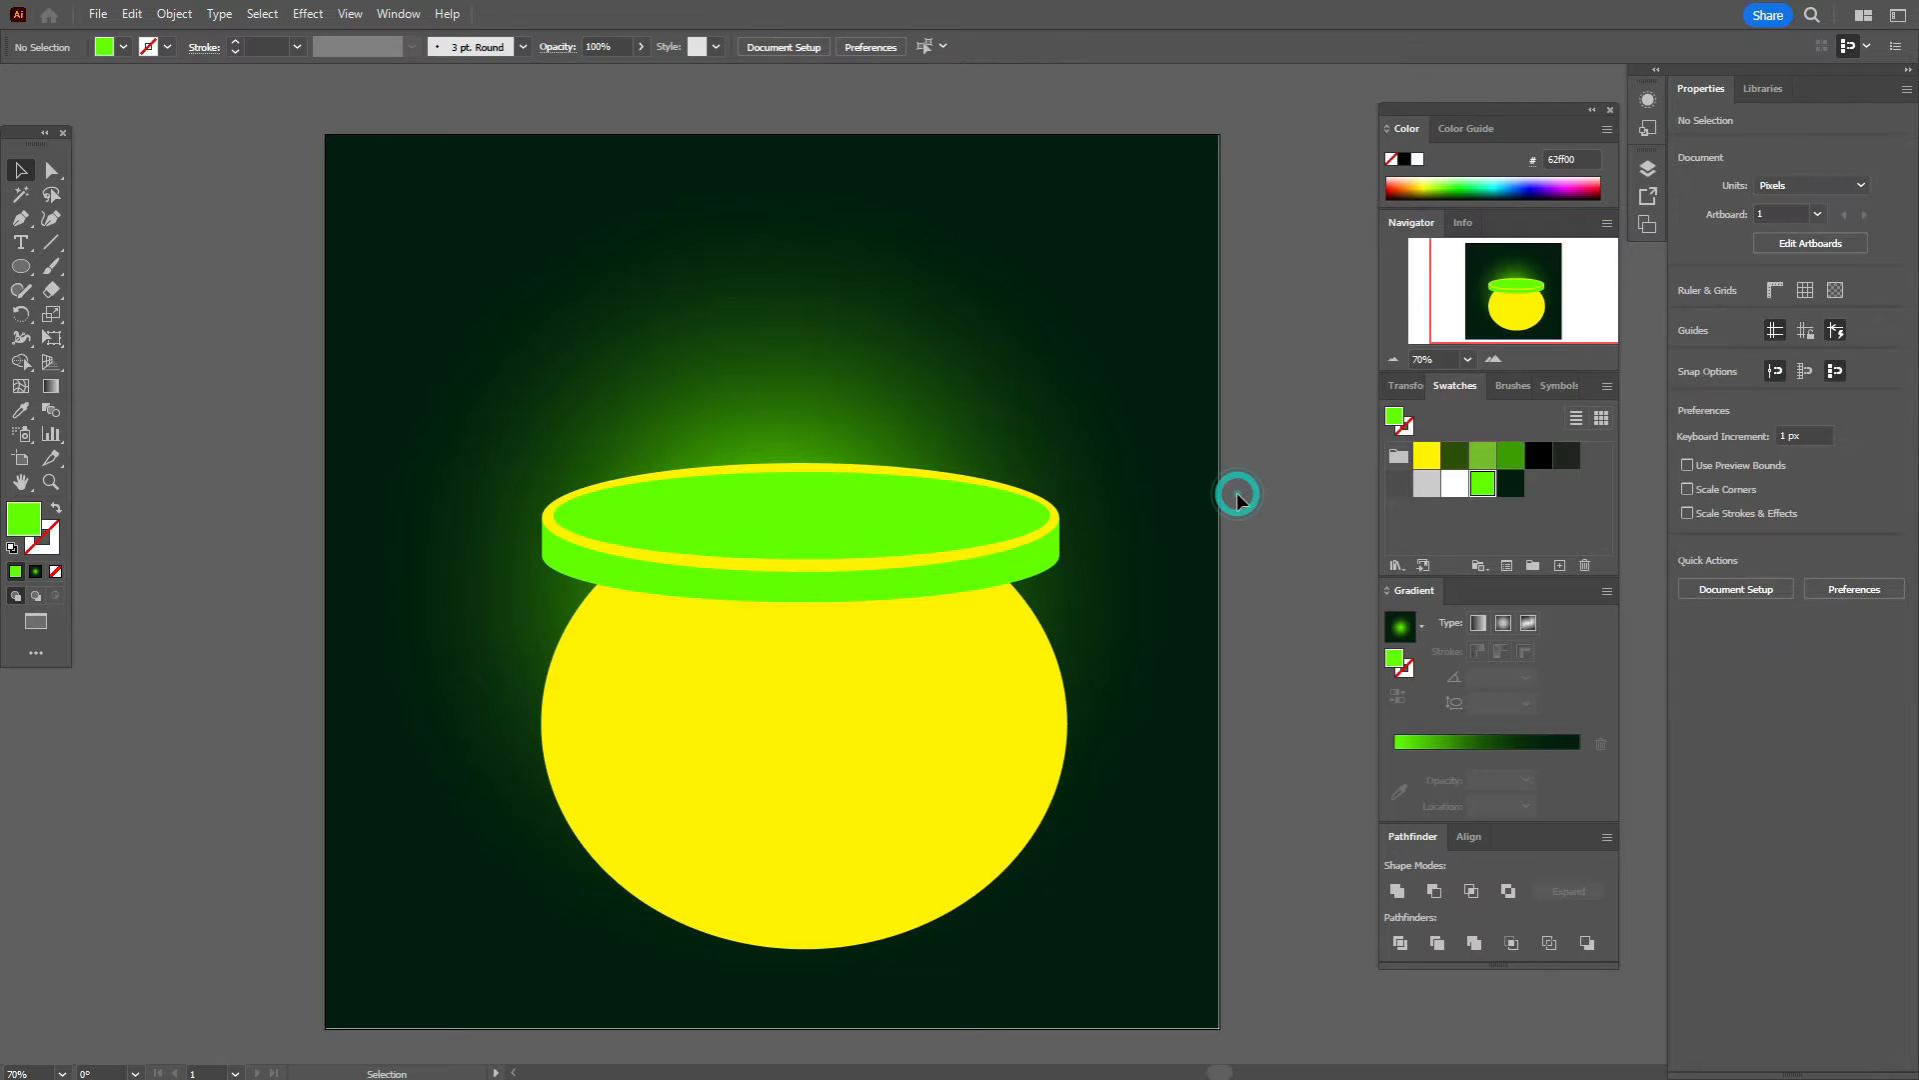
pyautogui.click(1037, 546)
pyautogui.keyDown('shift'); pyautogui.click(1036, 534); pyautogui.keyUp('shift')
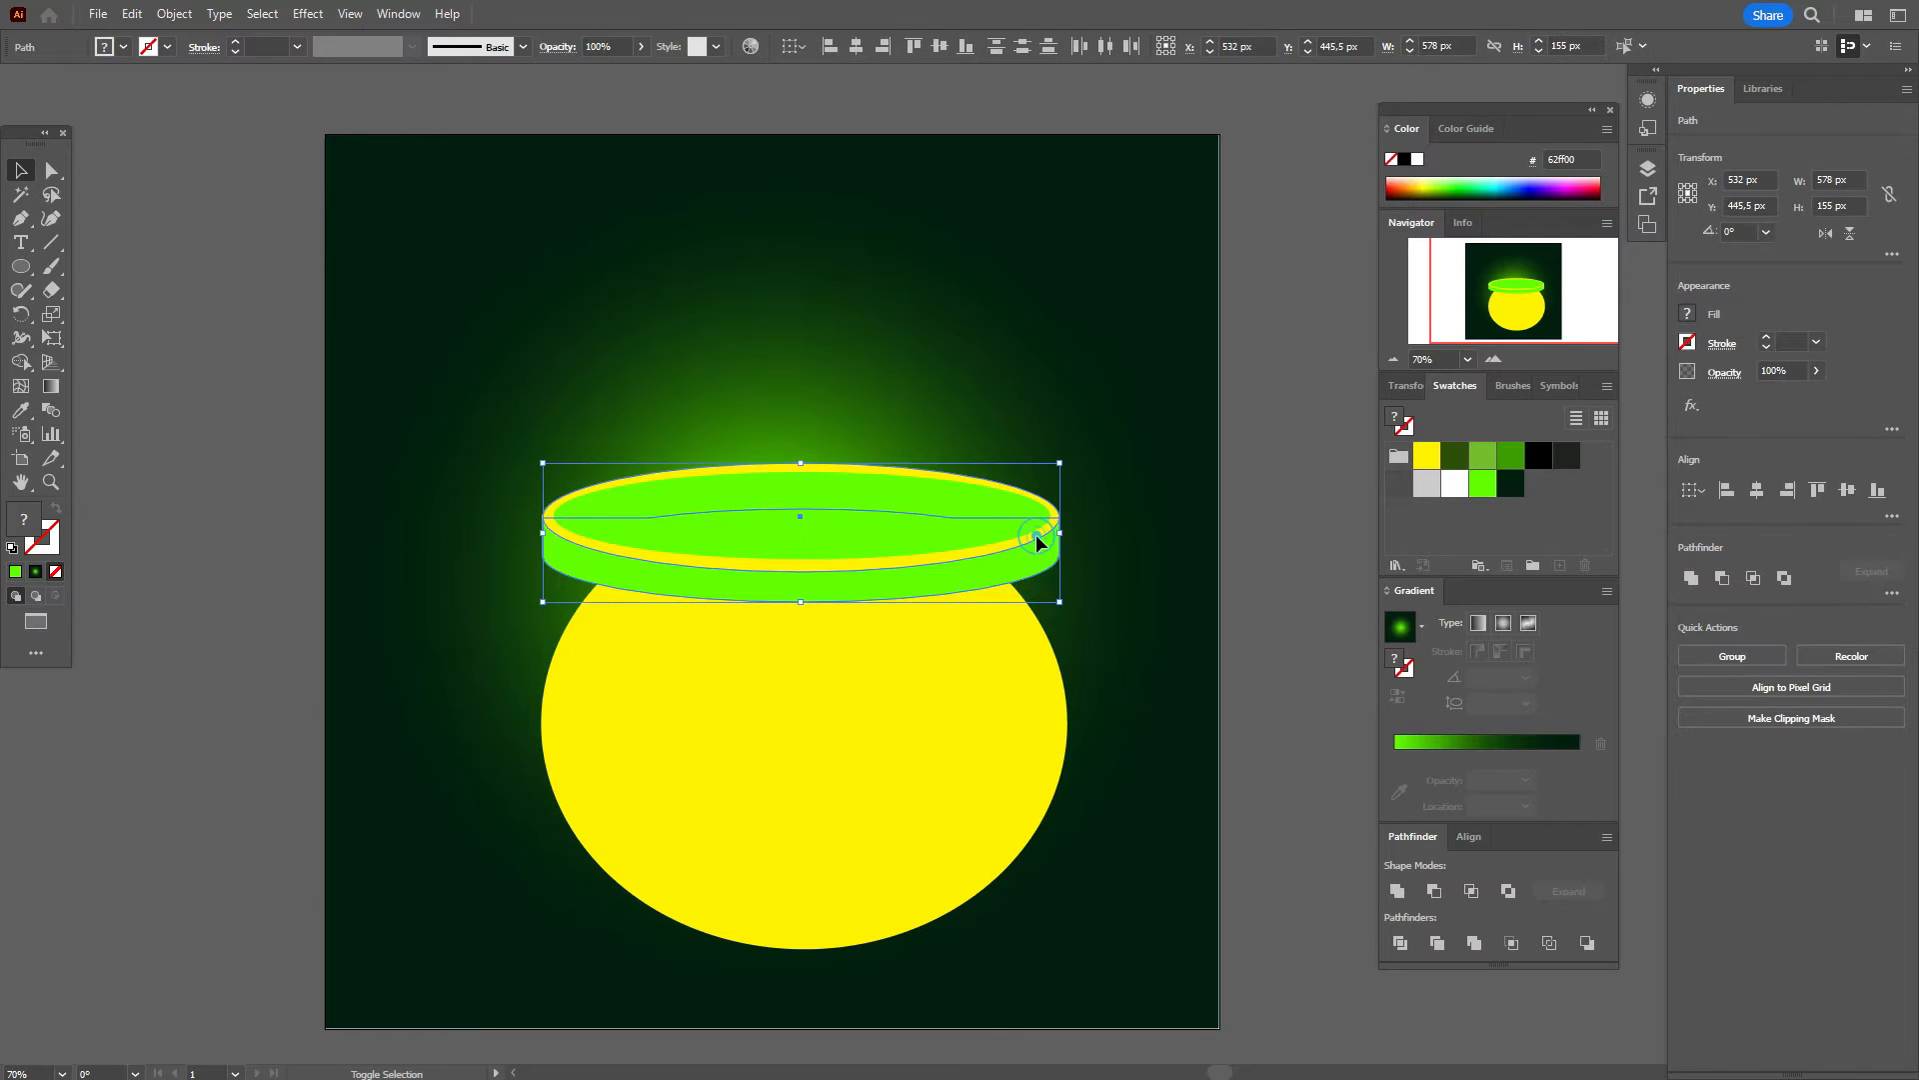
pyautogui.press('Down')
pyautogui.press('Down')
pyautogui.press('Down')
pyautogui.press('Down')
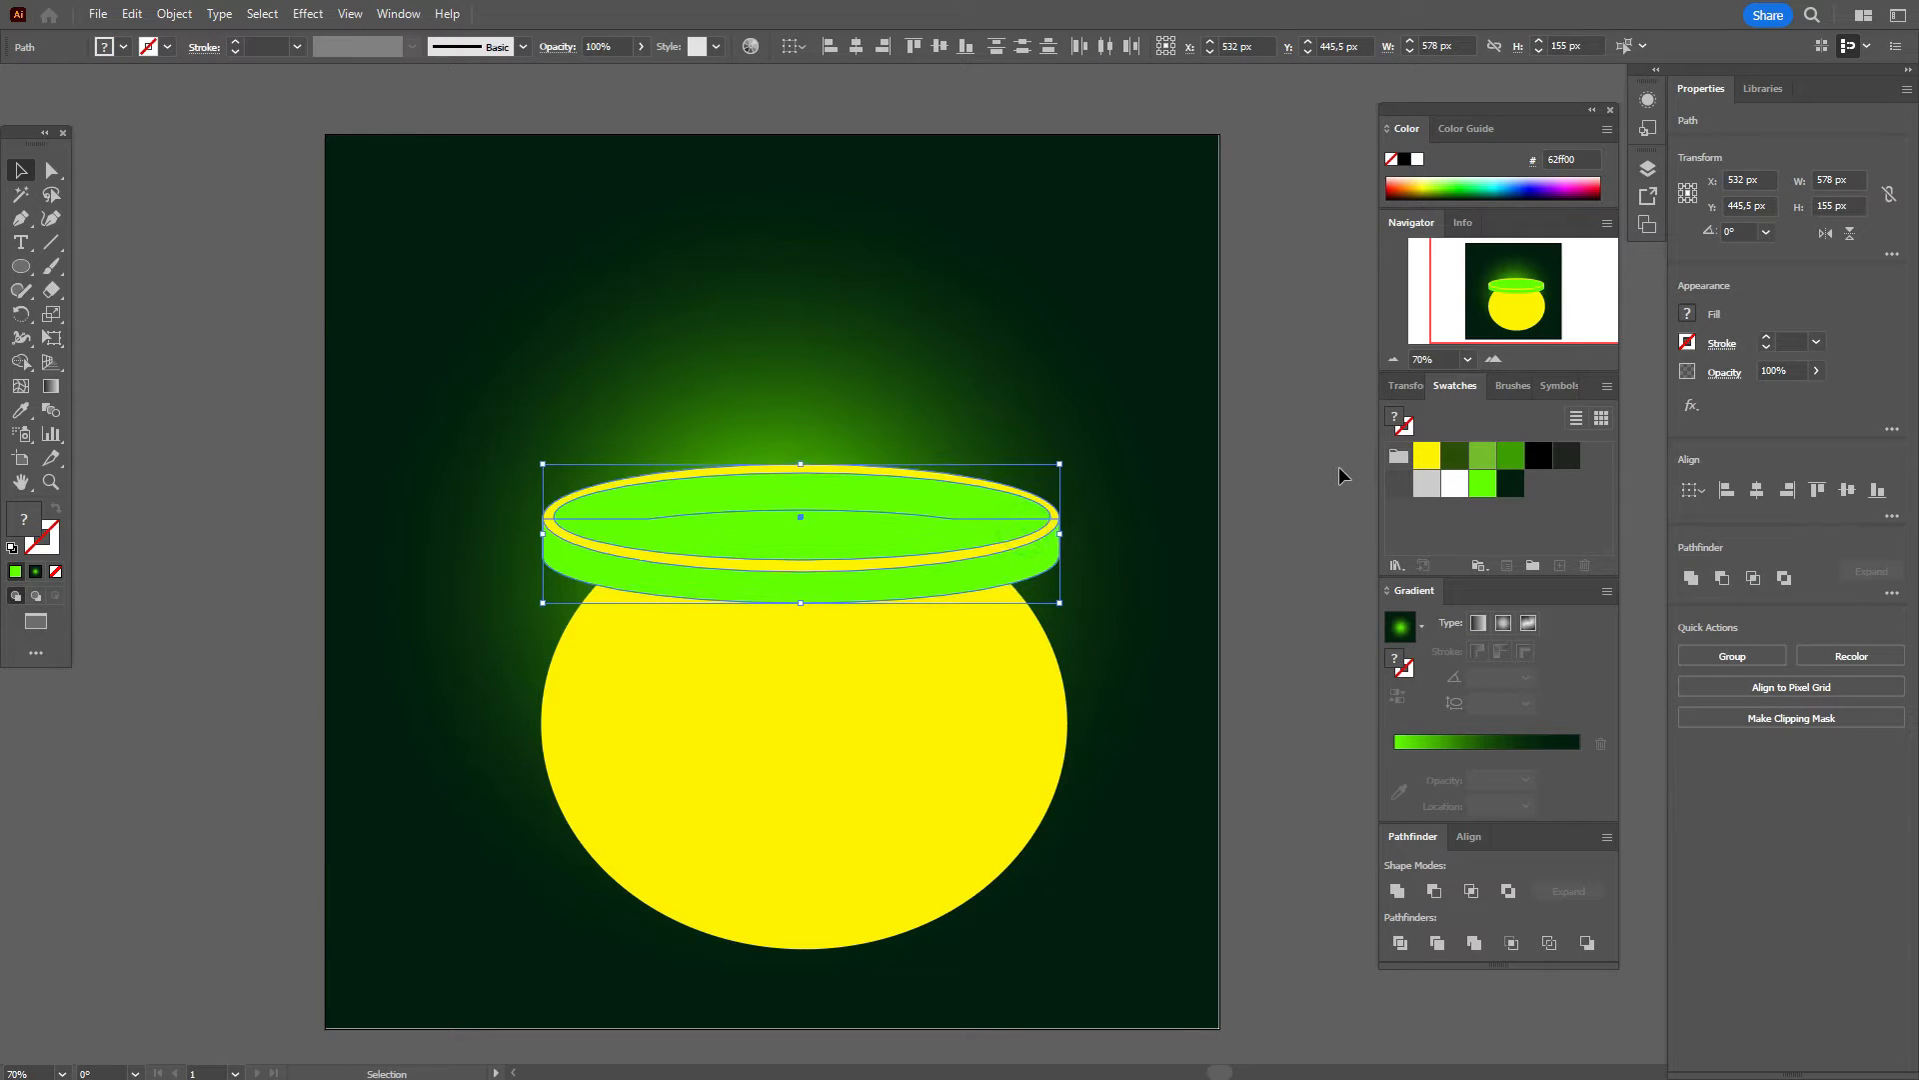
pyautogui.press('Down')
pyautogui.press('Down')
pyautogui.press('Down')
pyautogui.press('Down')
pyautogui.press('Down')
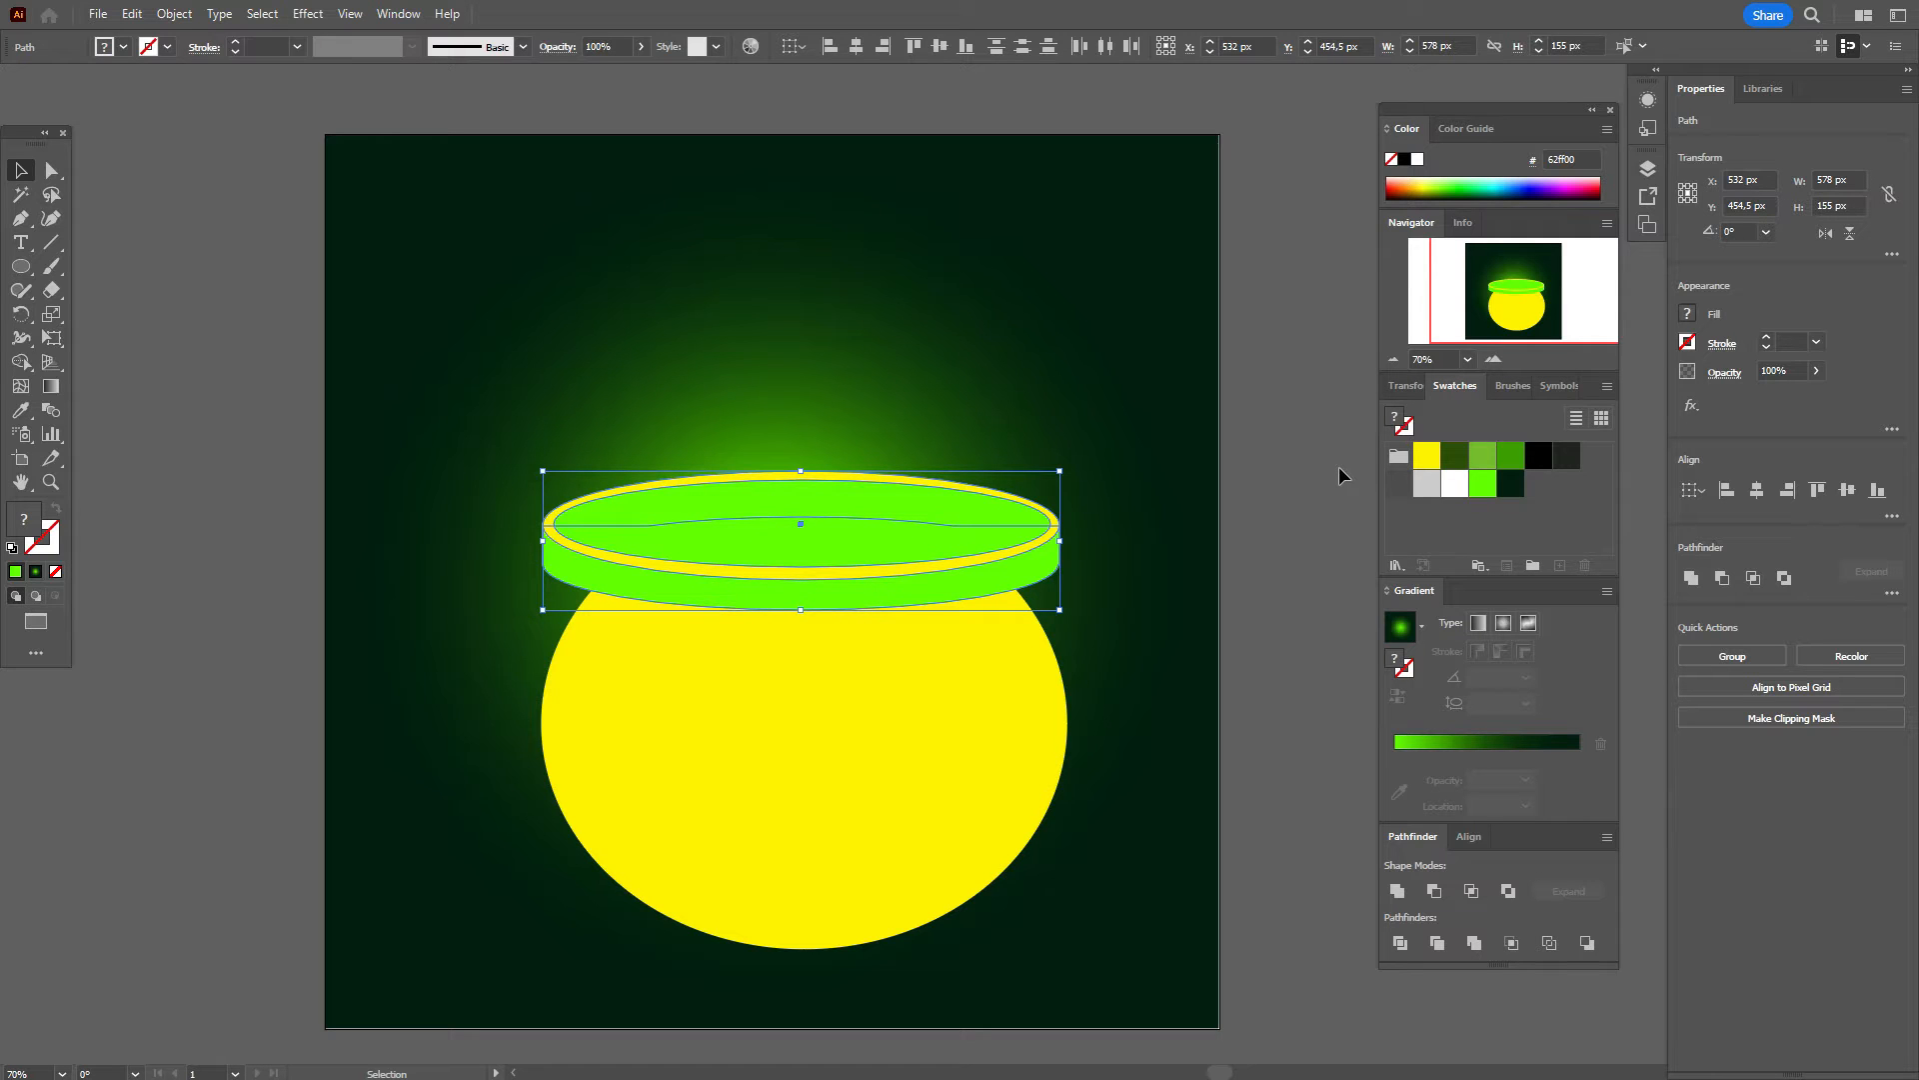
pyautogui.press('Left')
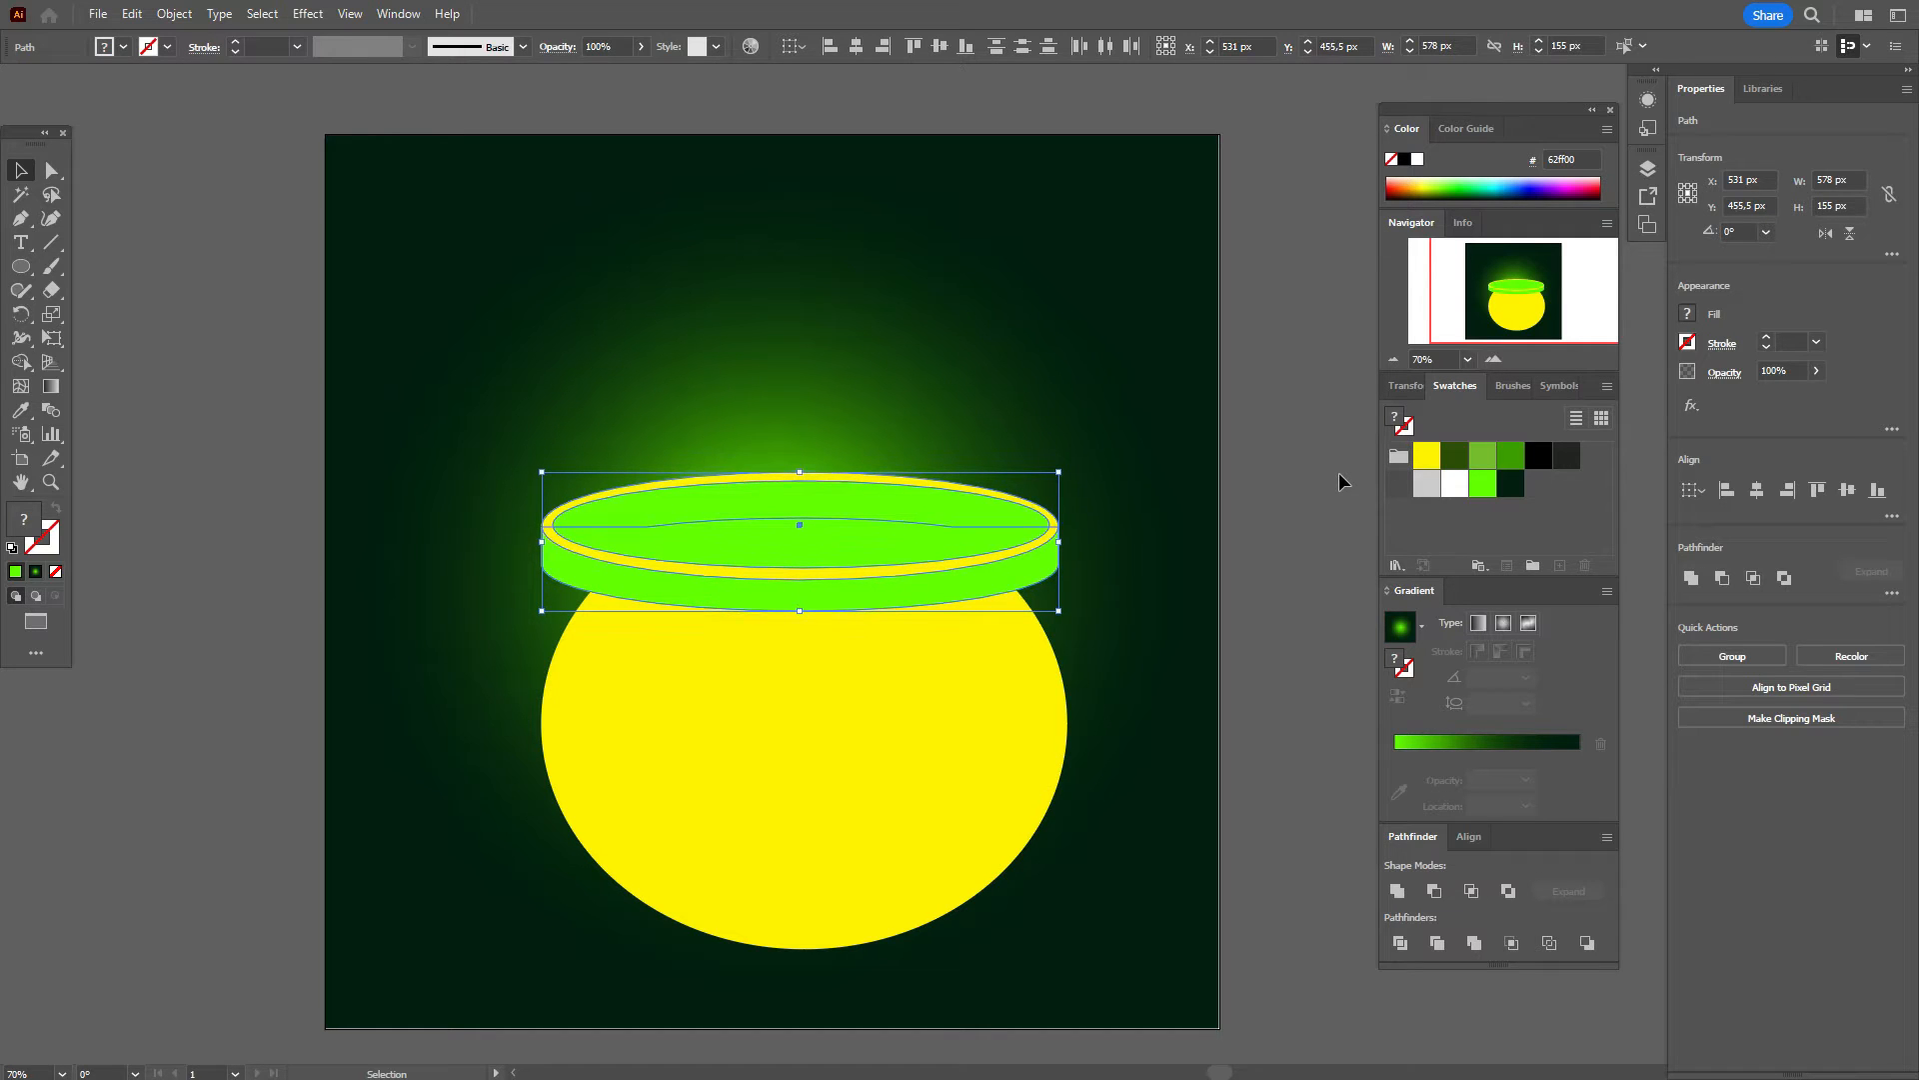
pyautogui.press('Right')
pyautogui.click(1286, 518)
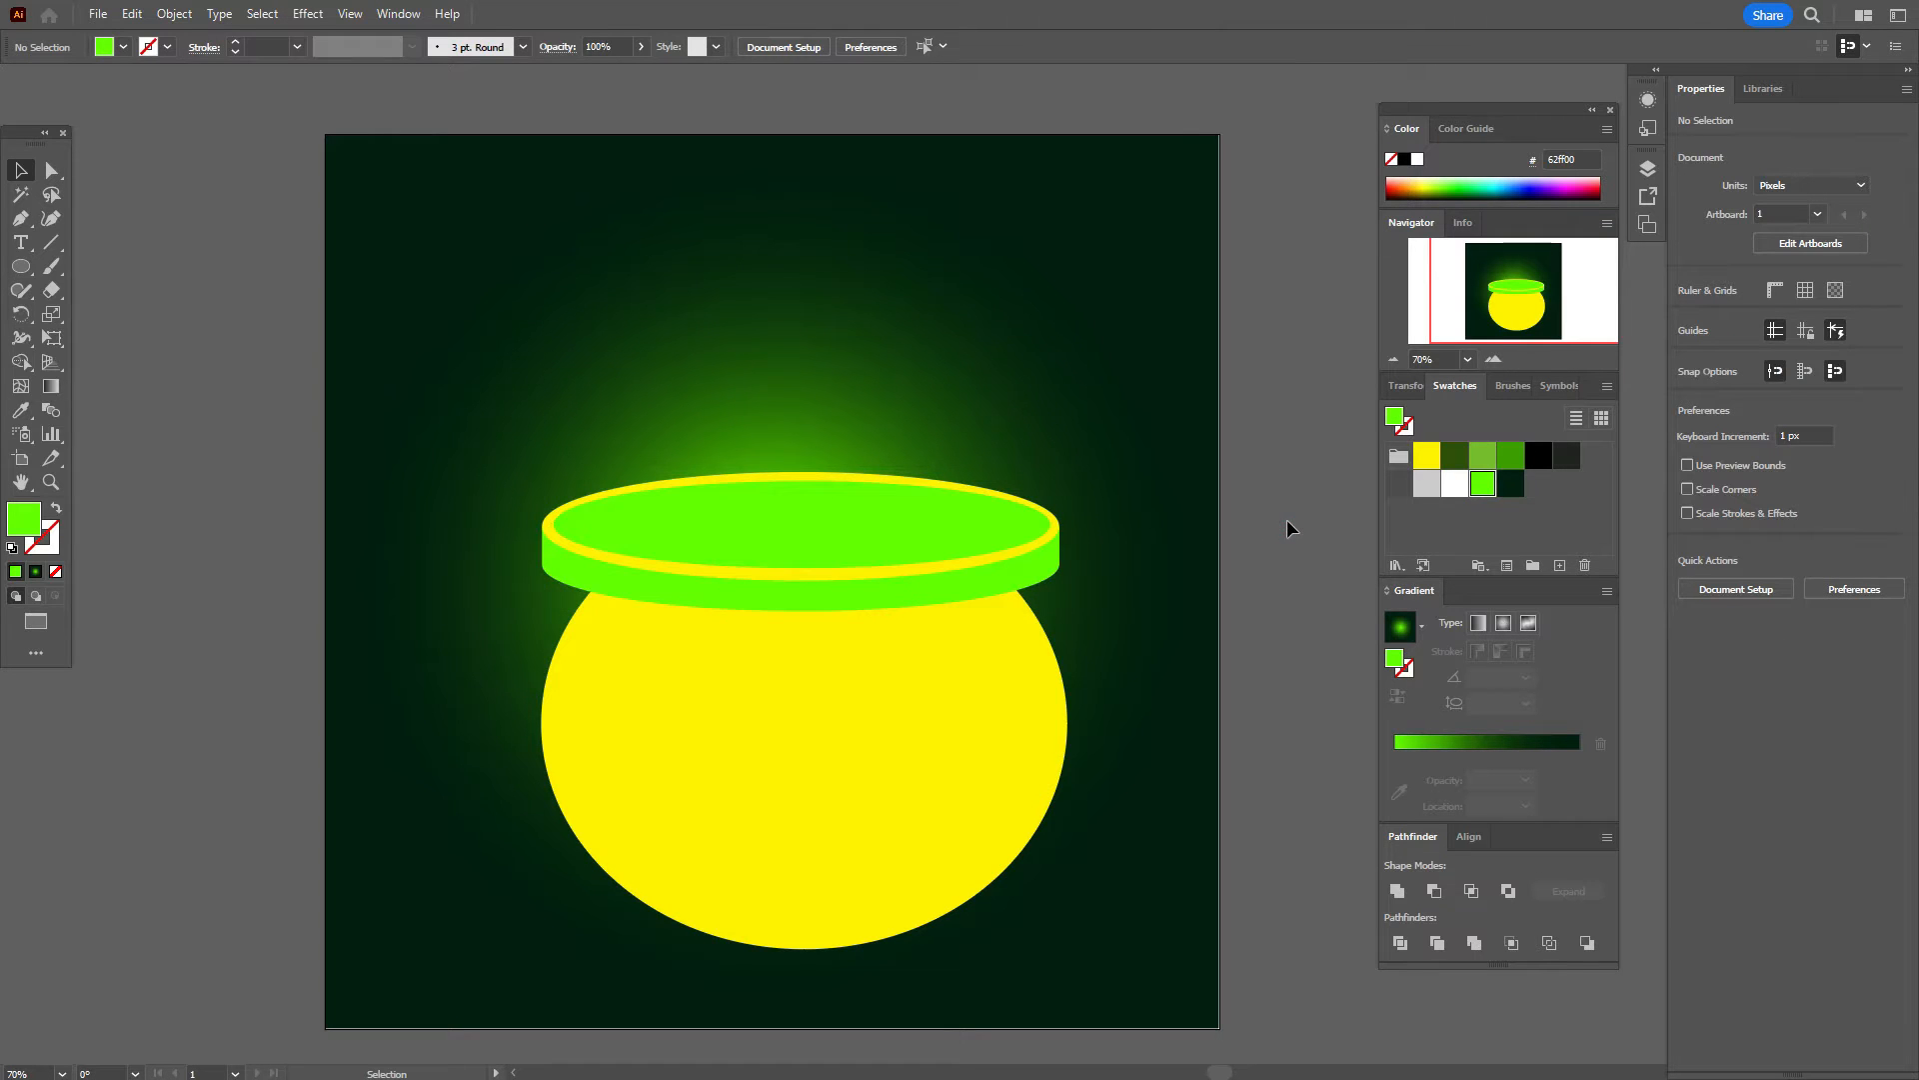
# Step: Draw a 40 × 113 px green ellipse, raise its bottom anchor and tilt it counter-clockwise
pyautogui.click(20, 266)
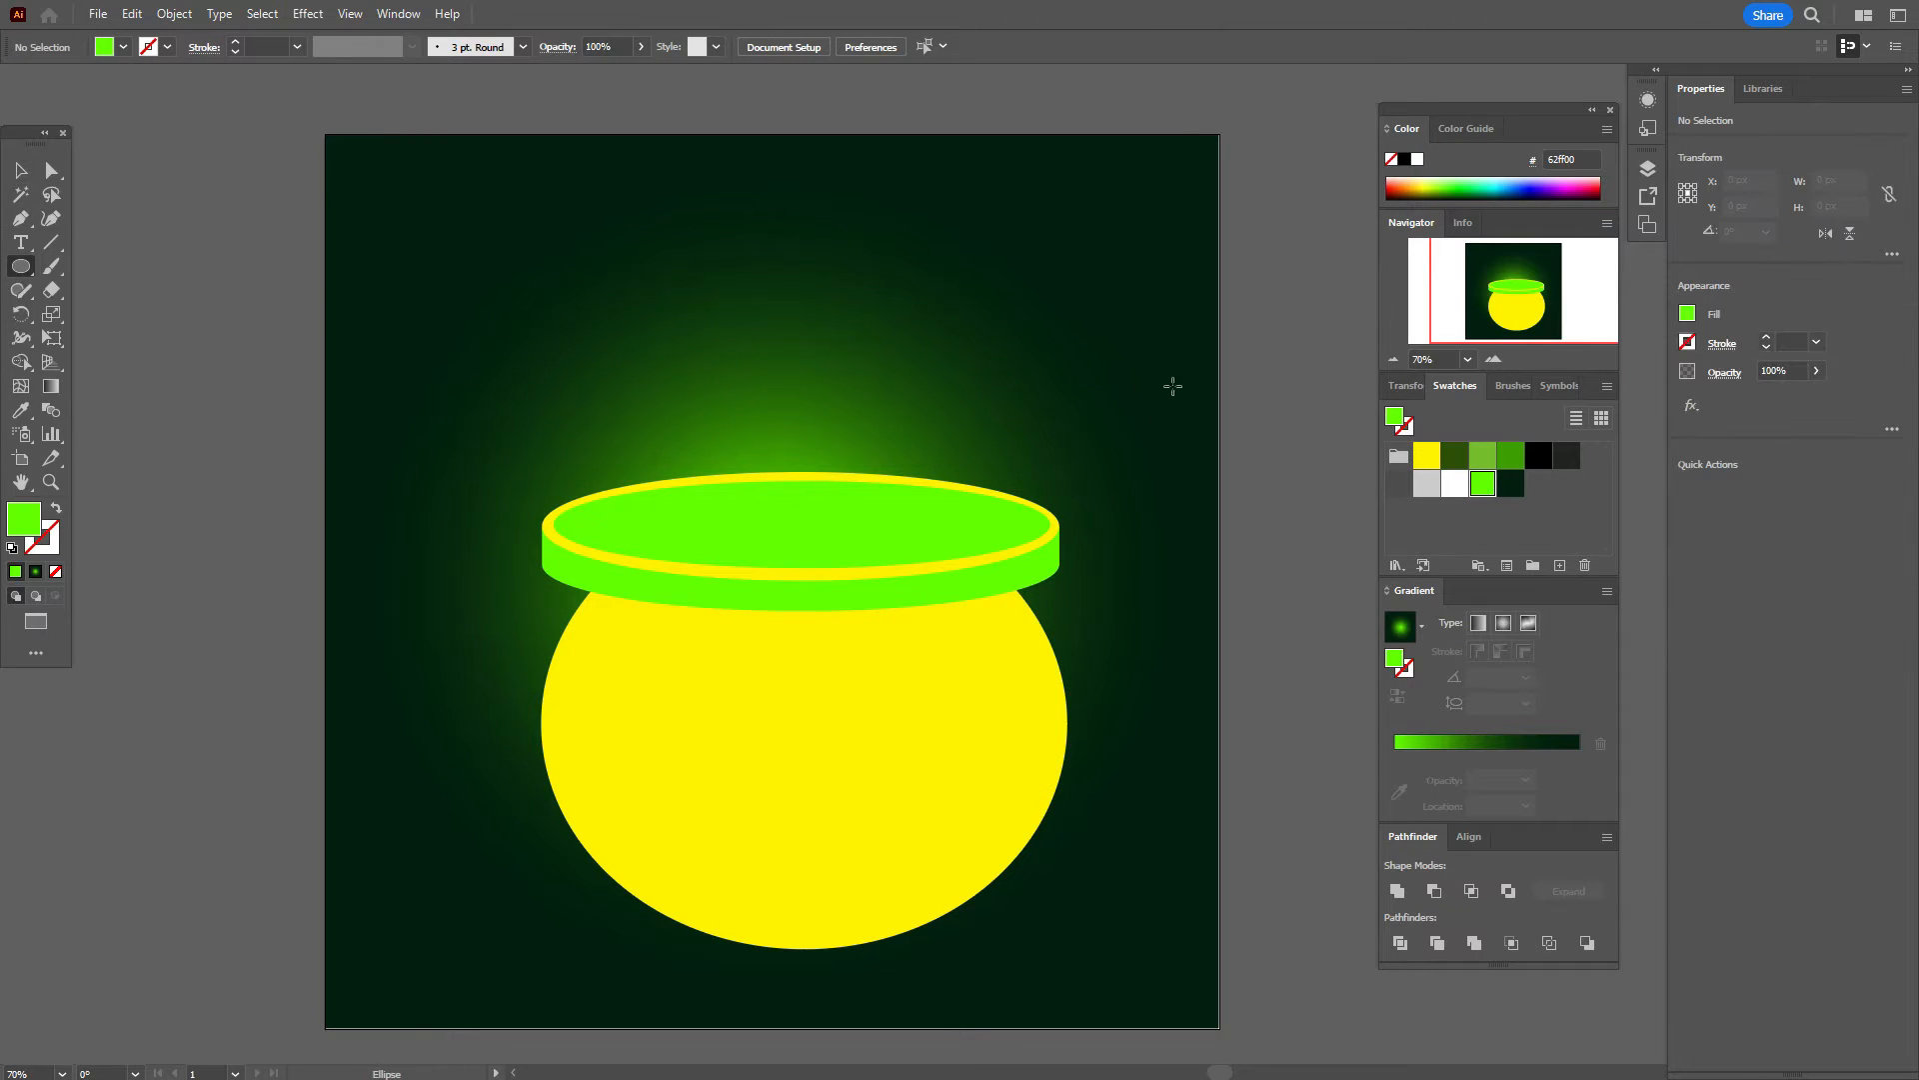
pyautogui.click(837, 326)
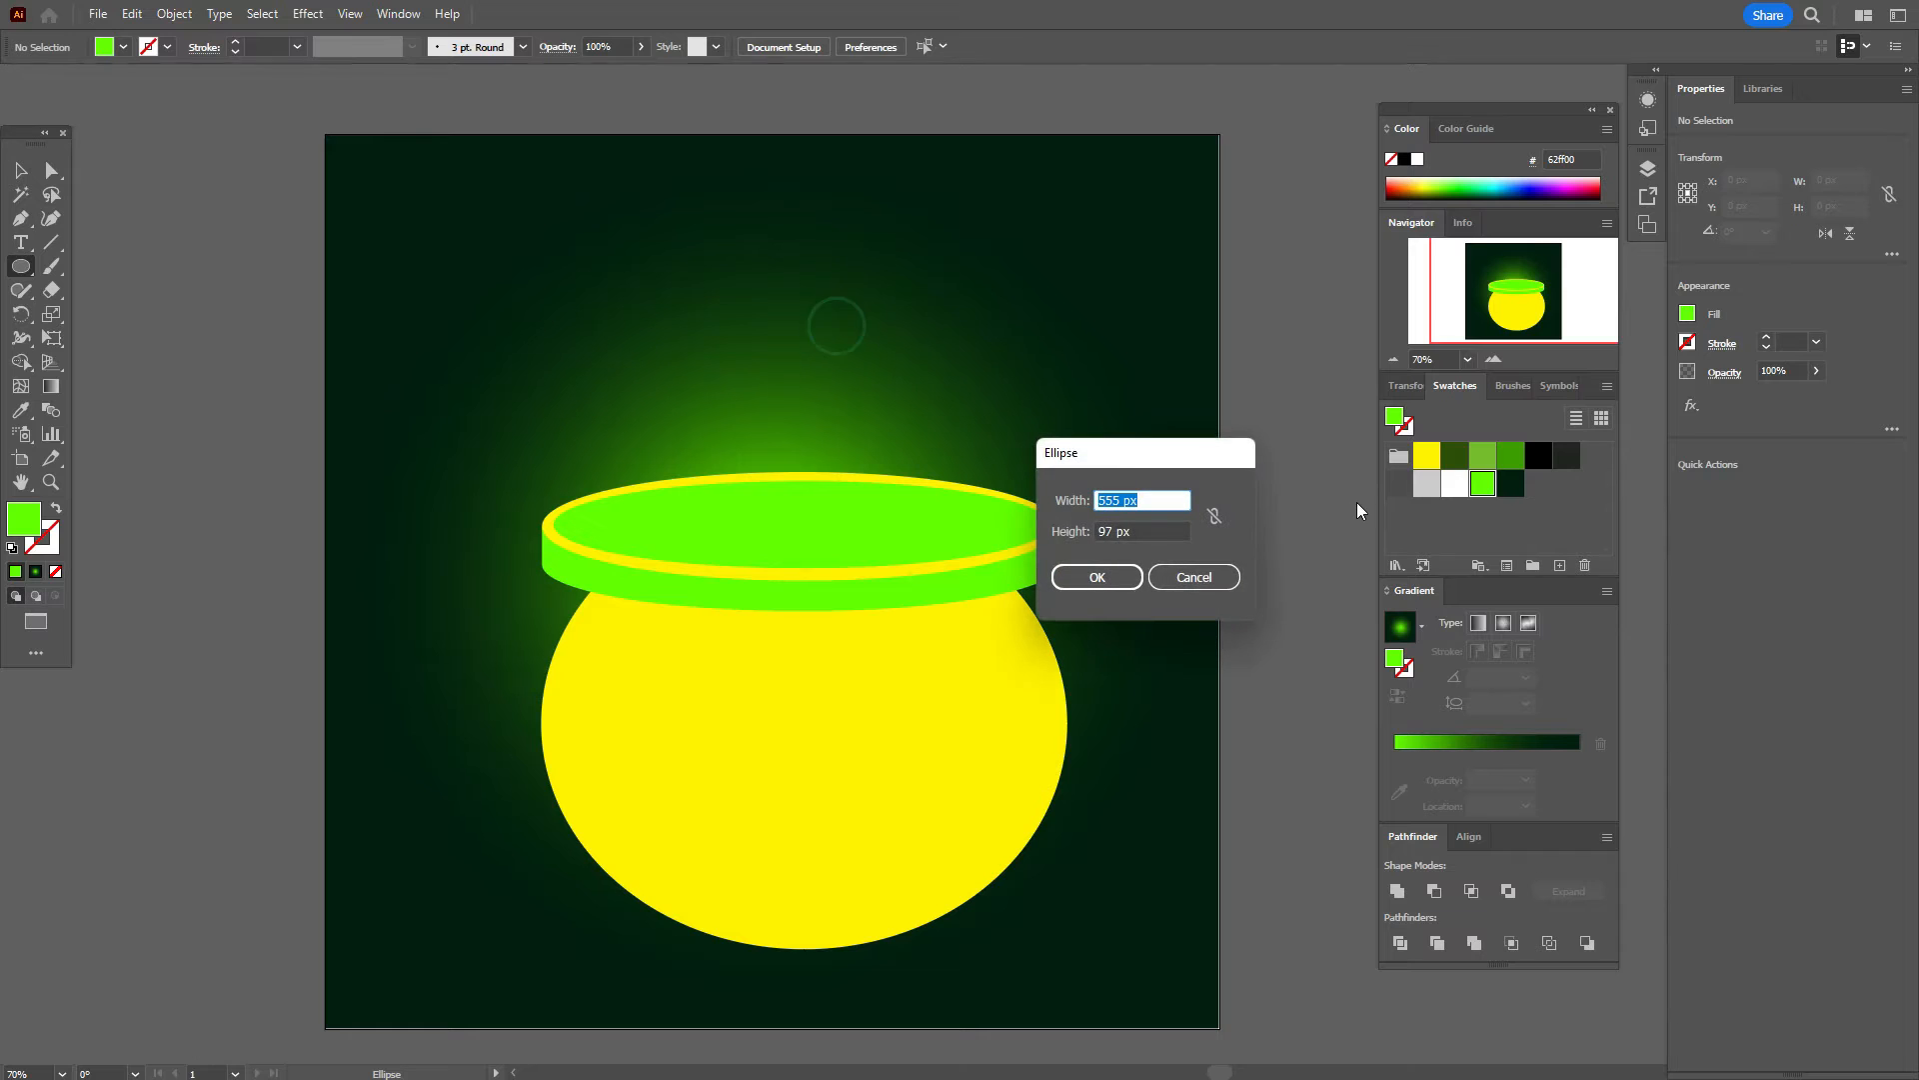
pyautogui.write('40')
pyautogui.press('Tab')
pyautogui.write('113')
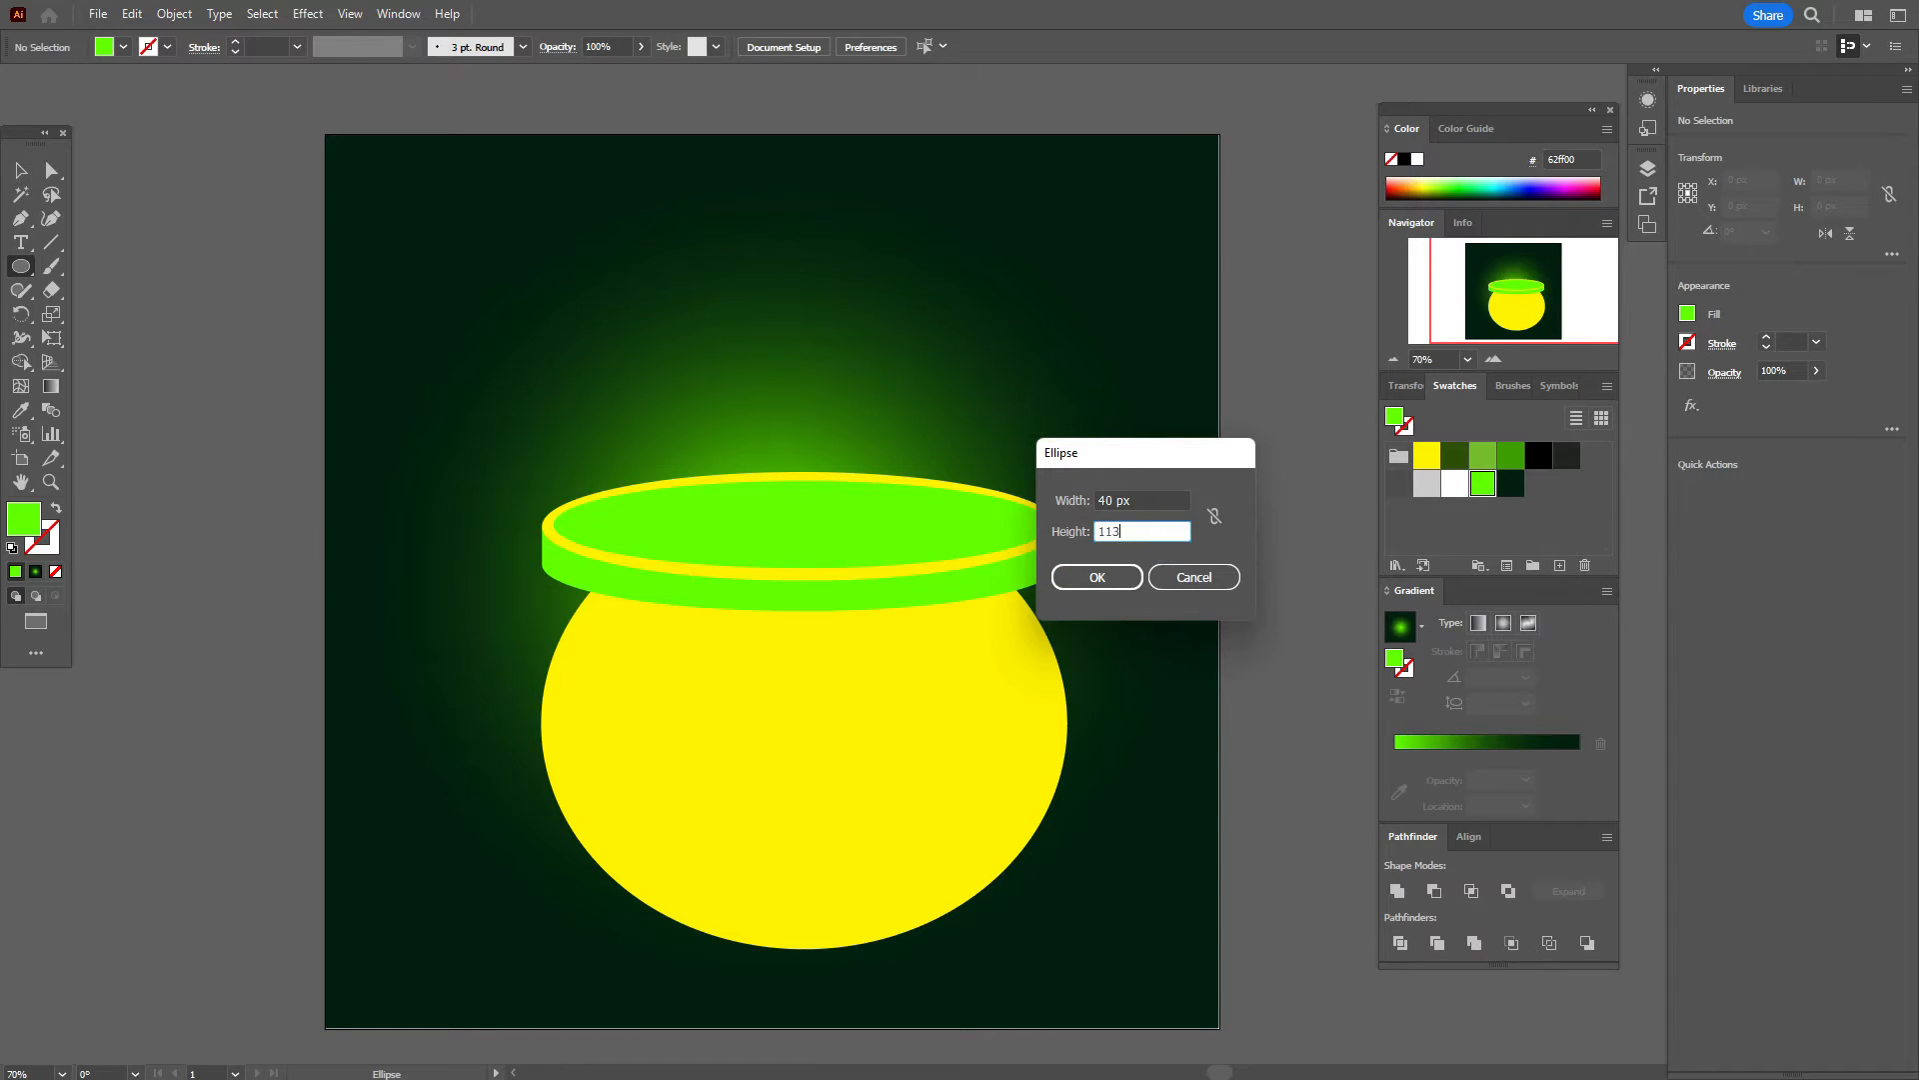
pyautogui.click(1096, 577)
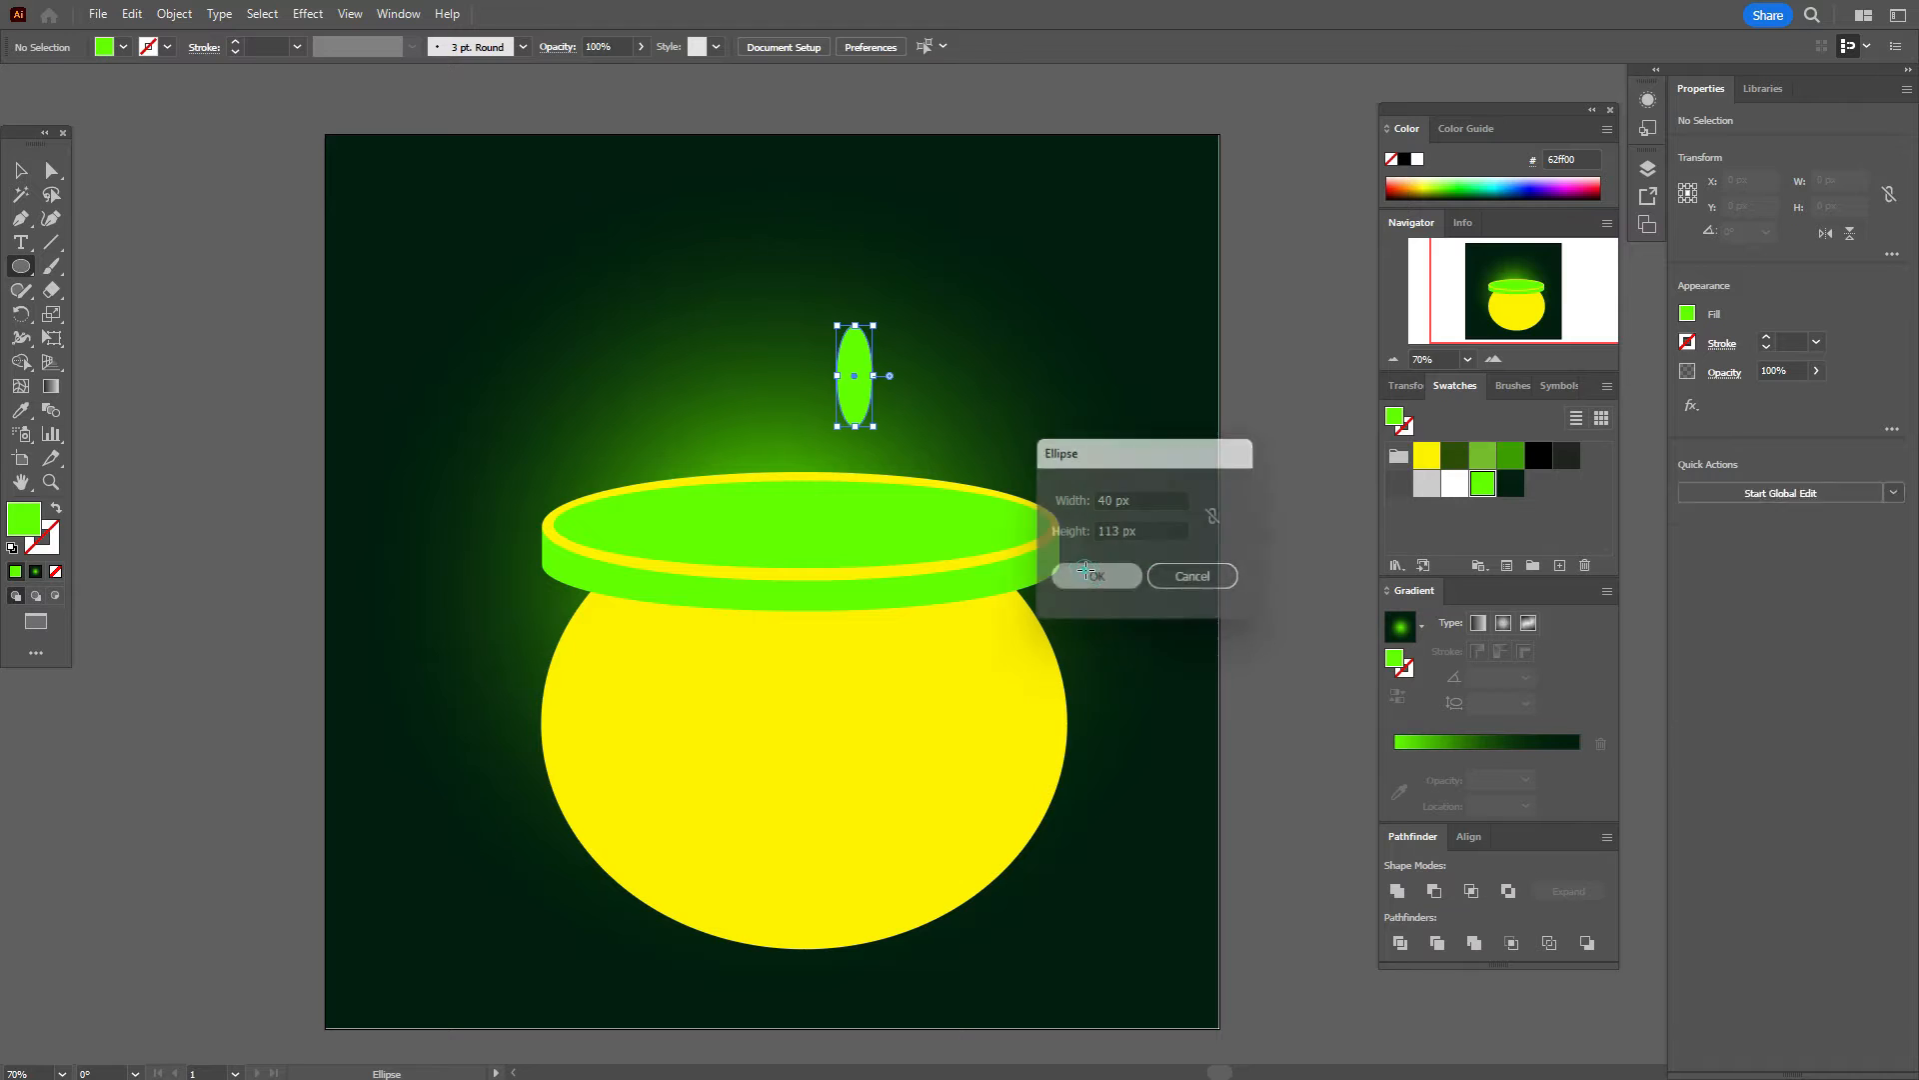
pyautogui.click(51, 172)
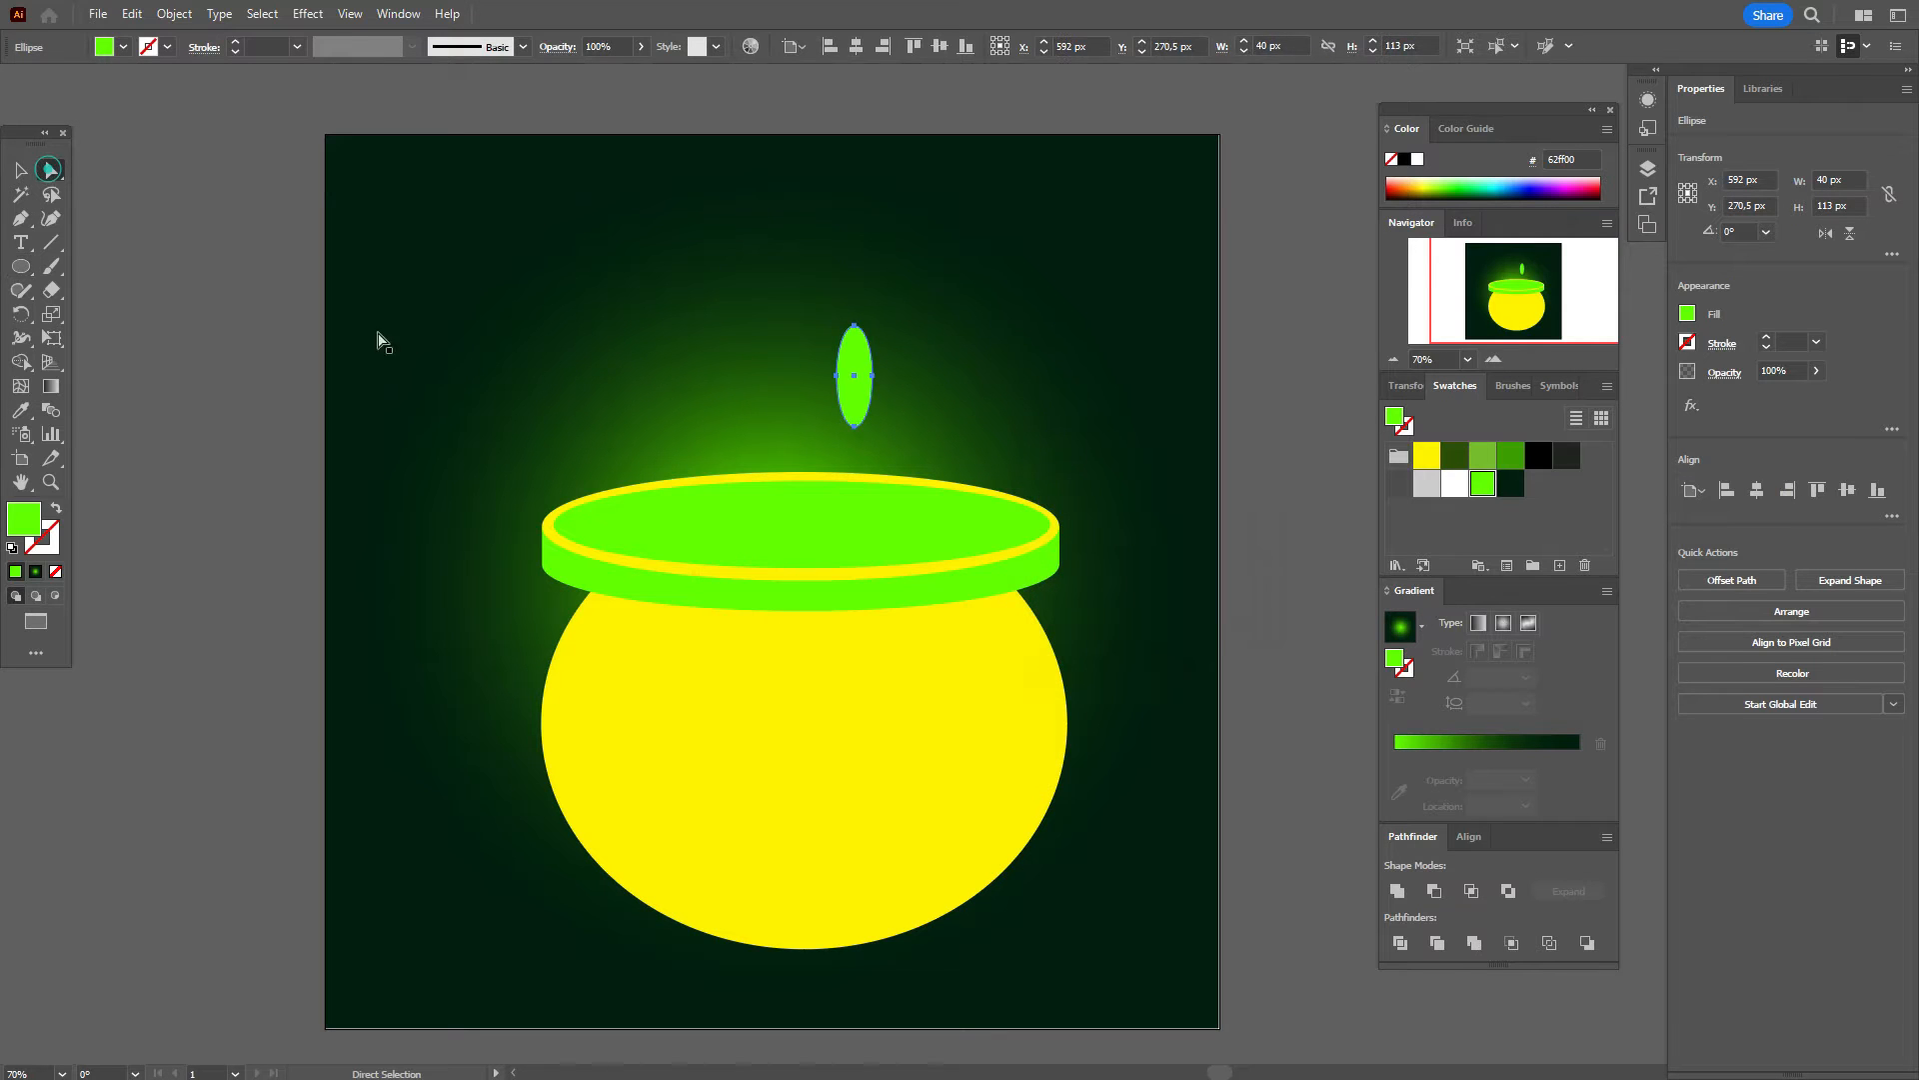
pyautogui.click(854, 426)
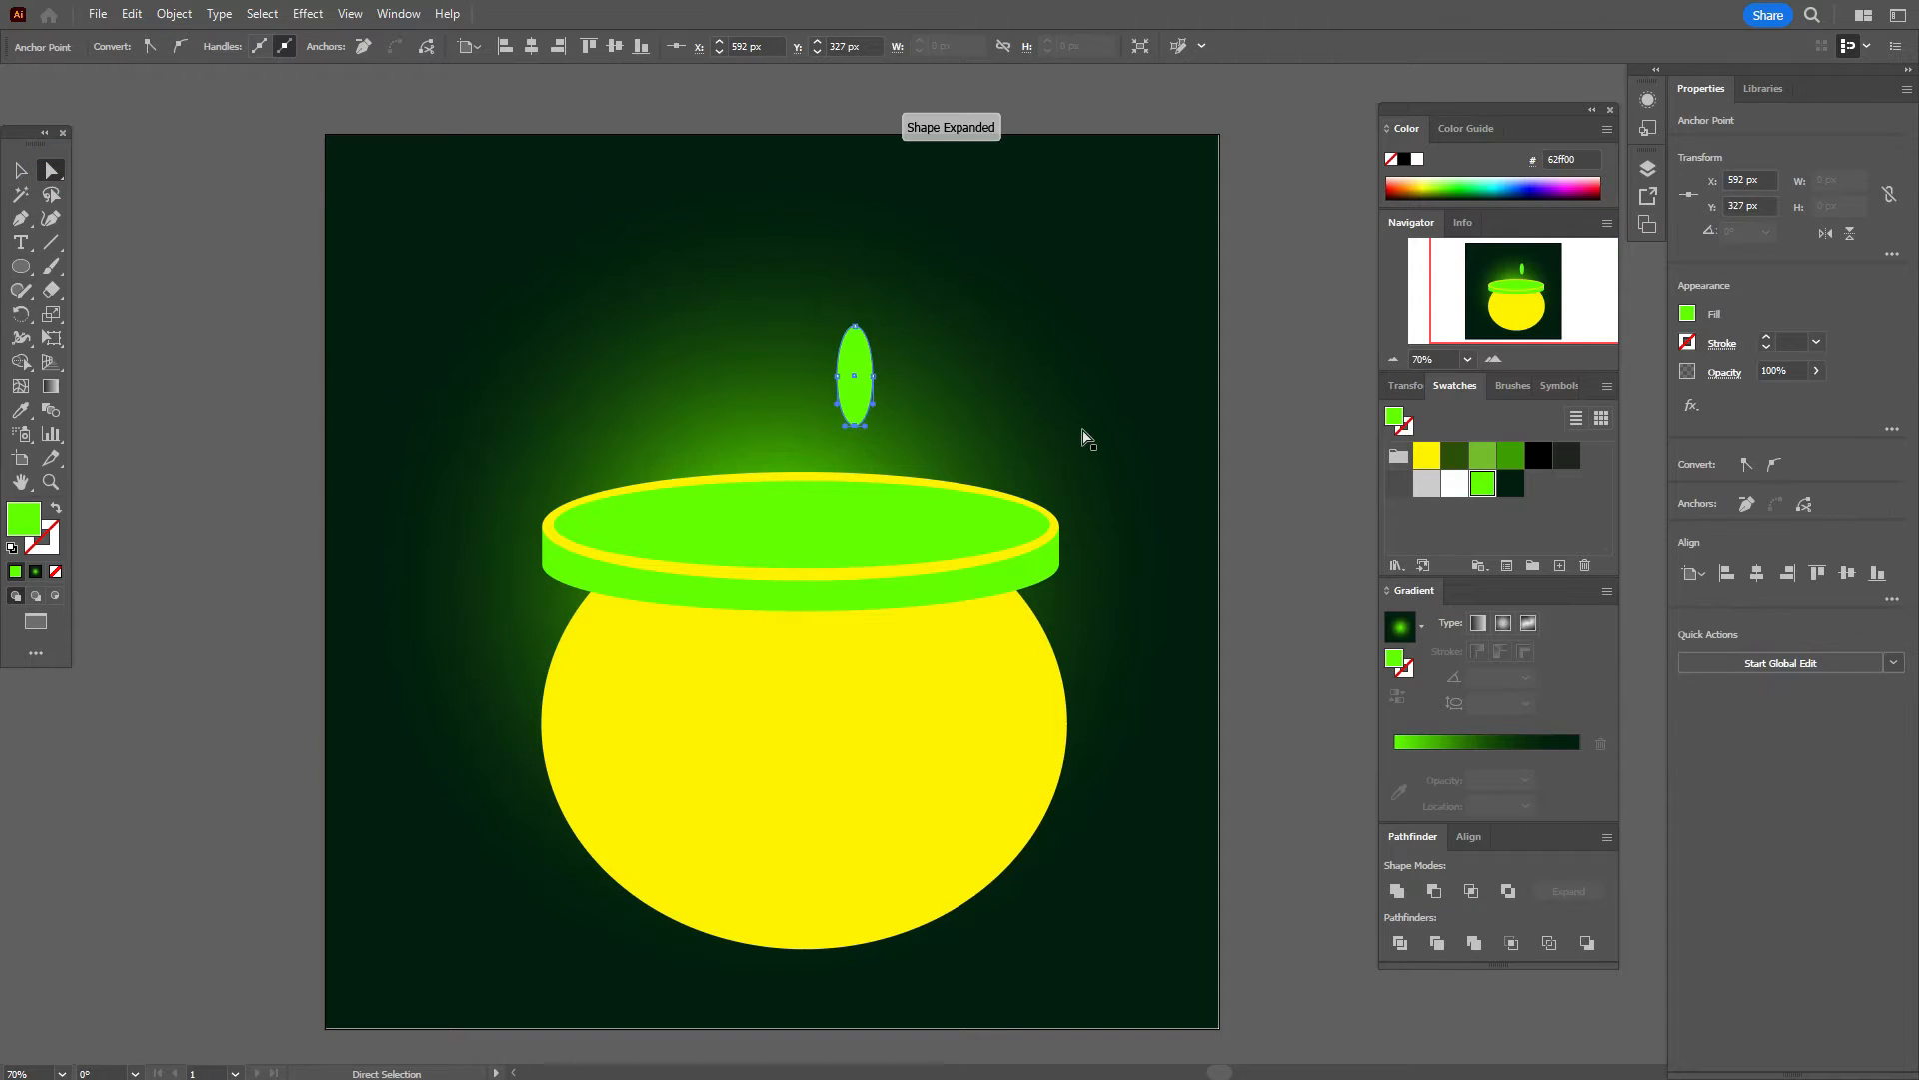
pyautogui.press('Up')
pyautogui.press('Up')
pyautogui.press('Up')
pyautogui.press('Up')
pyautogui.press('Up')
pyautogui.press('Up')
pyautogui.press('Up')
pyautogui.press('Up')
pyautogui.press('Up')
pyautogui.press('Up')
pyautogui.press('Up')
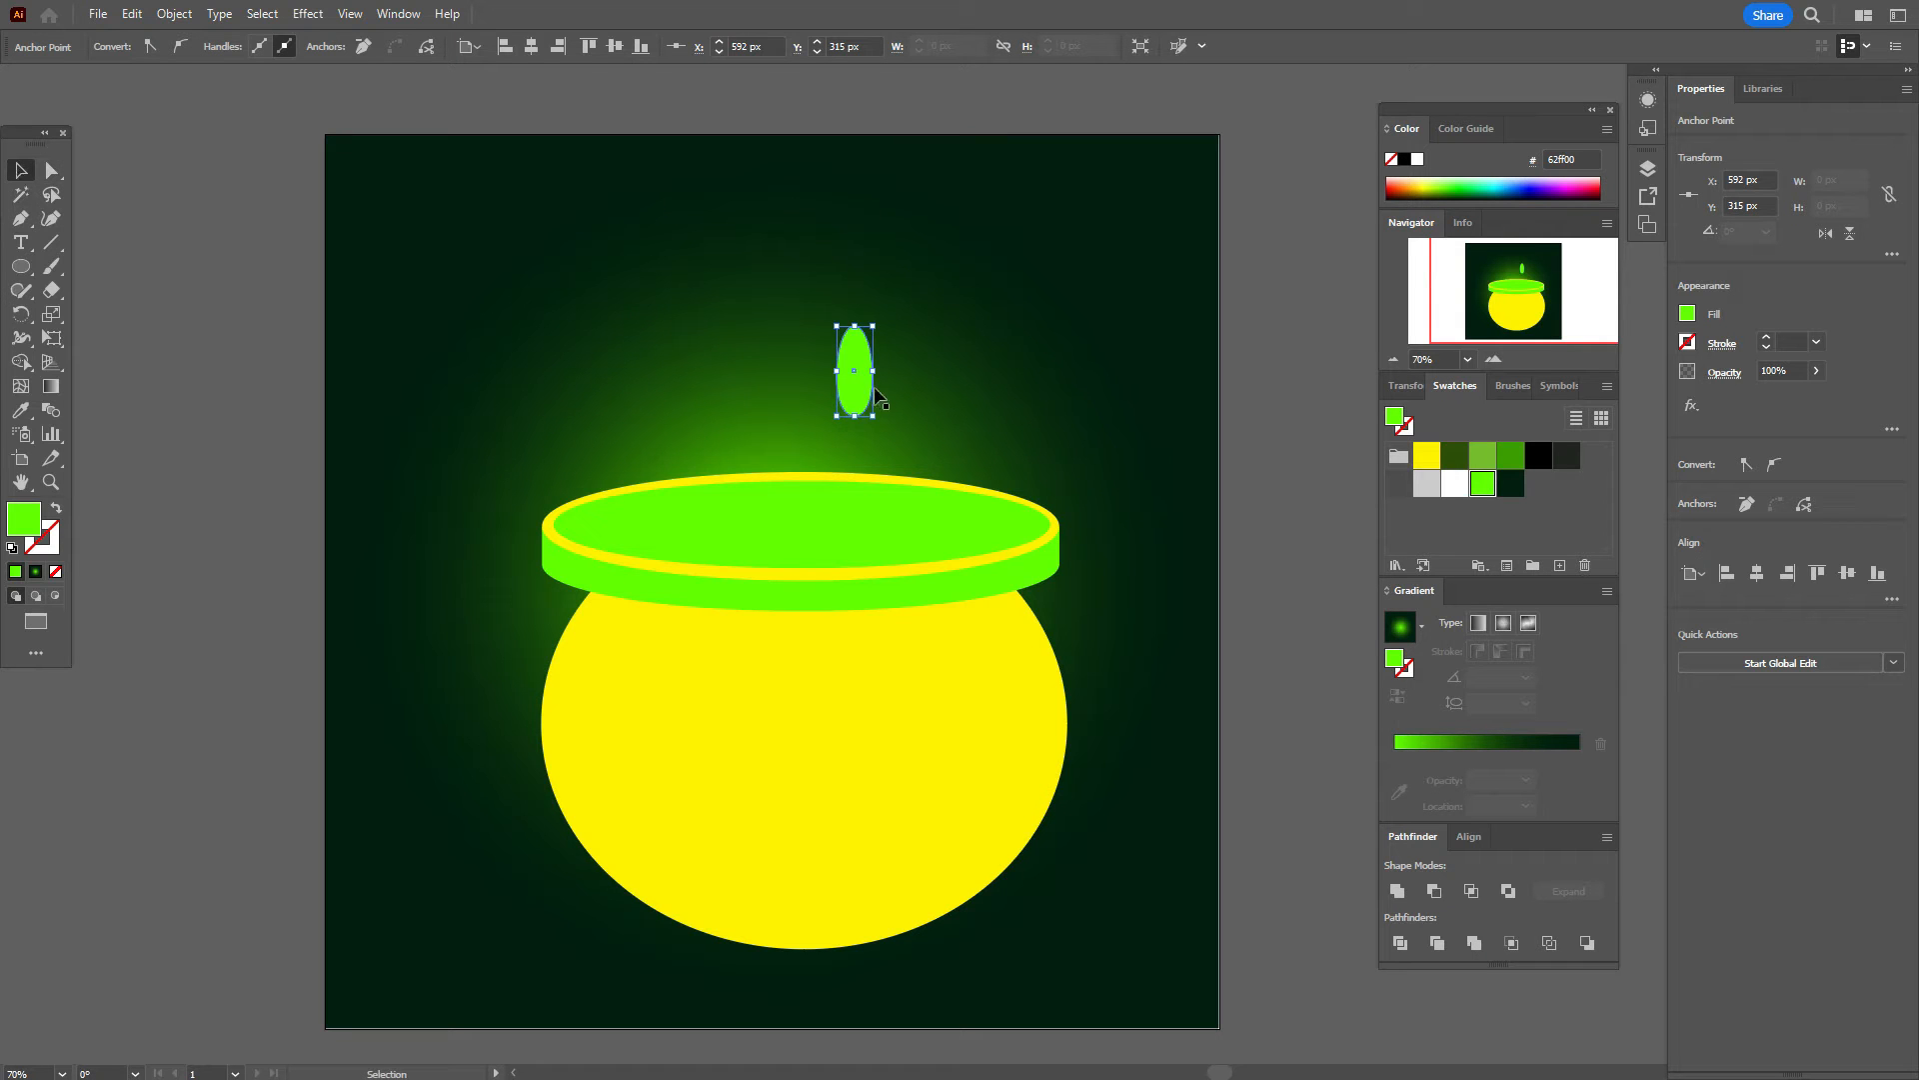
pyautogui.moveTo(888, 378); pyautogui.dragTo(1003, 904)
# Step: Send the small green foot shape back behind the pot
pyautogui.click(1132, 891)
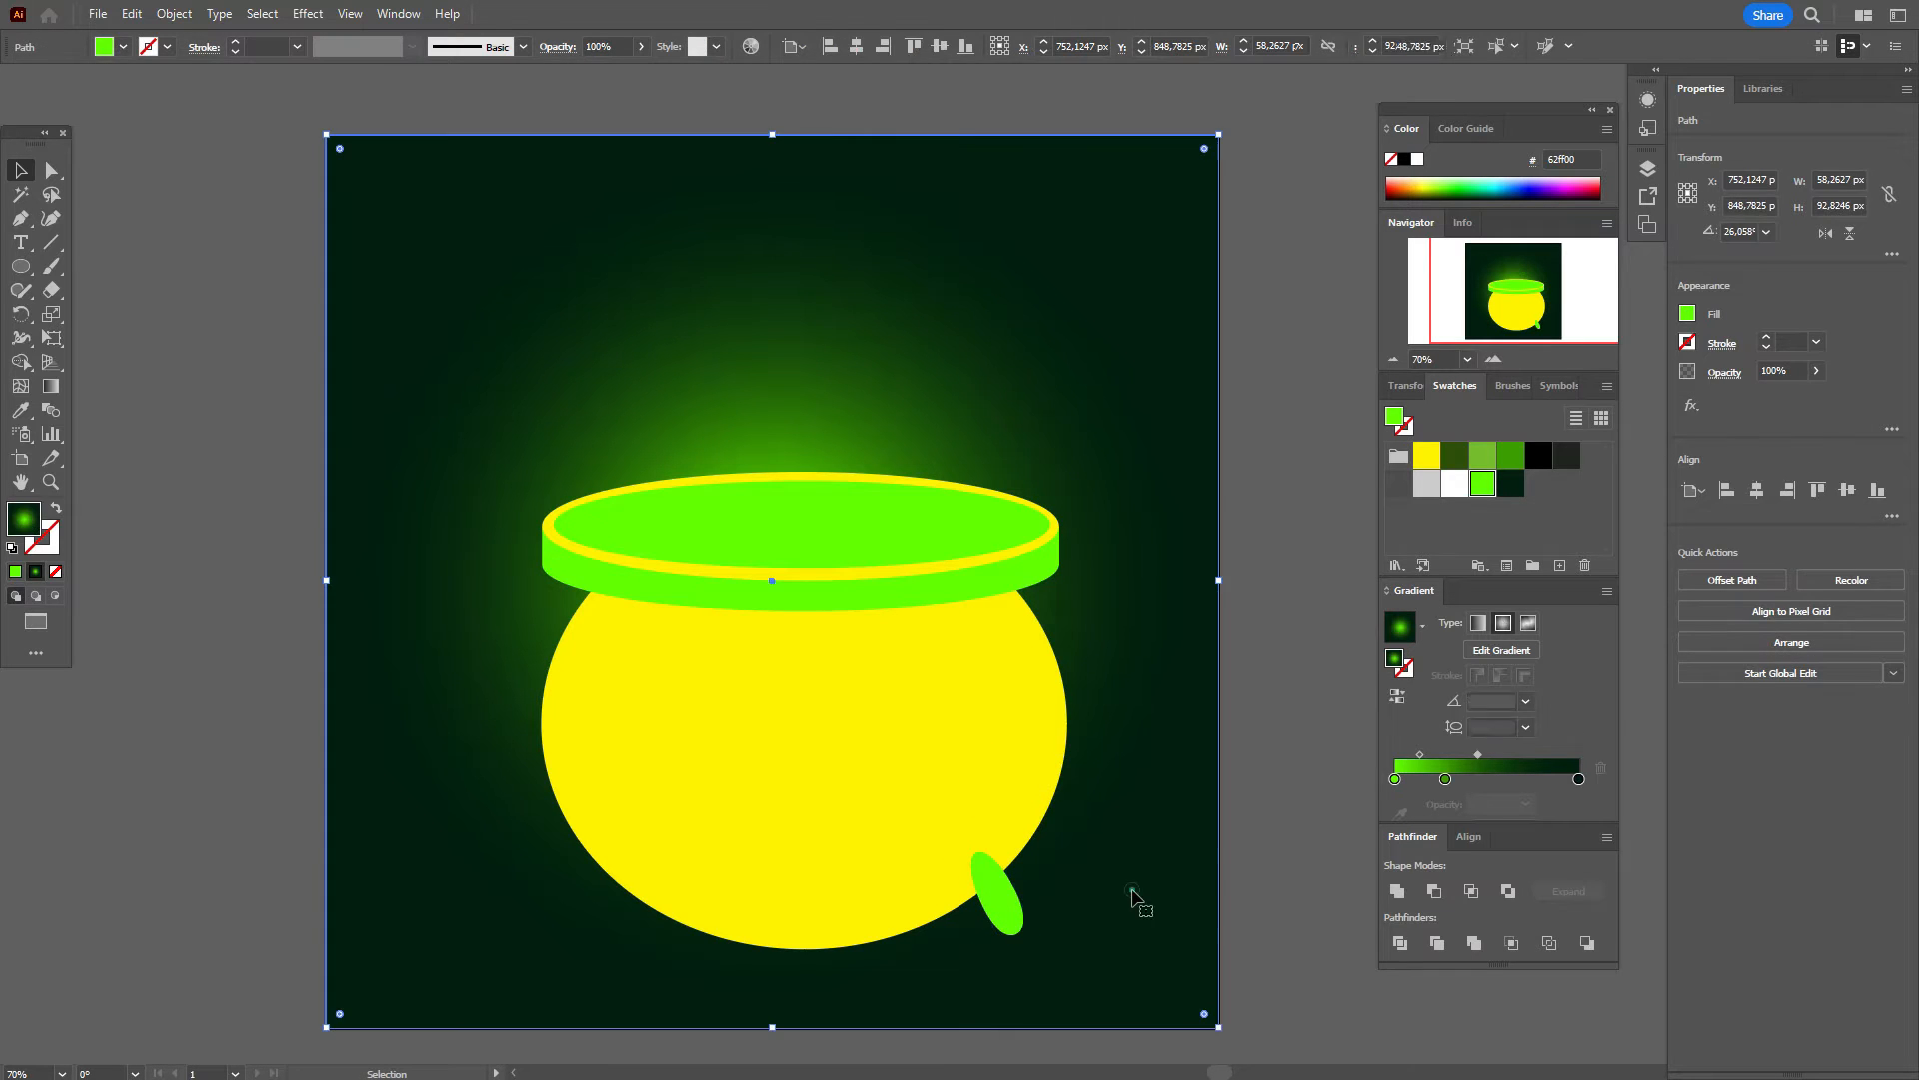
pyautogui.click(1018, 911)
pyautogui.click(1101, 901)
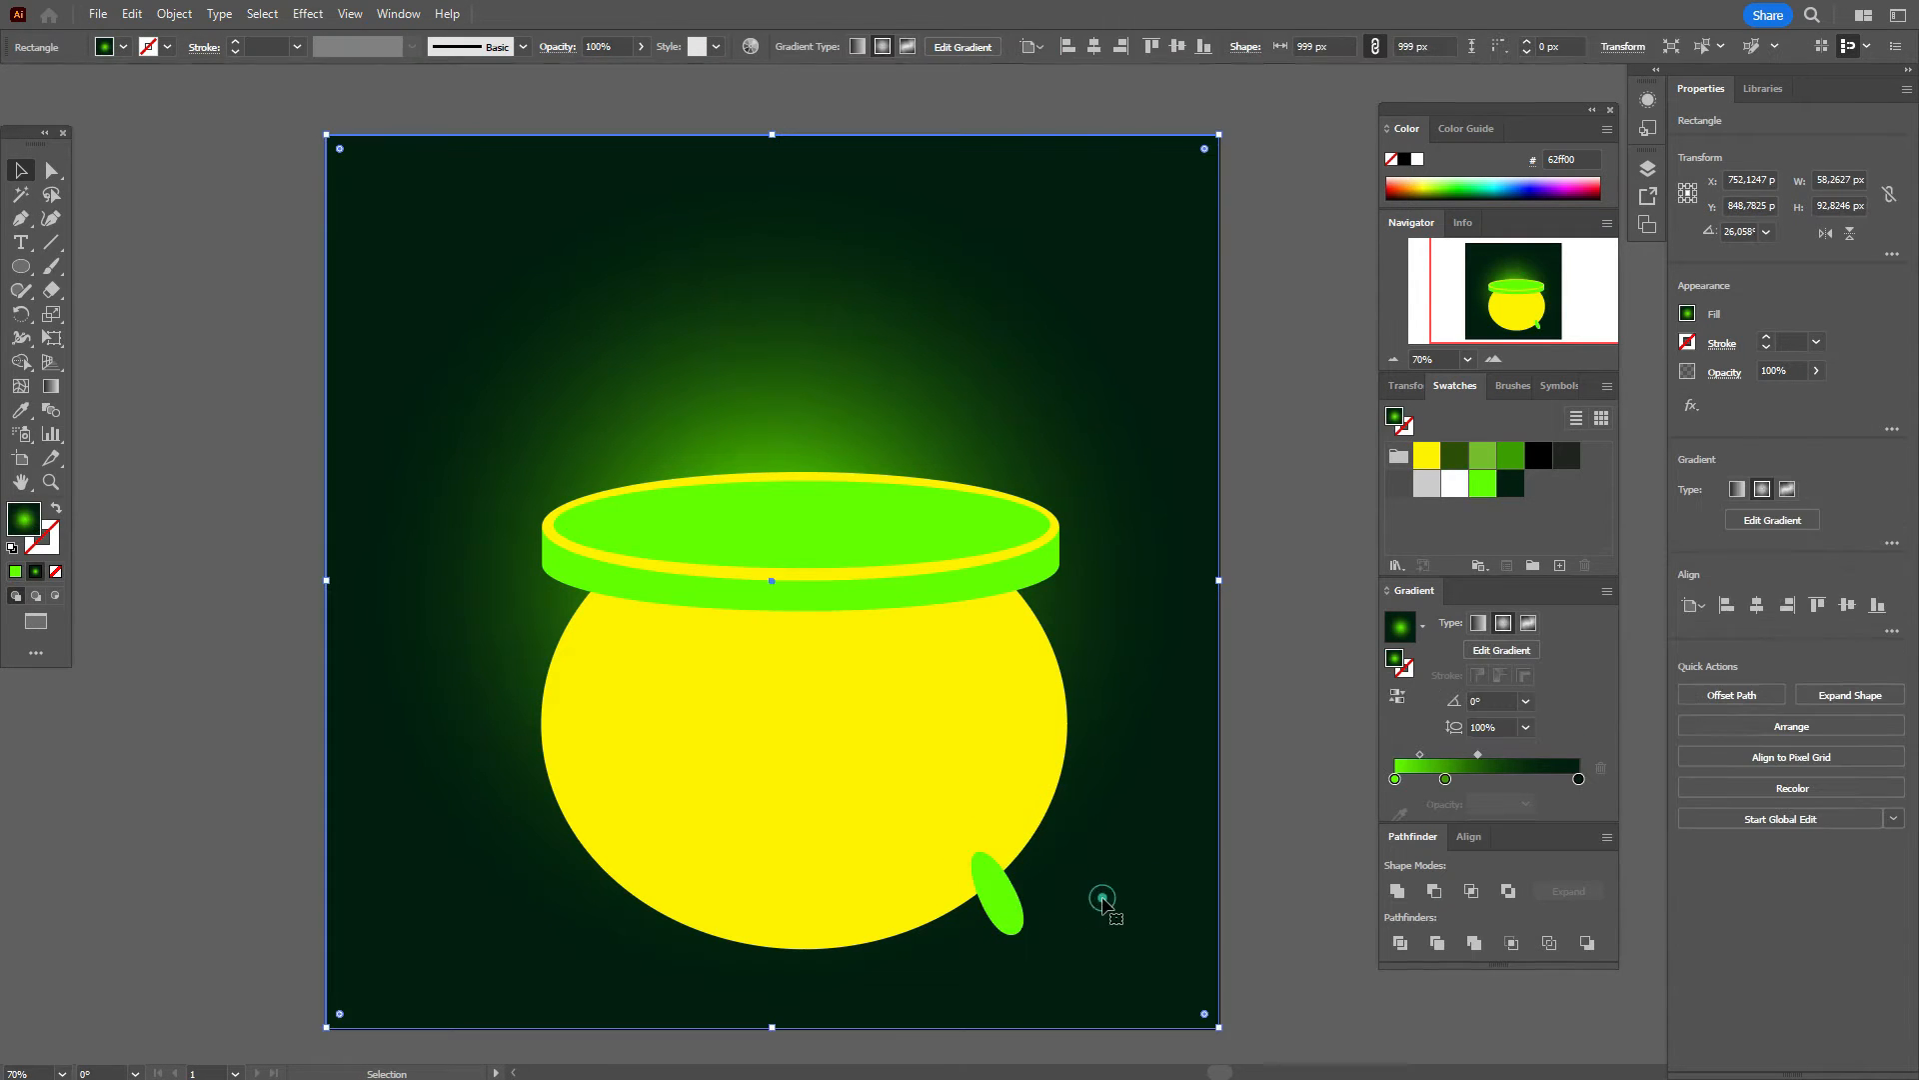
pyautogui.click(1024, 902)
pyautogui.keyDown('shift'); pyautogui.click(1102, 895); pyautogui.keyUp('shift')
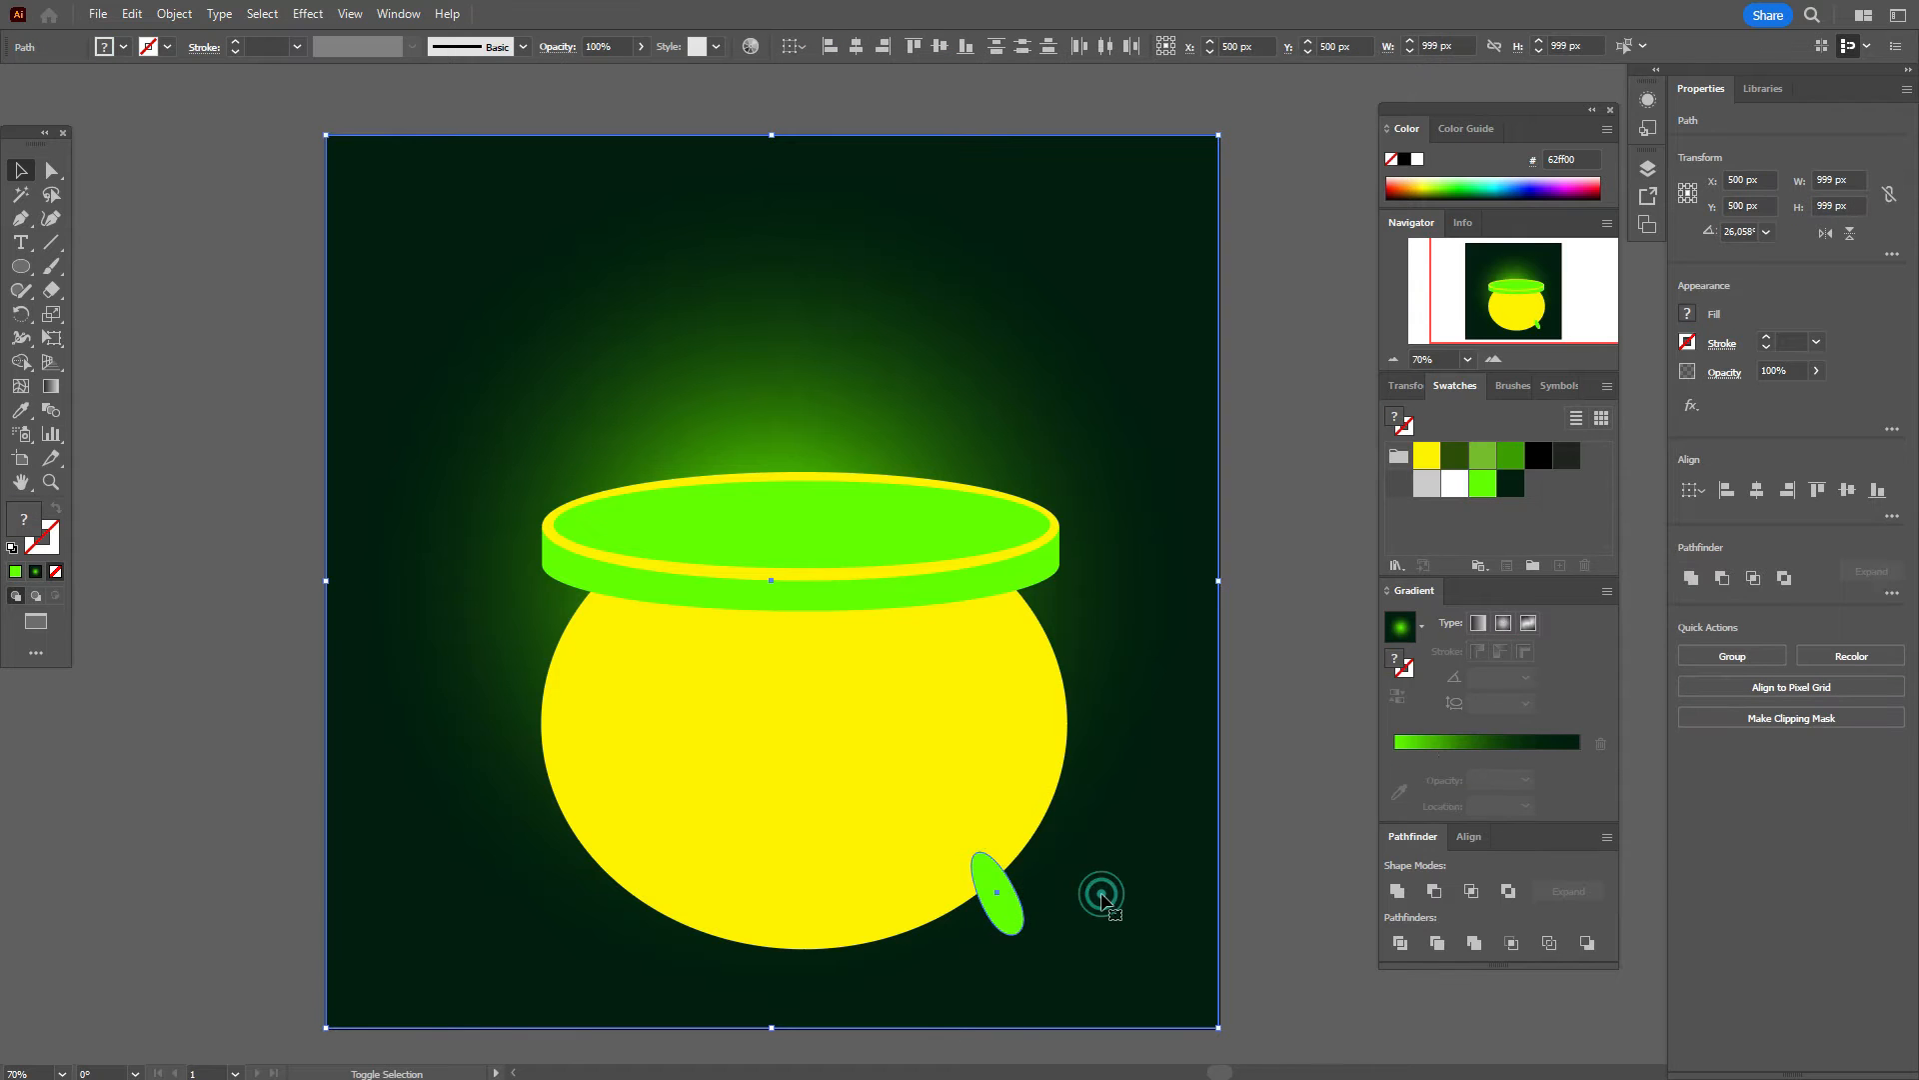
pyautogui.rightClick(1102, 893)
pyautogui.moveTo(1237, 797)
pyautogui.click(1400, 858)
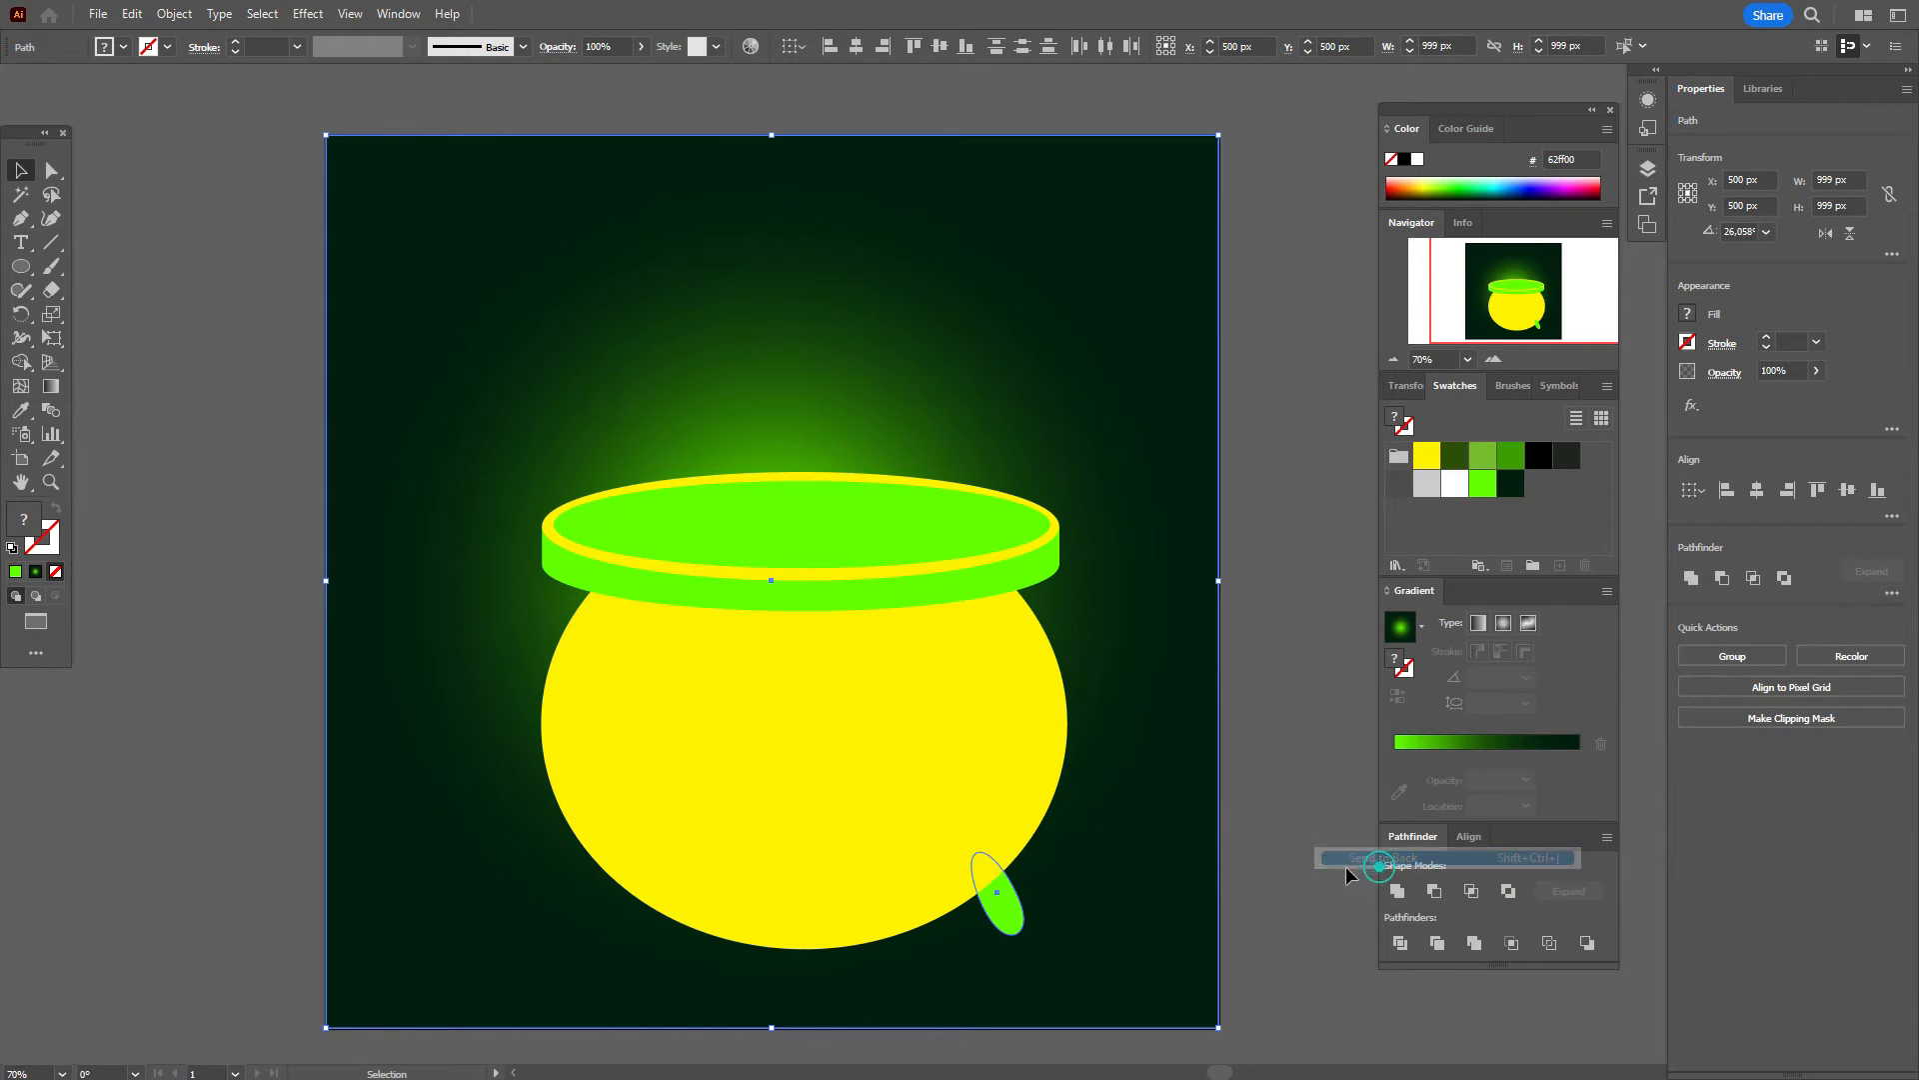
pyautogui.click(1315, 866)
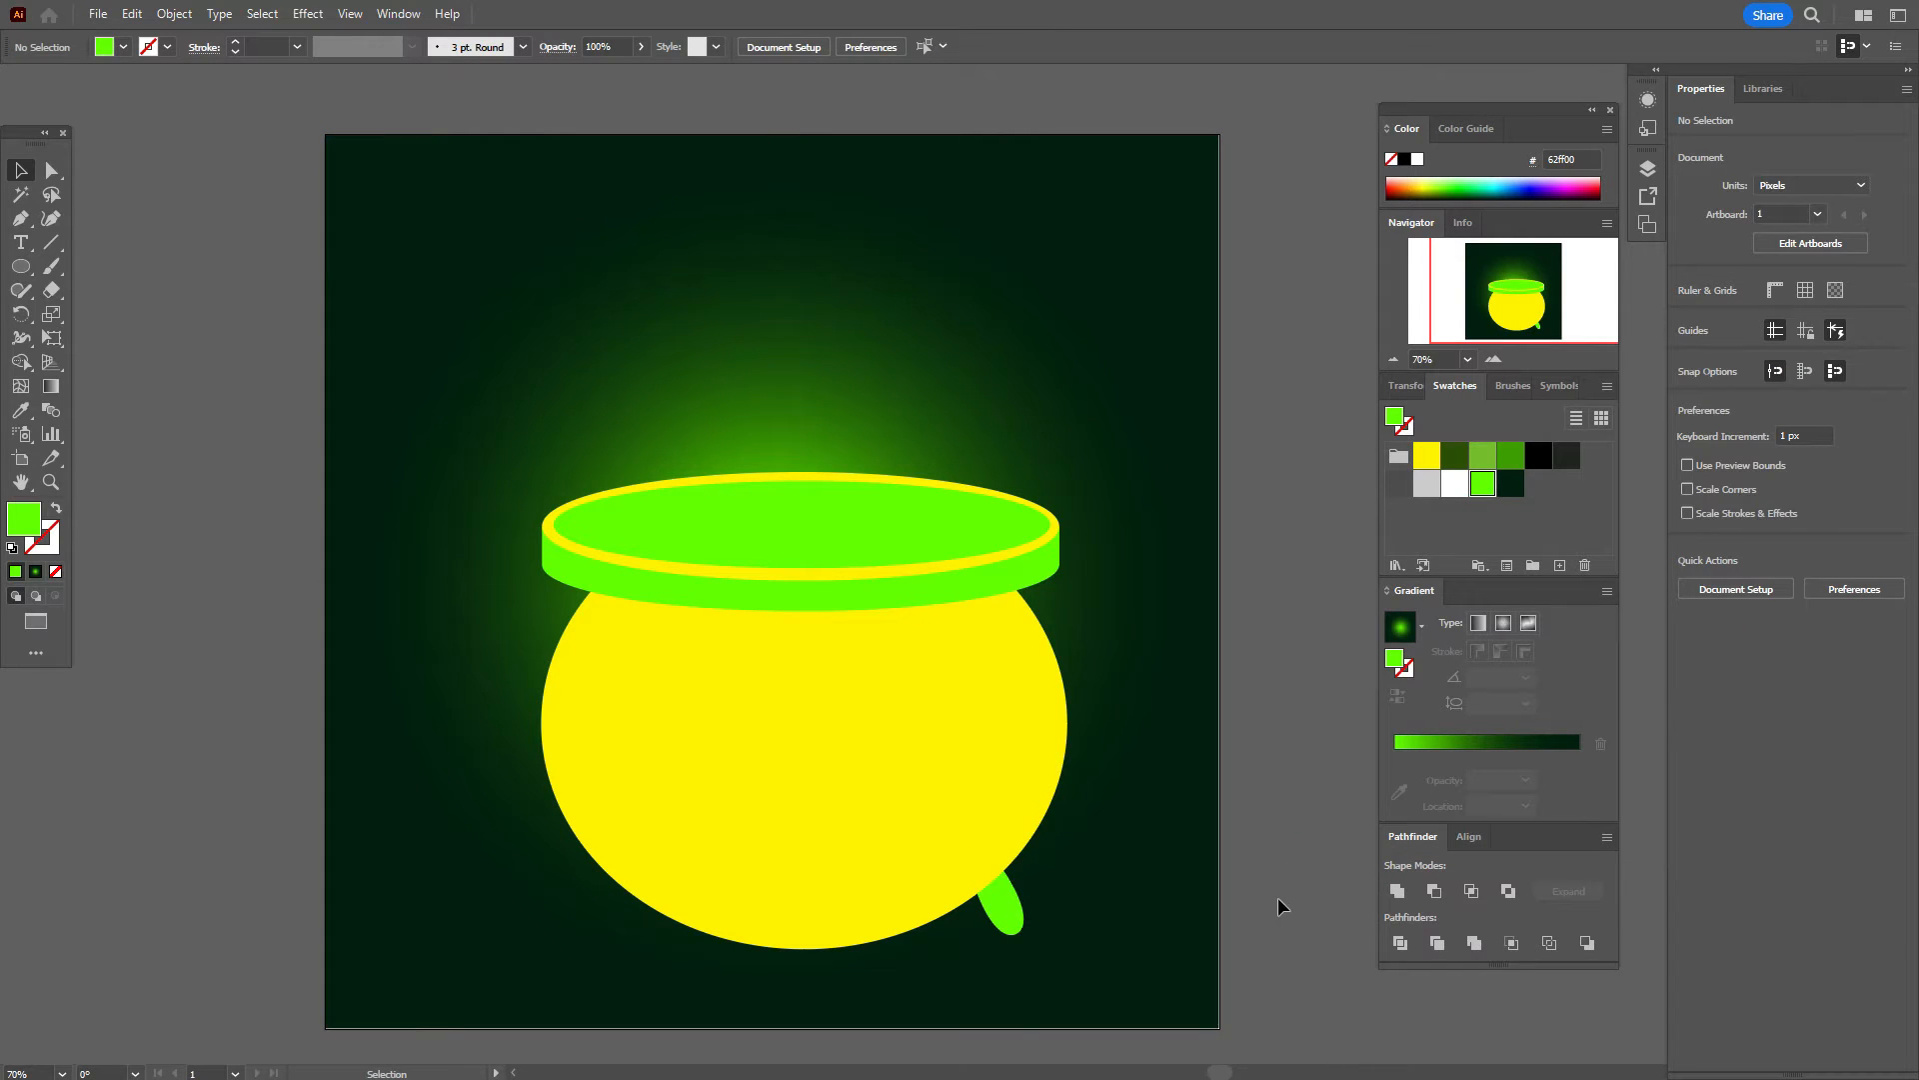
# Step: Reshape the foot into a point by moving its left and right anchors
pyautogui.click(52, 170)
pyautogui.click(1000, 918)
pyautogui.moveTo(982, 906); pyautogui.dragTo(1006, 872)
pyautogui.click(1016, 889)
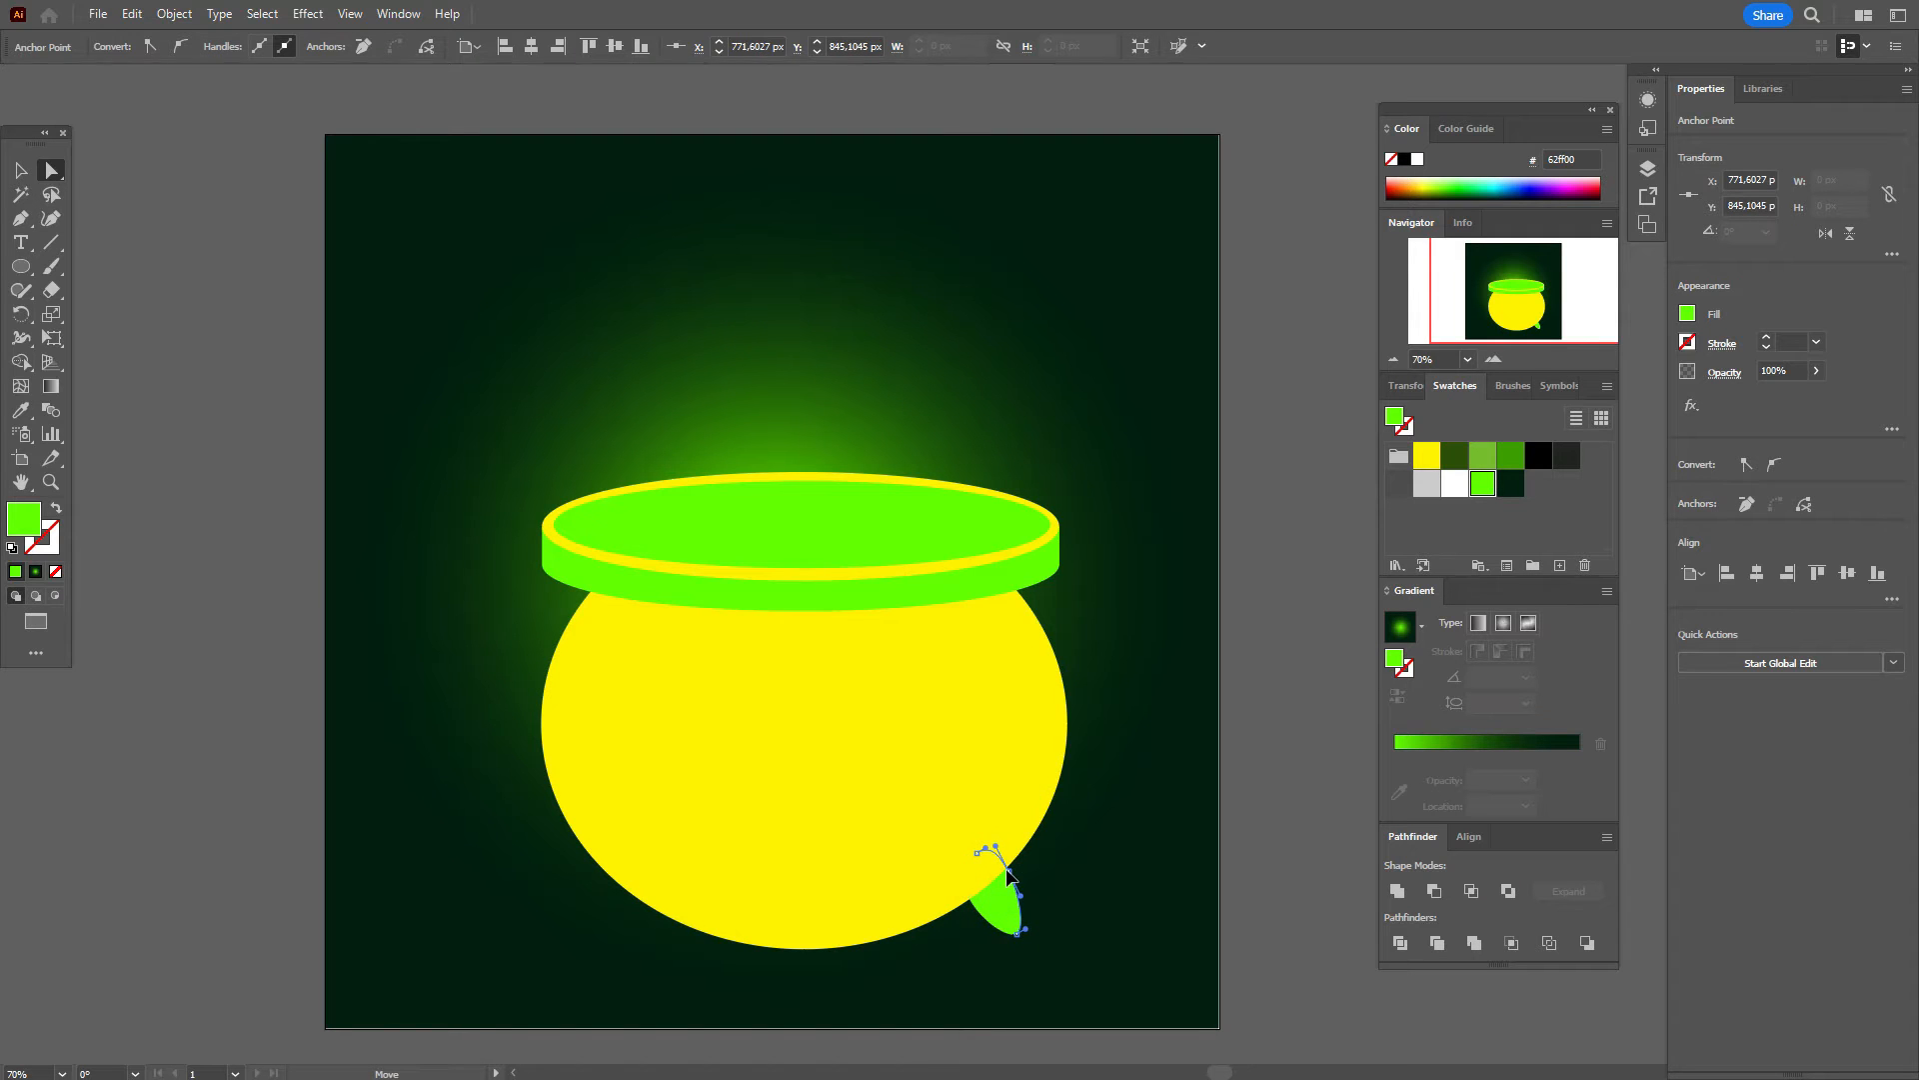
pyautogui.click(1238, 856)
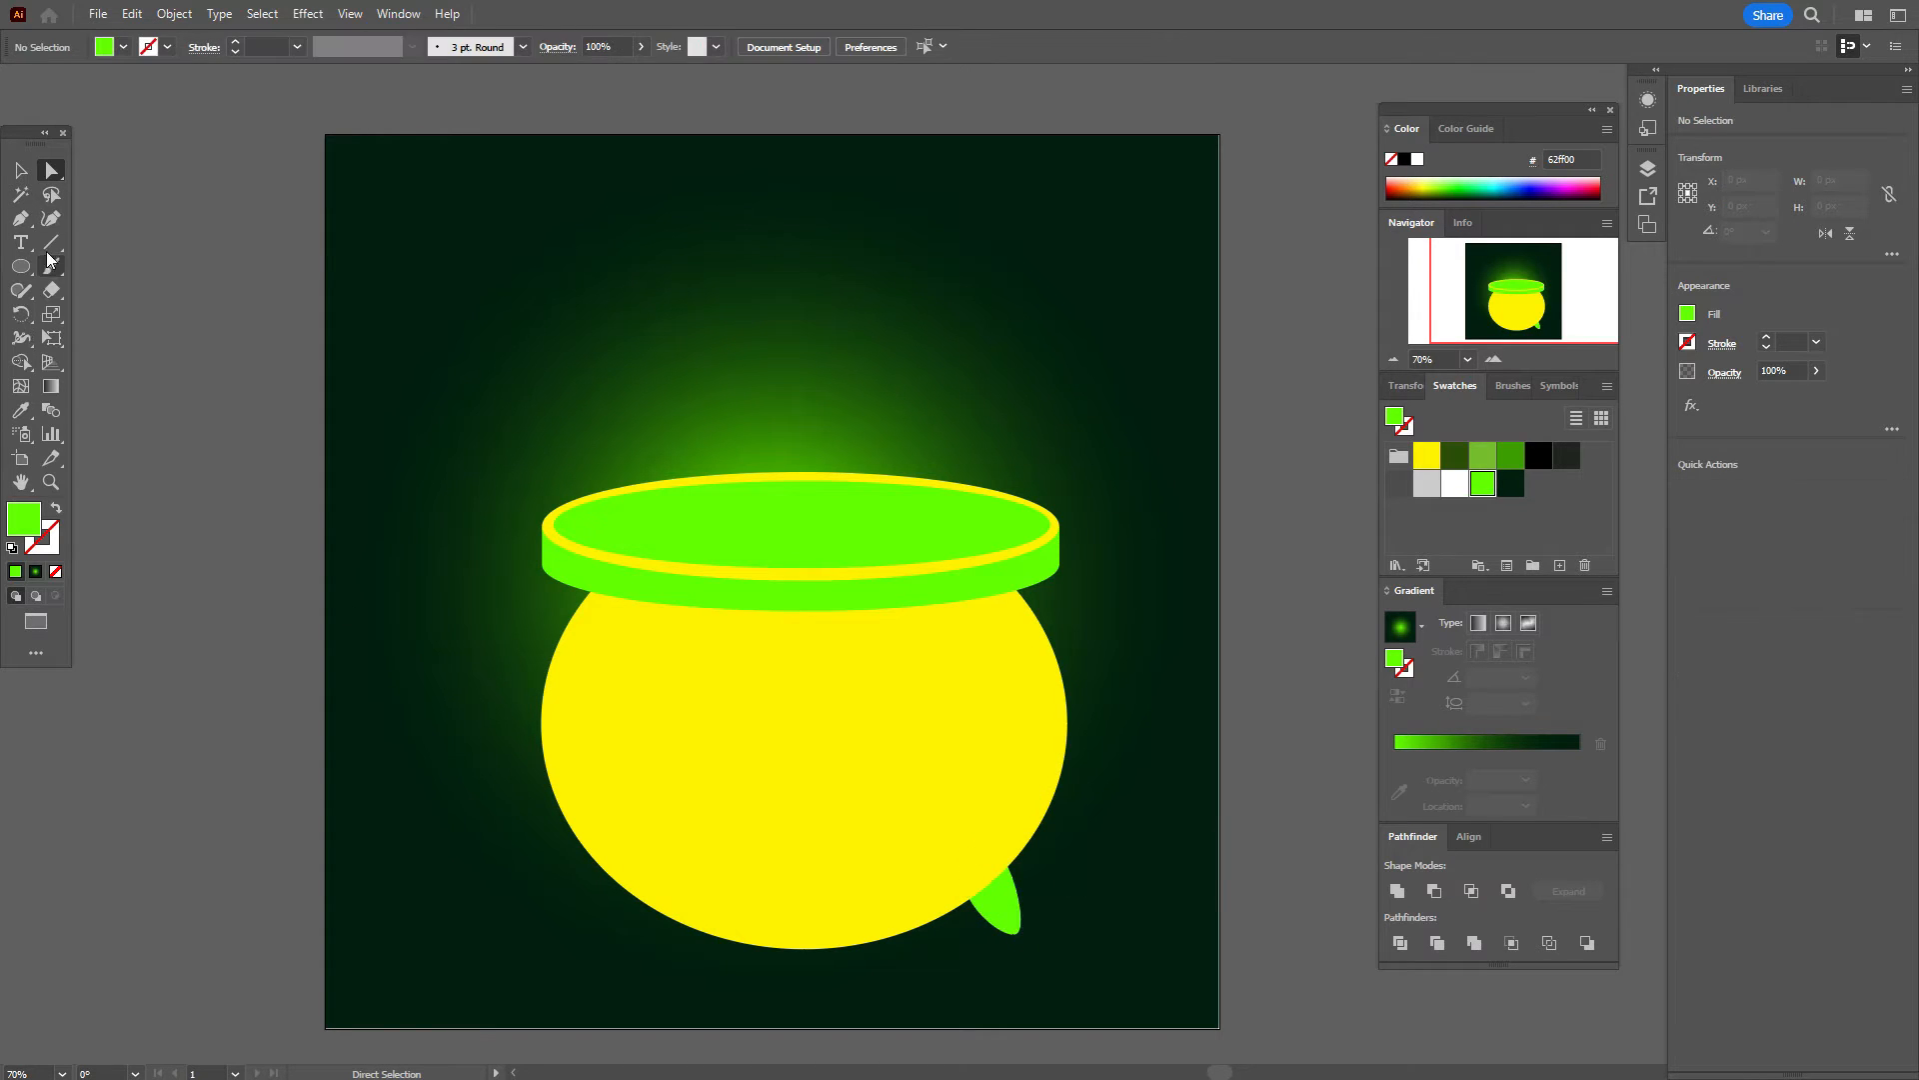
# Step: Shift the foot slightly right and down beneath the pot's lower right edge
pyautogui.click(19, 170)
pyautogui.click(124, 237)
pyautogui.moveTo(998, 897); pyautogui.dragTo(1004, 897)
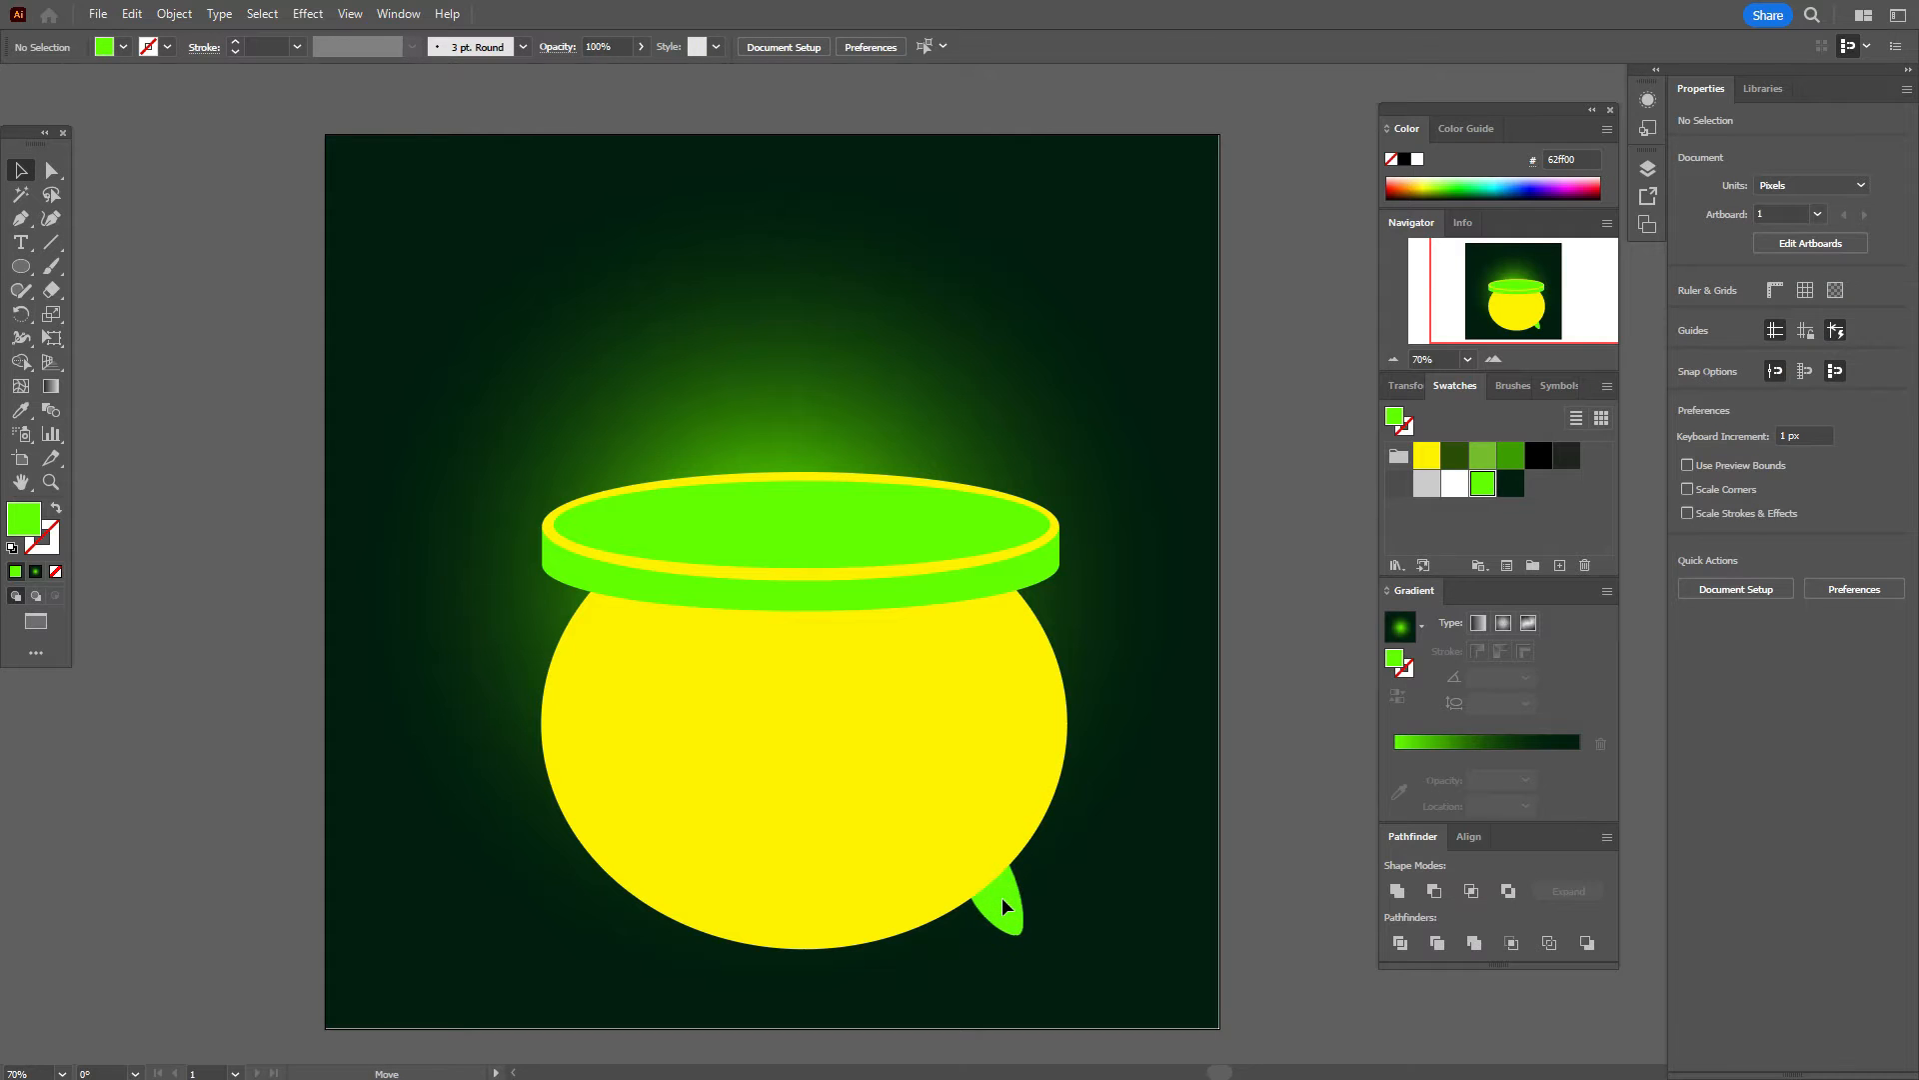
pyautogui.click(1257, 811)
pyautogui.moveTo(1010, 914); pyautogui.dragTo(1010, 921)
pyautogui.click(1011, 922)
pyautogui.click(1322, 858)
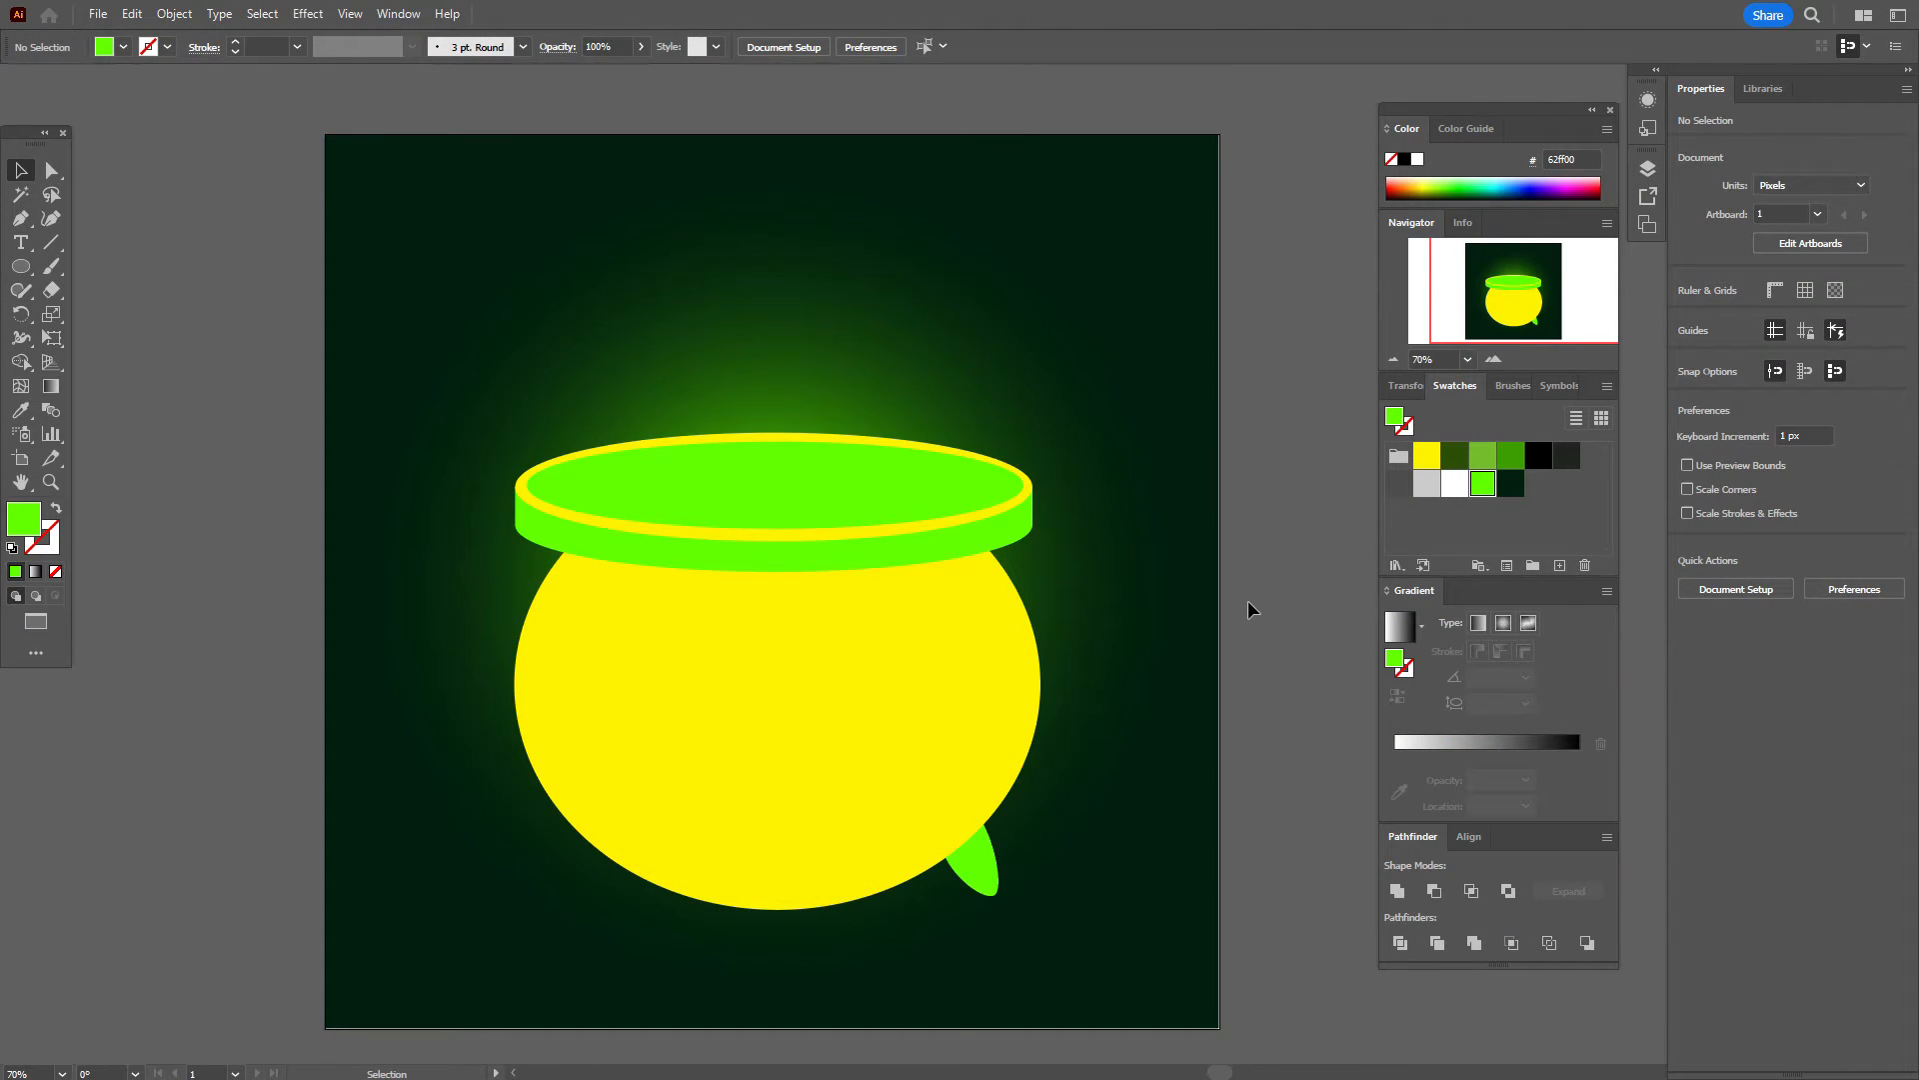
# Step: Fill the pot body with a radial gradient using light grey, dark grey and near-black stops
pyautogui.click(960, 692)
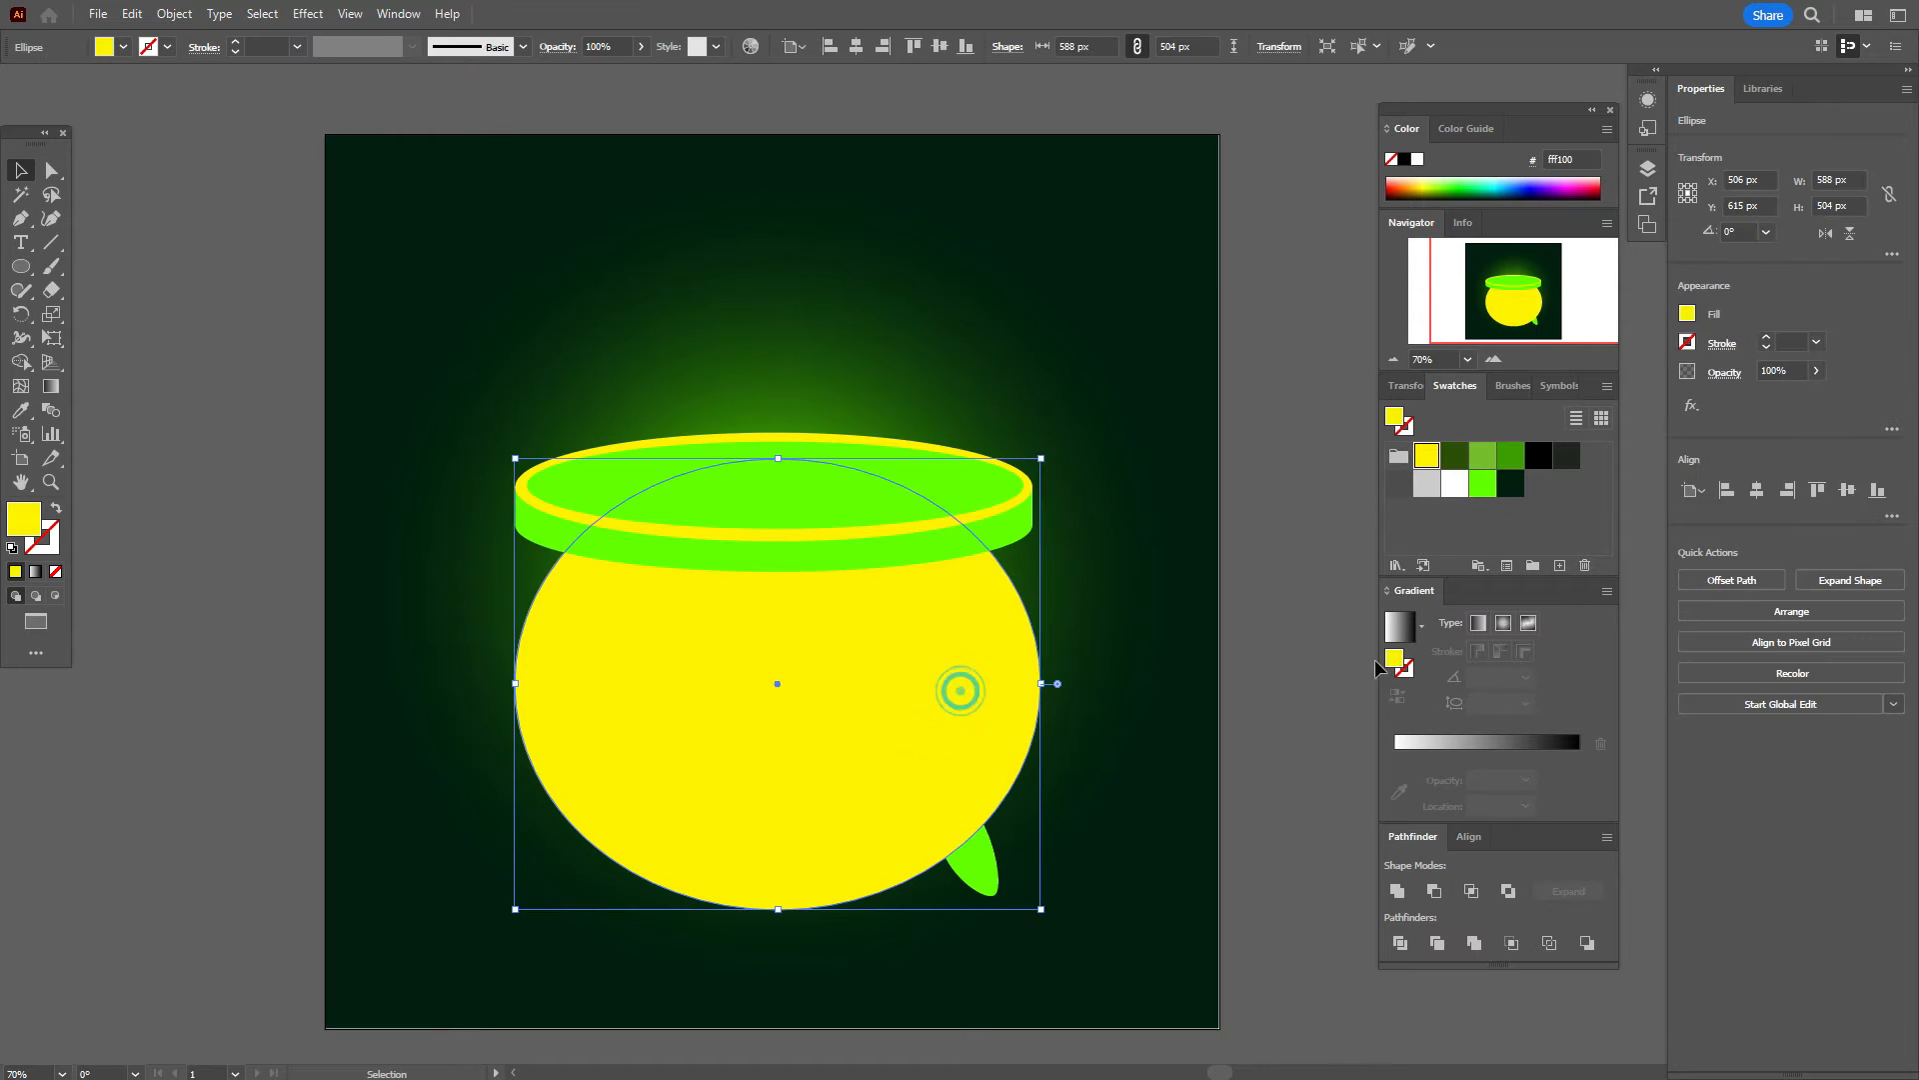
pyautogui.click(1505, 624)
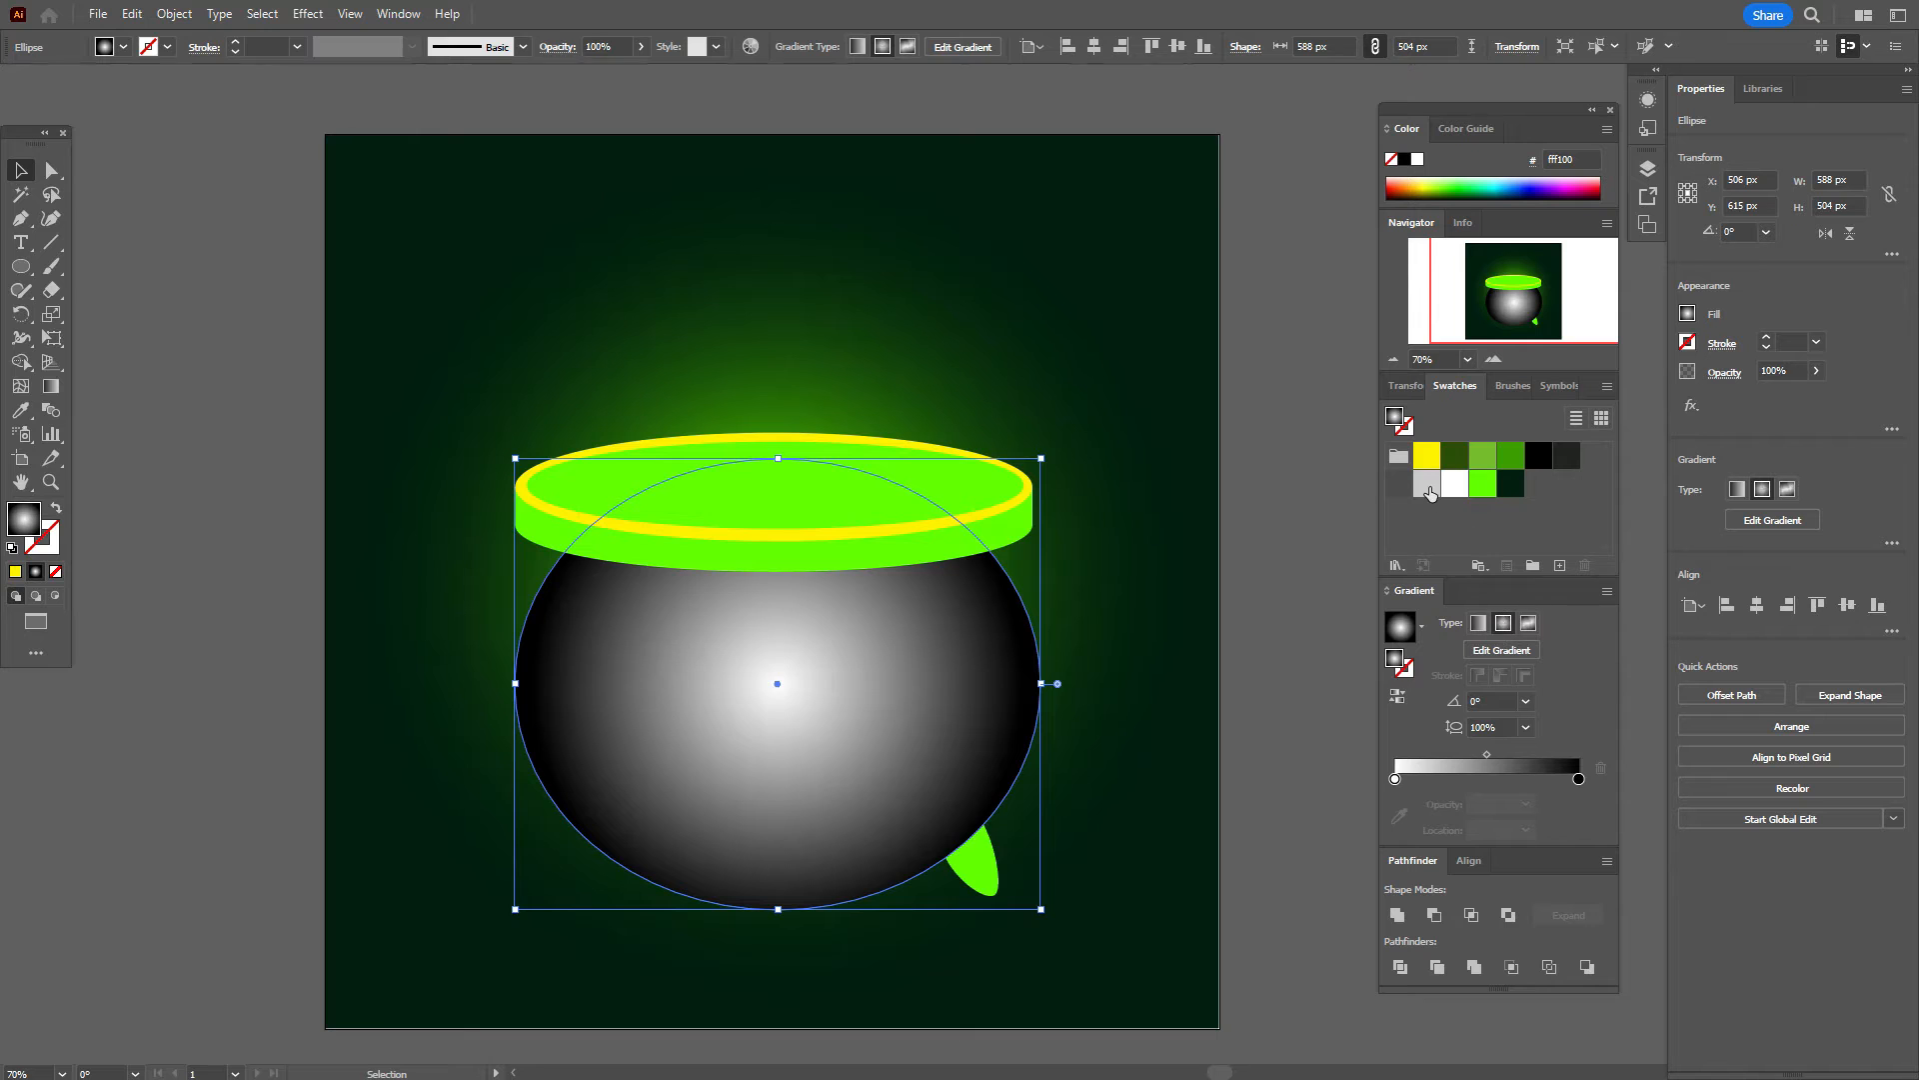
pyautogui.moveTo(1427, 484); pyautogui.dragTo(1397, 780)
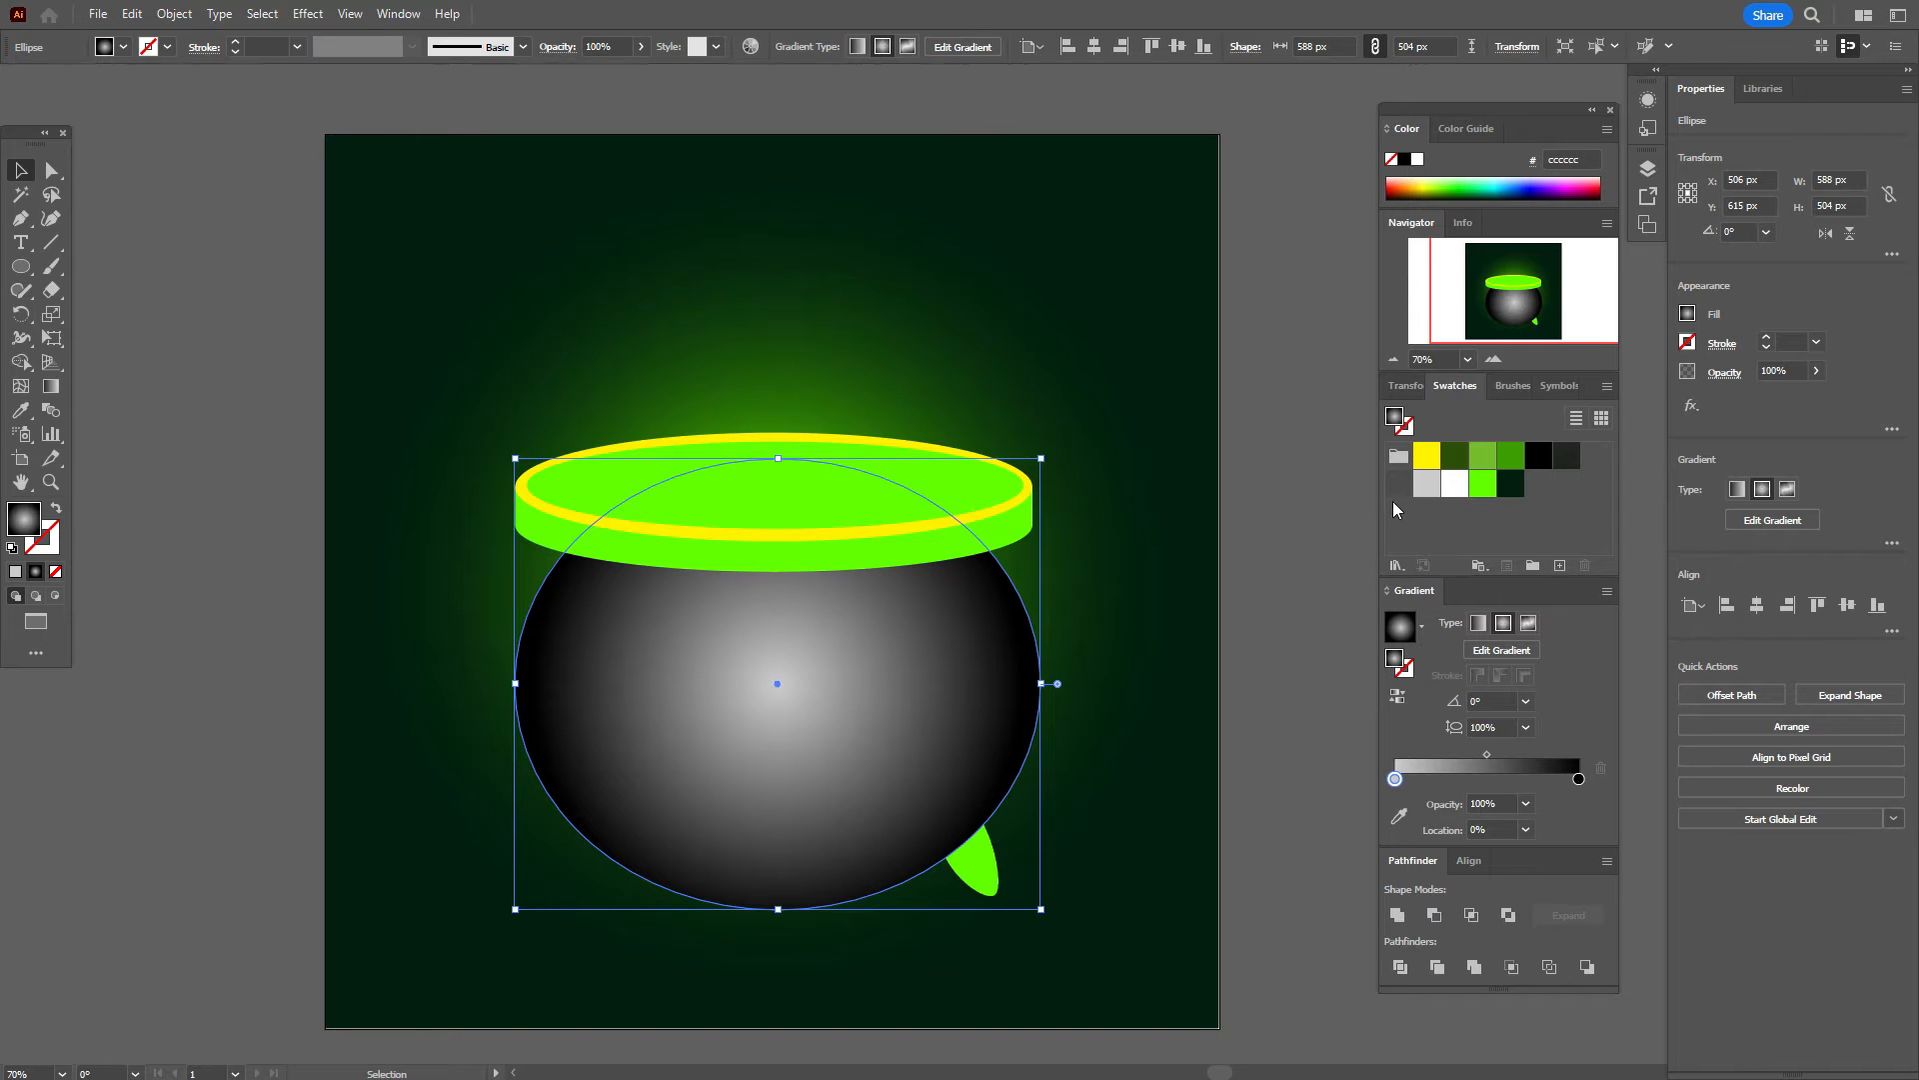
pyautogui.moveTo(1394, 490); pyautogui.dragTo(1500, 772)
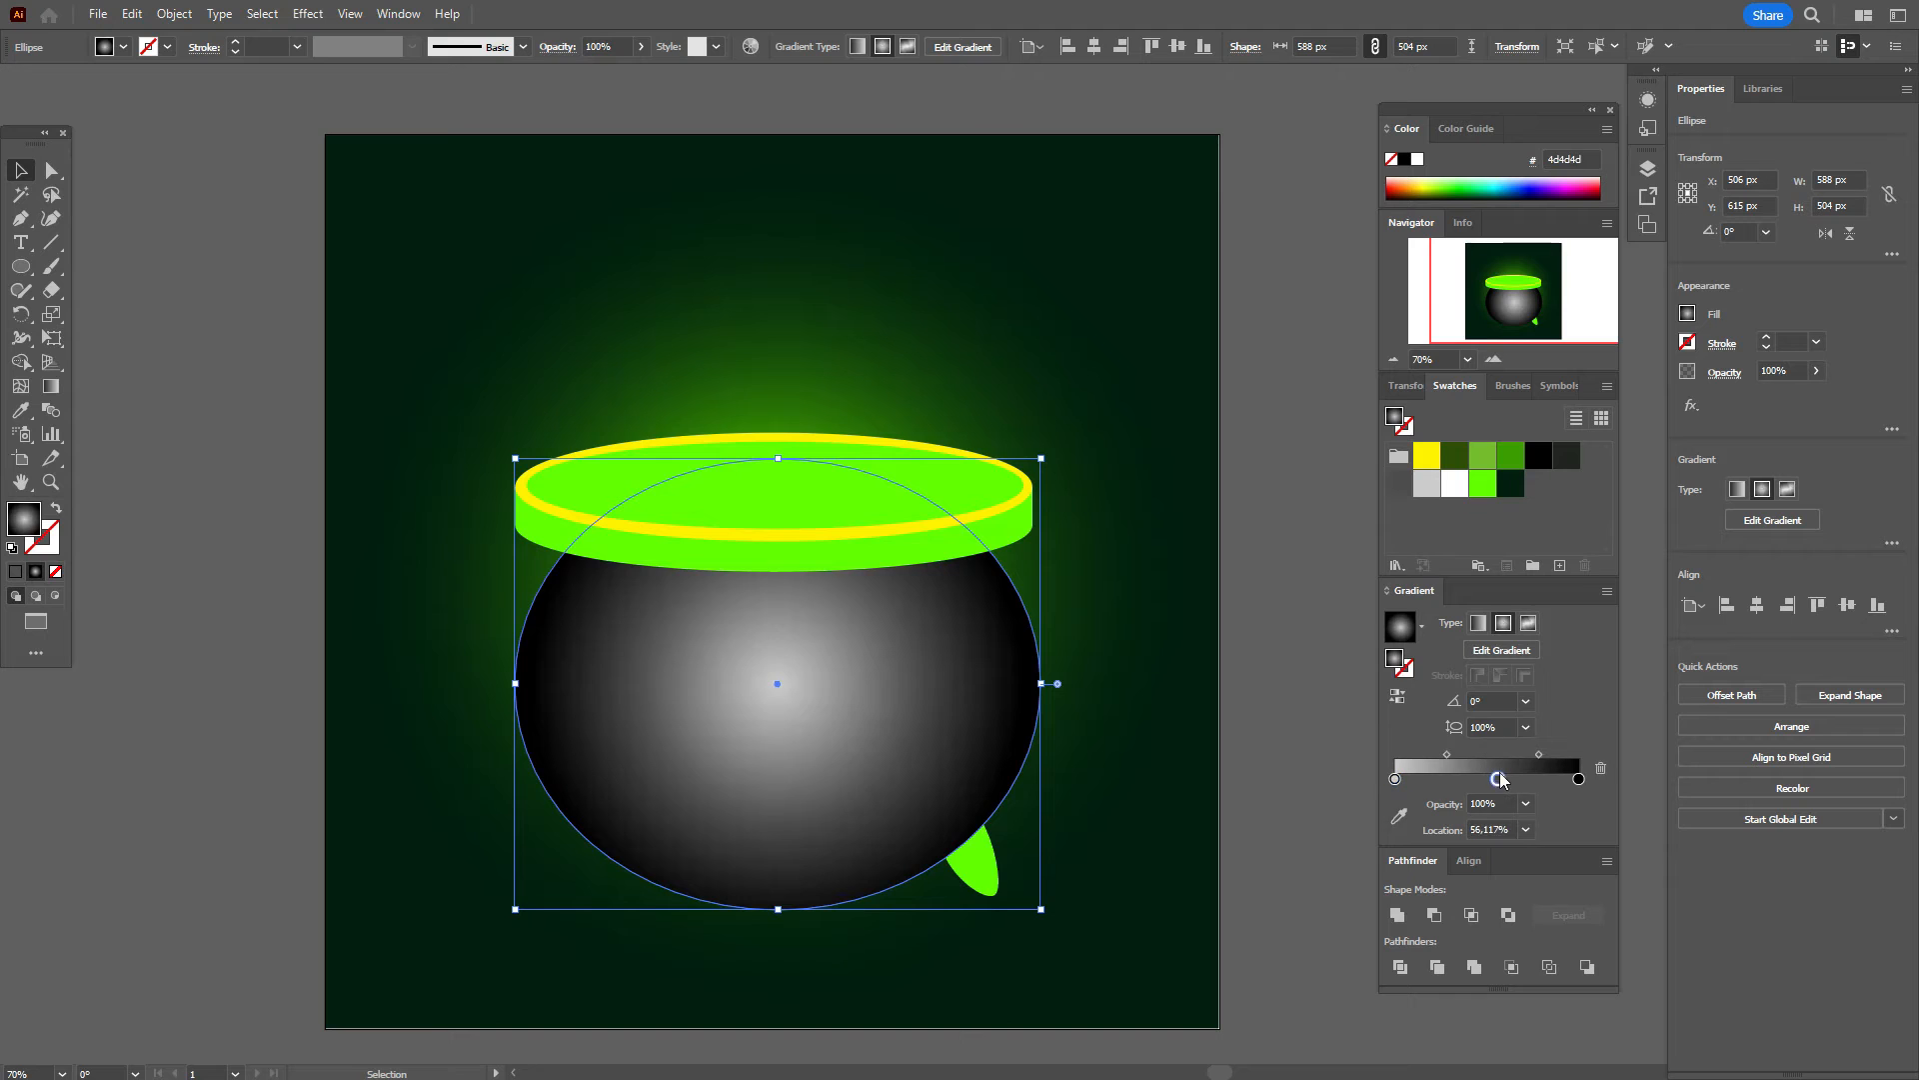
pyautogui.click(1396, 482)
pyautogui.moveTo(1581, 782); pyautogui.dragTo(1580, 782)
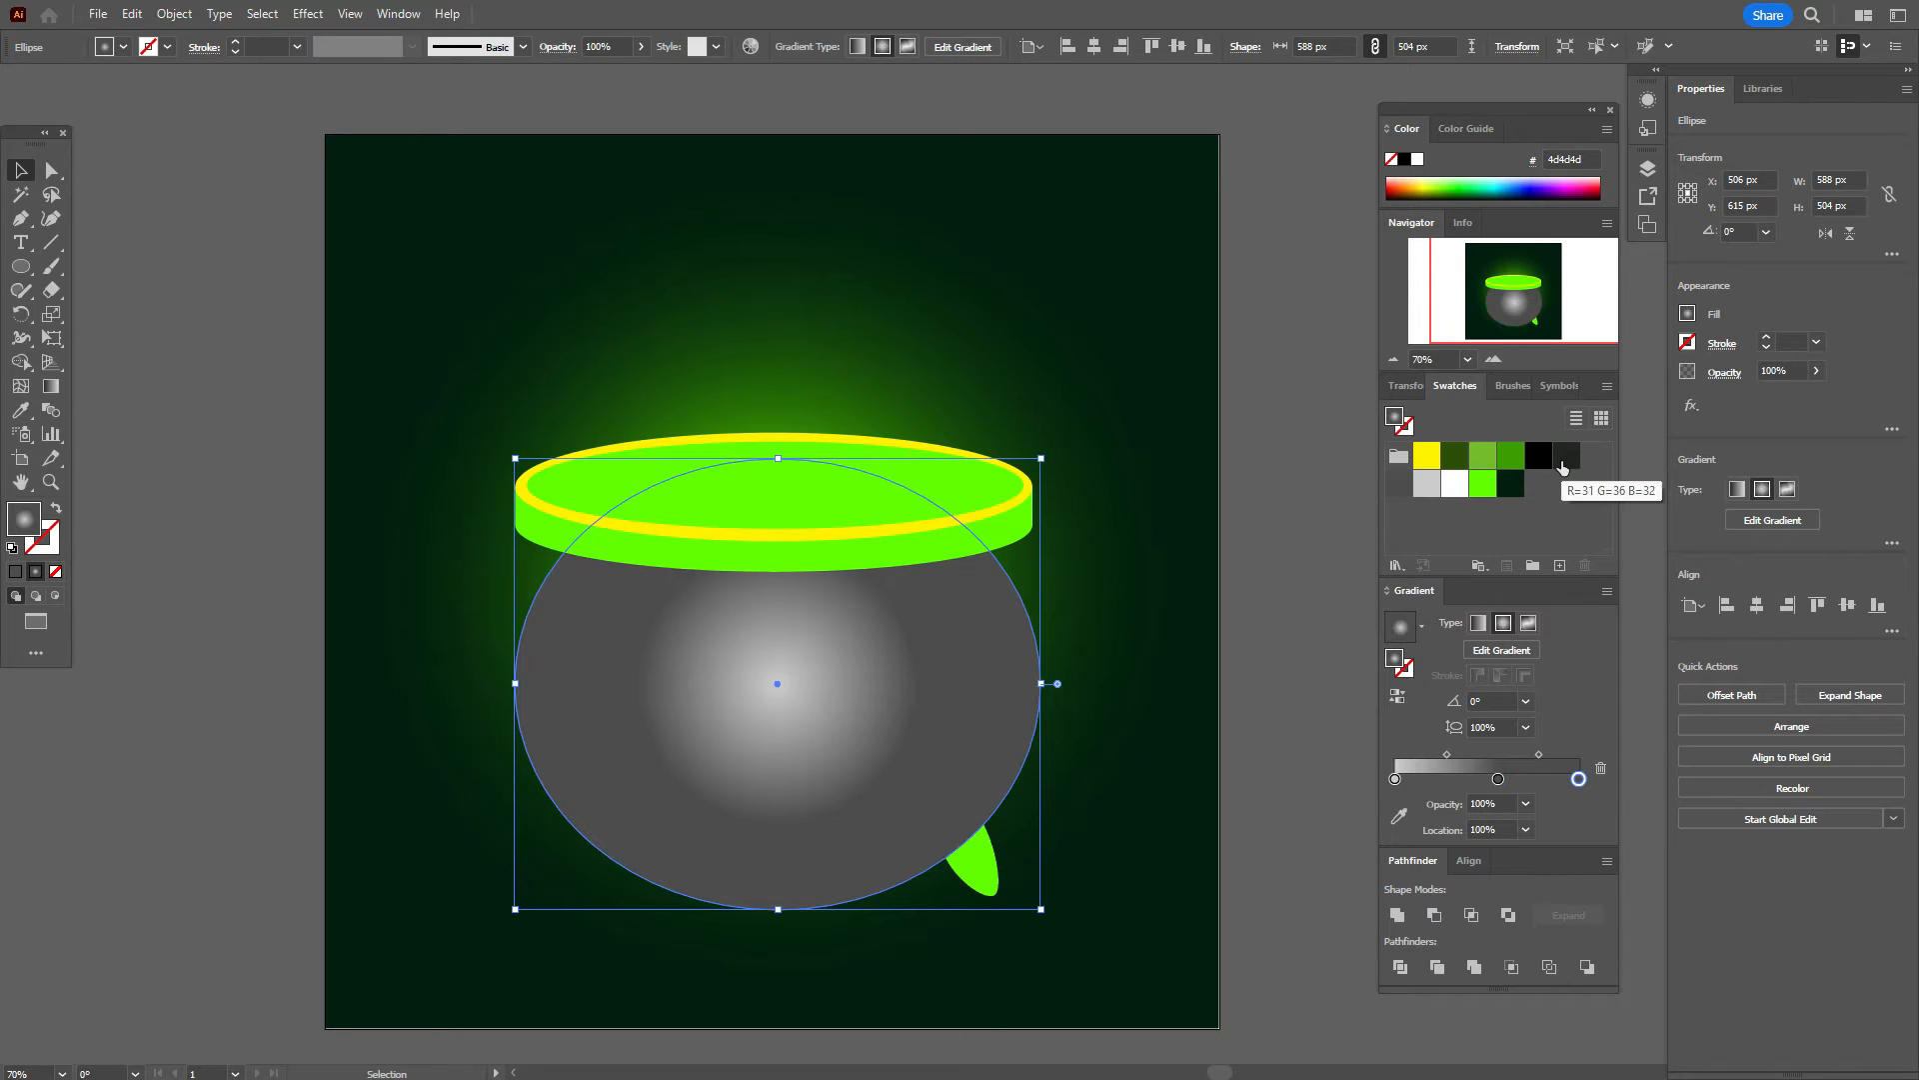
pyautogui.moveTo(1562, 460); pyautogui.dragTo(1536, 783)
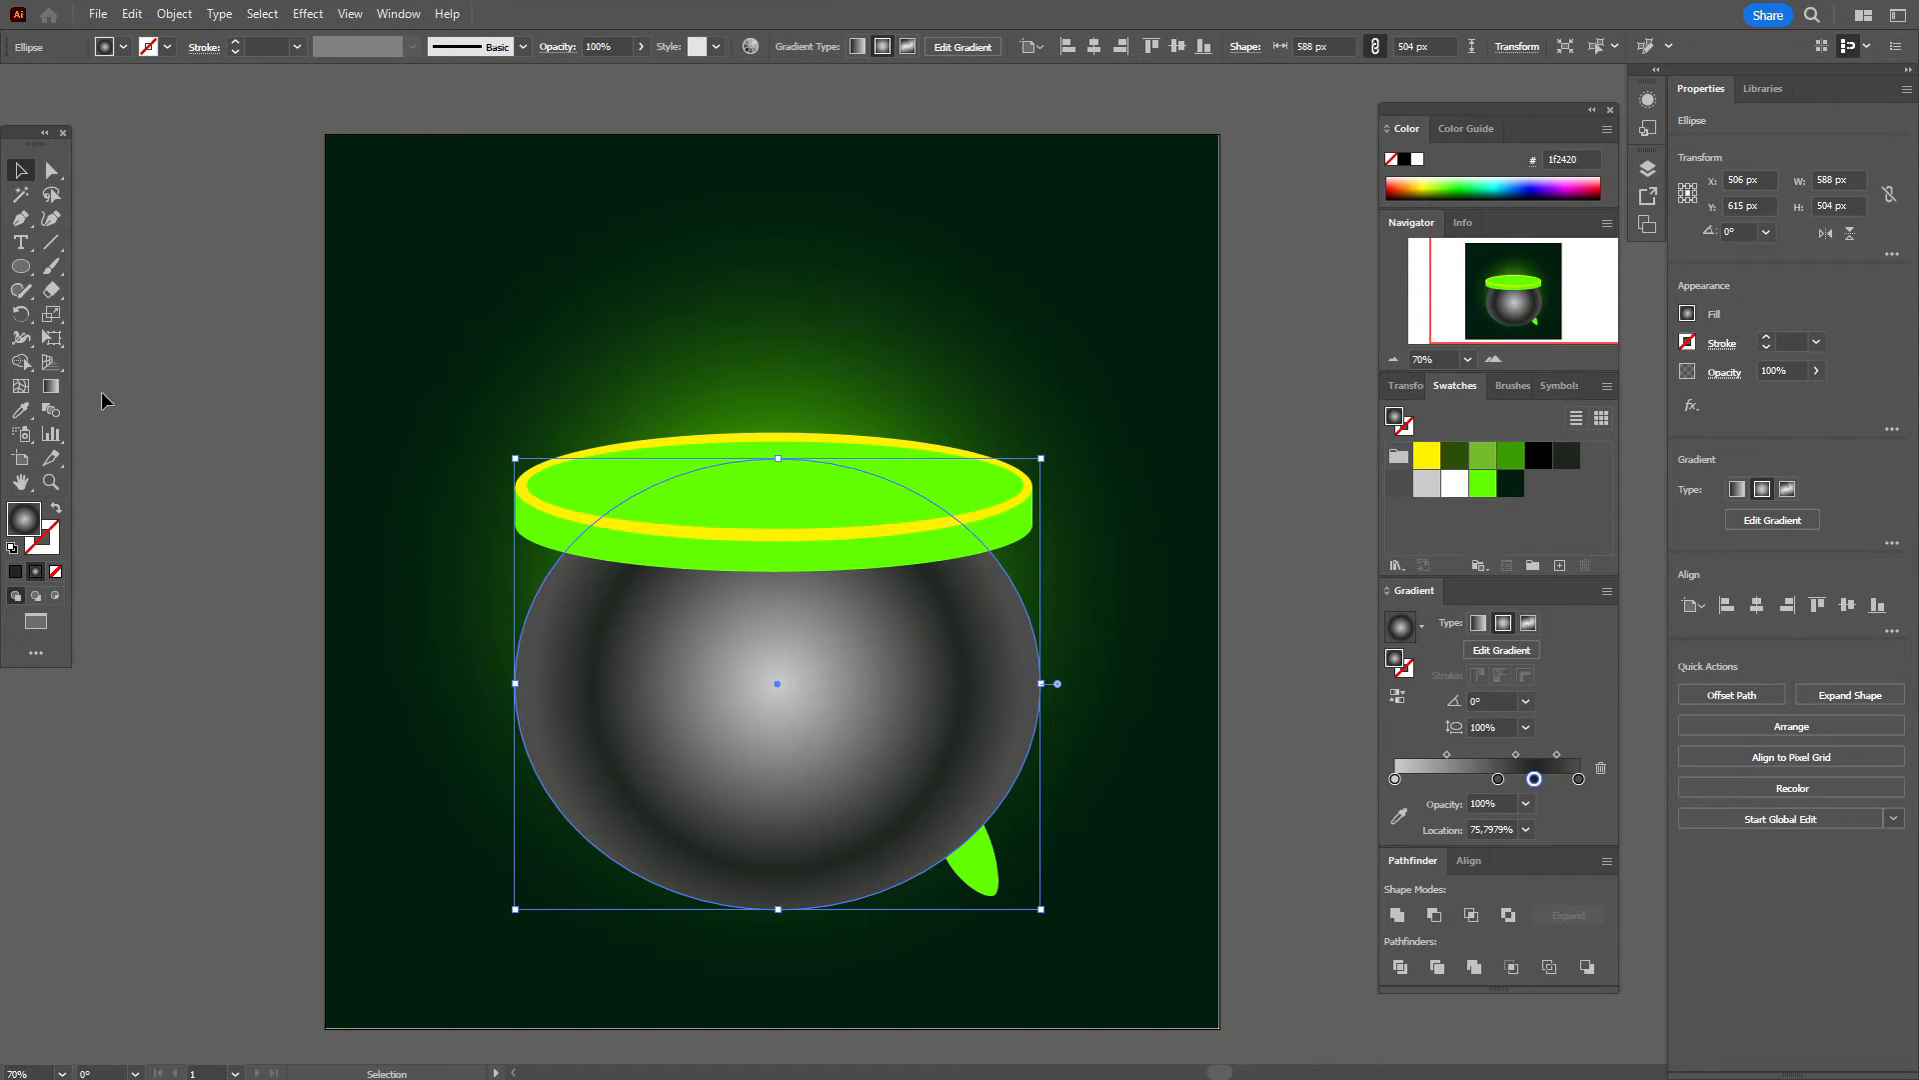
# Step: With the Gradient tool, stretch the body's gradient wider and flatter, and move its highlight up-left
pyautogui.click(50, 386)
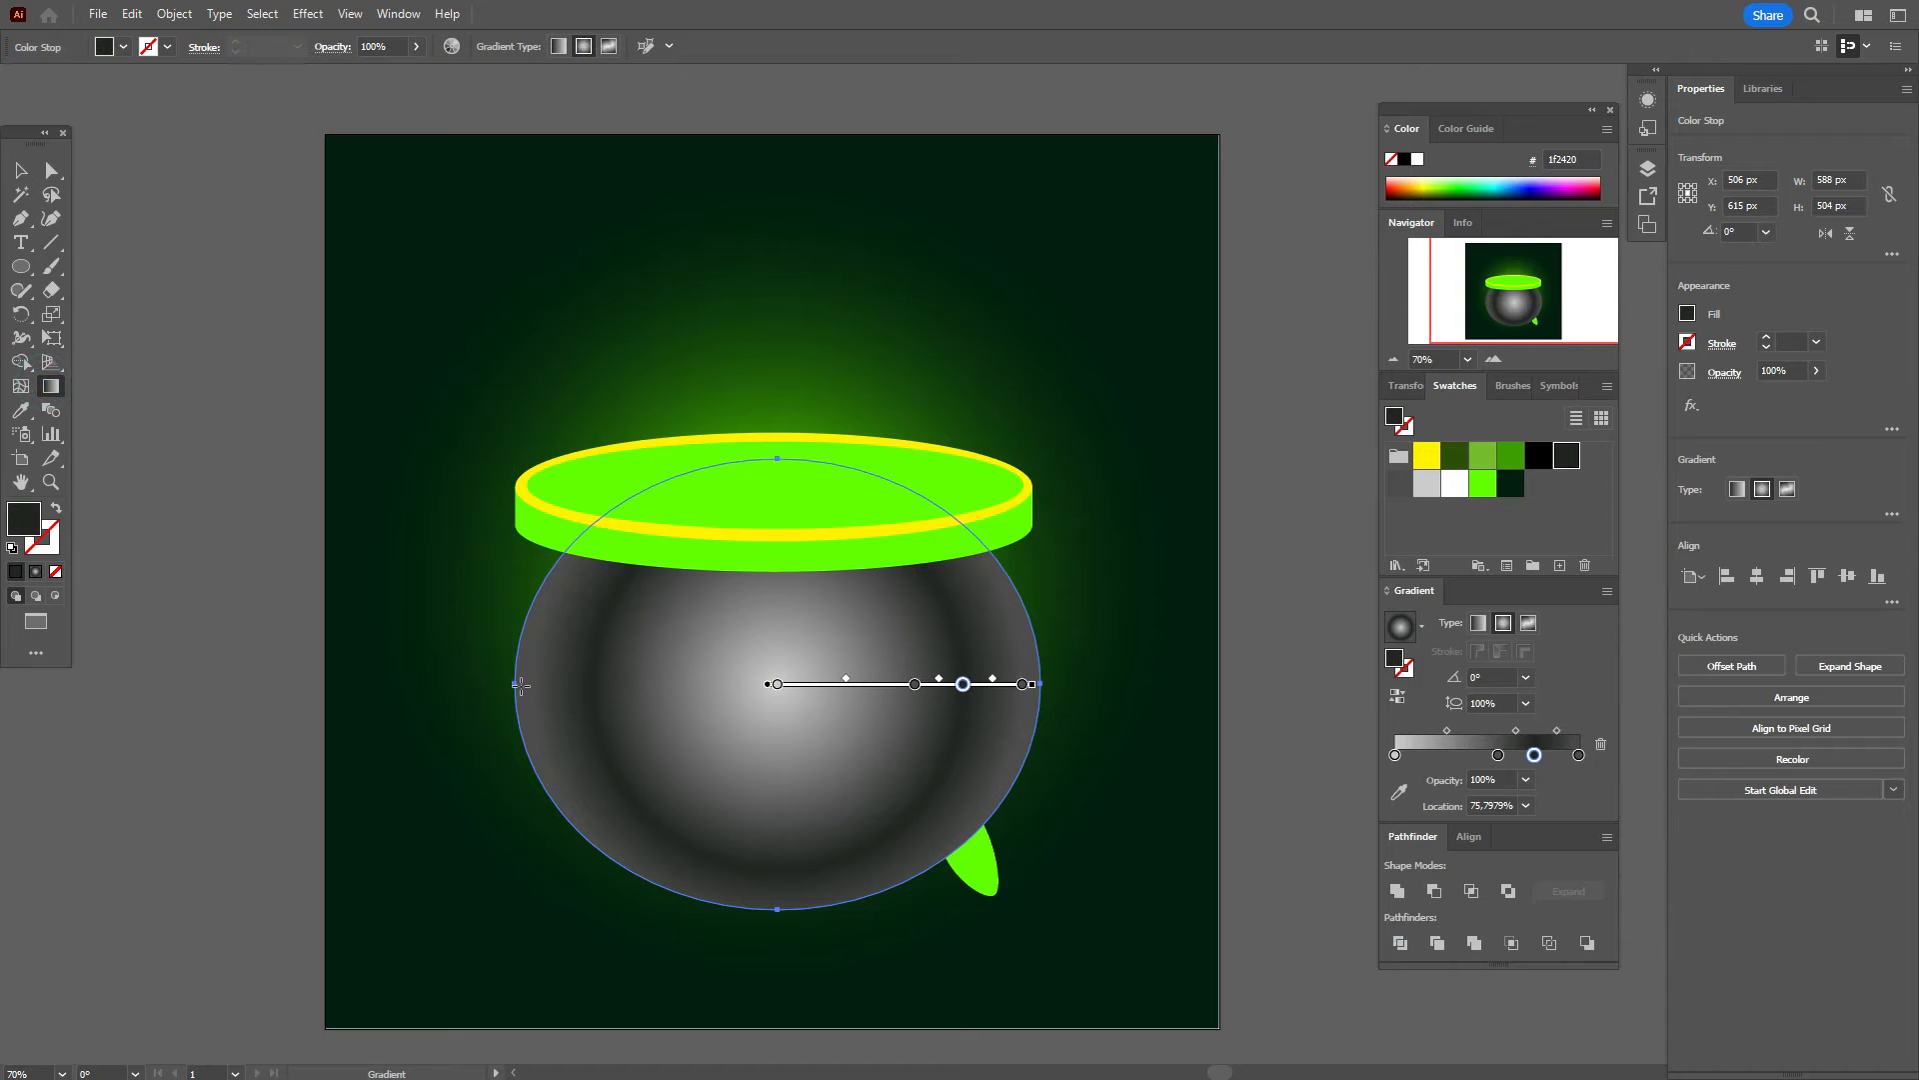
pyautogui.moveTo(517, 684); pyautogui.dragTo(499, 685)
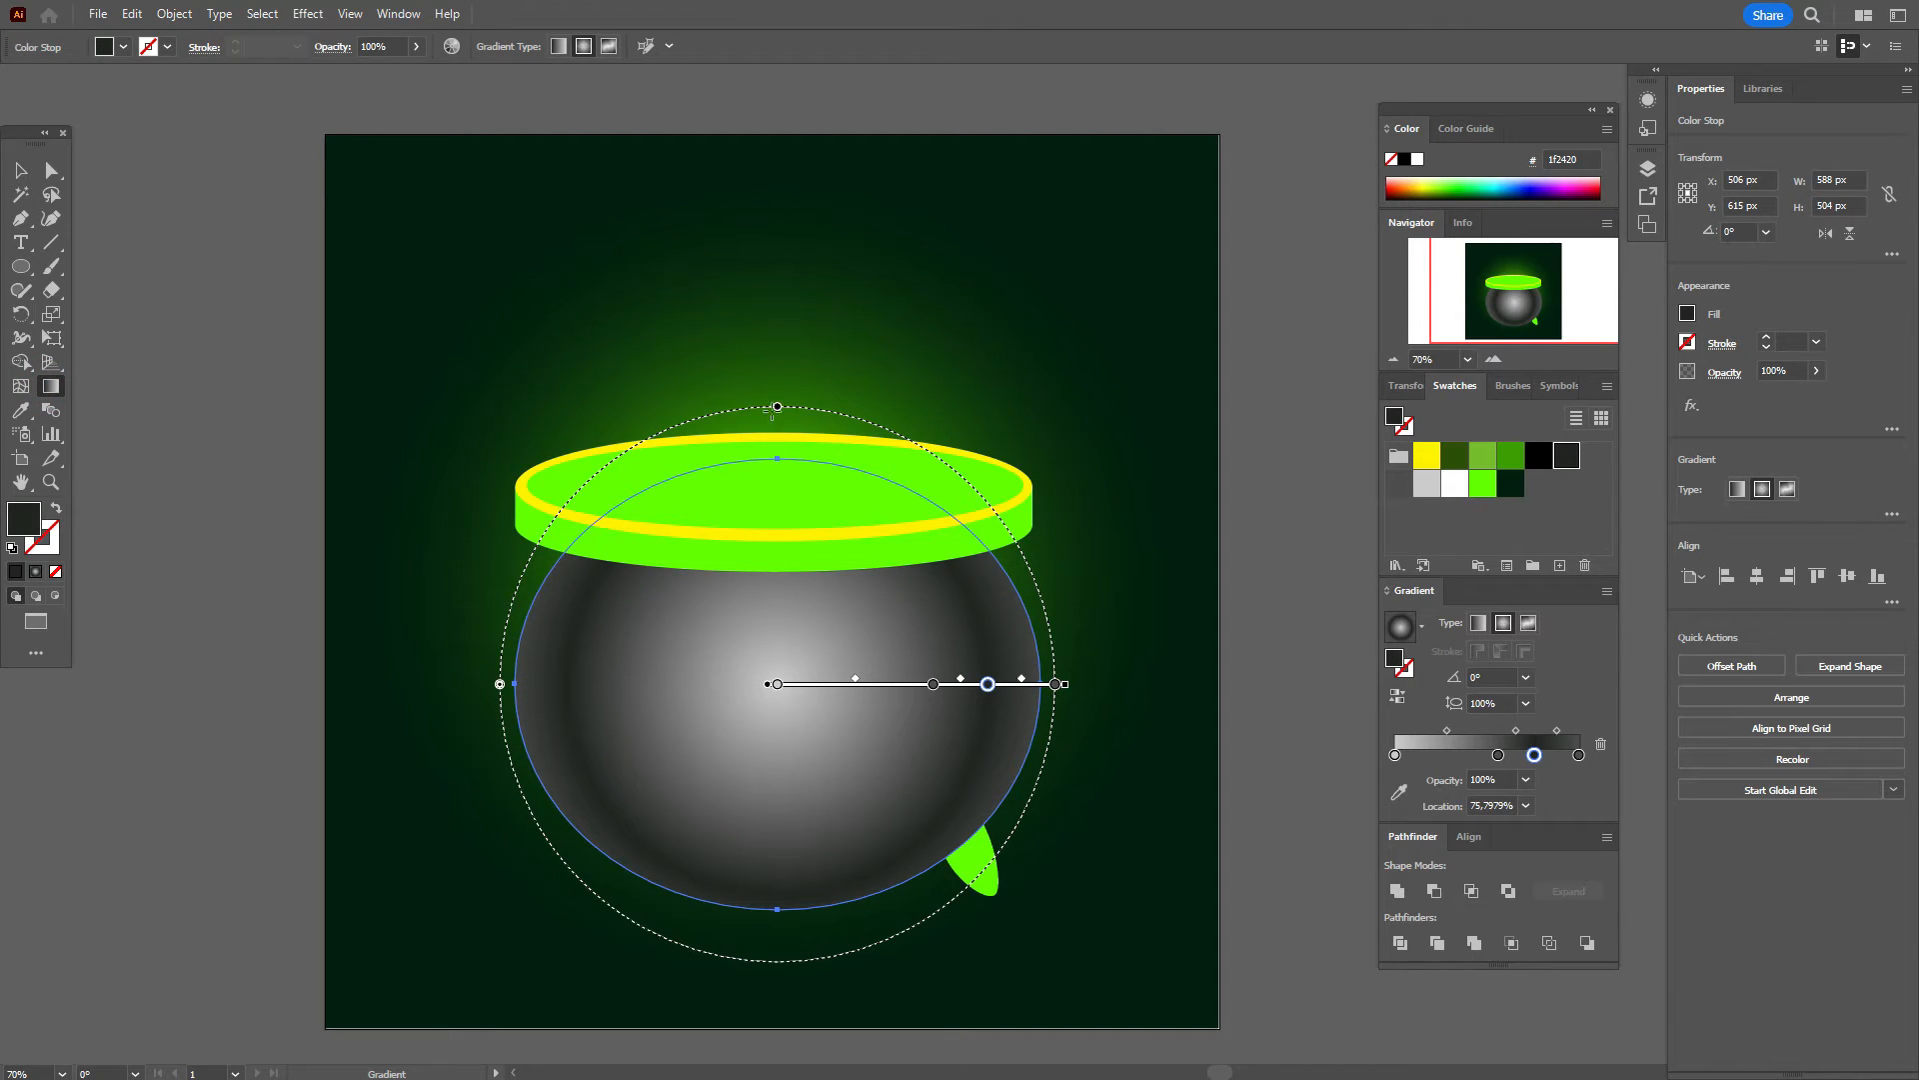
pyautogui.moveTo(778, 408); pyautogui.dragTo(774, 430)
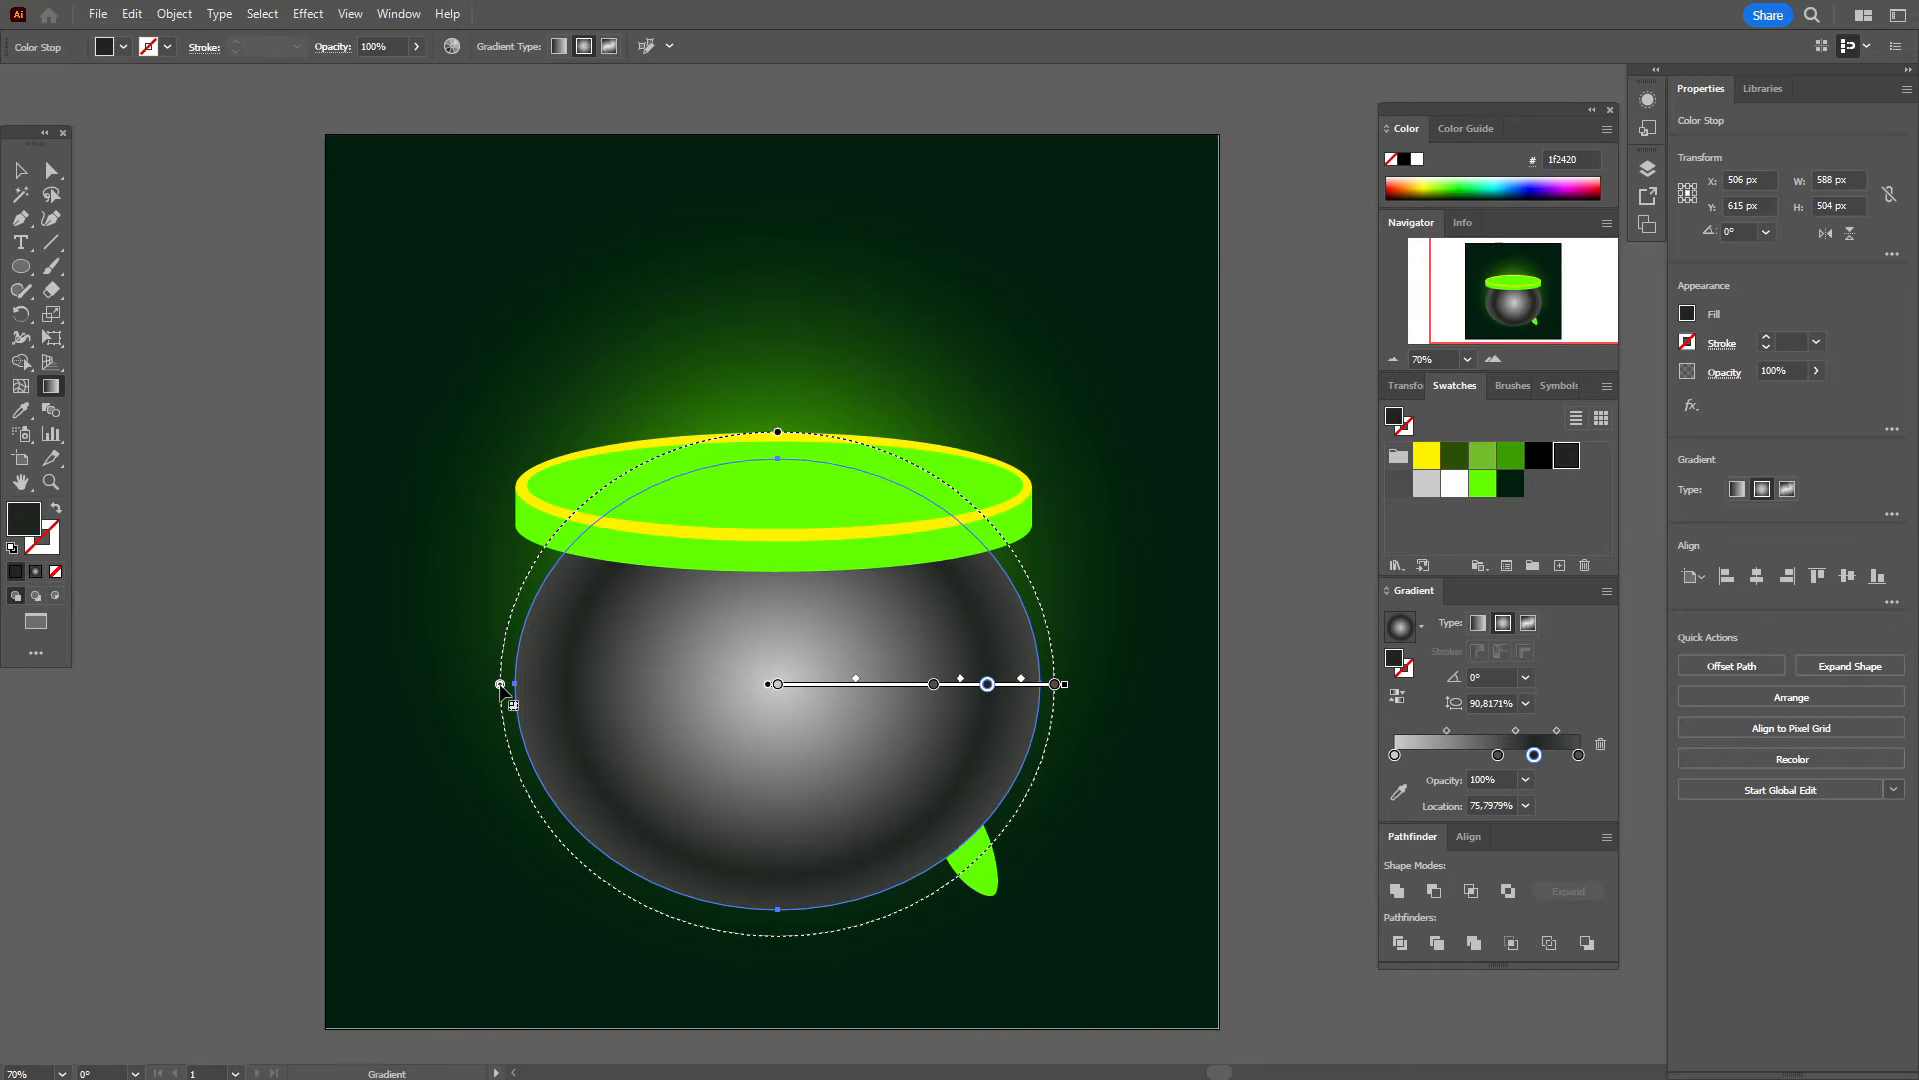
pyautogui.moveTo(500, 683); pyautogui.dragTo(485, 684)
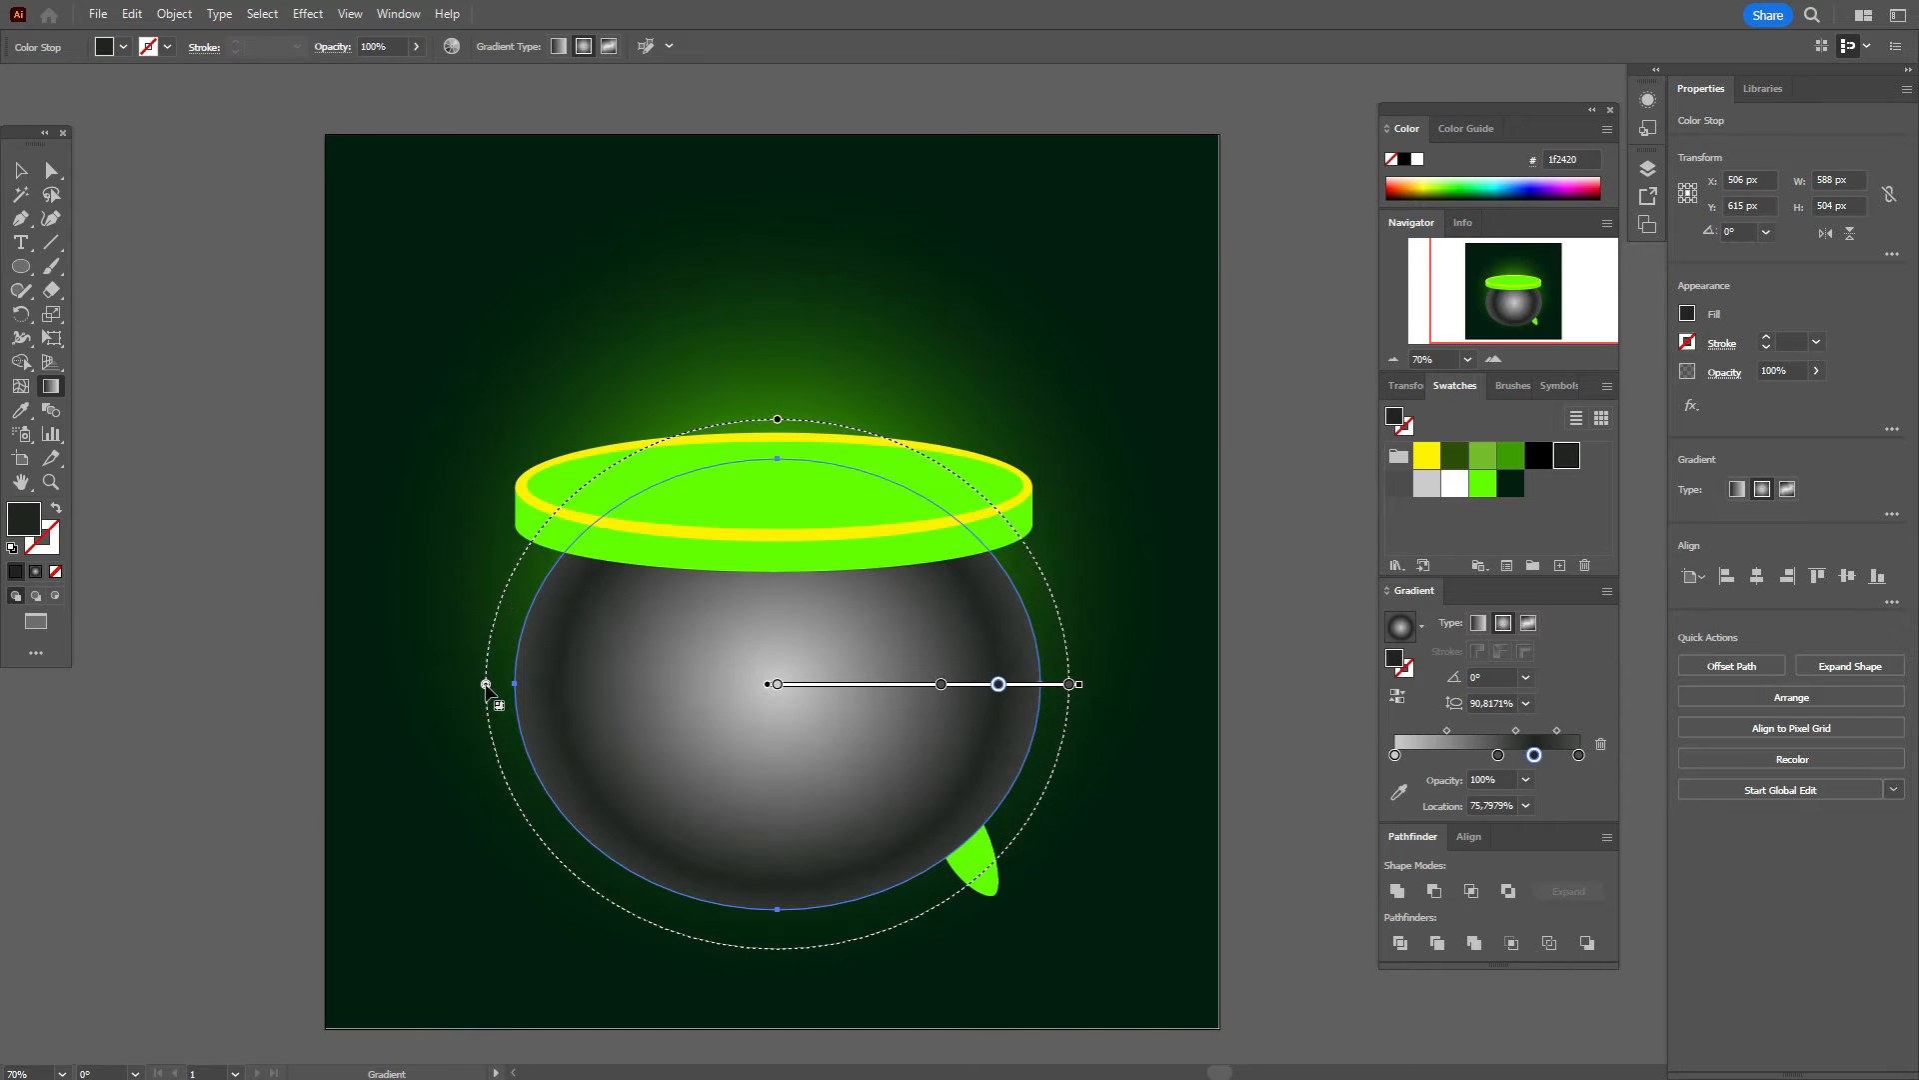
pyautogui.moveTo(778, 419); pyautogui.dragTo(778, 416)
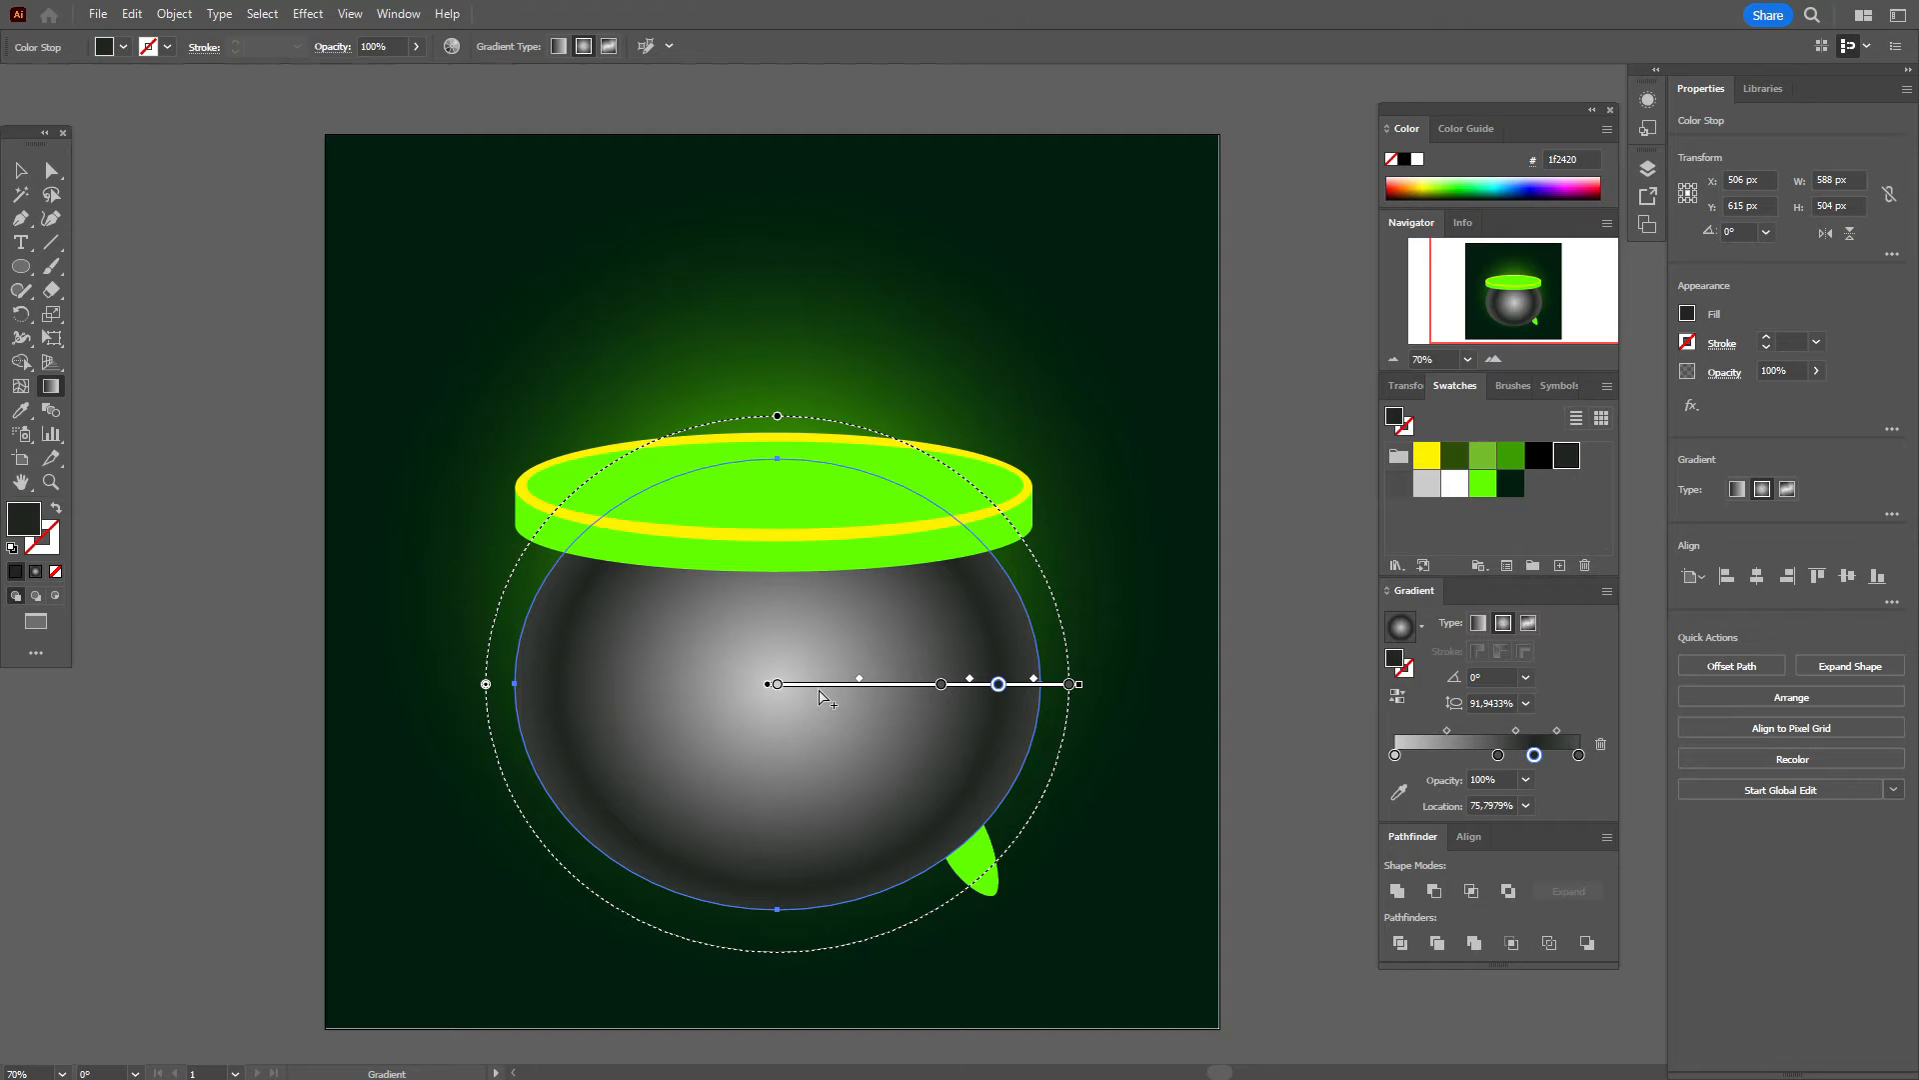
pyautogui.moveTo(821, 696); pyautogui.dragTo(810, 688)
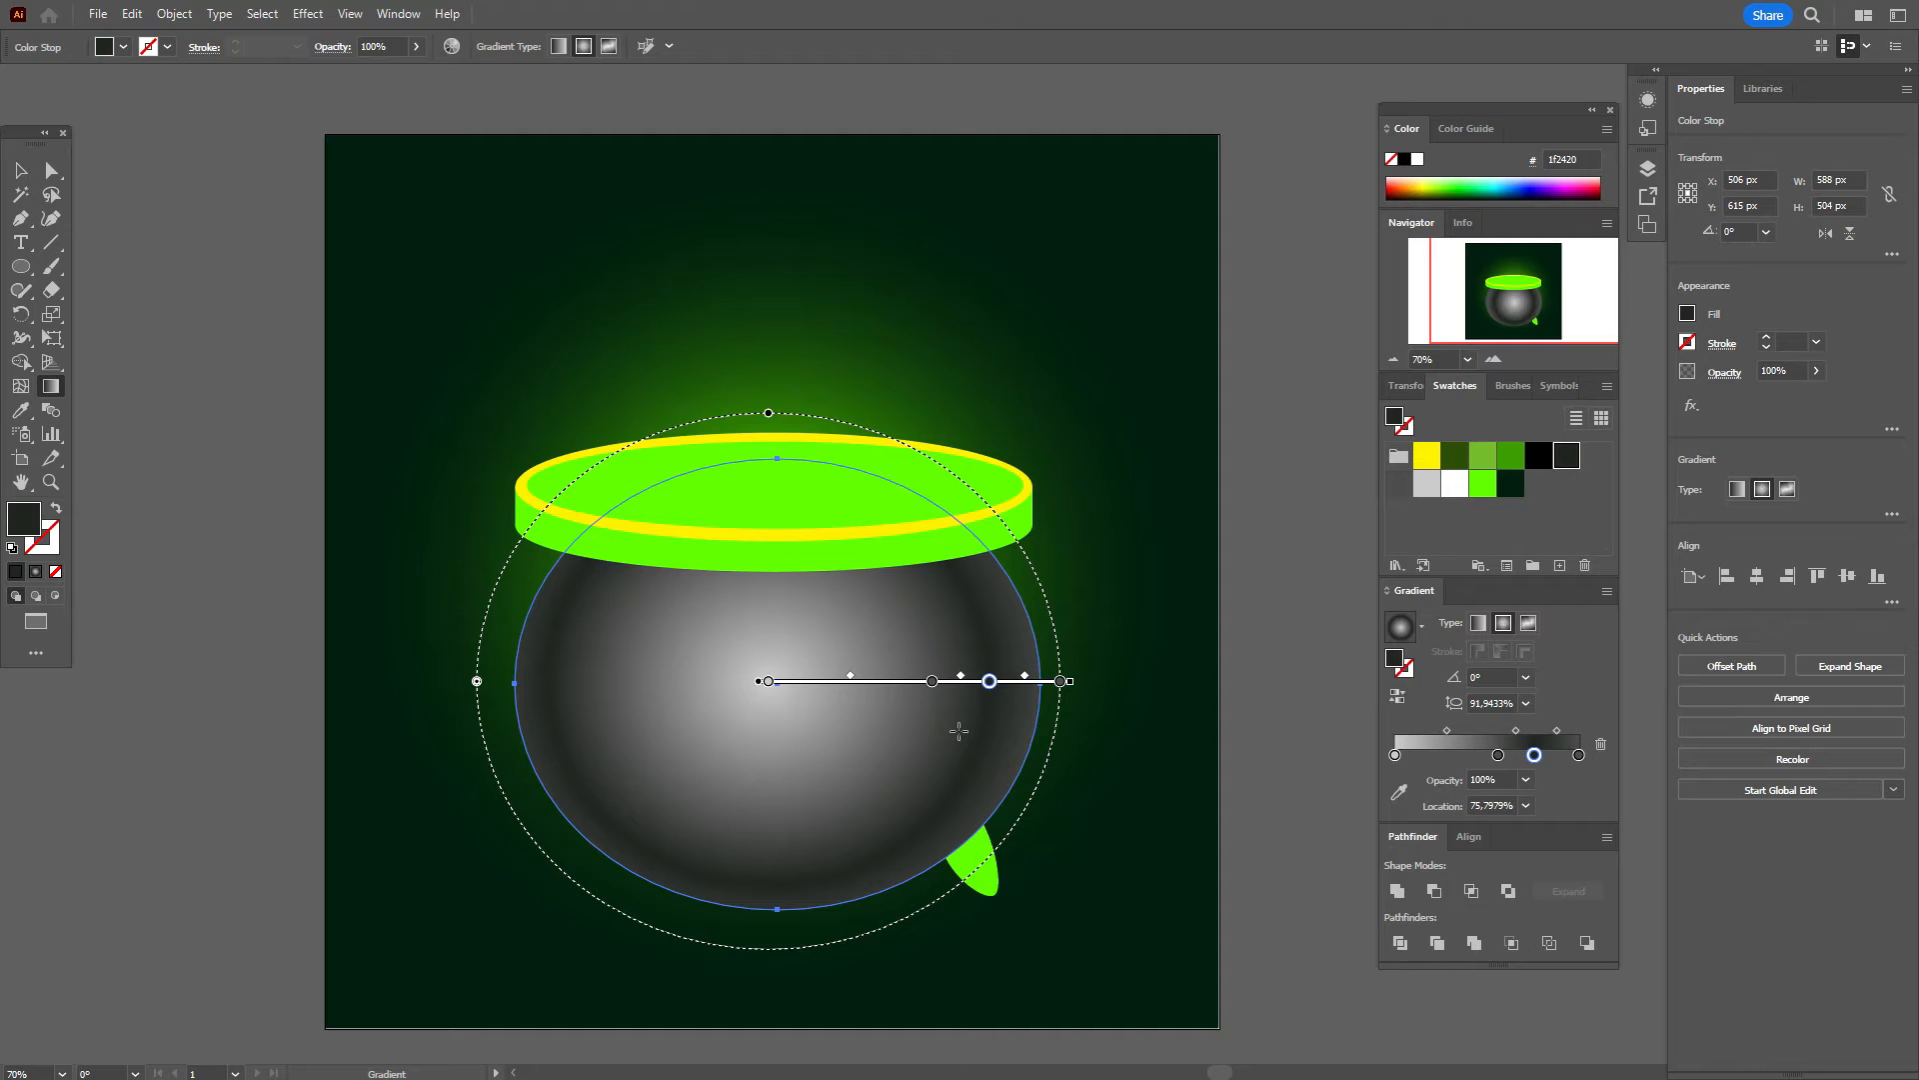
pyautogui.moveTo(912, 687); pyautogui.dragTo(907, 680)
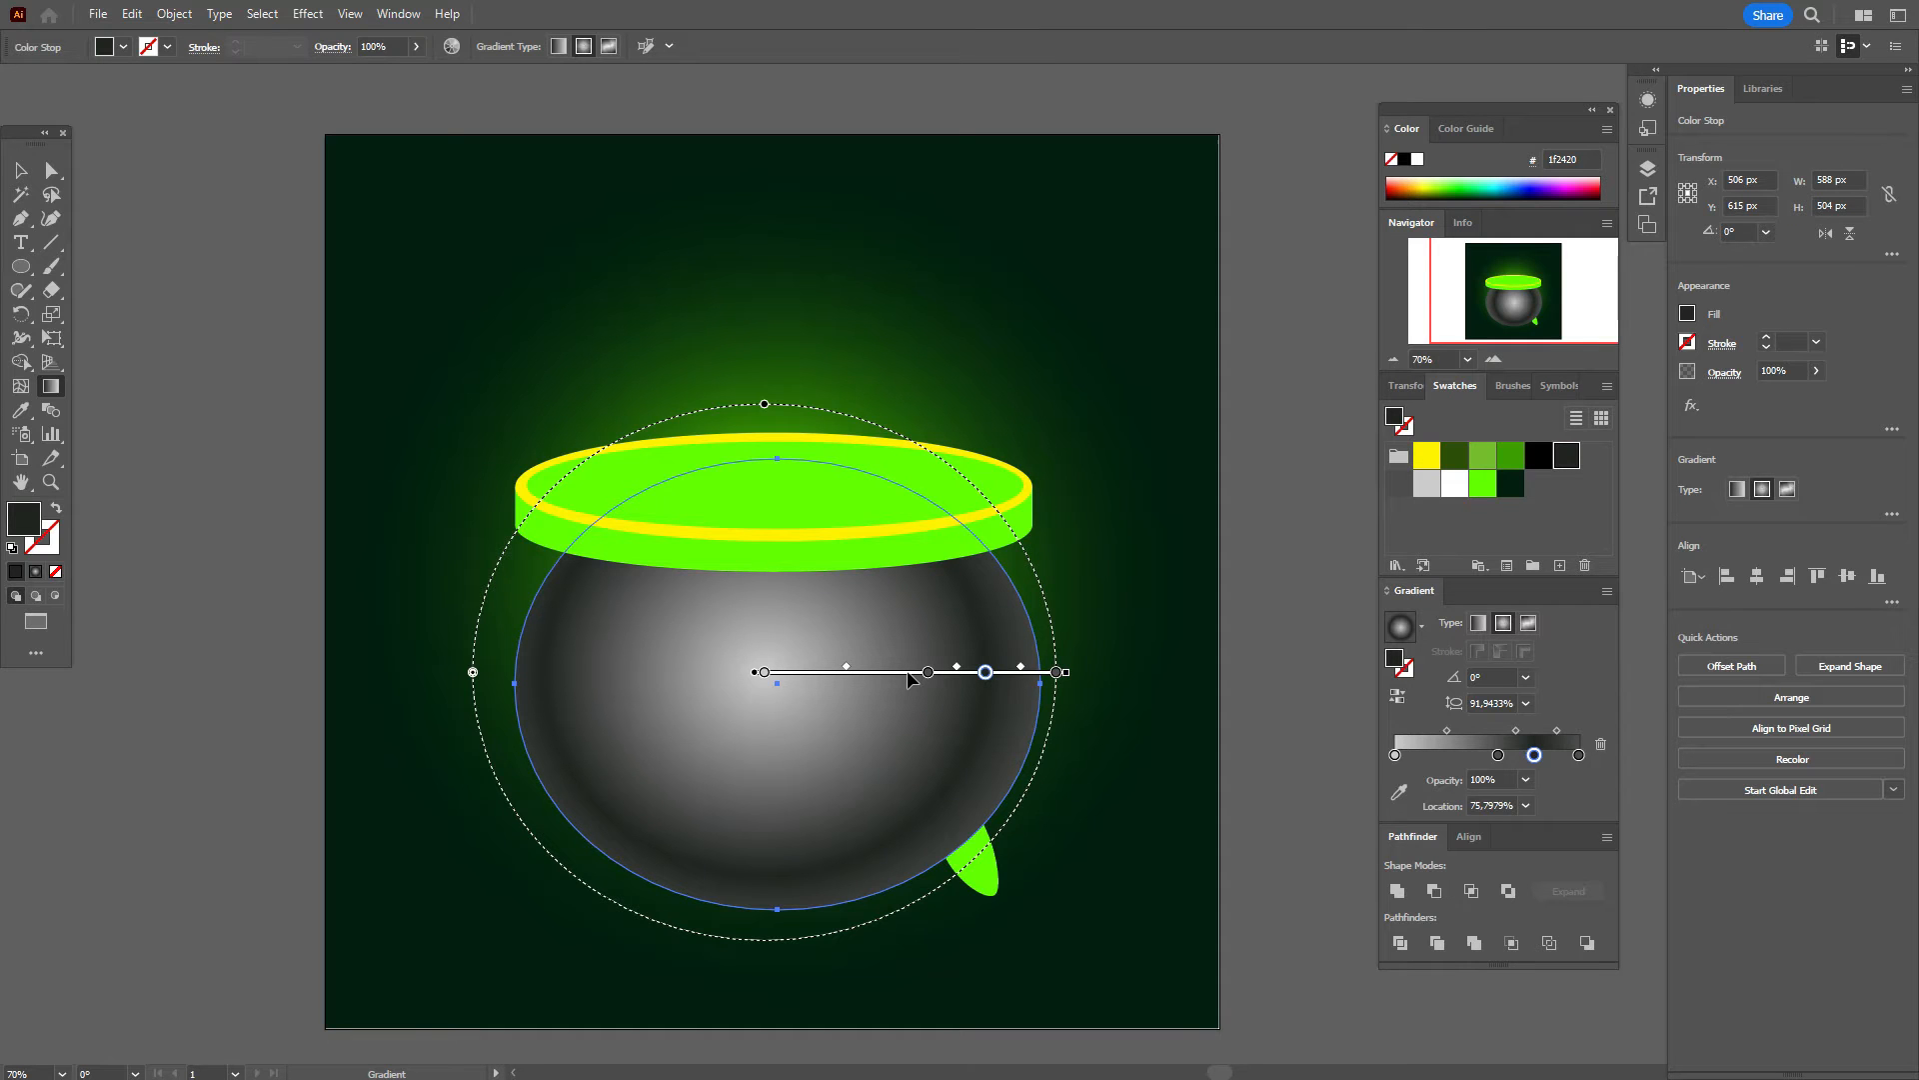
pyautogui.click(20, 170)
pyautogui.click(95, 233)
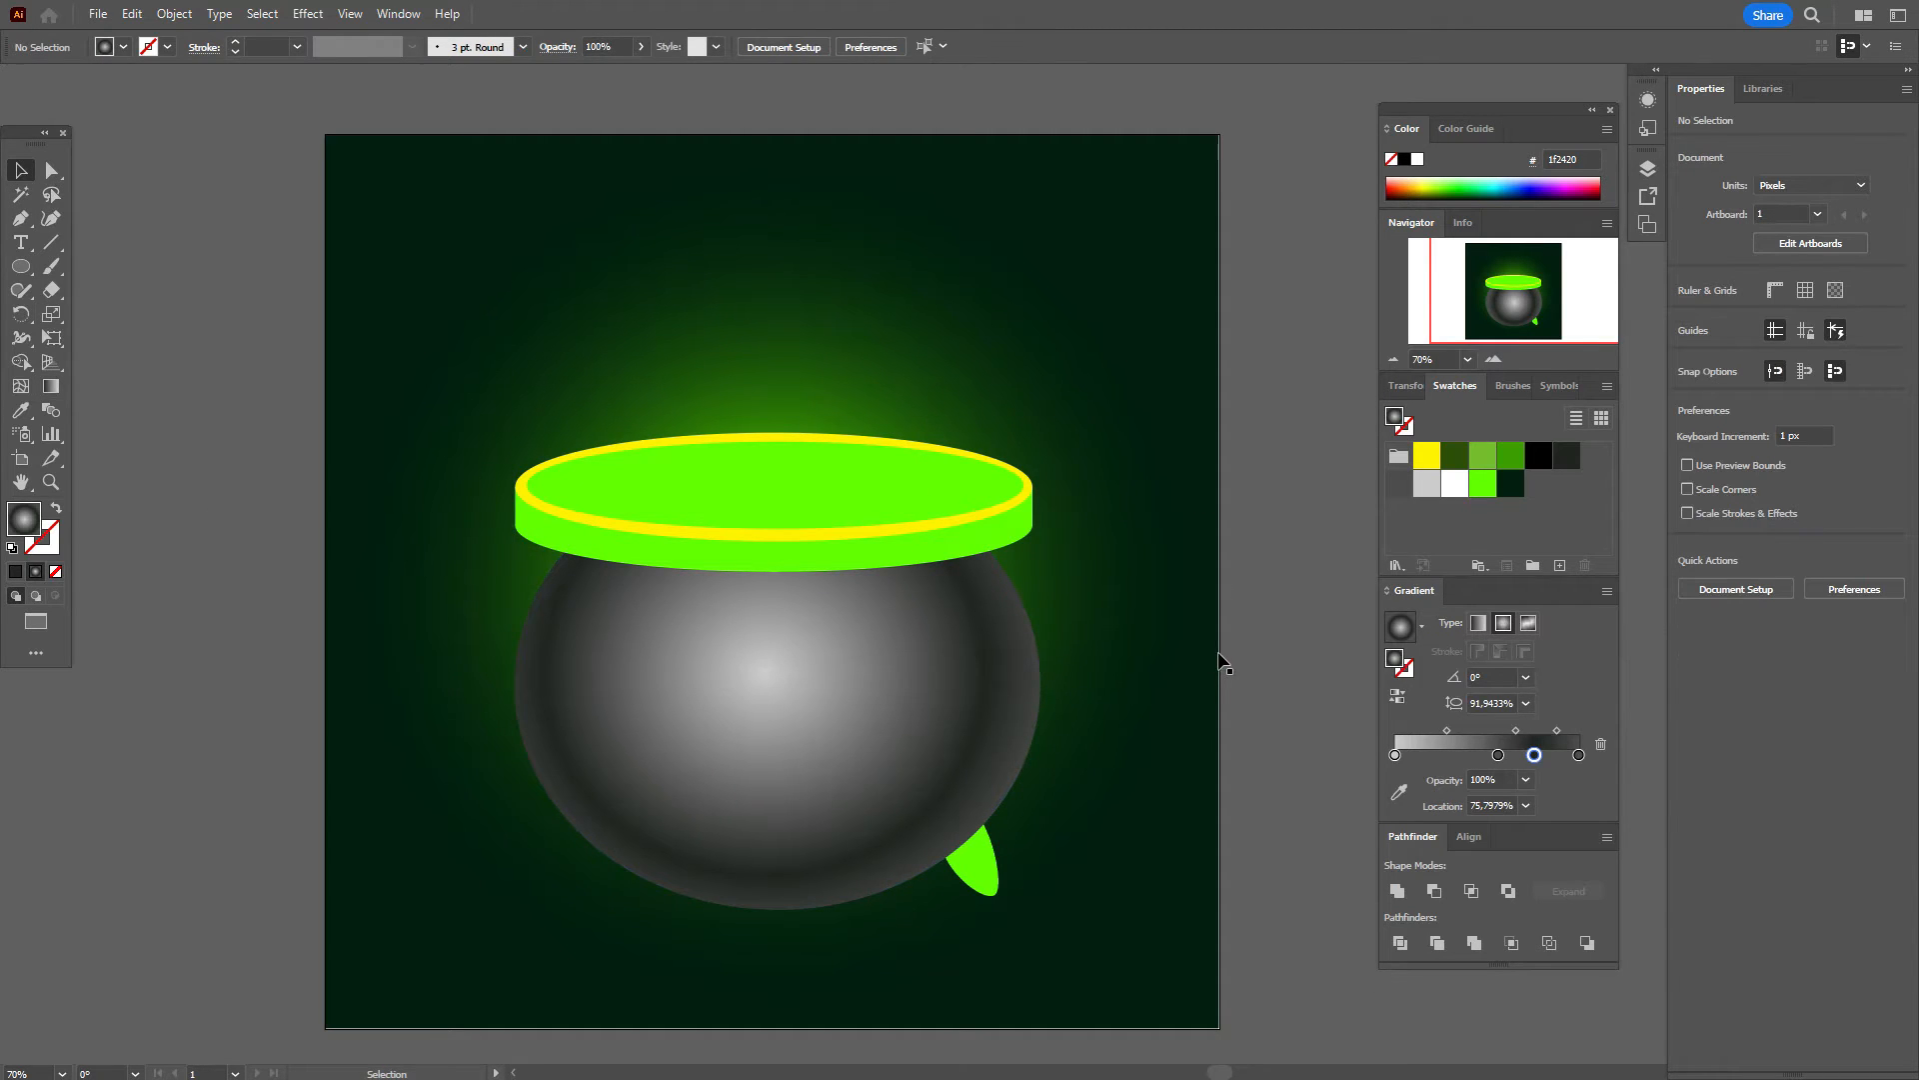
# Step: Copy the pot's grey metal gradient onto the rim band with the Eyedropper
pyautogui.click(1005, 548)
pyautogui.click(20, 410)
pyautogui.click(811, 706)
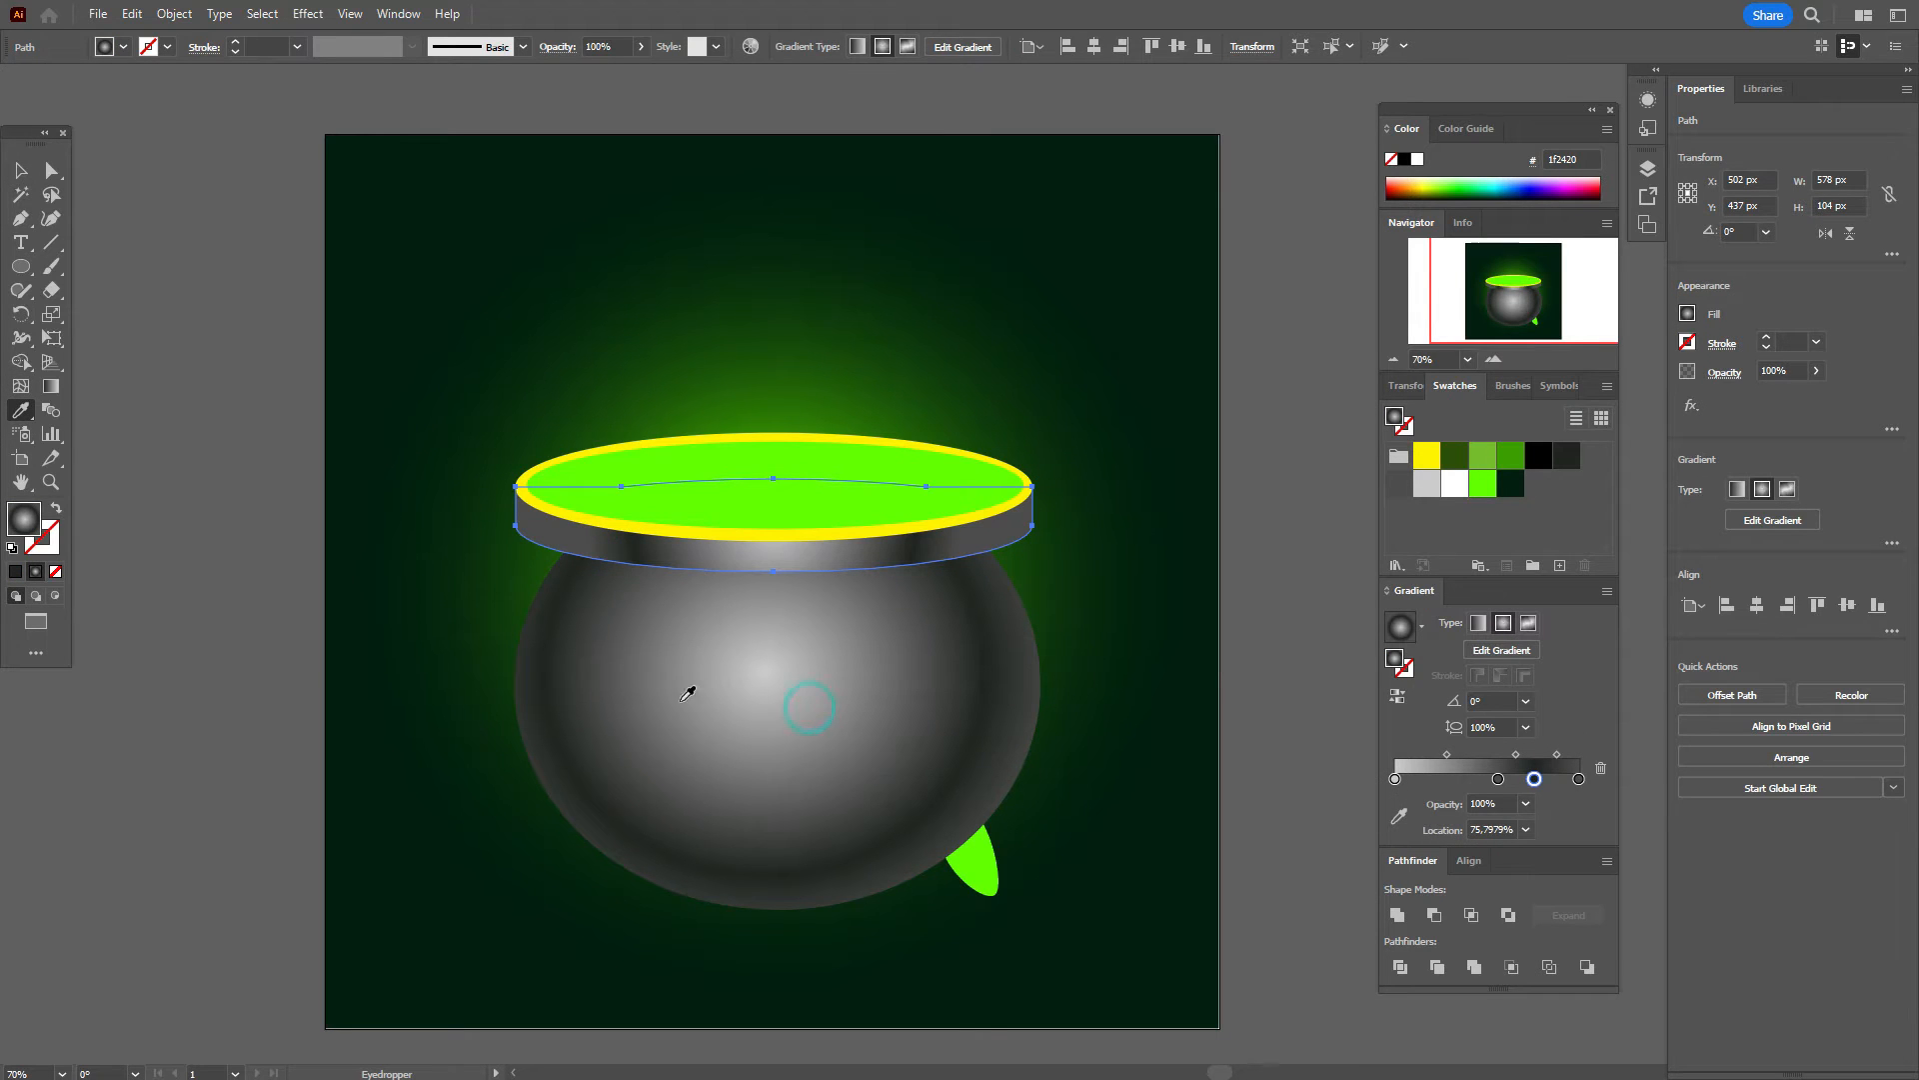
pyautogui.click(20, 170)
pyautogui.click(98, 232)
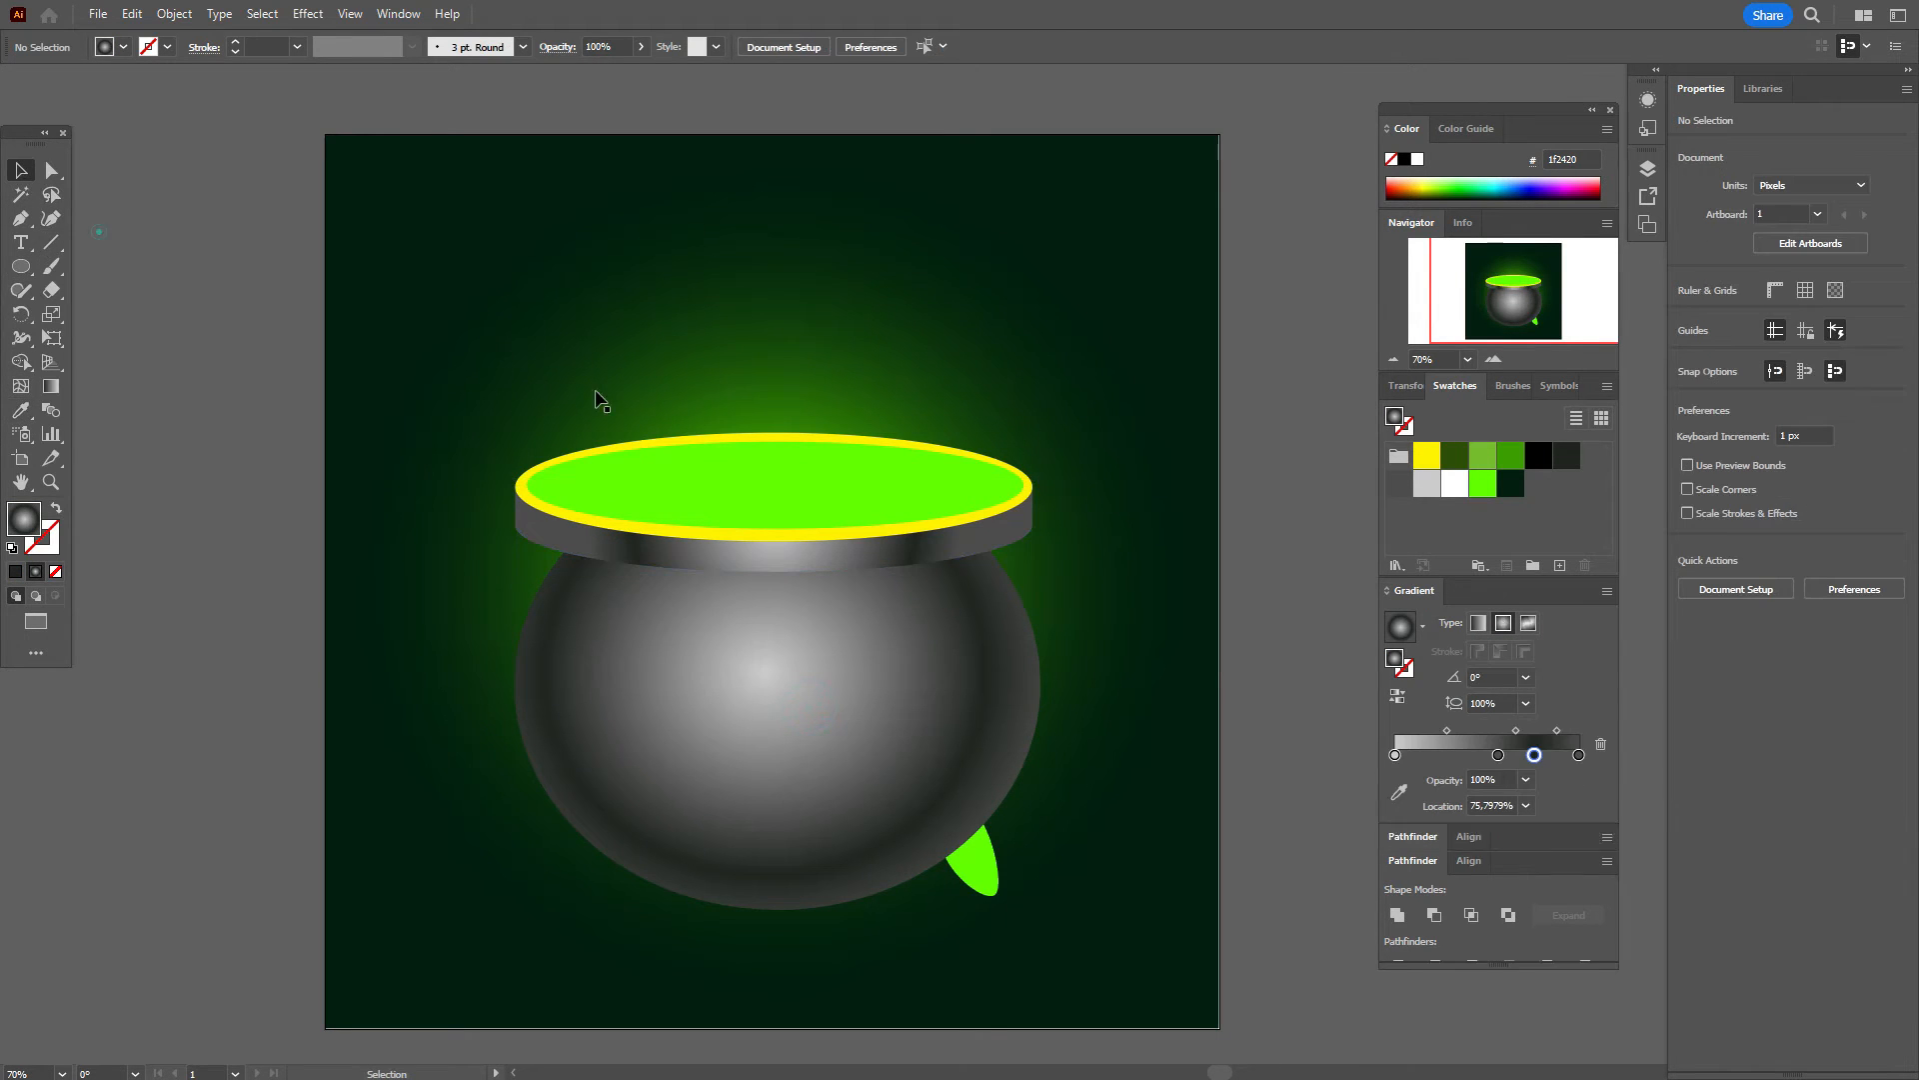
# Step: Give the rim ellipse the grey gradient, make its middle stop green and adjust its midpoint
pyautogui.click(662, 537)
pyautogui.press('i')
pyautogui.click(774, 720)
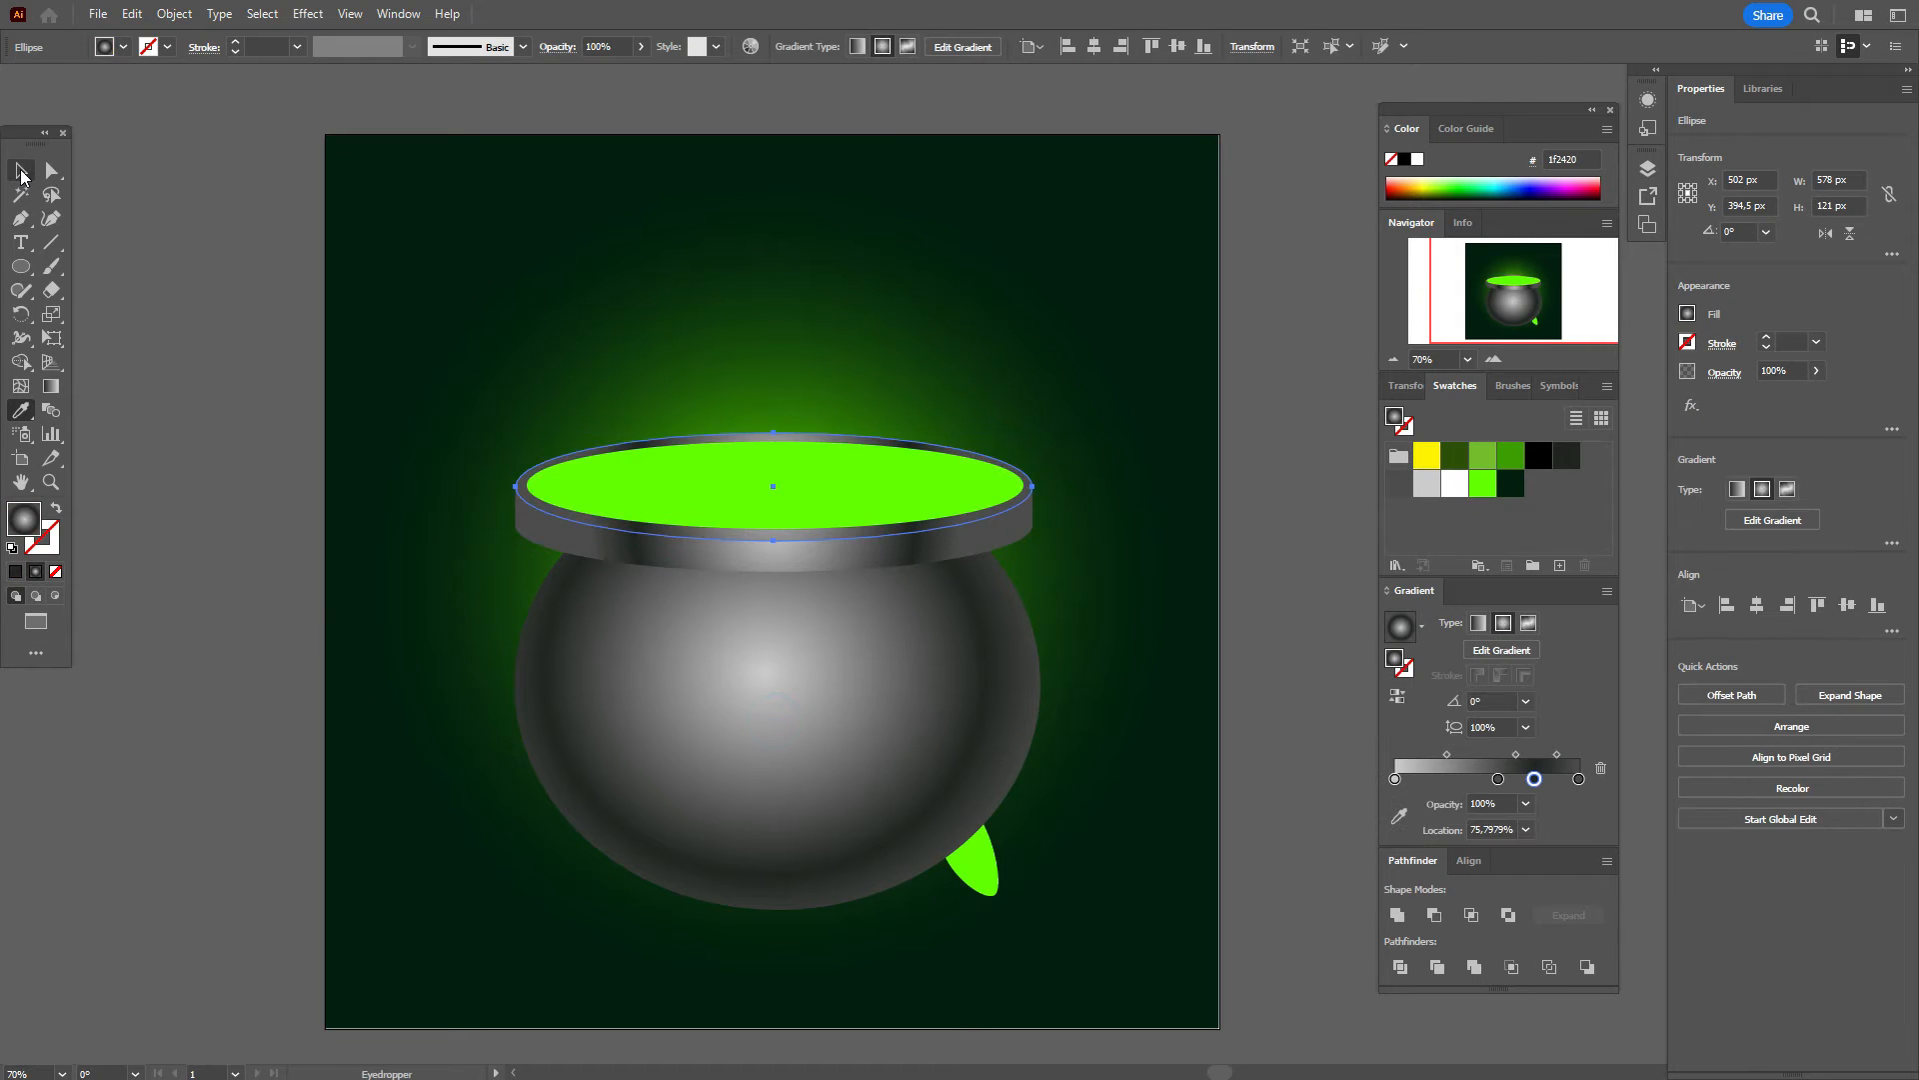
pyautogui.click(20, 170)
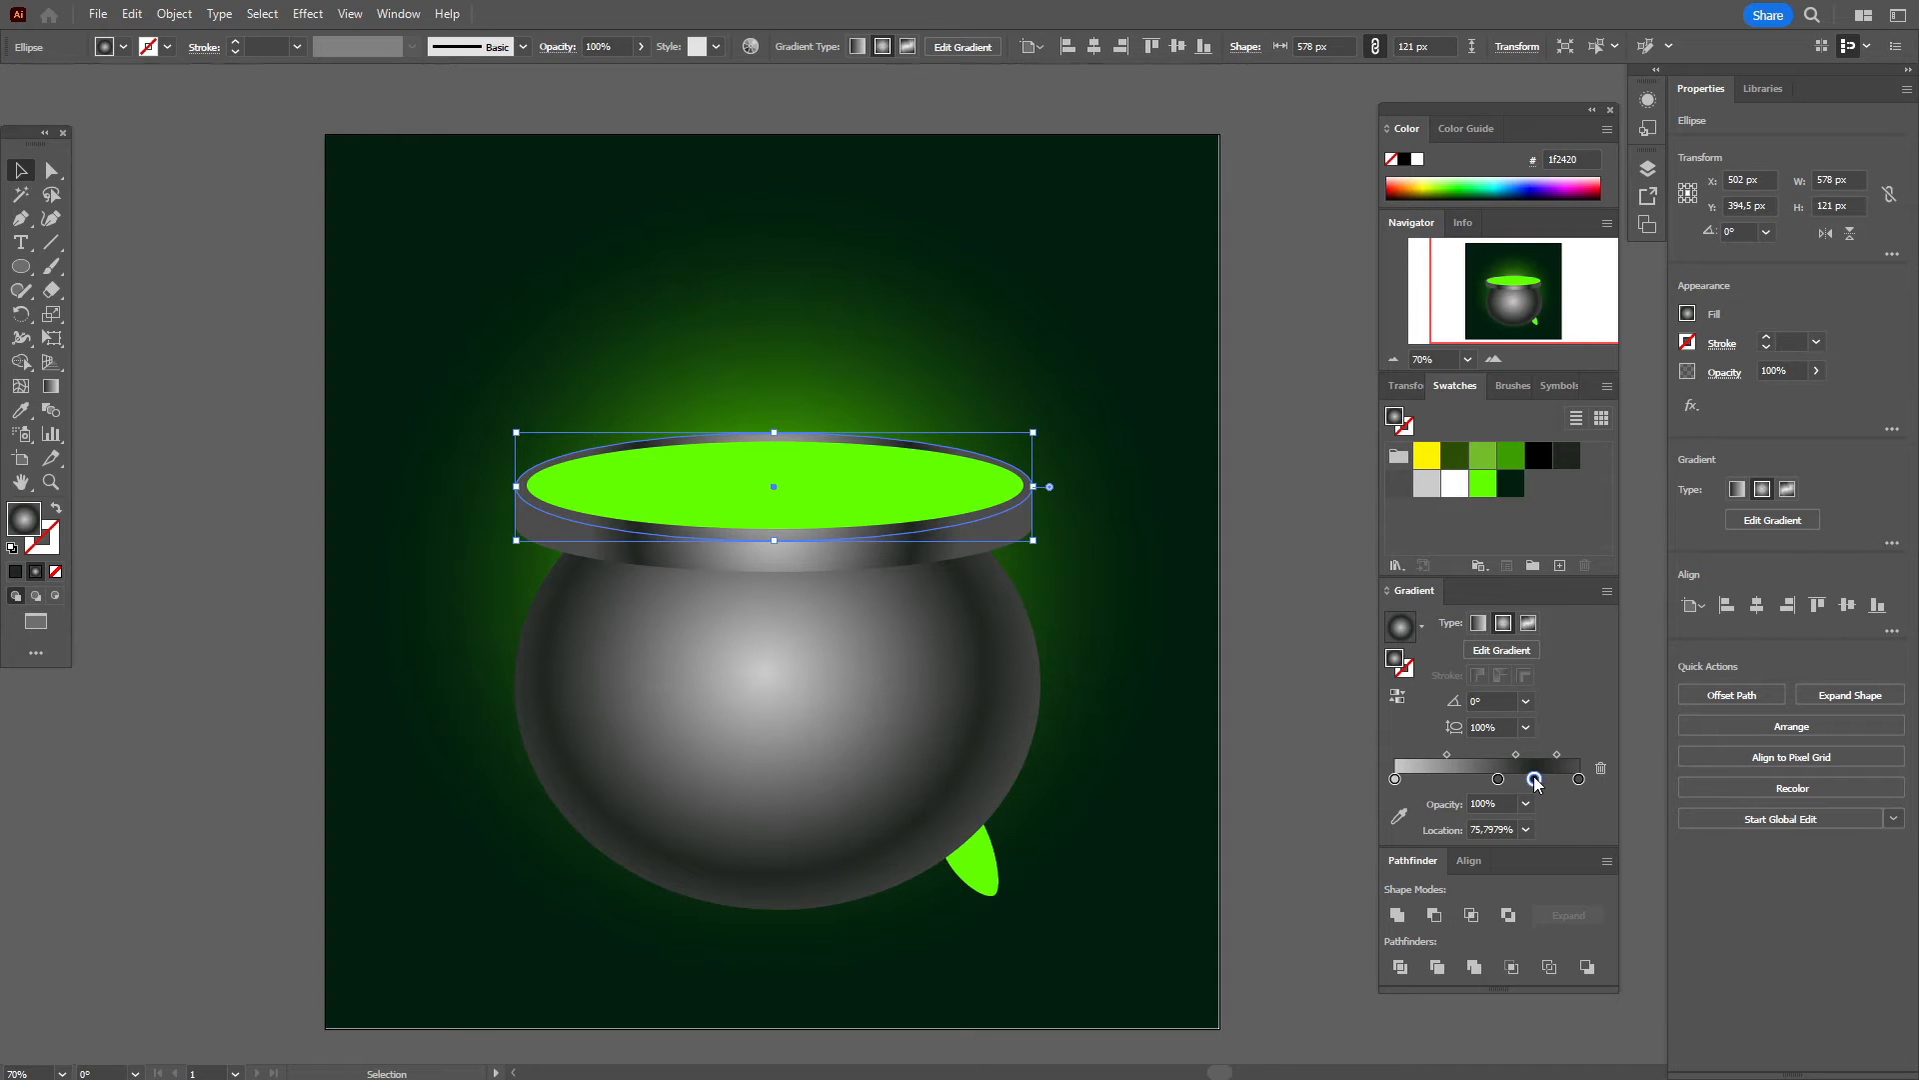
pyautogui.moveTo(1510, 456); pyautogui.dragTo(1499, 780)
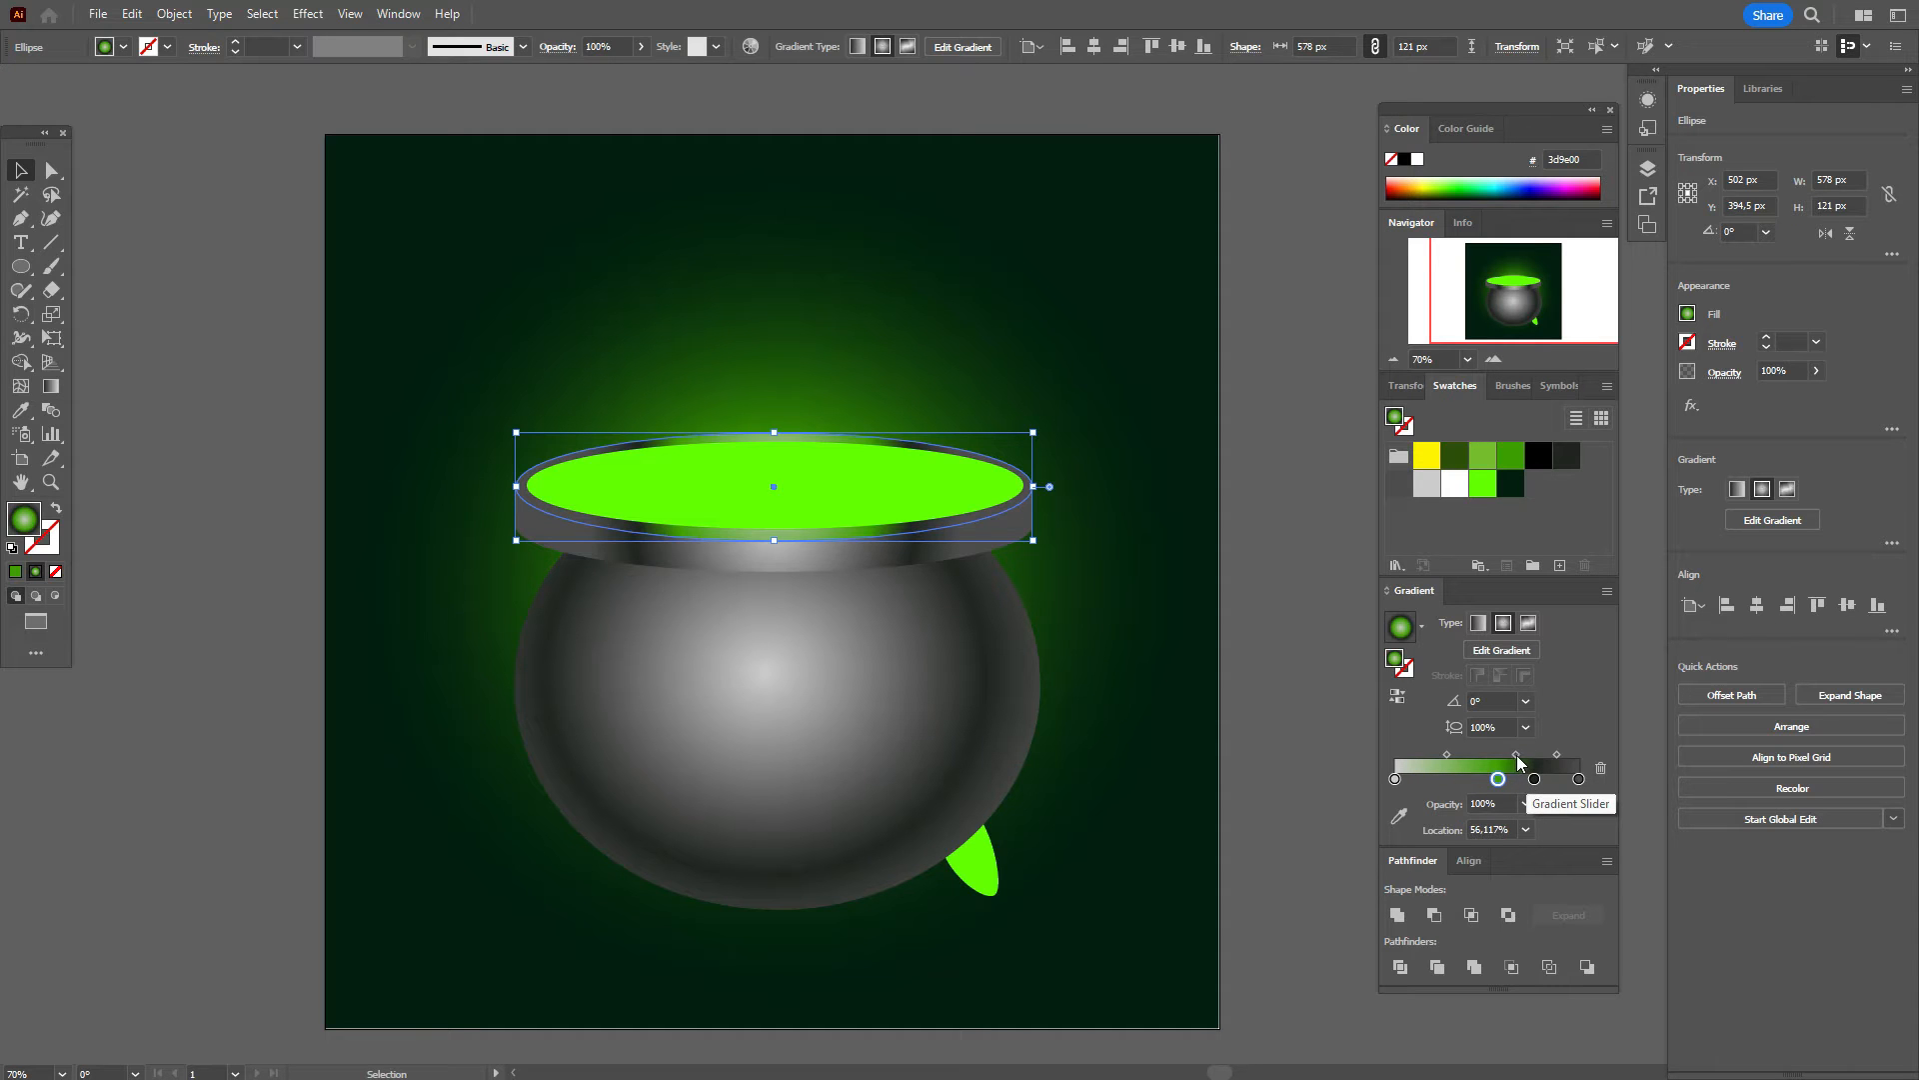
pyautogui.moveTo(1516, 762); pyautogui.dragTo(1490, 781)
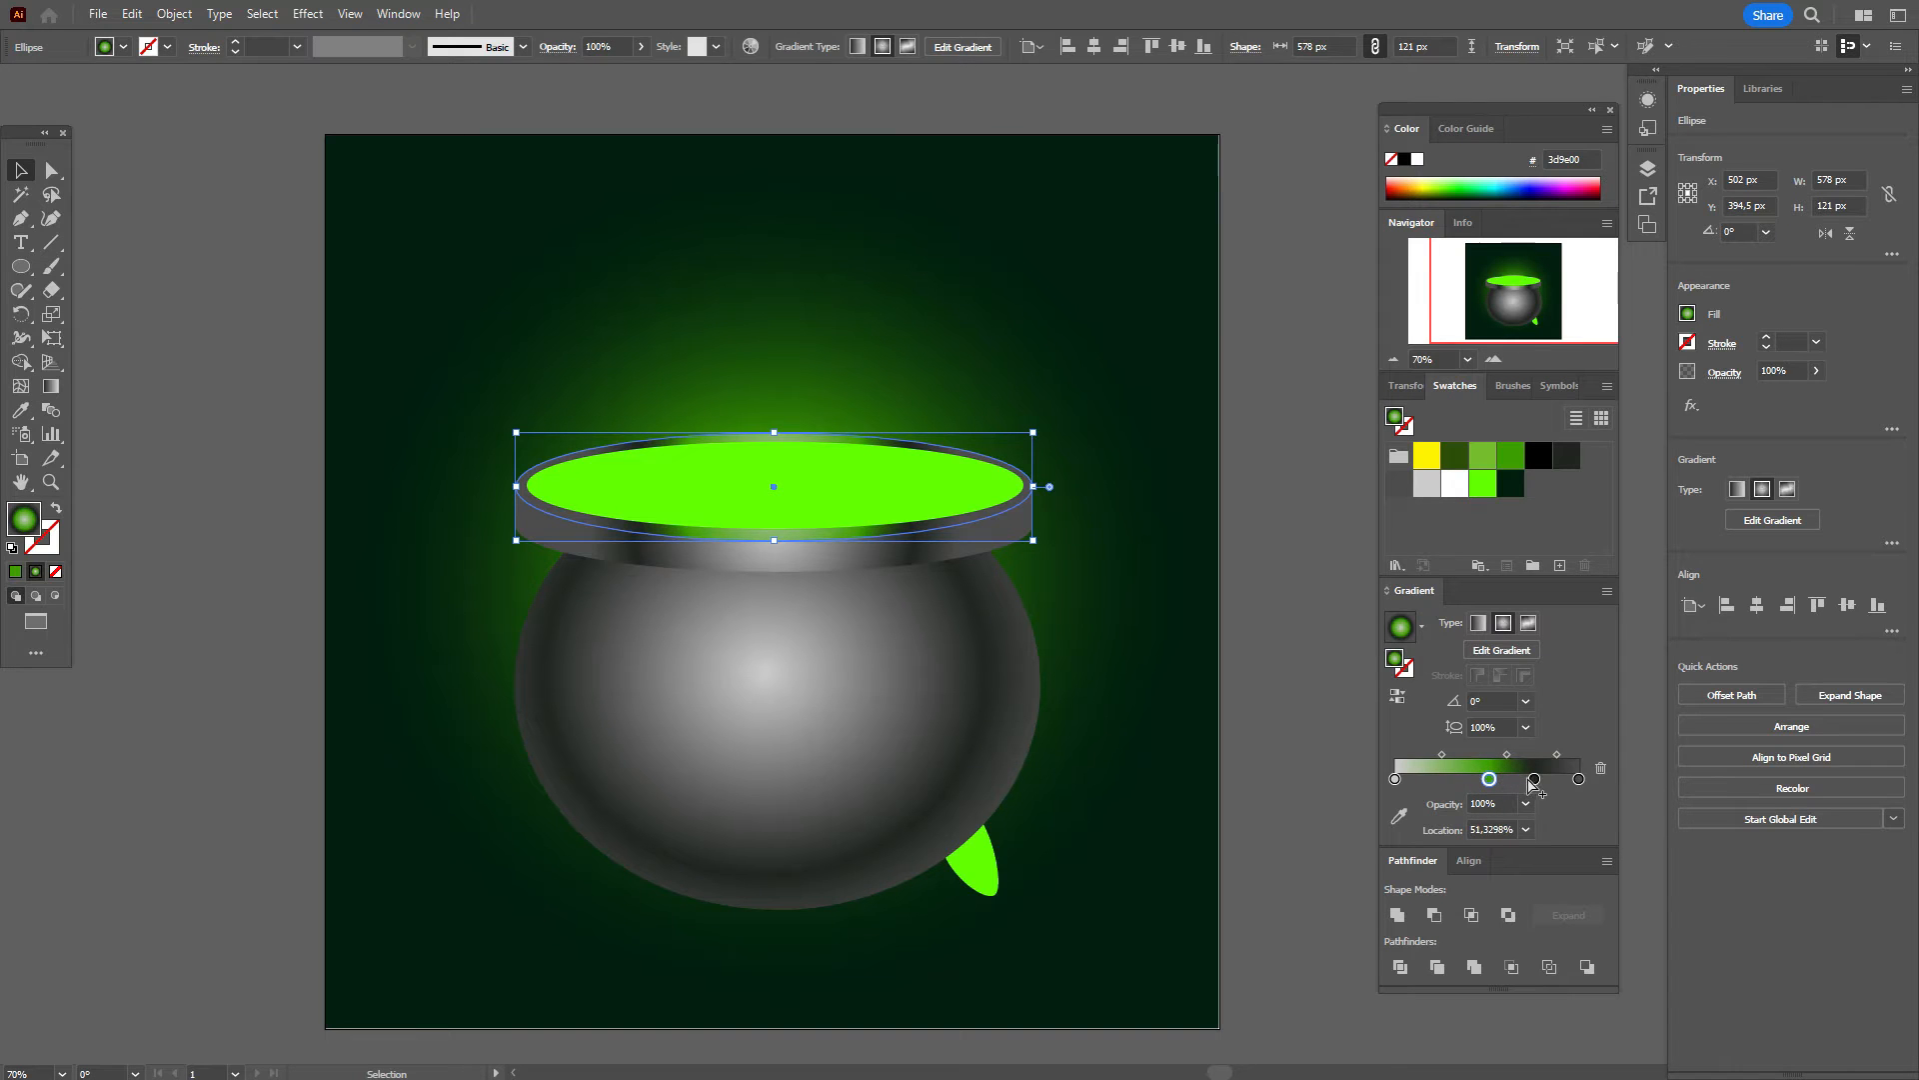
pyautogui.moveTo(1490, 781); pyautogui.dragTo(1507, 758)
pyautogui.click(1499, 757)
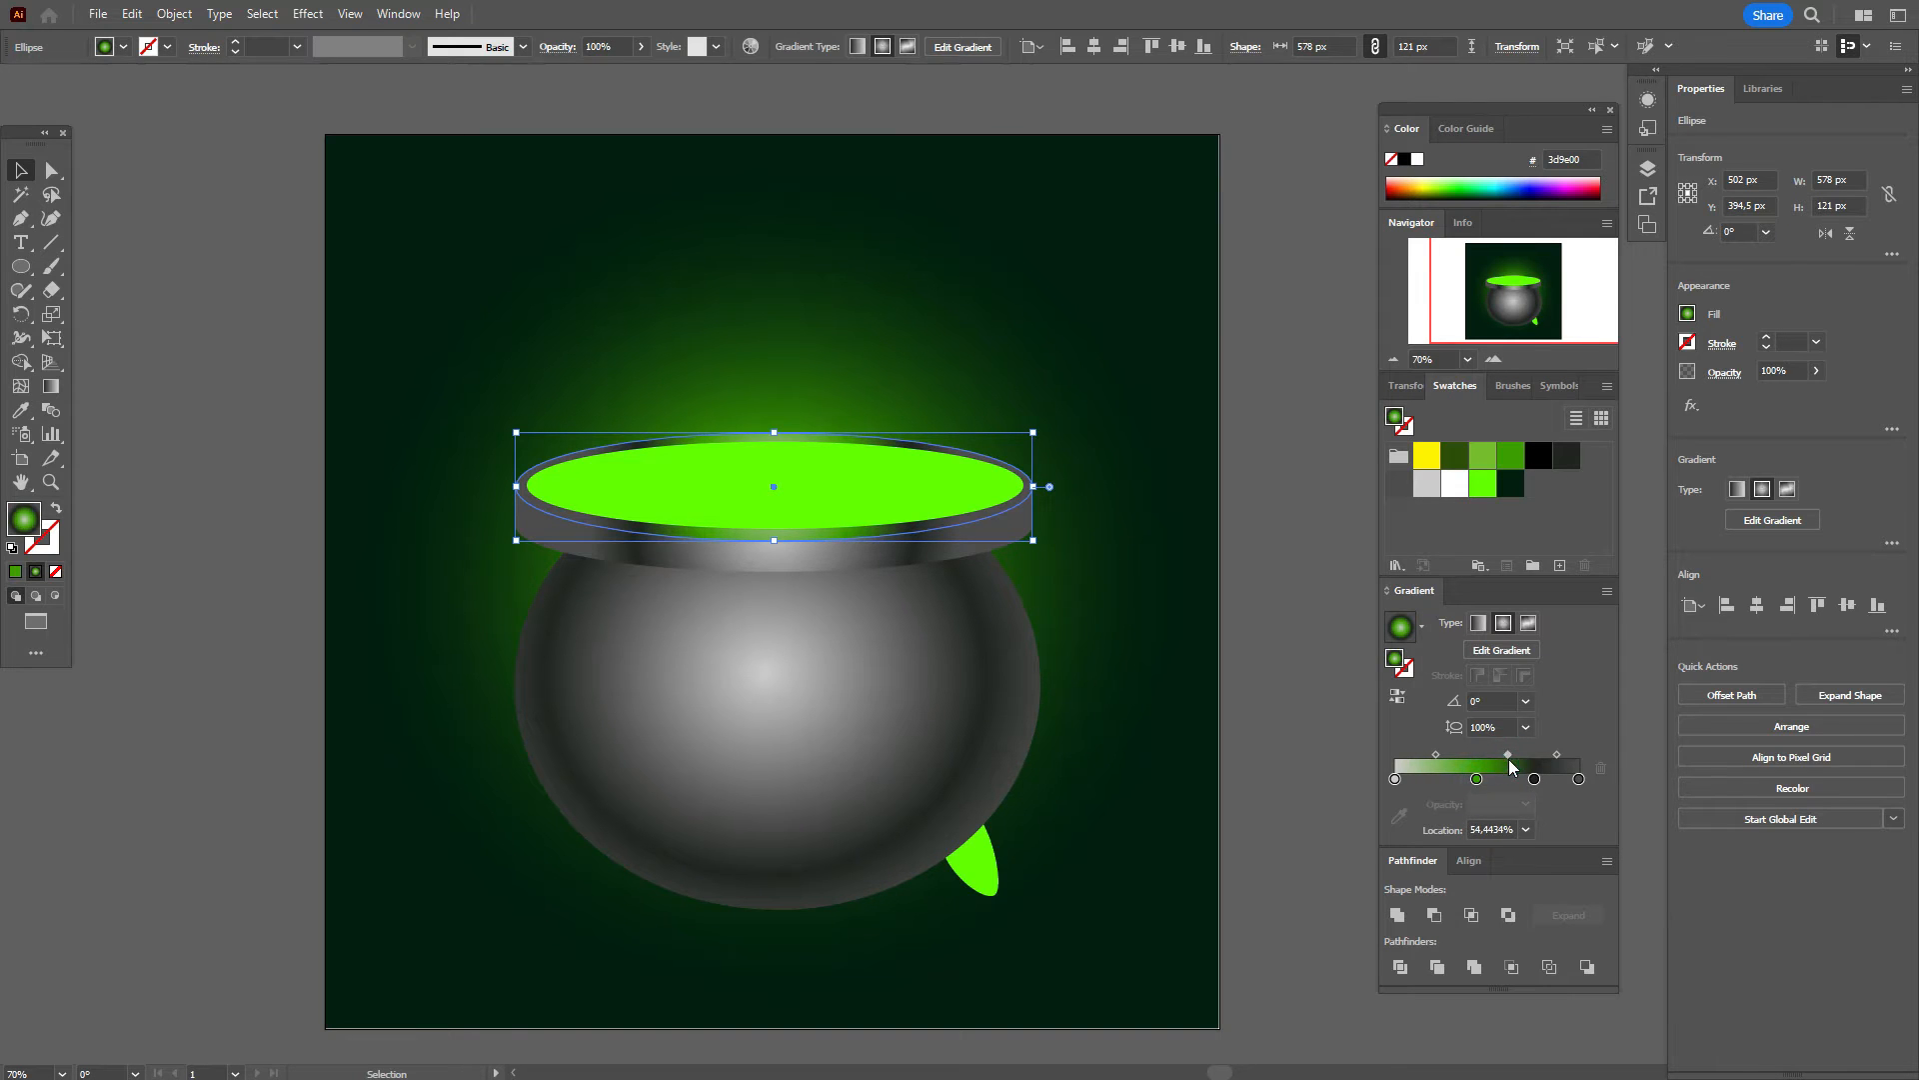
pyautogui.click(1322, 754)
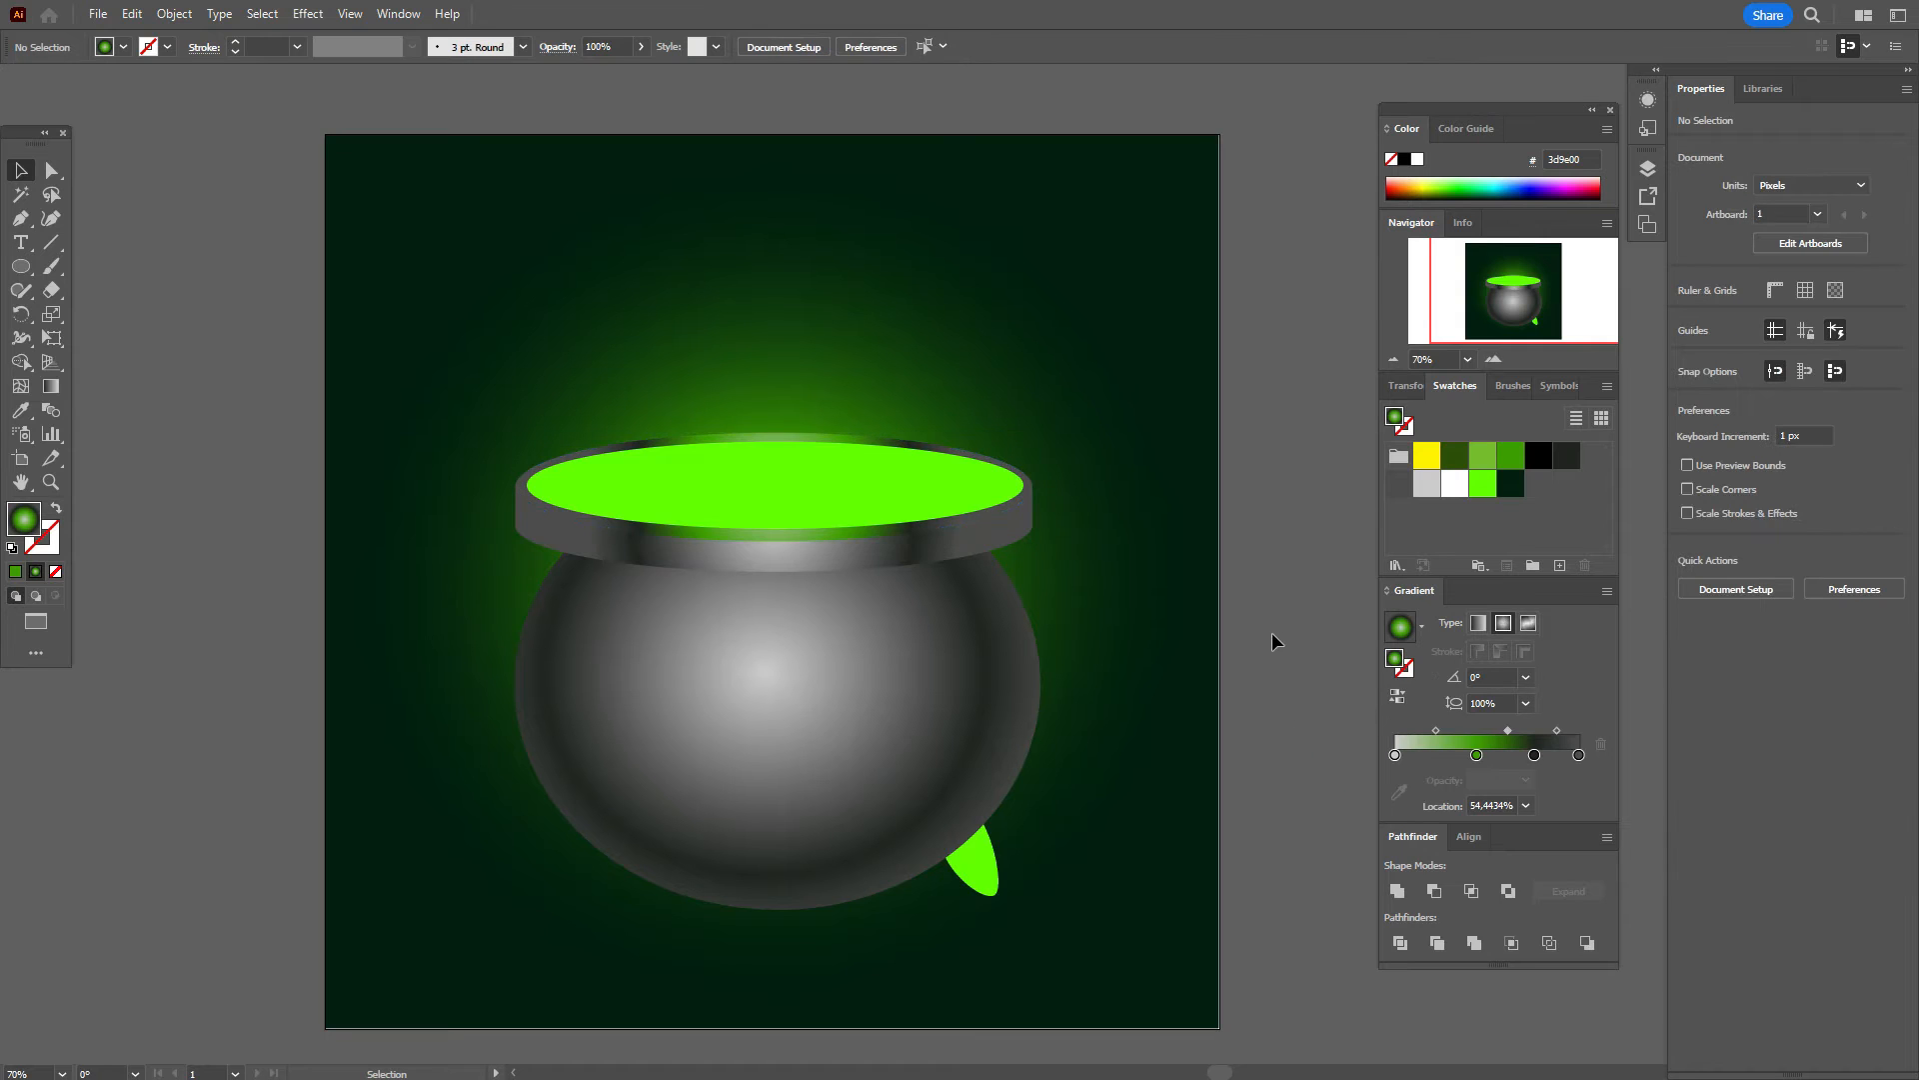
# Step: Subtract a slightly lowered copy of the liquid ellipse from the original, leaving a crescent
pyautogui.click(912, 492)
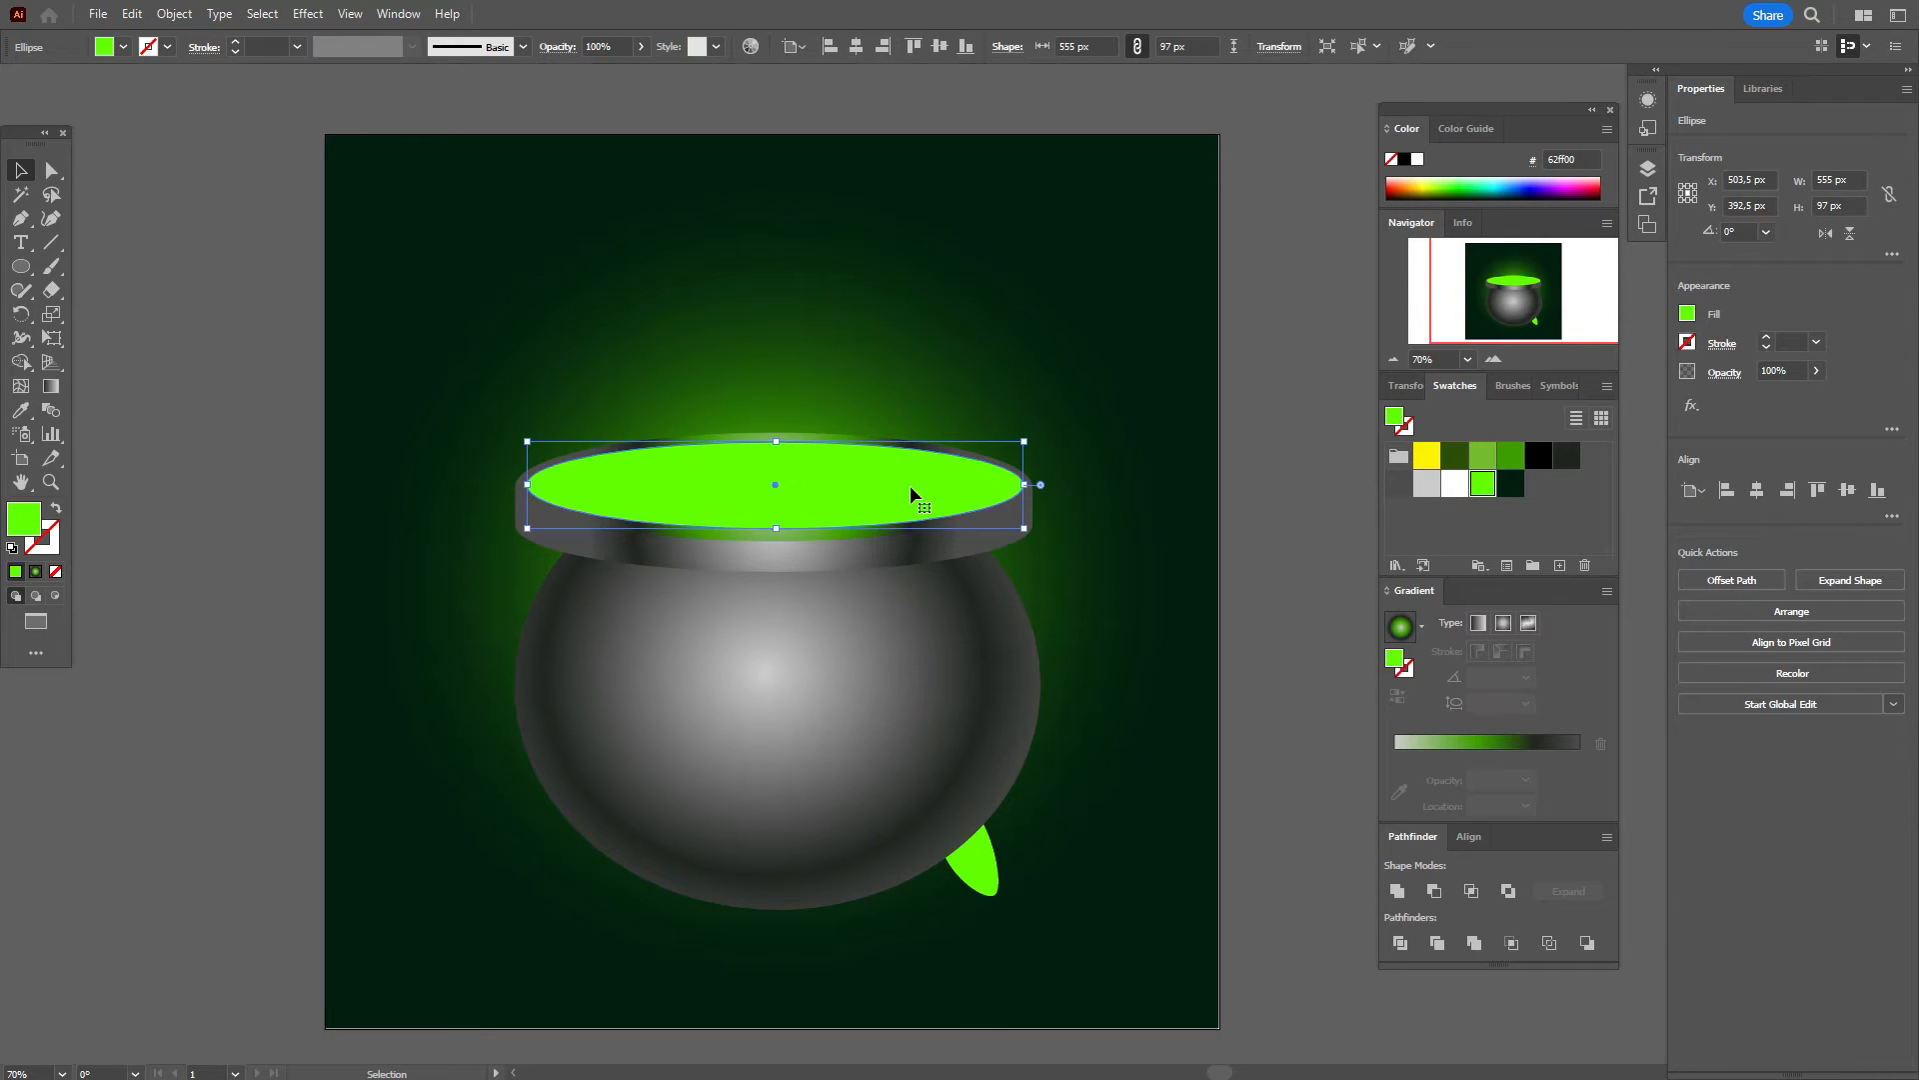
pyautogui.press('a')
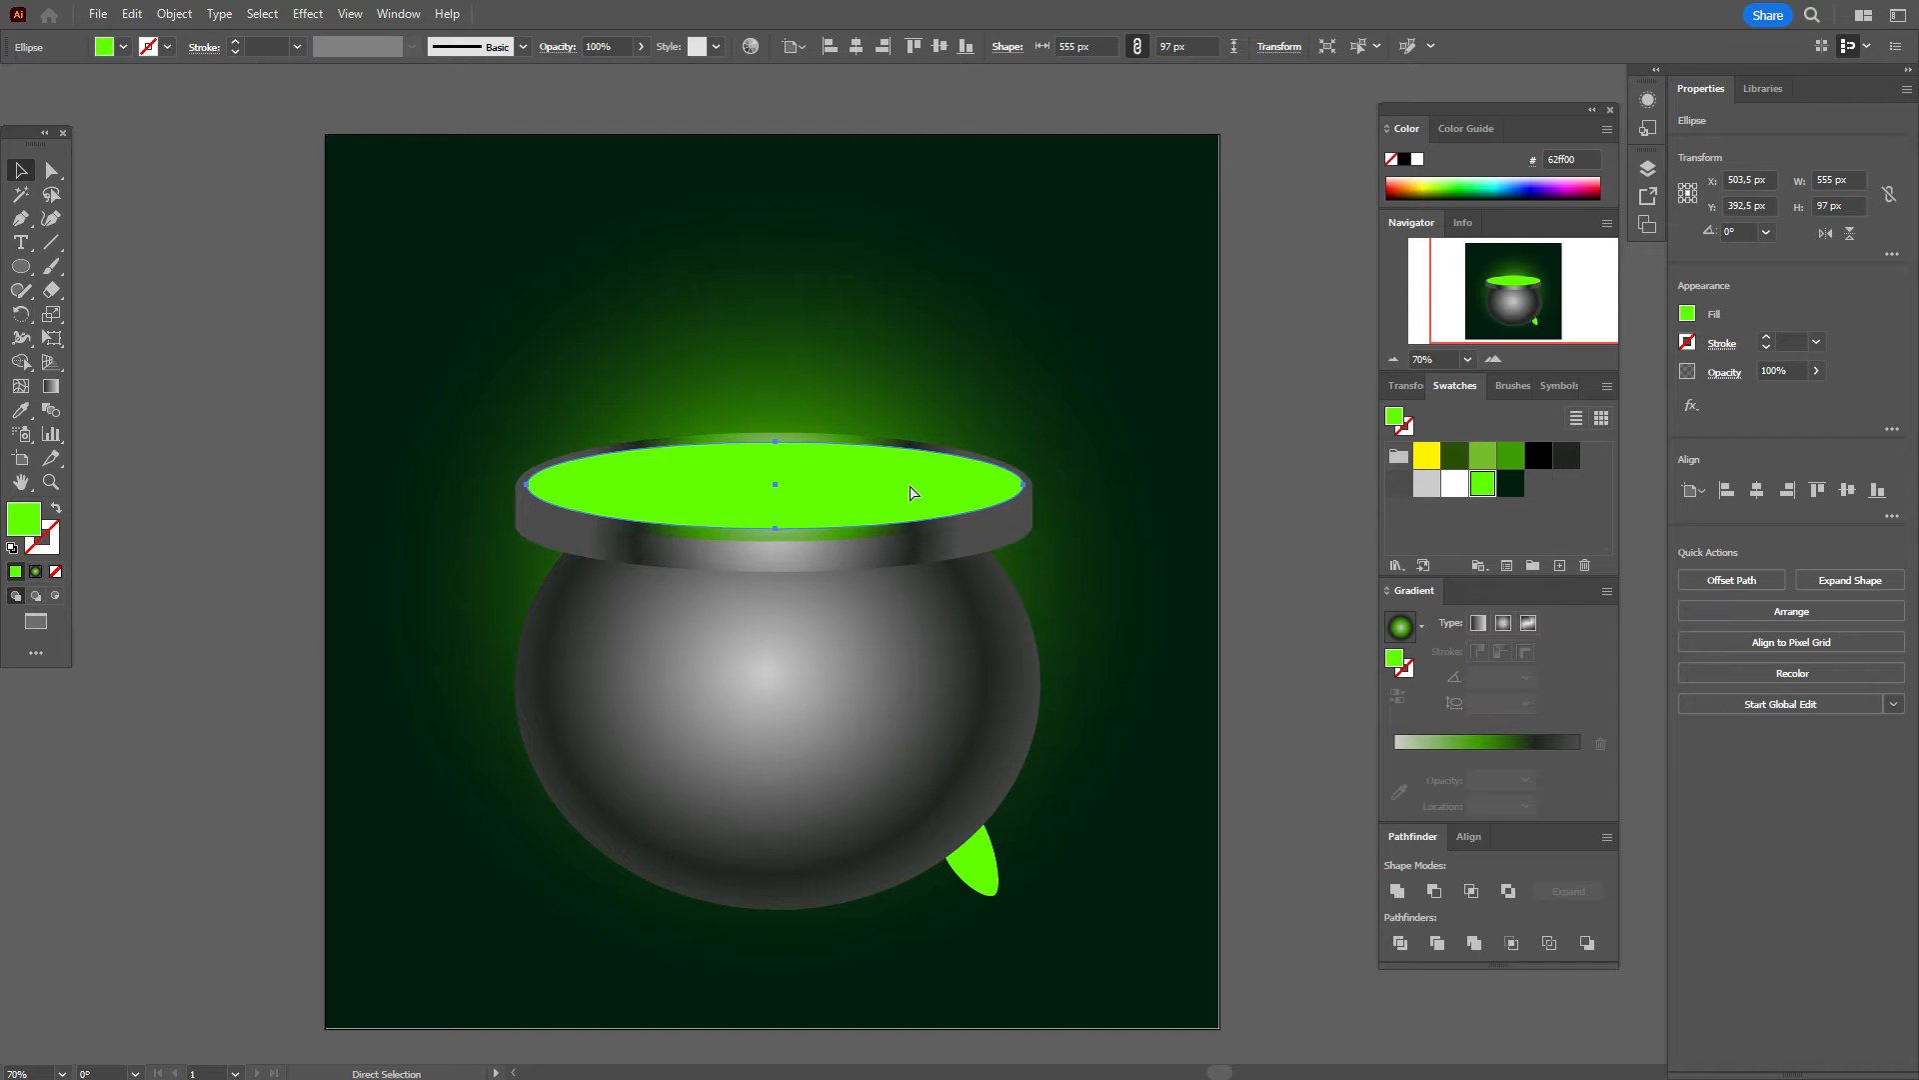
pyautogui.moveTo(909, 492); pyautogui.dragTo(910, 534)
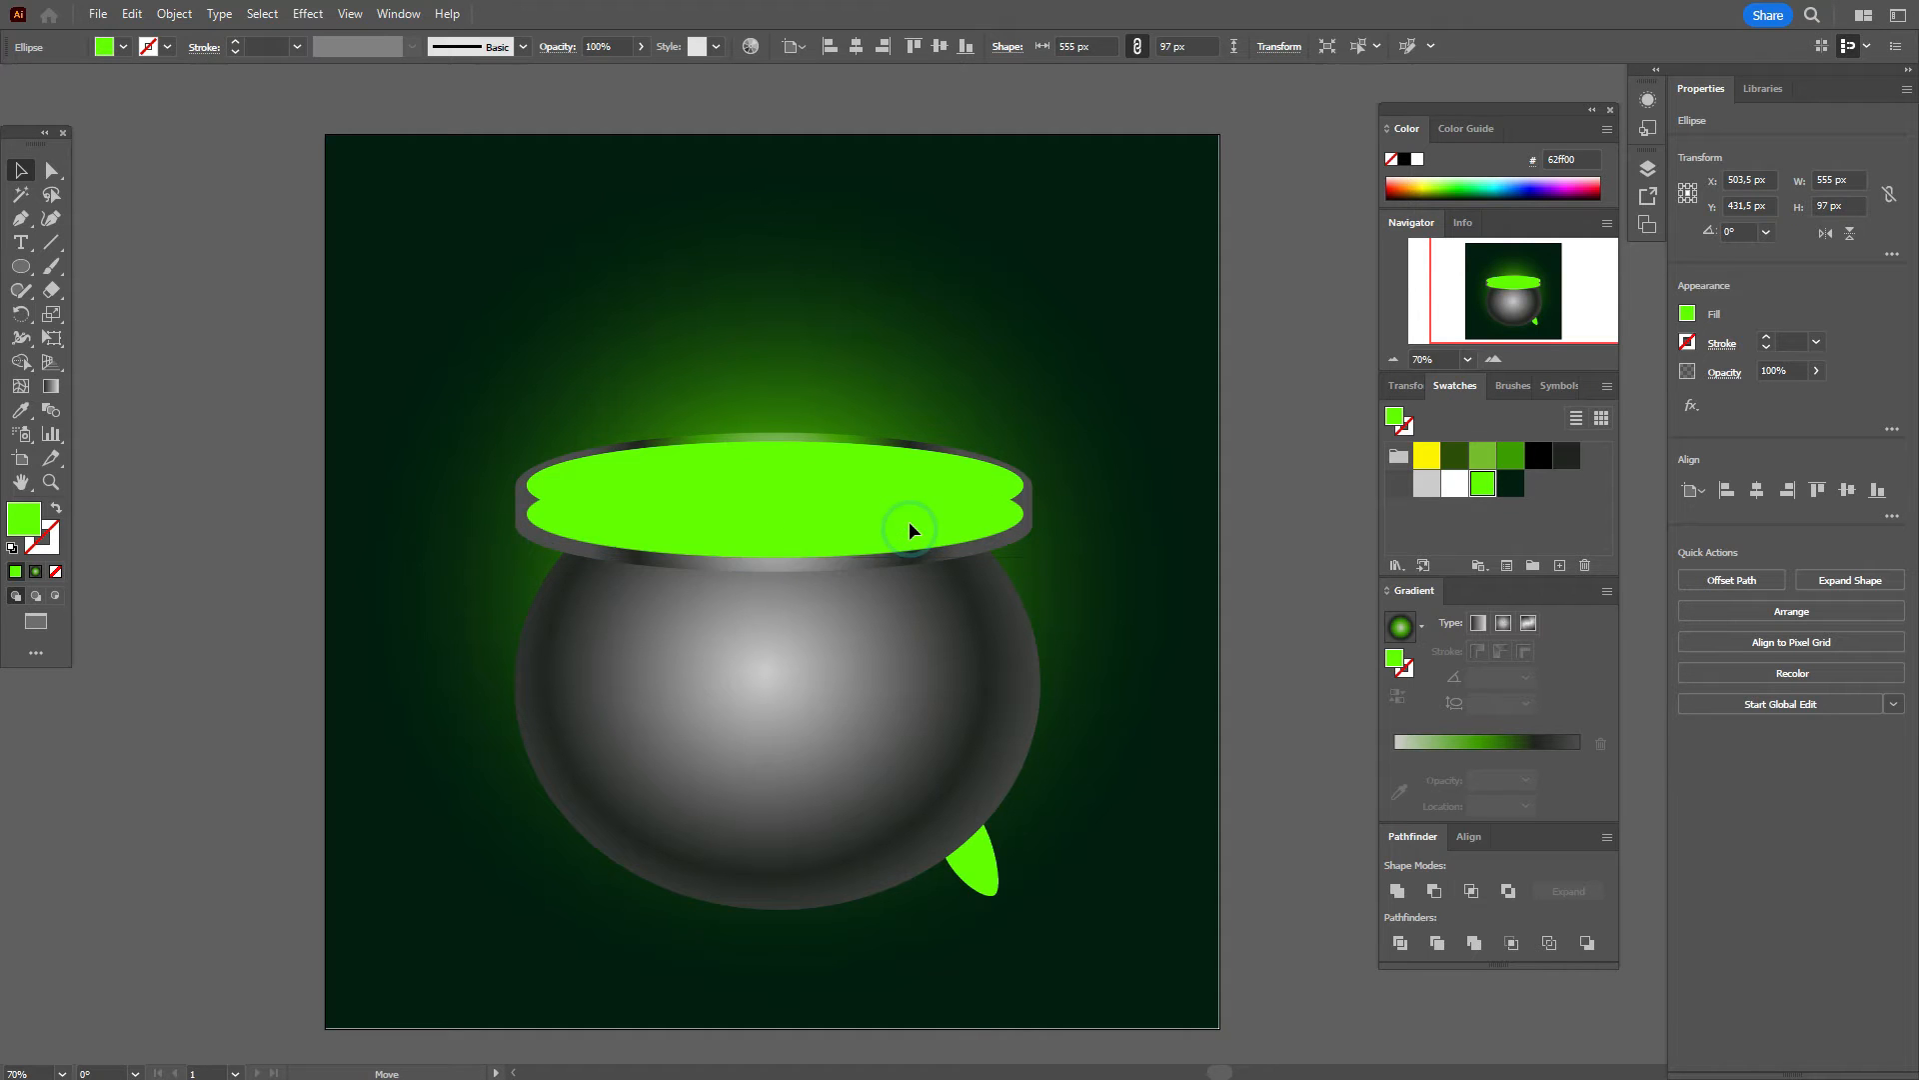
pyautogui.keyDown('shift'); pyautogui.click(969, 480); pyautogui.keyUp('shift')
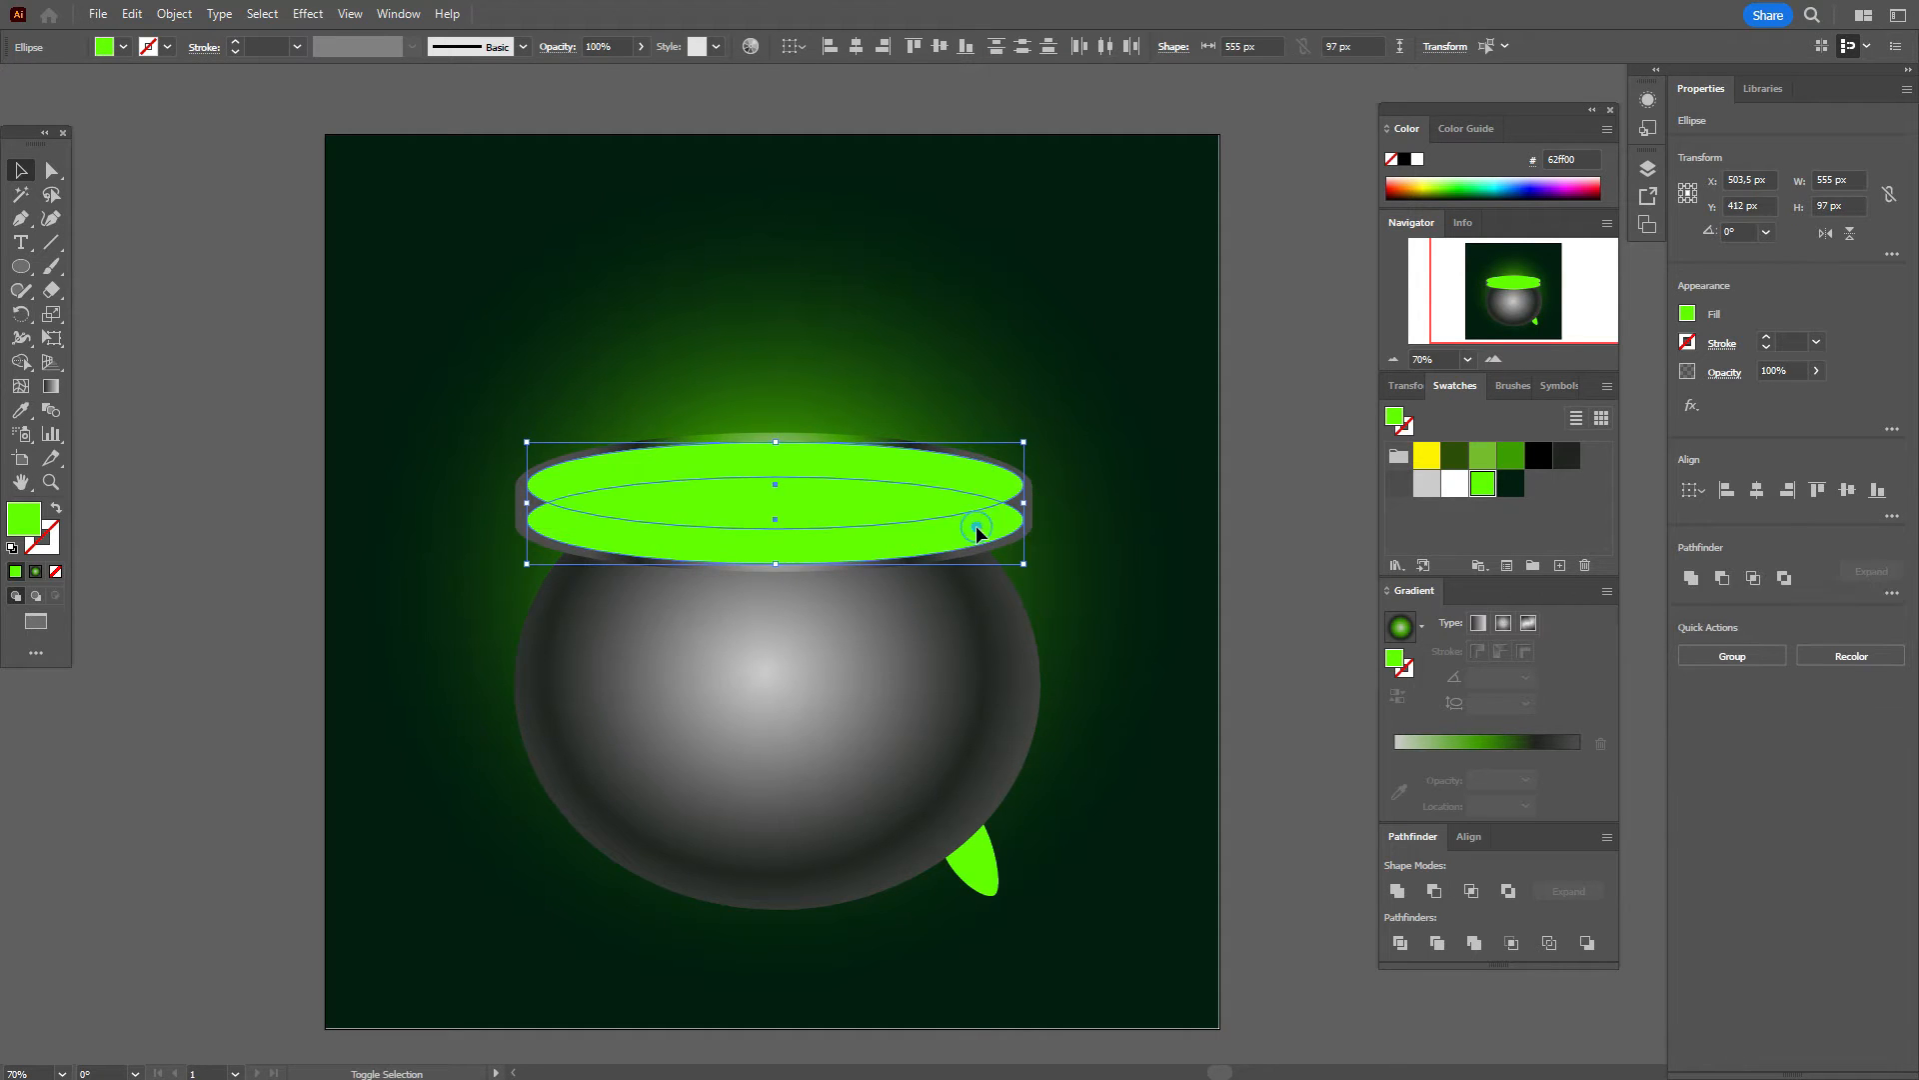
pyautogui.click(1721, 578)
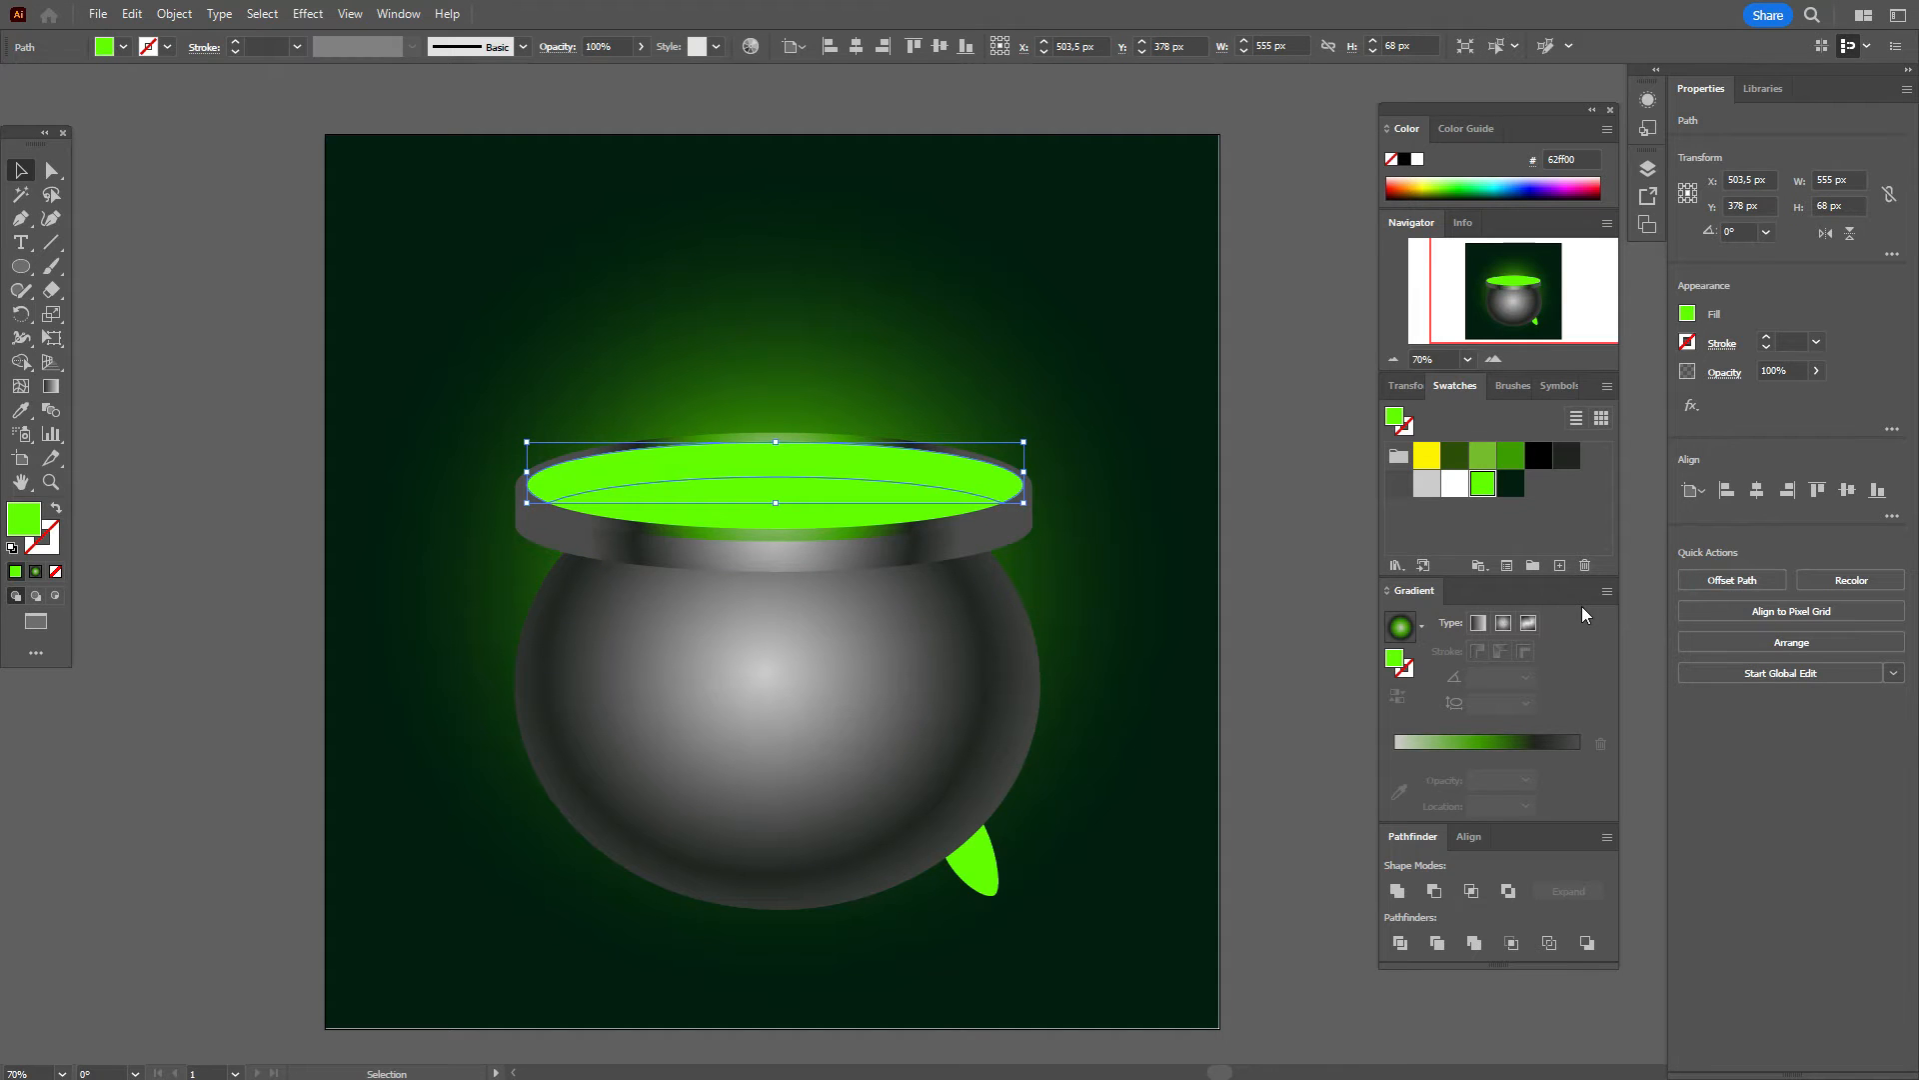
# Step: Fill the crescent with the grey rim gradient using the Eyedropper
pyautogui.click(20, 409)
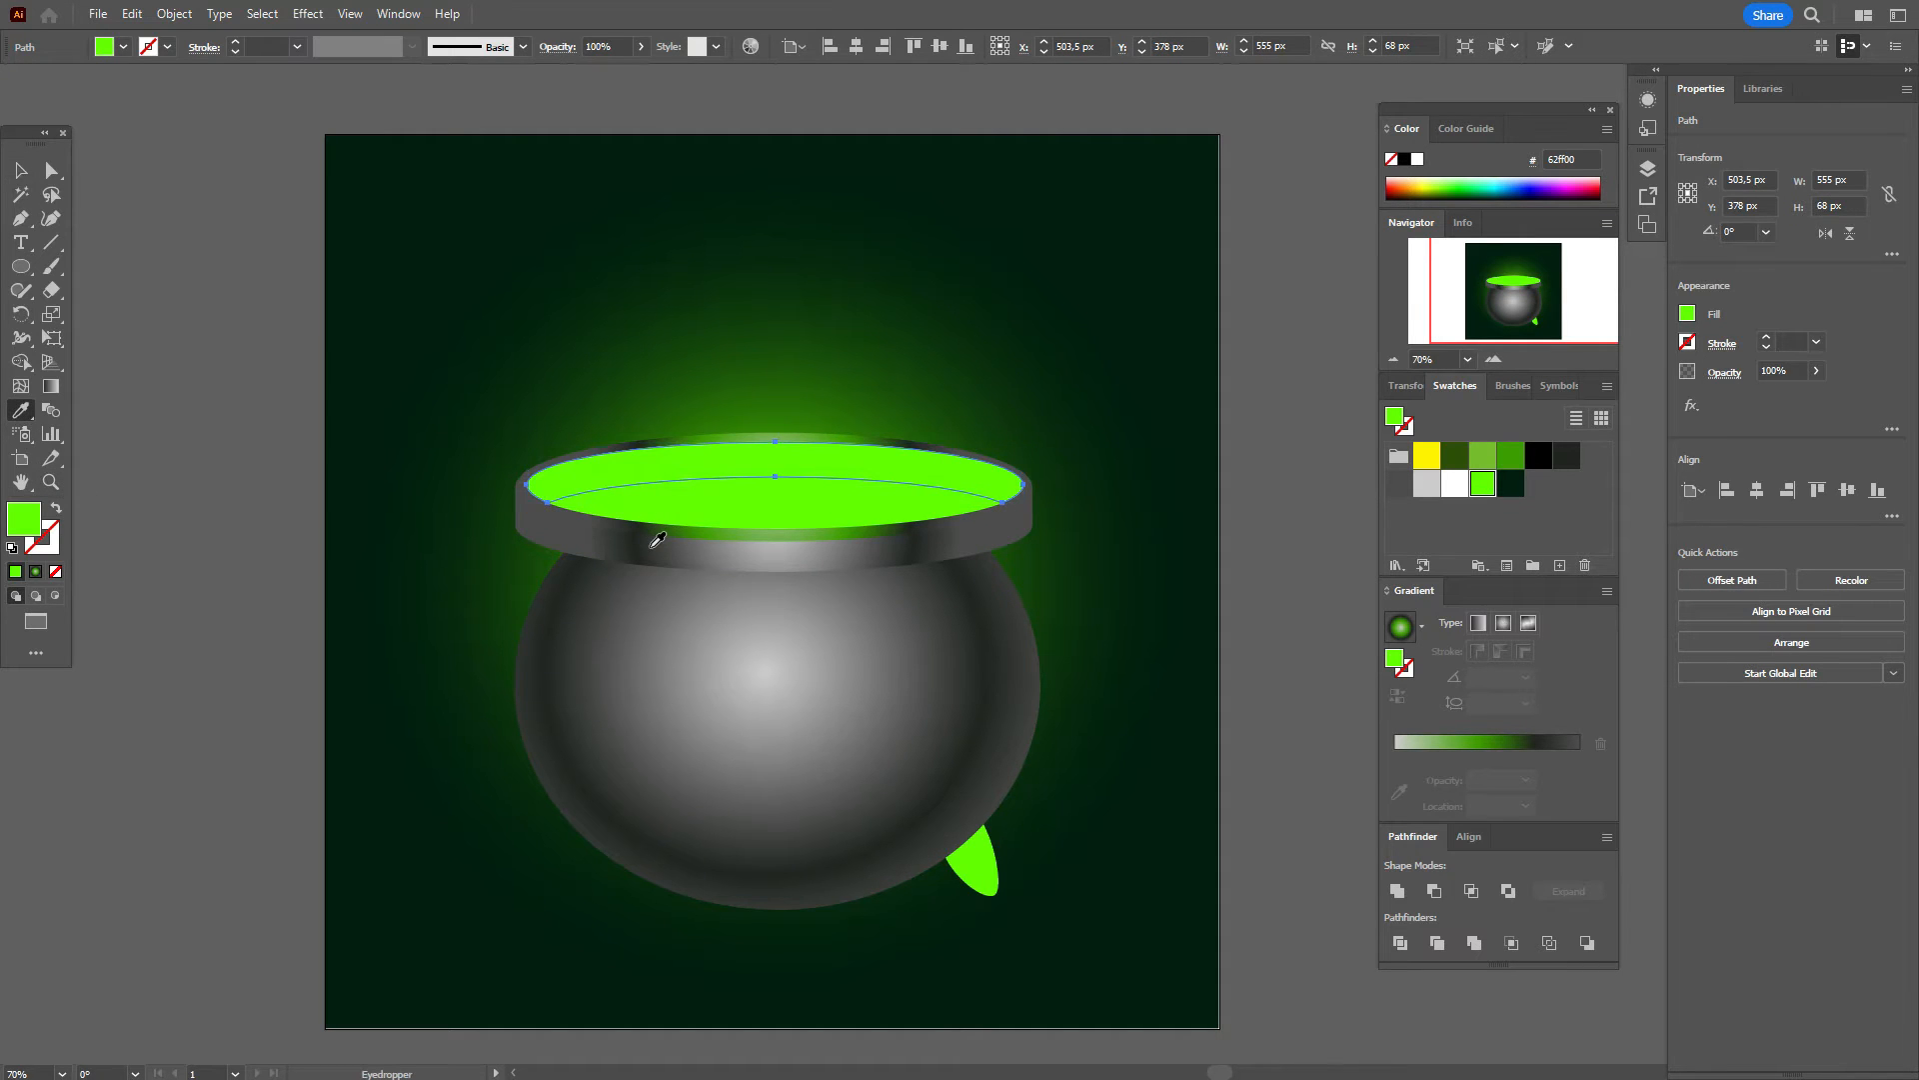
pyautogui.click(657, 540)
pyautogui.click(20, 170)
pyautogui.click(78, 215)
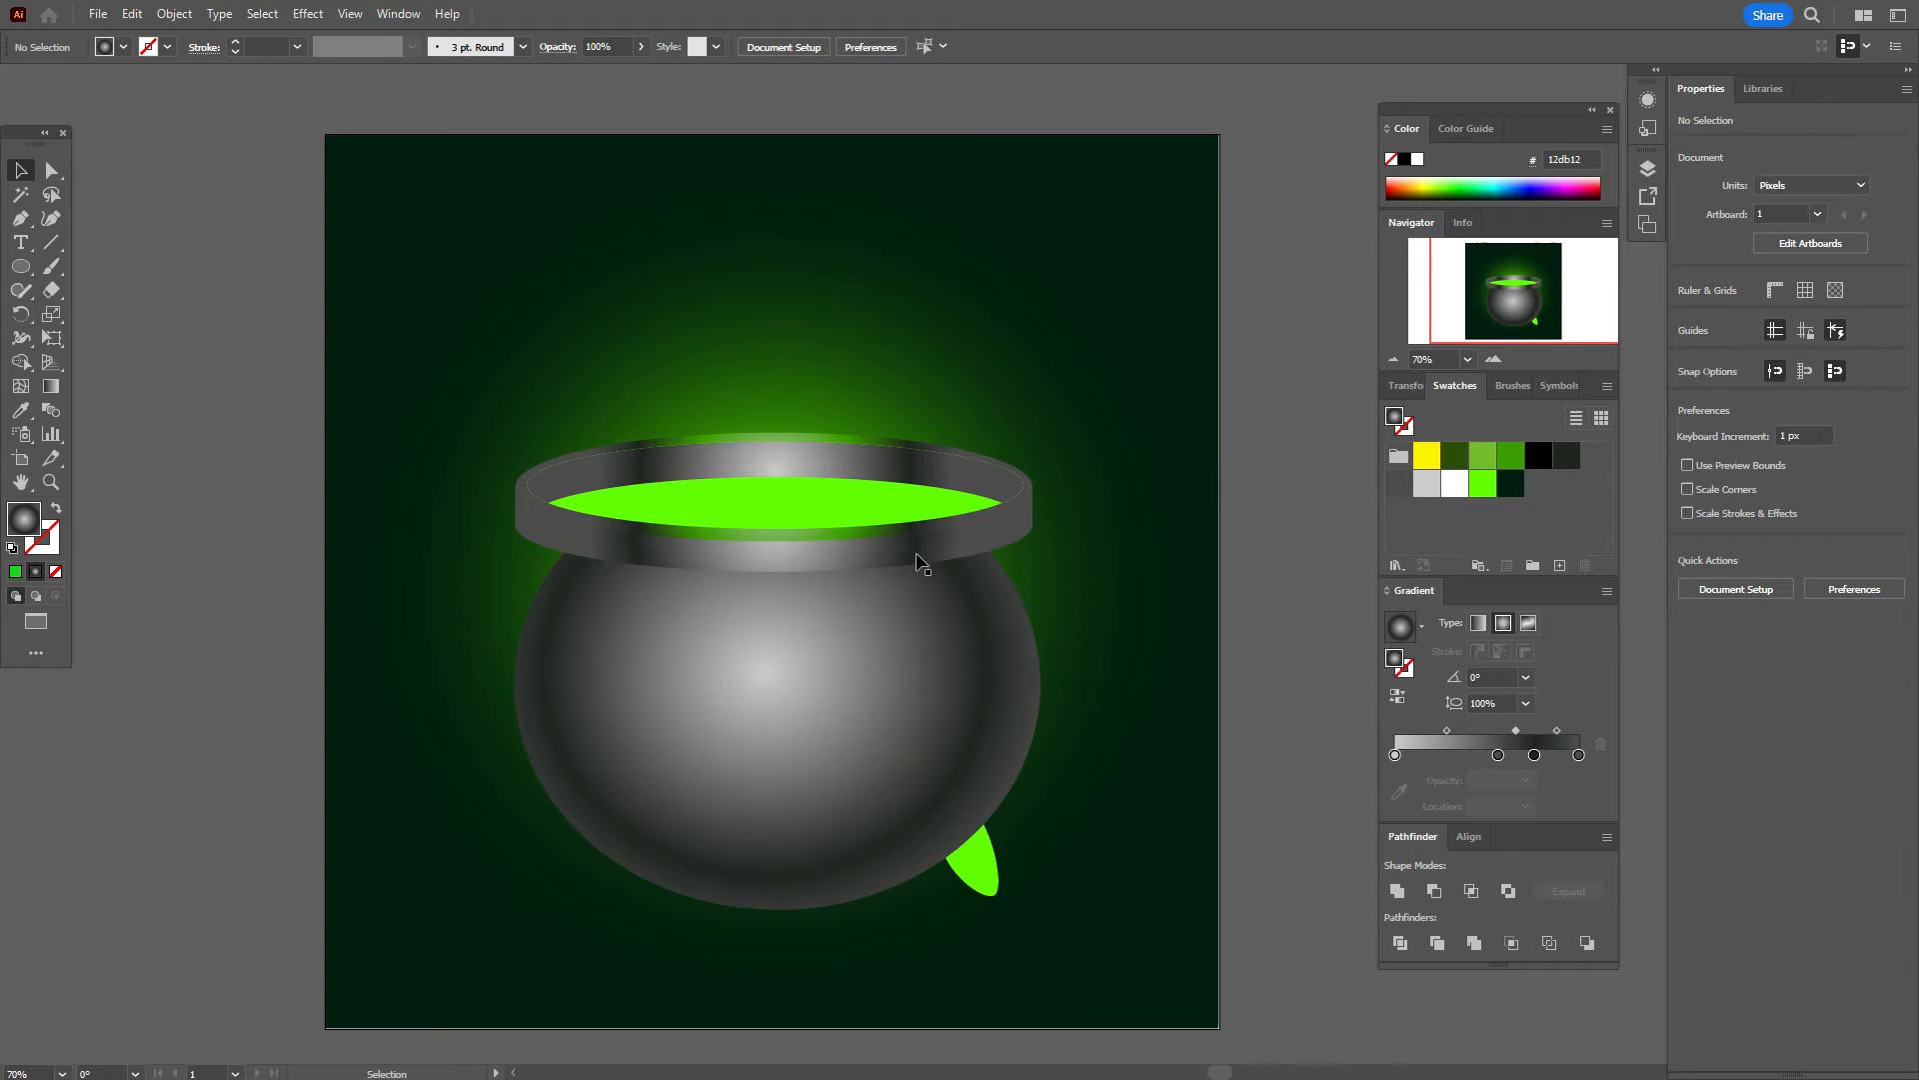
# Step: Give the small leg a linear grey gradient and remove its extra colour stops
pyautogui.click(977, 867)
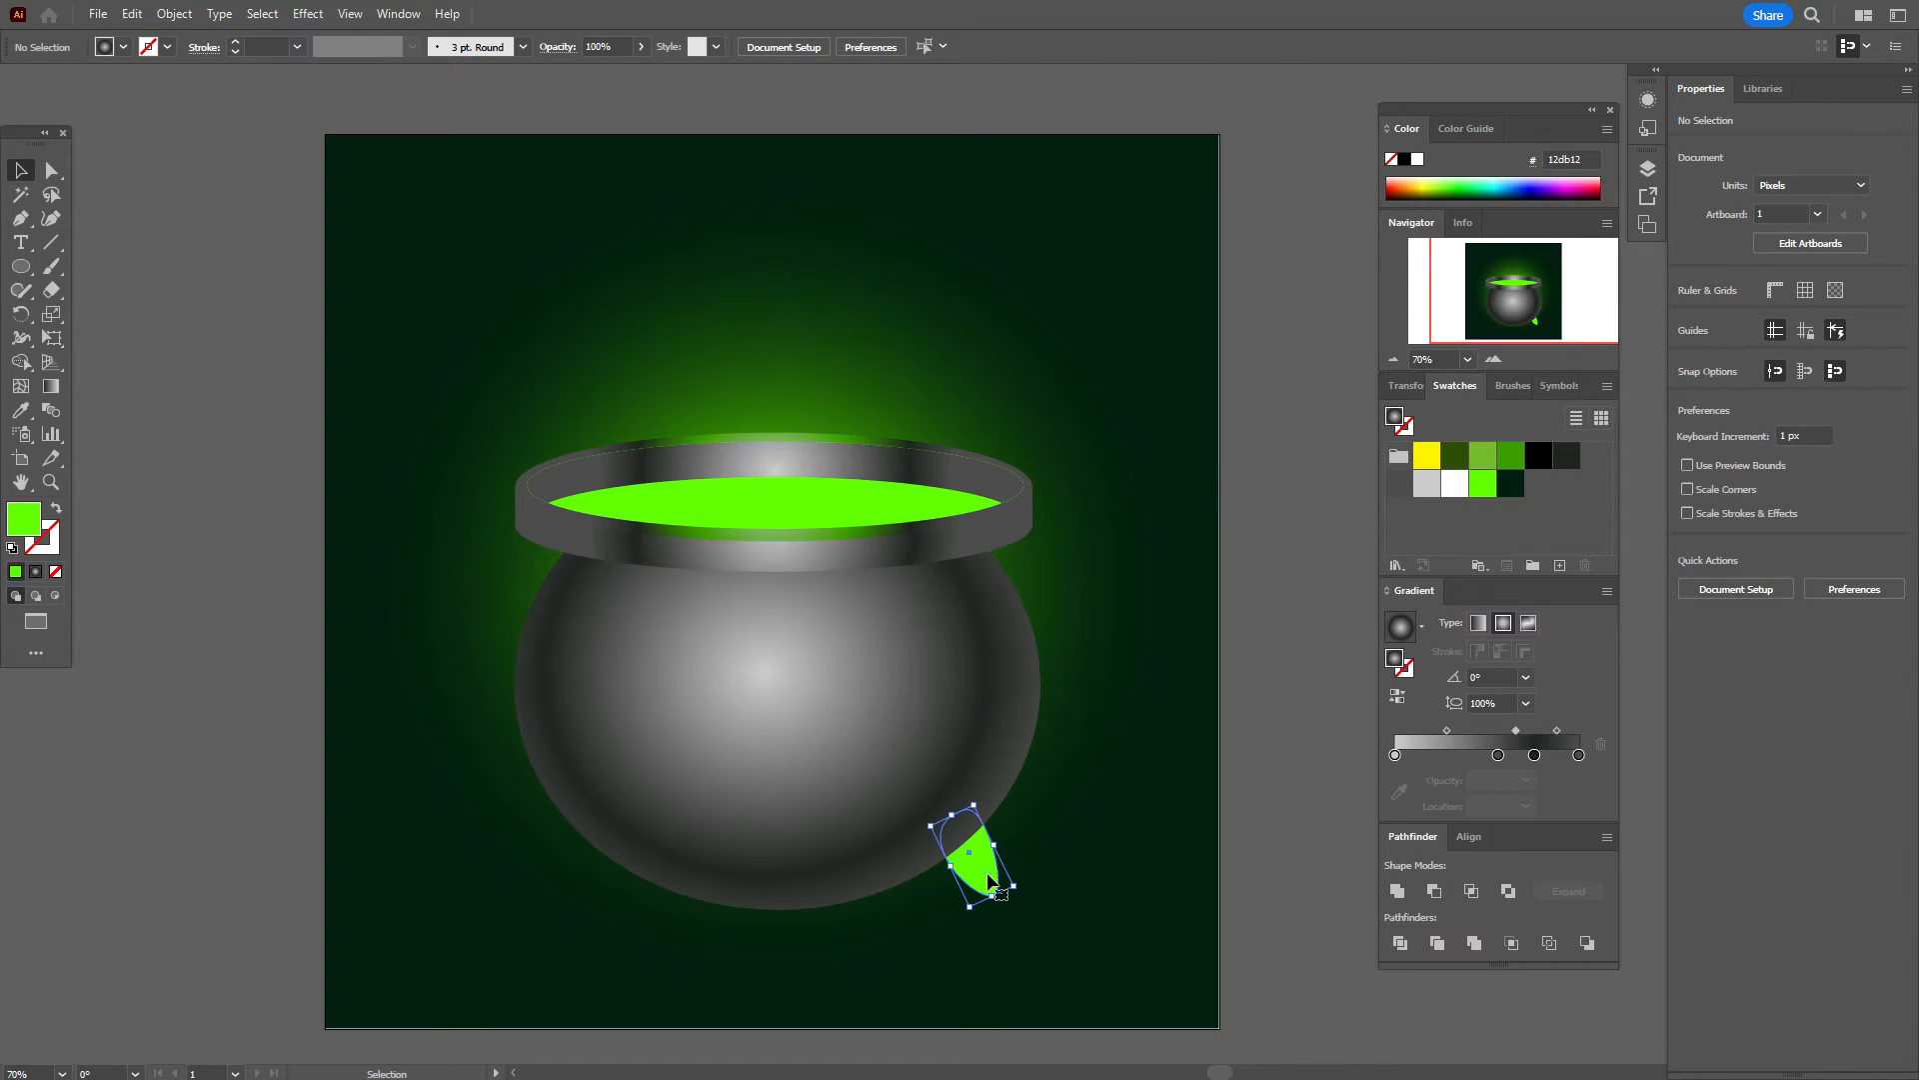
pyautogui.click(1475, 626)
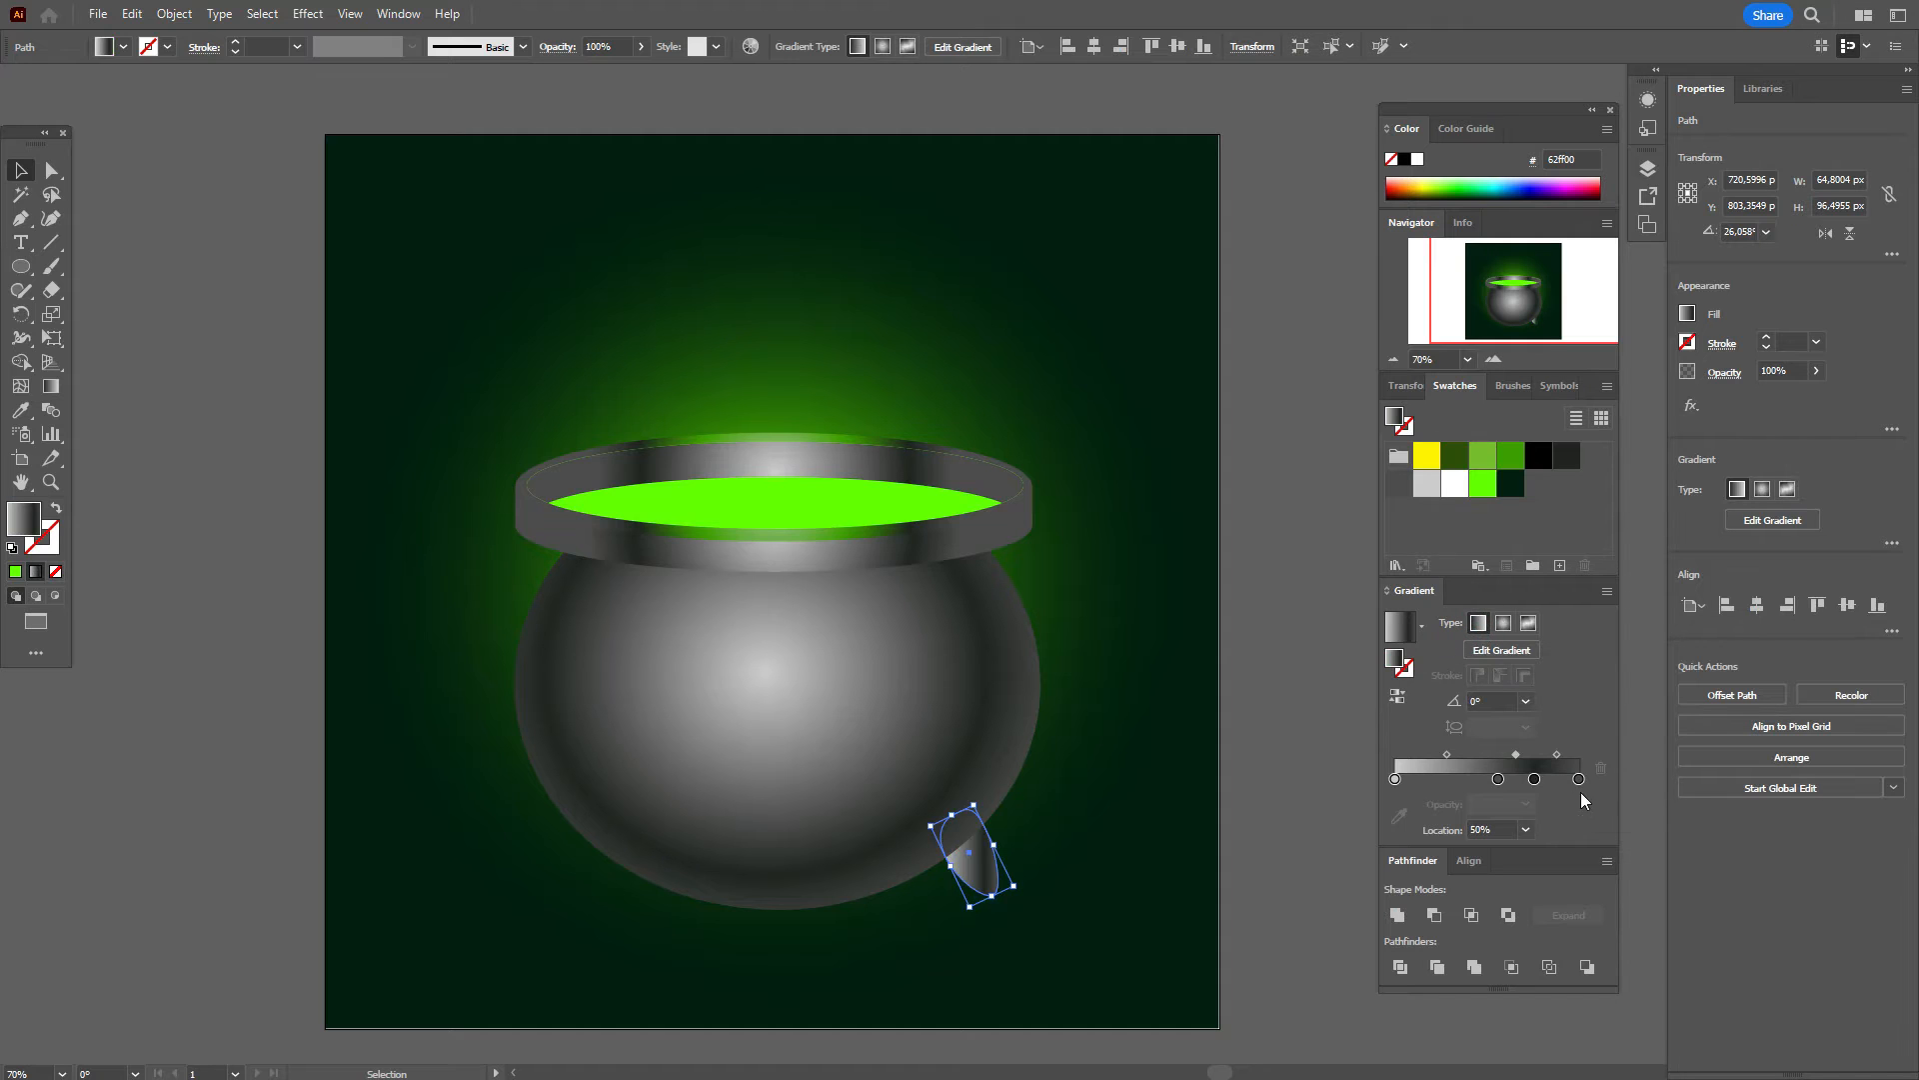
pyautogui.click(1578, 780)
pyautogui.moveTo(1578, 796); pyautogui.dragTo(1479, 755)
pyautogui.click(1534, 780)
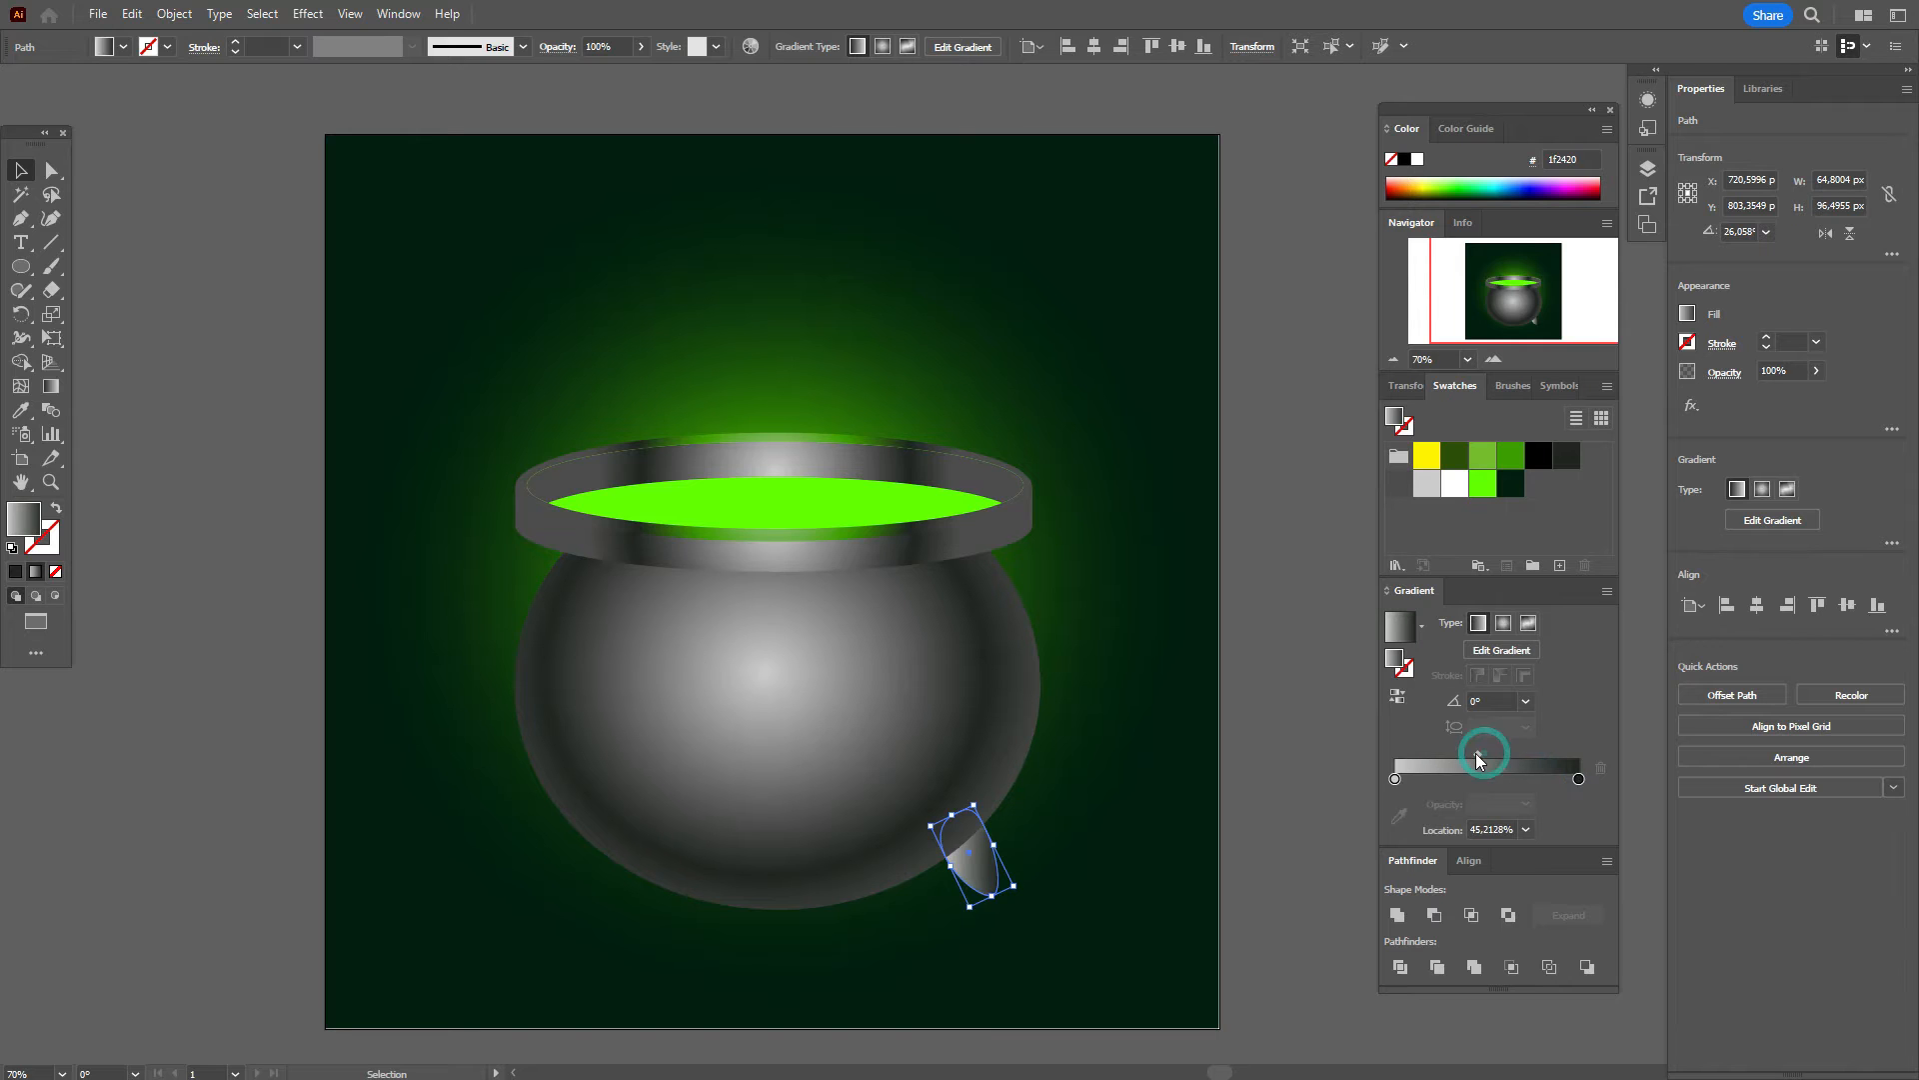
# Step: Redraw the leg's gradient diagonally across it at about 130°
pyautogui.click(51, 386)
pyautogui.moveTo(935, 782); pyautogui.dragTo(1028, 930)
pyautogui.moveTo(978, 852); pyautogui.dragTo(962, 847)
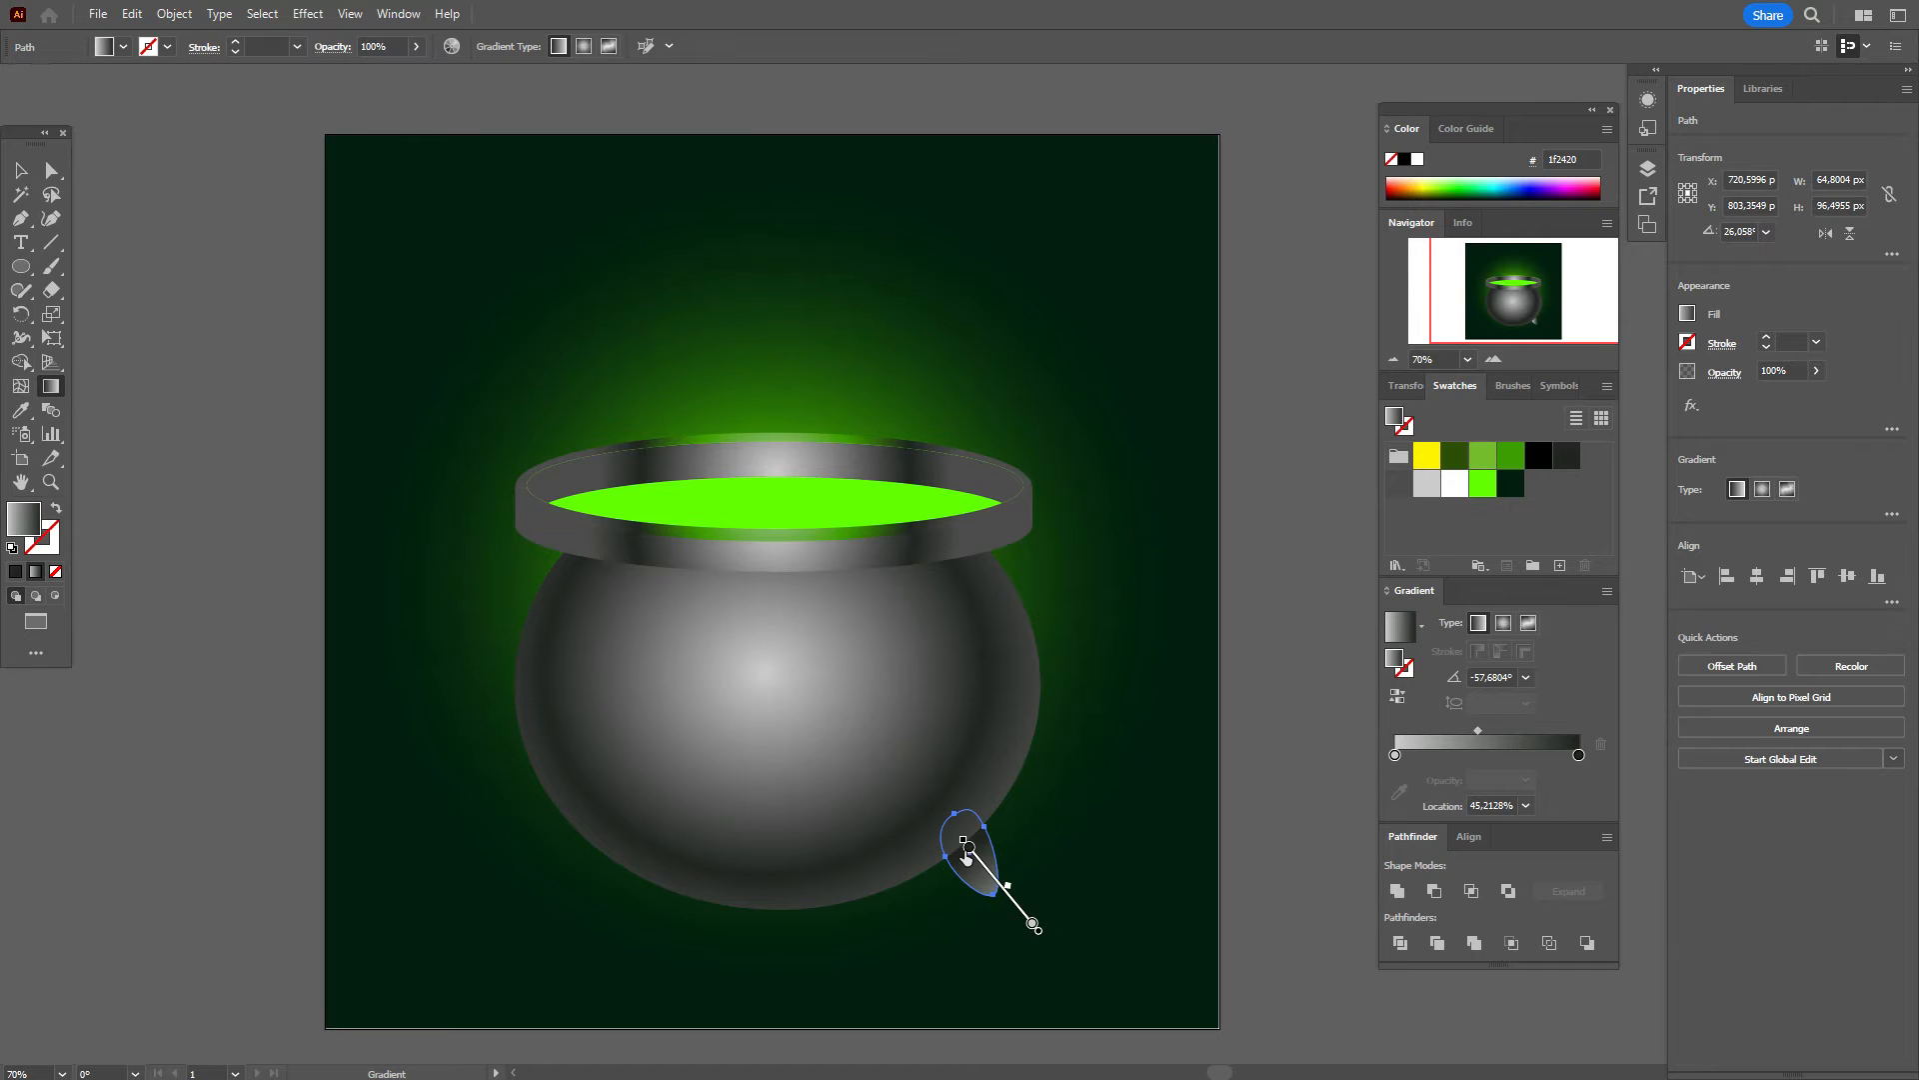
pyautogui.click(20, 170)
pyautogui.click(94, 202)
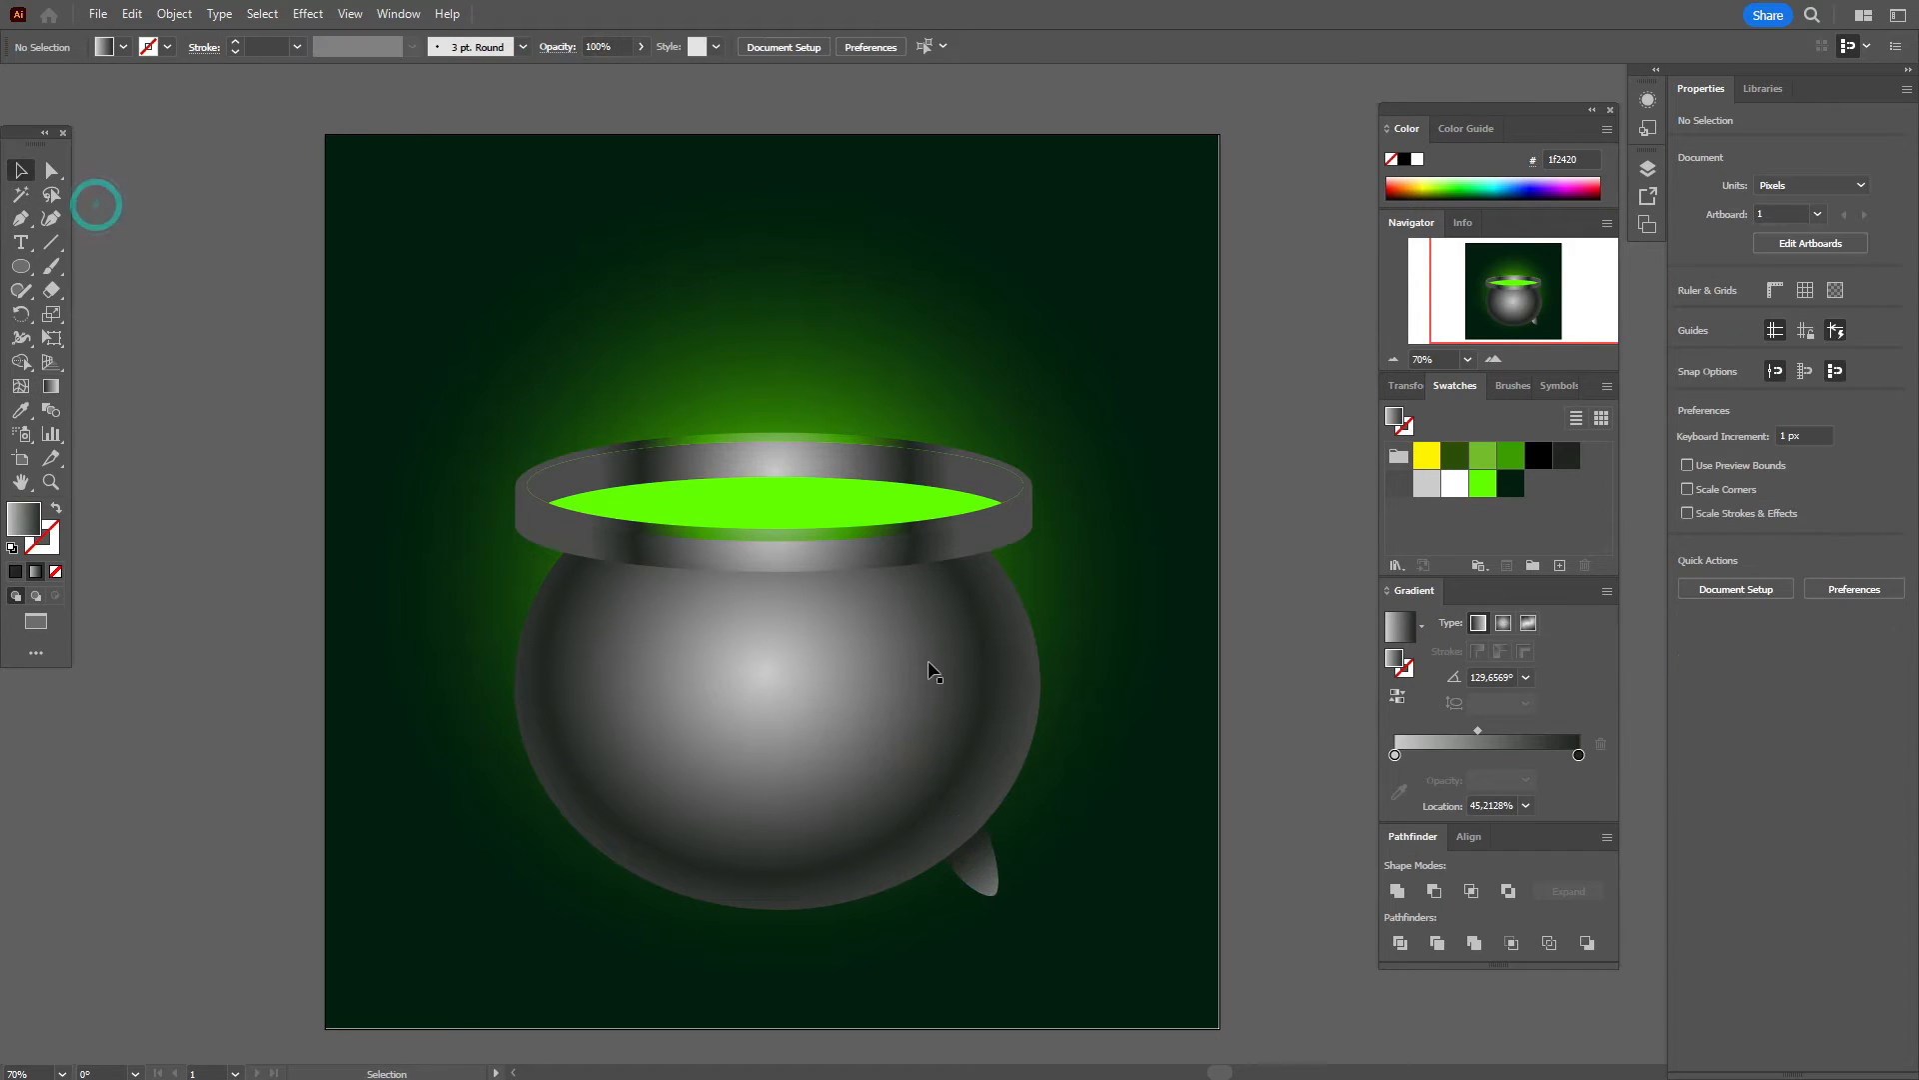
# Step: Give the liquid ellipse a linear gradient from a yellow stop to a green stop
pyautogui.click(820, 490)
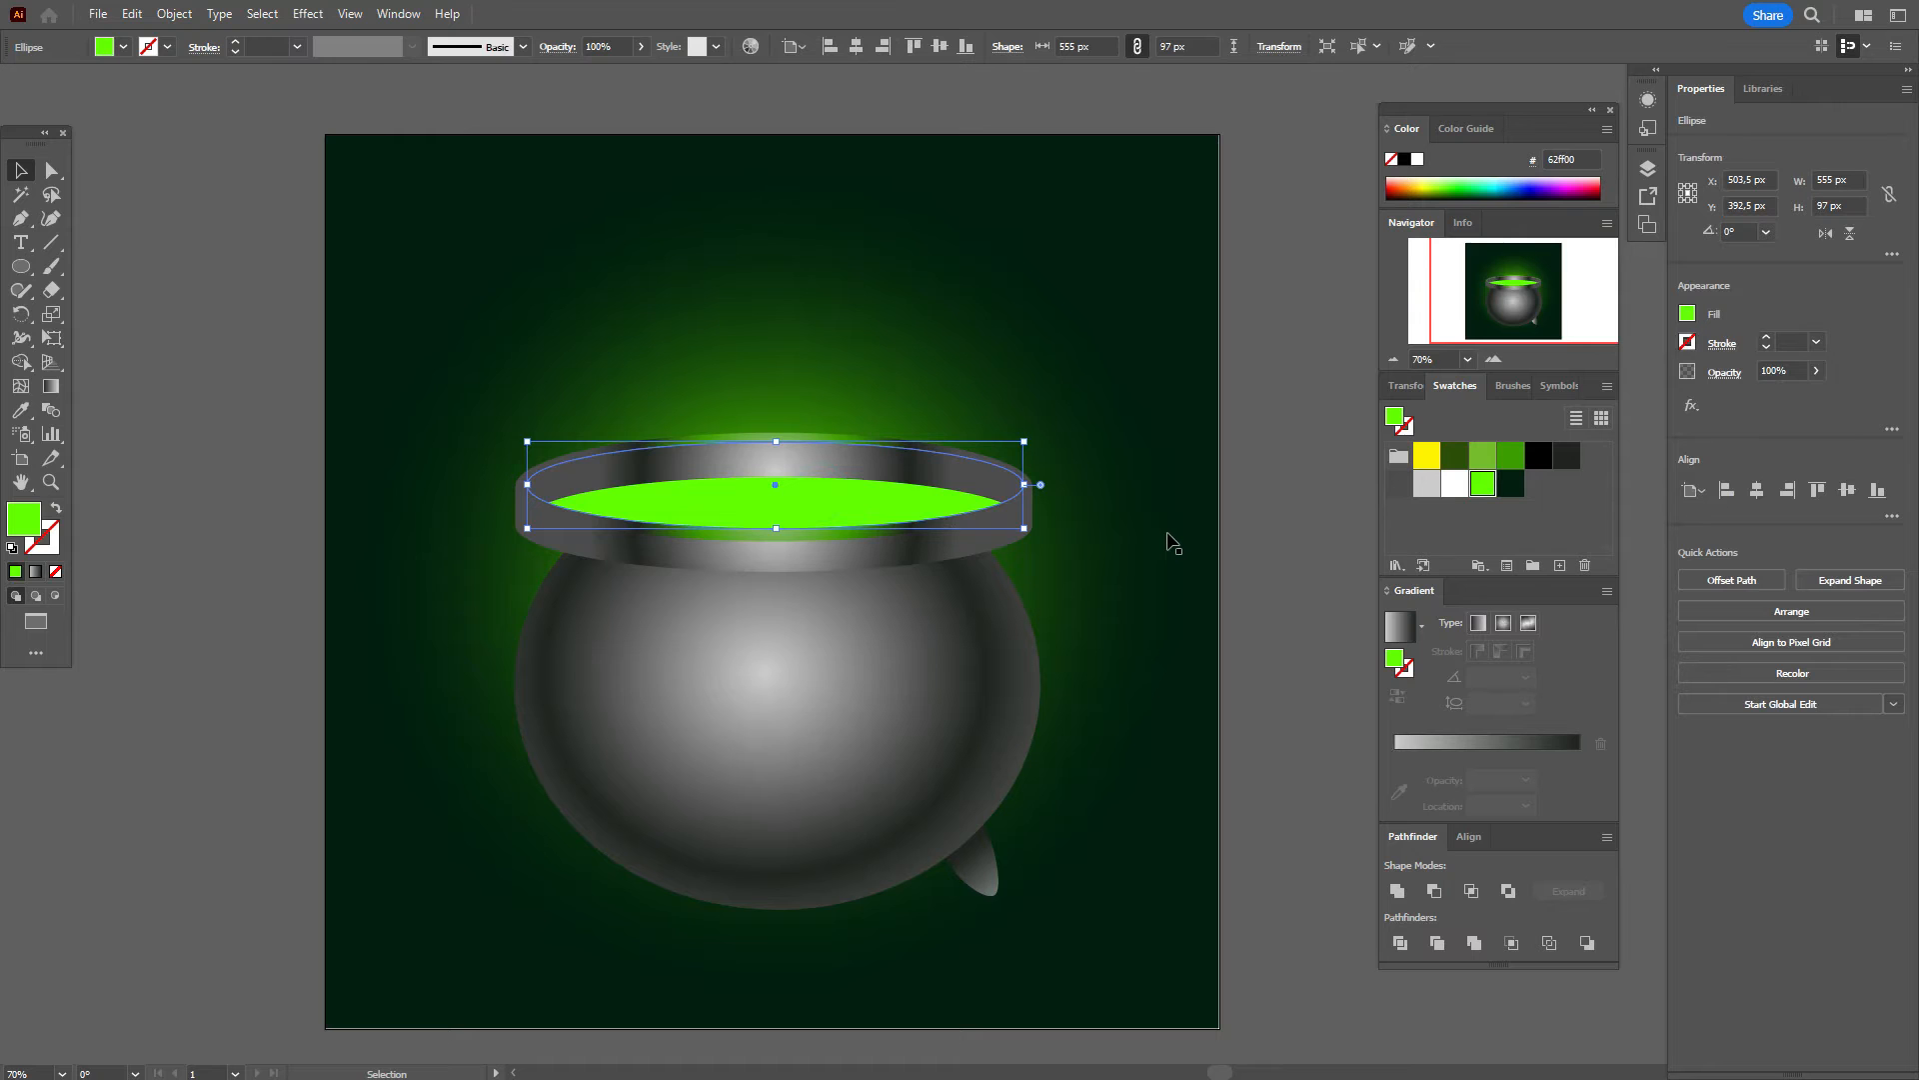
pyautogui.click(1478, 621)
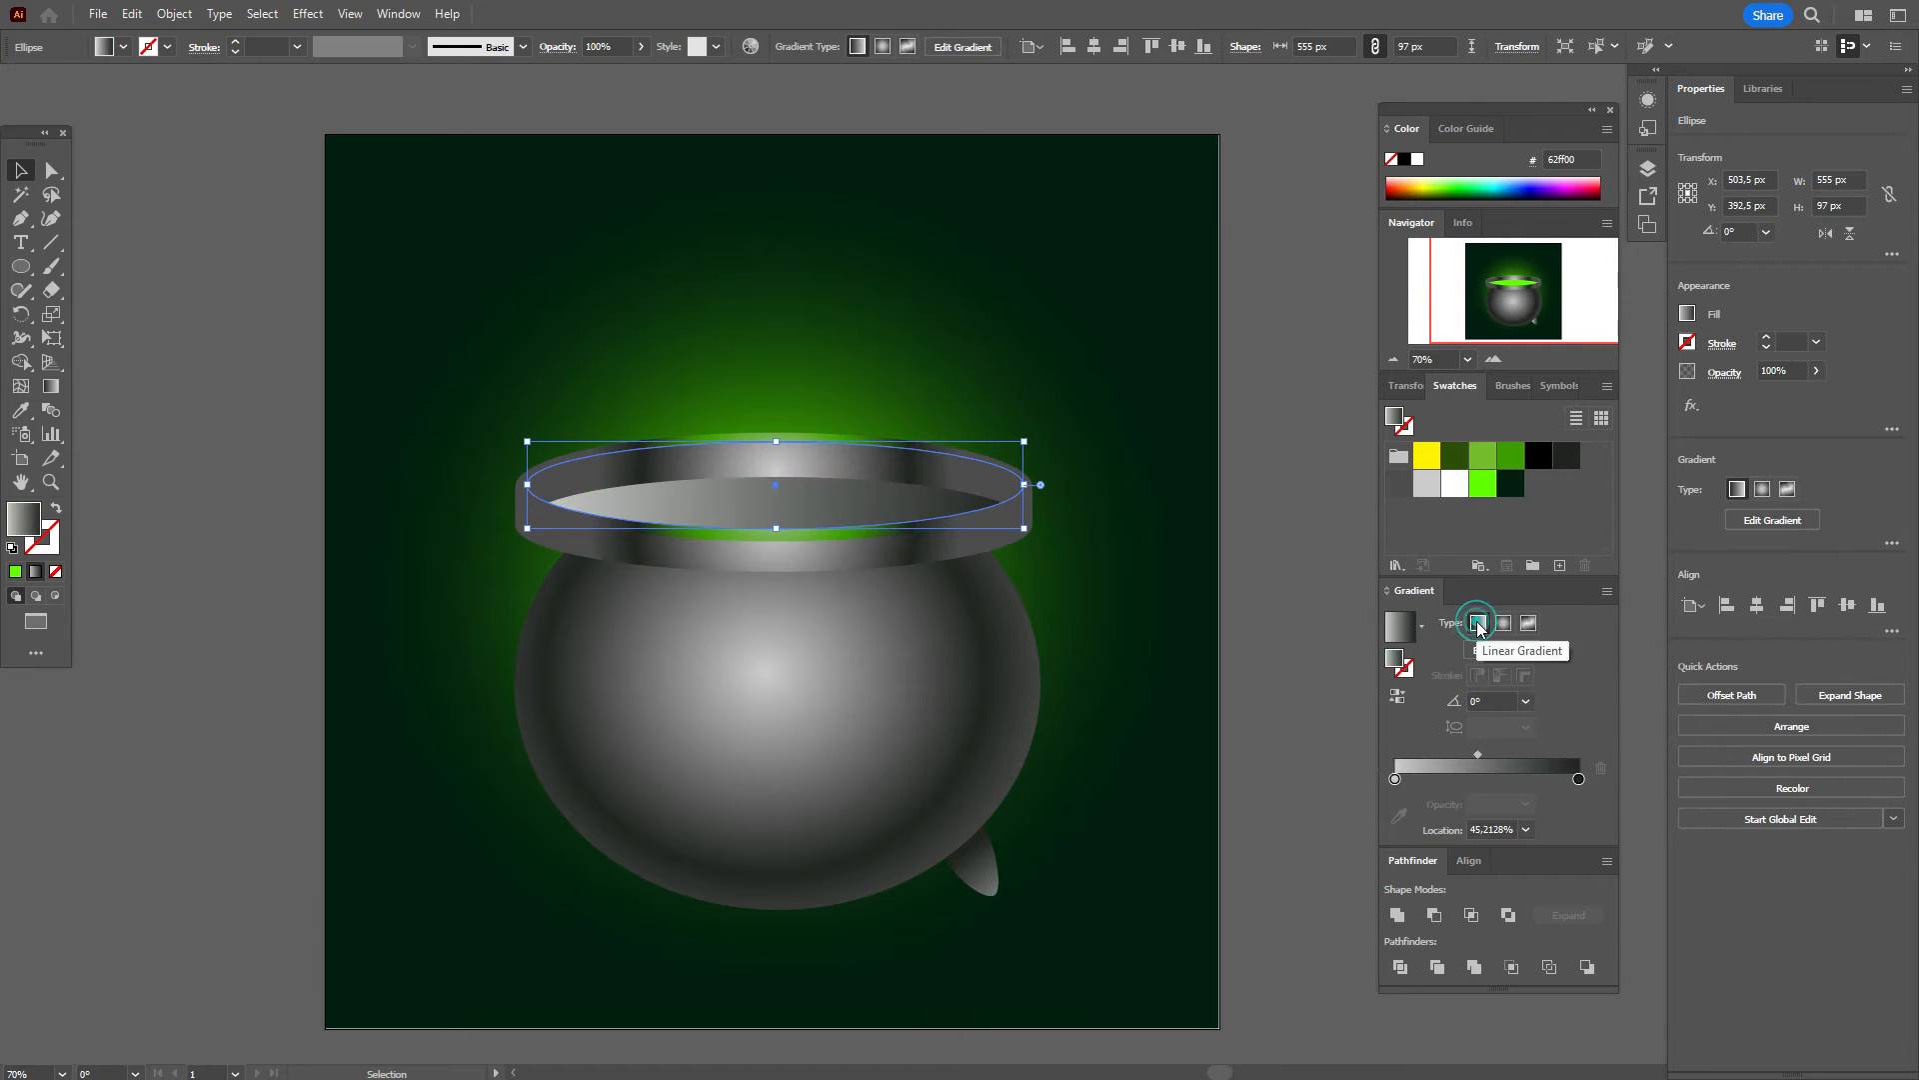
pyautogui.moveTo(1427, 455); pyautogui.dragTo(1395, 778)
pyautogui.moveTo(1483, 484); pyautogui.dragTo(1579, 781)
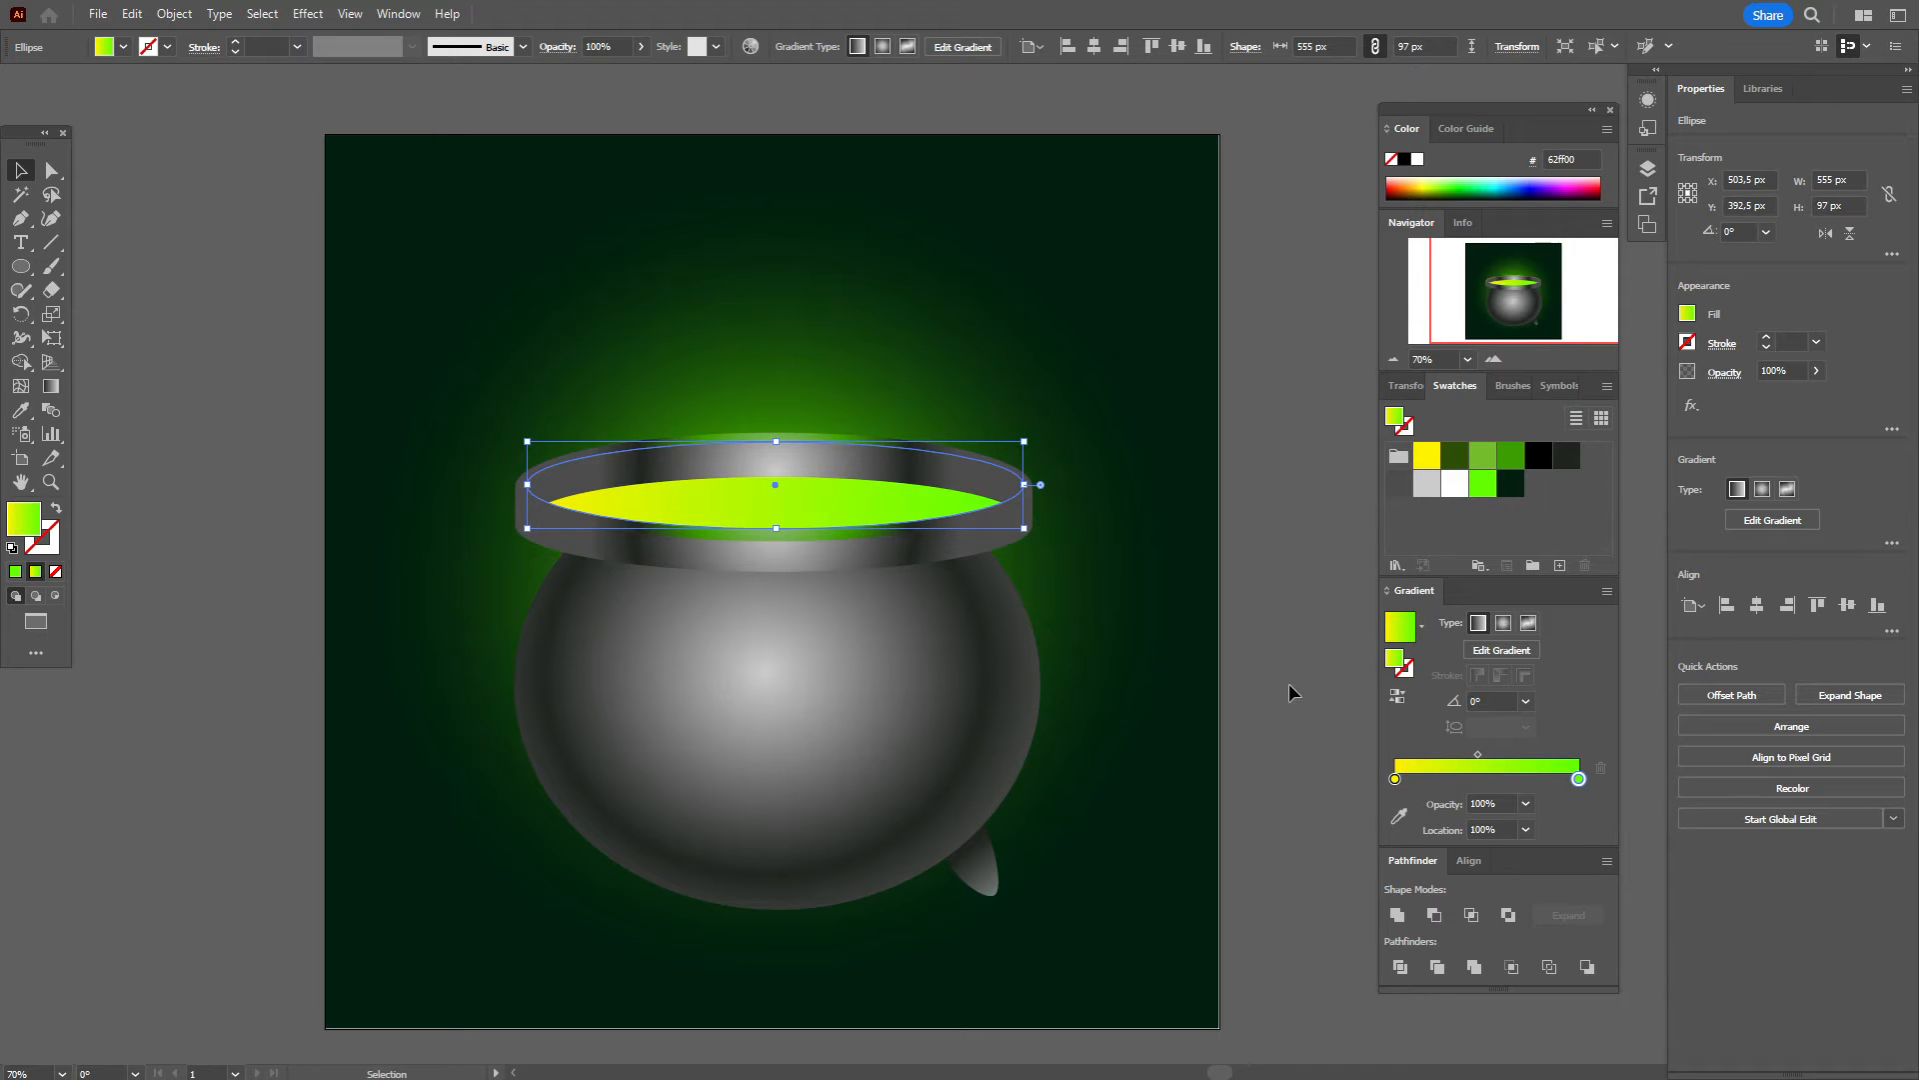
# Step: Run the liquid gradient vertically, widen the green, re-centre the midpoint and raise the yellow stop
pyautogui.click(50, 386)
pyautogui.moveTo(794, 411)
pyautogui.mouseDown()
pyautogui.moveTo(814, 617)
pyautogui.moveTo(843, 425)
pyautogui.mouseUp()
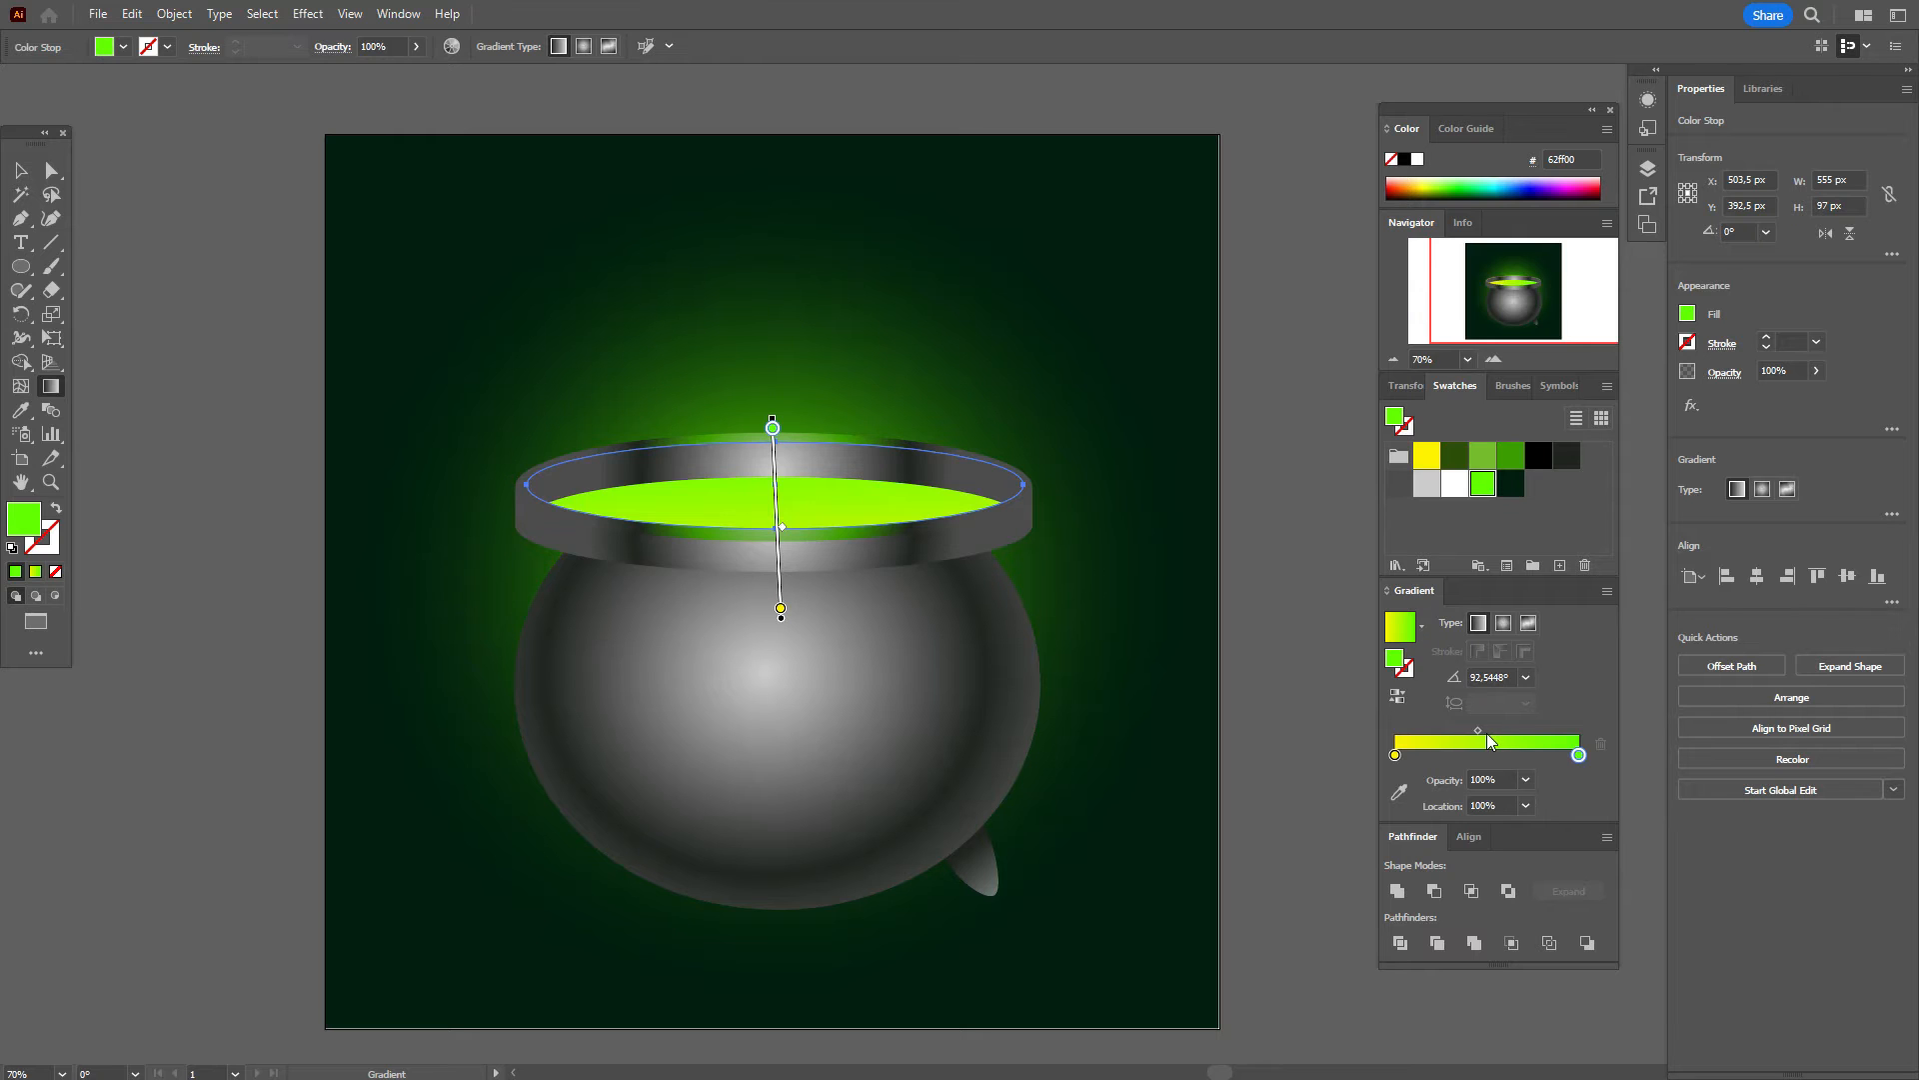
pyautogui.moveTo(1579, 755)
pyautogui.mouseDown()
pyautogui.moveTo(1460, 735)
pyautogui.moveTo(1646, 775)
pyautogui.moveTo(1608, 738)
pyautogui.mouseUp()
pyautogui.moveTo(1479, 732)
pyautogui.mouseDown()
pyautogui.moveTo(1447, 740)
pyautogui.moveTo(1503, 734)
pyautogui.mouseUp()
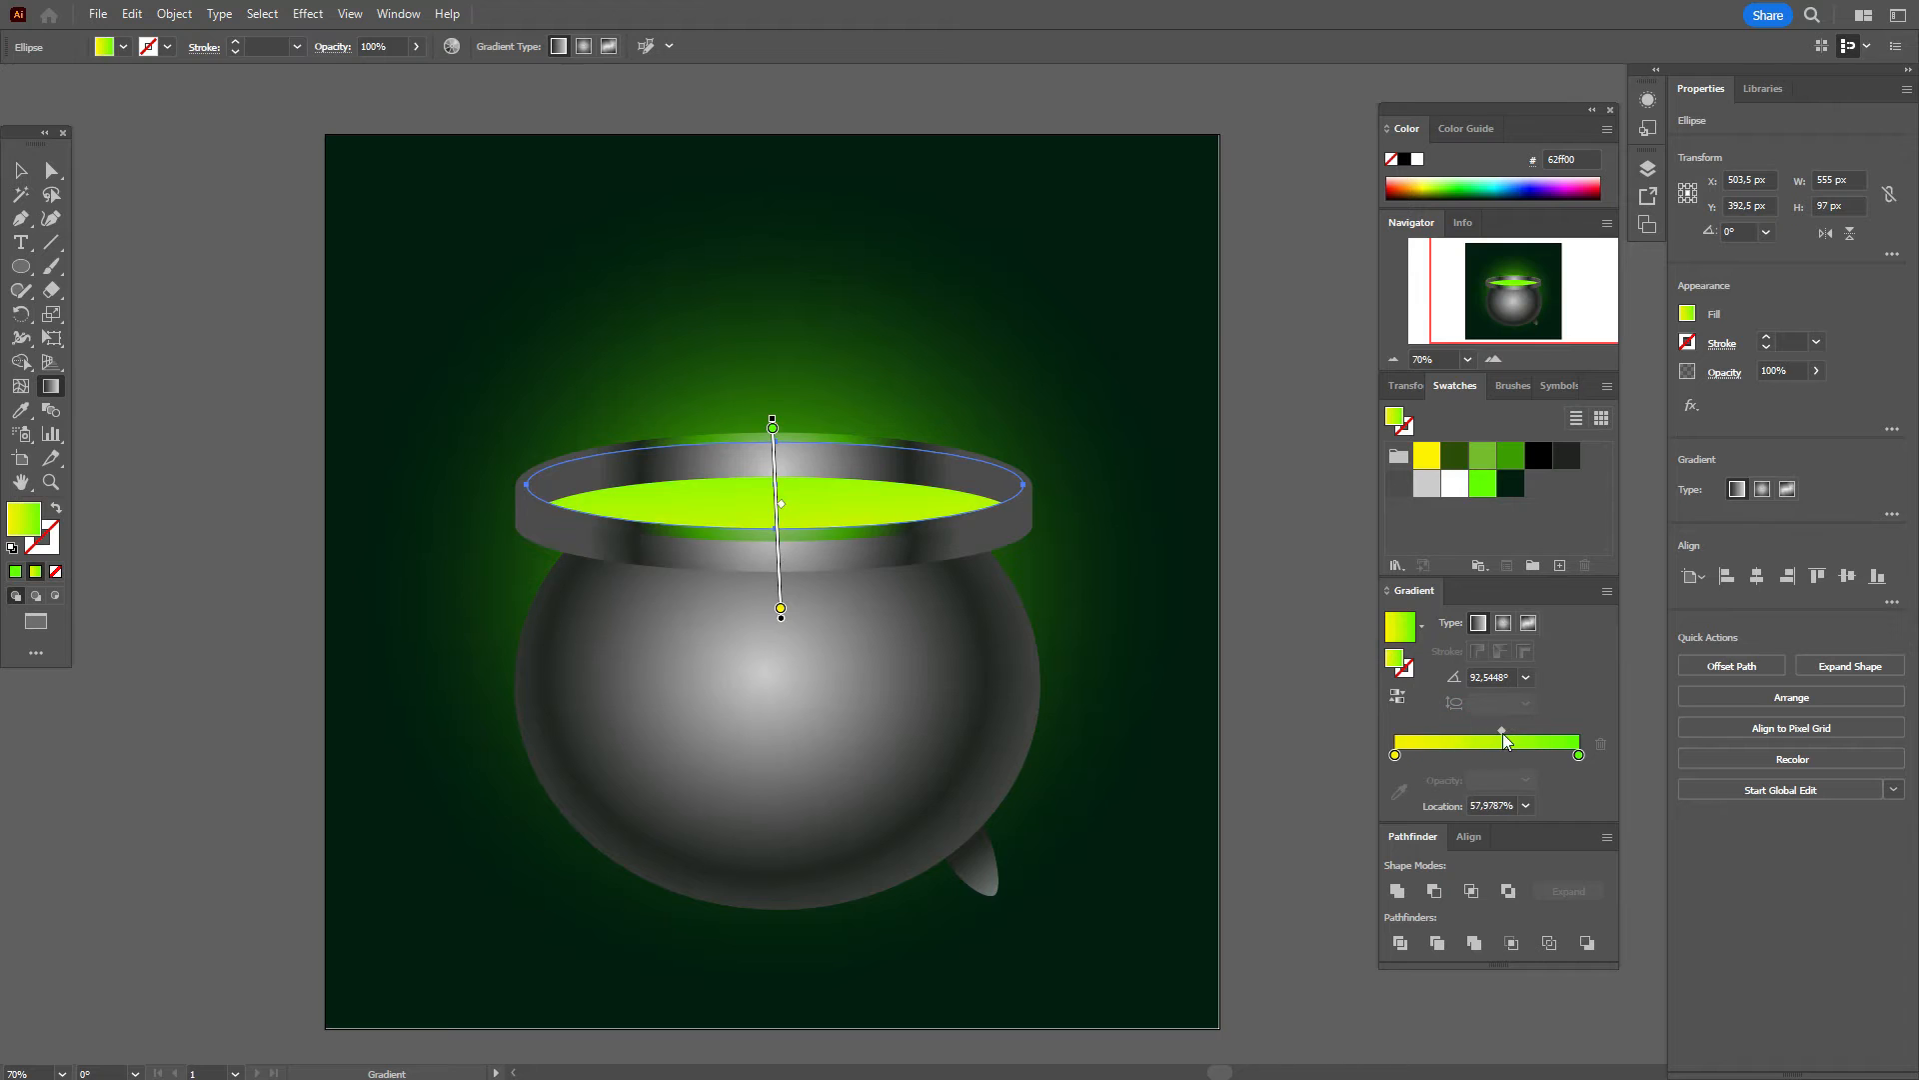
pyautogui.moveTo(781, 531)
pyautogui.mouseDown()
pyautogui.moveTo(781, 501)
pyautogui.moveTo(783, 519)
pyautogui.mouseUp()
pyautogui.moveTo(781, 608); pyautogui.dragTo(778, 536)
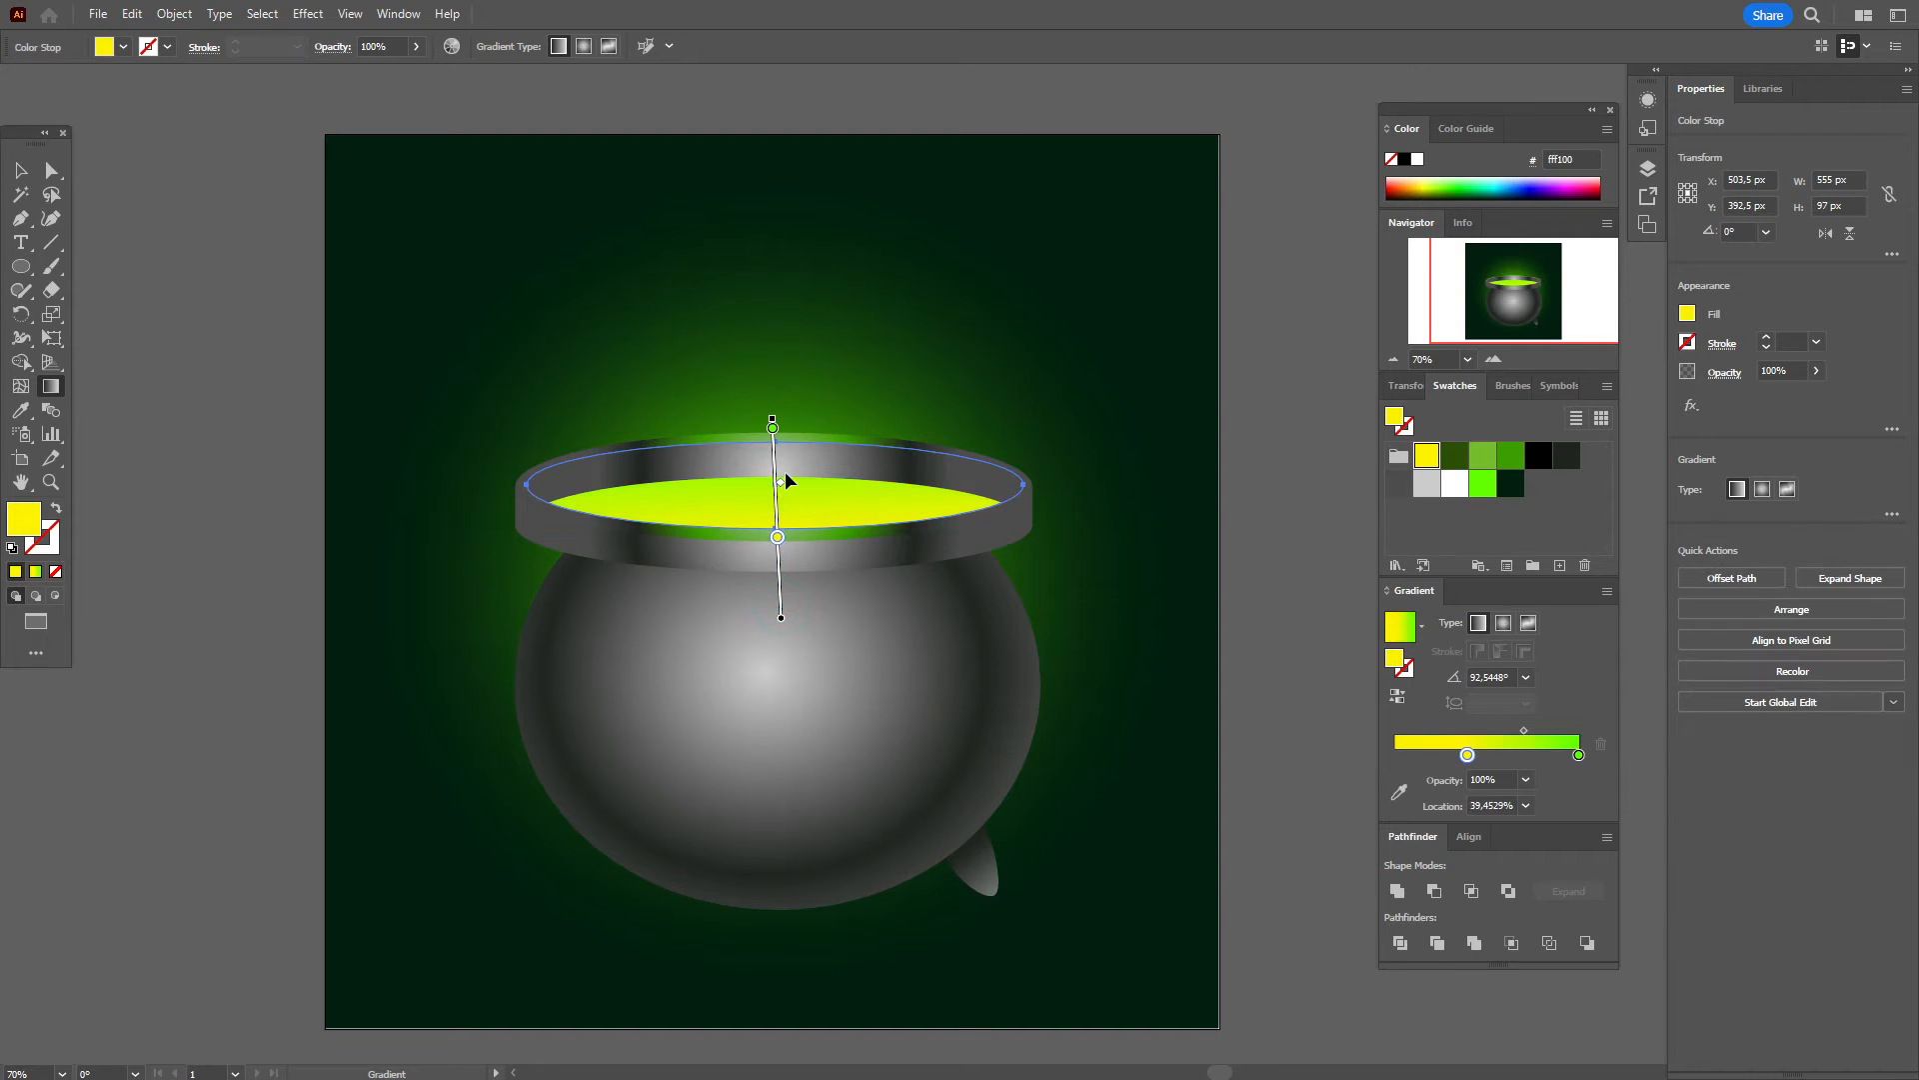
pyautogui.click(20, 170)
pyautogui.click(131, 247)
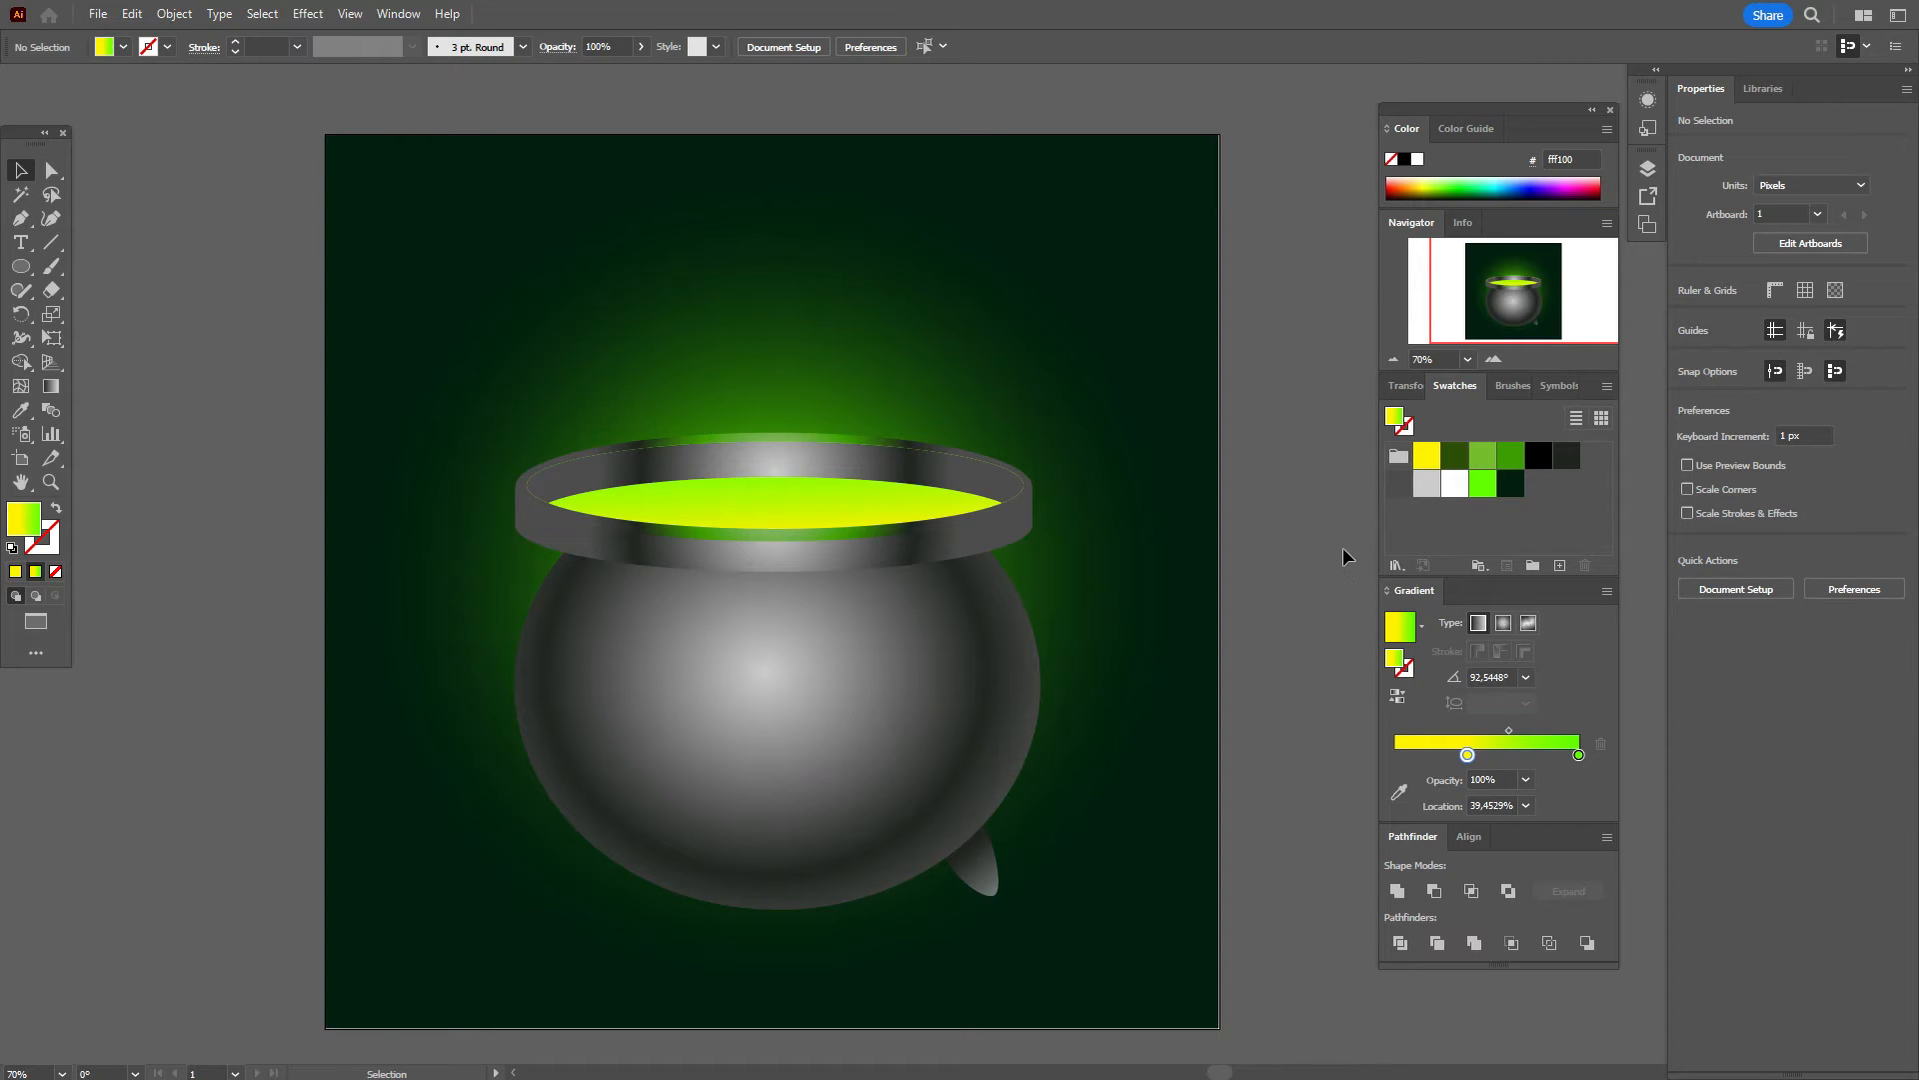
# Step: Bring the rim forward one step in the stacking order and nudge it down onto the body
pyautogui.click(1007, 537)
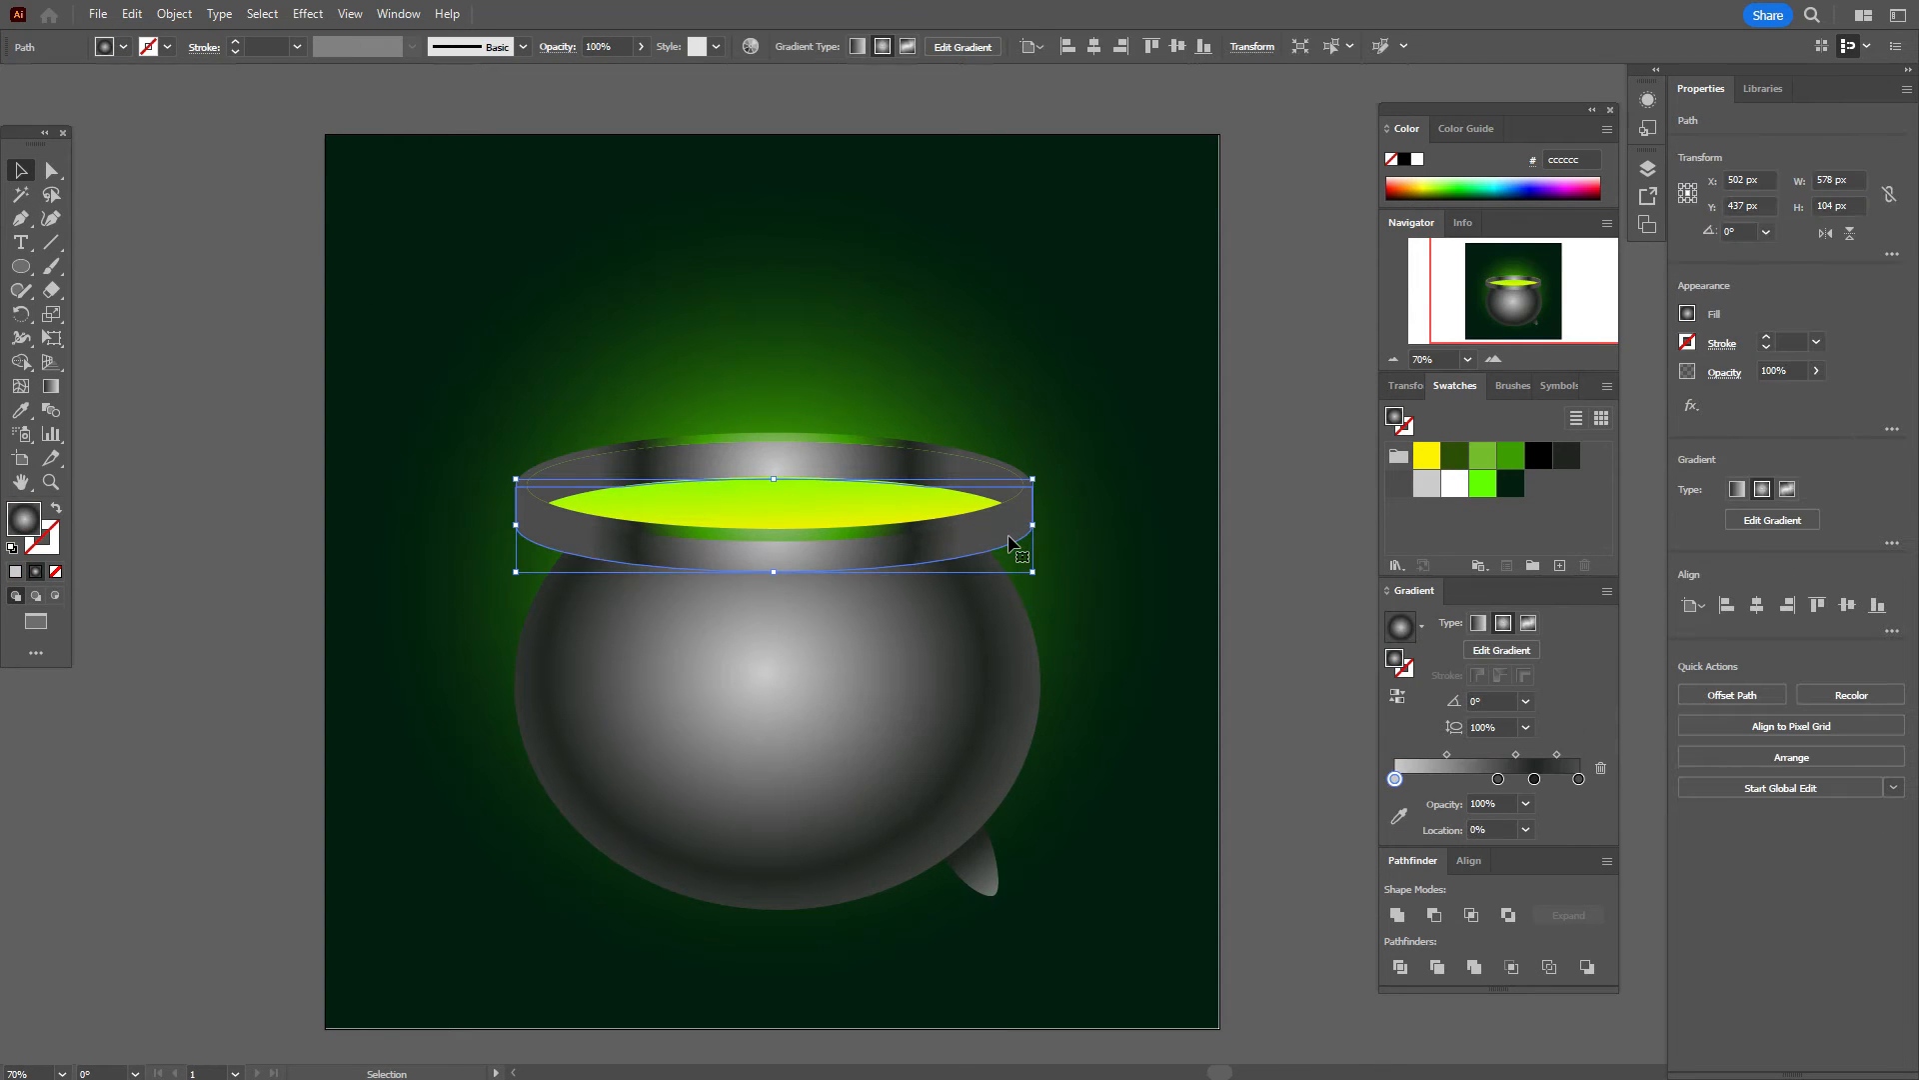
pyautogui.press('a')
pyautogui.press('v')
pyautogui.rightClick(1008, 542)
pyautogui.moveTo(1149, 944)
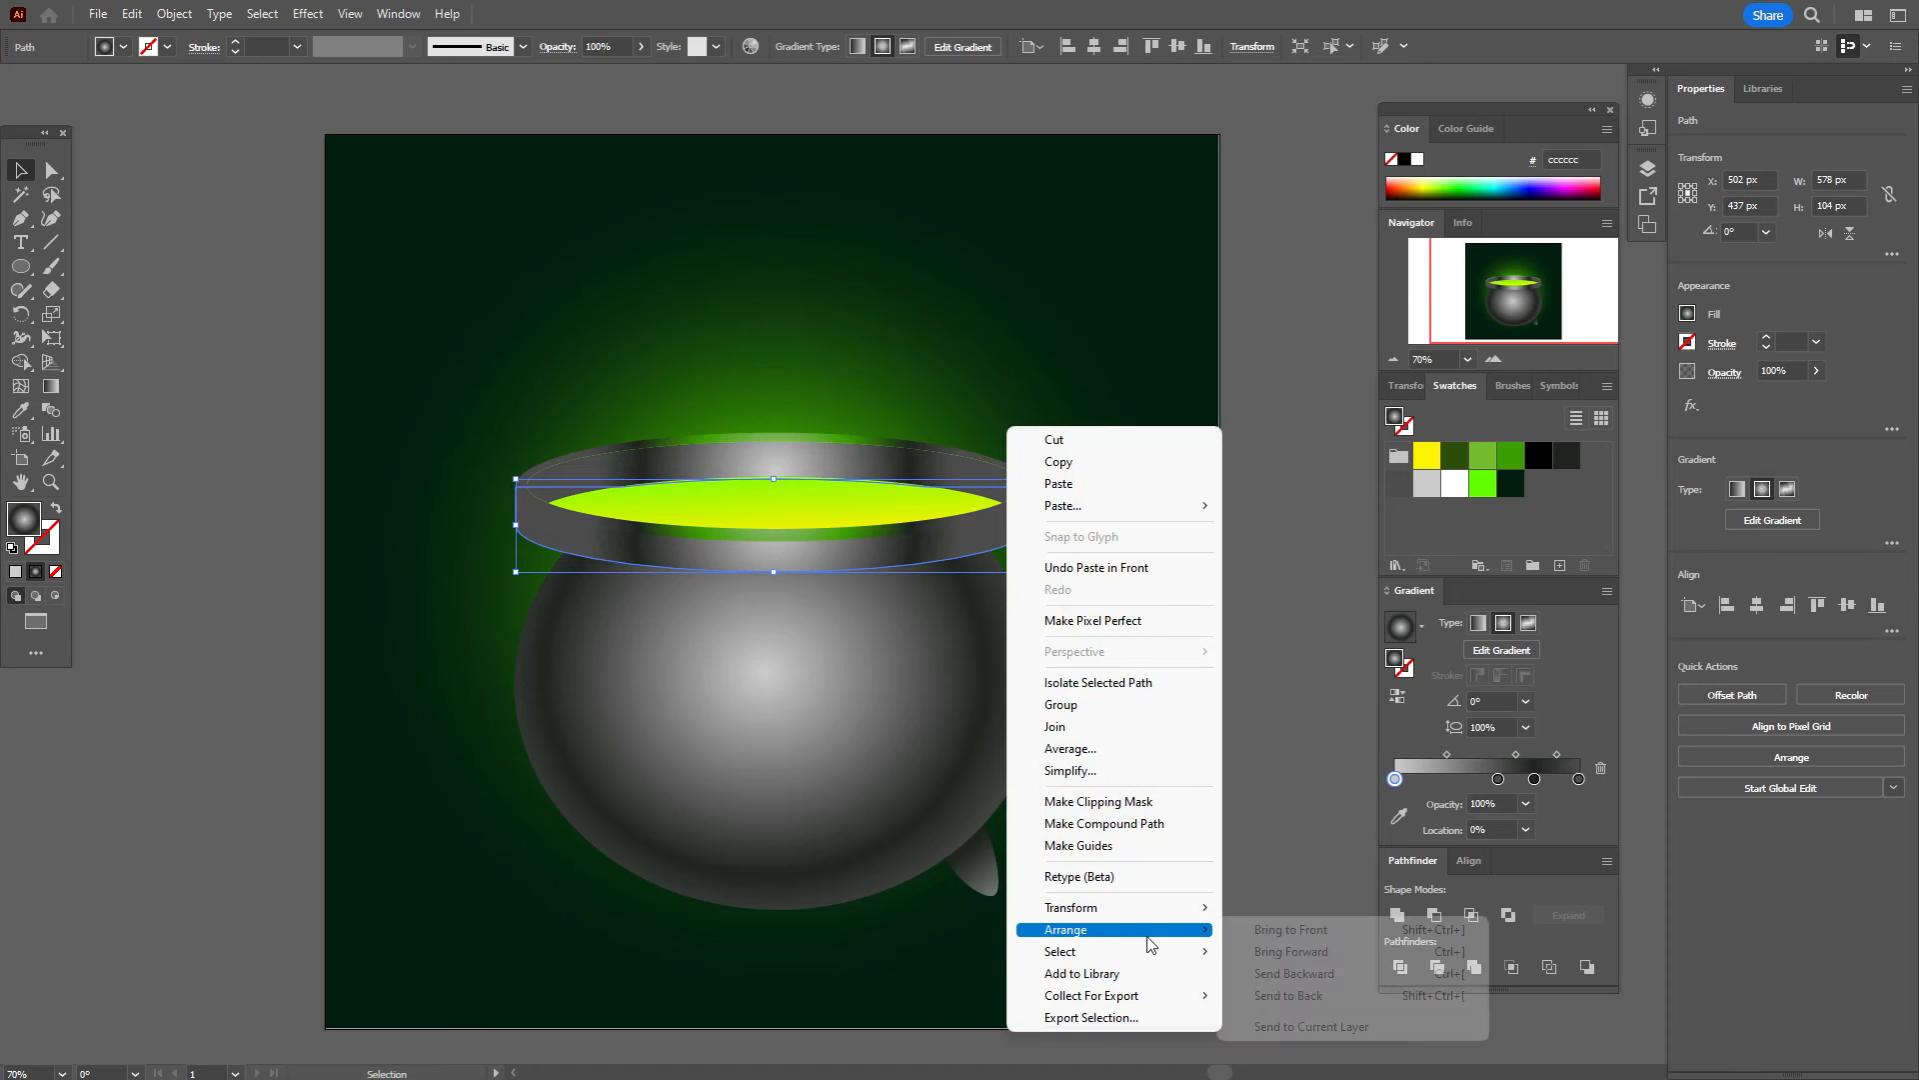
pyautogui.click(1291, 950)
pyautogui.press('Down')
pyautogui.press('Down')
pyautogui.press('Down')
pyautogui.press('Down')
pyautogui.press('Down')
pyautogui.press('Down')
pyautogui.press('Down')
pyautogui.press('Down')
pyautogui.press('Down')
pyautogui.press('Down')
pyautogui.press('Down')
pyautogui.press('Down')
pyautogui.press('Down')
pyautogui.press('Down')
pyautogui.press('Down')
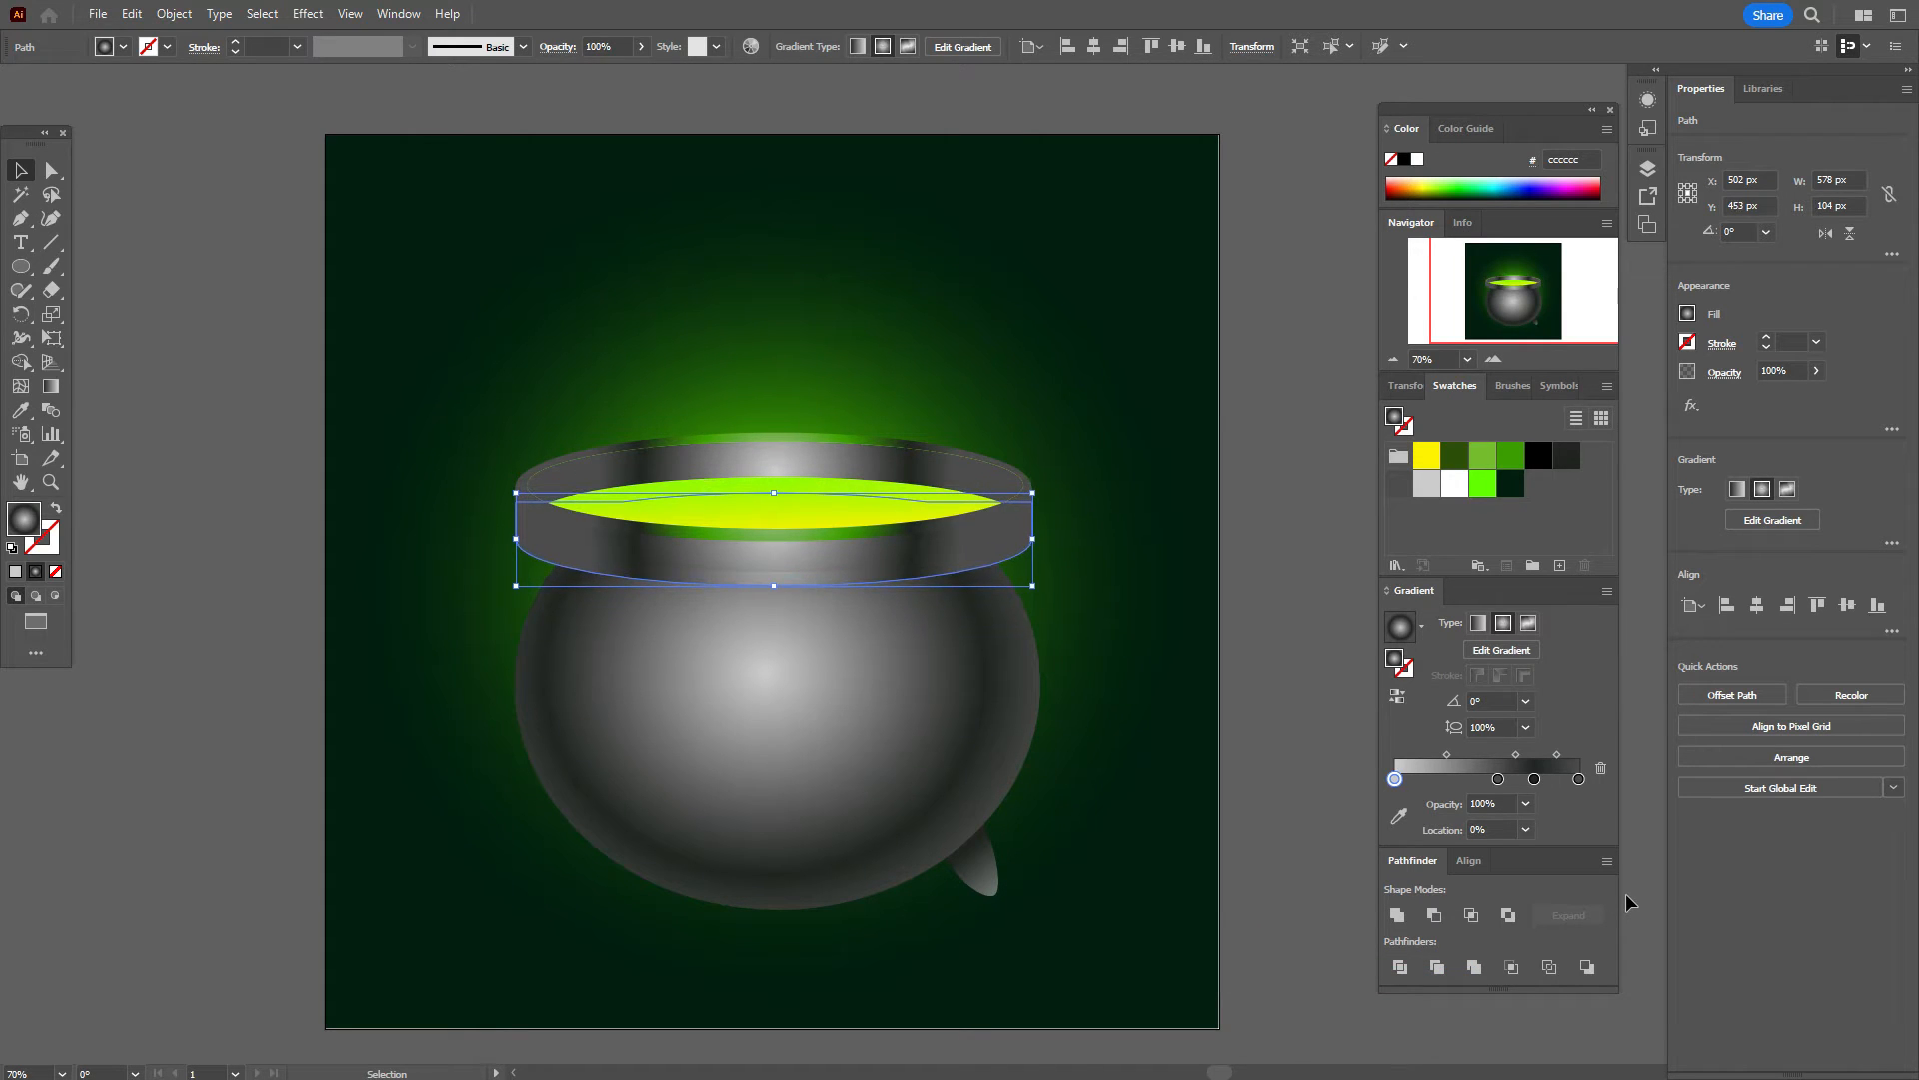
# Step: Merge the rim's lower piece into the cauldron body with the Shape Builder
pyautogui.keyDown('shift'); pyautogui.click(1020, 671); pyautogui.keyUp('shift')
pyautogui.click(20, 362)
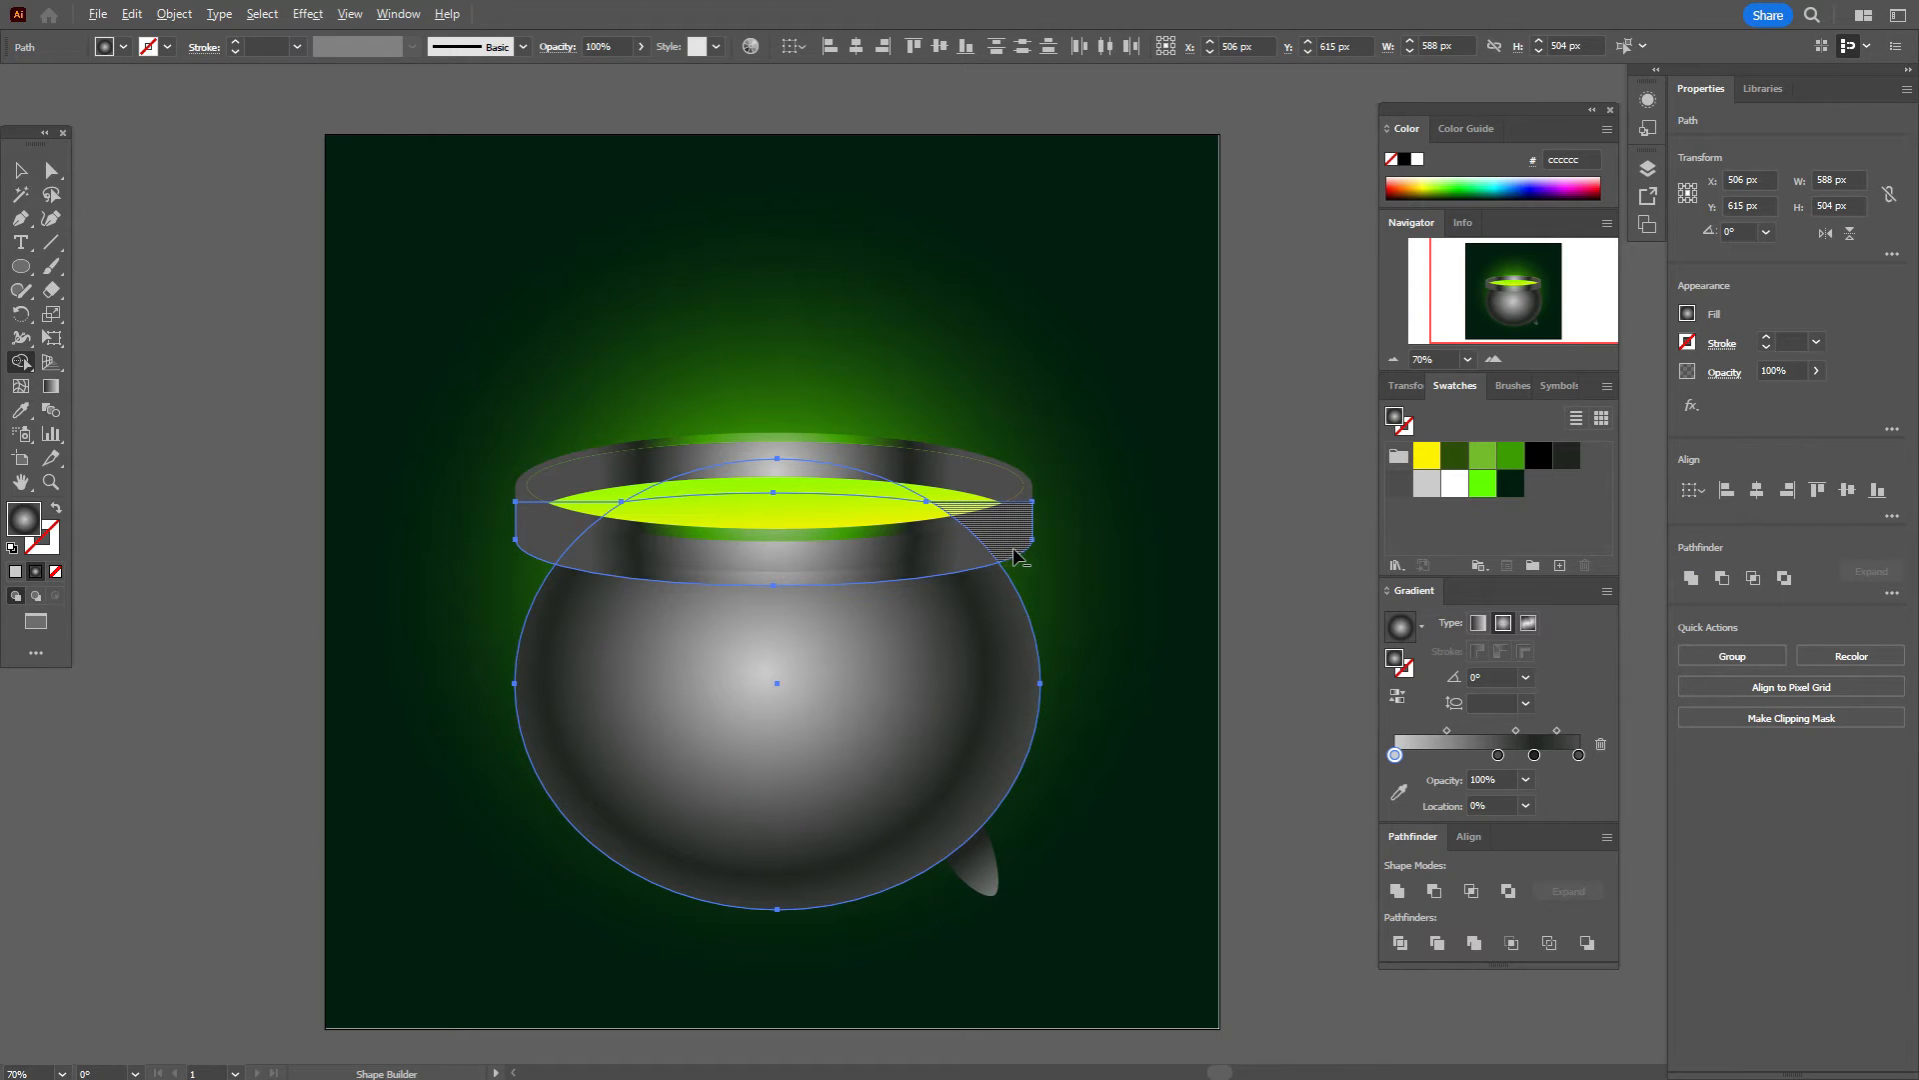
pyautogui.moveTo(1019, 555); pyautogui.dragTo(865, 610)
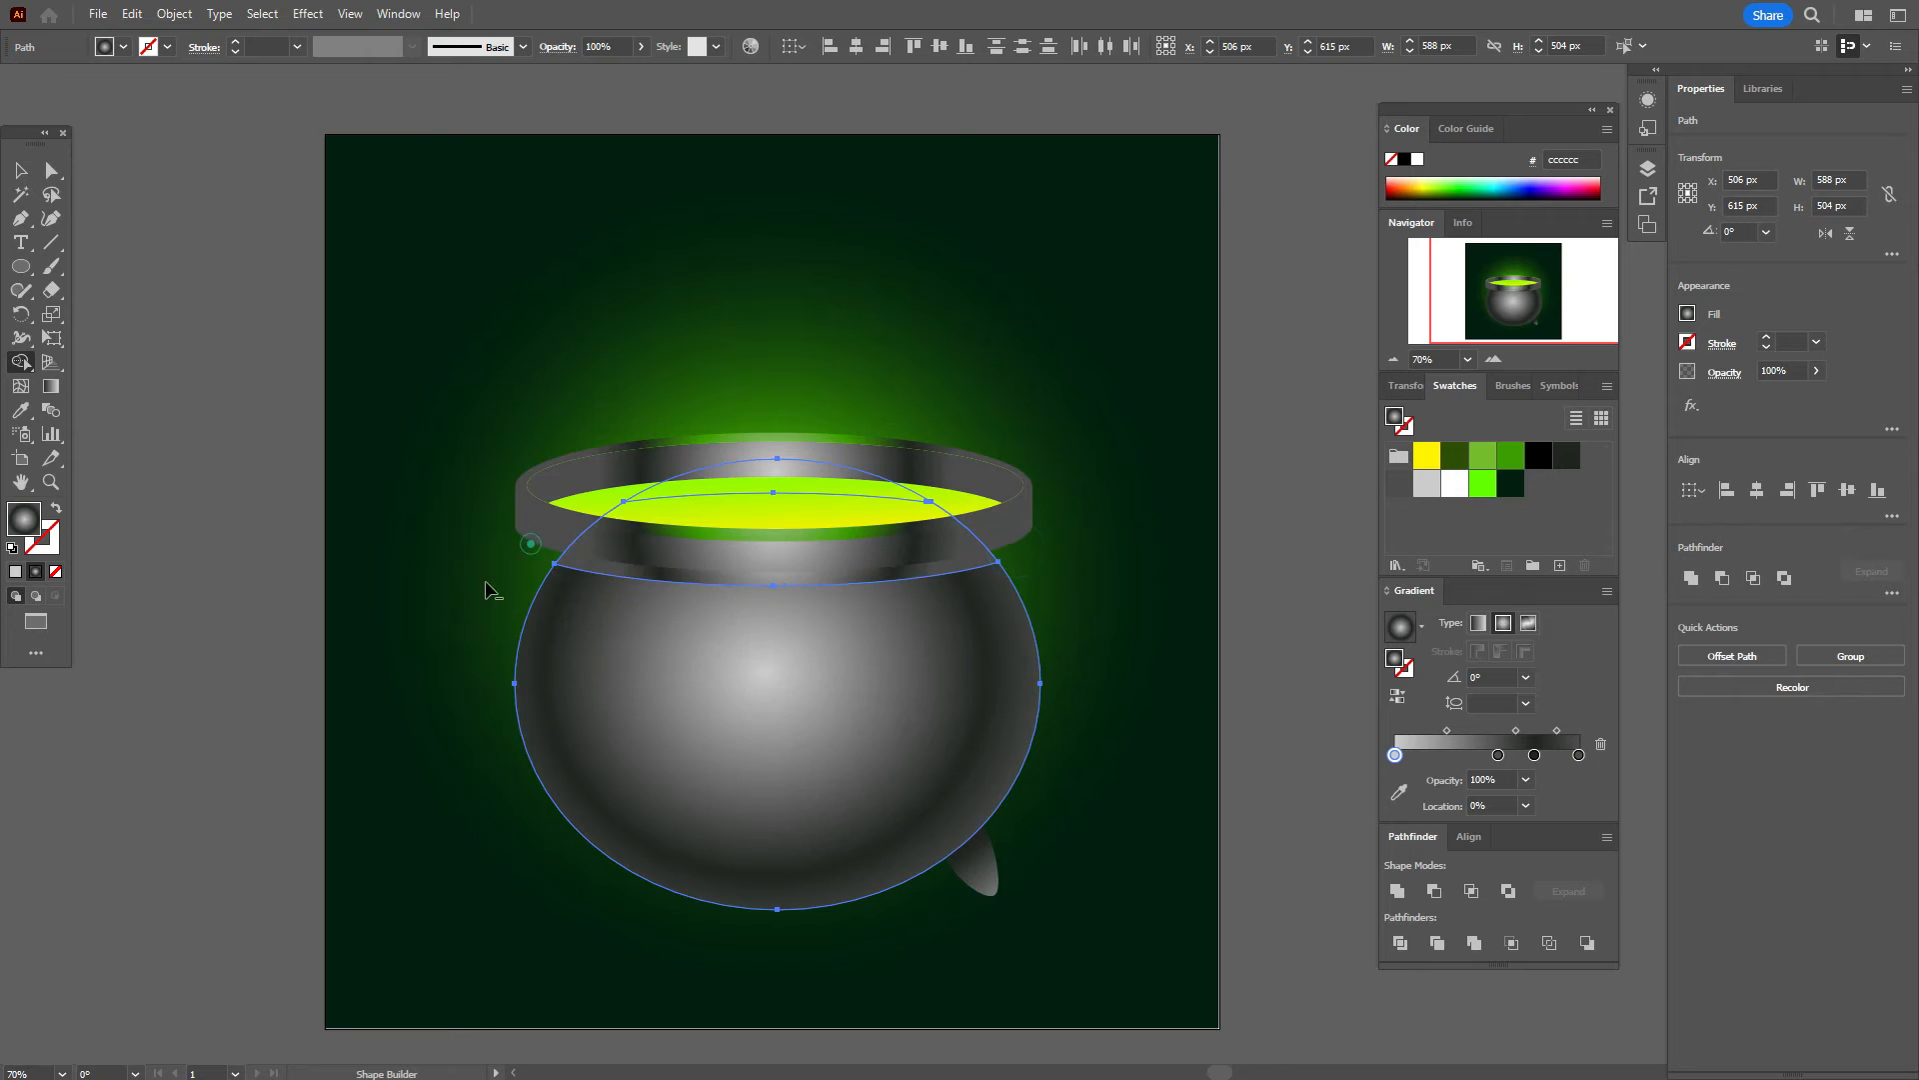
pyautogui.click(20, 170)
pyautogui.click(189, 248)
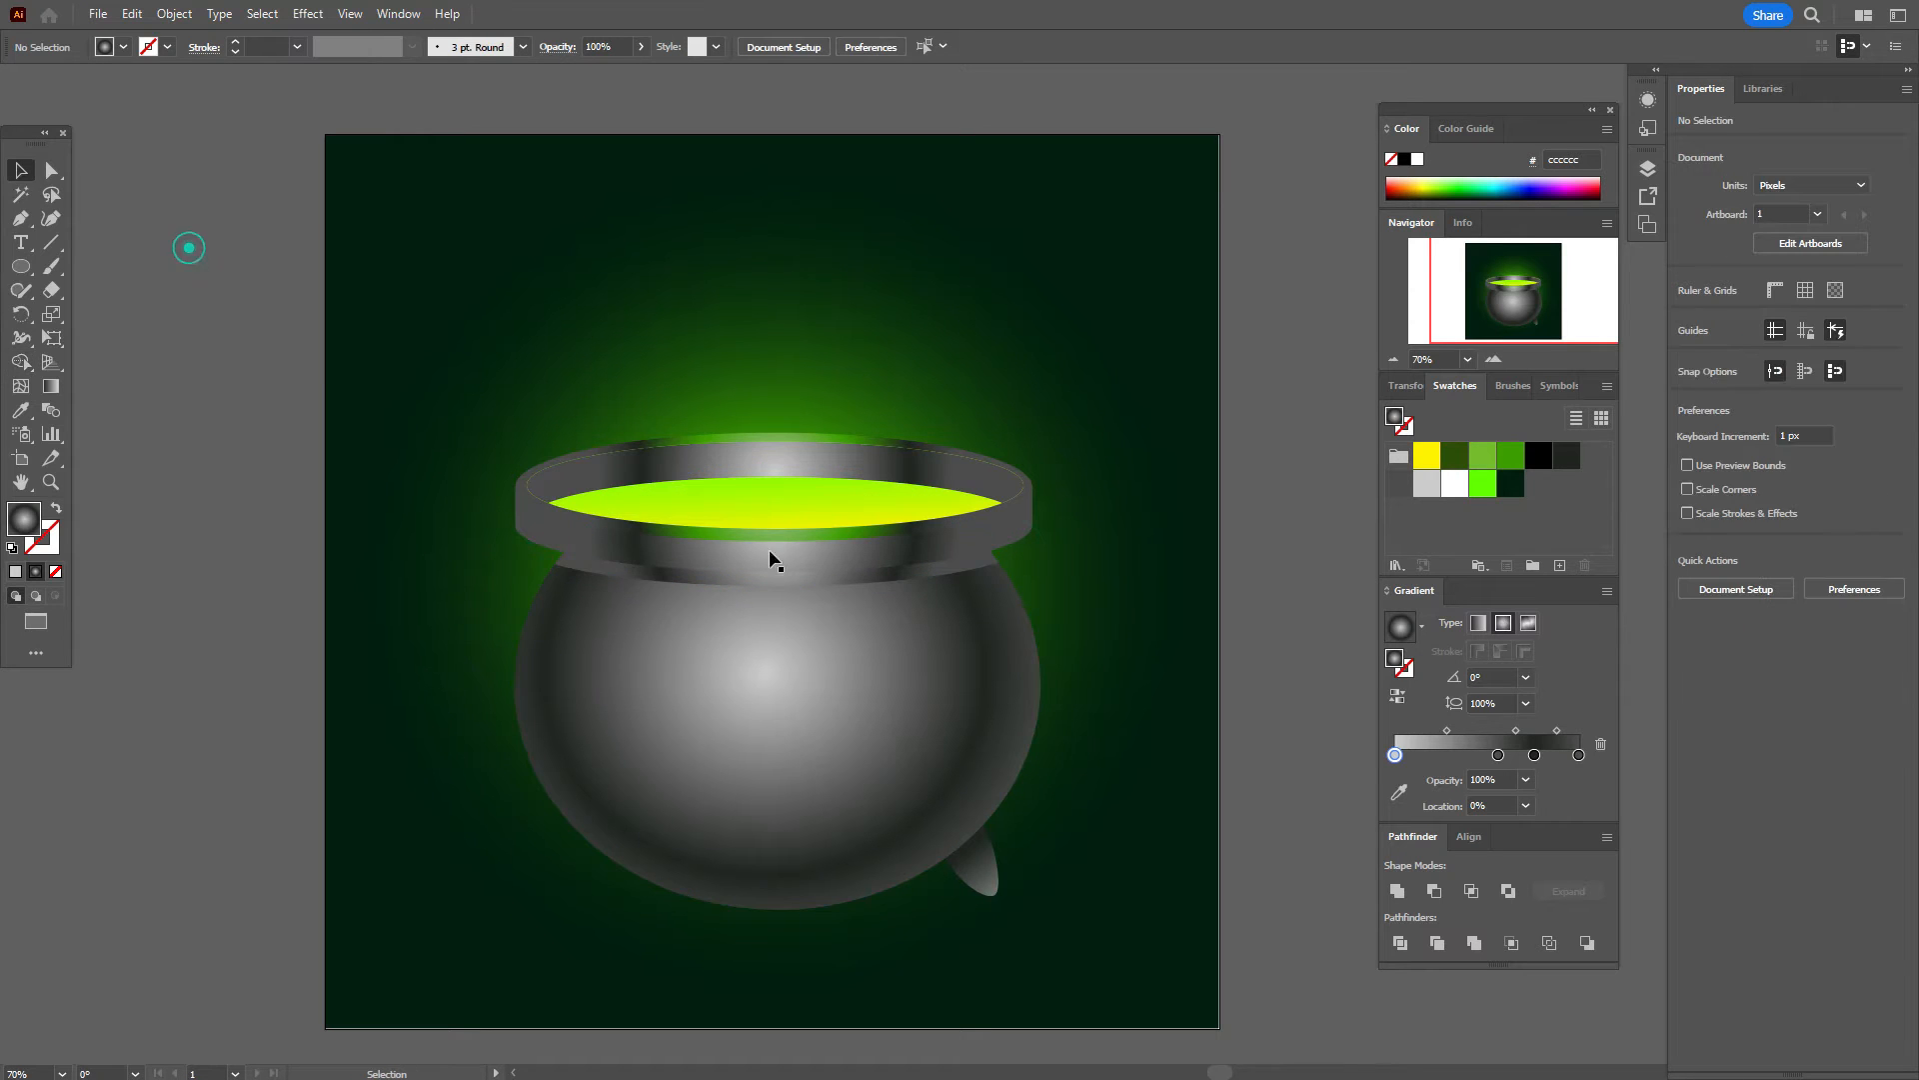
# Step: Fill the band just below the rim with dark grey #1f2420
pyautogui.click(825, 584)
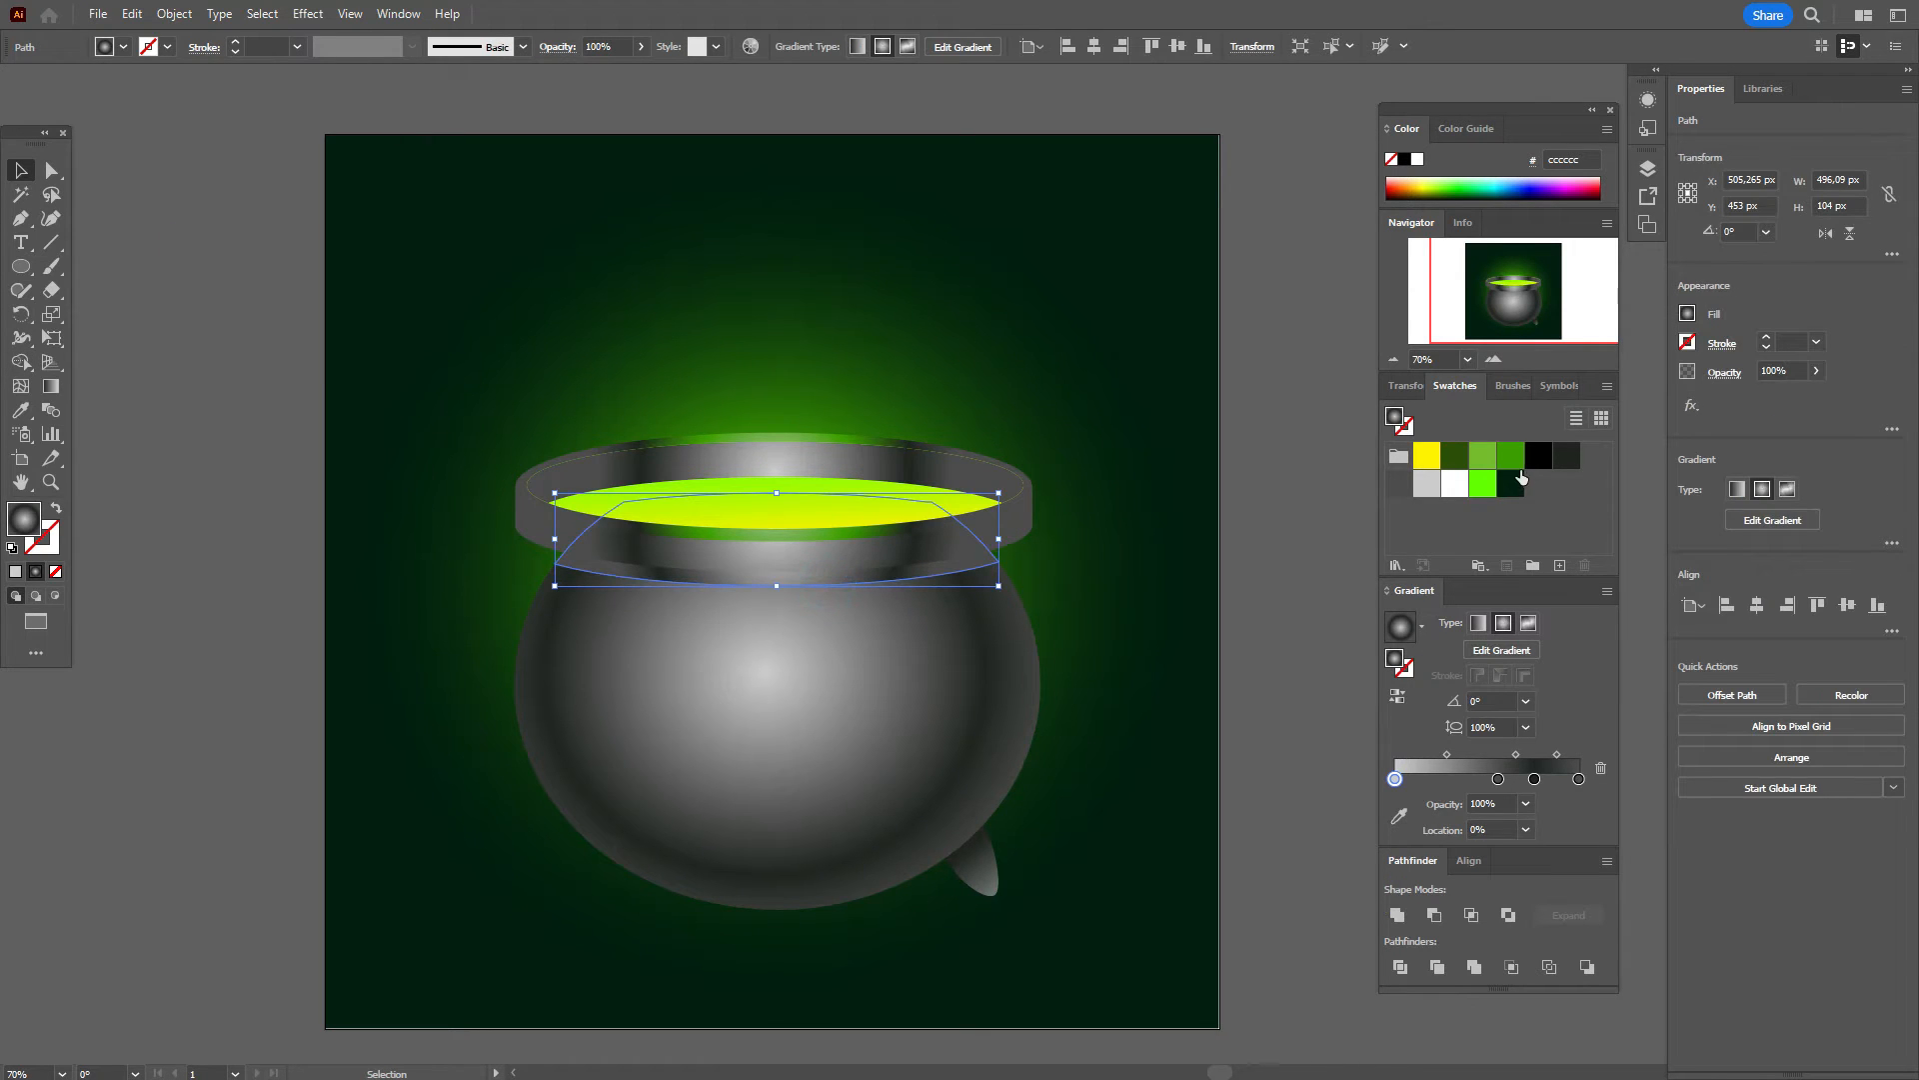
pyautogui.click(1562, 456)
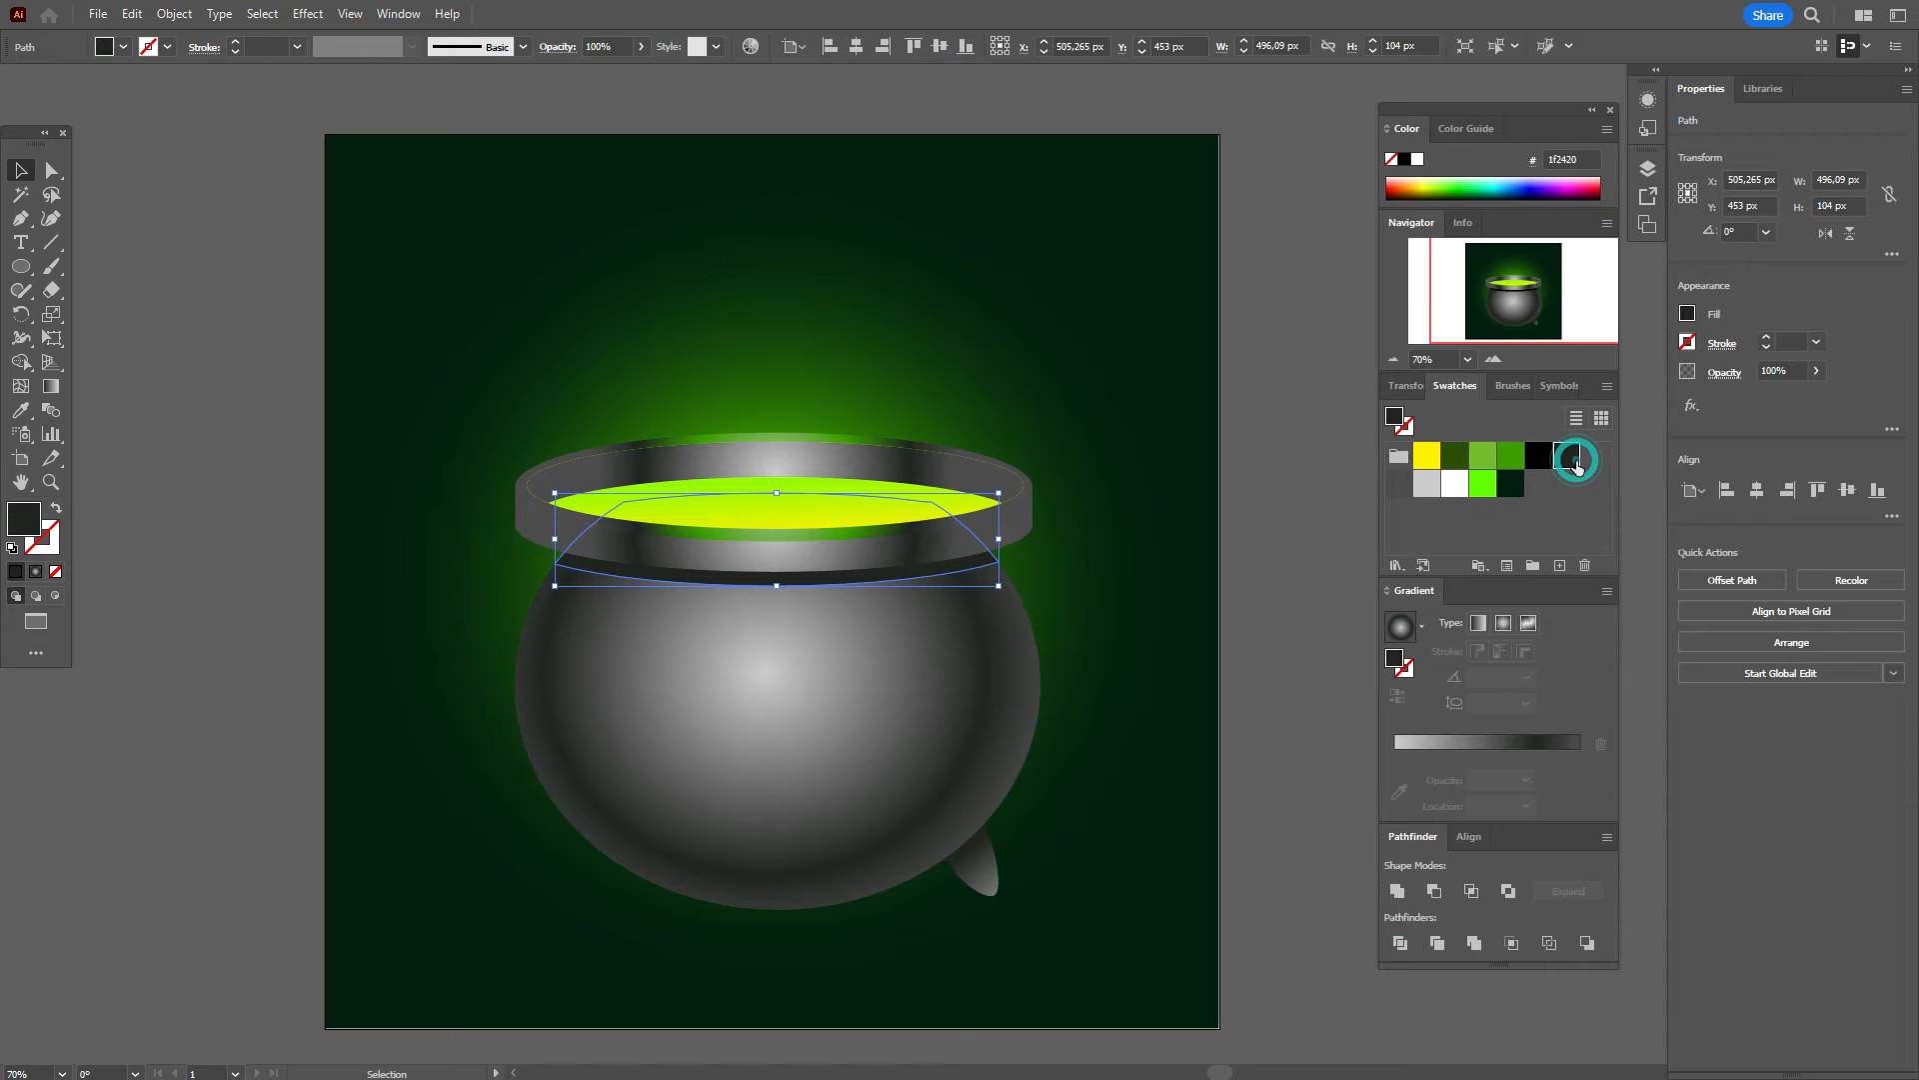
pyautogui.click(1232, 530)
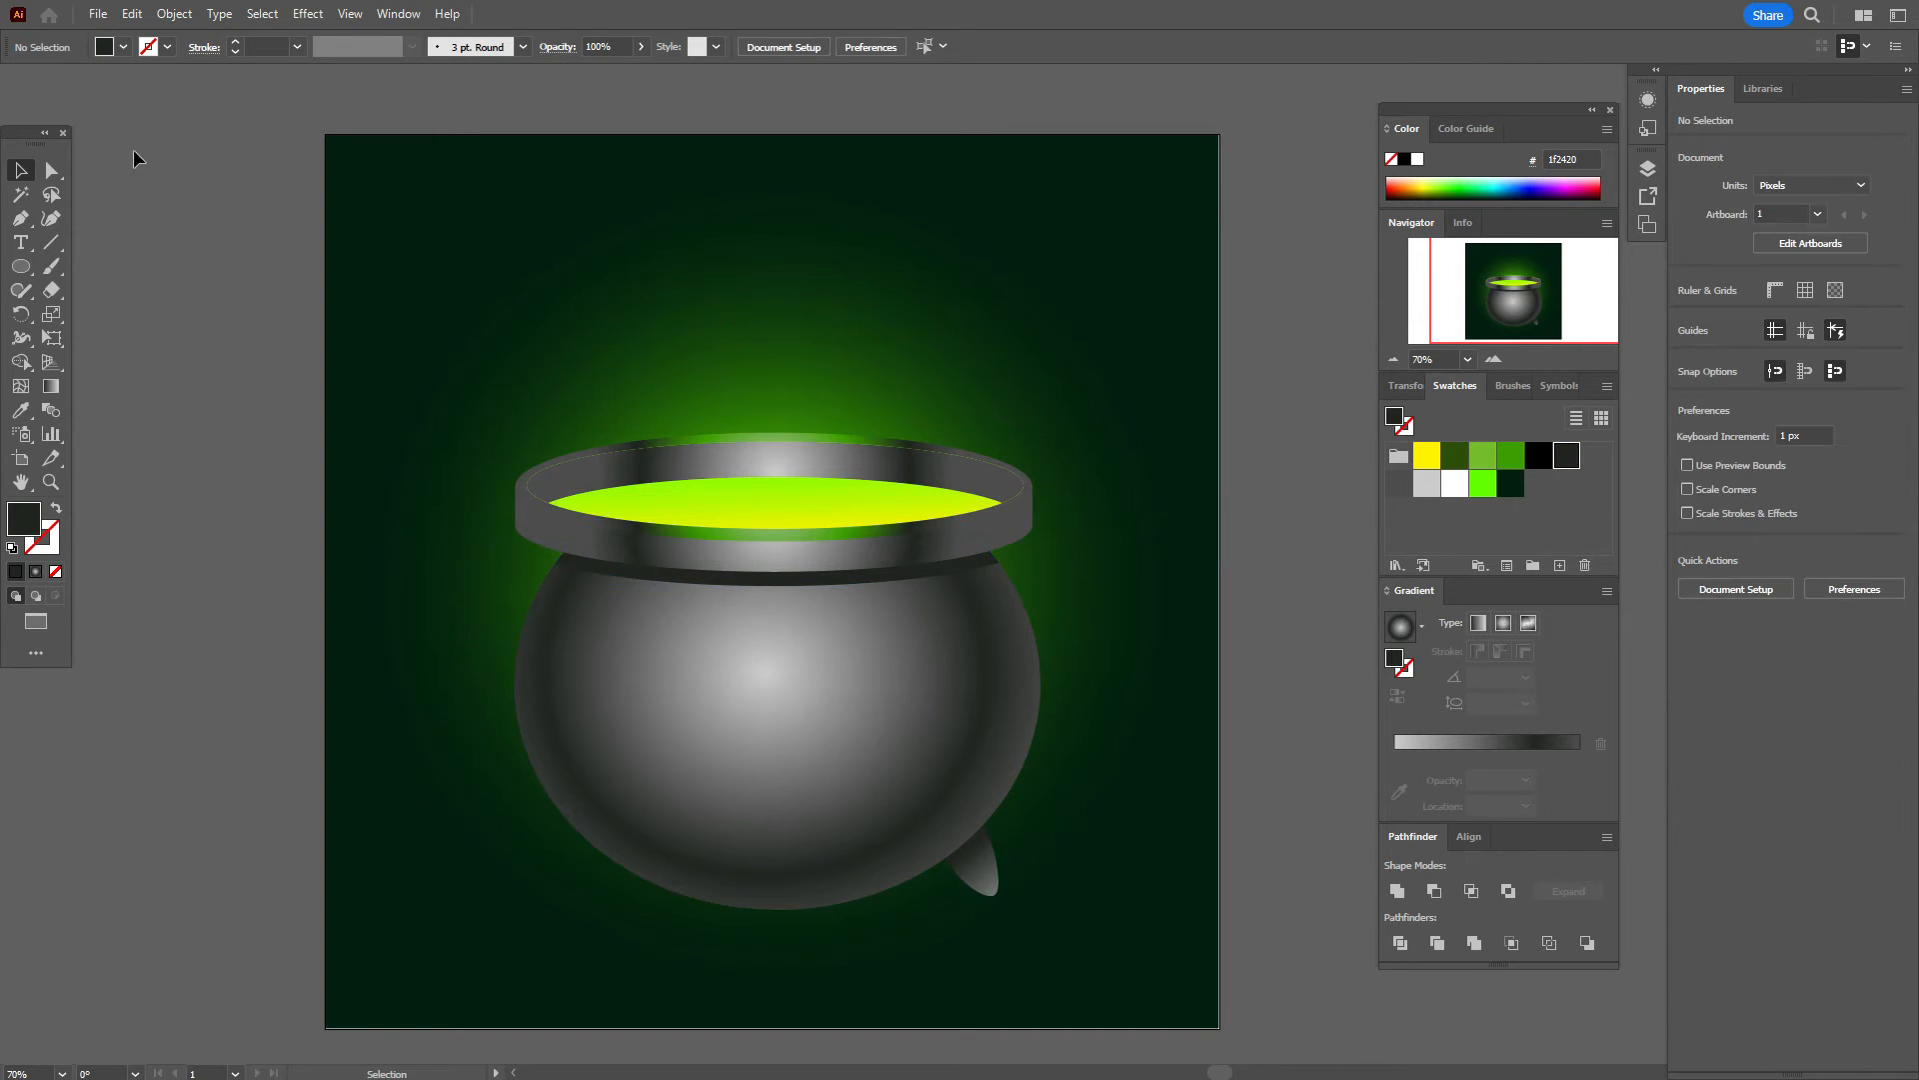
# Step: Round the dark band's left and right corner anchors to about 14 px radius
pyautogui.click(50, 172)
pyautogui.click(612, 577)
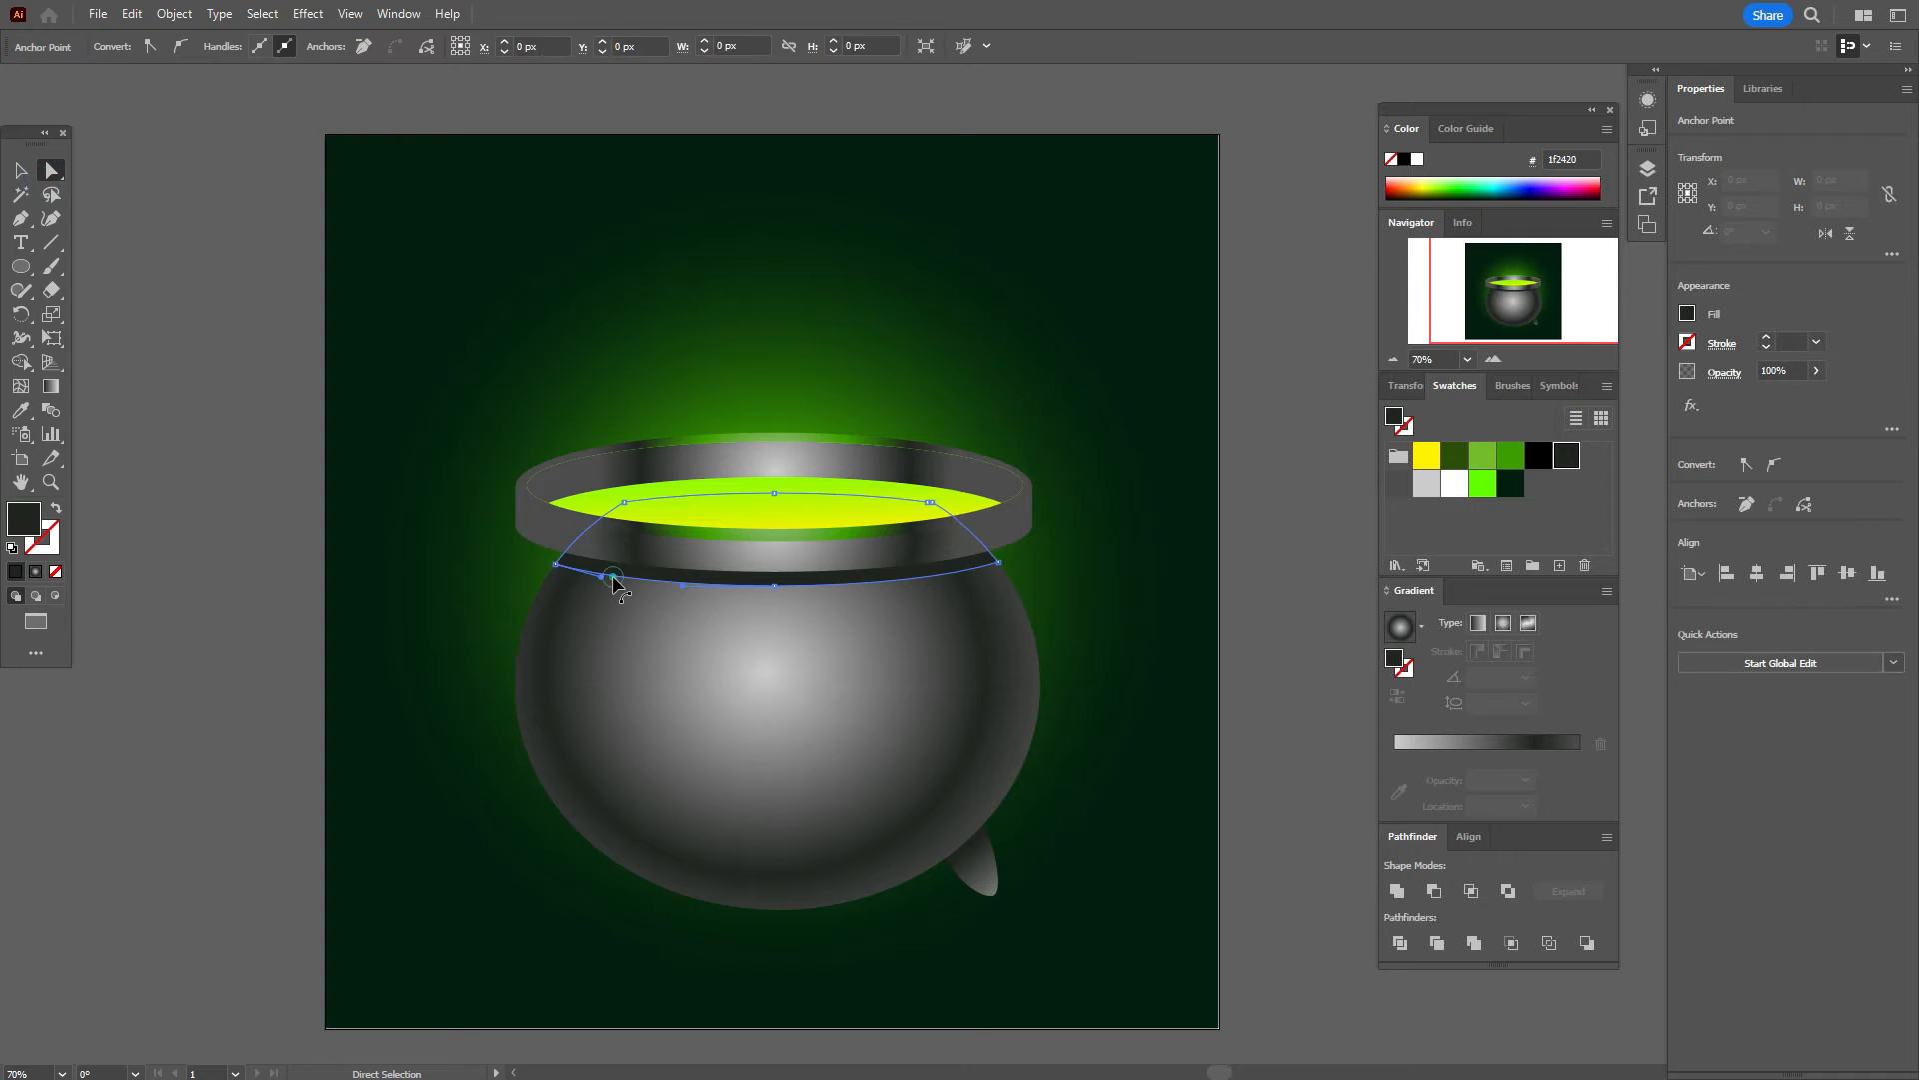
pyautogui.click(556, 566)
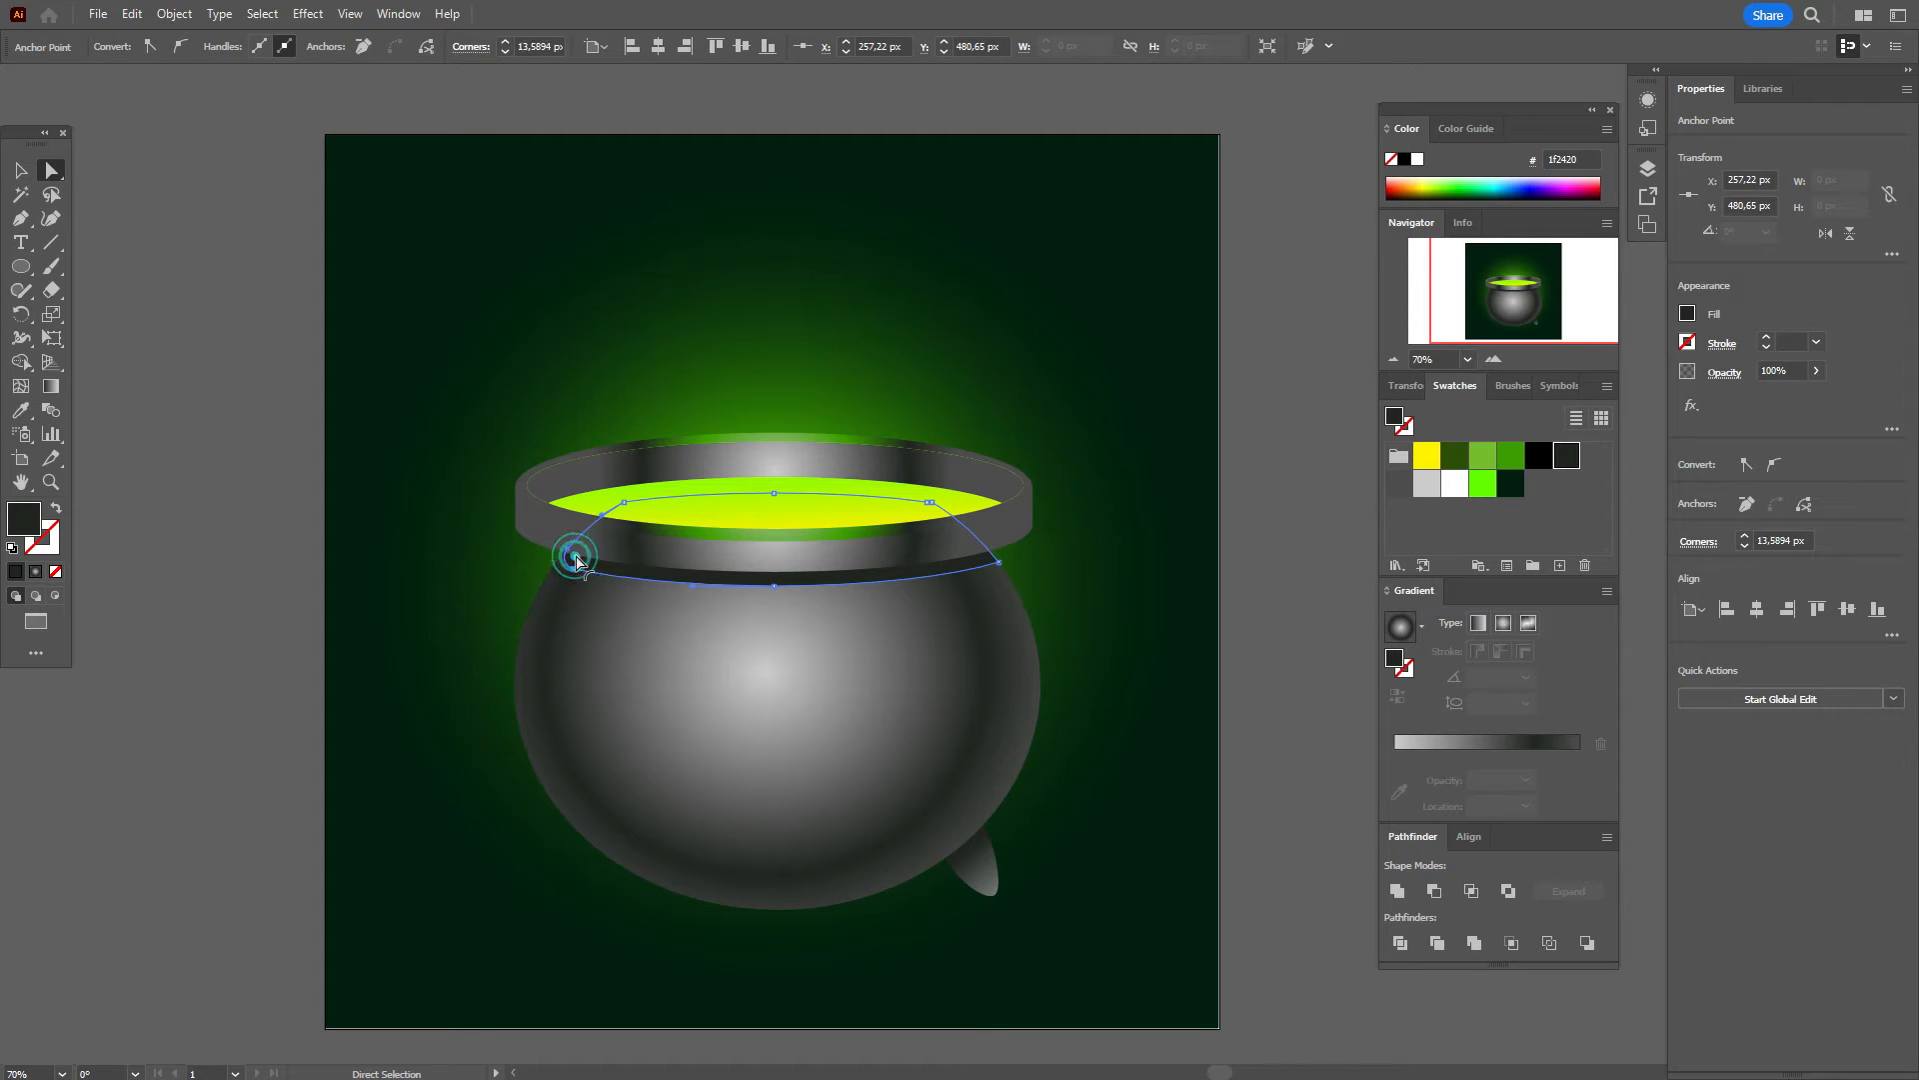
pyautogui.keyDown('shift'); pyautogui.click(997, 562); pyautogui.keyUp('shift')
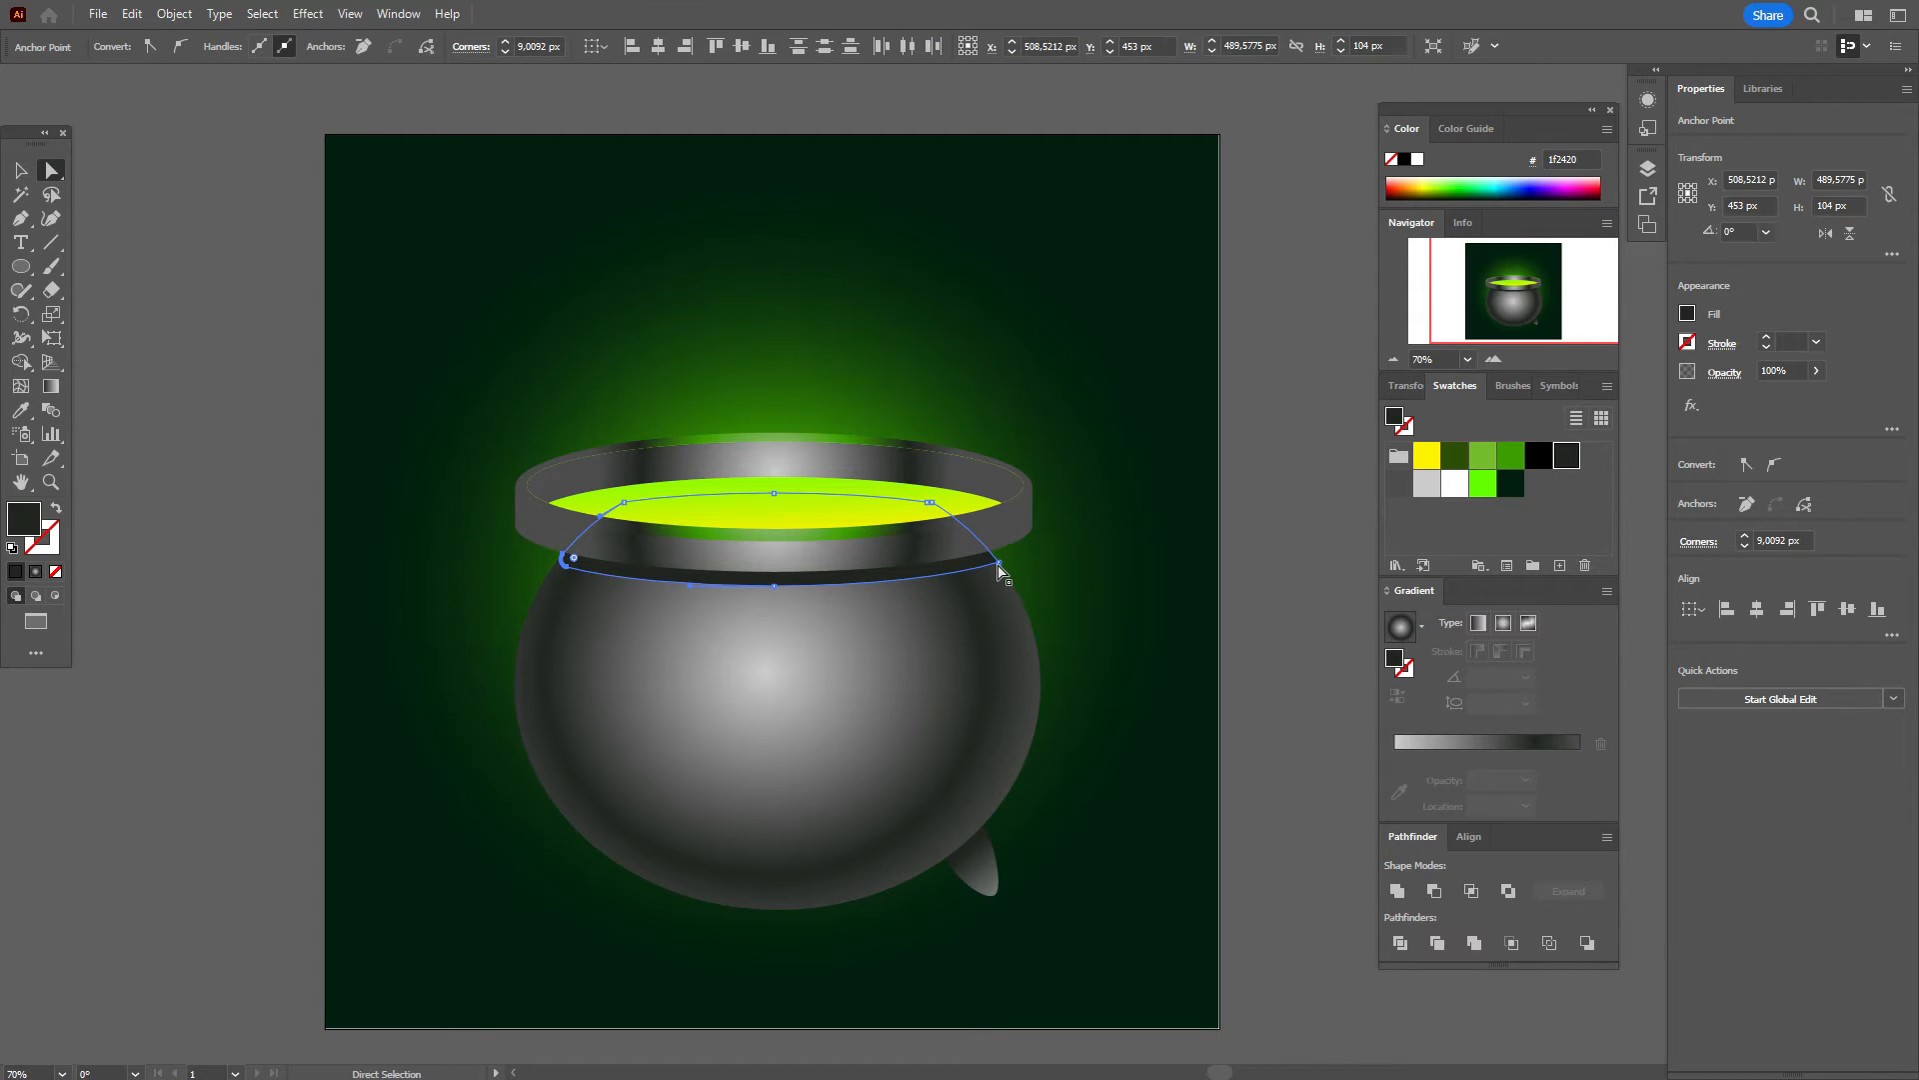
pyautogui.moveTo(996, 561); pyautogui.dragTo(977, 556)
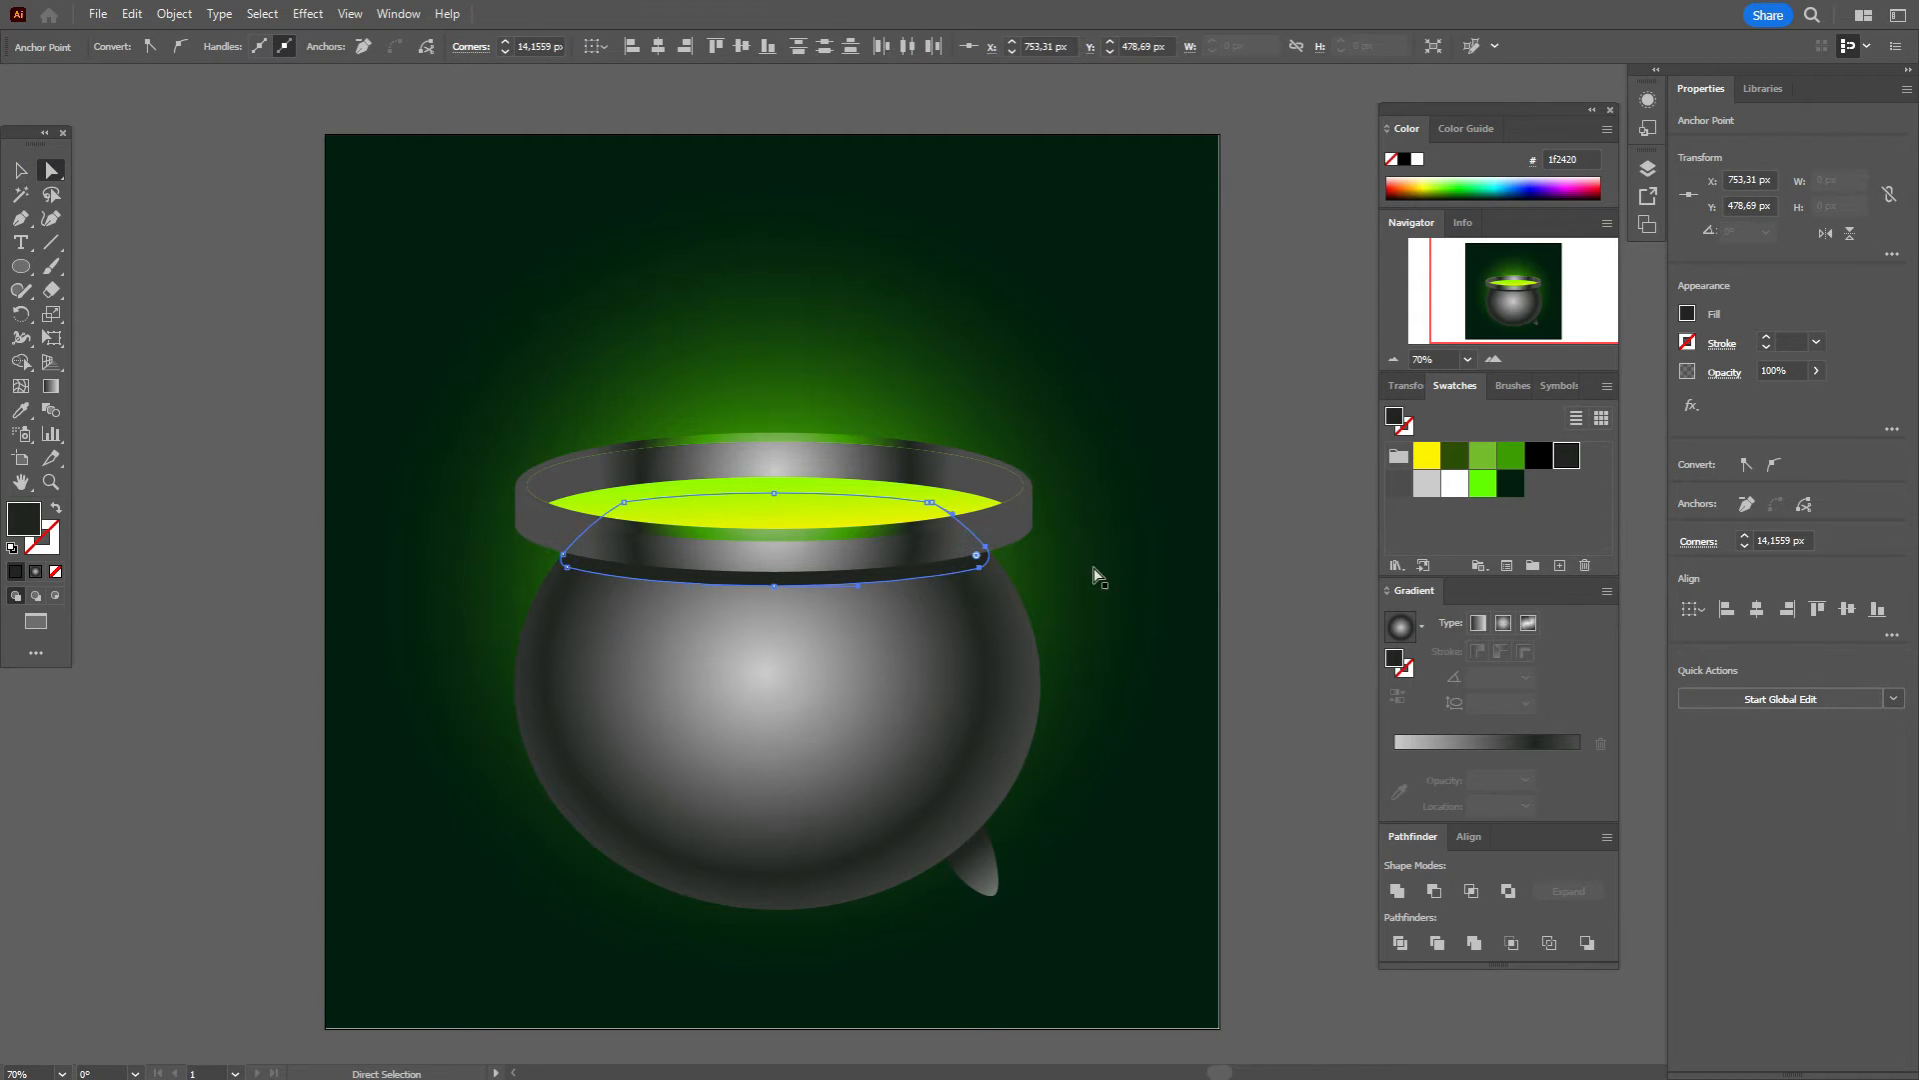
pyautogui.click(1229, 584)
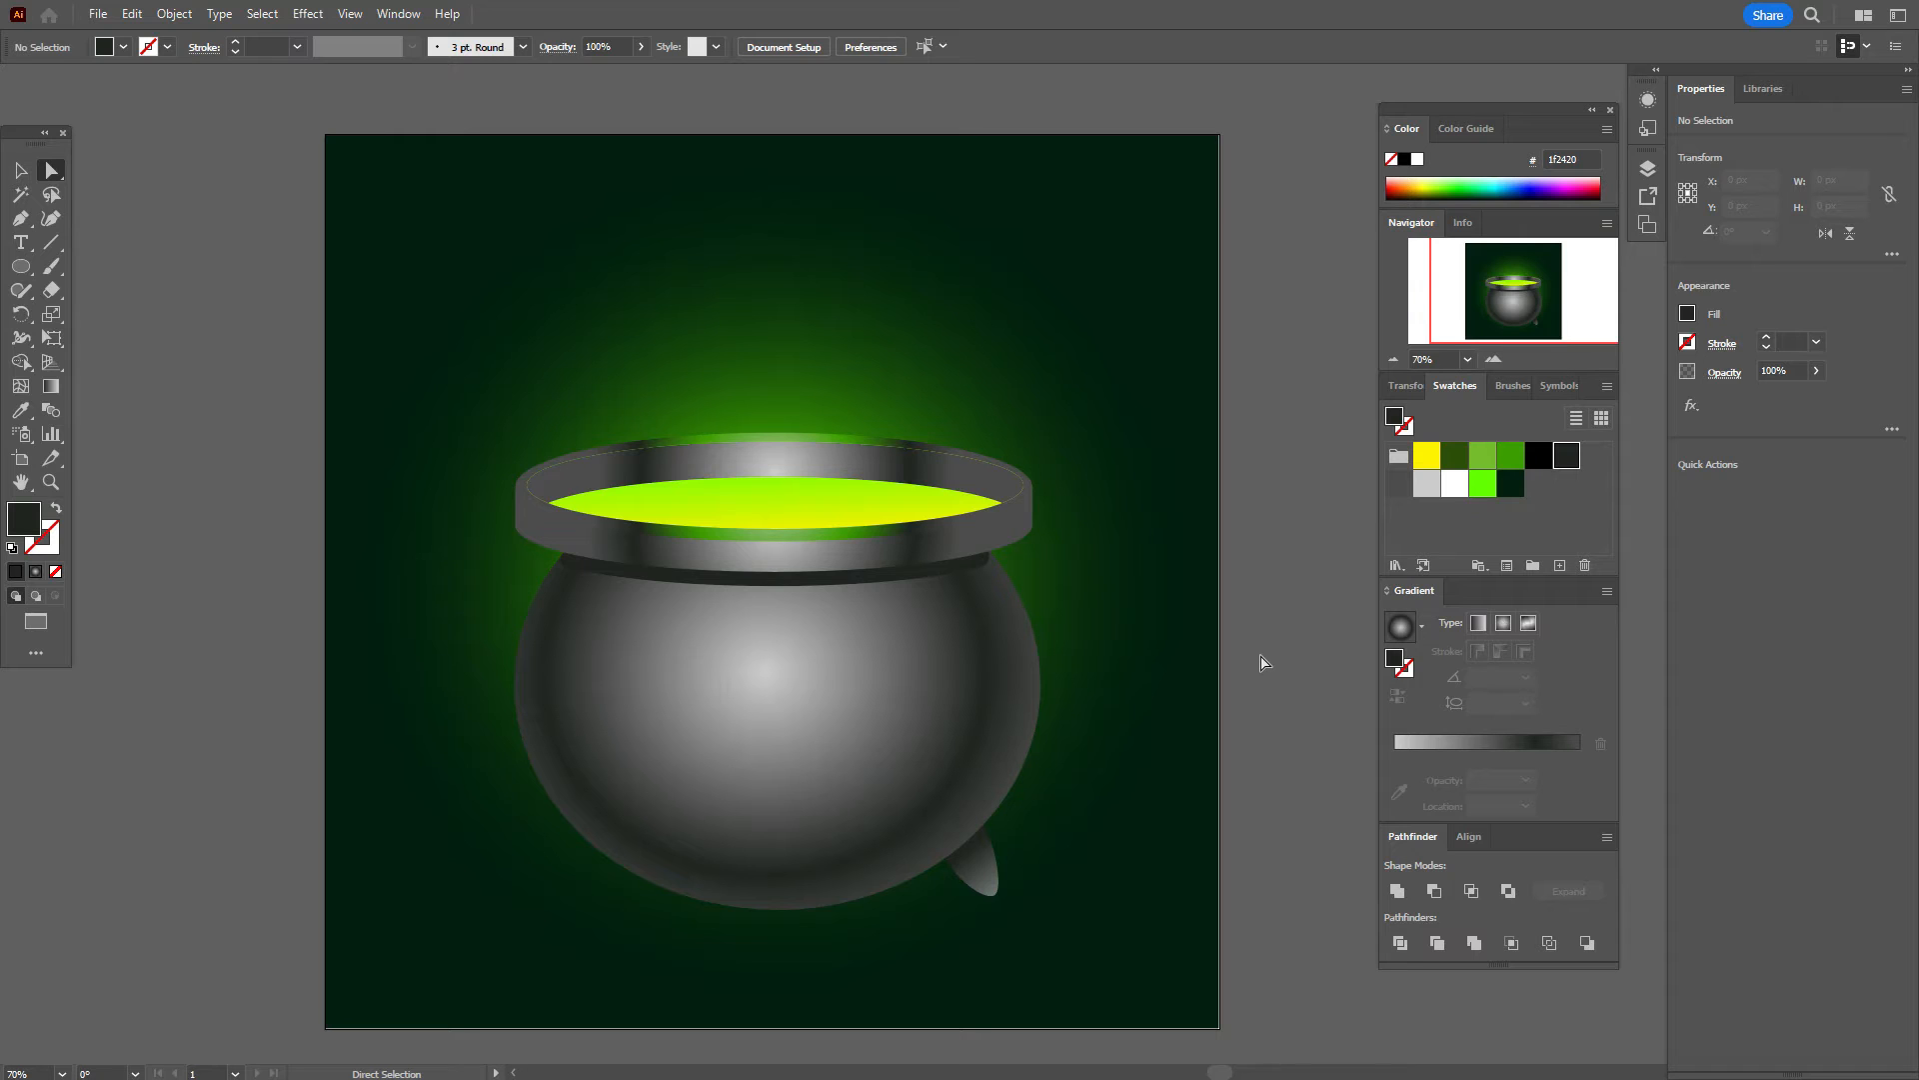
# Step: Make the mouth ellipse's last gradient stop light grey, move the dark stop inward and tighten the midpoints
pyautogui.click(1013, 515)
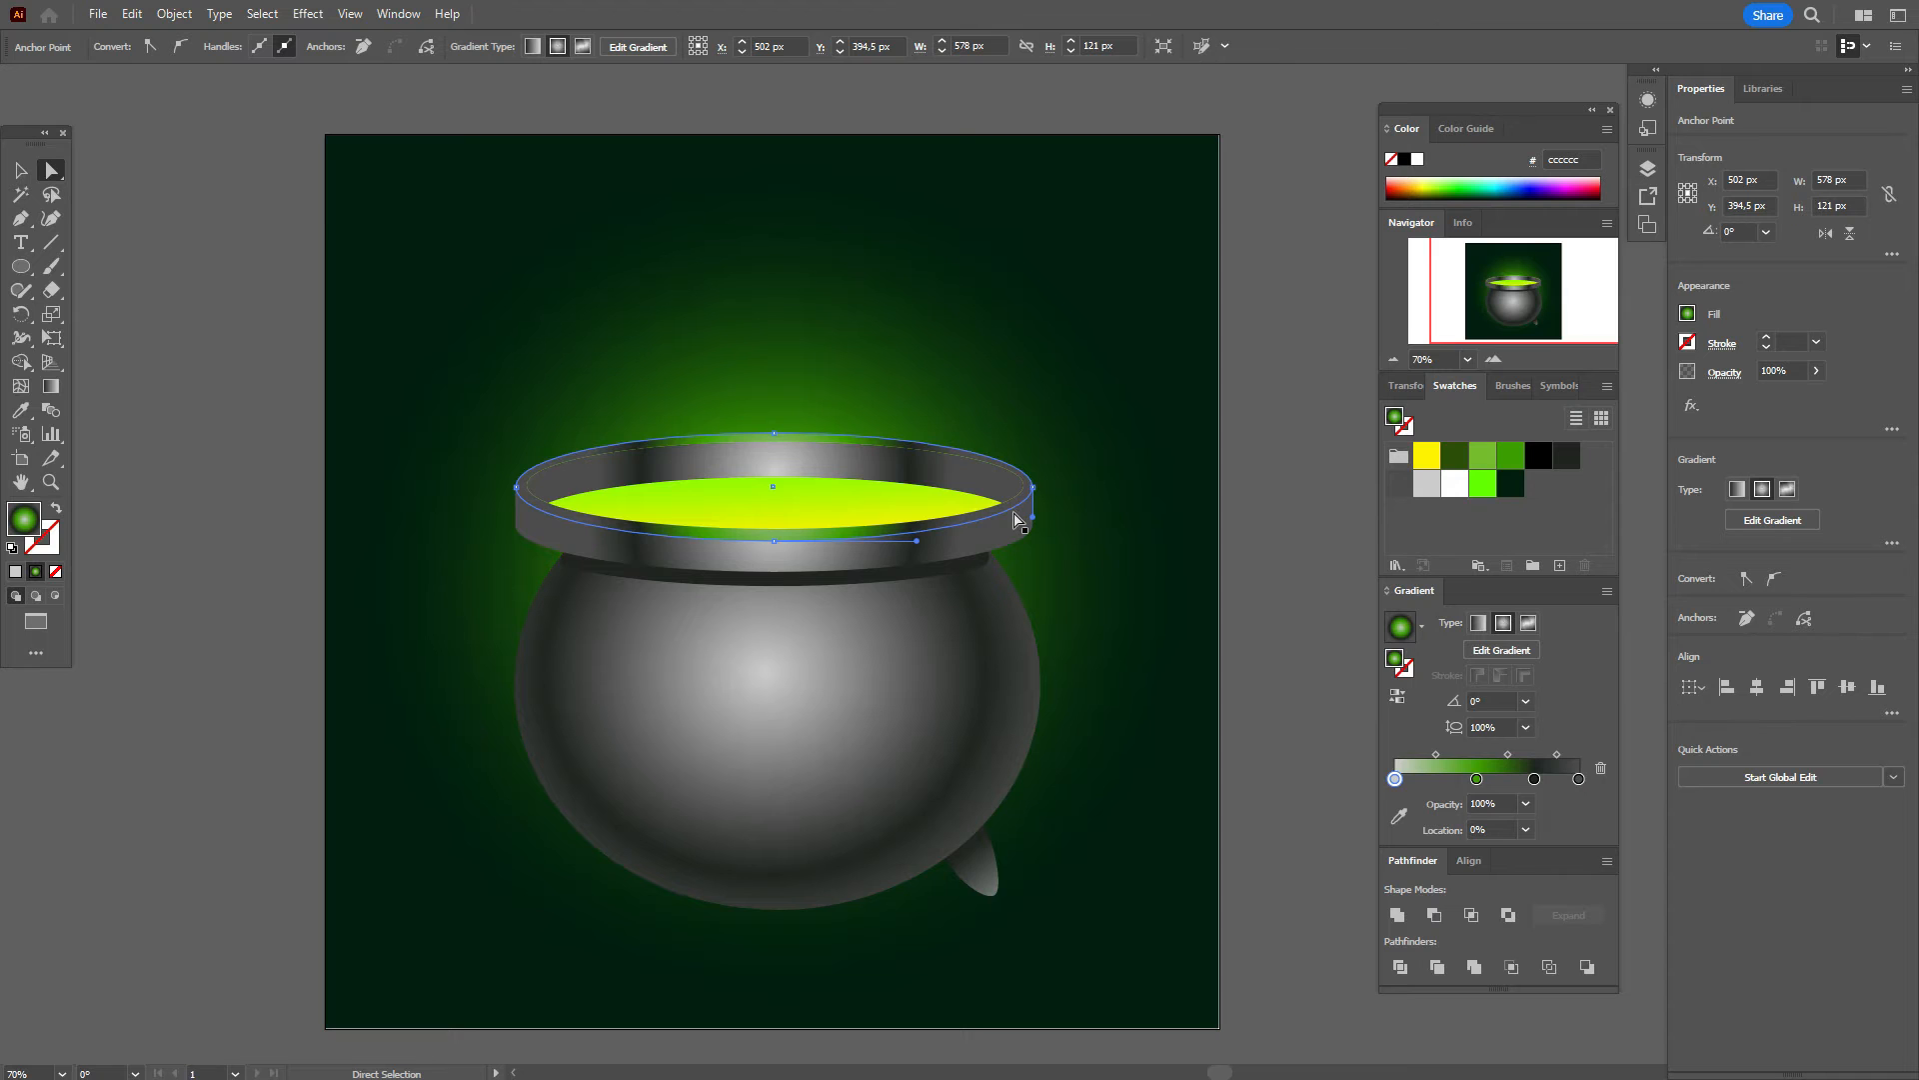
pyautogui.press('g')
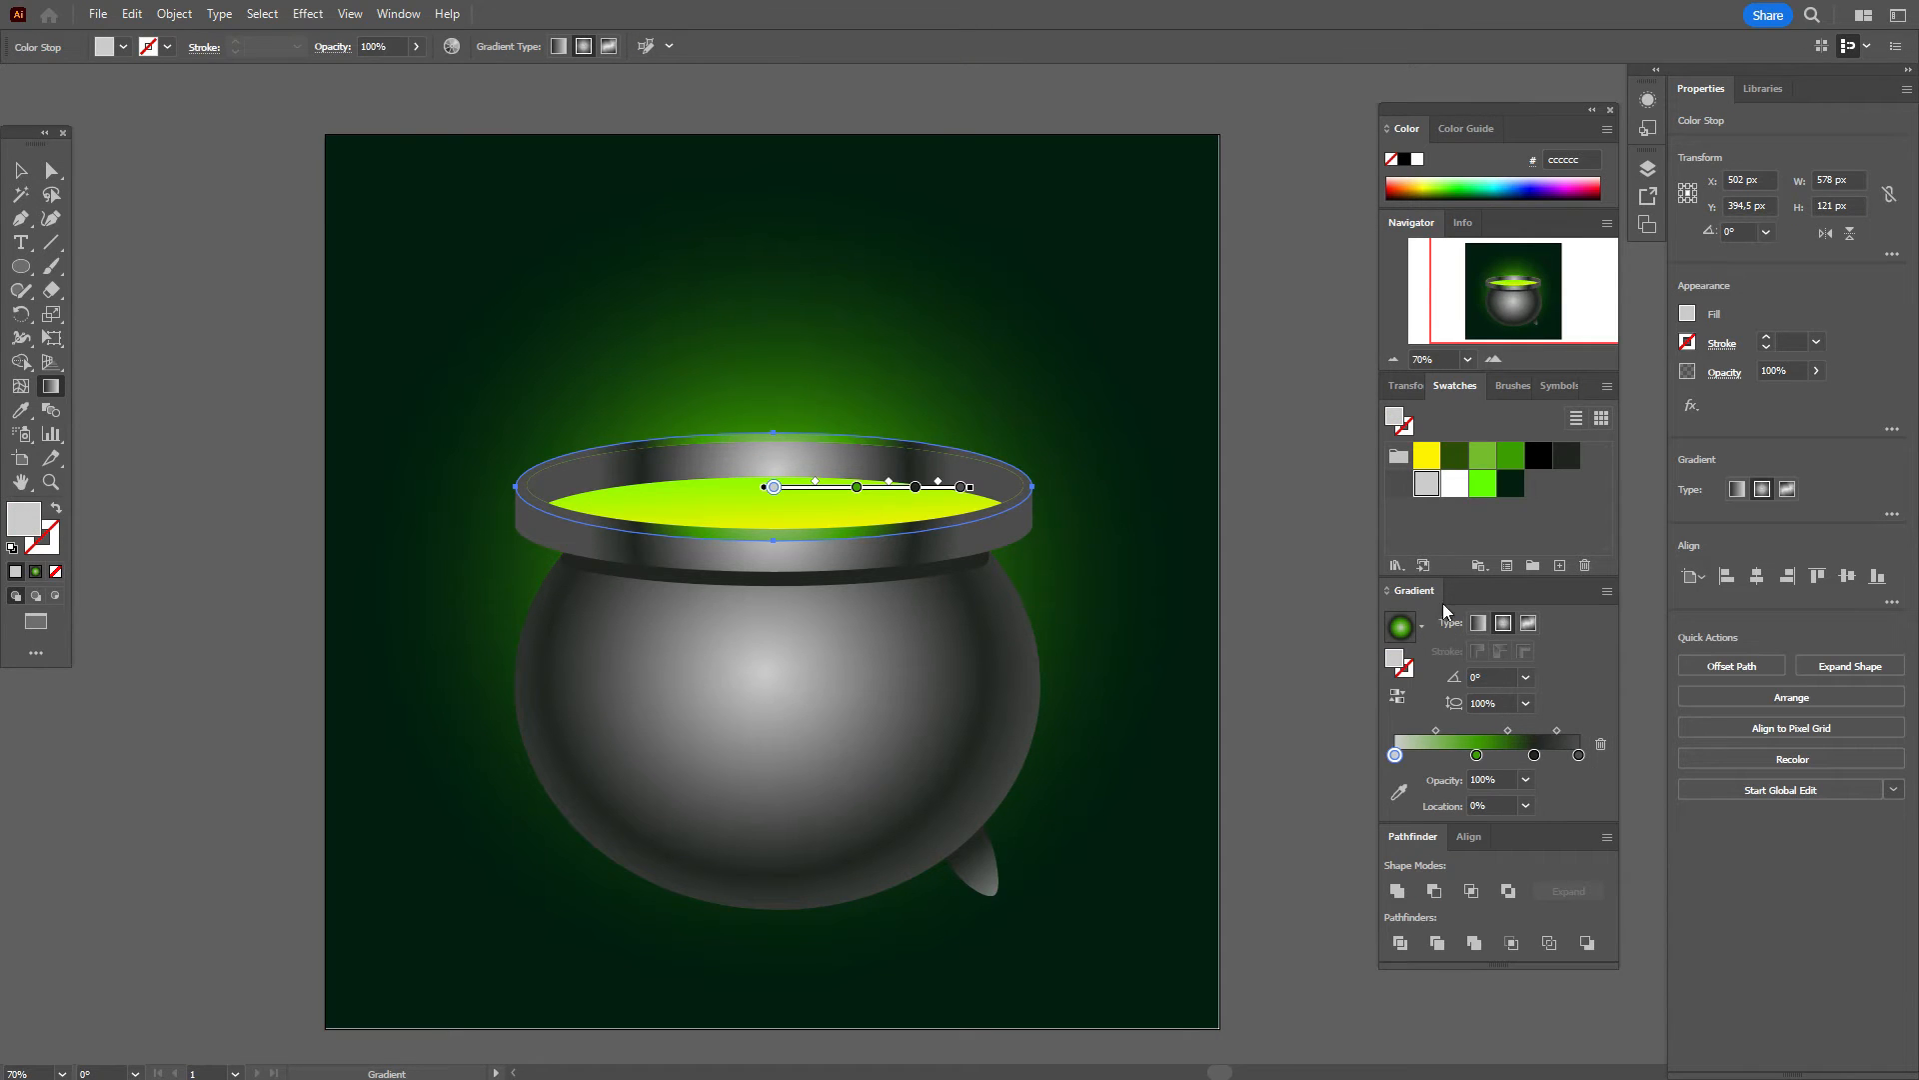
pyautogui.moveTo(1418, 497); pyautogui.dragTo(1577, 759)
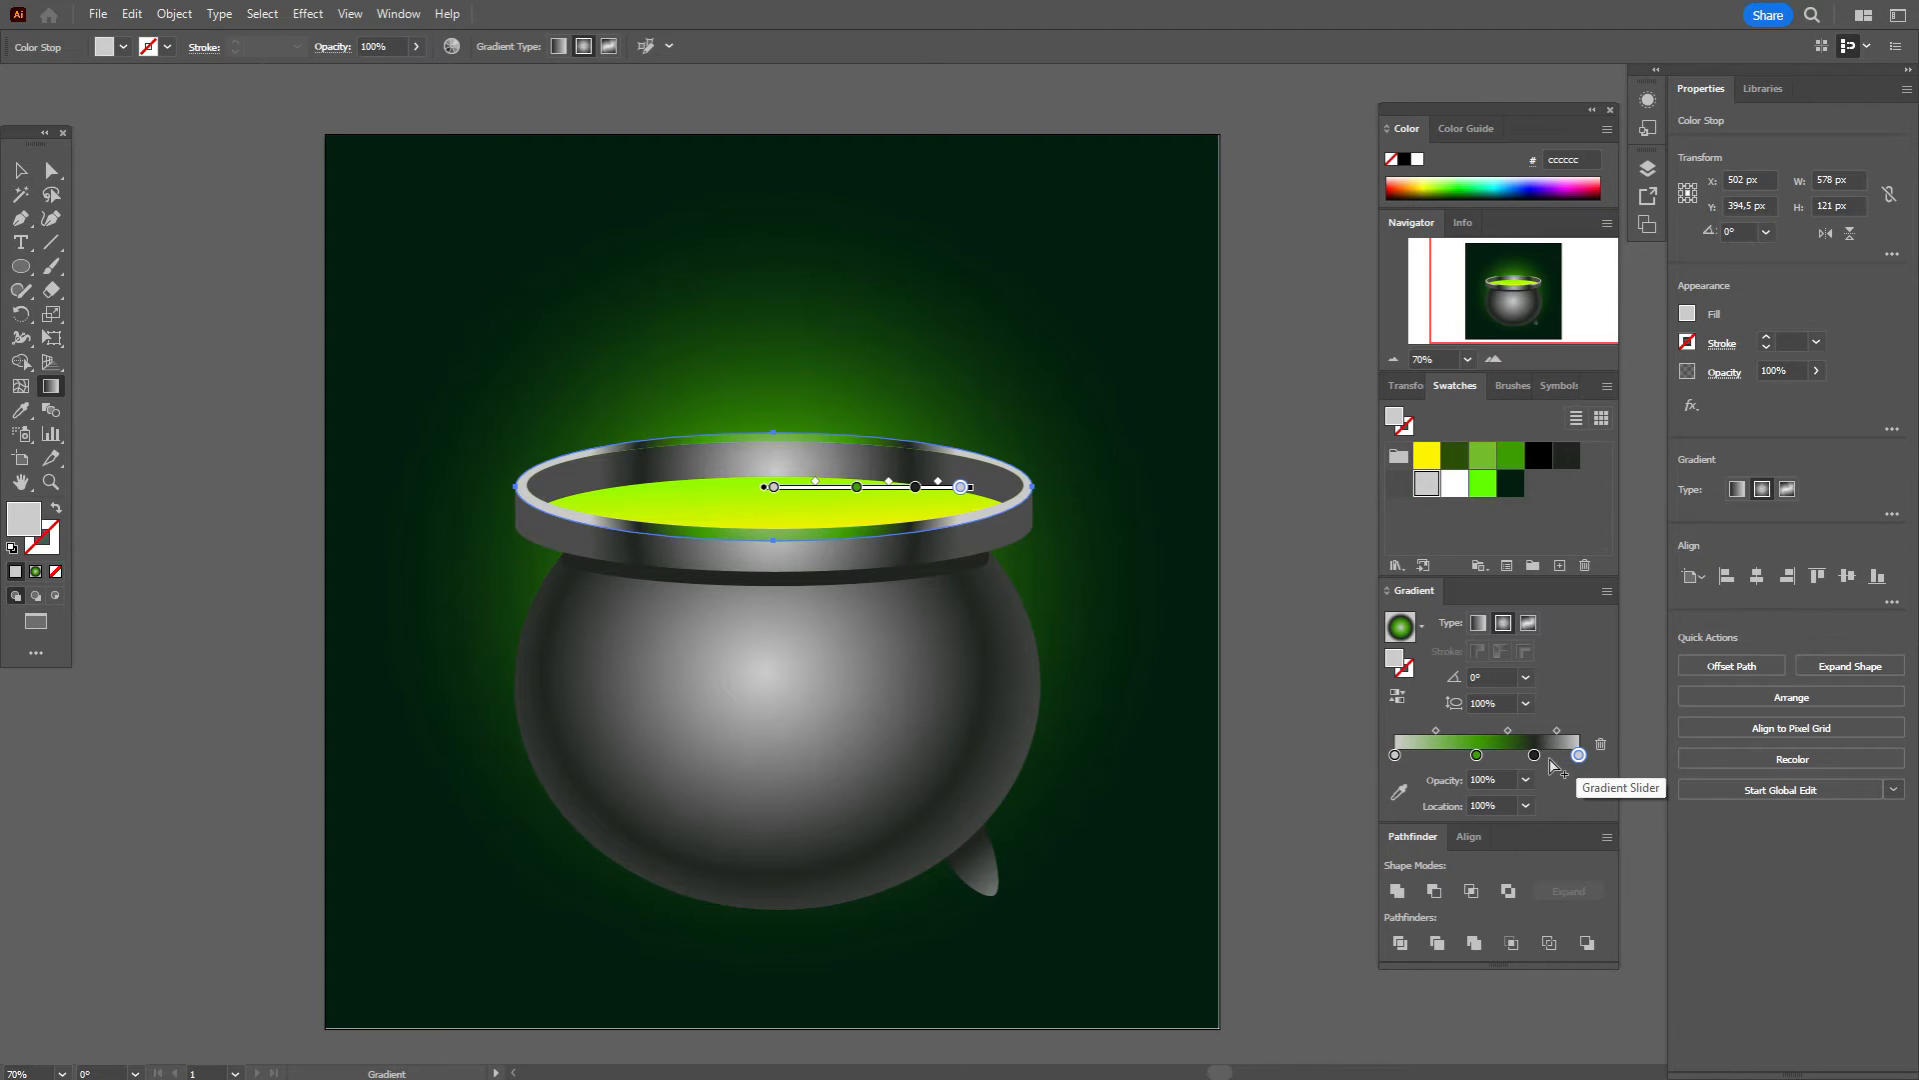
pyautogui.moveTo(1555, 734); pyautogui.dragTo(1564, 732)
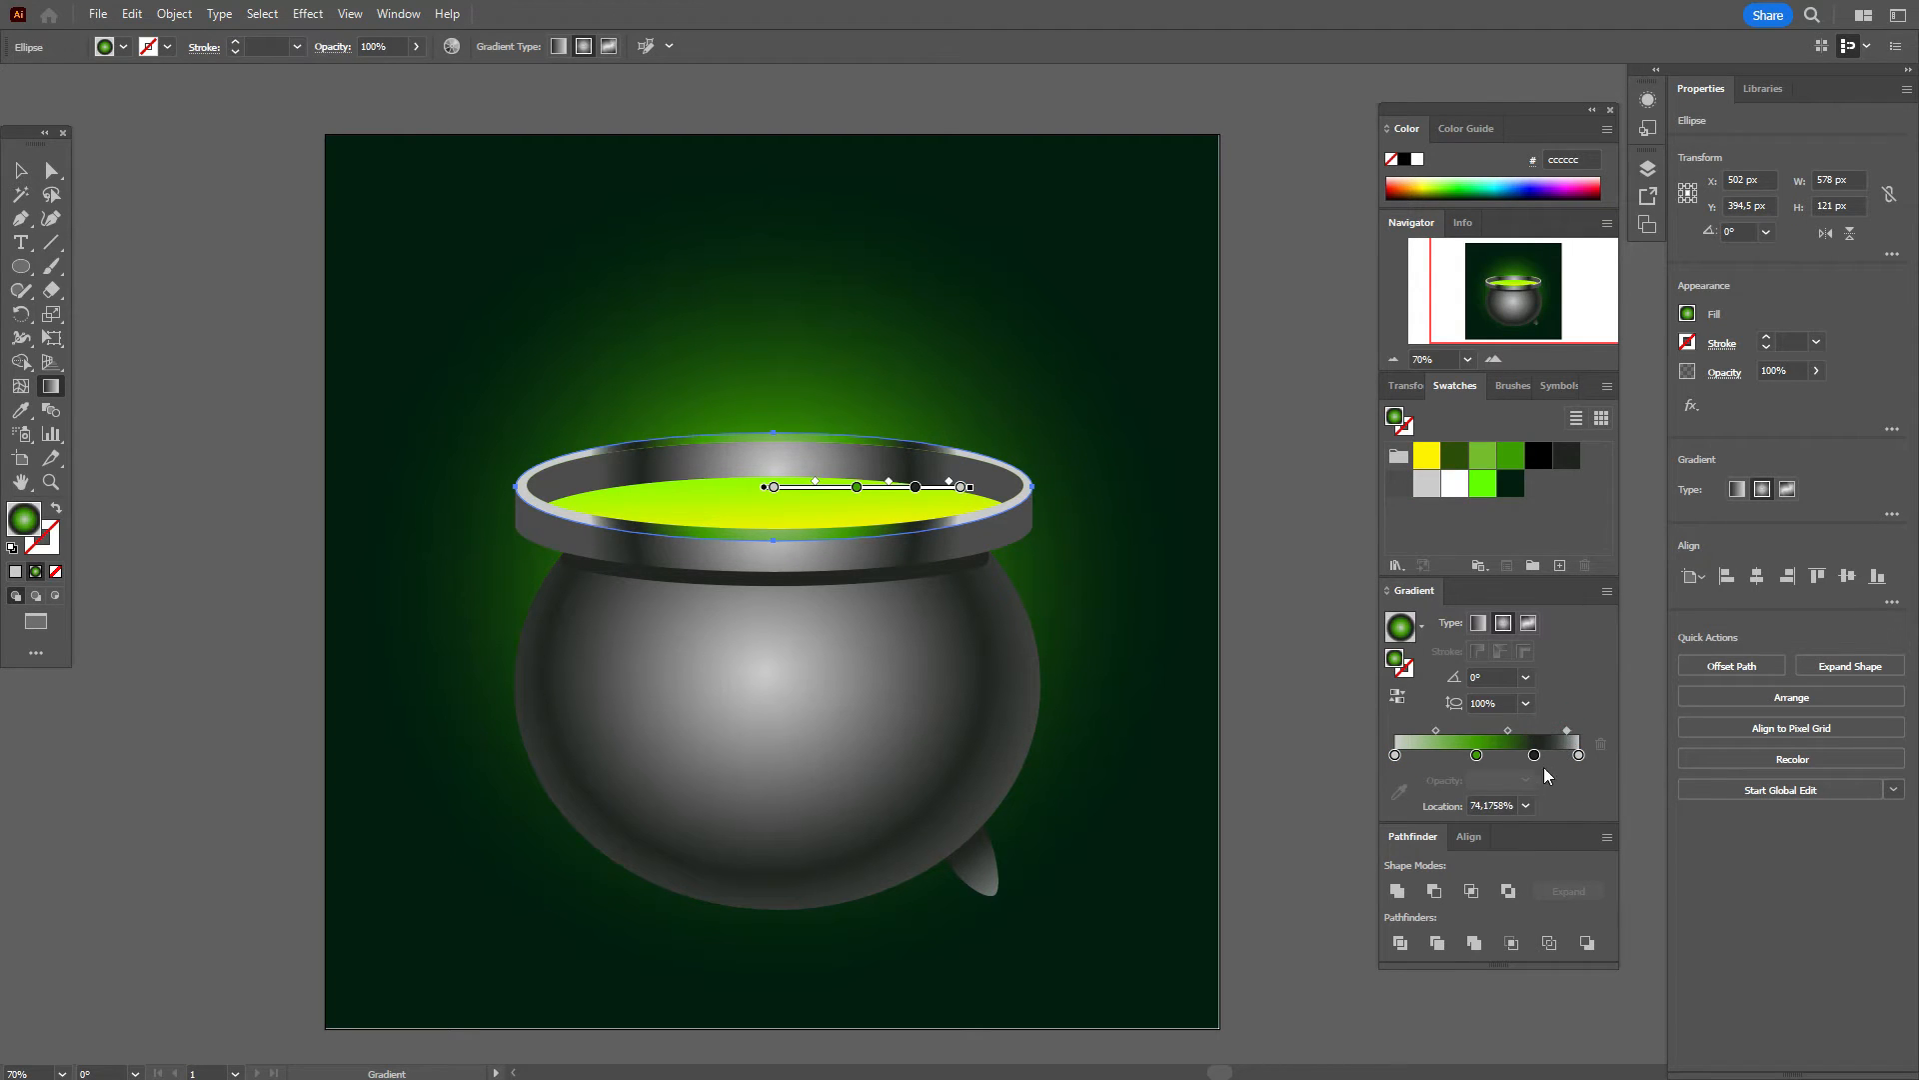
pyautogui.moveTo(1534, 757); pyautogui.dragTo(1523, 757)
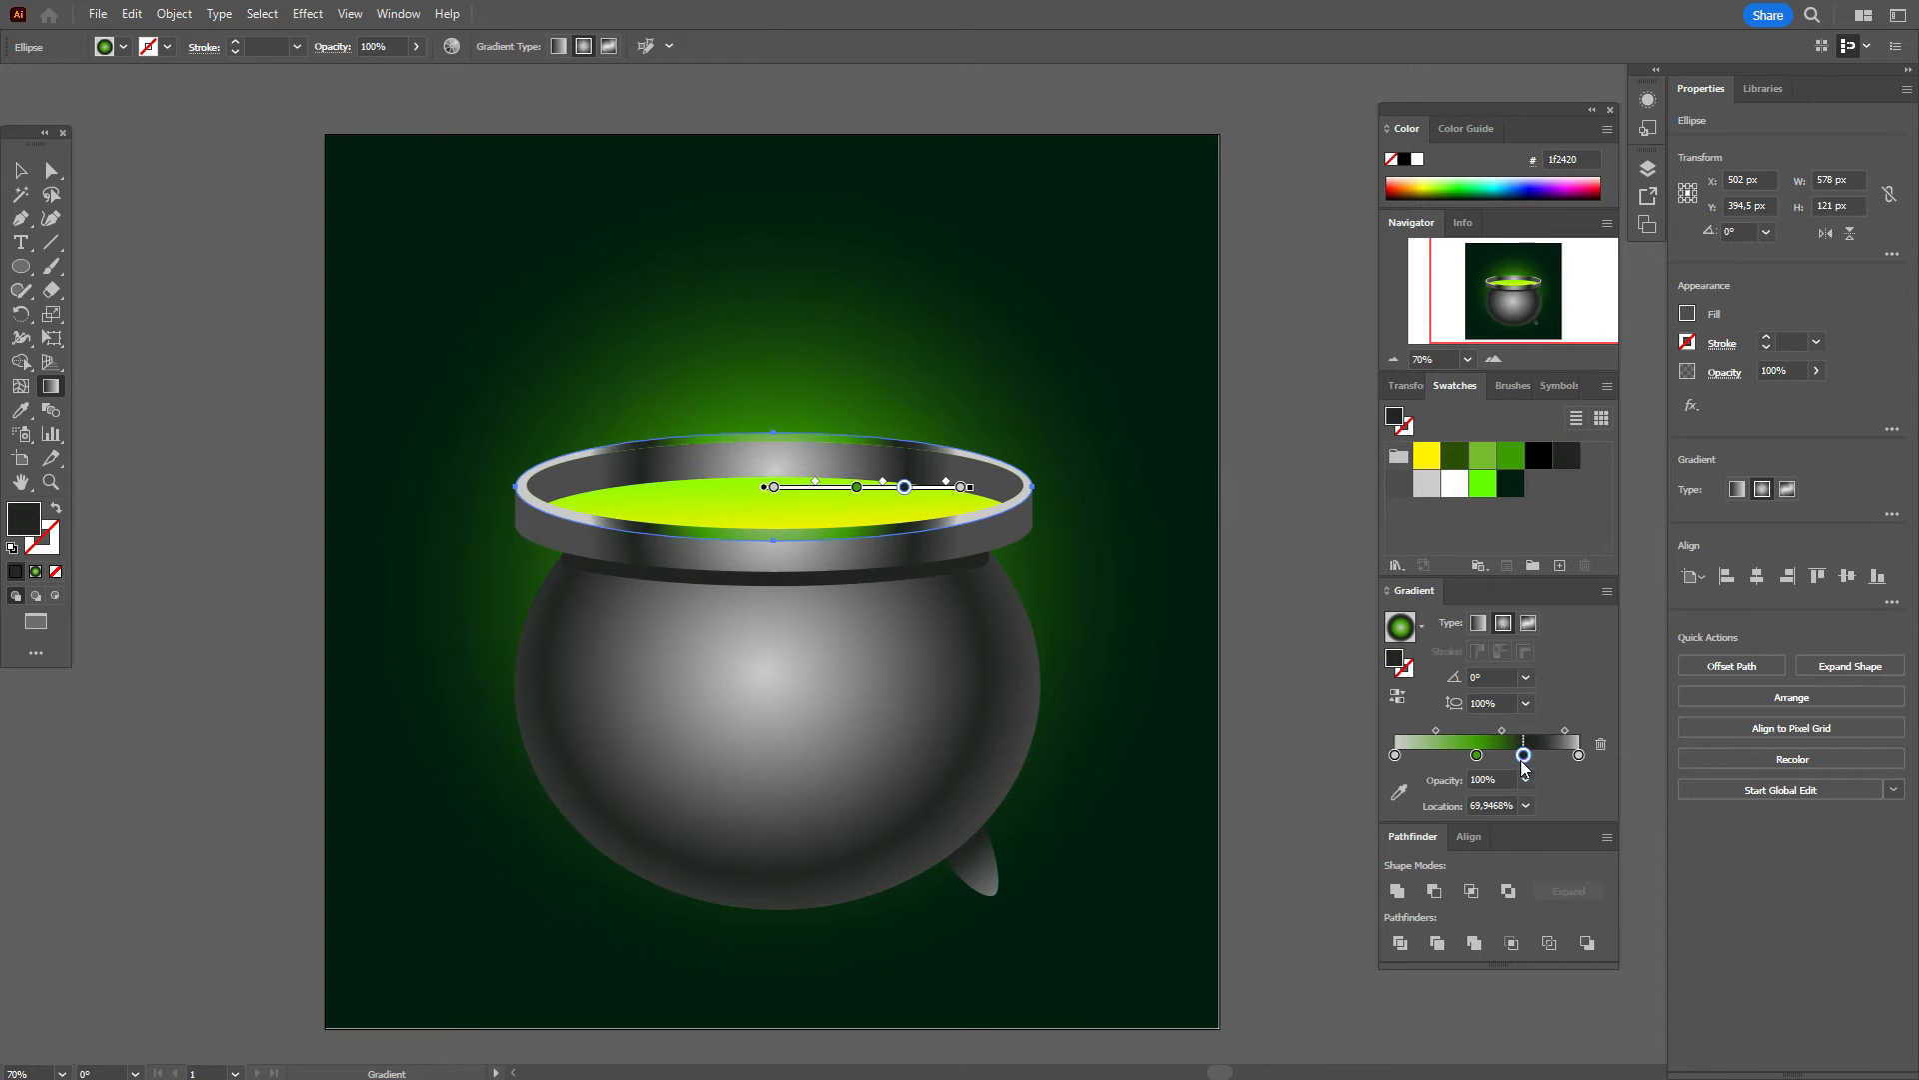
pyautogui.press('v')
pyautogui.click(255, 360)
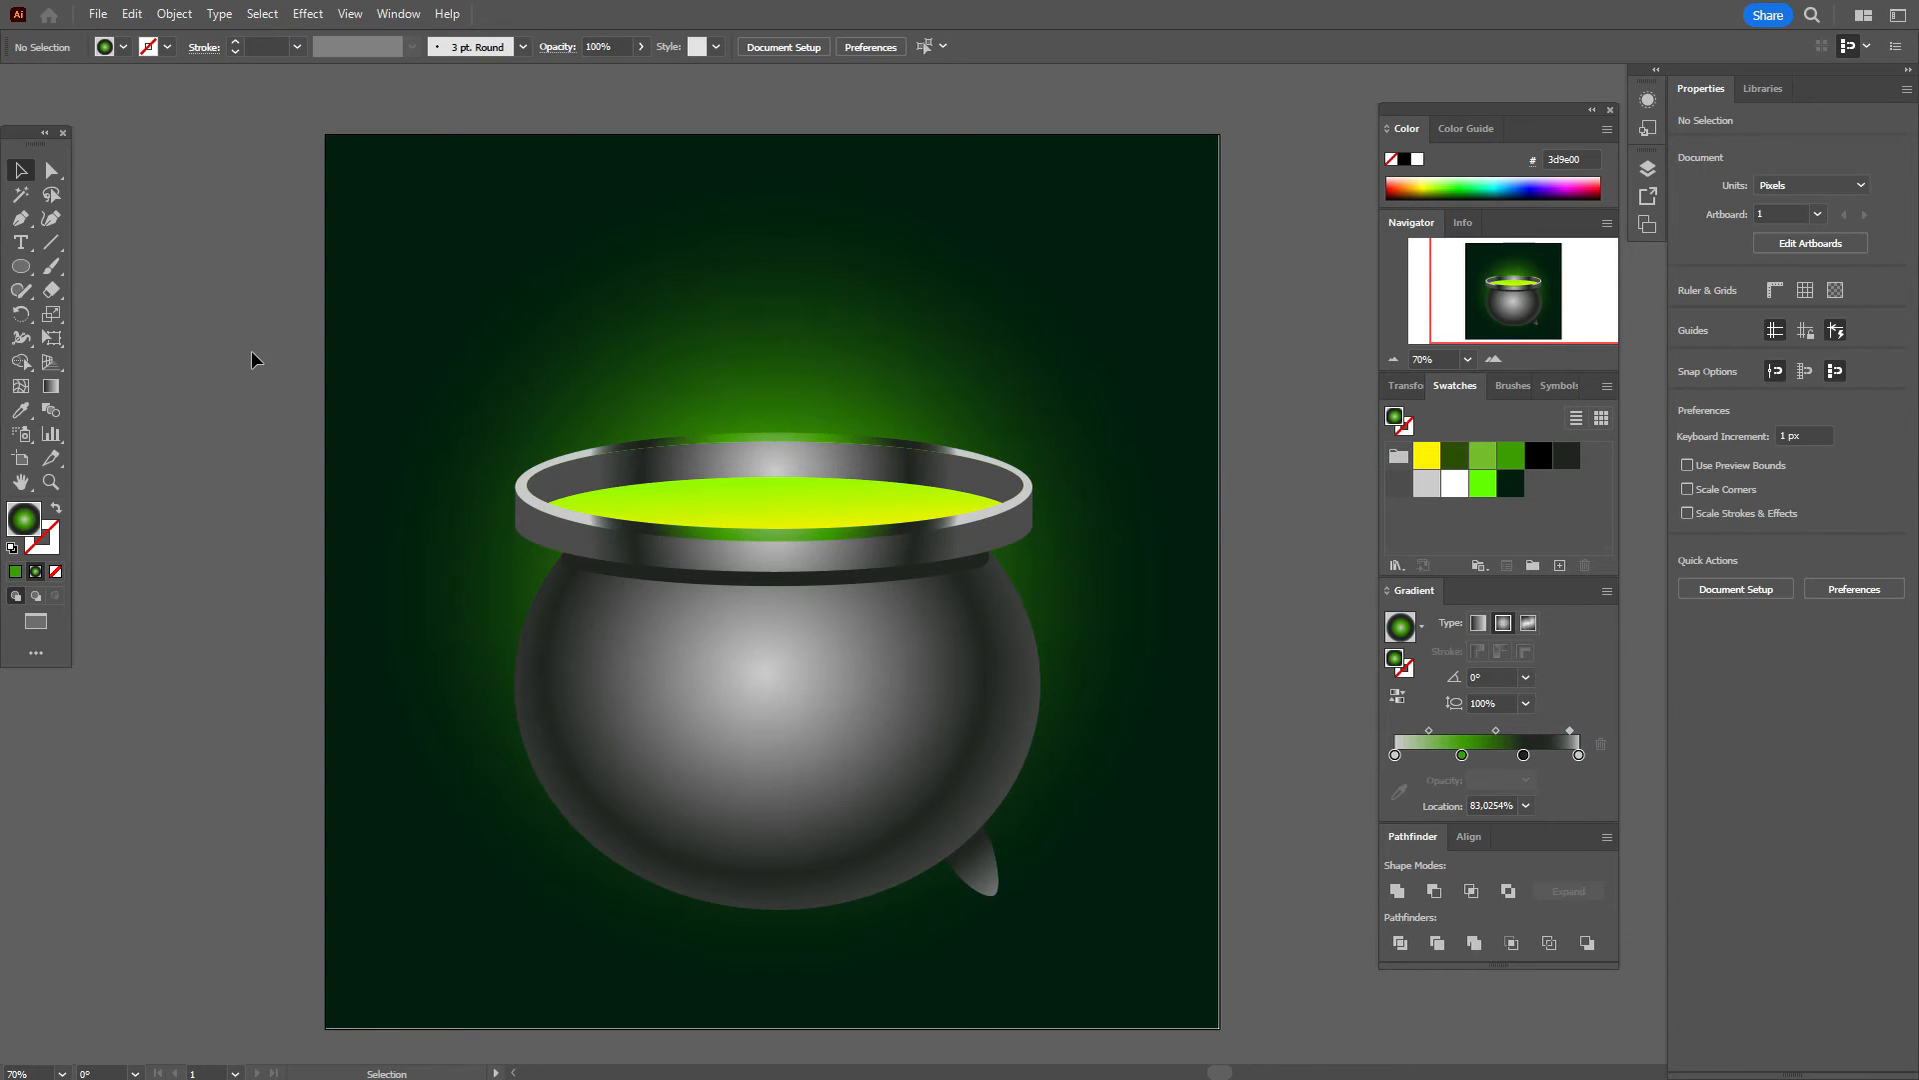
pyautogui.click(701, 530)
pyautogui.moveTo(1497, 756); pyautogui.dragTo(1563, 757)
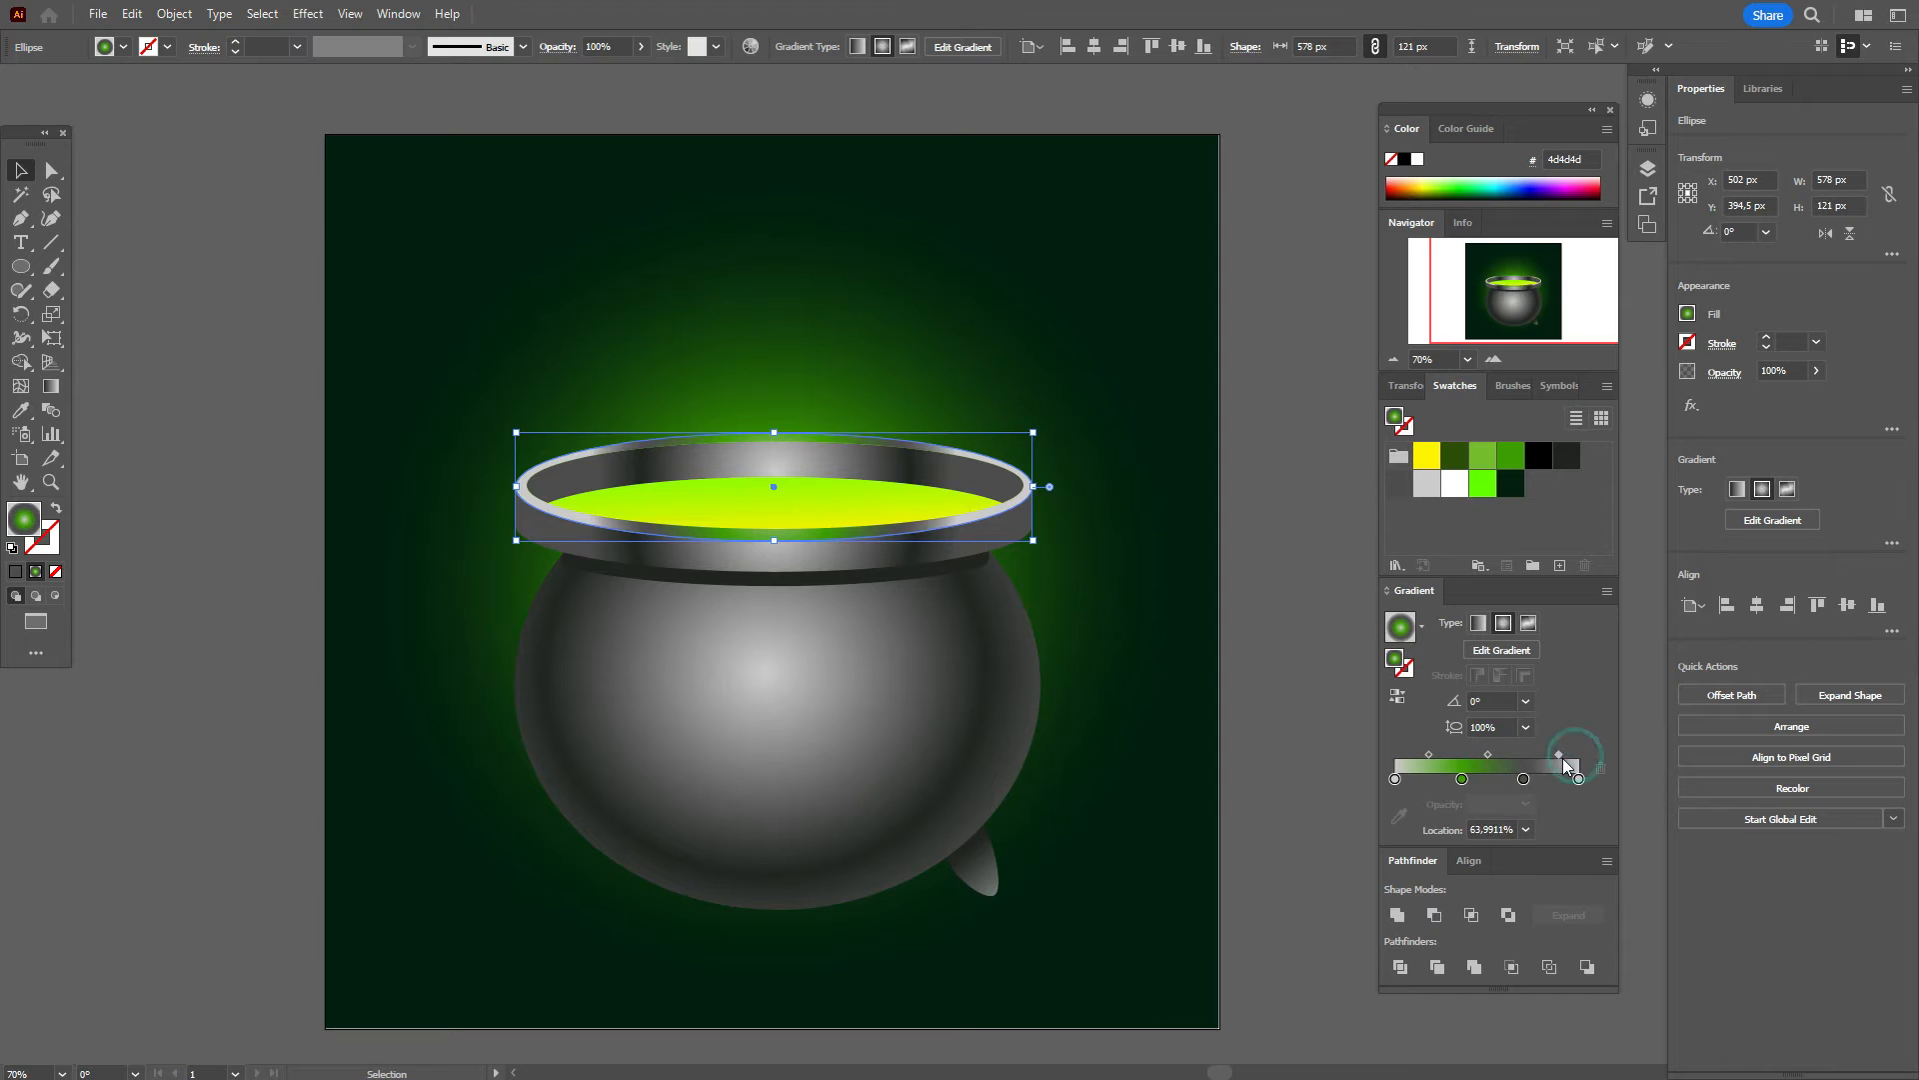
pyautogui.click(1292, 704)
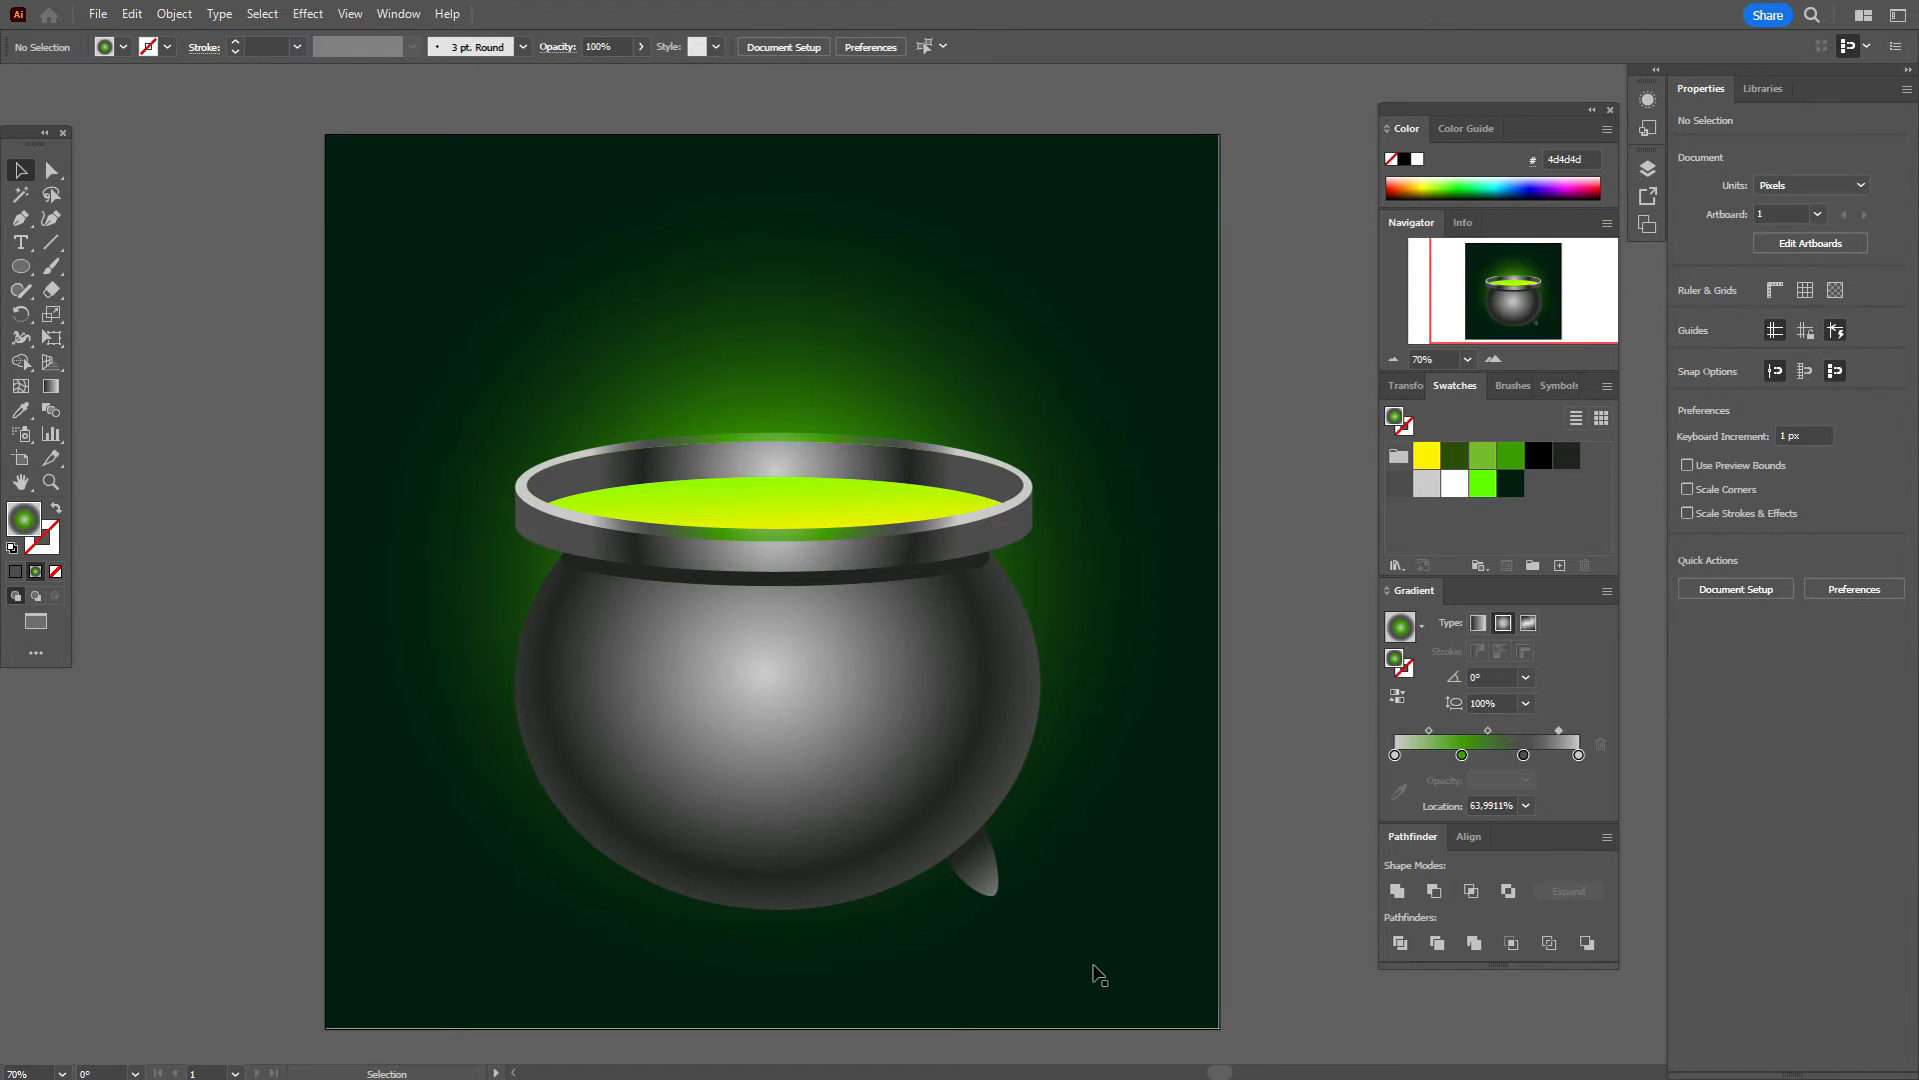
# Step: Make a vertically reflected copy of the right leg and move it under the cauldron's left side
pyautogui.click(979, 860)
pyautogui.rightClick(980, 860)
pyautogui.moveTo(1150, 734)
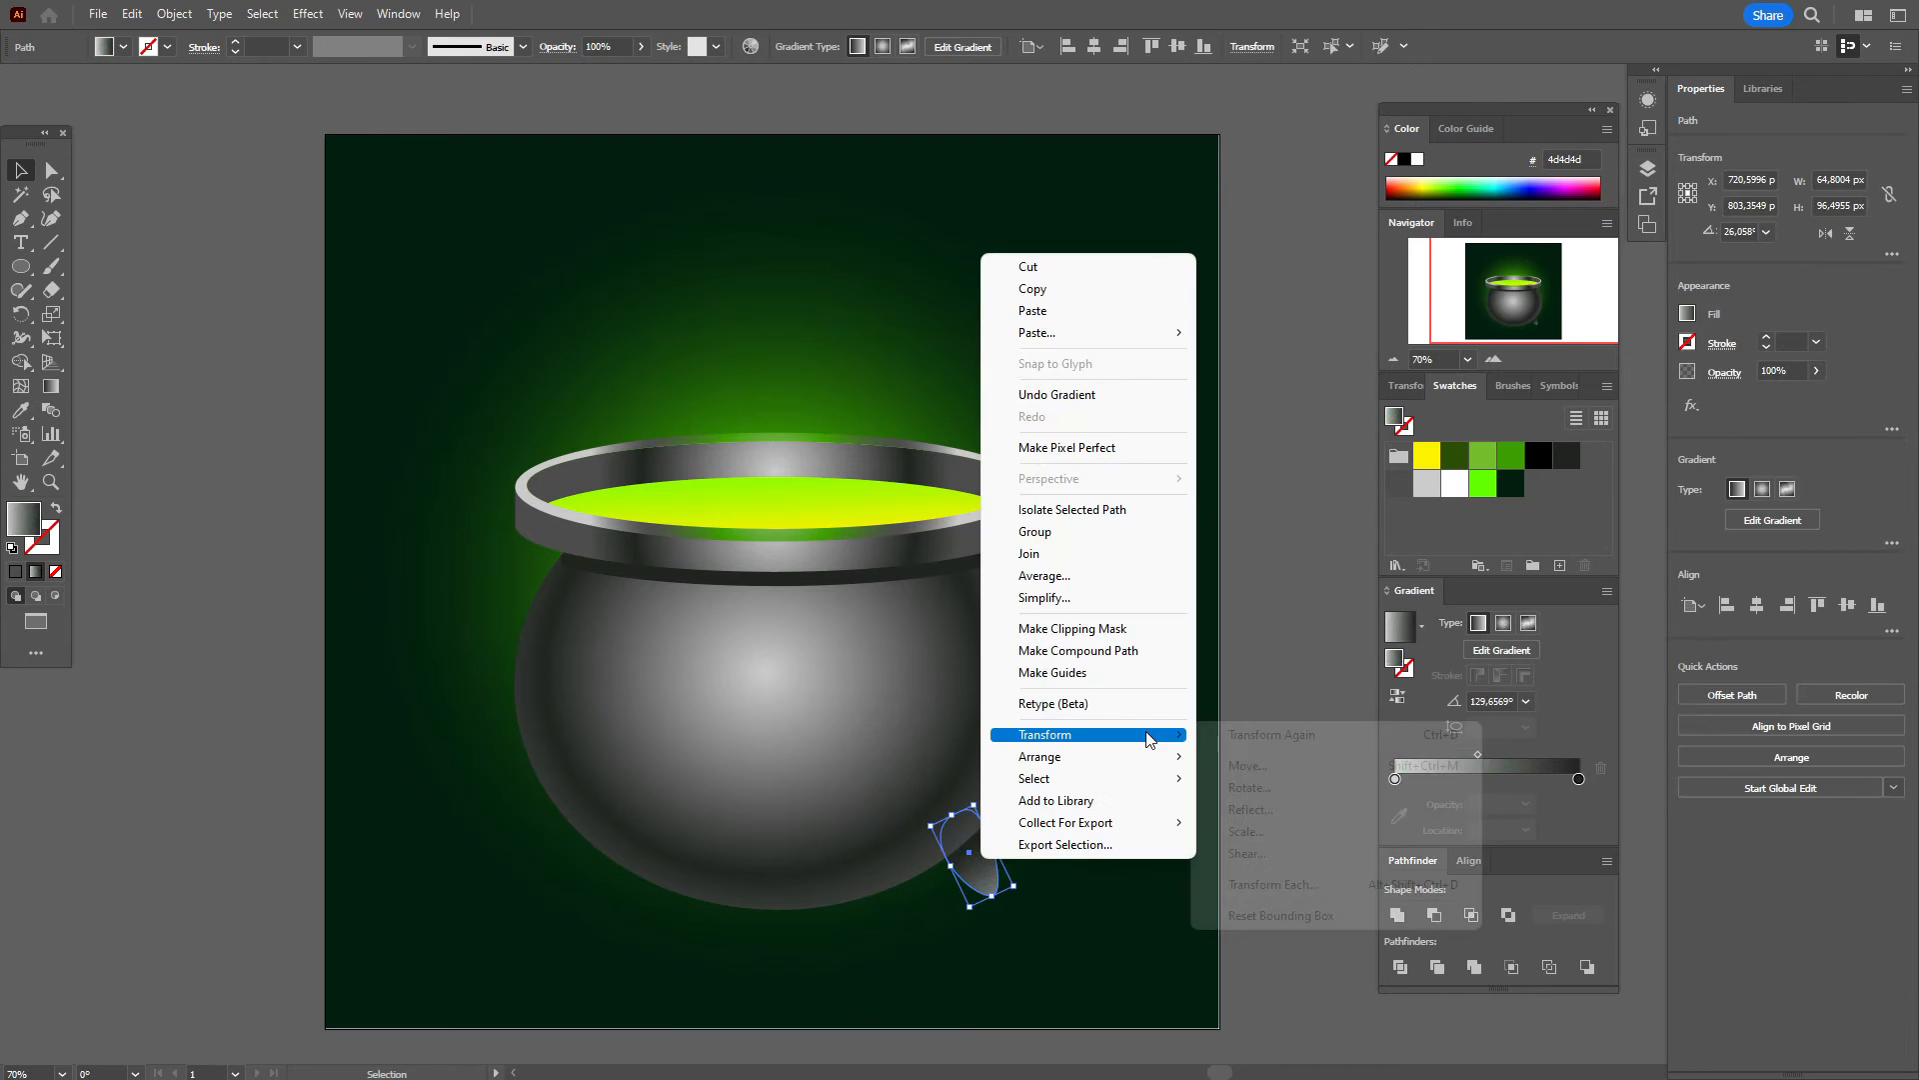
pyautogui.click(1250, 788)
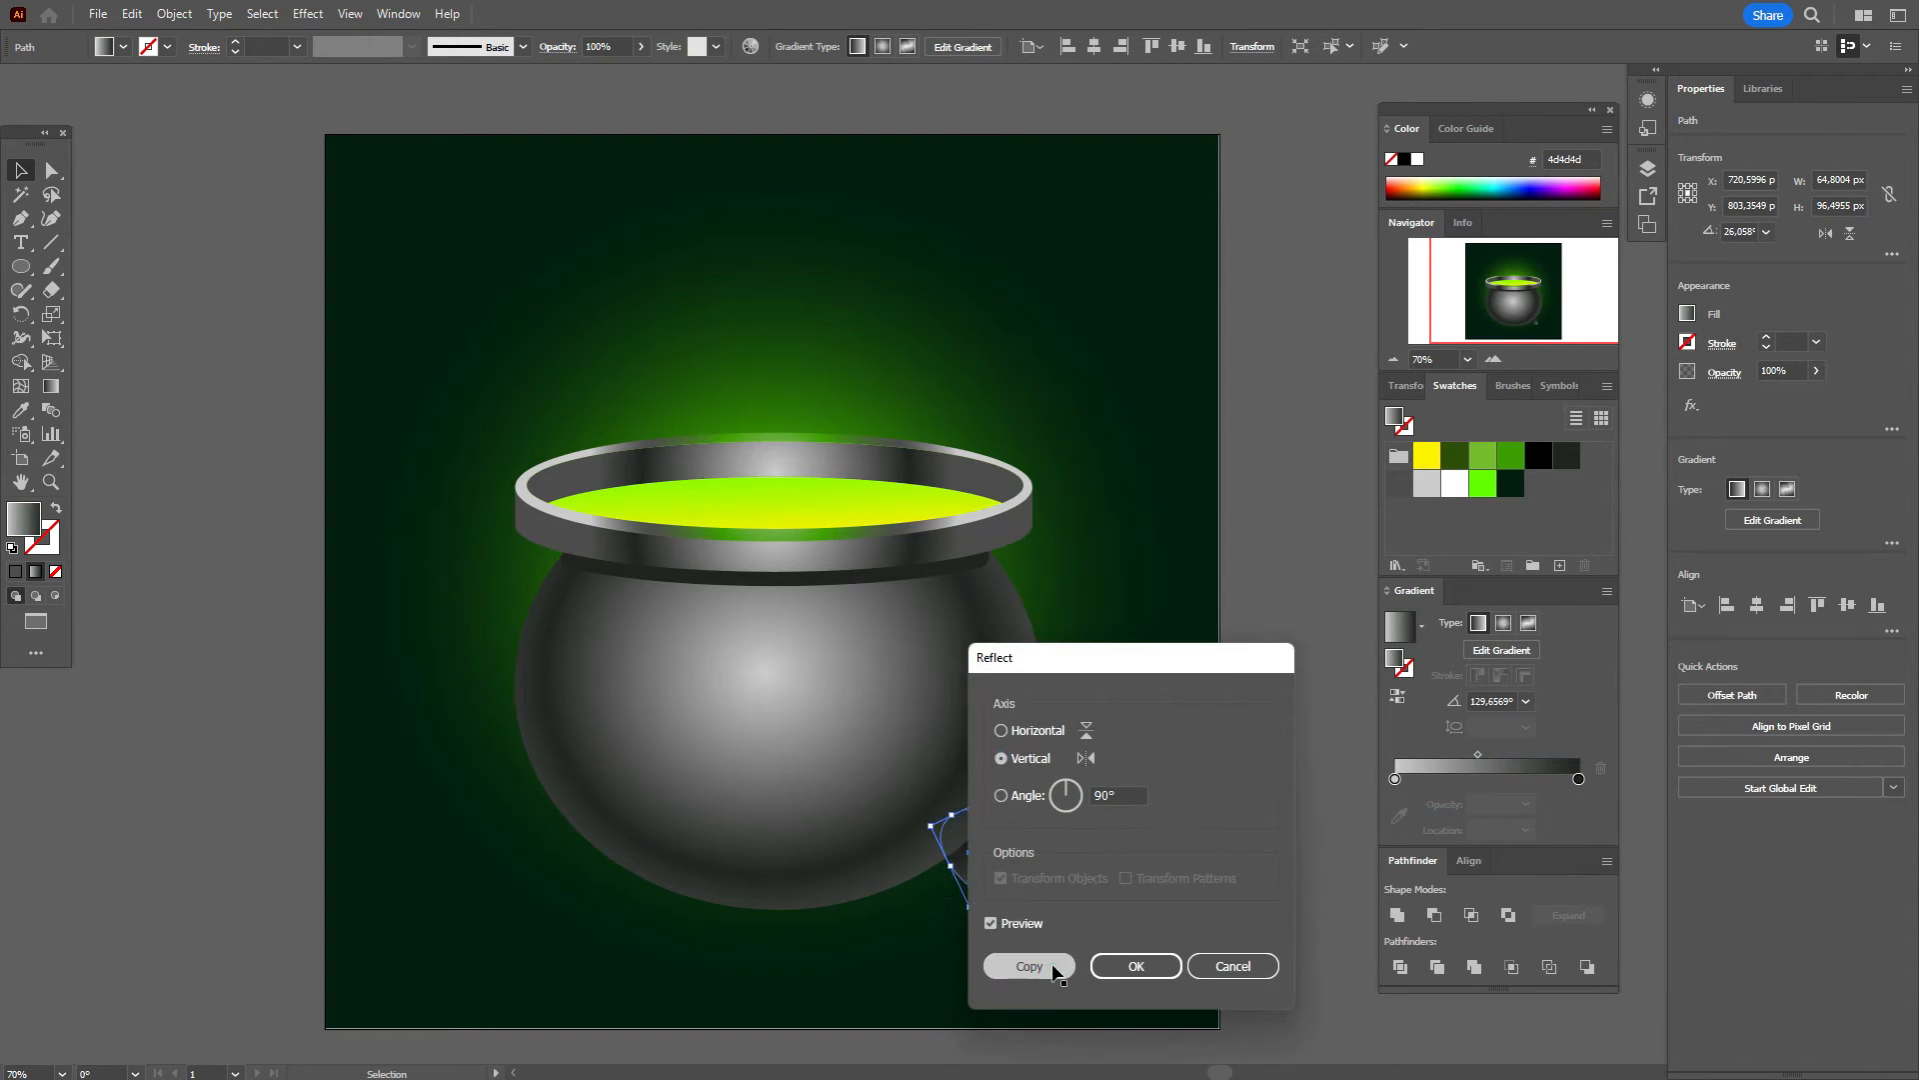
pyautogui.click(1053, 965)
pyautogui.moveTo(970, 866); pyautogui.dragTo(606, 897)
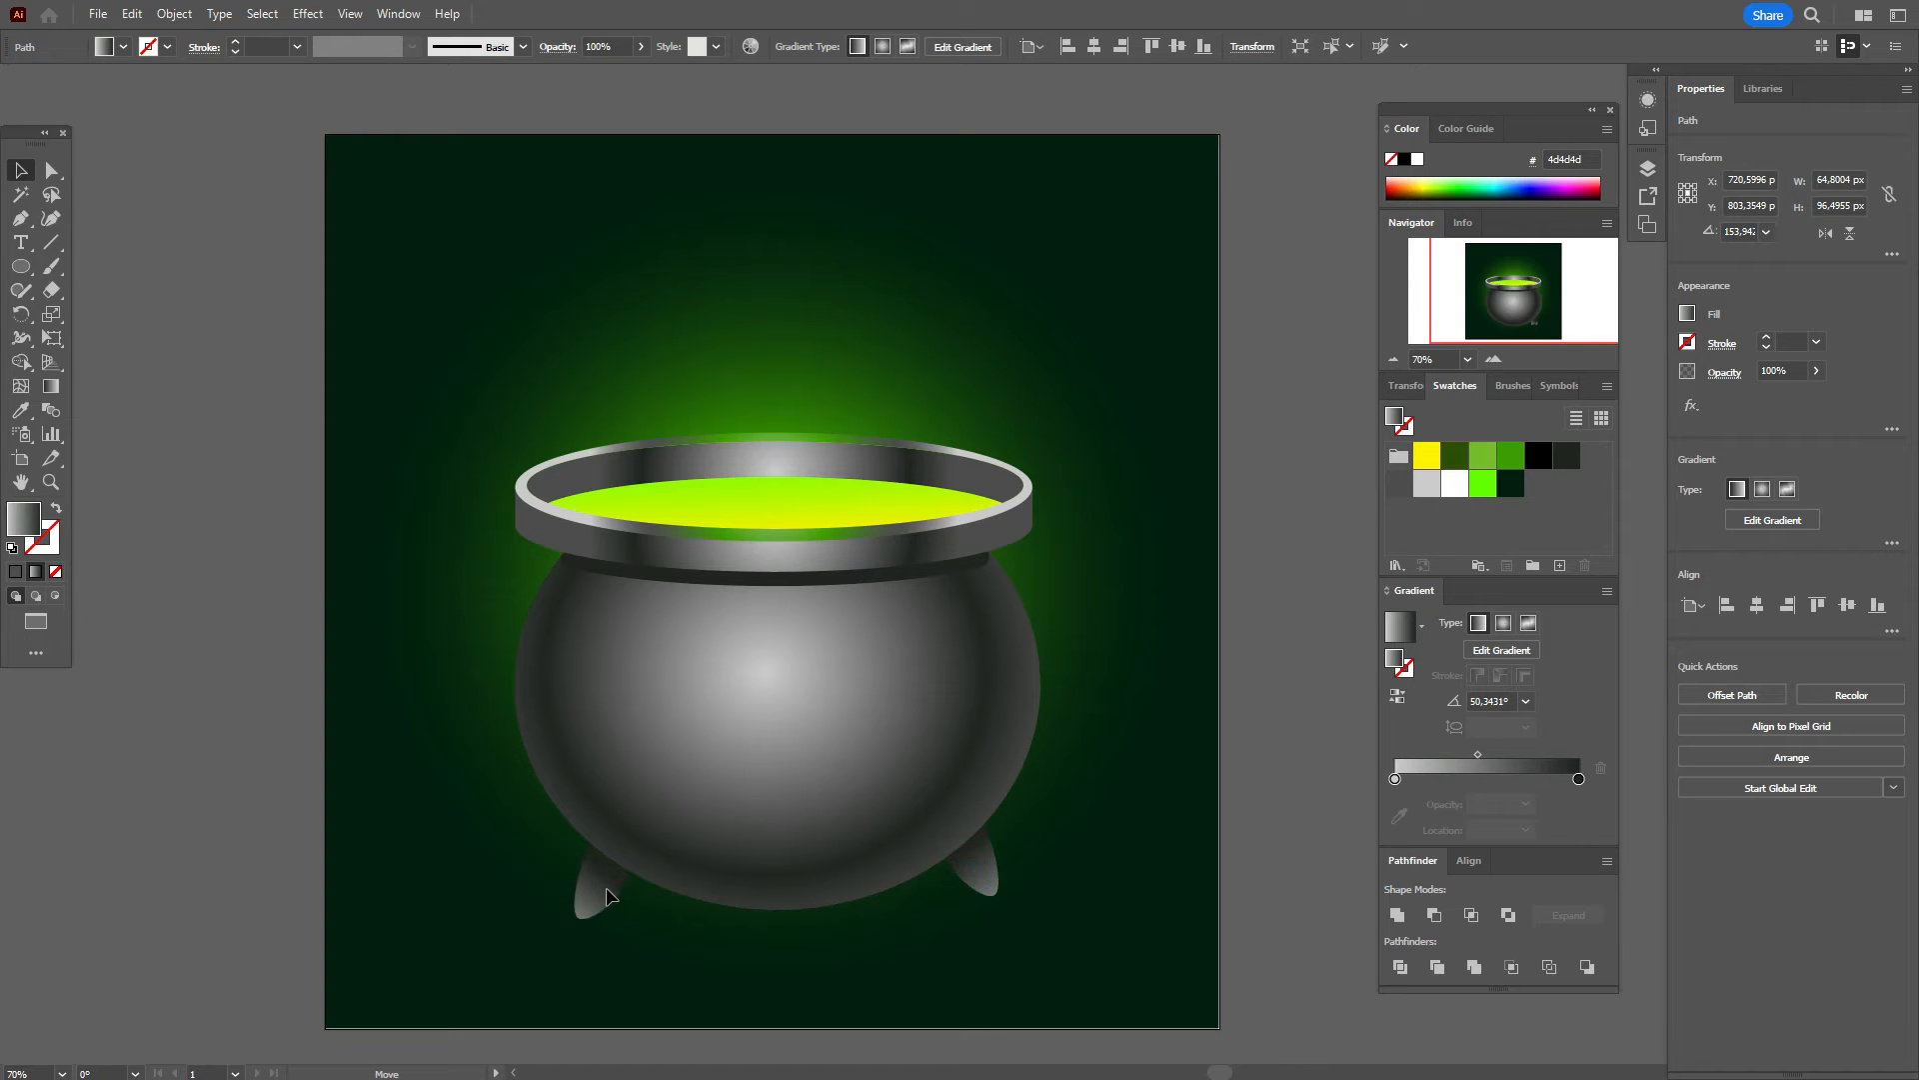
pyautogui.moveTo(607, 897); pyautogui.dragTo(607, 898)
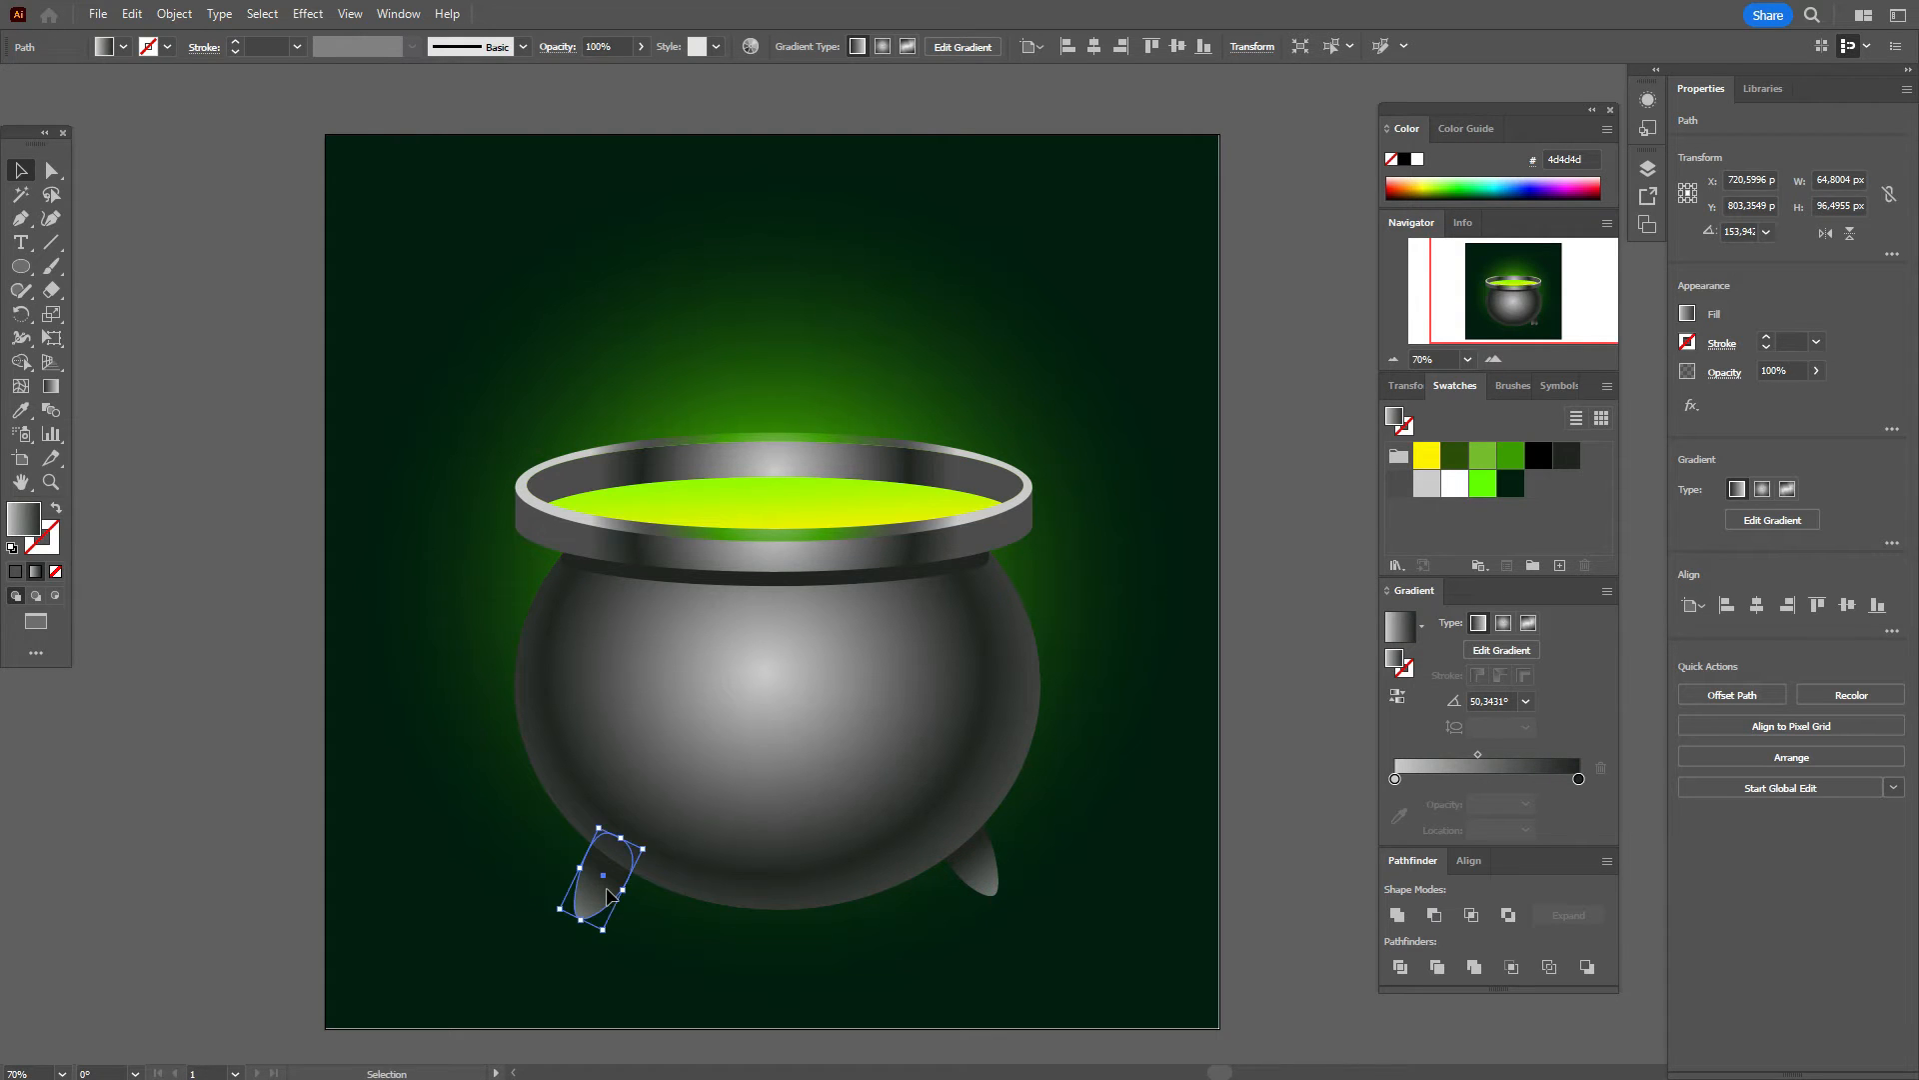
# Step: Bottom-align both legs and nudge them slightly up and left with the arrow keys
pyautogui.keyDown('shift'); pyautogui.click(982, 890); pyautogui.keyUp('shift')
pyautogui.click(1877, 491)
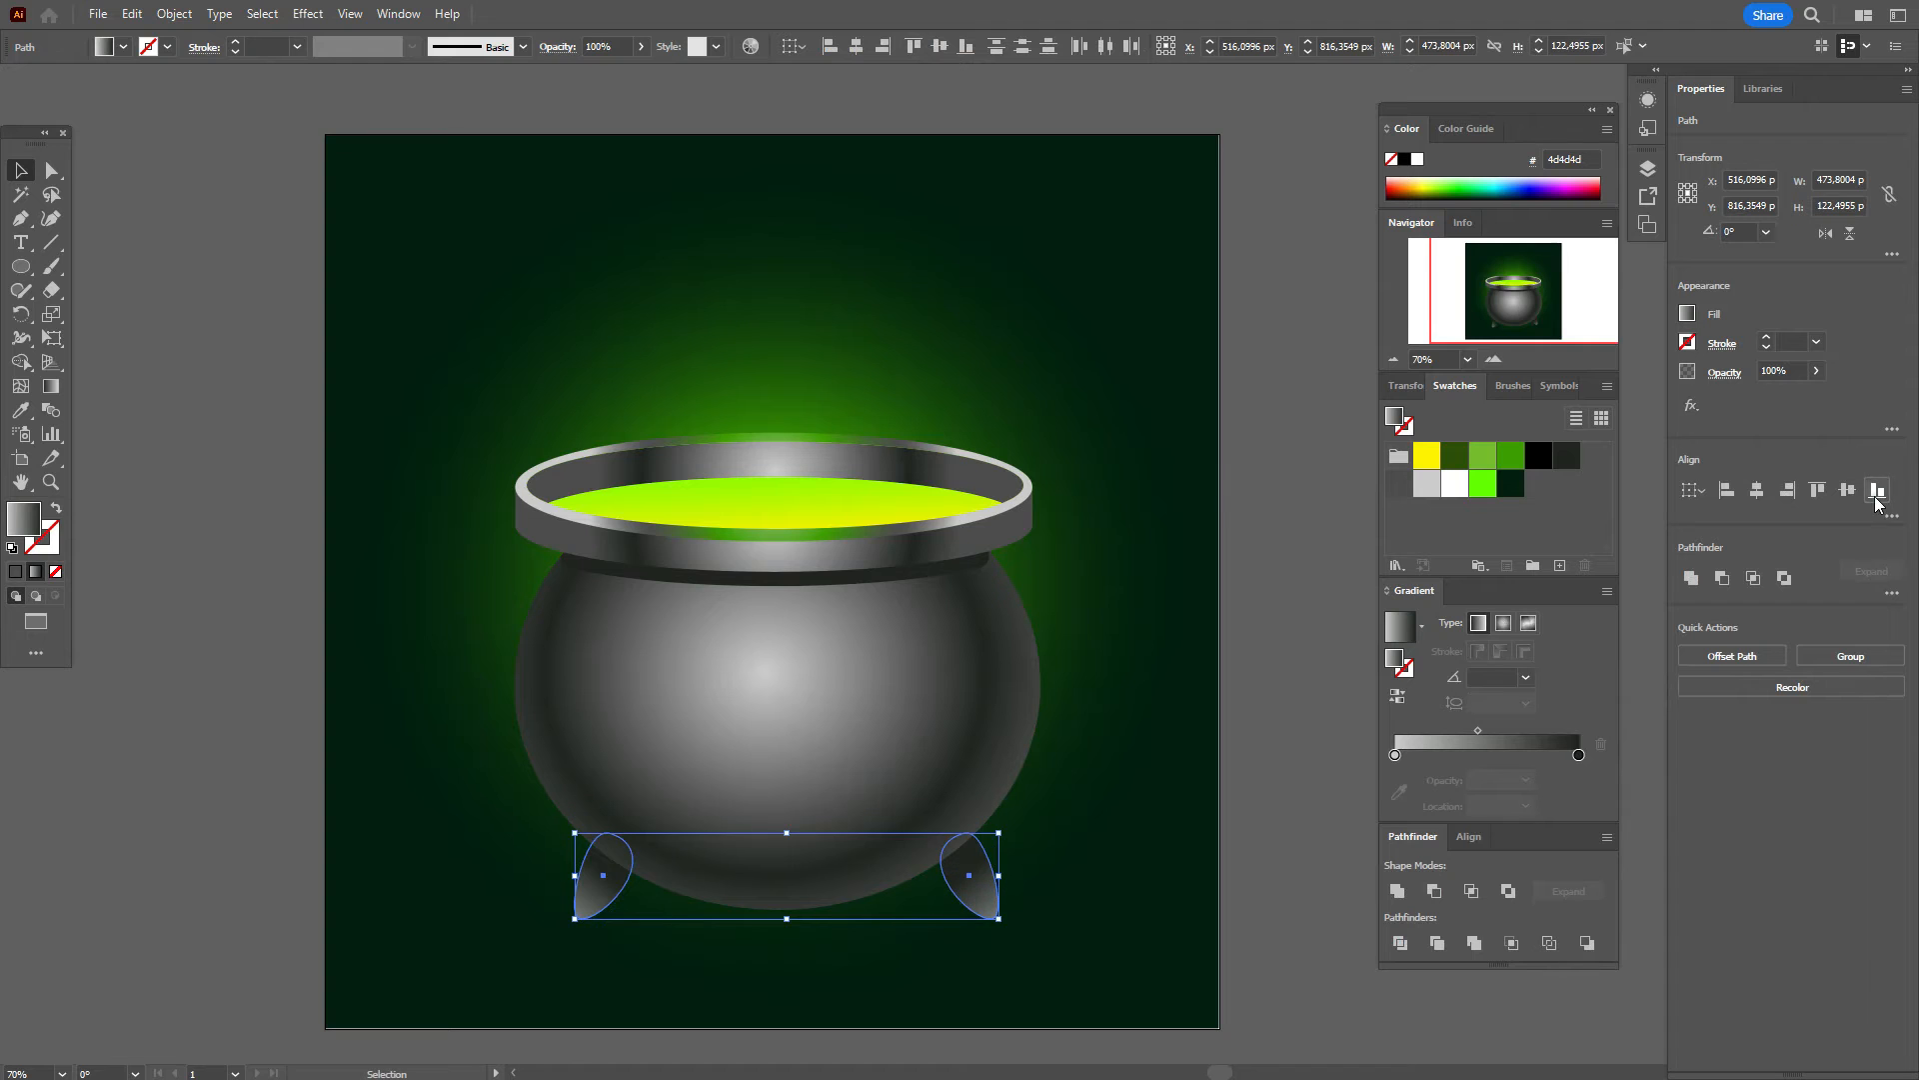
pyautogui.press('Up')
pyautogui.press('Up')
pyautogui.press('Up')
pyautogui.press('Up')
pyautogui.press('Up')
pyautogui.press('Up')
pyautogui.press('Up')
pyautogui.press('Up')
pyautogui.press('Up')
pyautogui.press('Up')
pyautogui.press('Up')
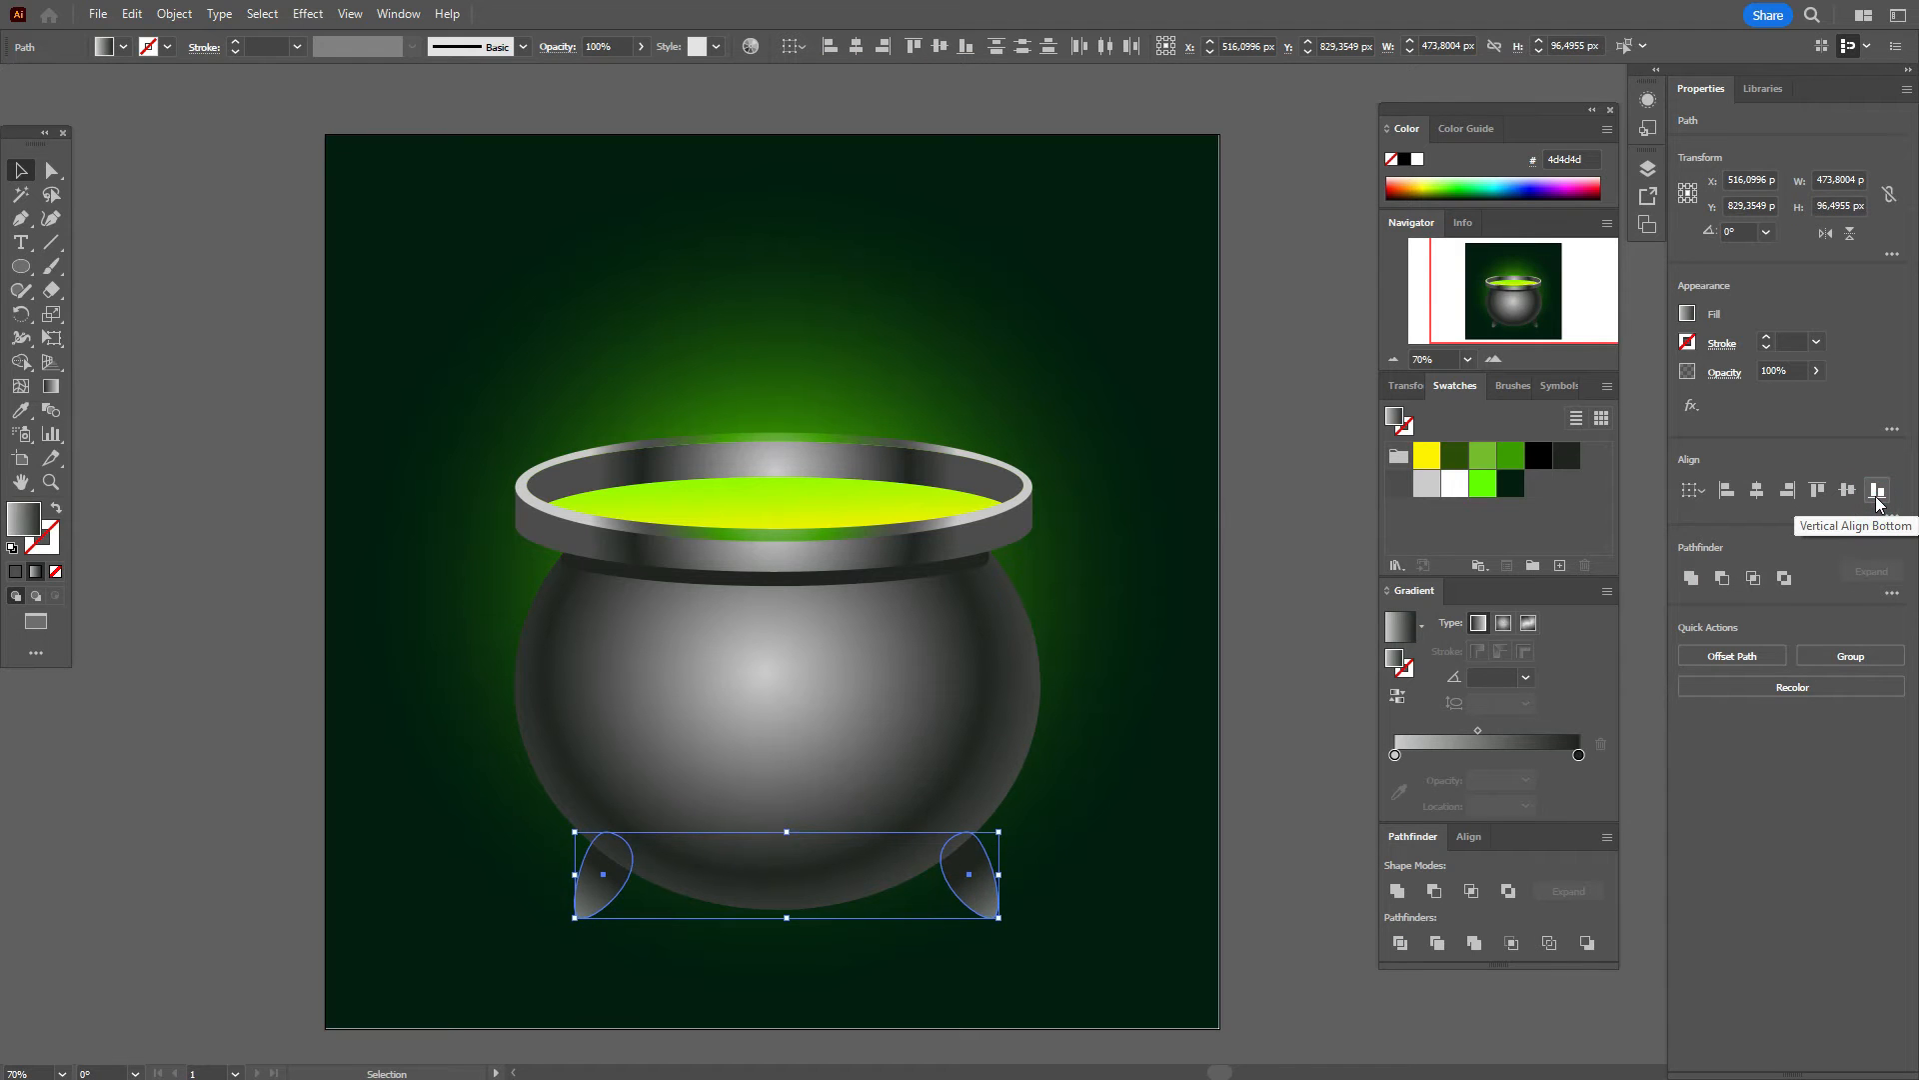
pyautogui.press('Up')
pyautogui.press('Up')
pyautogui.press('Up')
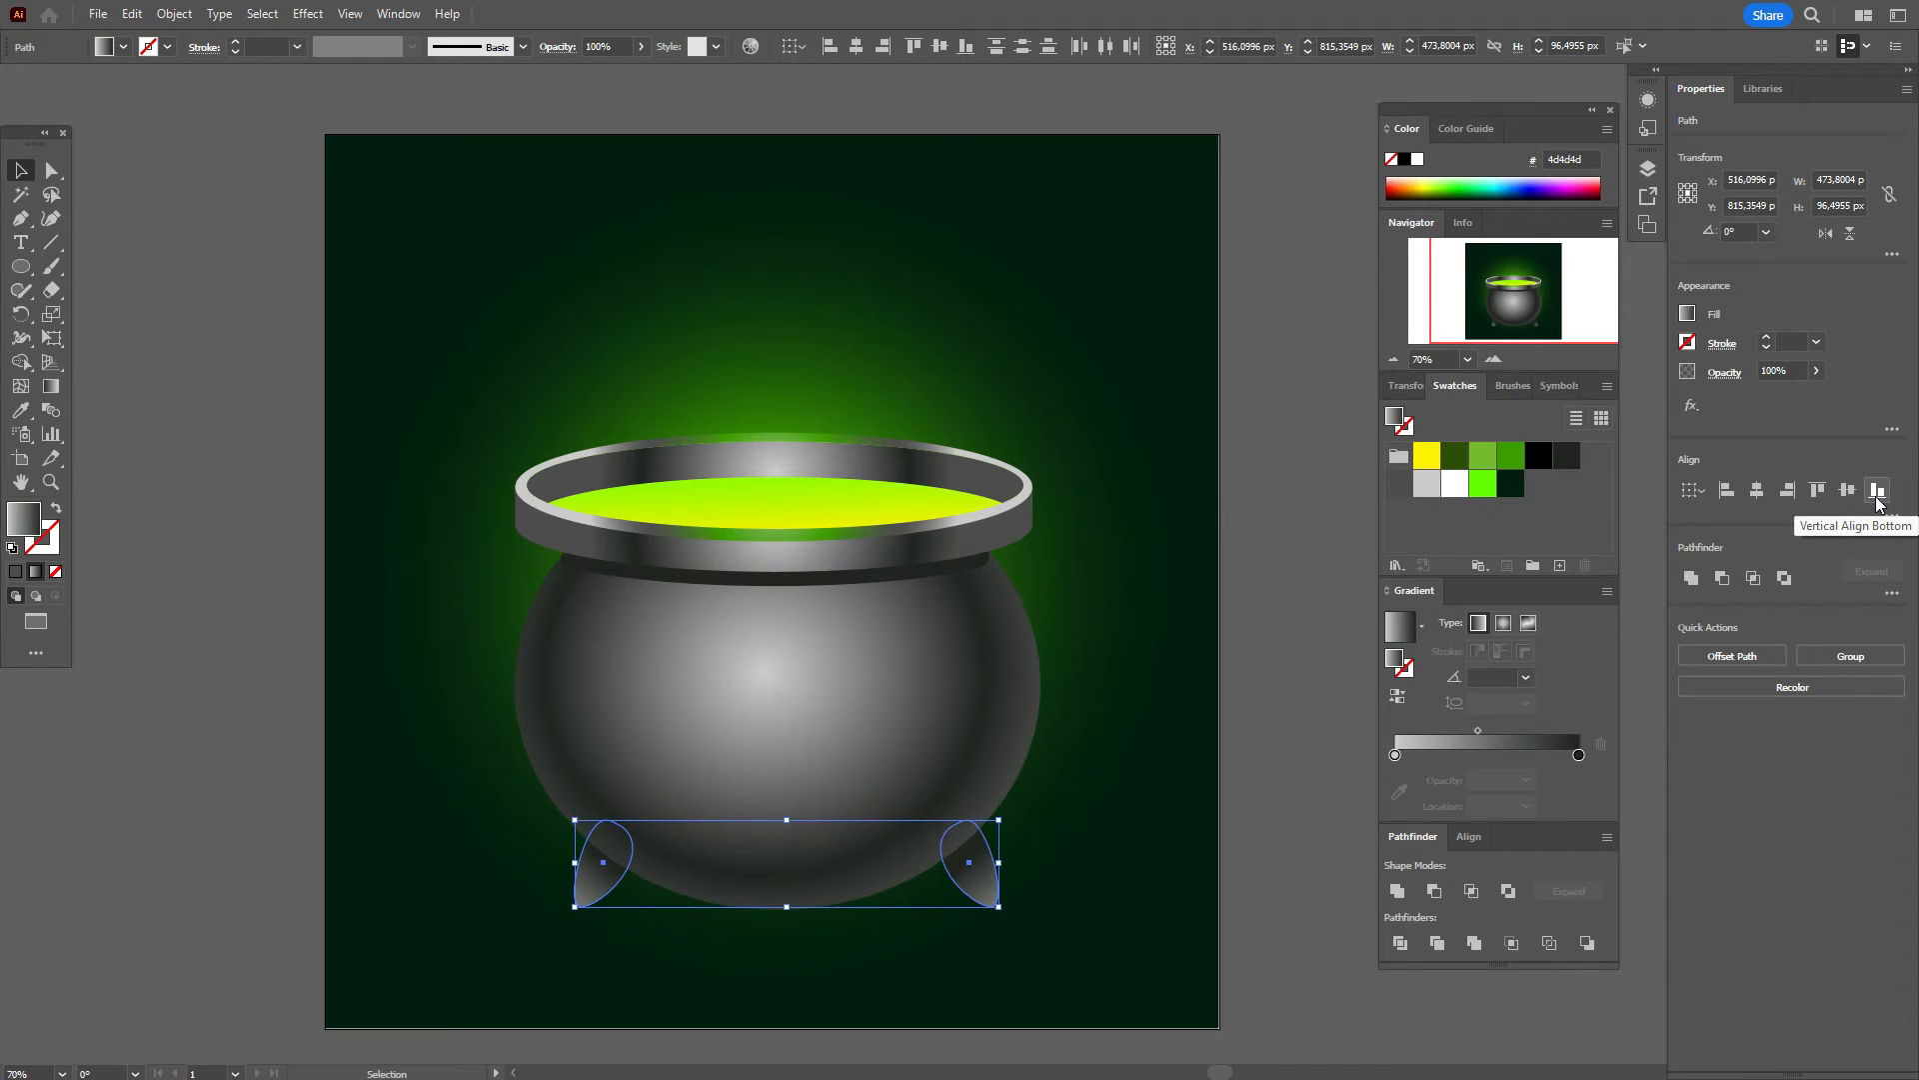
pyautogui.press('Left')
pyautogui.press('Left')
pyautogui.press('Left')
pyautogui.press('Left')
pyautogui.press('Left')
pyautogui.press('Left')
pyautogui.press('Left')
pyautogui.press('Left')
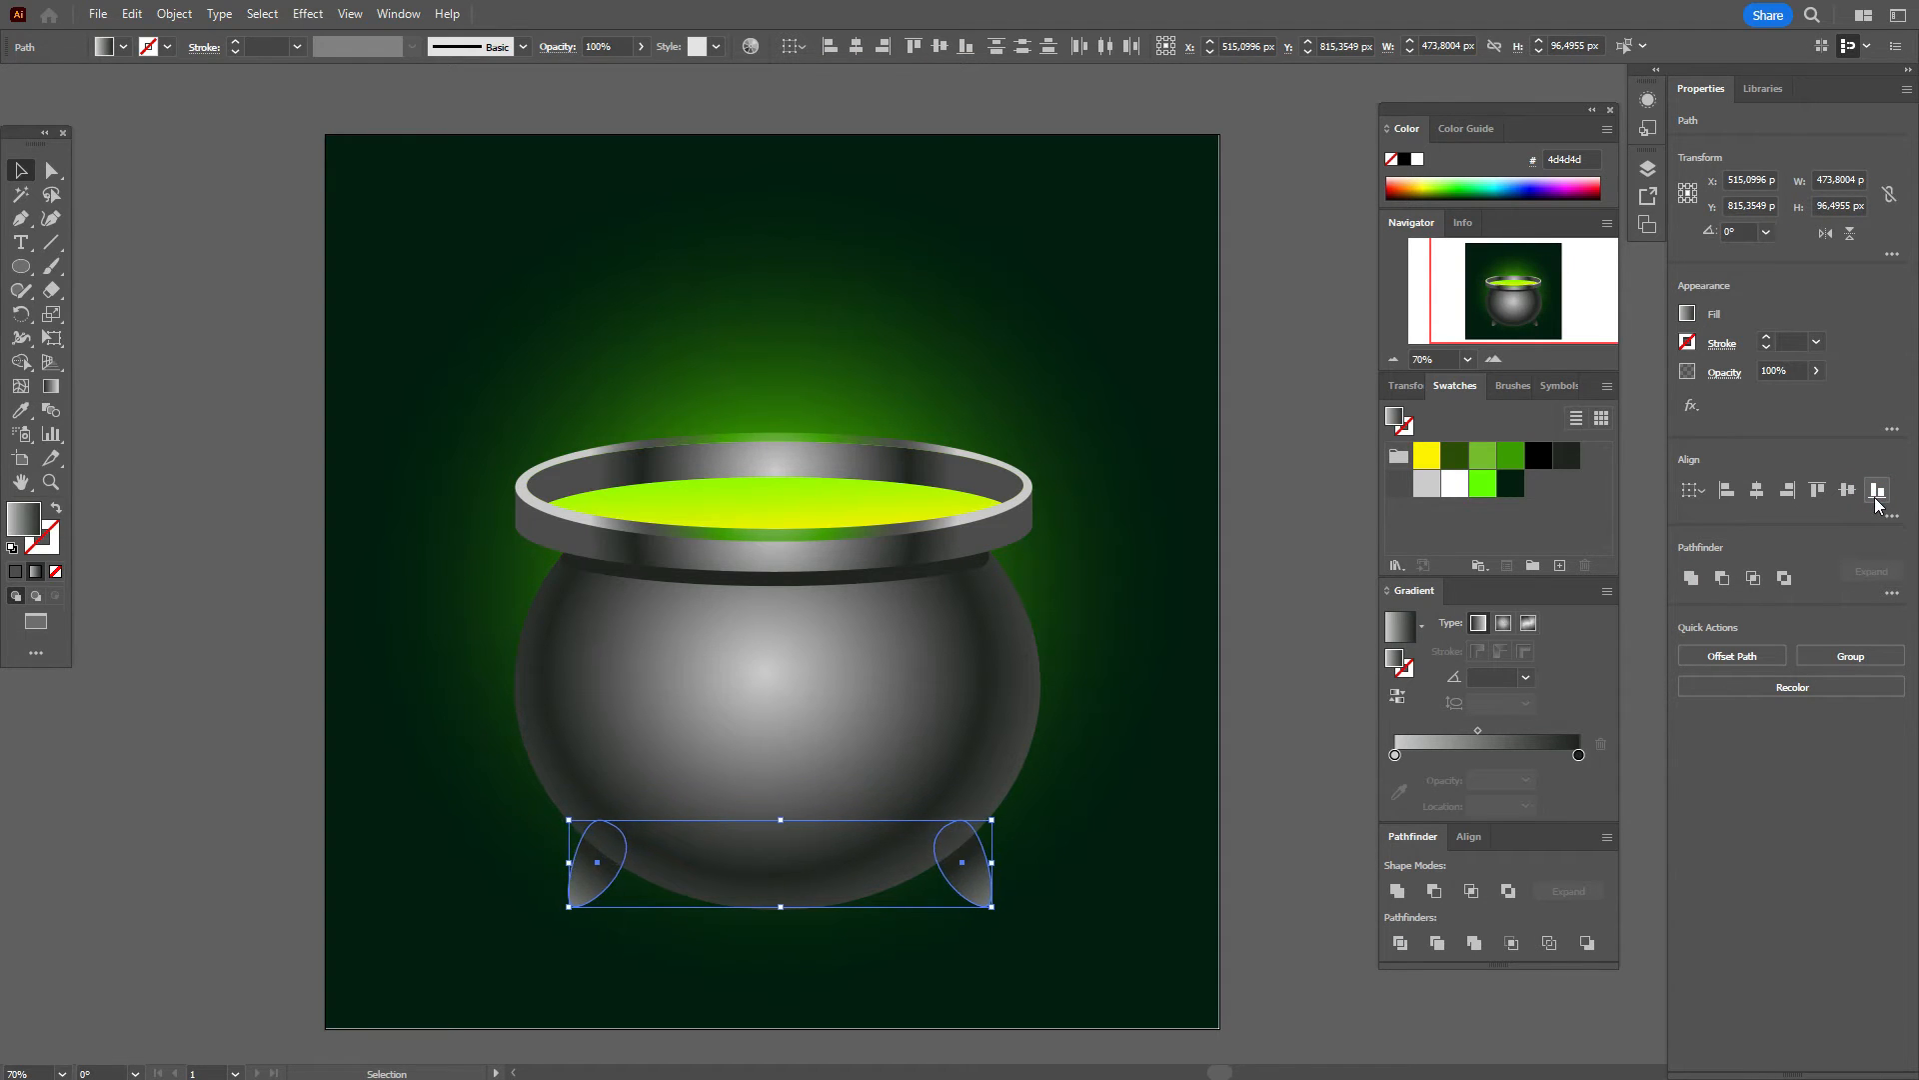
pyautogui.press('Left')
pyautogui.press('Up')
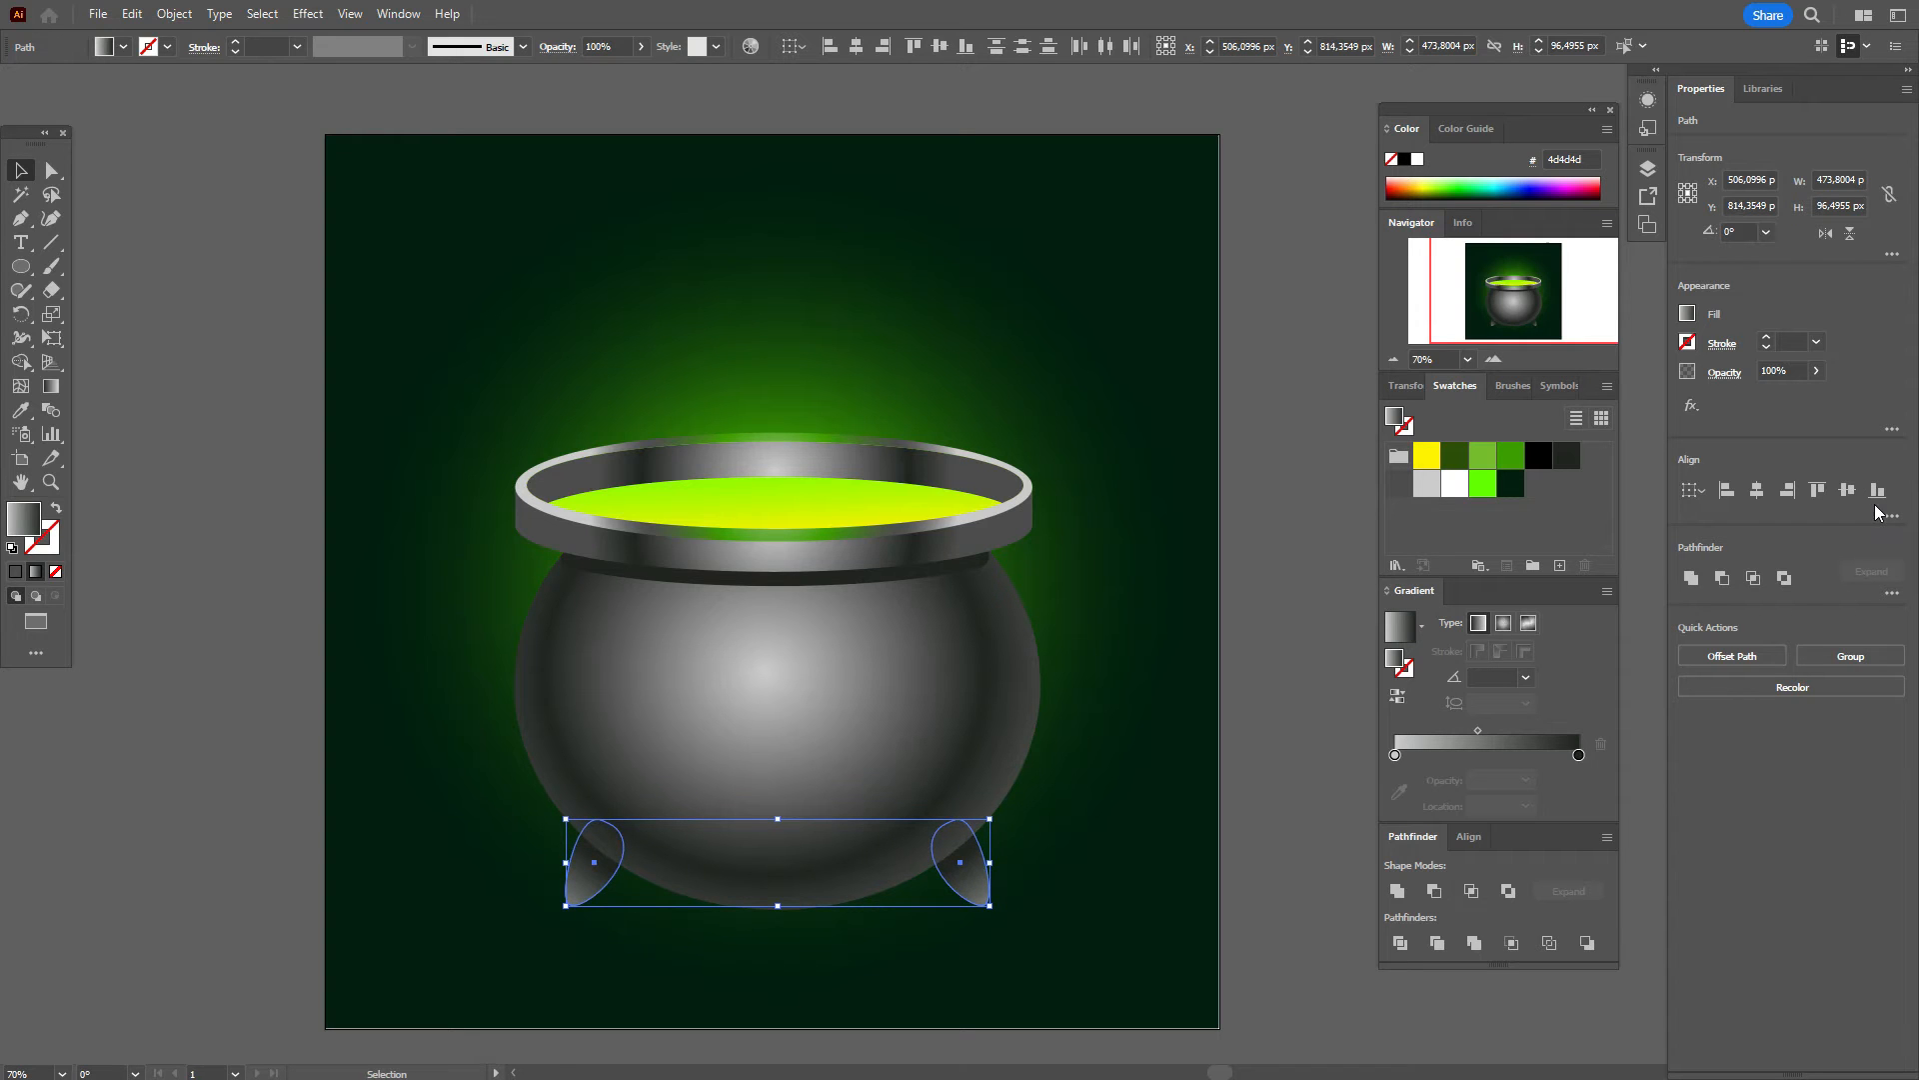
pyautogui.click(1305, 727)
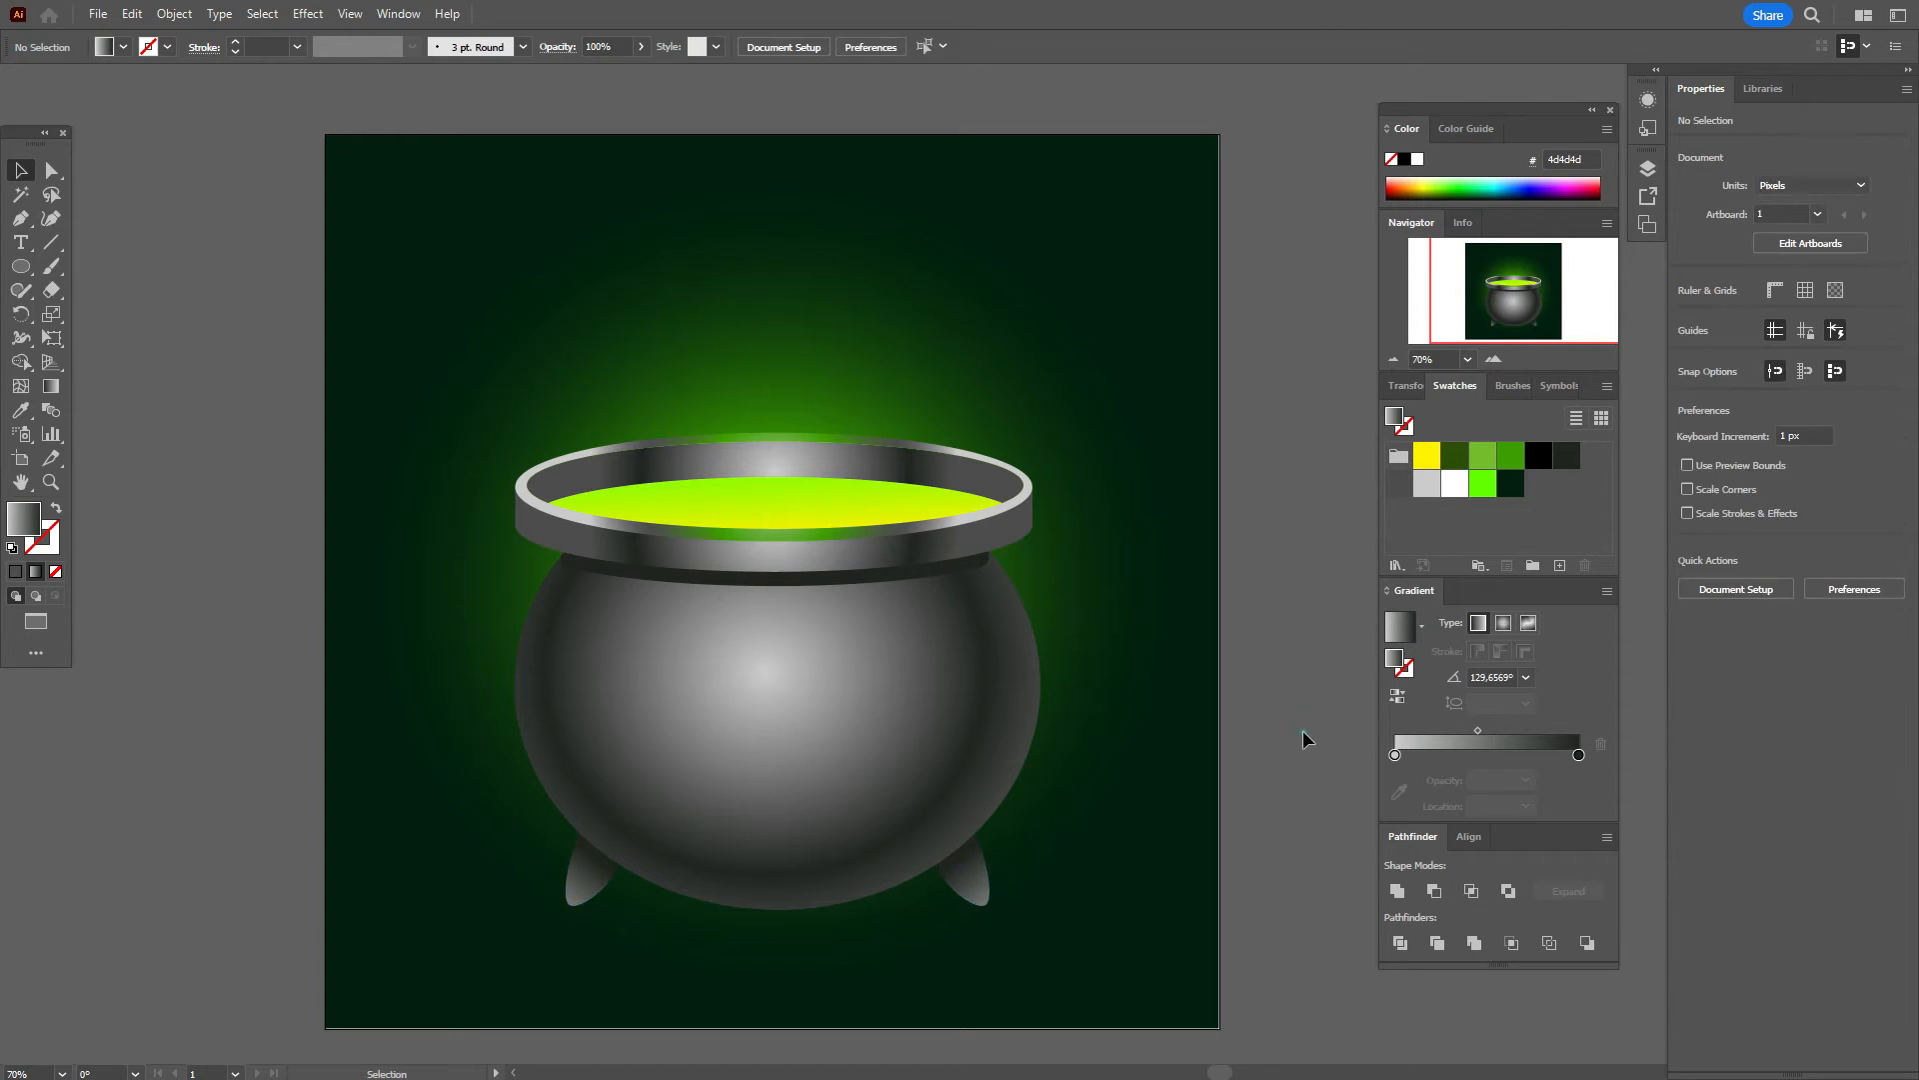
# Step: Drag the body's radial gradient highlight centre slightly left and down
pyautogui.scroll(-1, 1304, 734)
pyautogui.click(934, 754)
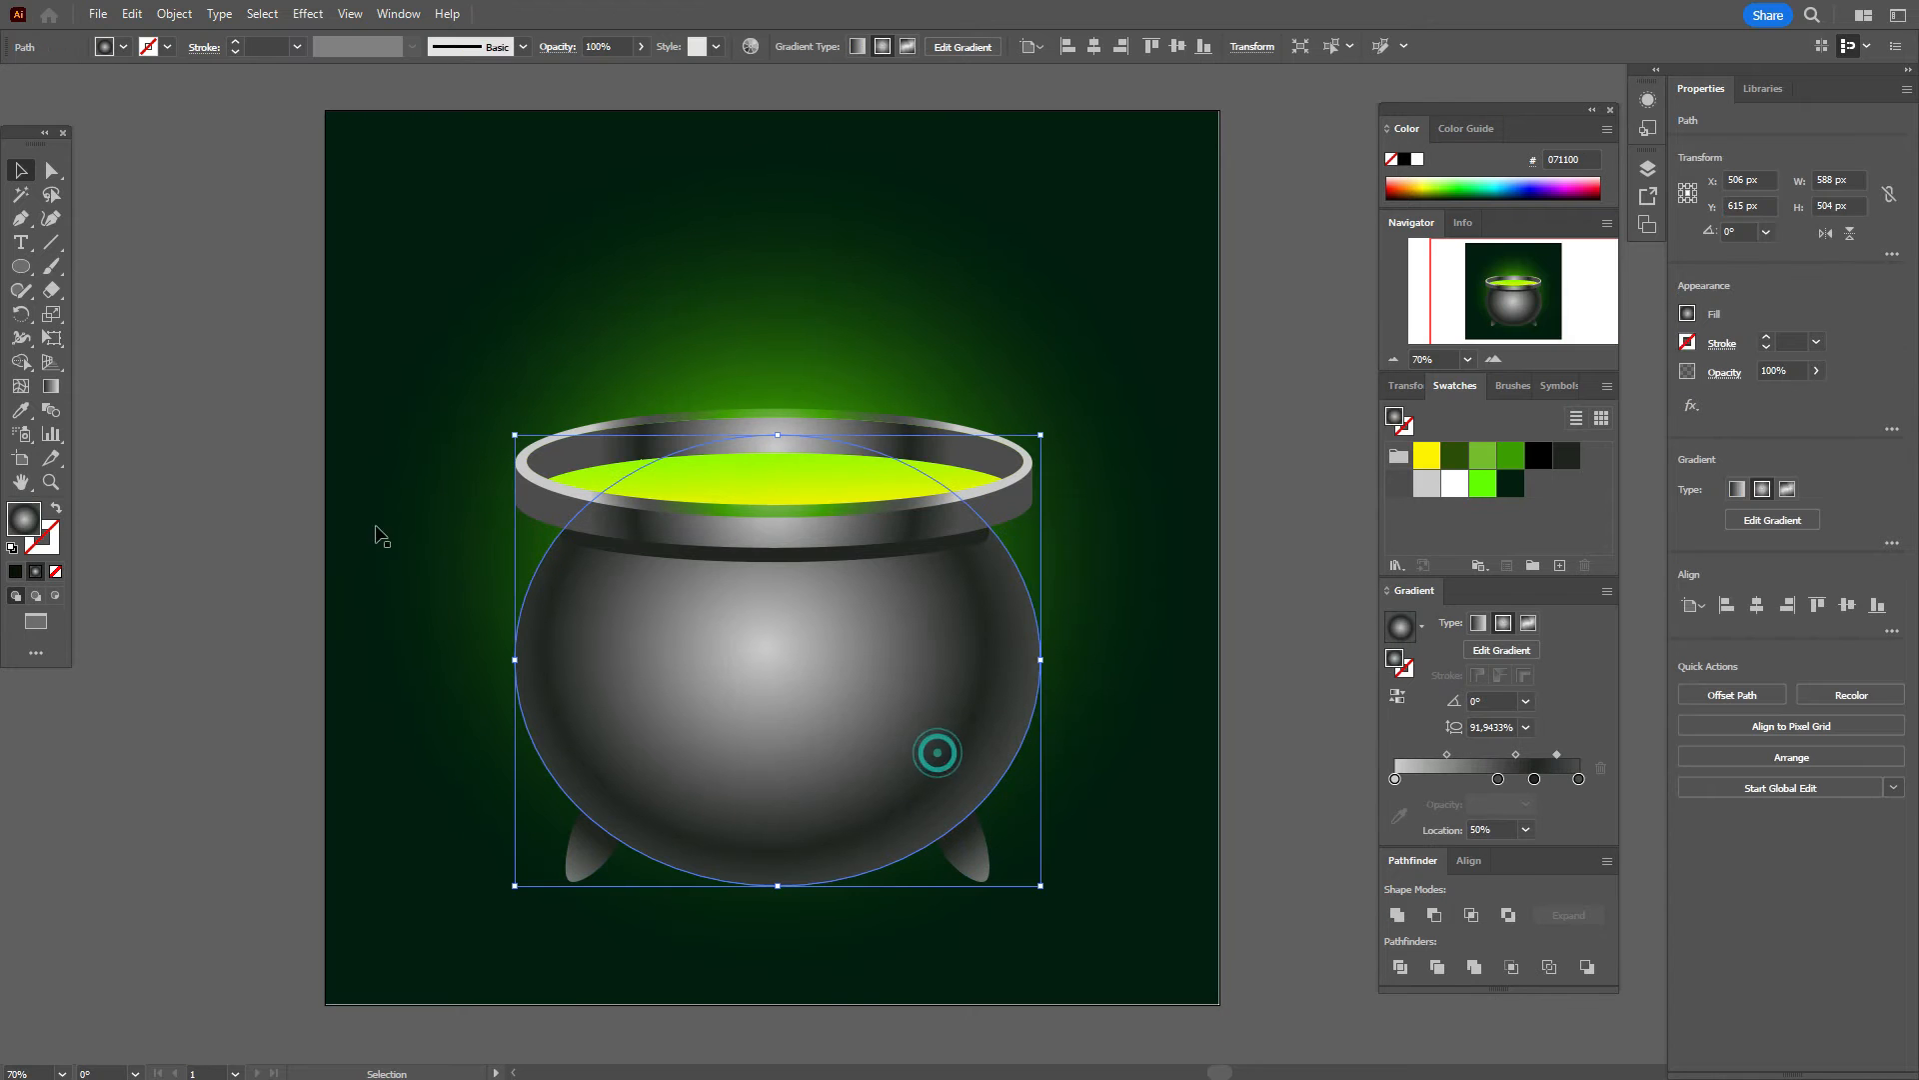
pyautogui.click(56, 387)
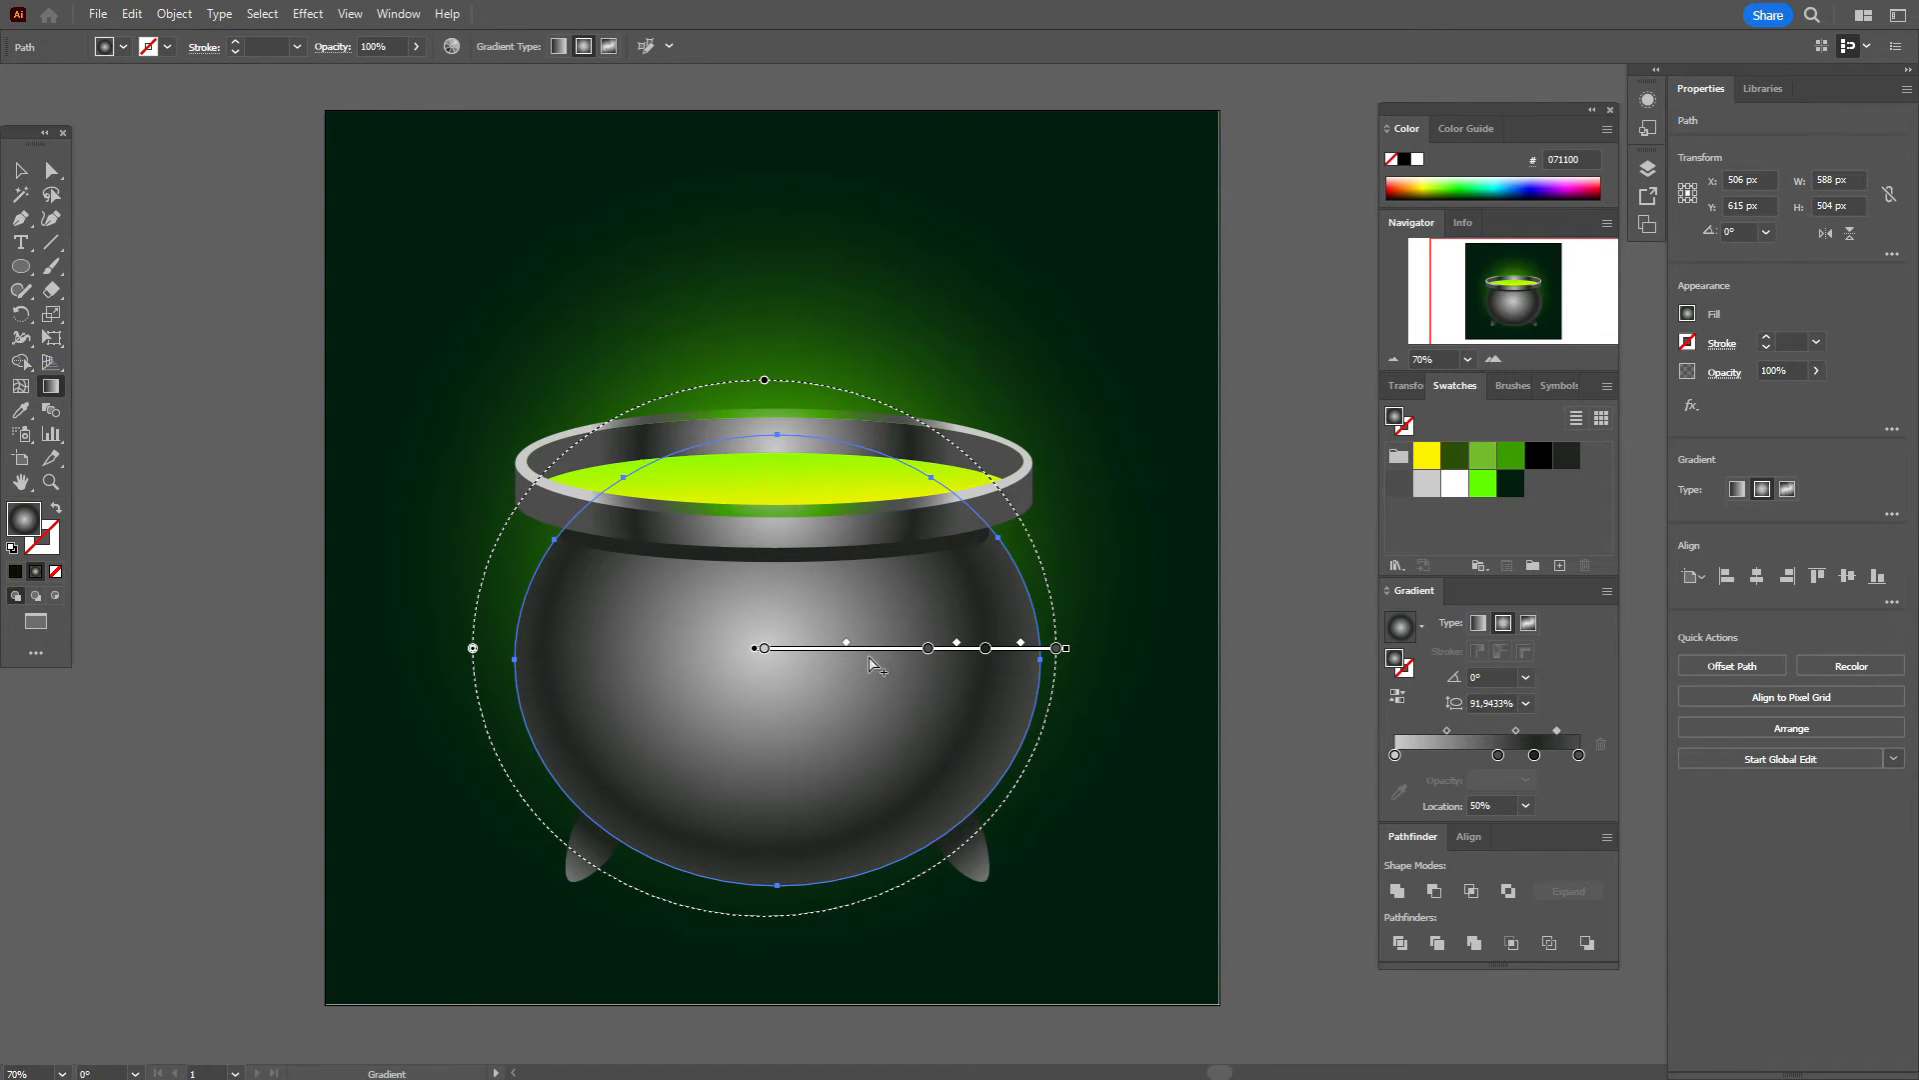
pyautogui.moveTo(893, 655); pyautogui.dragTo(878, 657)
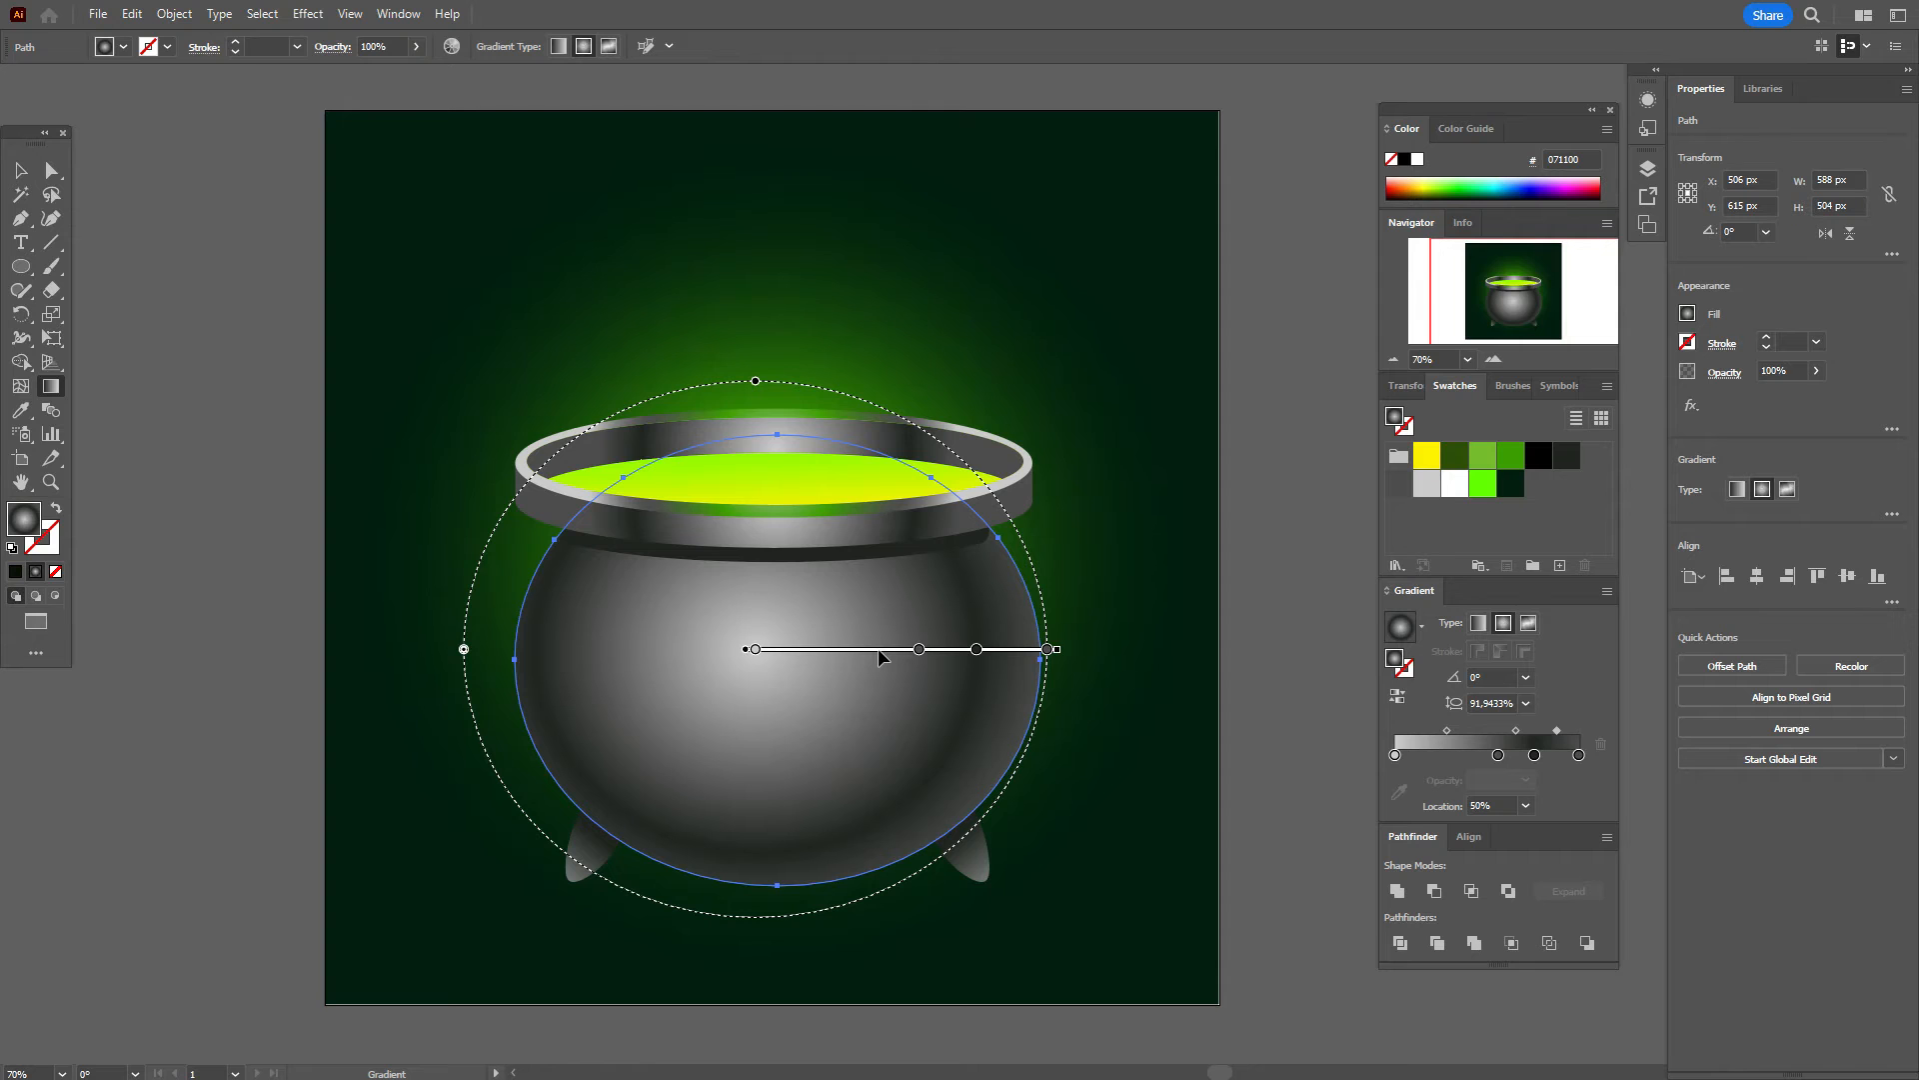
pyautogui.moveTo(878, 648); pyautogui.dragTo(873, 651)
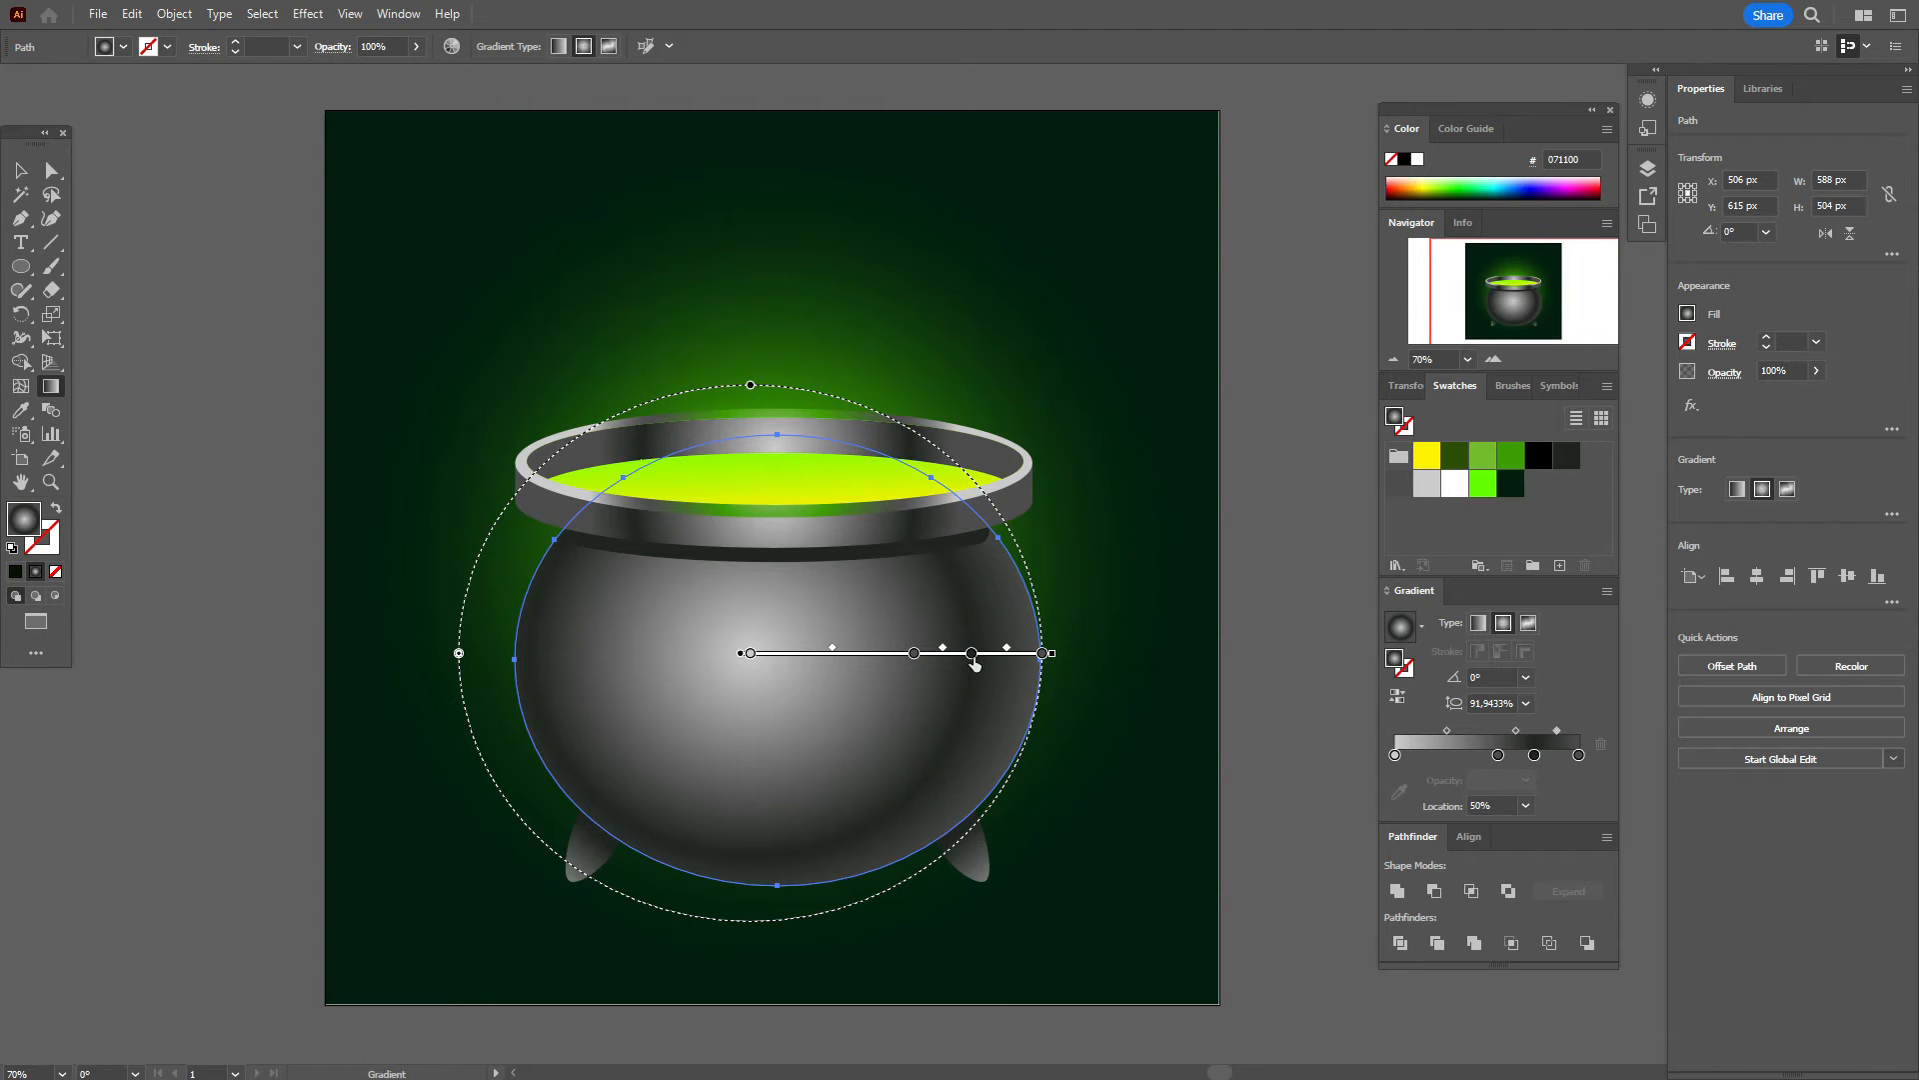
pyautogui.click(20, 170)
pyautogui.click(160, 232)
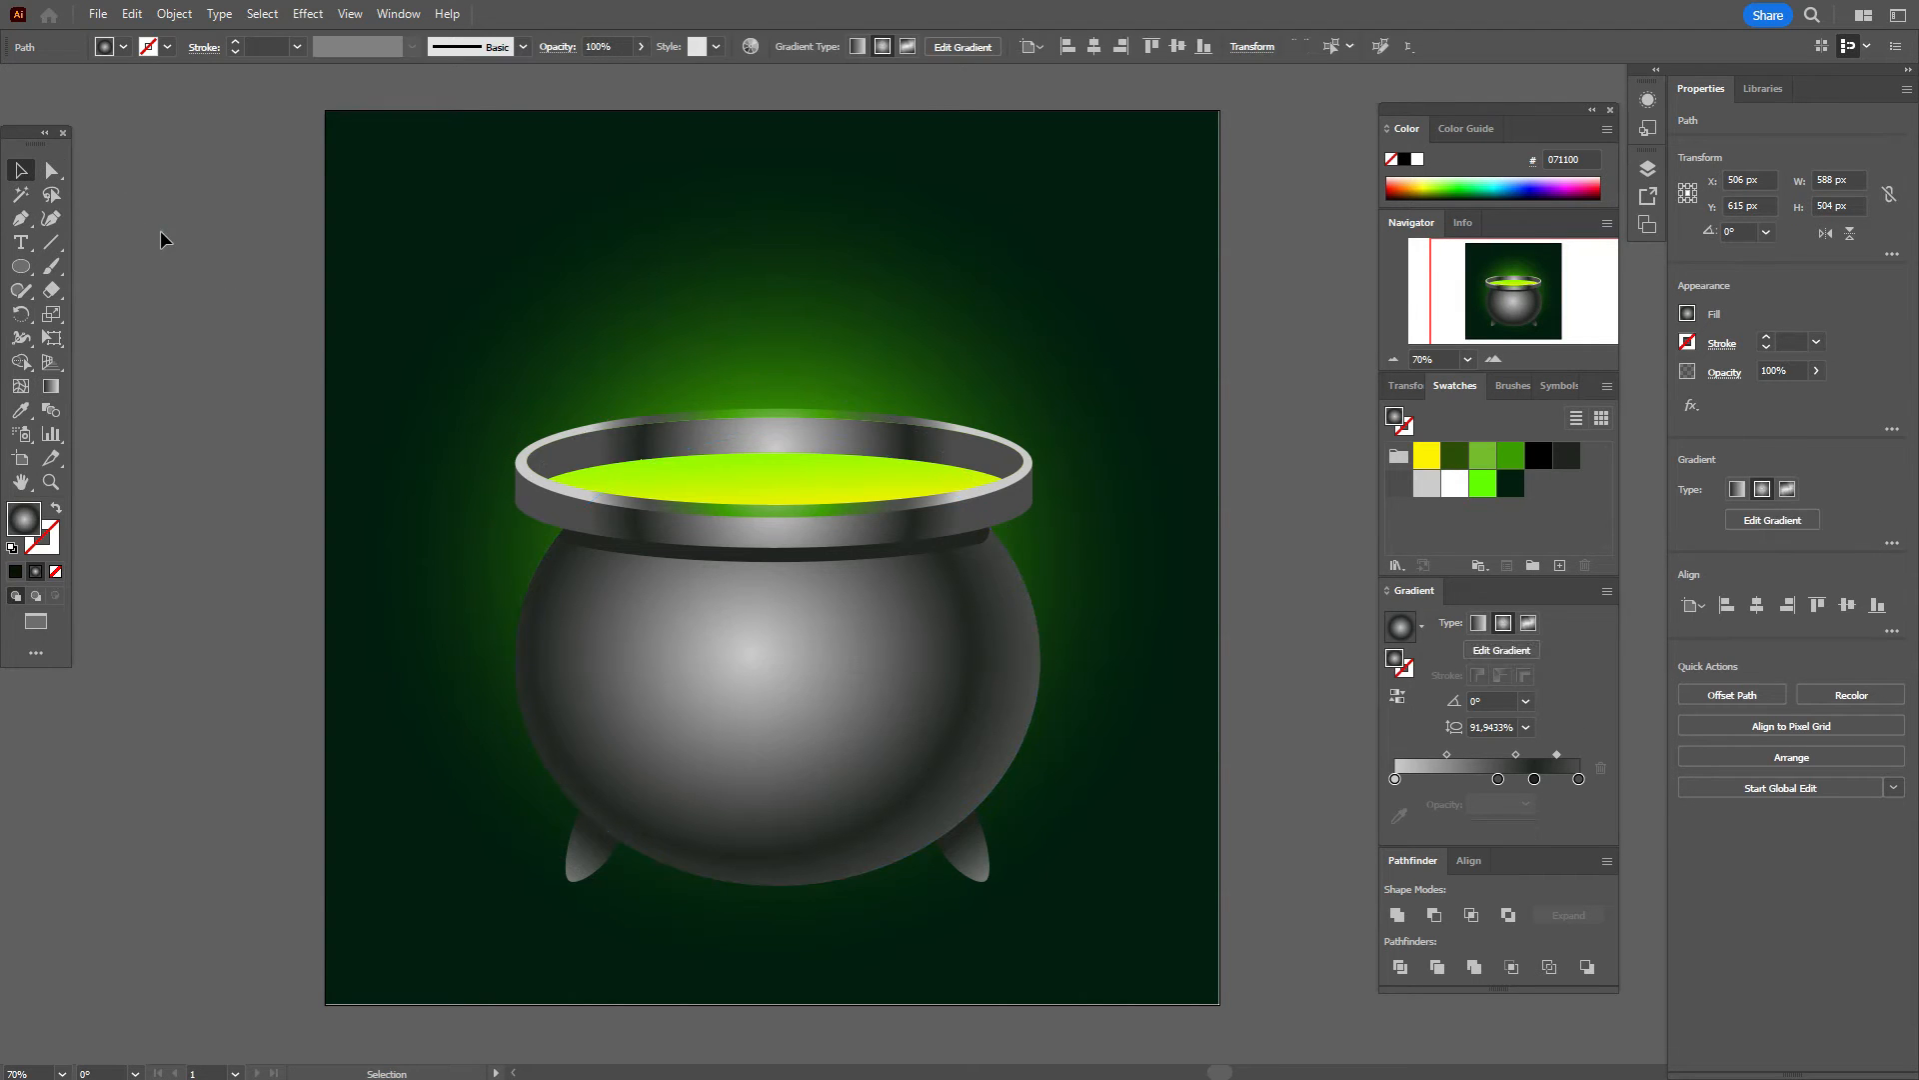
# Step: Draw a circle over the cauldron's upper left with a green-centre-to-black gradient
pyautogui.click(21, 267)
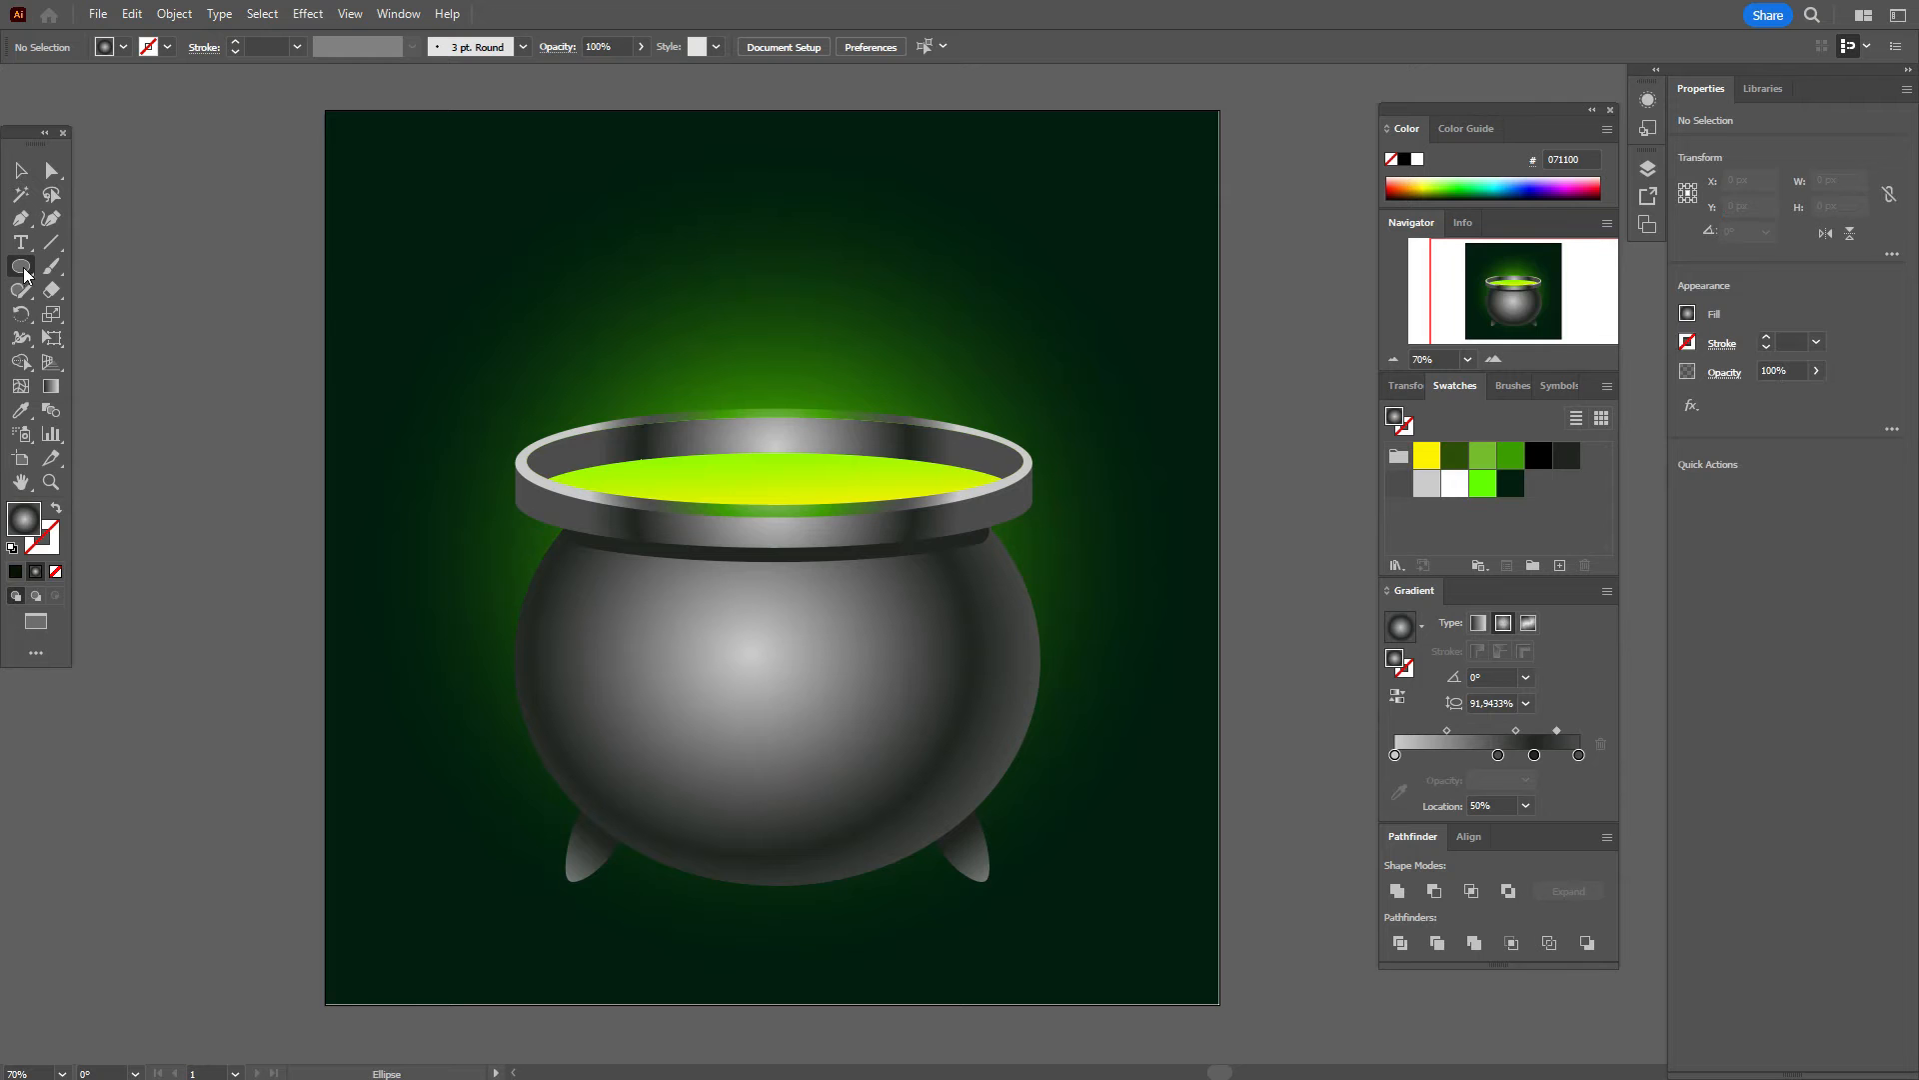
pyautogui.moveTo(371, 314); pyautogui.dragTo(703, 677)
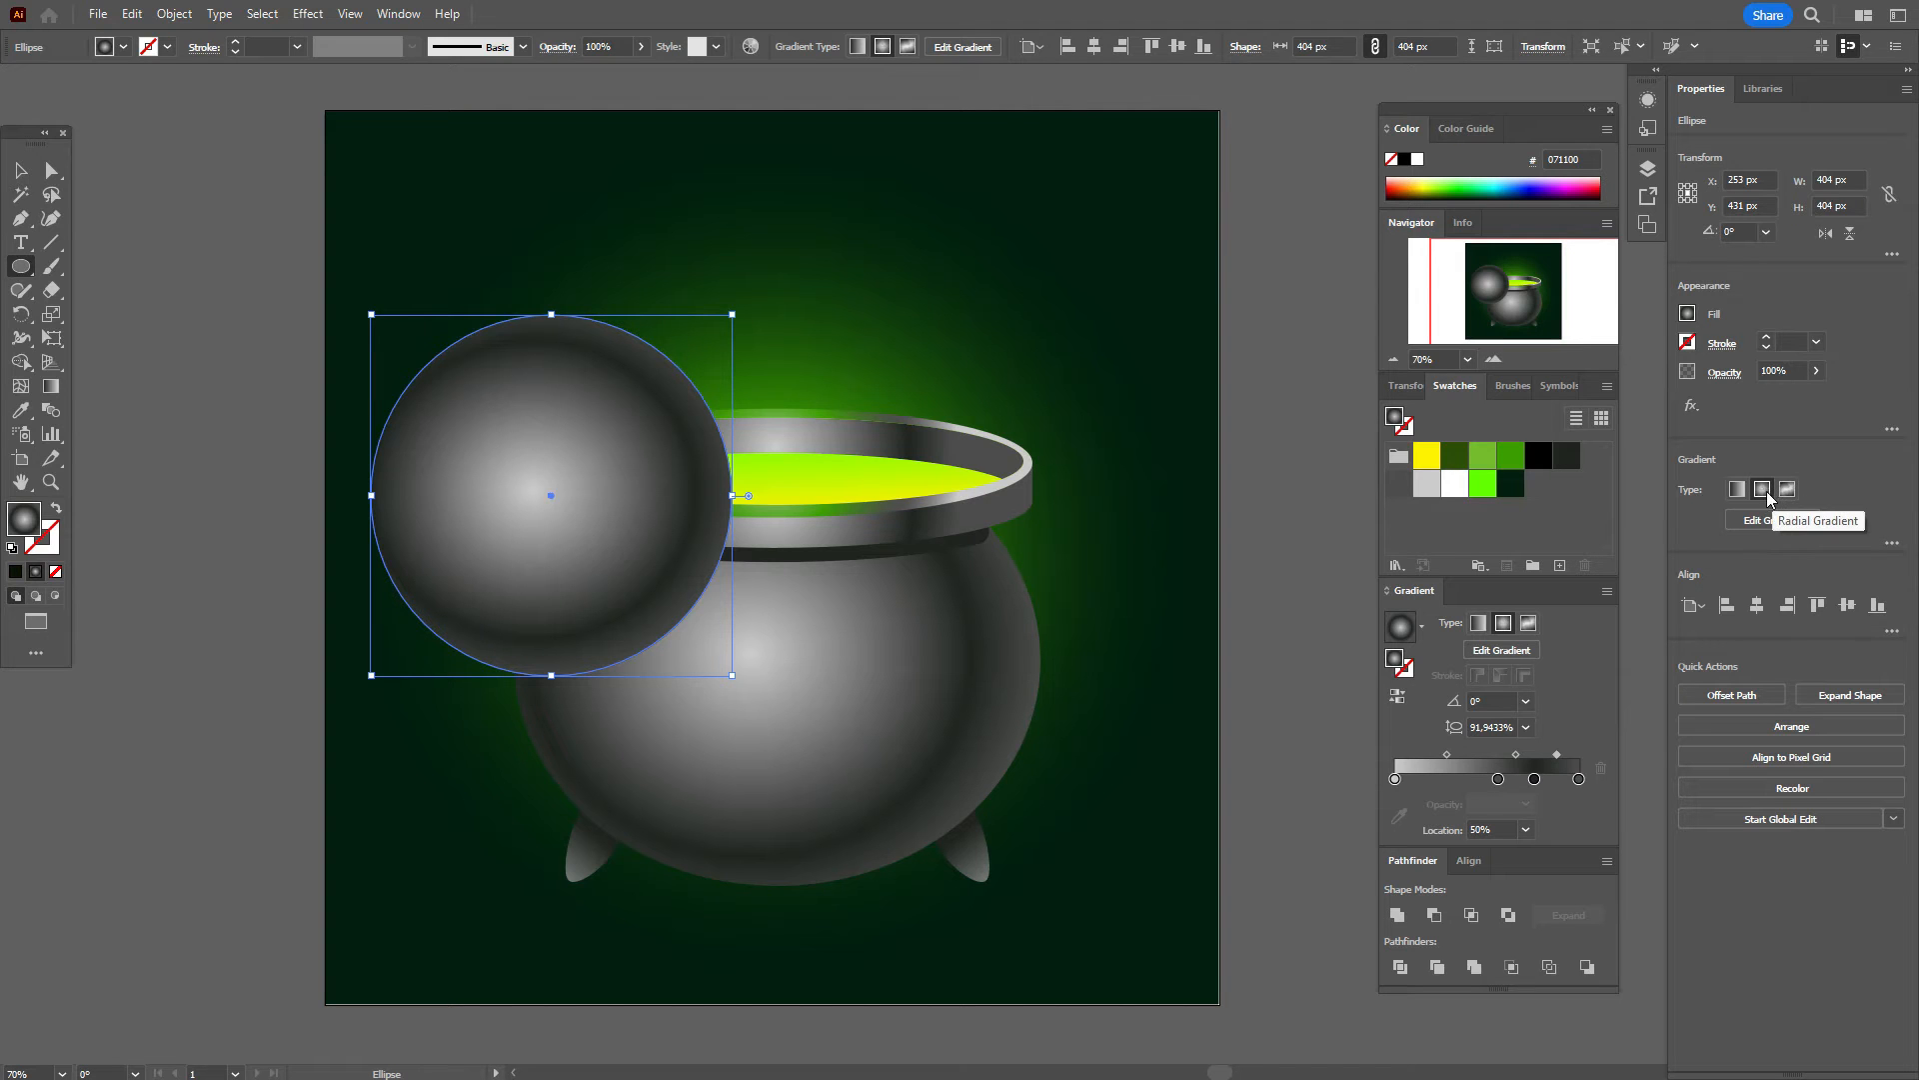
pyautogui.click(1497, 779)
pyautogui.moveTo(1497, 779); pyautogui.dragTo(1526, 830)
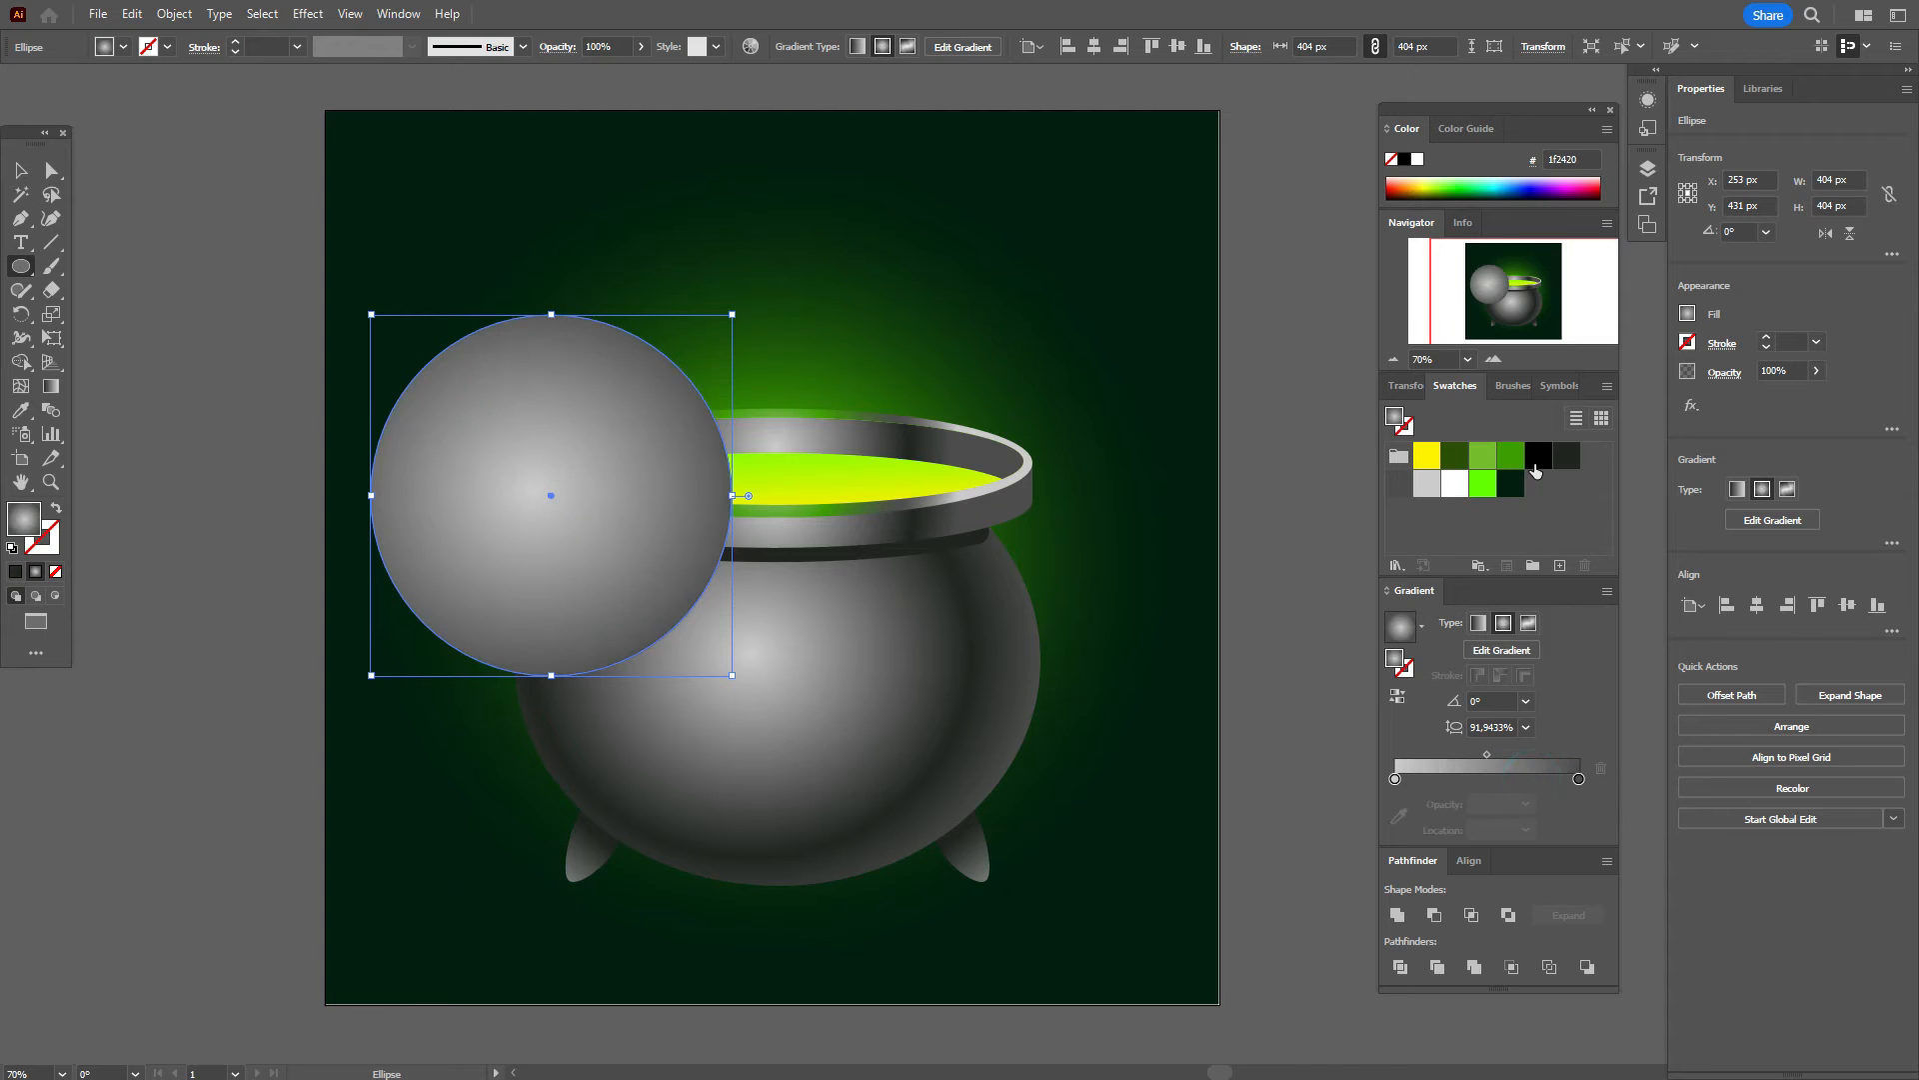
pyautogui.moveTo(1540, 456); pyautogui.dragTo(1579, 781)
pyautogui.moveTo(1396, 785); pyautogui.dragTo(1395, 780)
pyautogui.click(1738, 378)
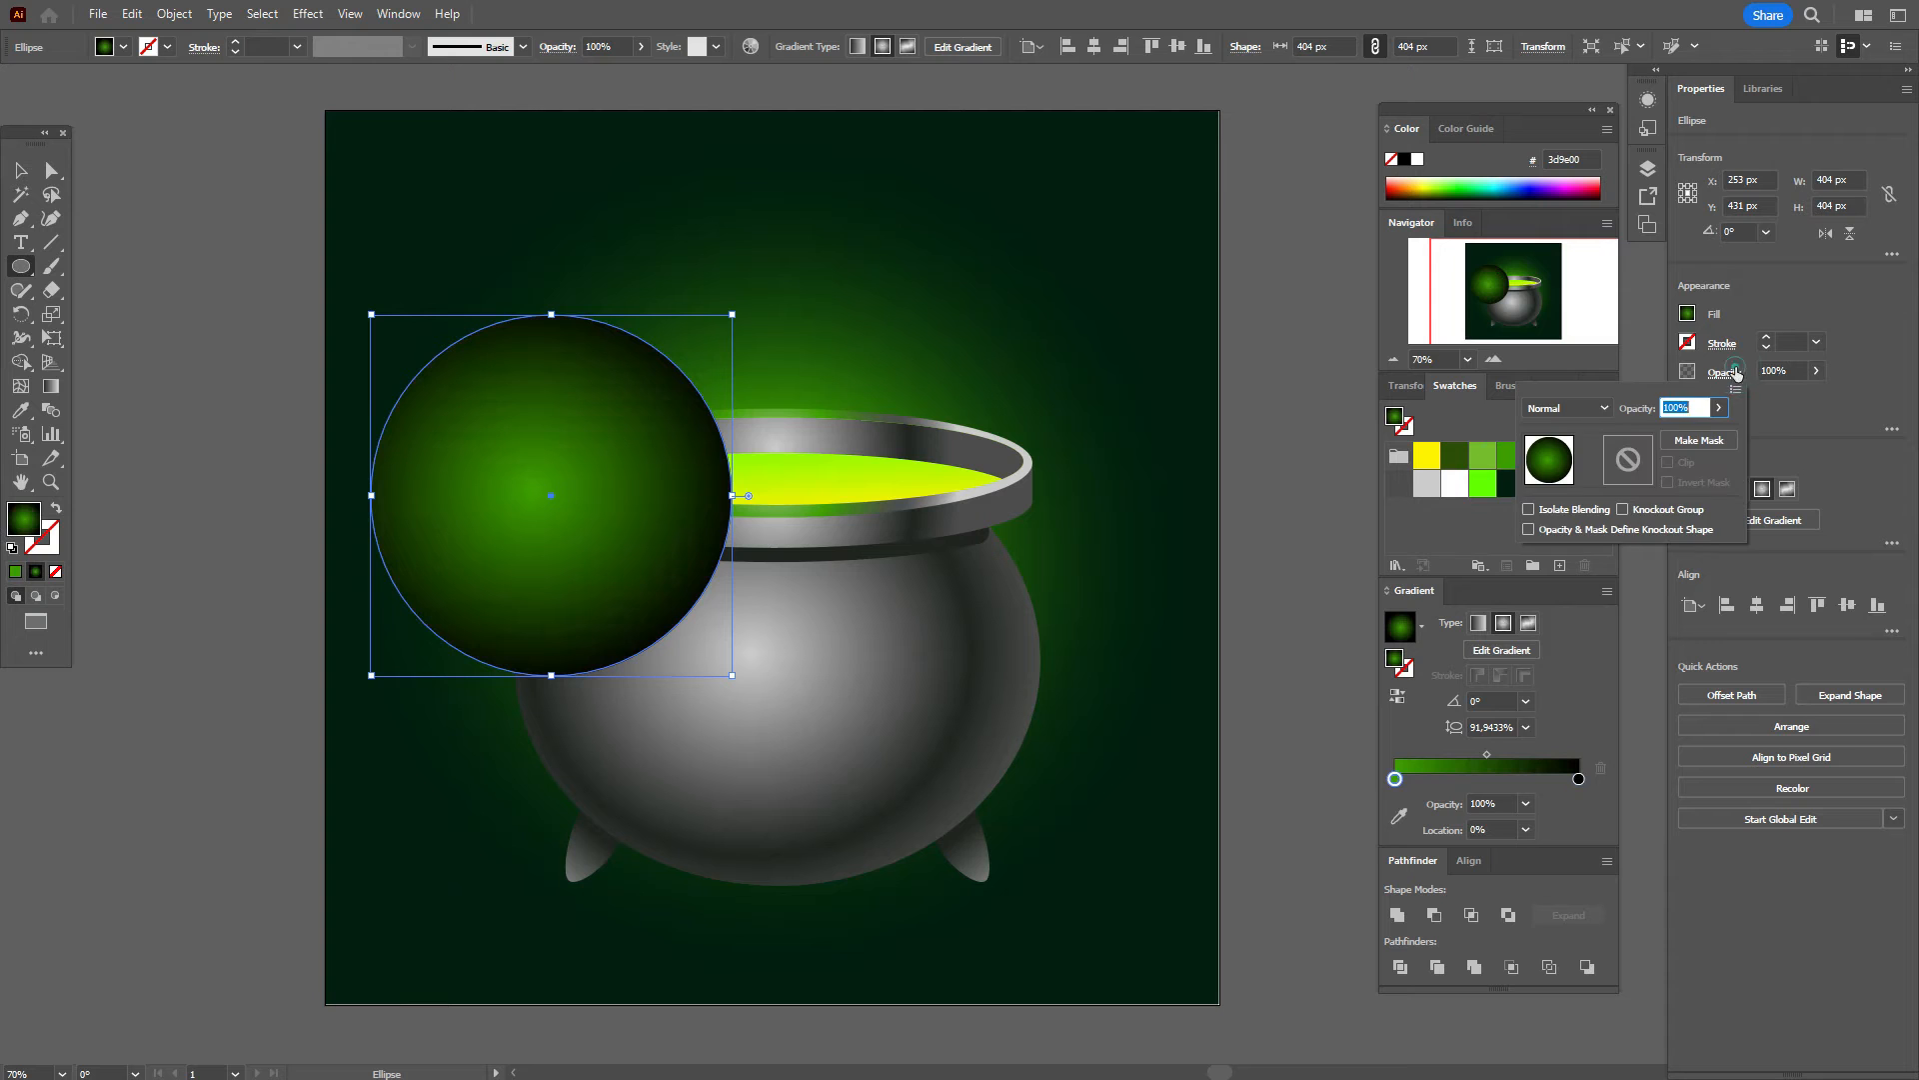
pyautogui.click(194, 591)
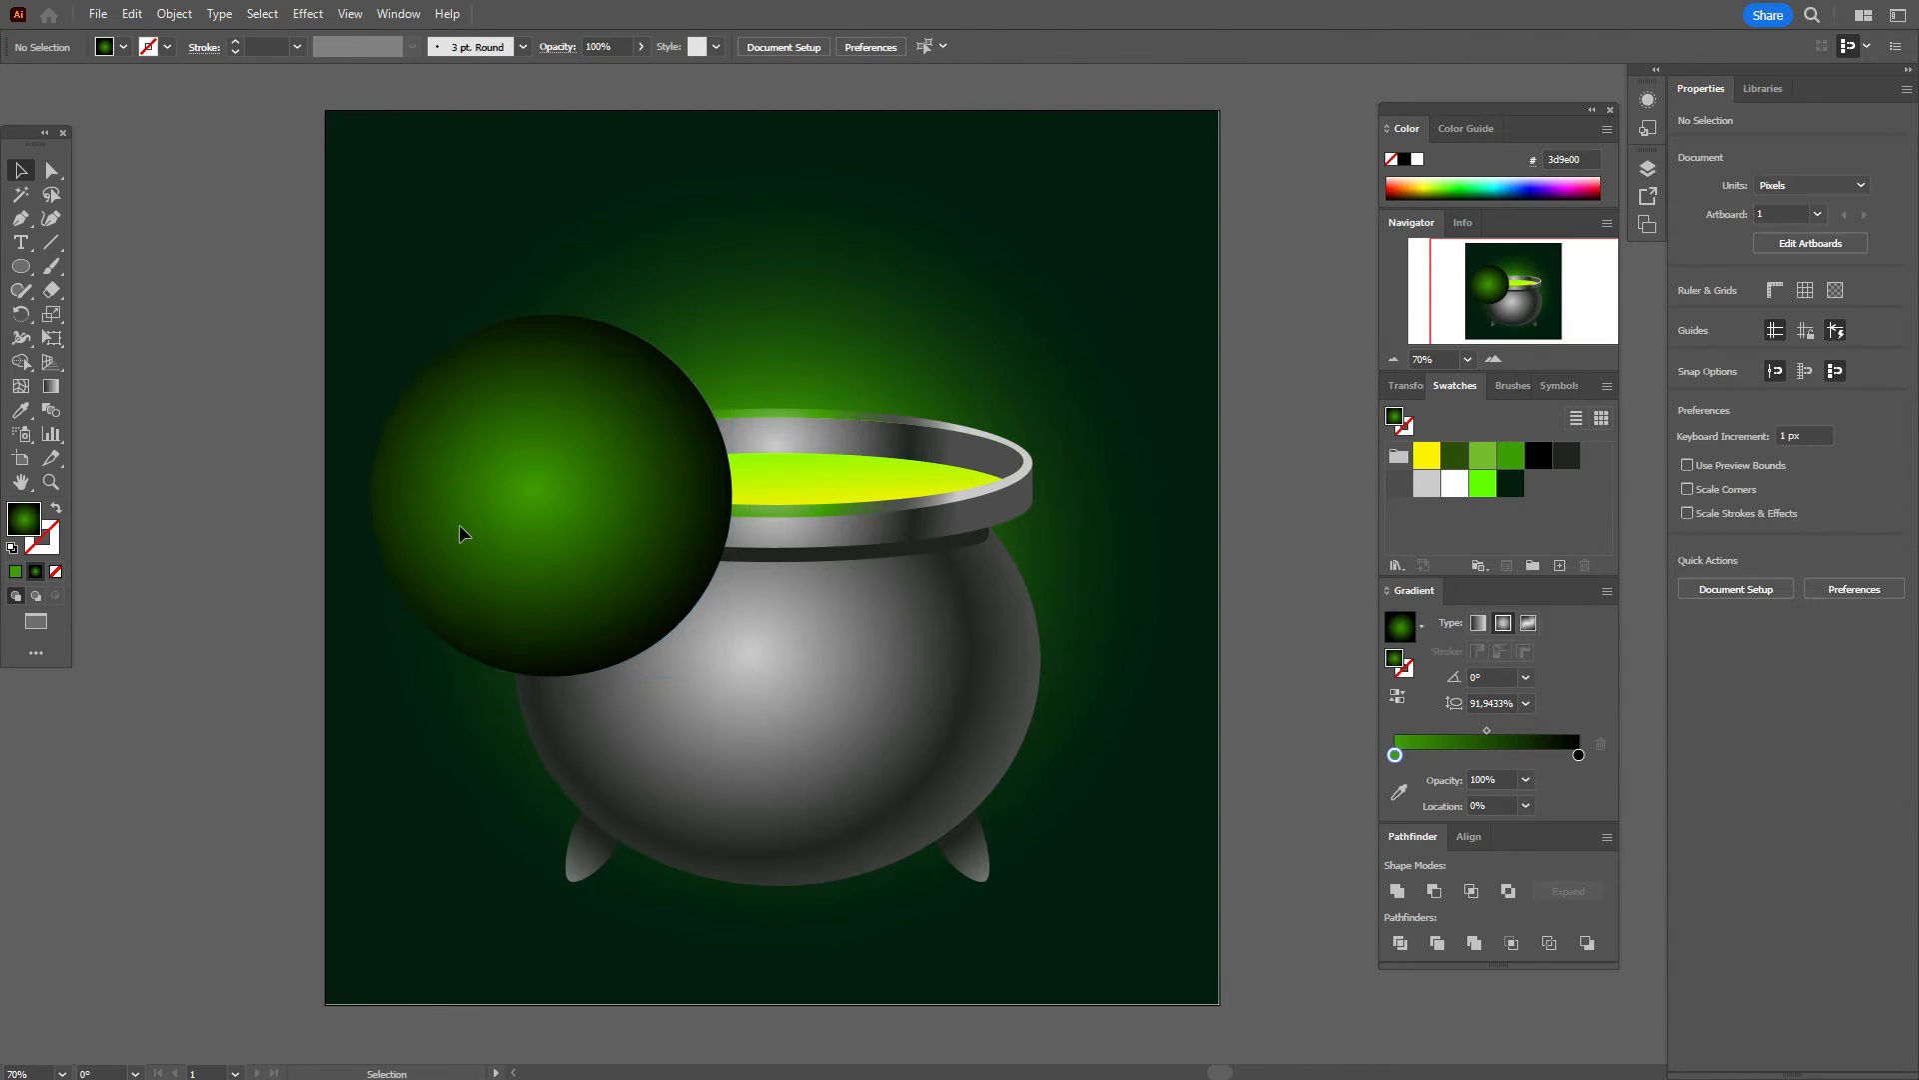
pyautogui.click(459, 526)
pyautogui.moveTo(1489, 763); pyautogui.dragTo(1459, 760)
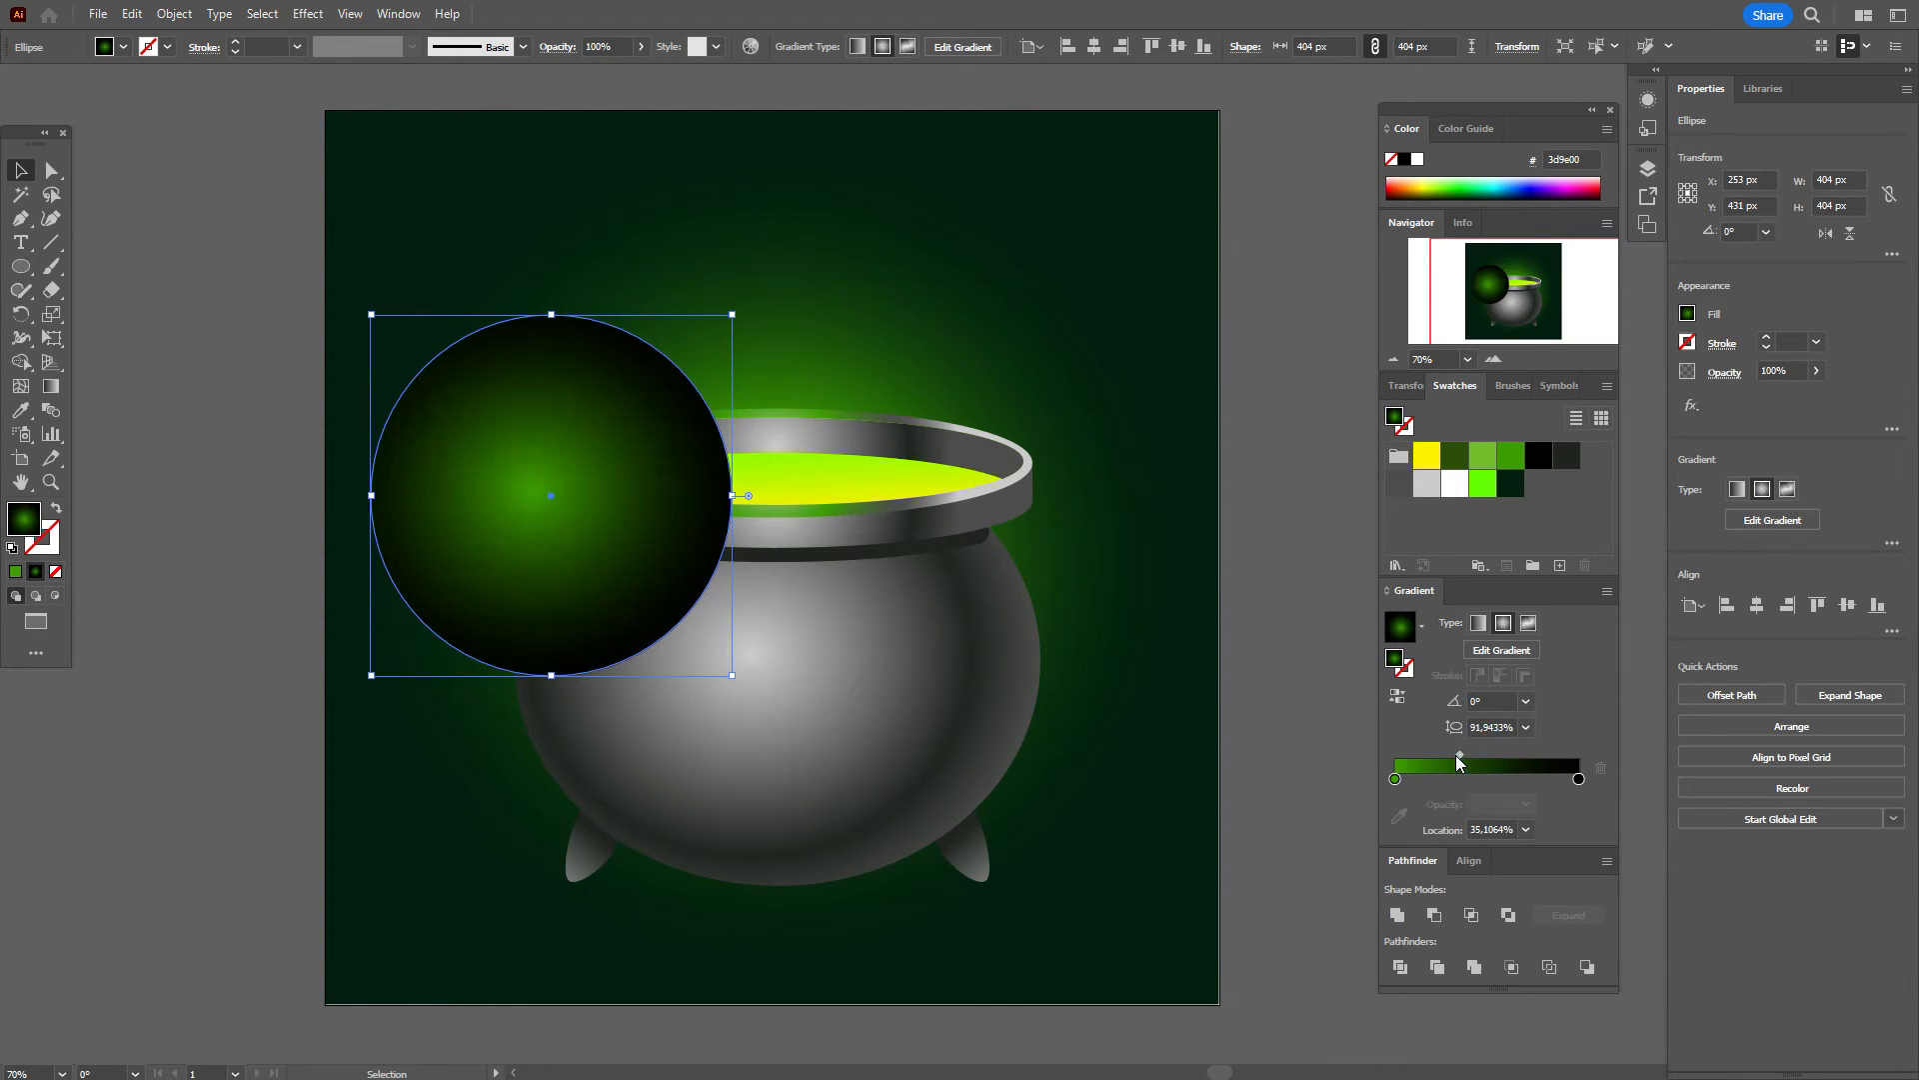
# Step: Shift the glow's centre right and shrink the gradient radius to the circle's edge
pyautogui.click(51, 386)
pyautogui.moveTo(567, 497); pyautogui.dragTo(590, 497)
pyautogui.moveTo(340, 491); pyautogui.dragTo(366, 492)
pyautogui.press('v')
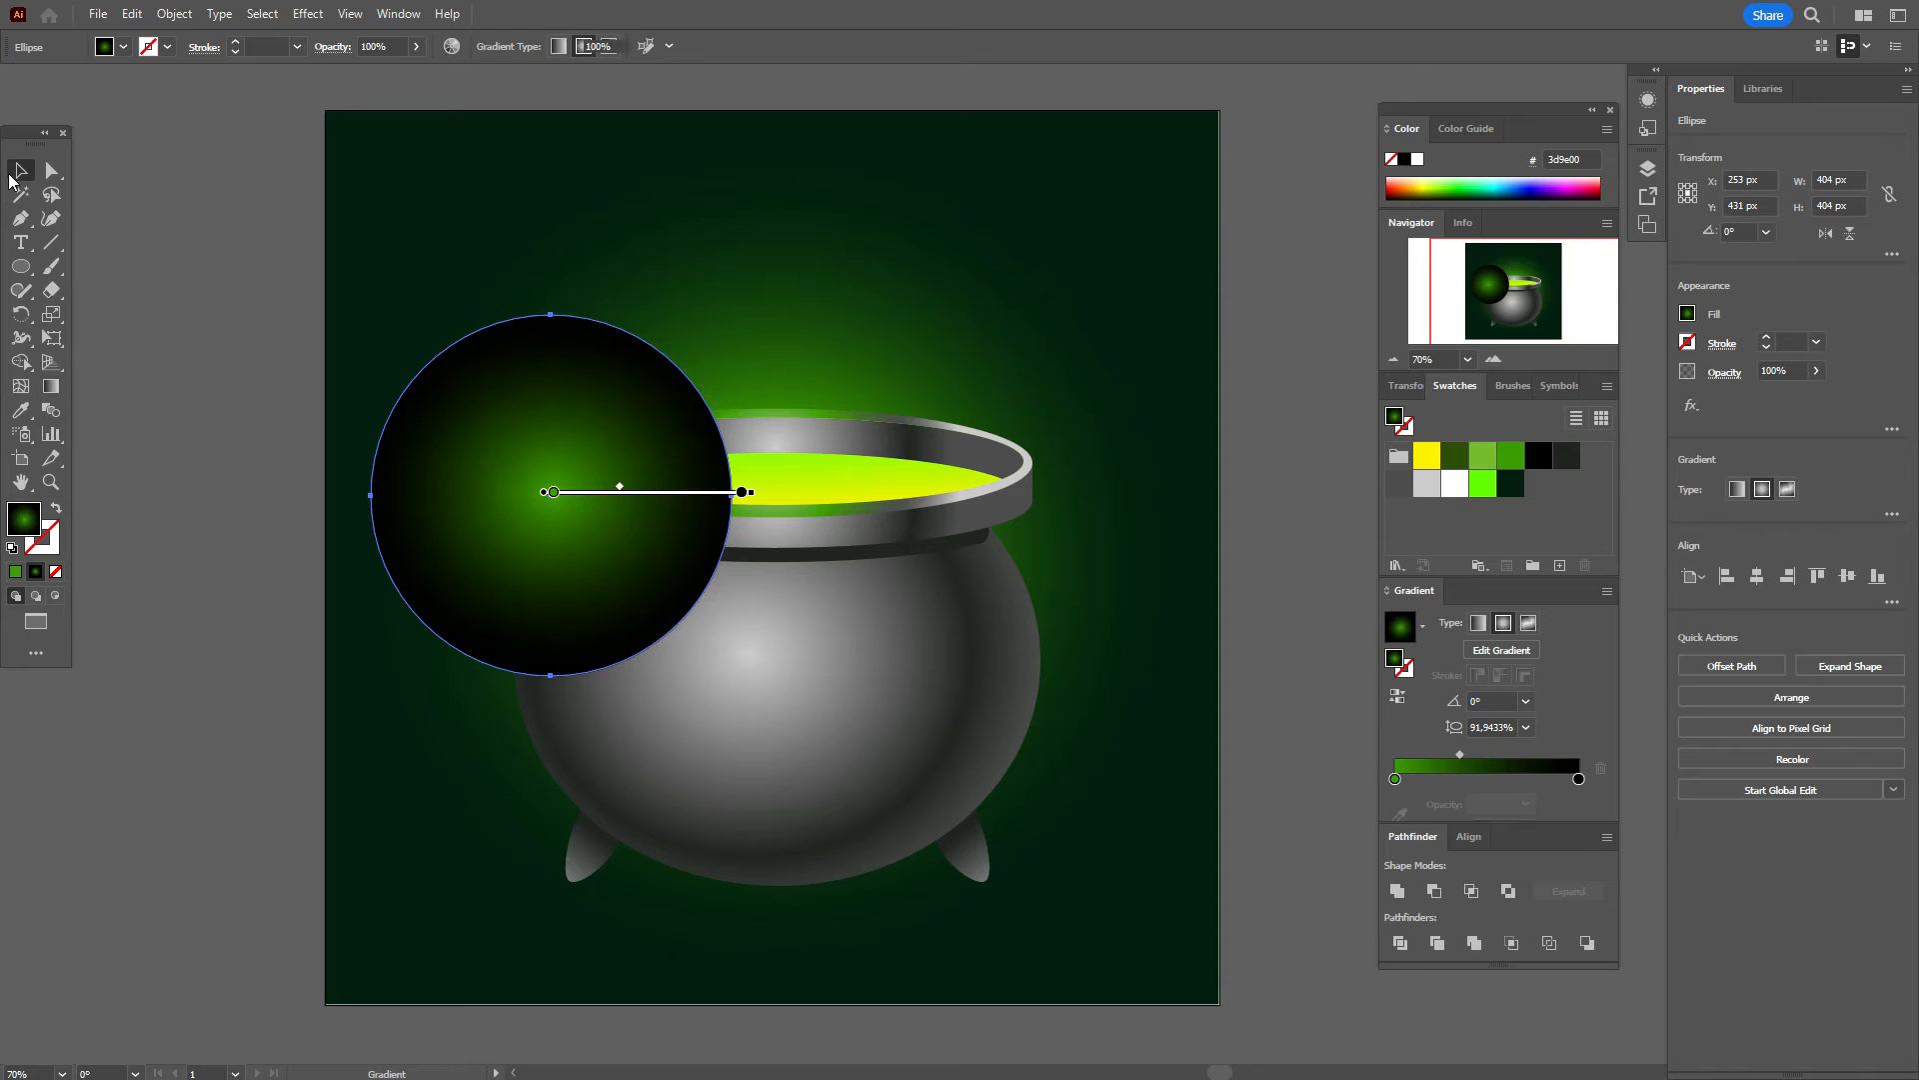
# Step: Set the glow circle's blend mode to Screen
pyautogui.click(1734, 375)
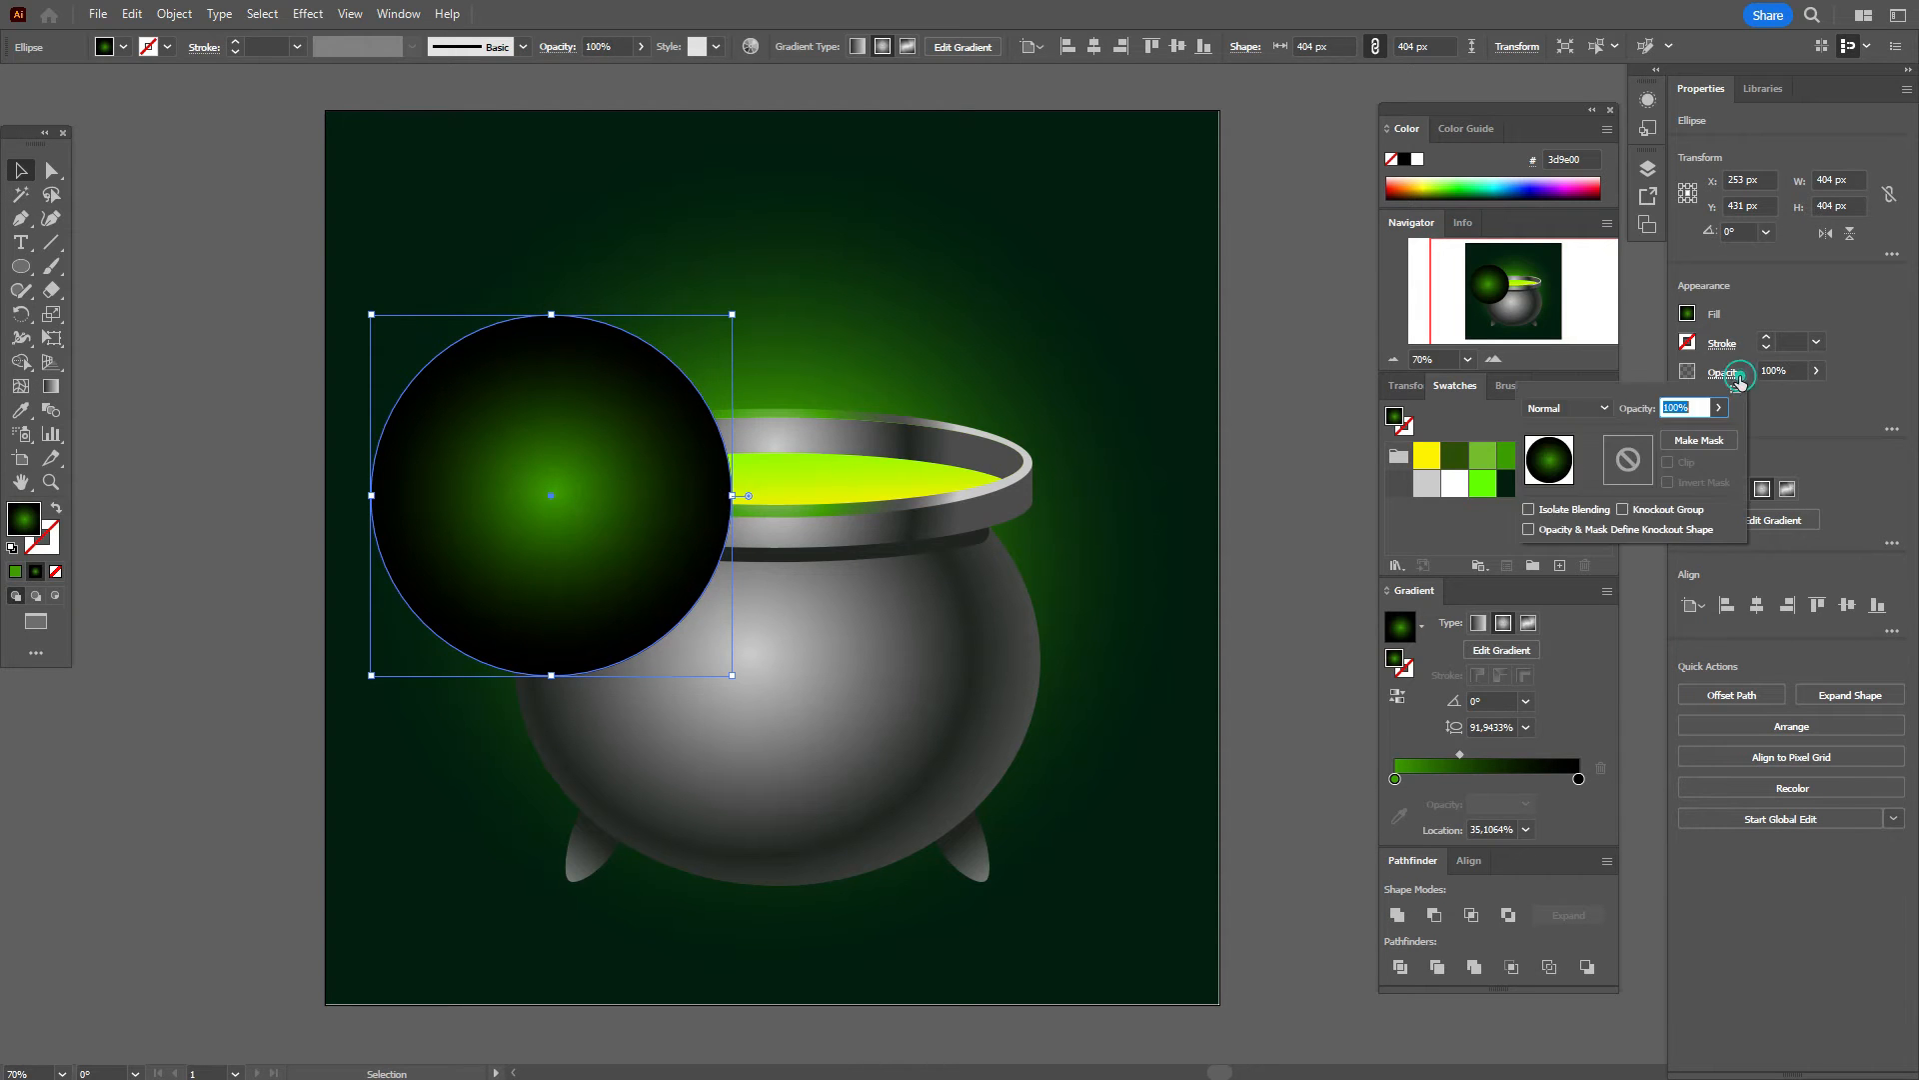
pyautogui.click(1551, 407)
pyautogui.click(1569, 550)
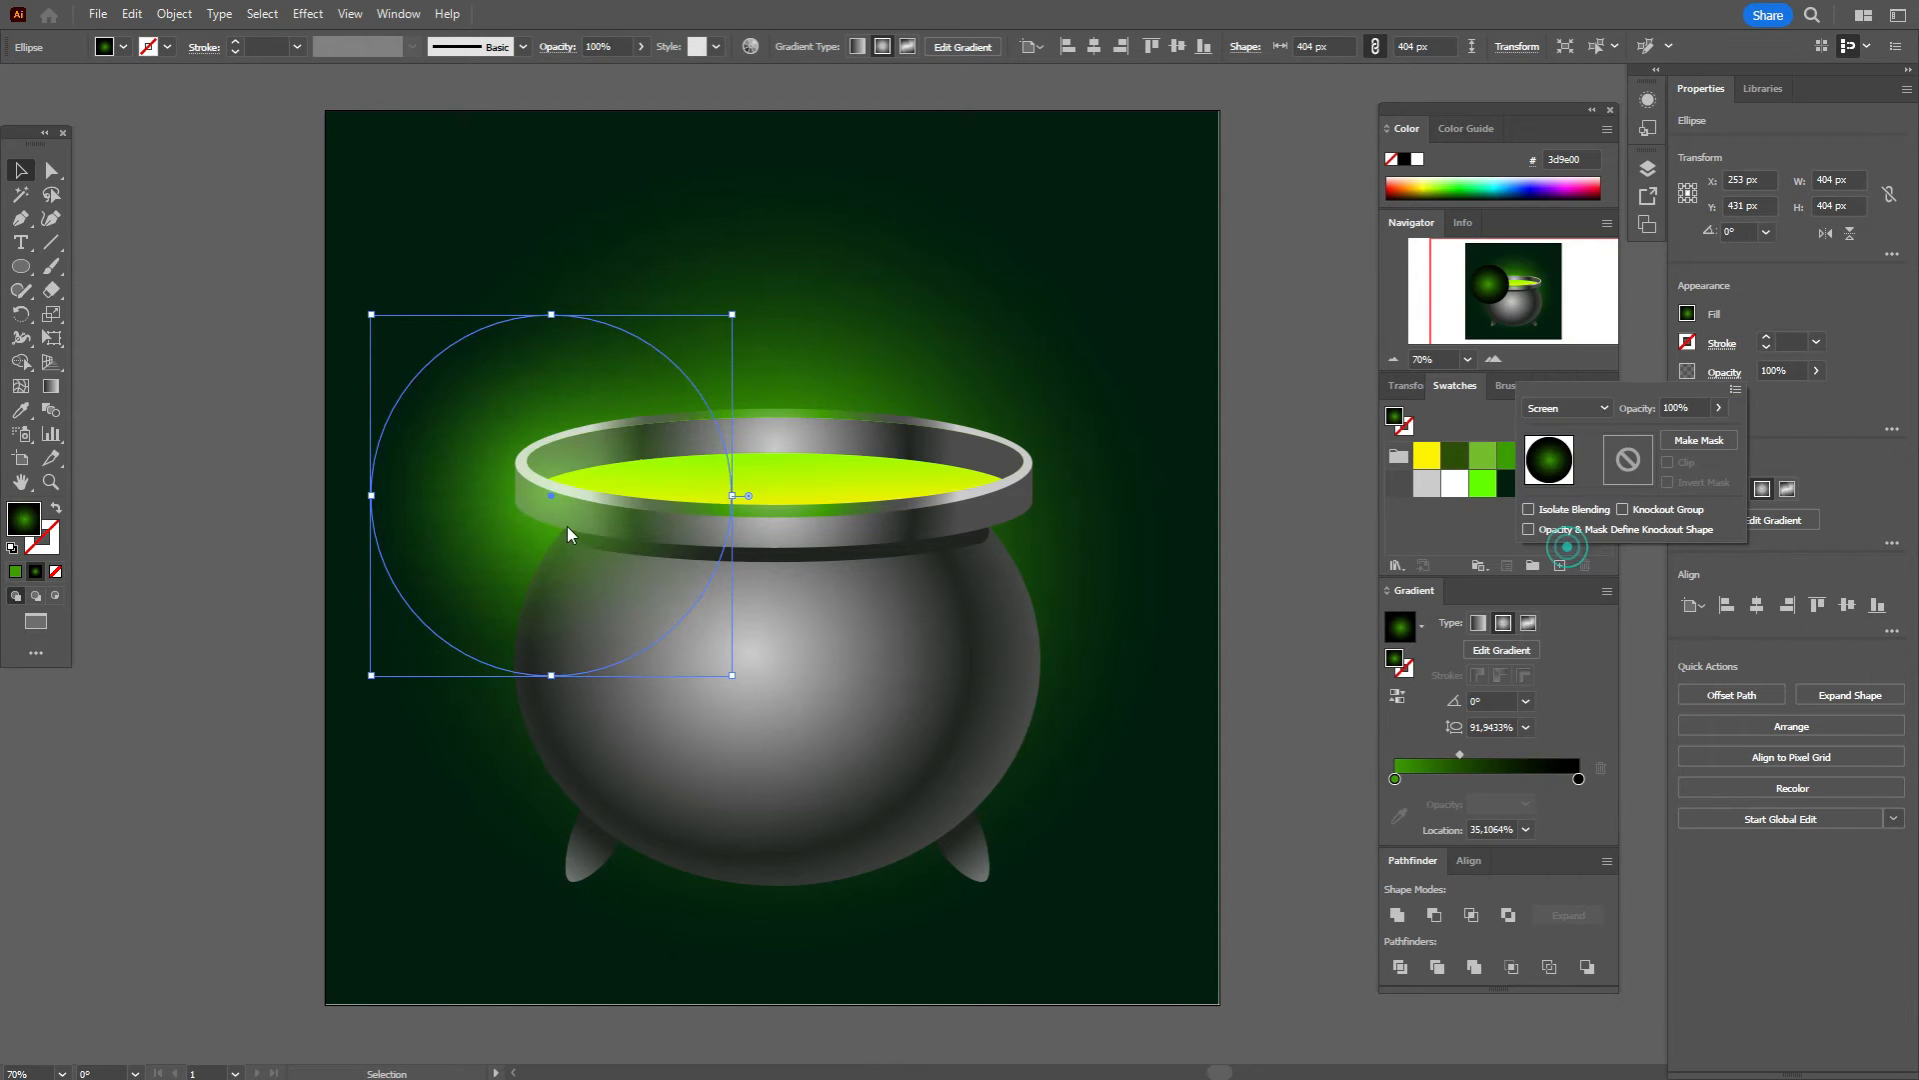
pyautogui.click(711, 630)
# Step: Move the glow over the lower cauldron body and squash it to 375 px tall
pyautogui.moveTo(570, 547); pyautogui.dragTo(723, 788)
pyautogui.moveTo(771, 573)
pyautogui.mouseDown()
pyautogui.moveTo(771, 551)
pyautogui.moveTo(768, 603)
pyautogui.moveTo(766, 575)
pyautogui.mouseUp()
pyautogui.click(1288, 661)
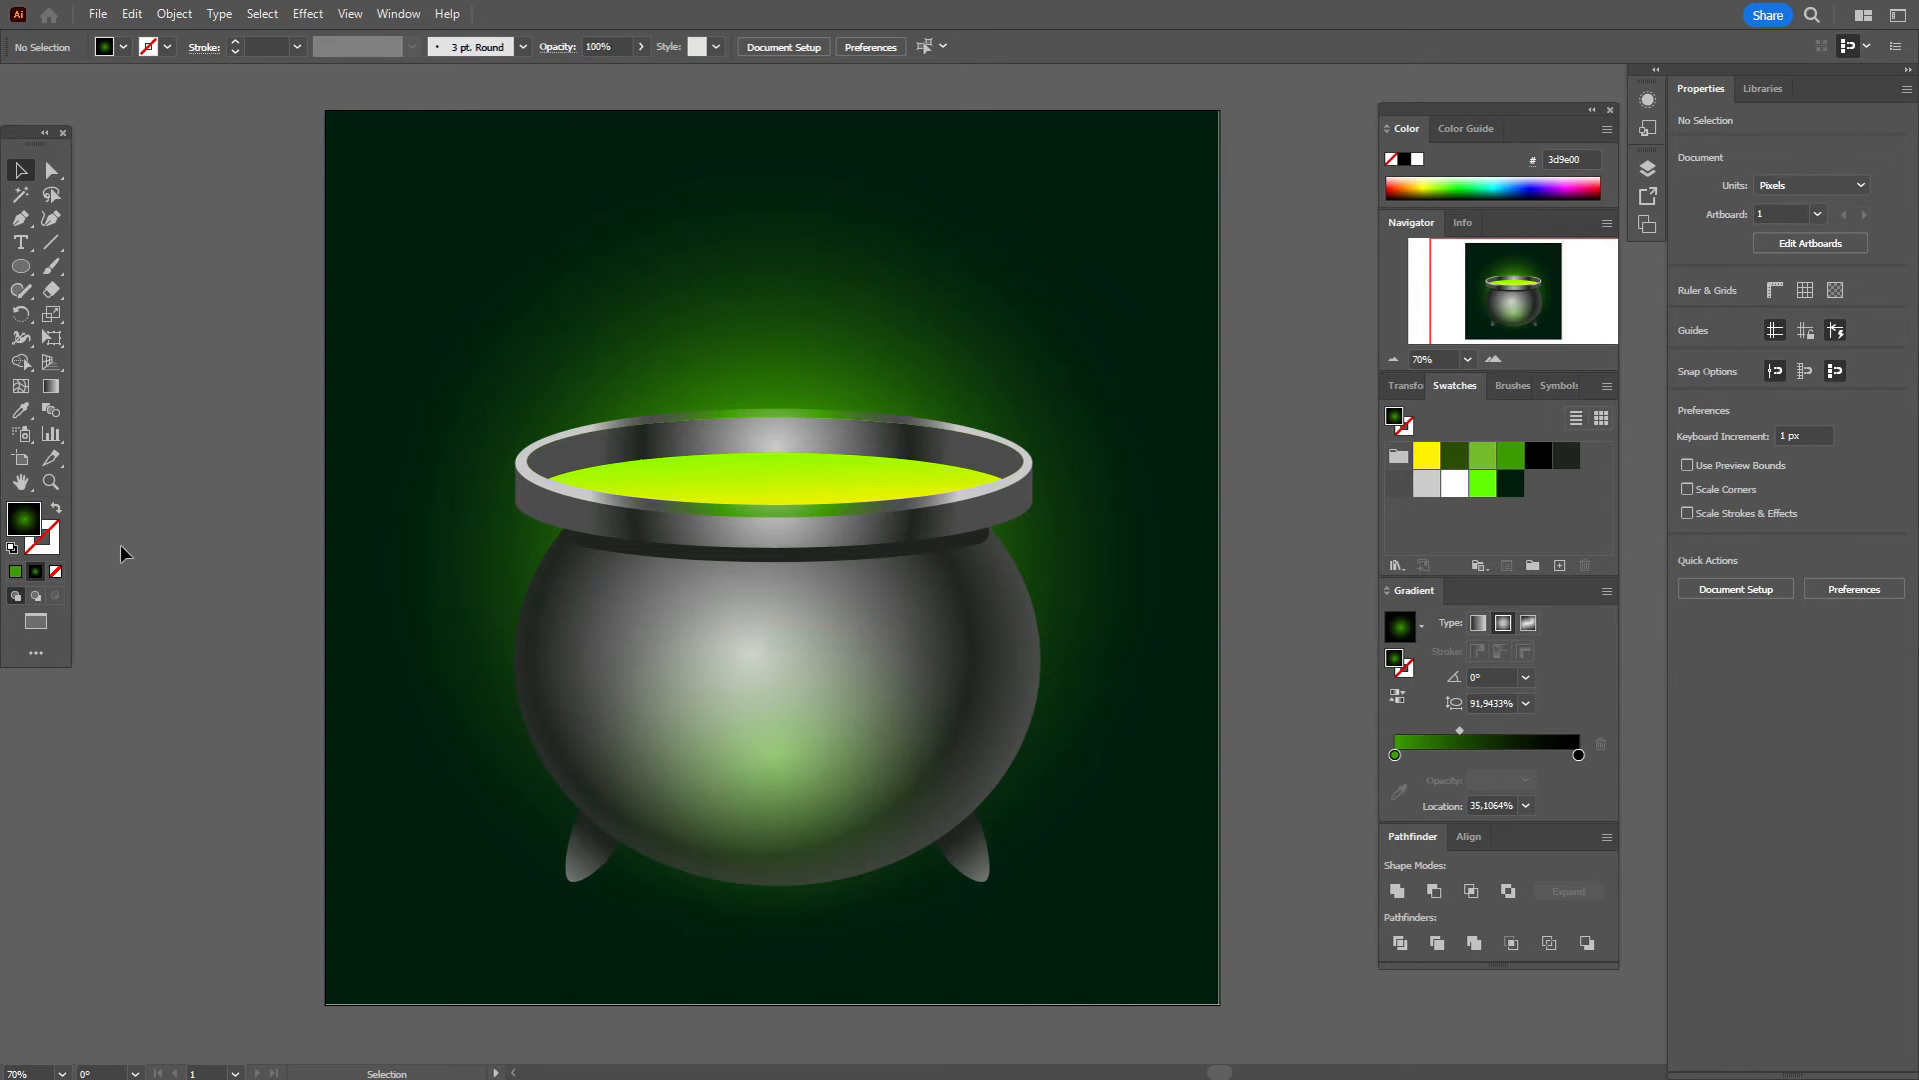
pyautogui.click(20, 266)
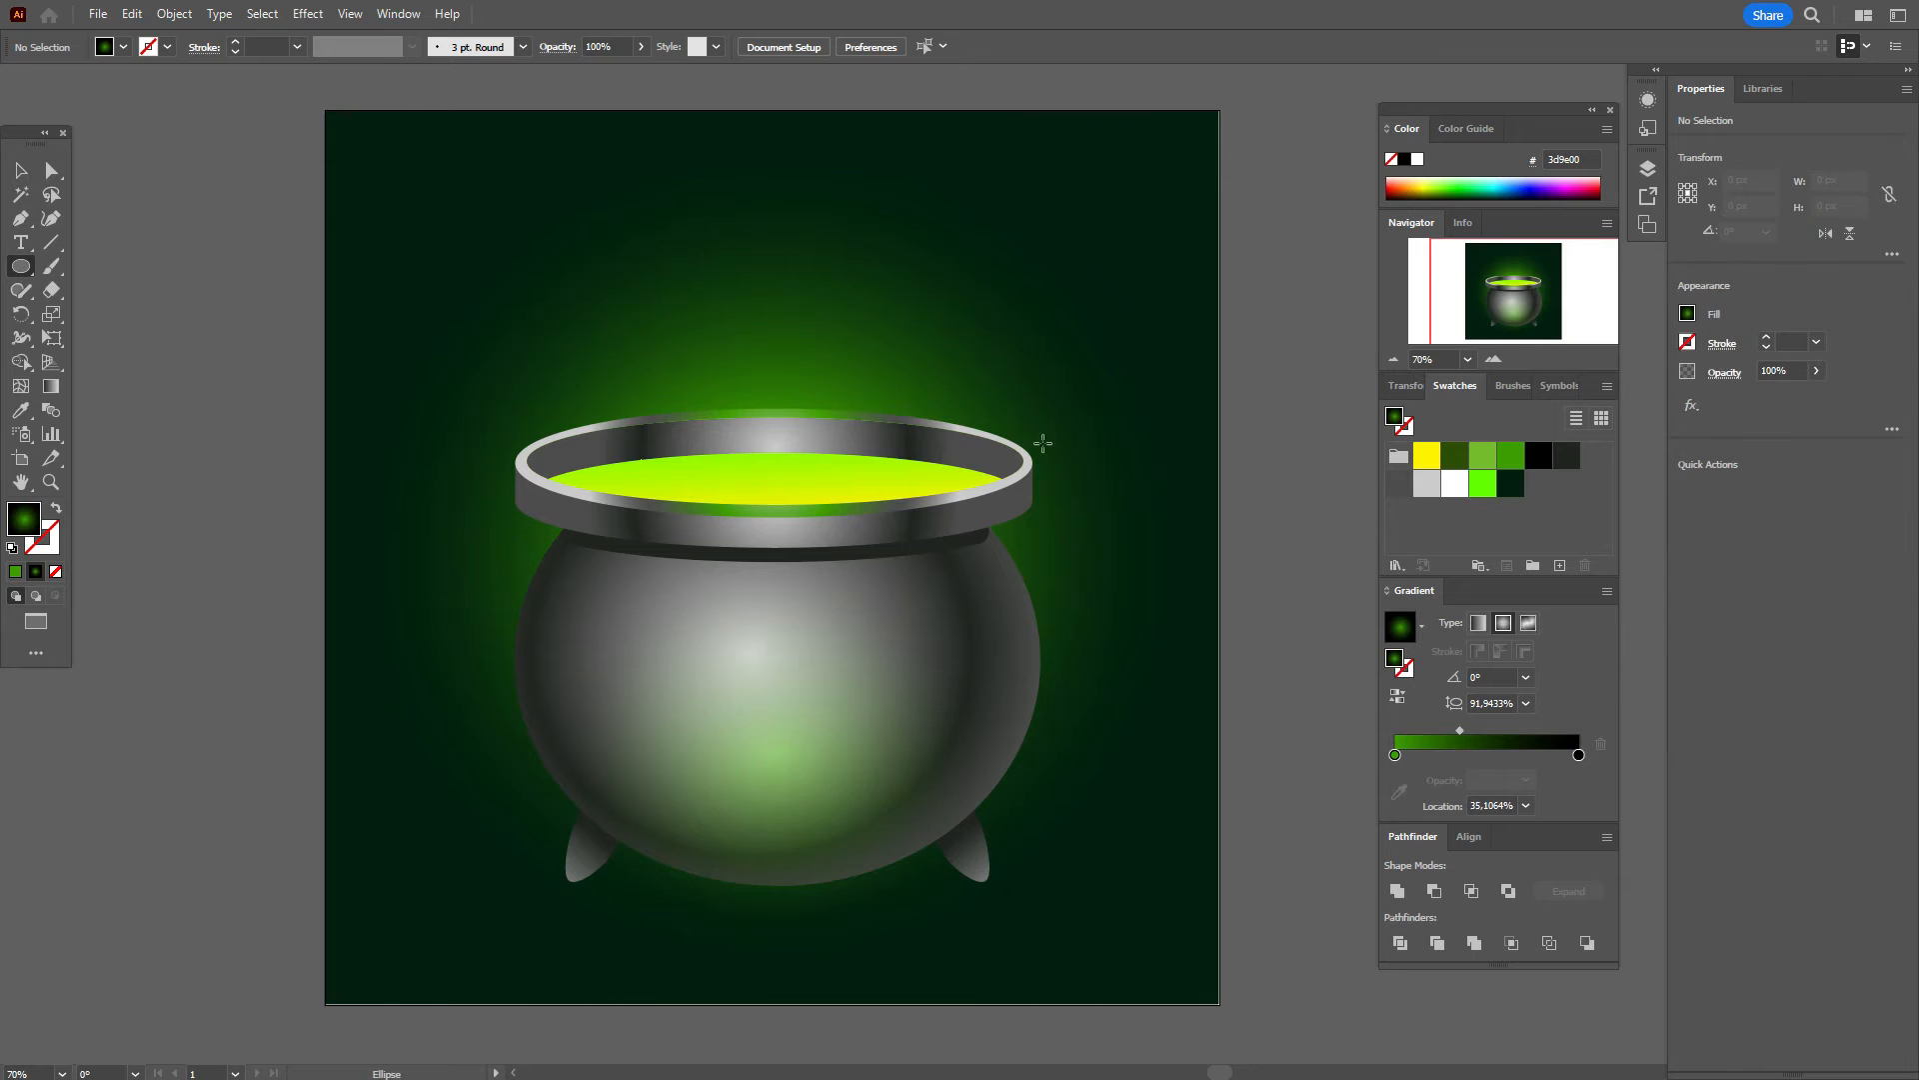
# Step: Draw a circle at the artboard's left edge and widen its radial gradient's white centre with two stops
pyautogui.moveTo(217, 318); pyautogui.dragTo(483, 579)
pyautogui.moveTo(1457, 498); pyautogui.dragTo(1421, 770)
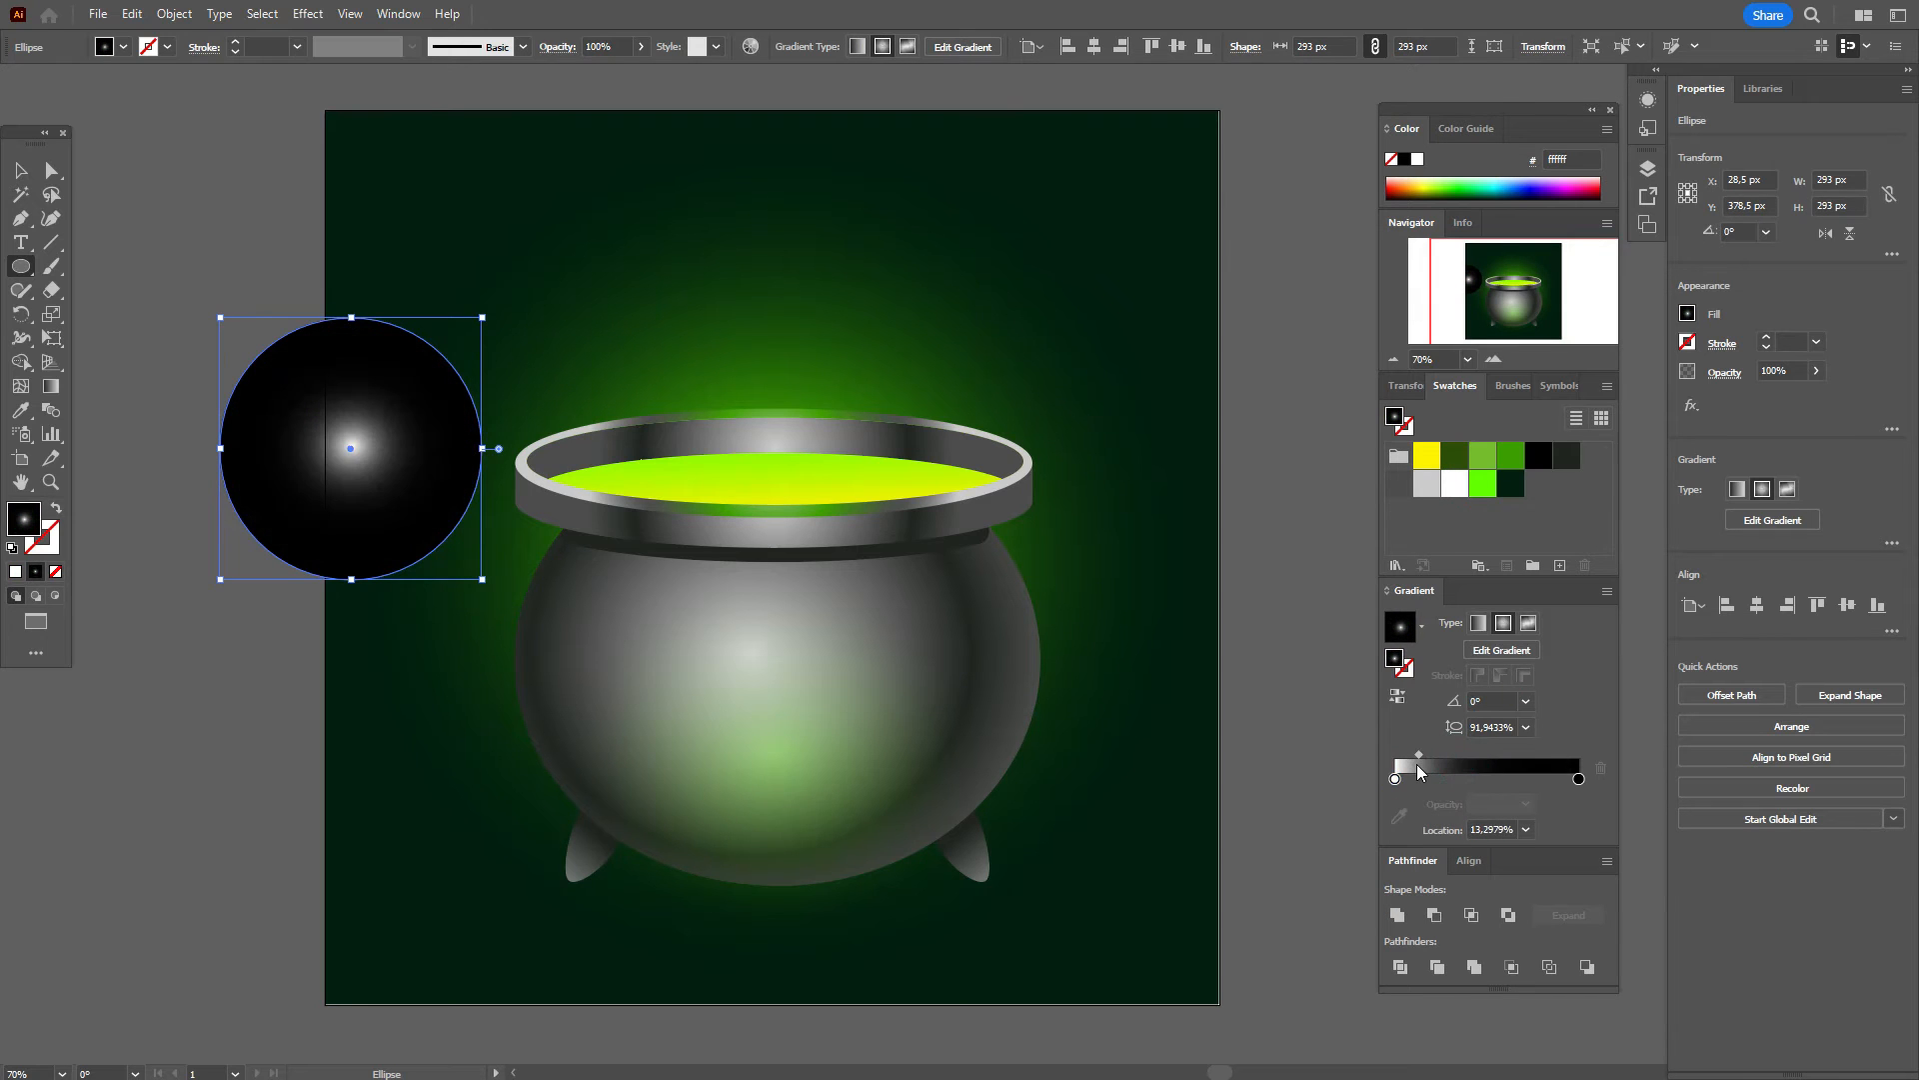
pyautogui.moveTo(1456, 484); pyautogui.dragTo(1405, 770)
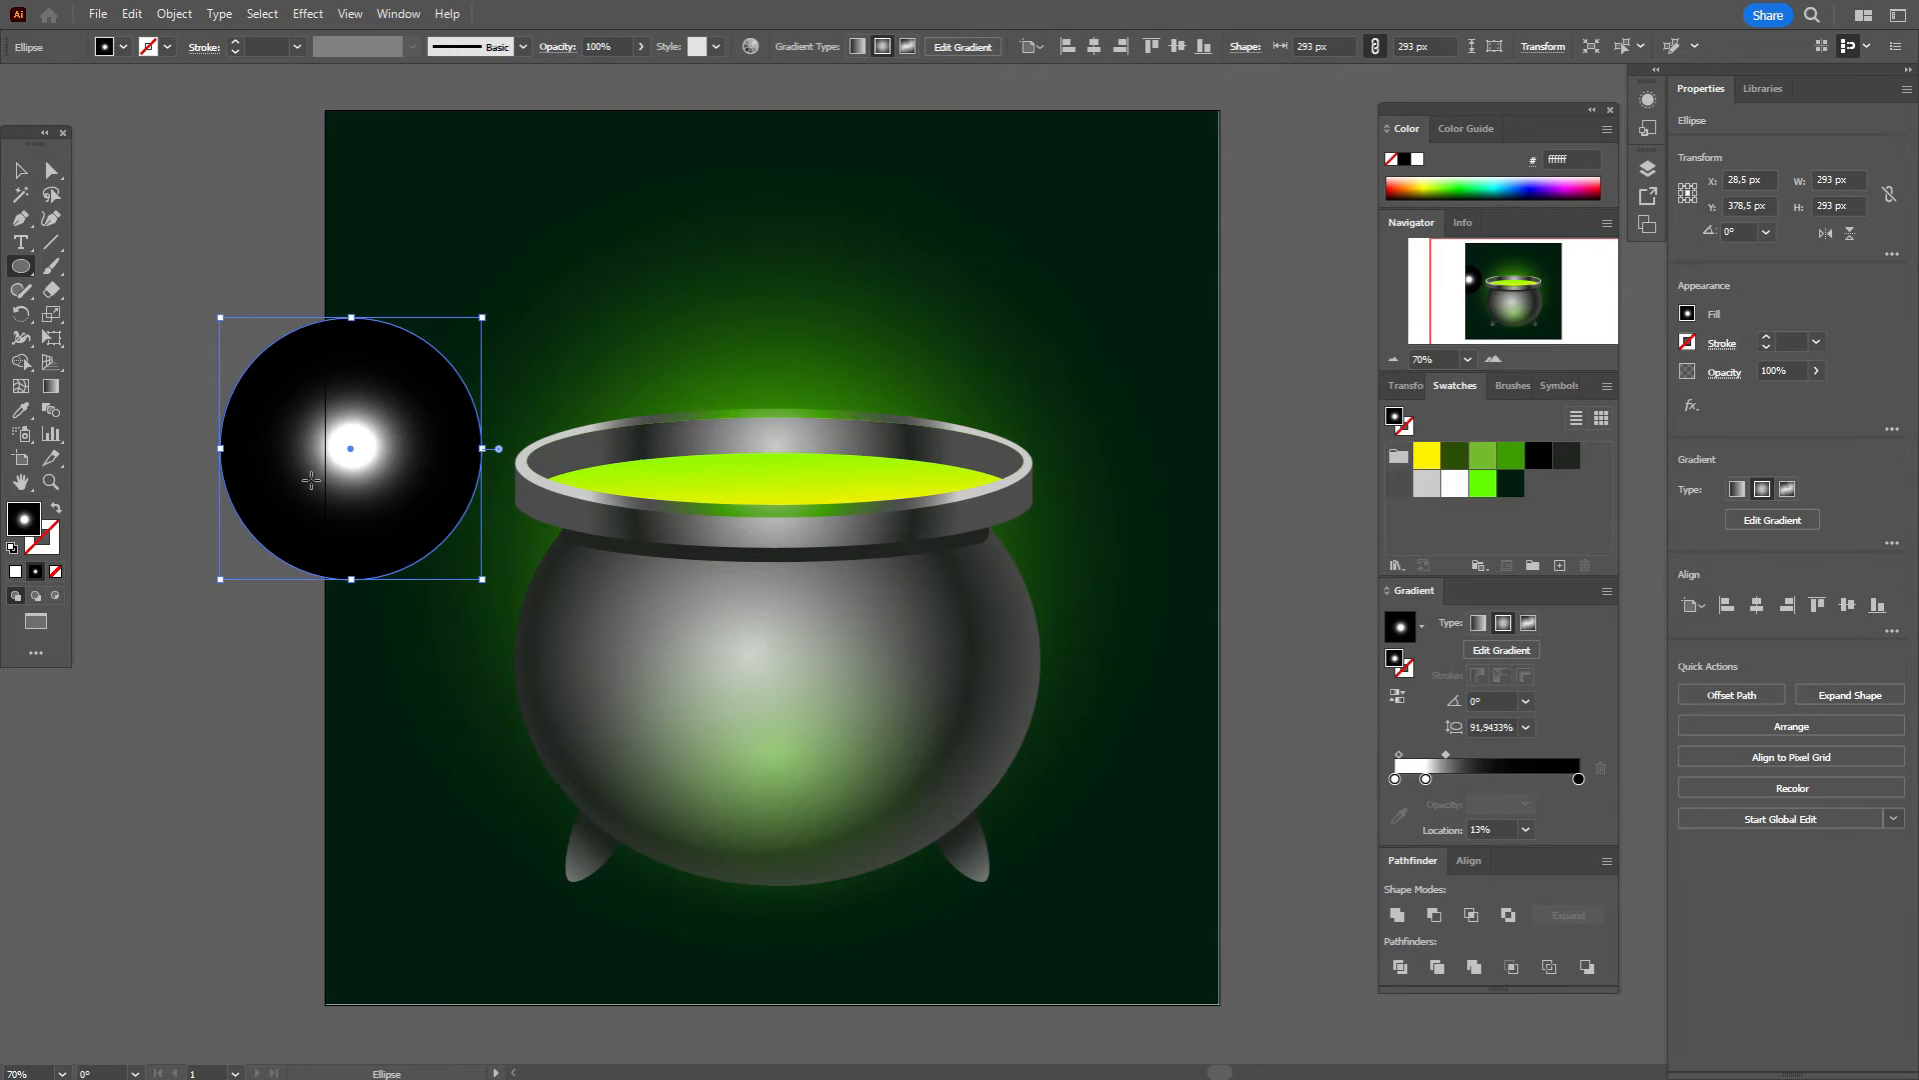
# Step: Widen and flatten the radial gradient into a horizontal oval and move it onto the cauldron body
pyautogui.click(54, 389)
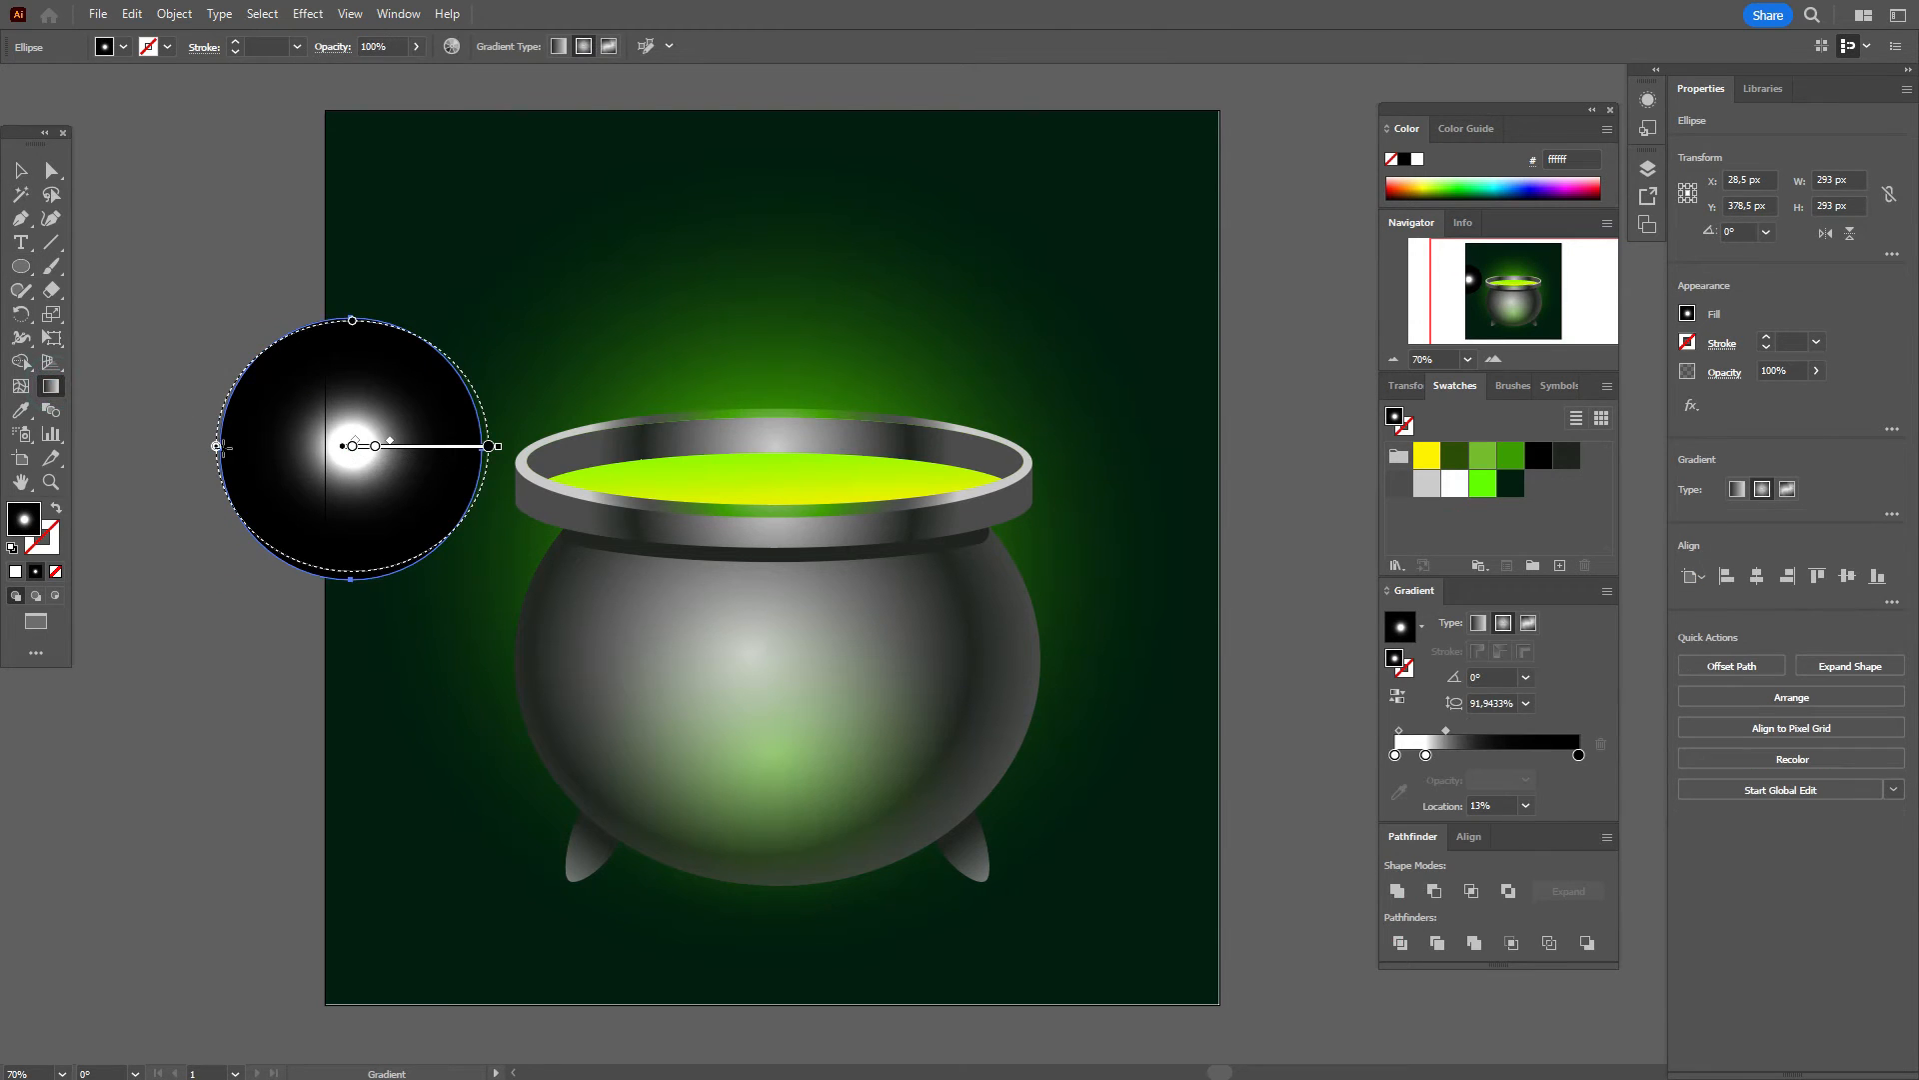
pyautogui.moveTo(216, 447); pyautogui.dragTo(171, 446)
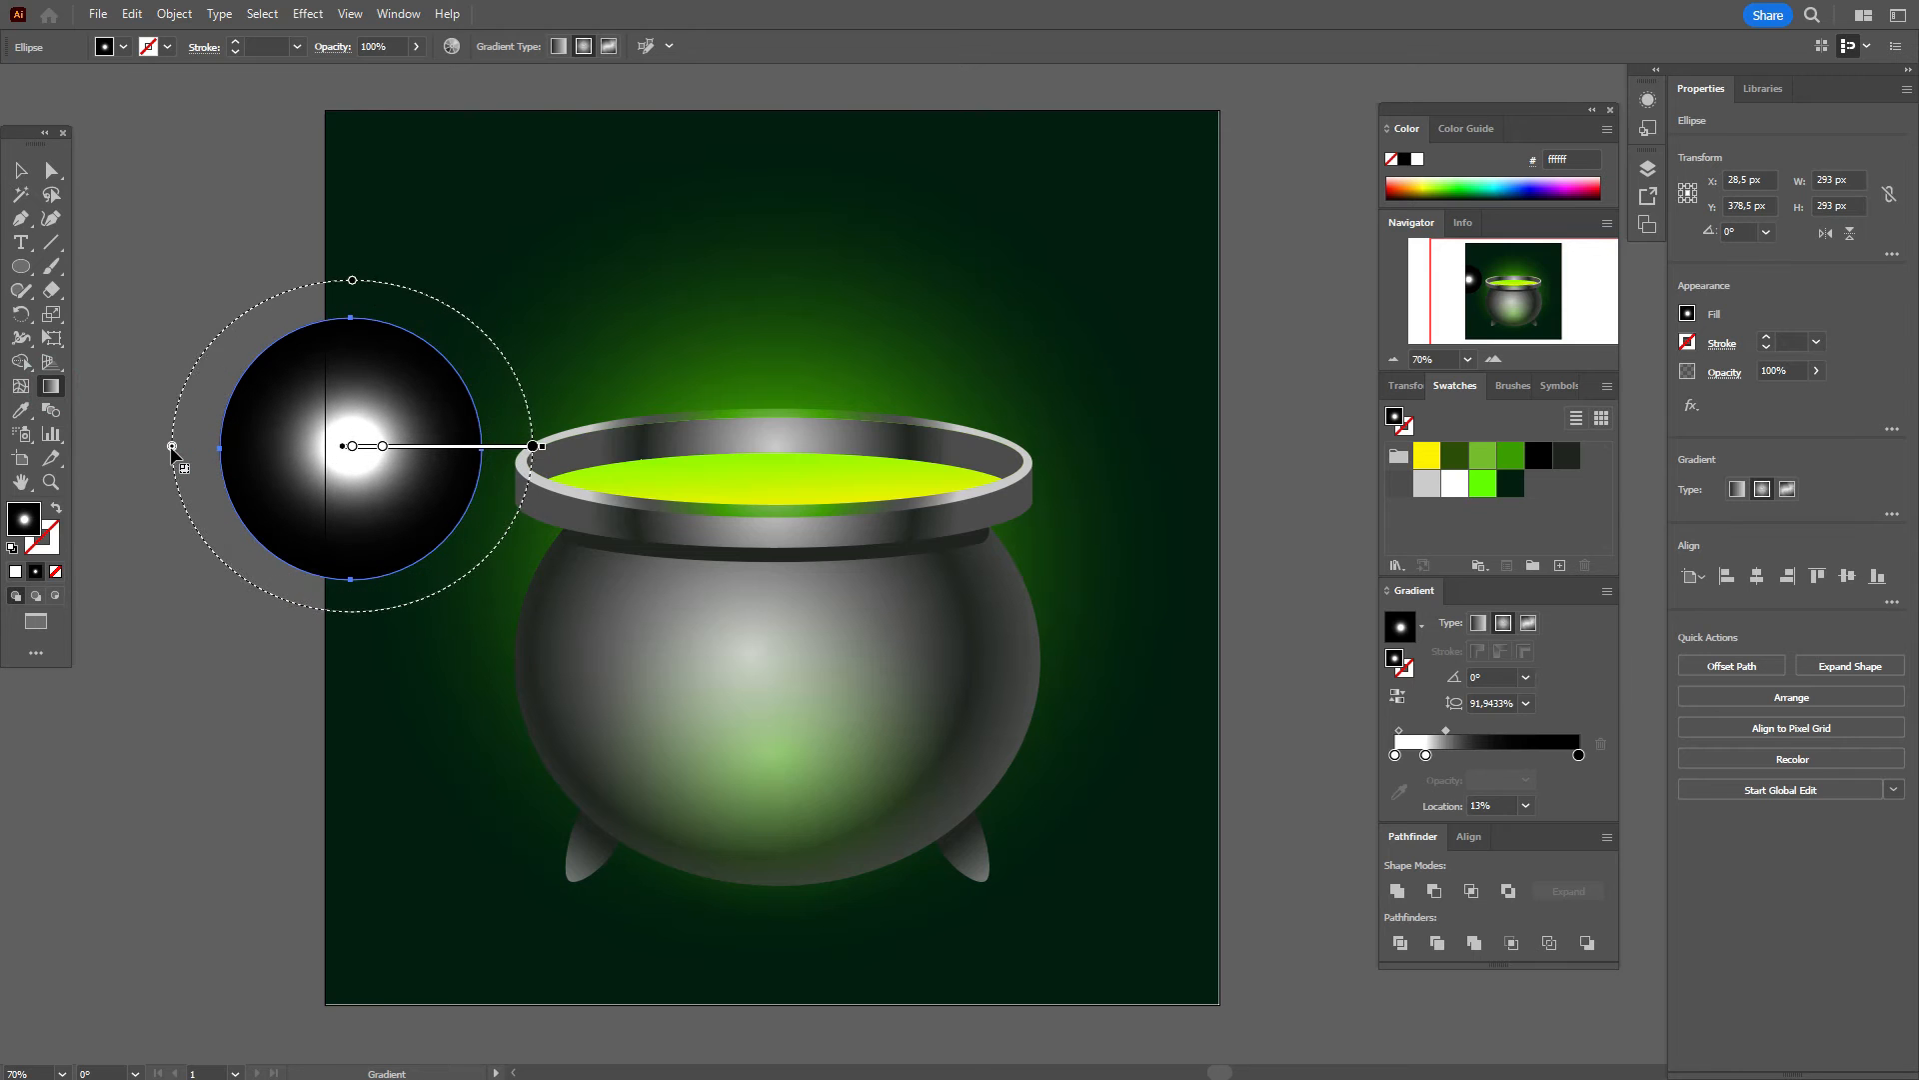
pyautogui.moveTo(352, 279); pyautogui.dragTo(336, 333)
pyautogui.press('v')
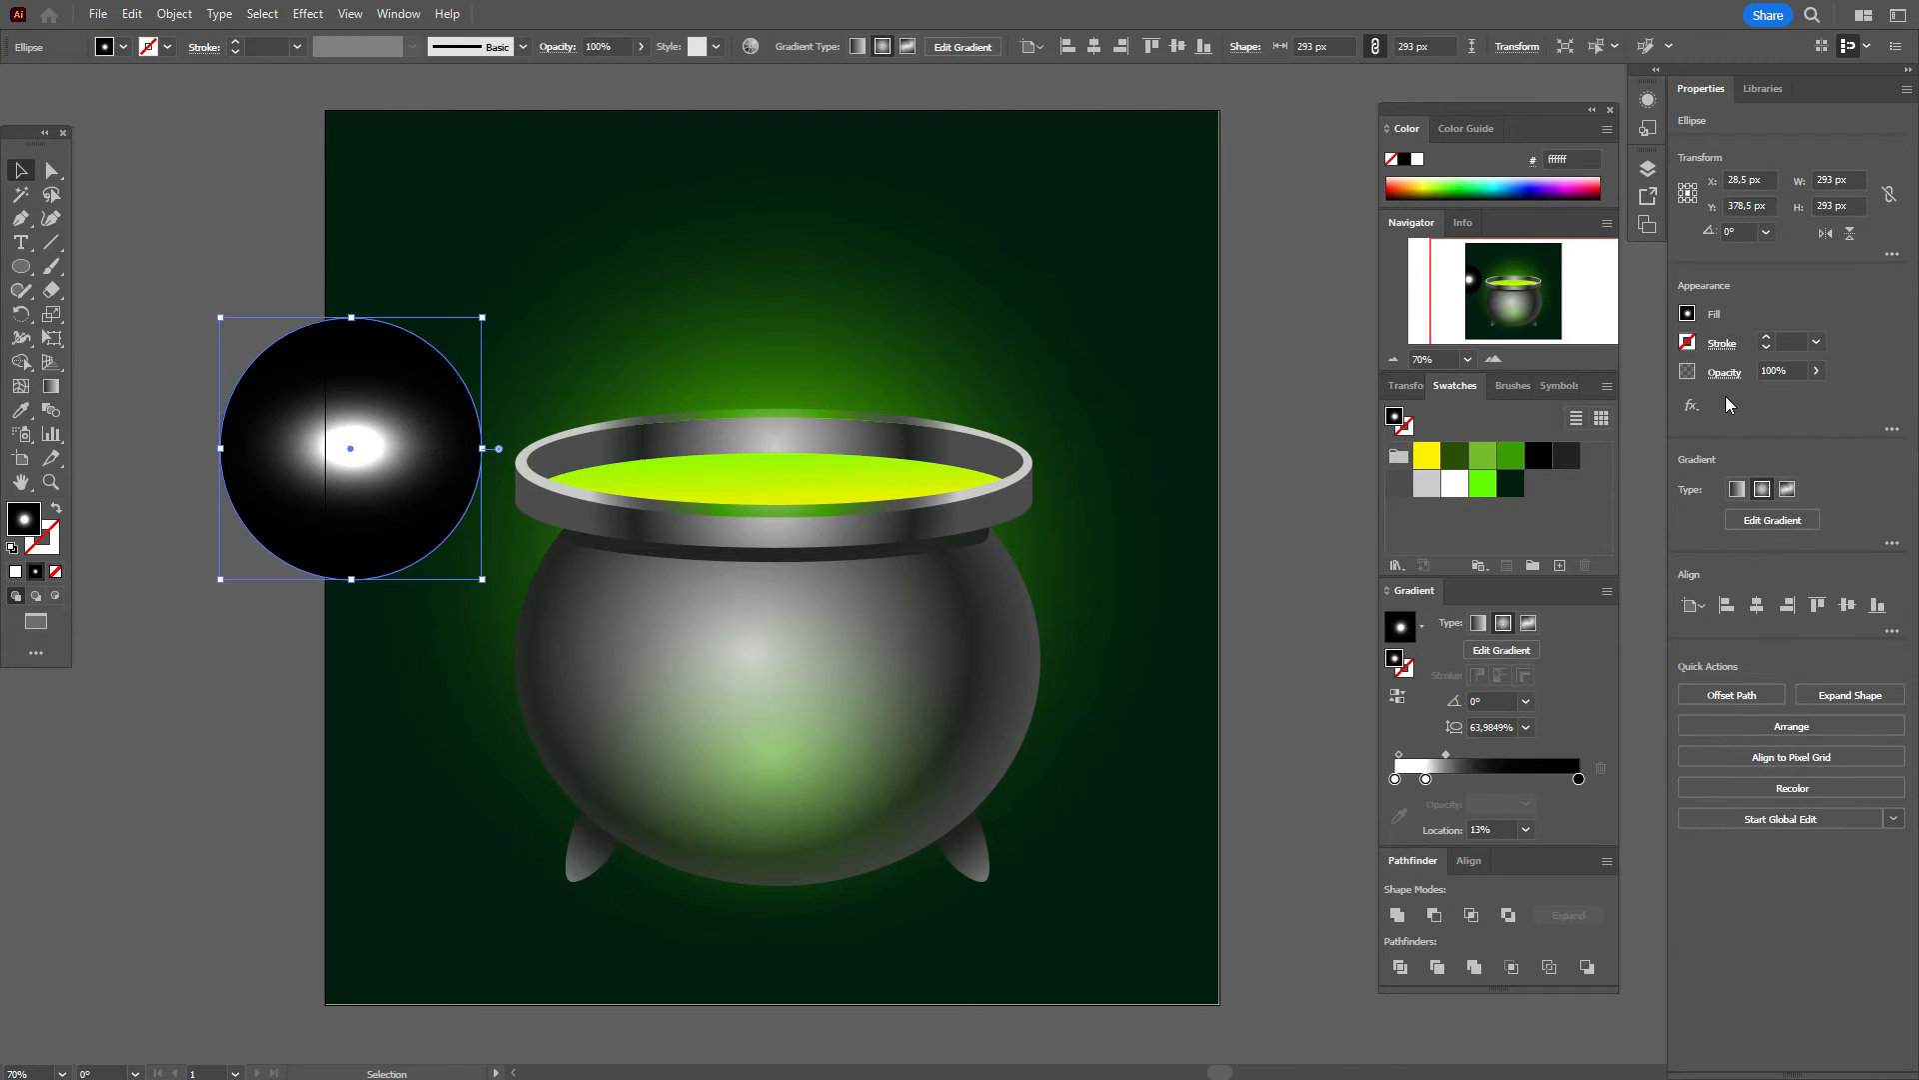
pyautogui.moveTo(333, 490); pyautogui.dragTo(598, 636)
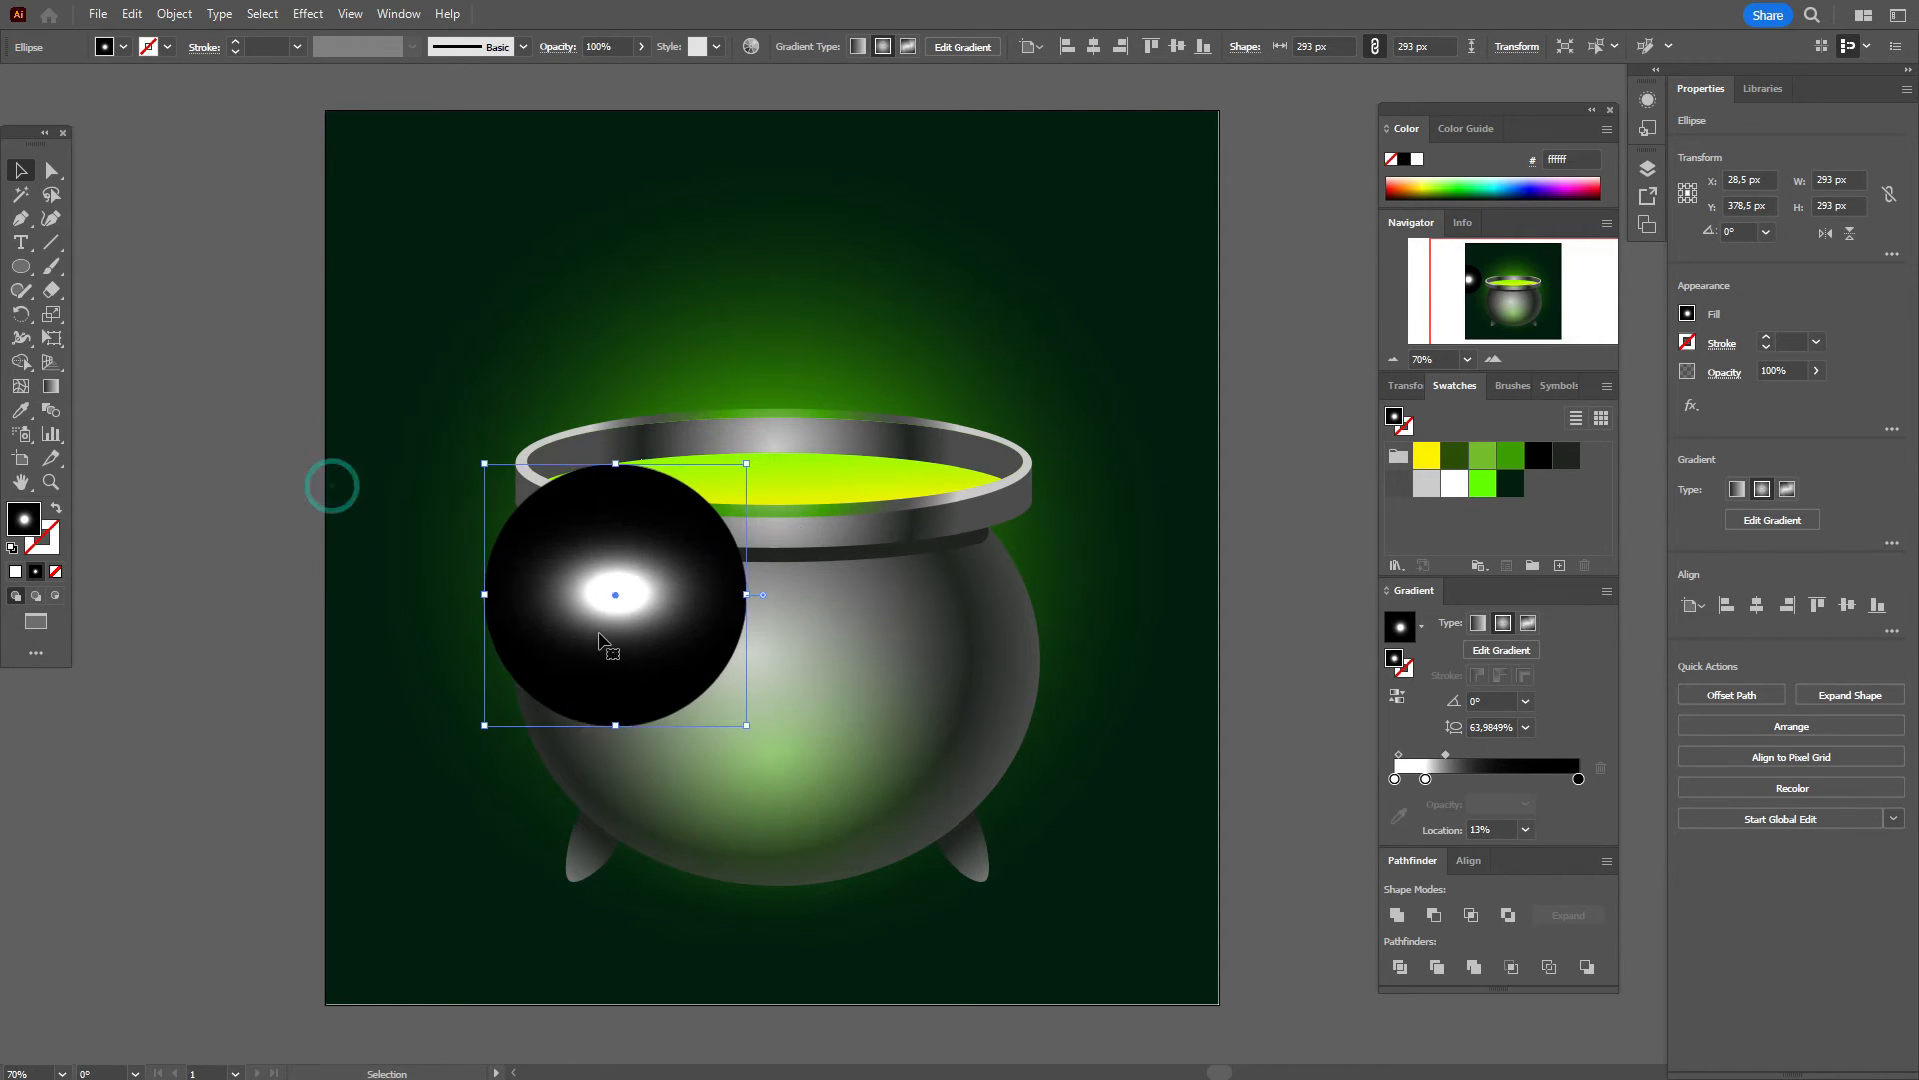
# Step: Set the highlight's transparency blend mode to Screen
pyautogui.click(1721, 371)
pyautogui.click(1579, 410)
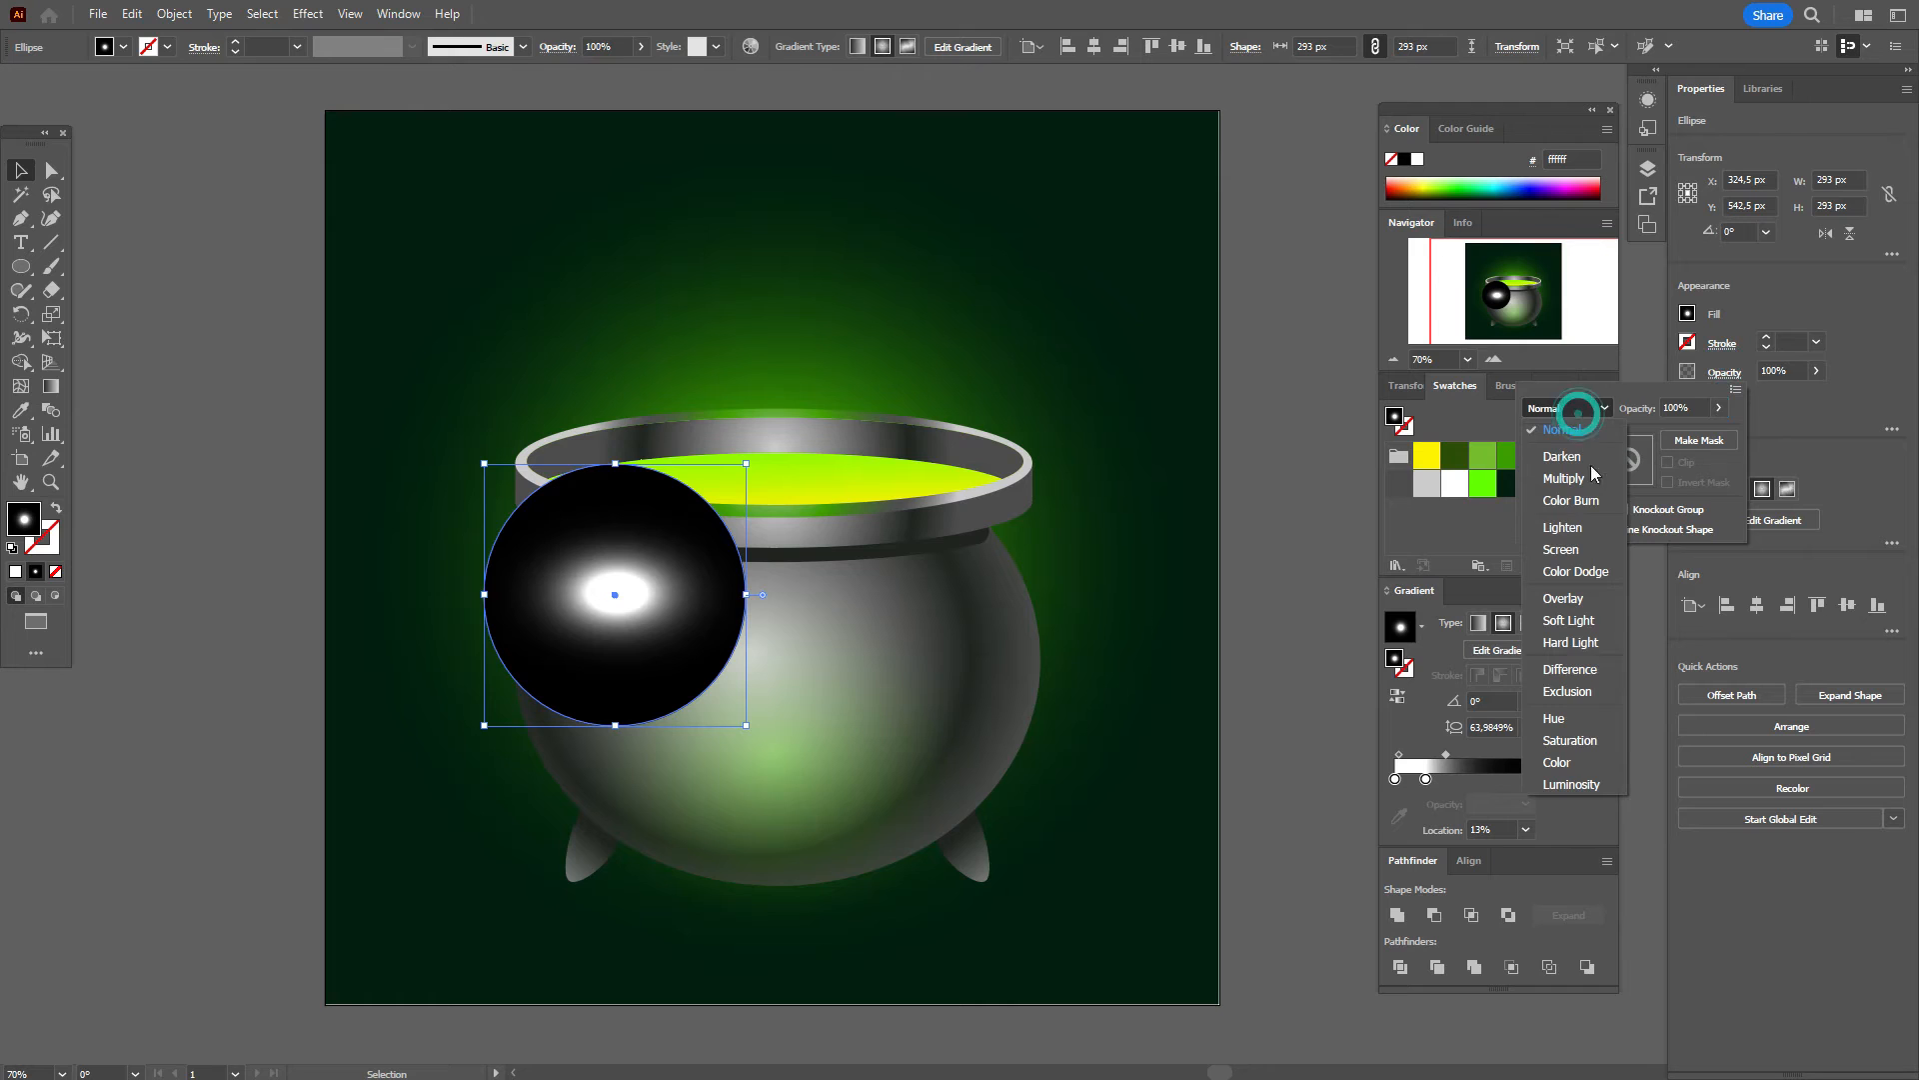
pyautogui.click(1604, 552)
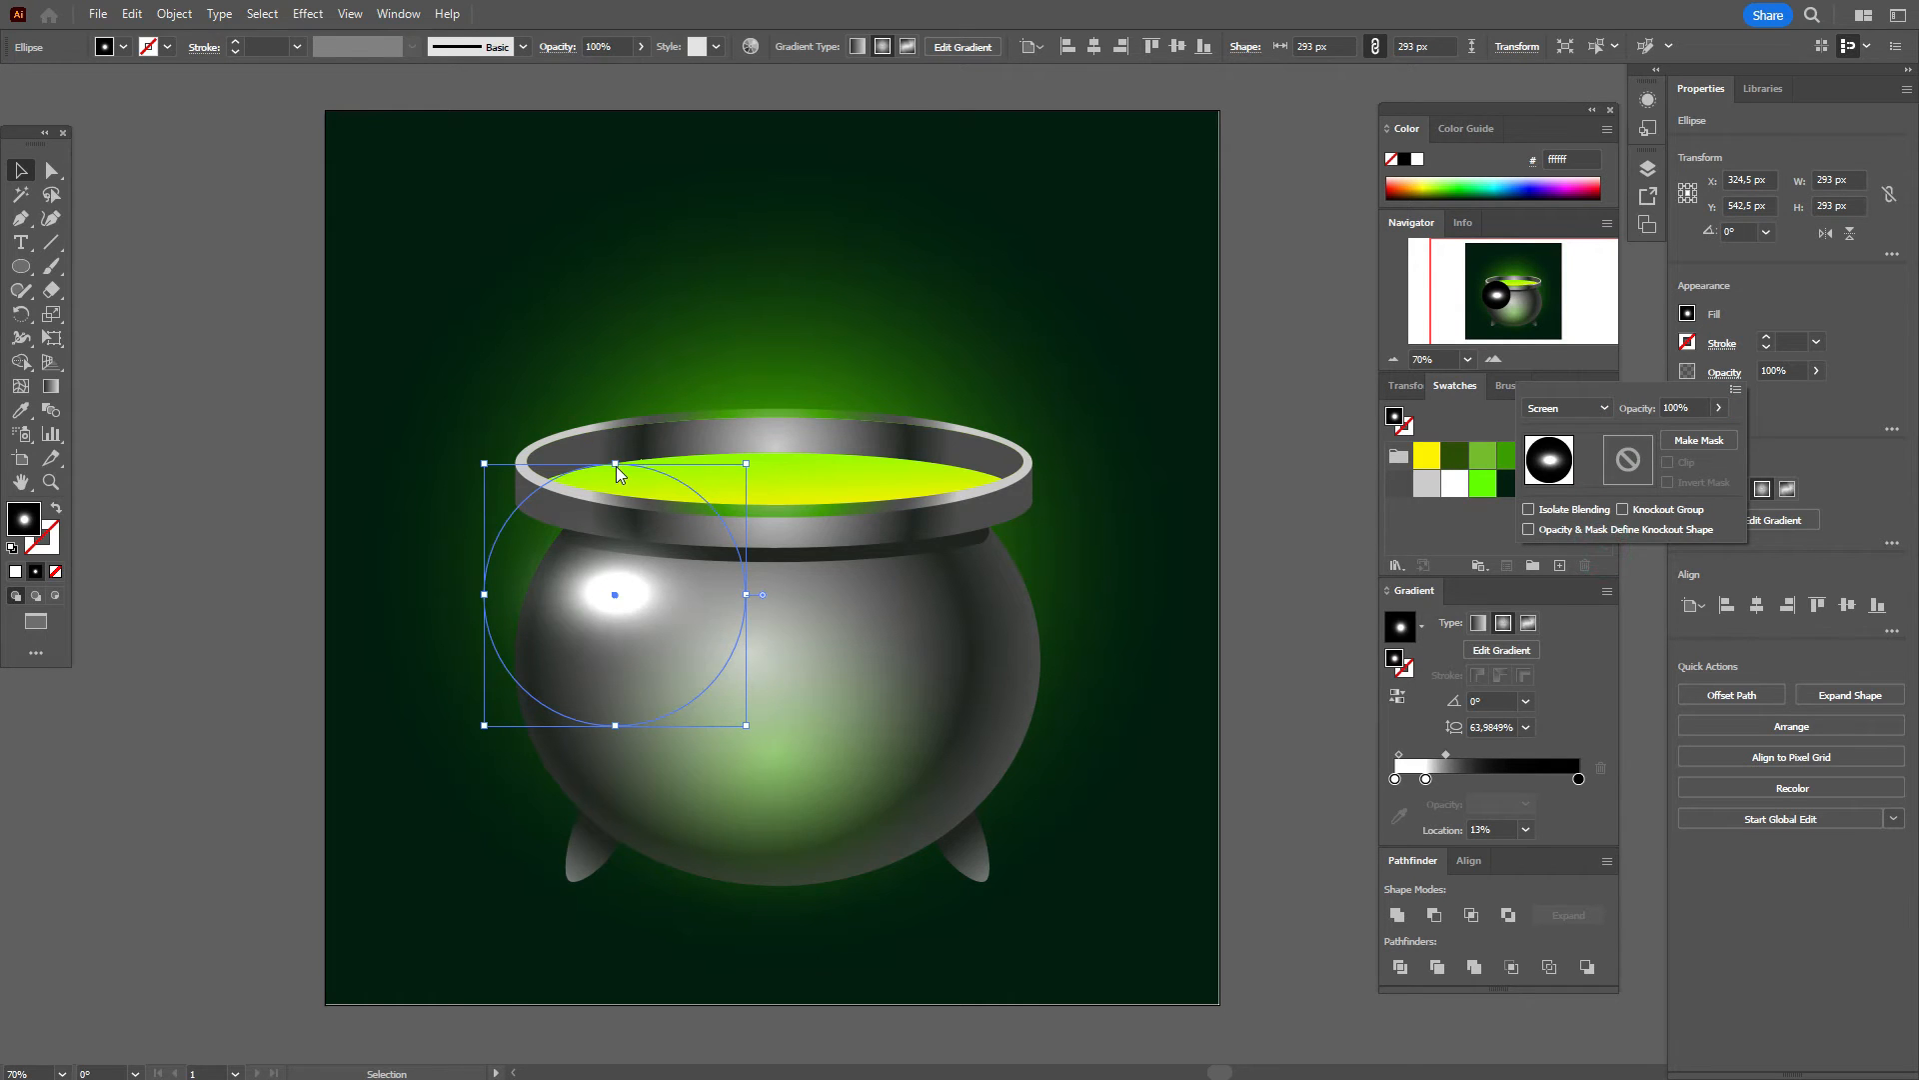
pyautogui.click(1260, 573)
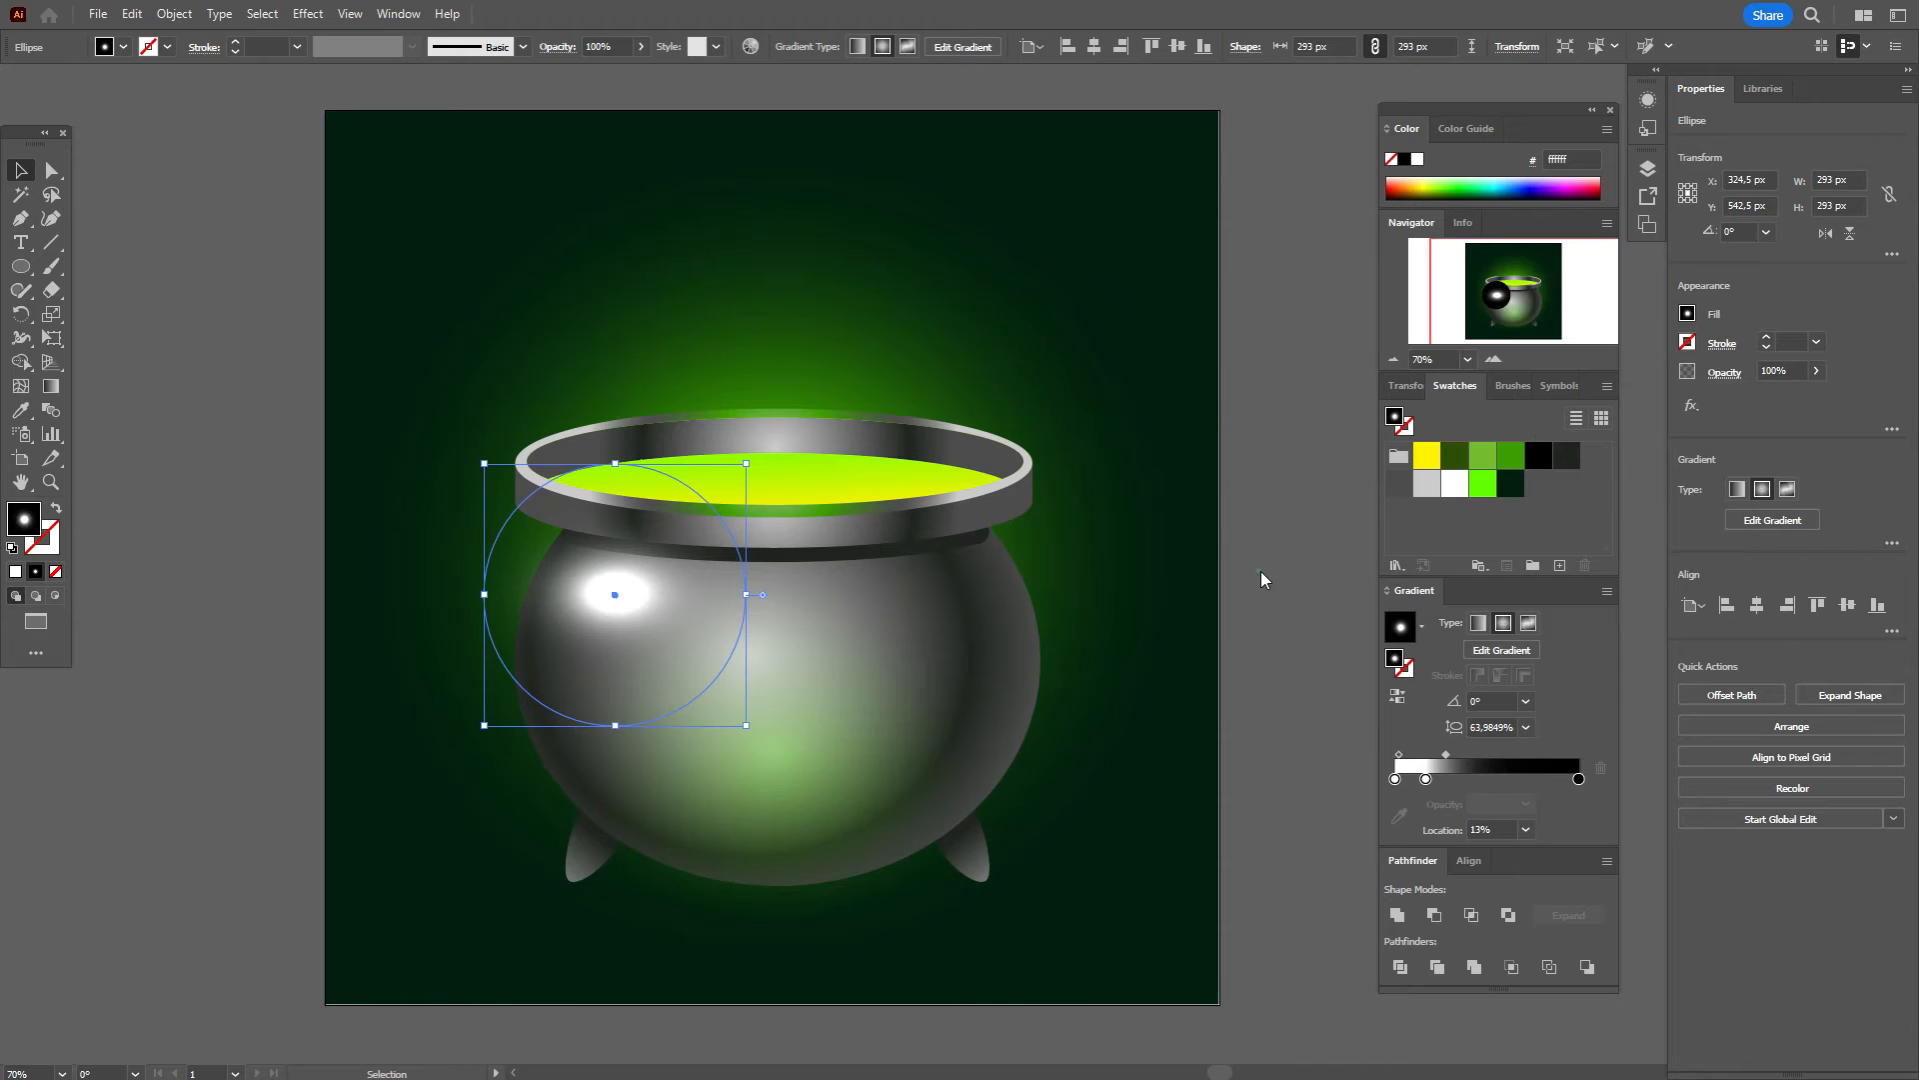
# Step: Tilt the highlight ellipse about 12° clockwise
pyautogui.click(1260, 567)
pyautogui.click(627, 596)
pyautogui.moveTo(747, 596)
pyautogui.mouseDown()
pyautogui.moveTo(708, 594)
pyautogui.moveTo(717, 621)
pyautogui.mouseUp()
pyautogui.moveTo(594, 601); pyautogui.dragTo(593, 615)
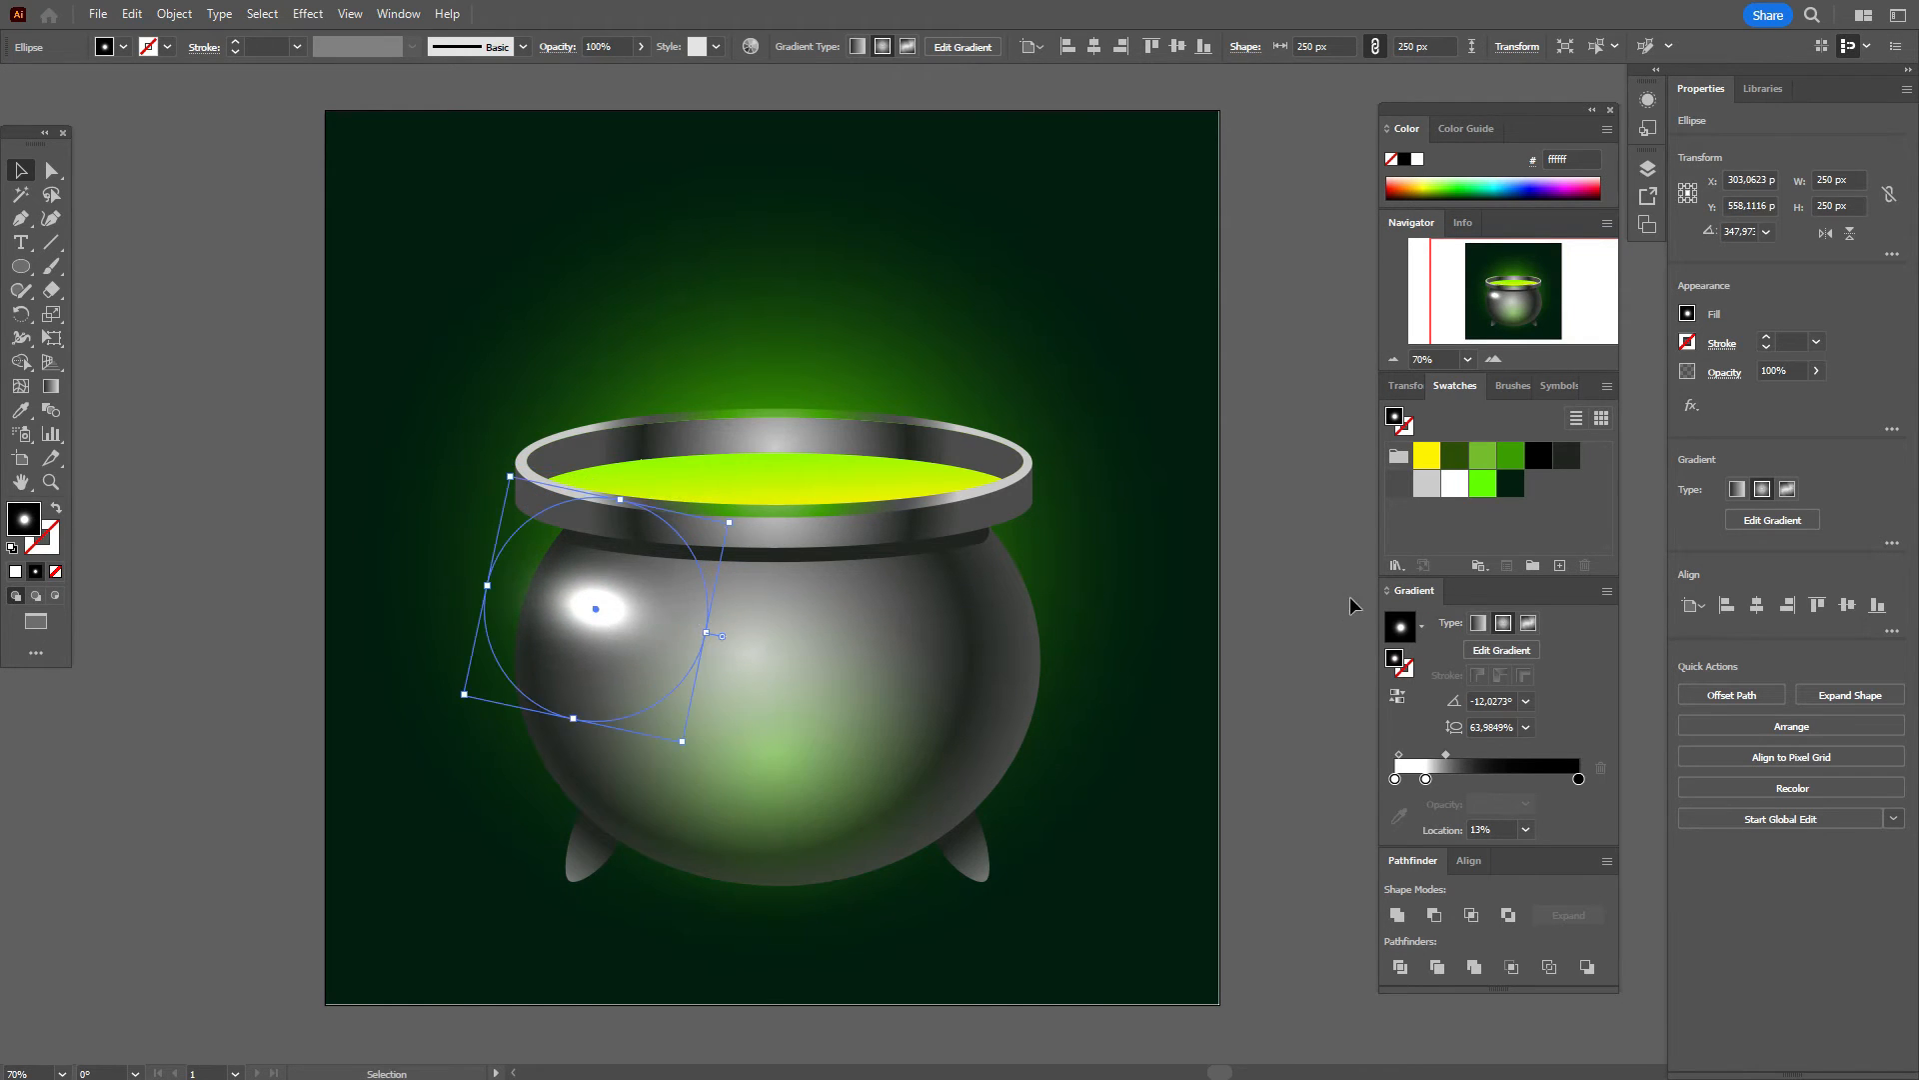
pyautogui.click(1306, 576)
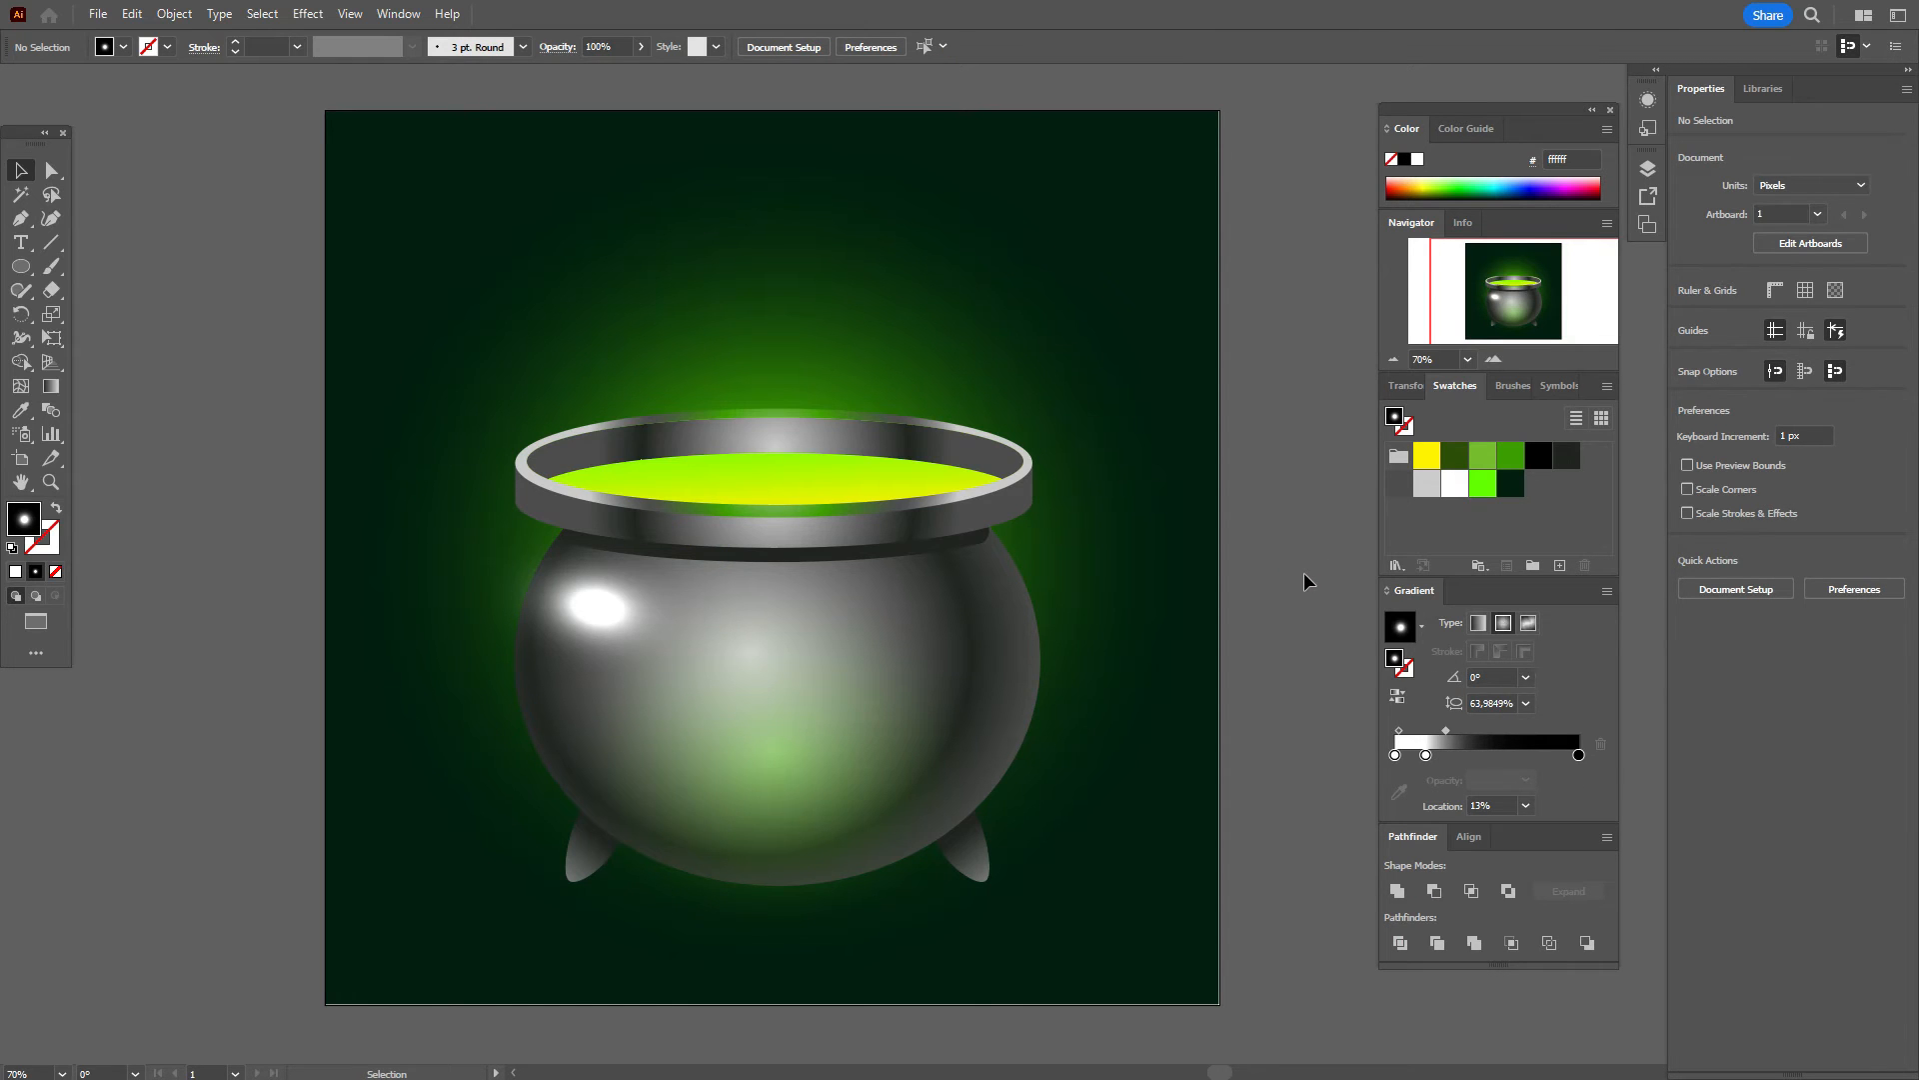
# Step: Move the second gradient stop to about 13% to tighten the highlight's white core
pyautogui.click(599, 606)
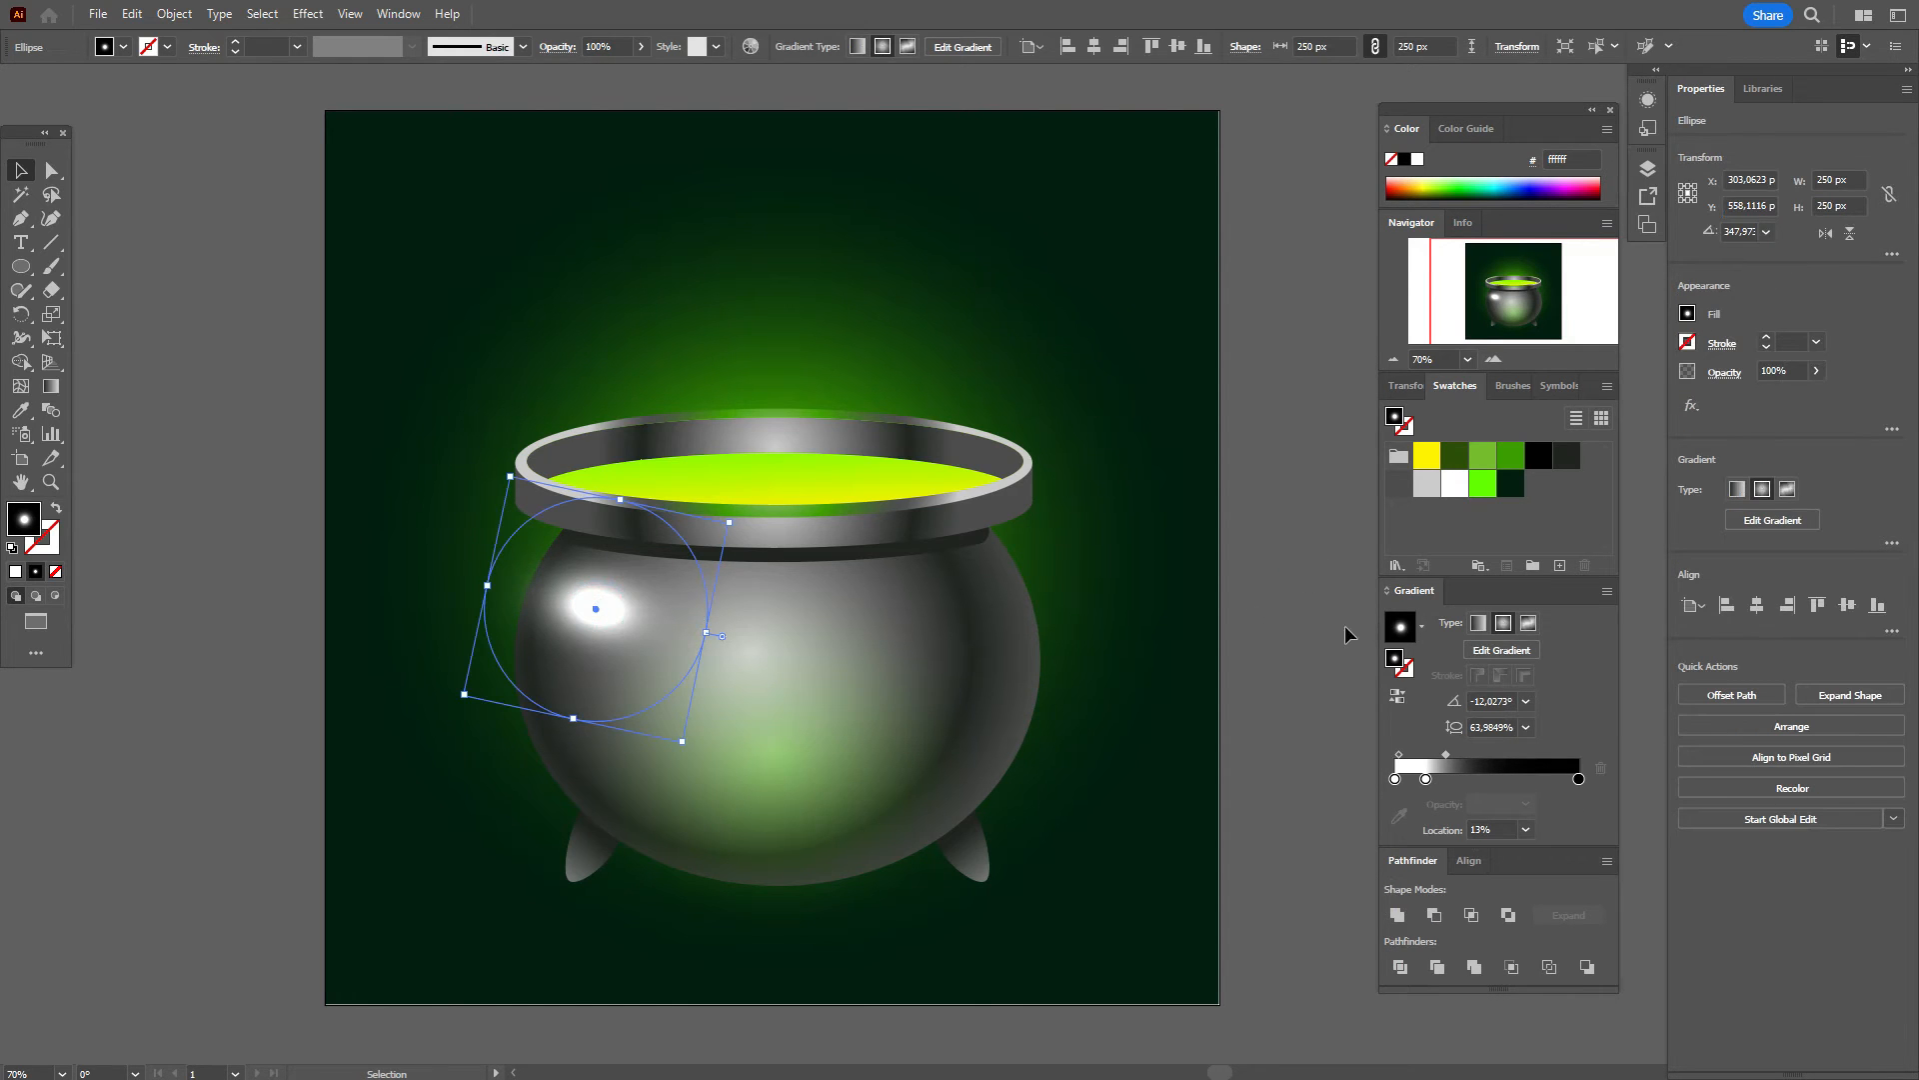
pyautogui.click(1308, 634)
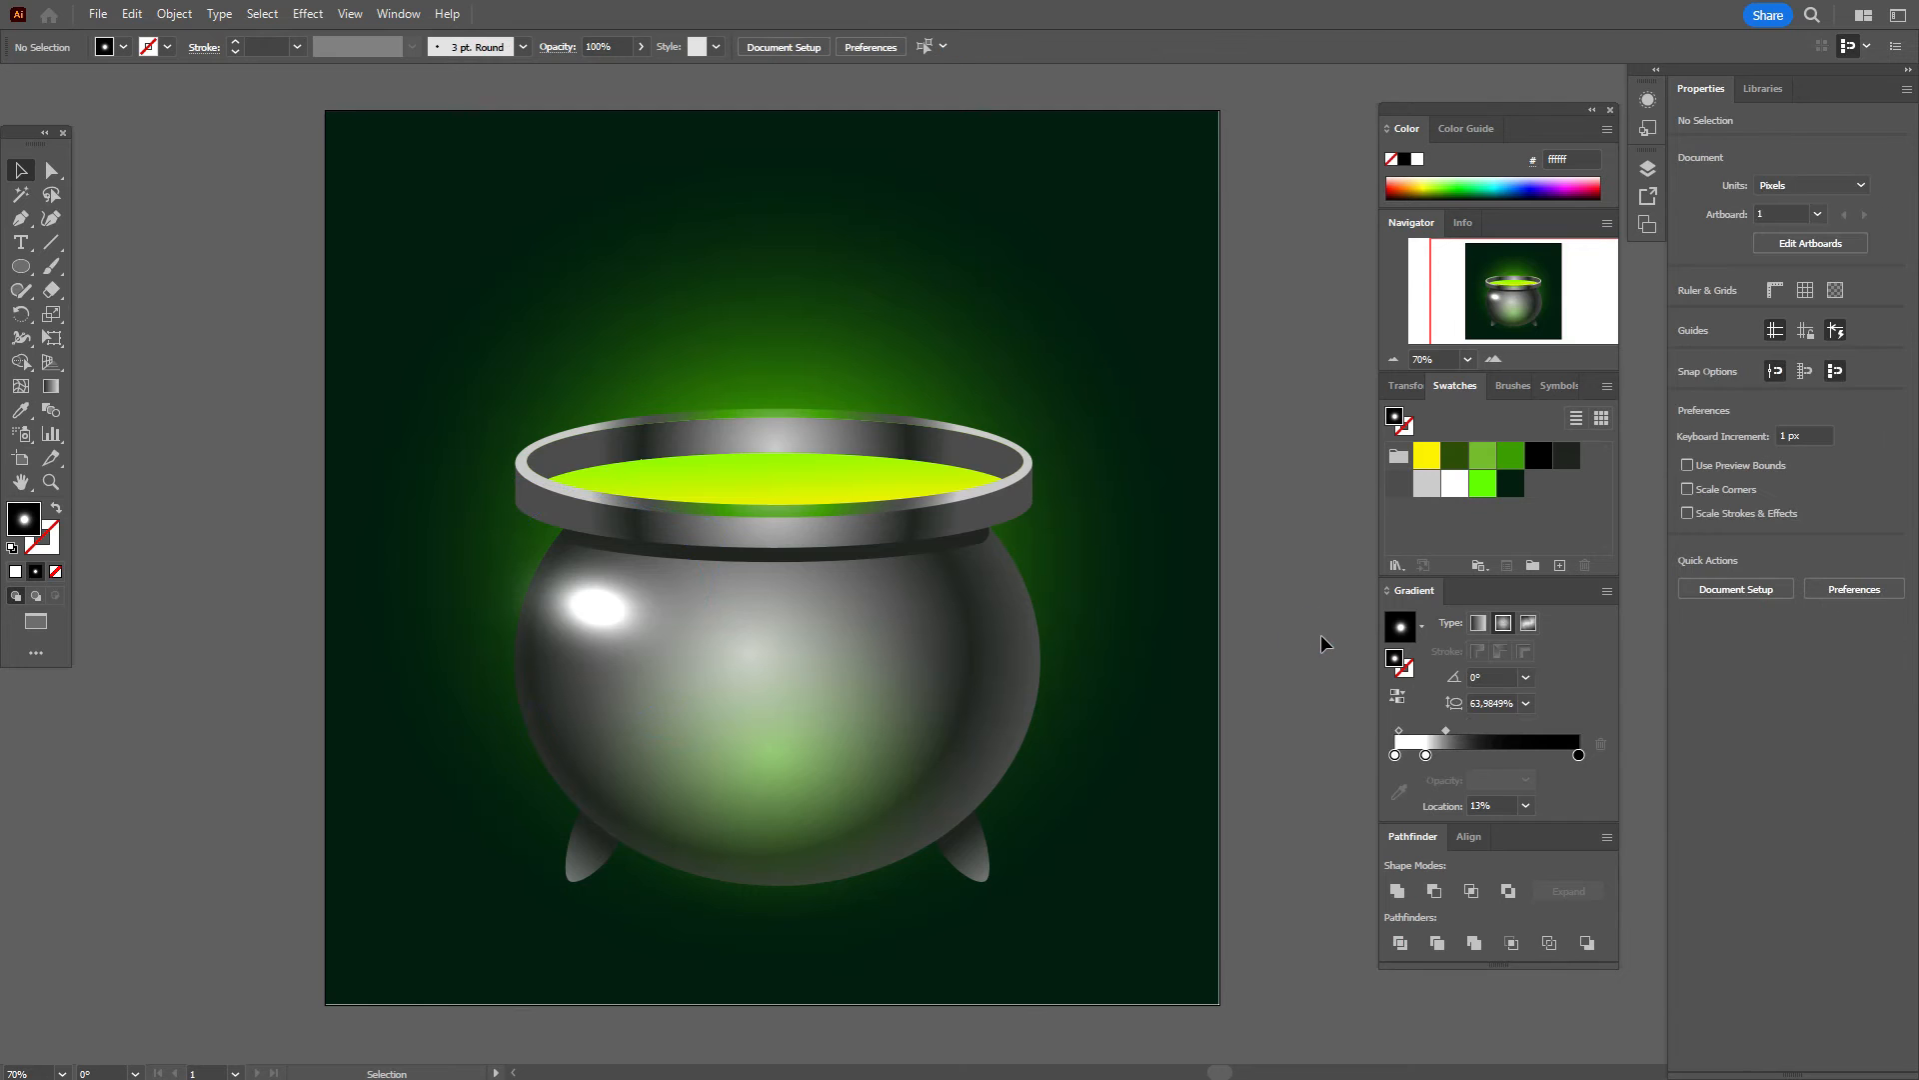
pyautogui.click(638, 612)
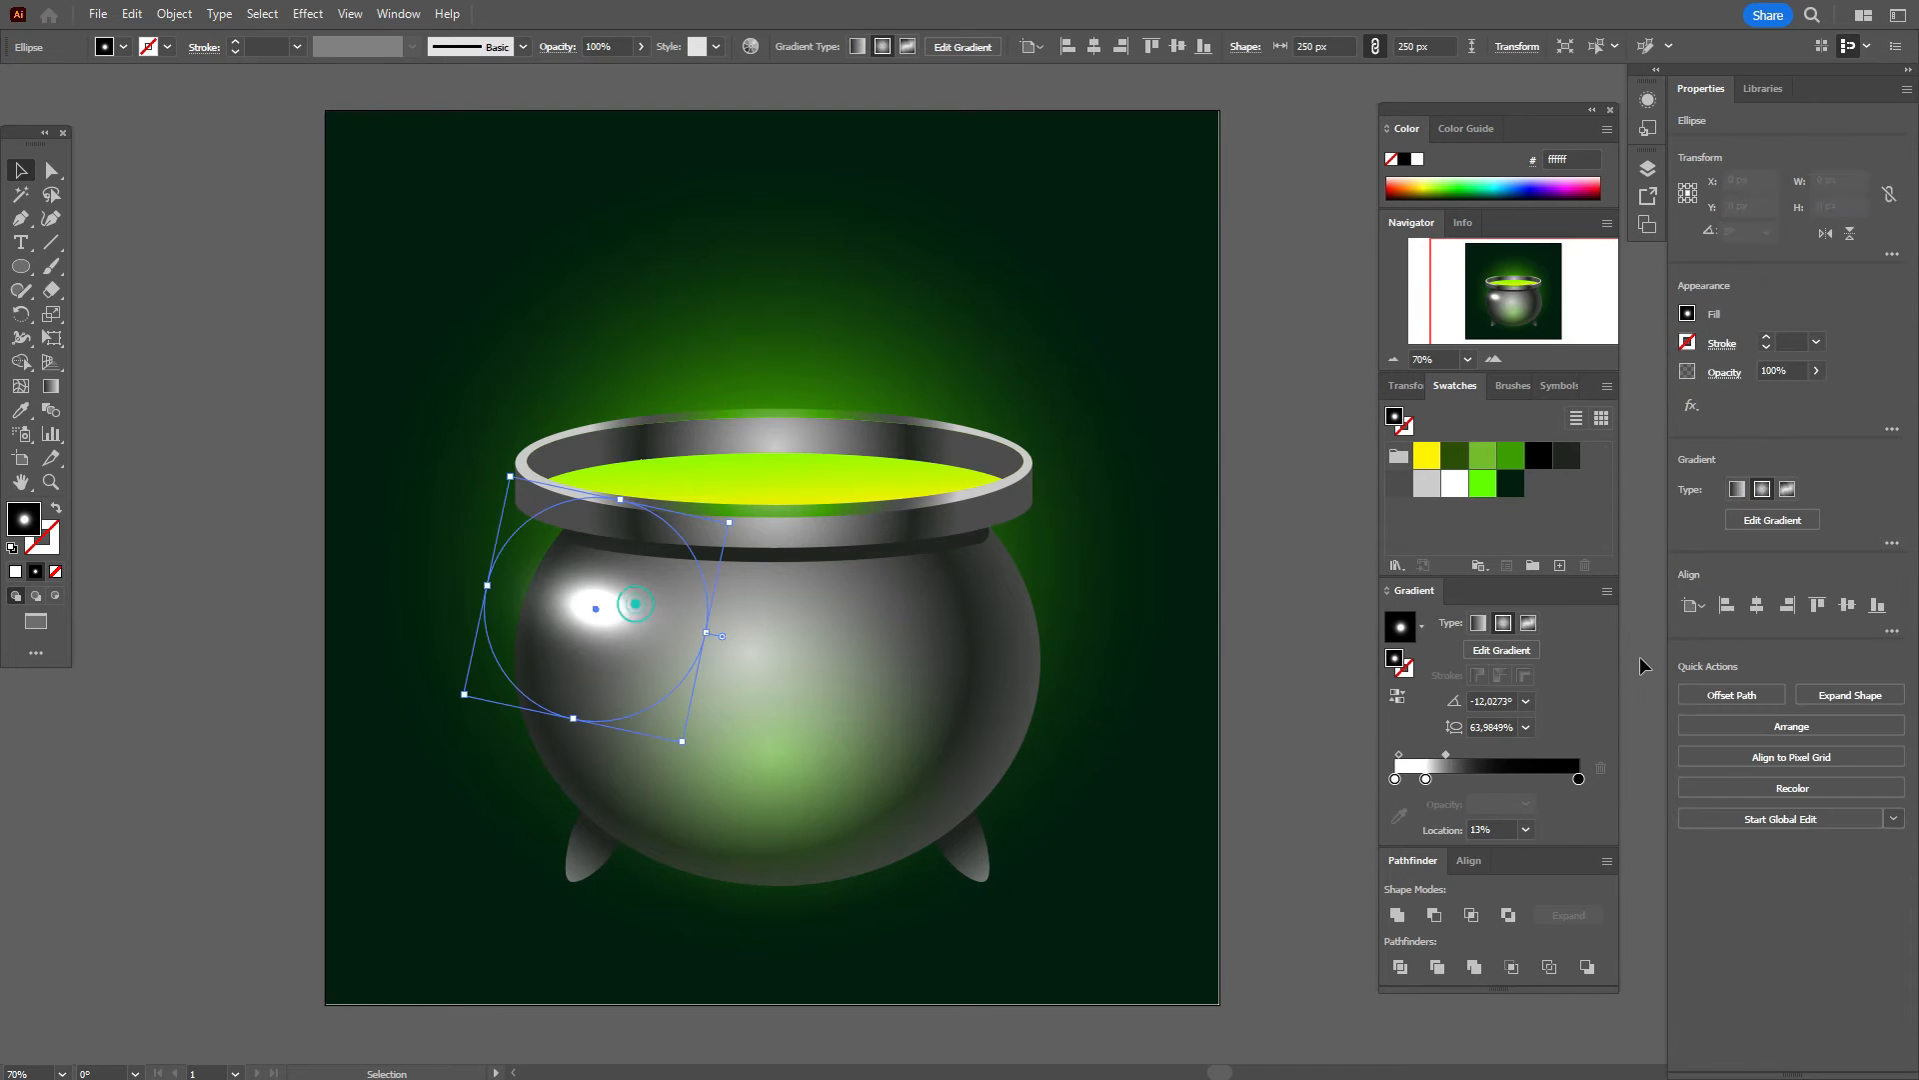
pyautogui.click(1446, 751)
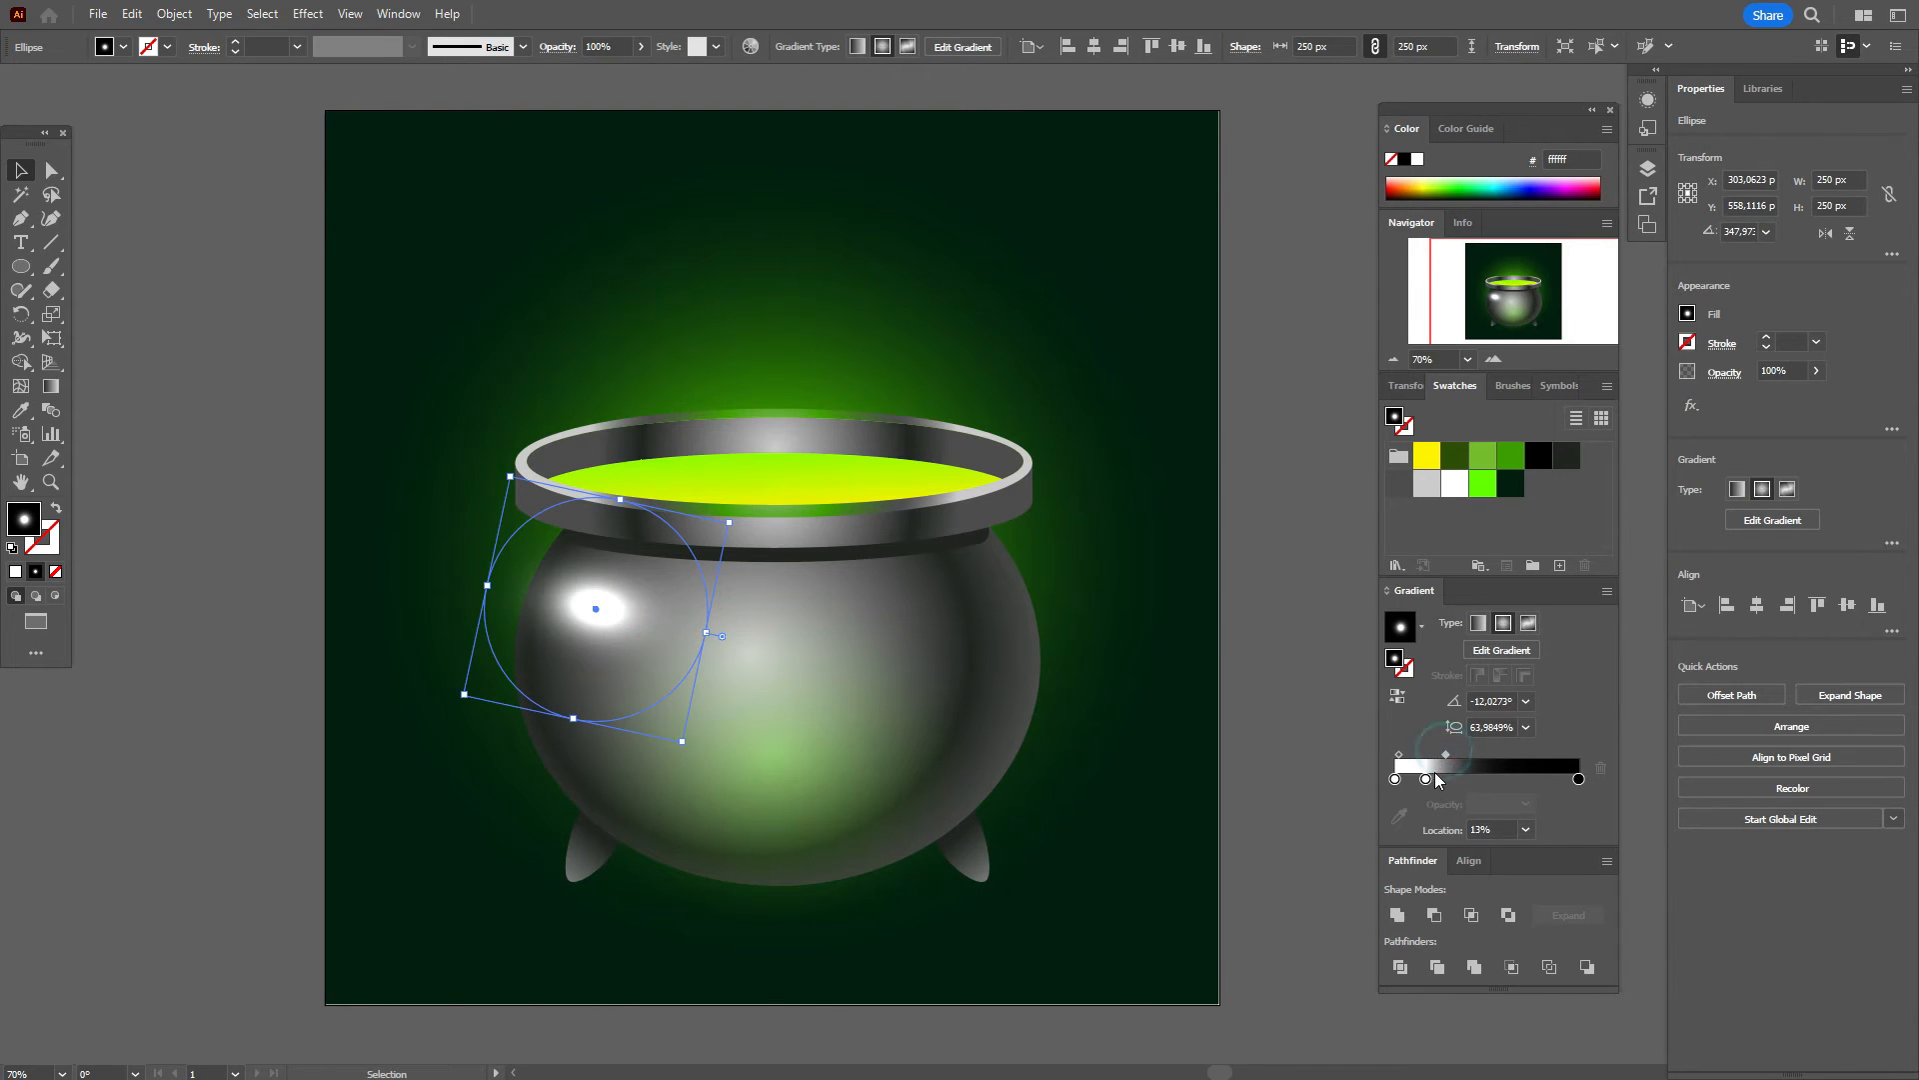
pyautogui.moveTo(1425, 781); pyautogui.dragTo(1416, 779)
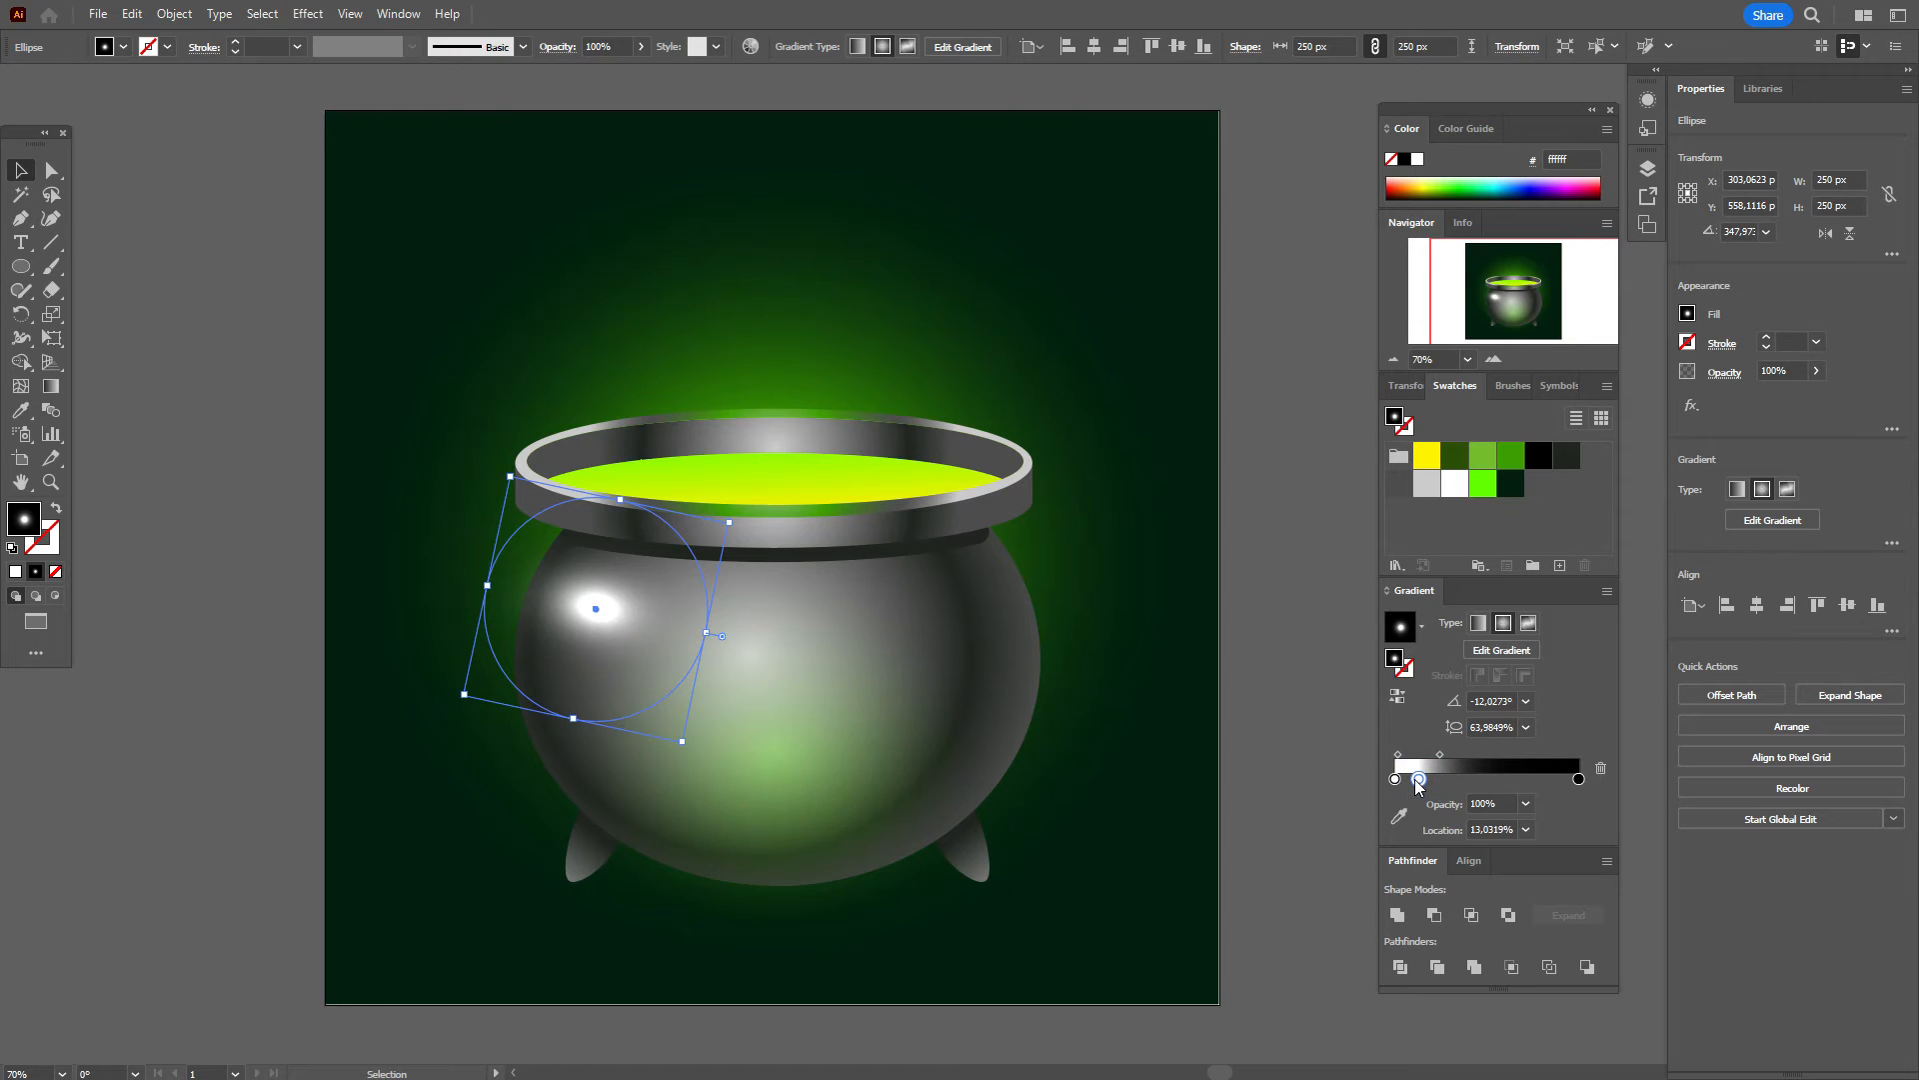
pyautogui.click(1266, 708)
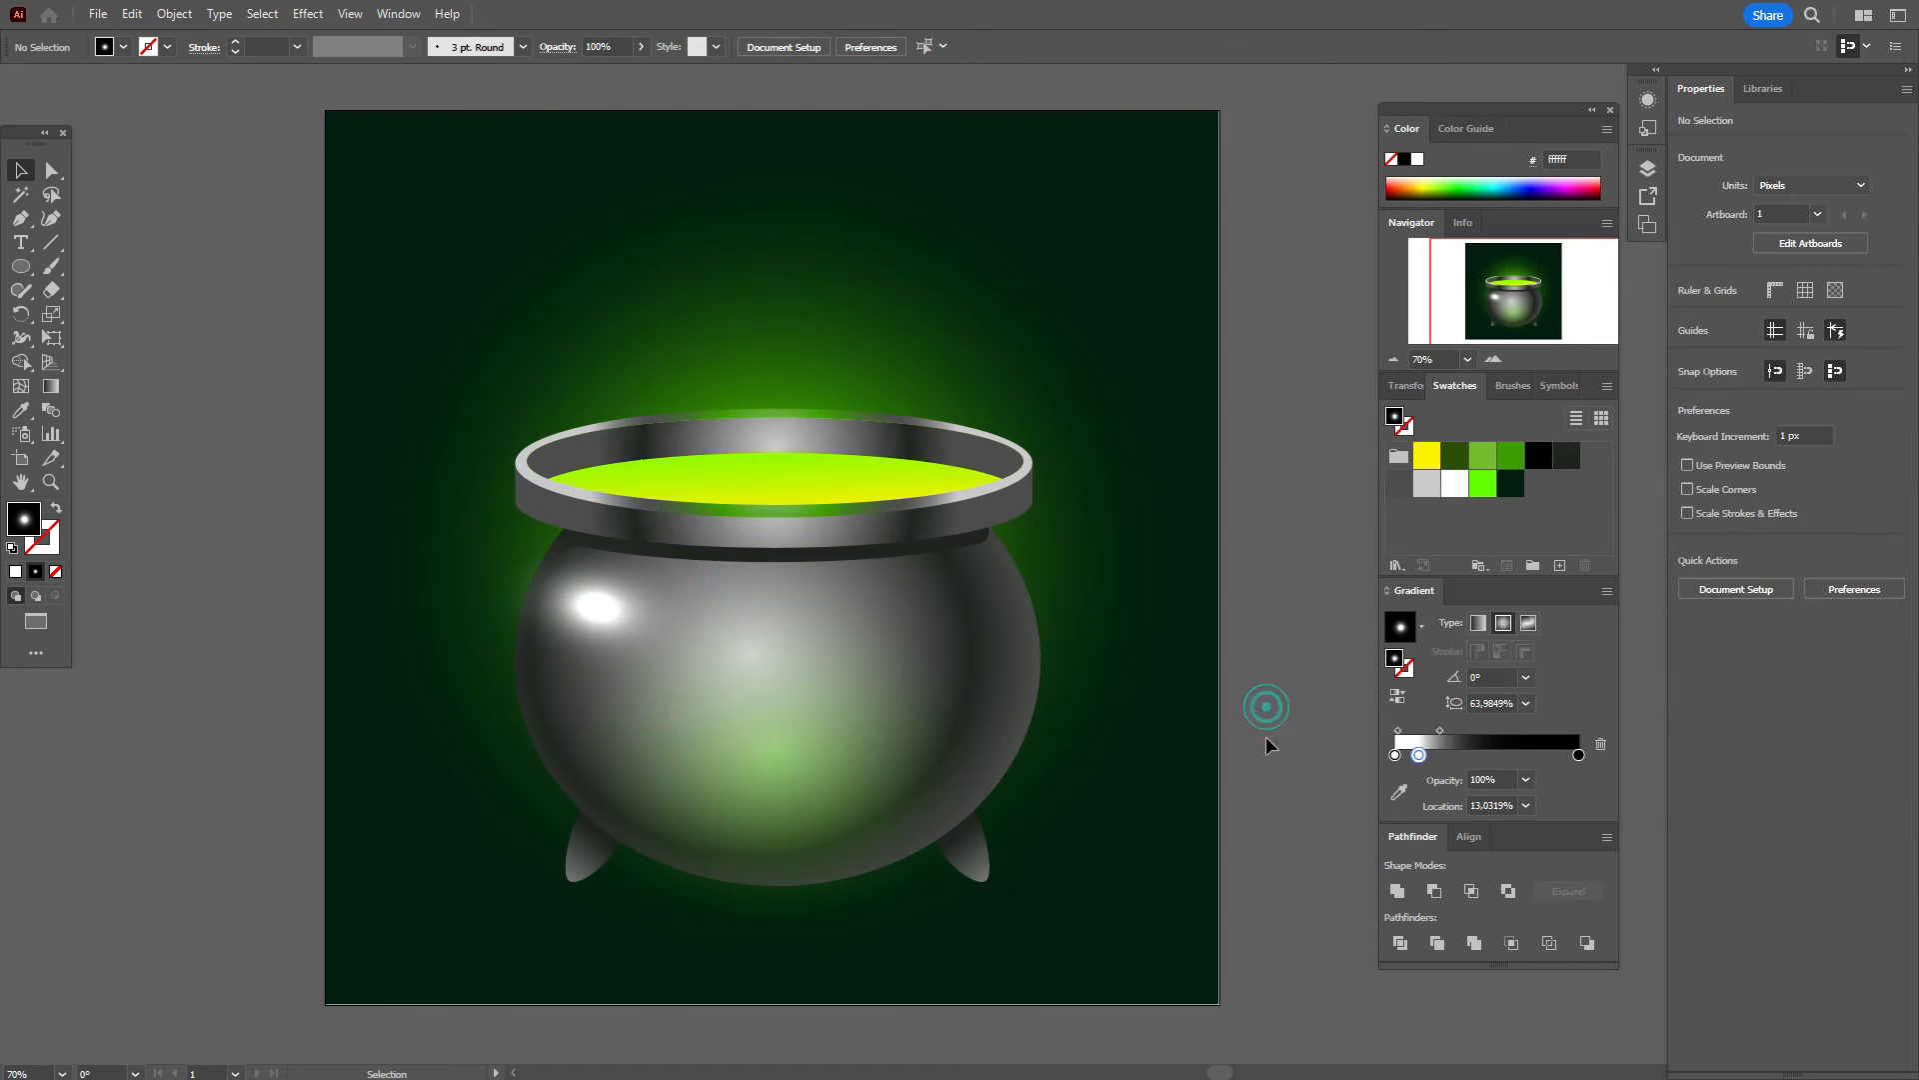
pyautogui.click(596, 622)
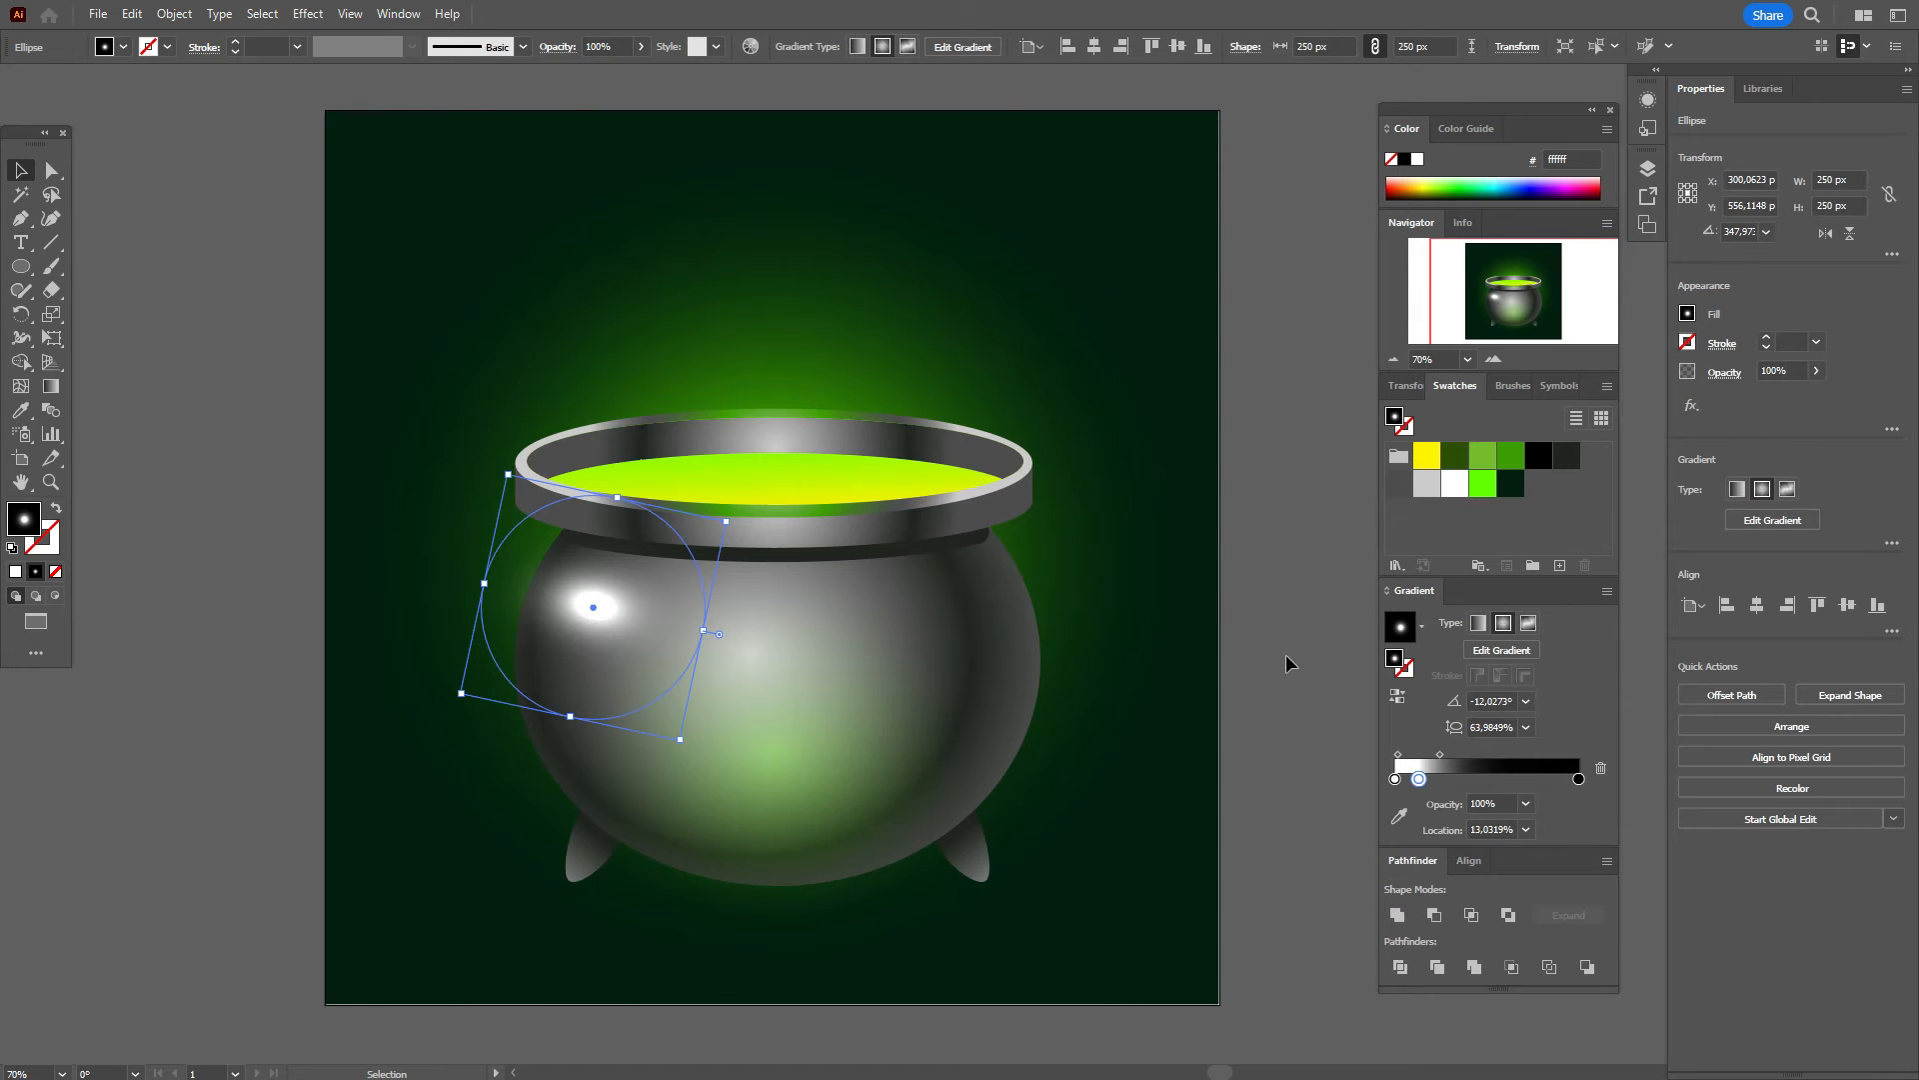
pyautogui.click(1285, 654)
pyautogui.click(586, 617)
# Step: Paste a copy of the highlight, then flatten and shrink it into a small glint on the right leg
pyautogui.press('a')
pyautogui.hotkey('ctrl', 'v')
pyautogui.moveTo(978, 462); pyautogui.dragTo(940, 604)
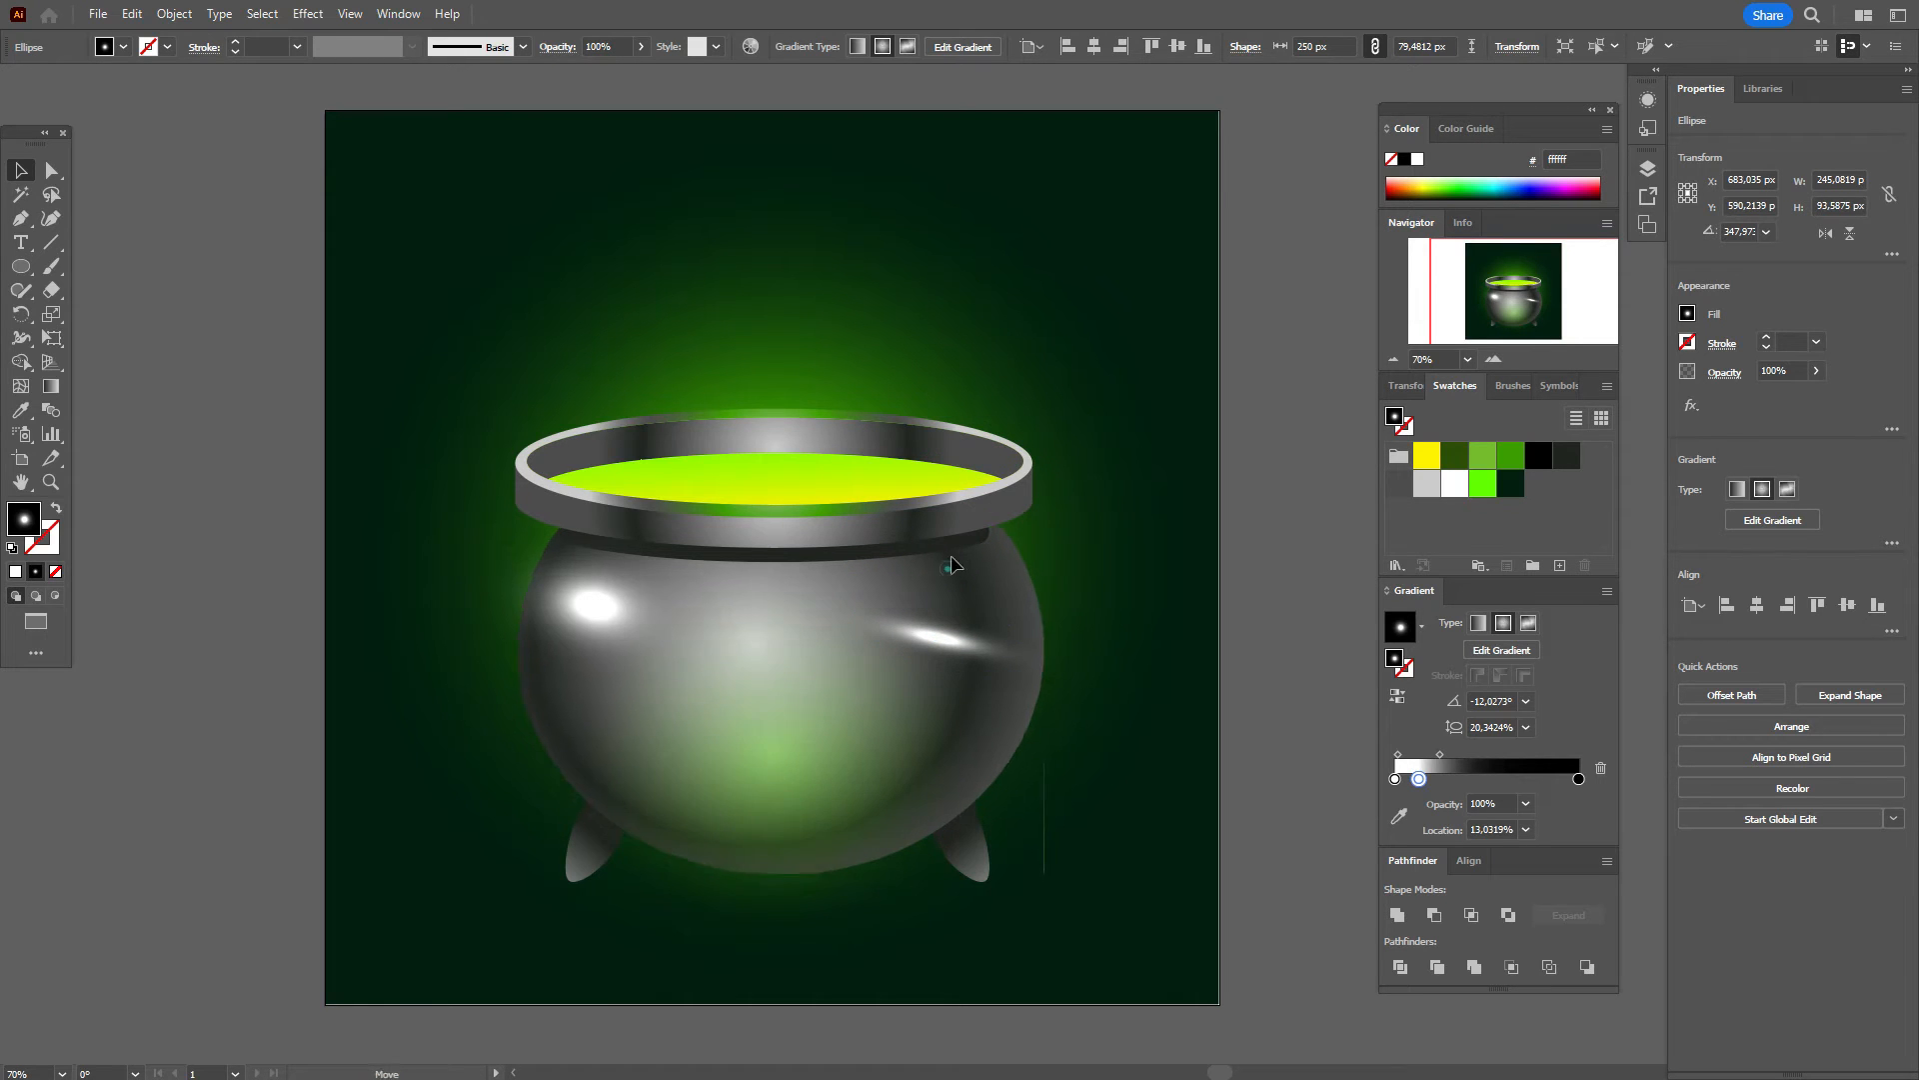
pyautogui.click(949, 569)
pyautogui.click(952, 637)
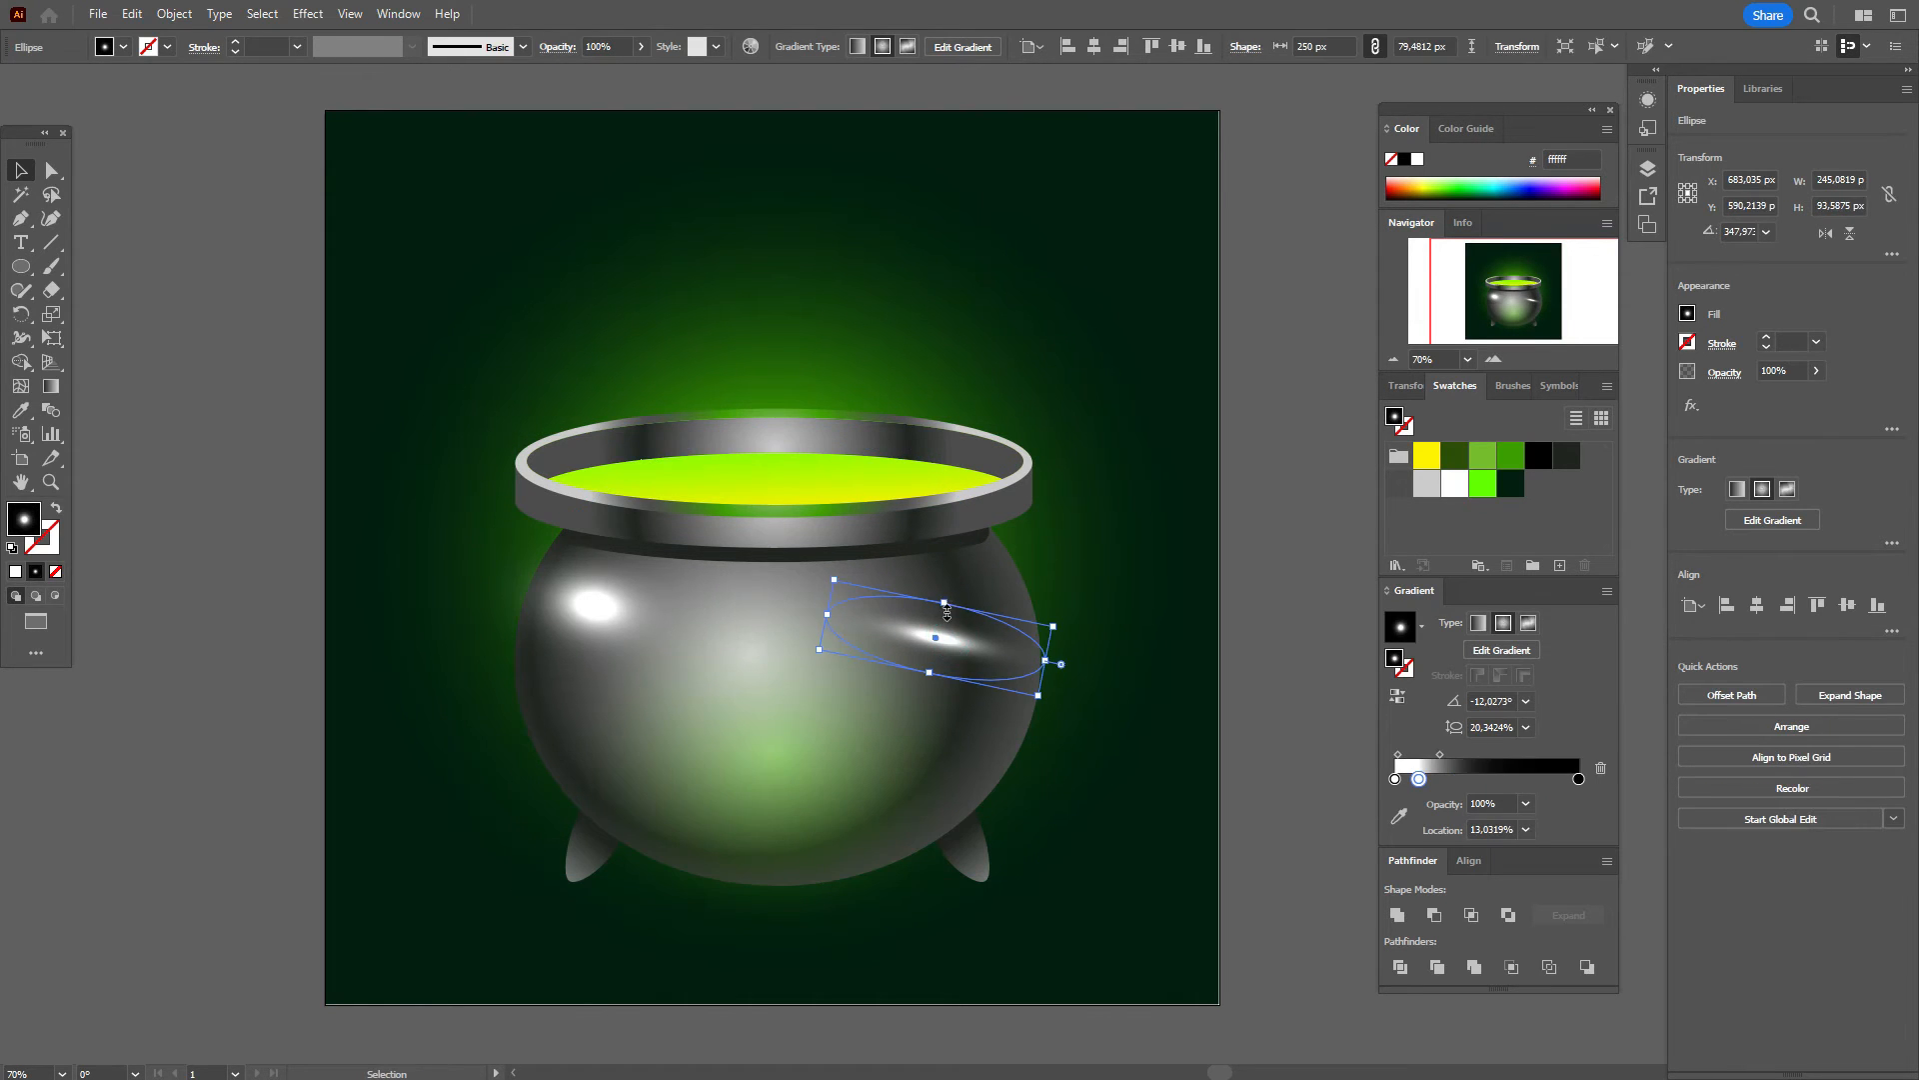
pyautogui.moveTo(945, 605); pyautogui.dragTo(940, 619)
pyautogui.moveTo(1046, 677); pyautogui.dragTo(1006, 803)
pyautogui.hotkey('ctrl', 'z')
pyautogui.click(1256, 738)
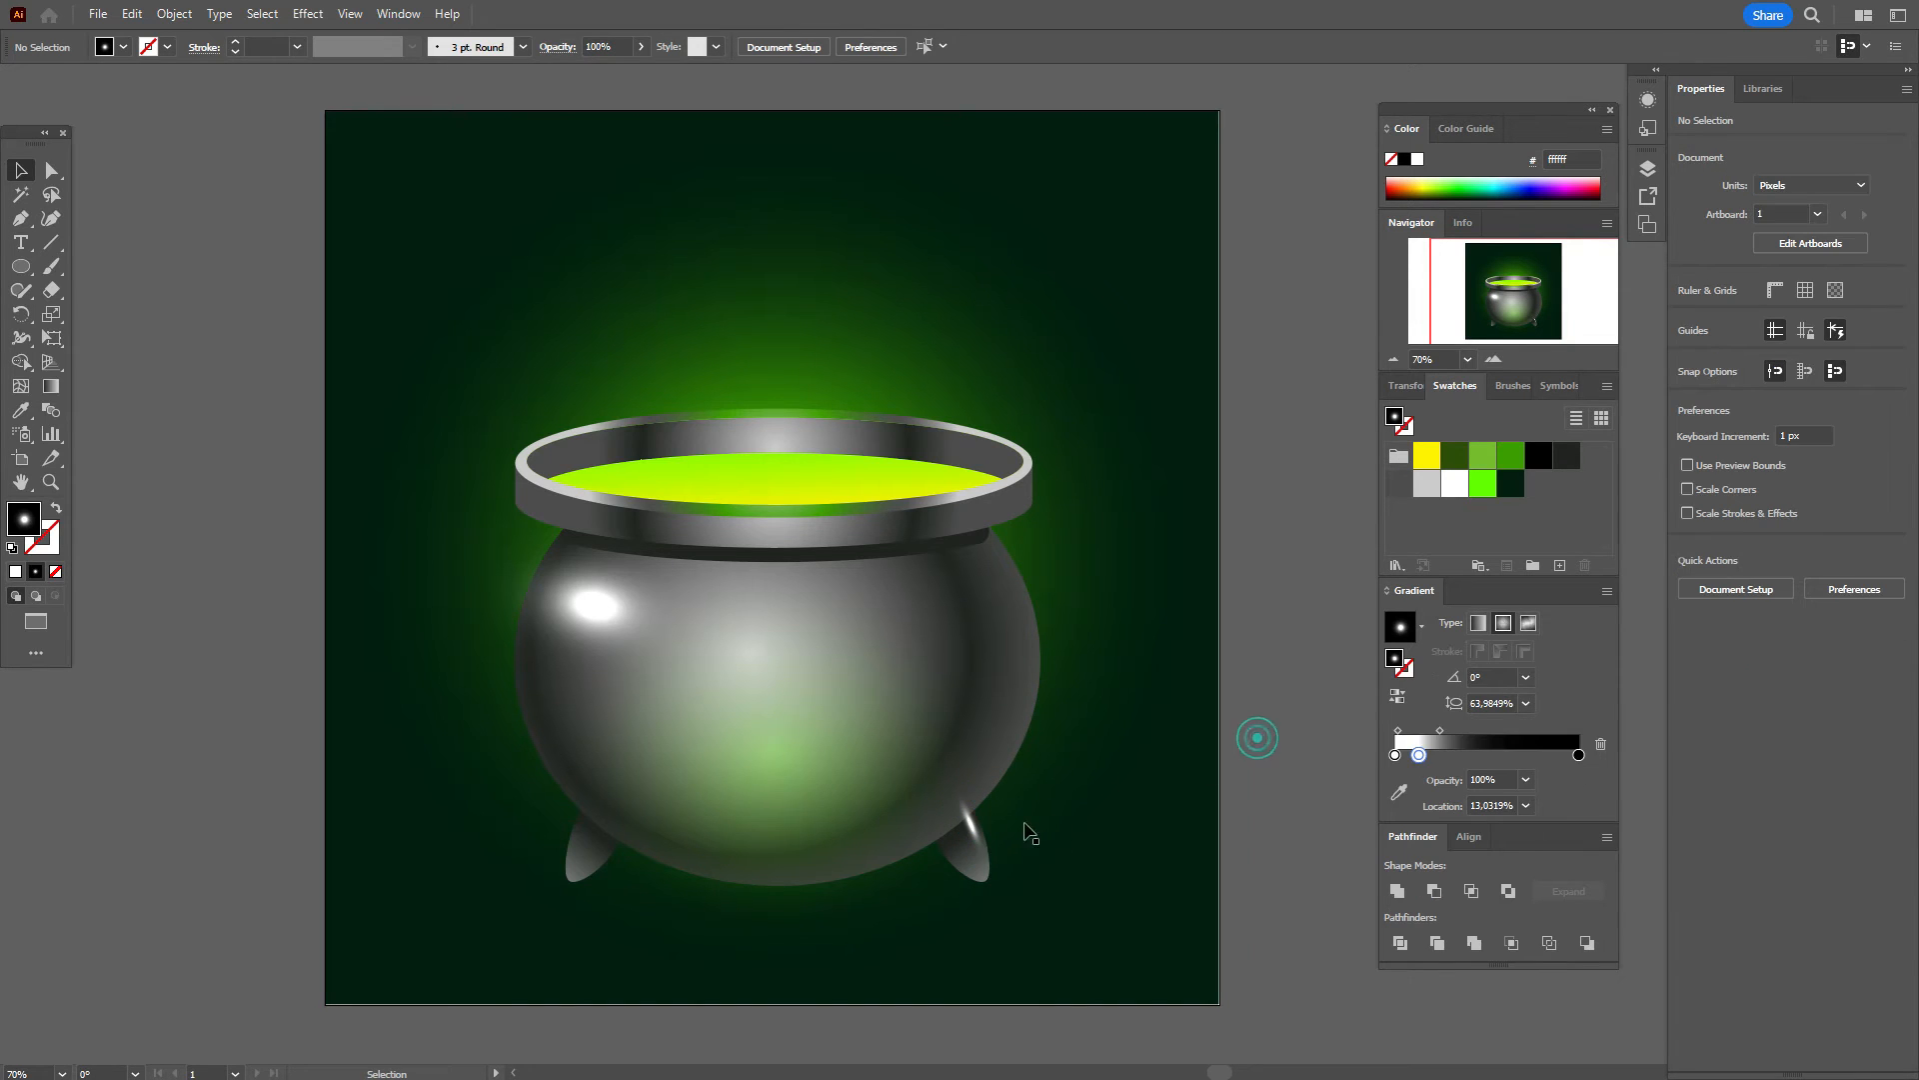
# Step: Select the leg highlight, right leg and background rectangle, then send the background behind everything
pyautogui.click(981, 856)
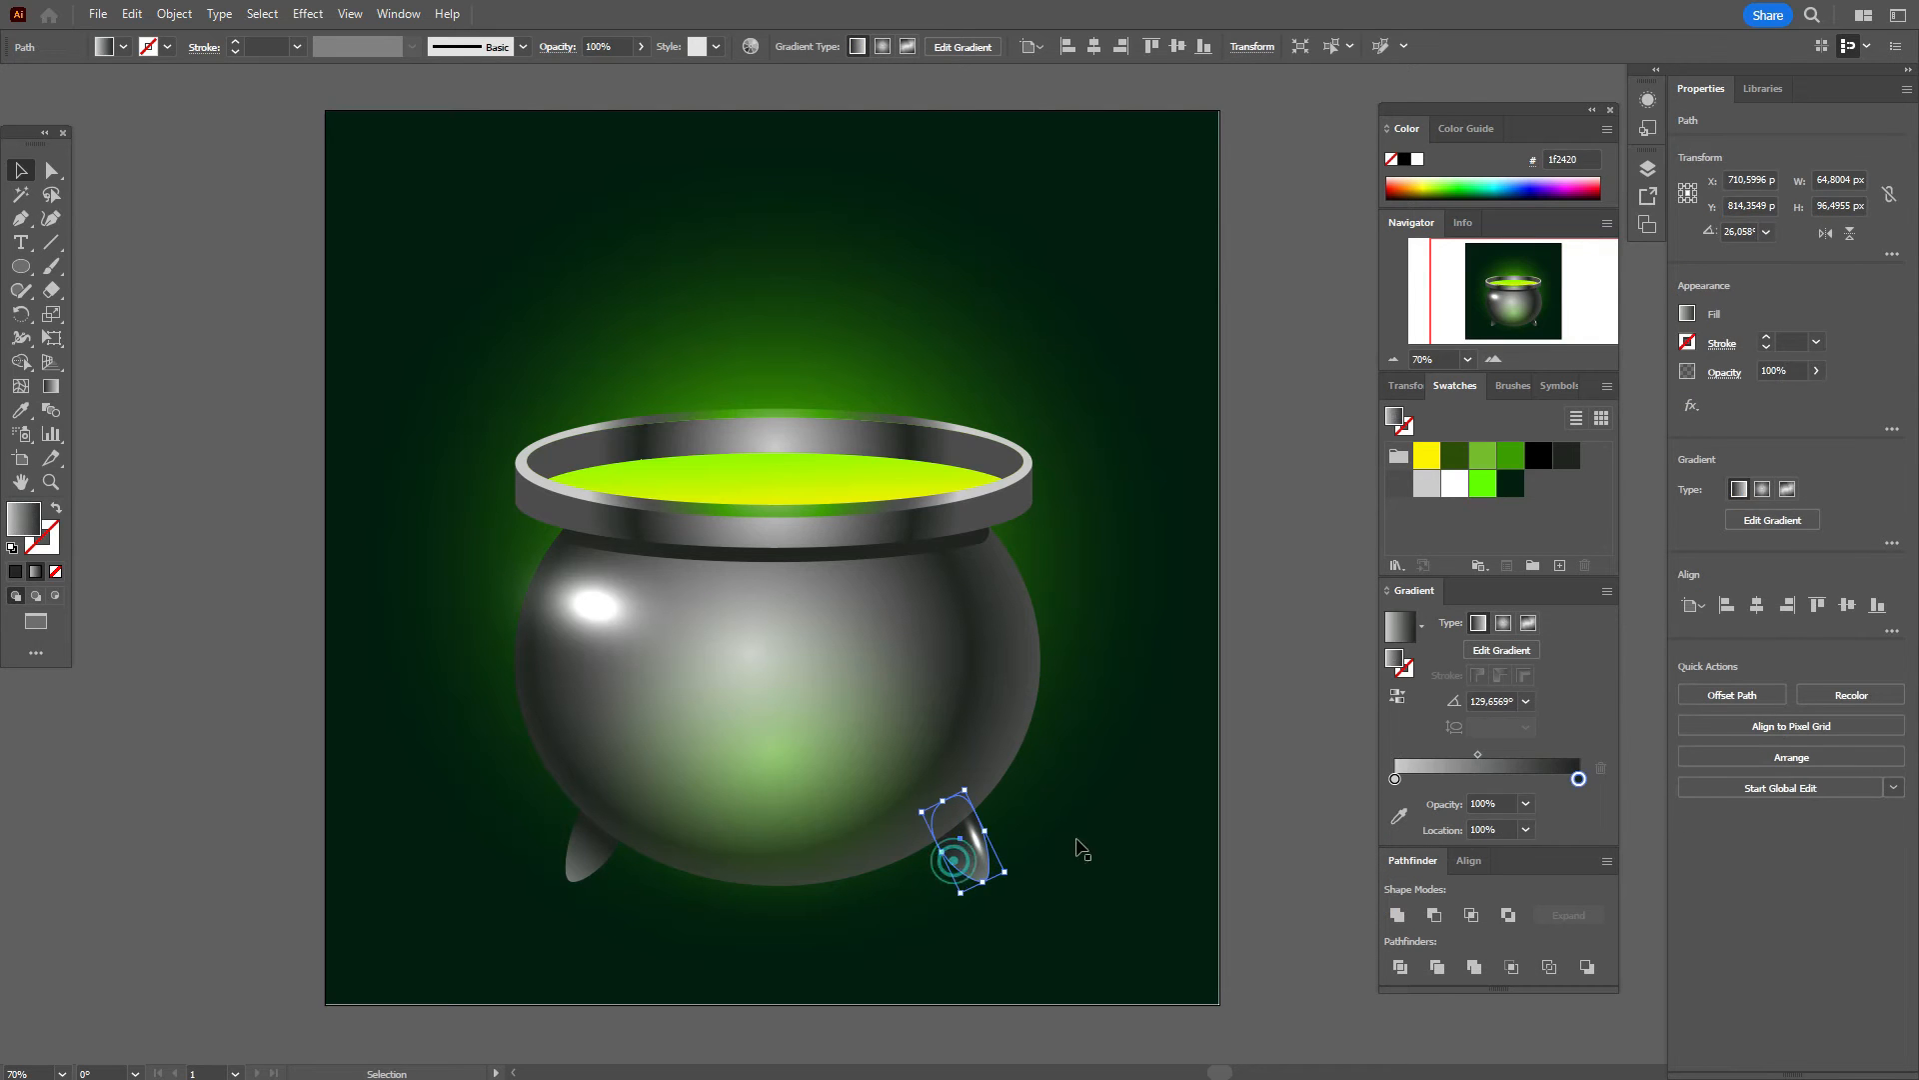
pyautogui.click(1123, 820)
pyautogui.click(975, 878)
pyautogui.keyDown('shift'); pyautogui.click(968, 851); pyautogui.keyUp('shift')
pyautogui.keyDown('shift'); pyautogui.click(1188, 810); pyautogui.keyUp('shift')
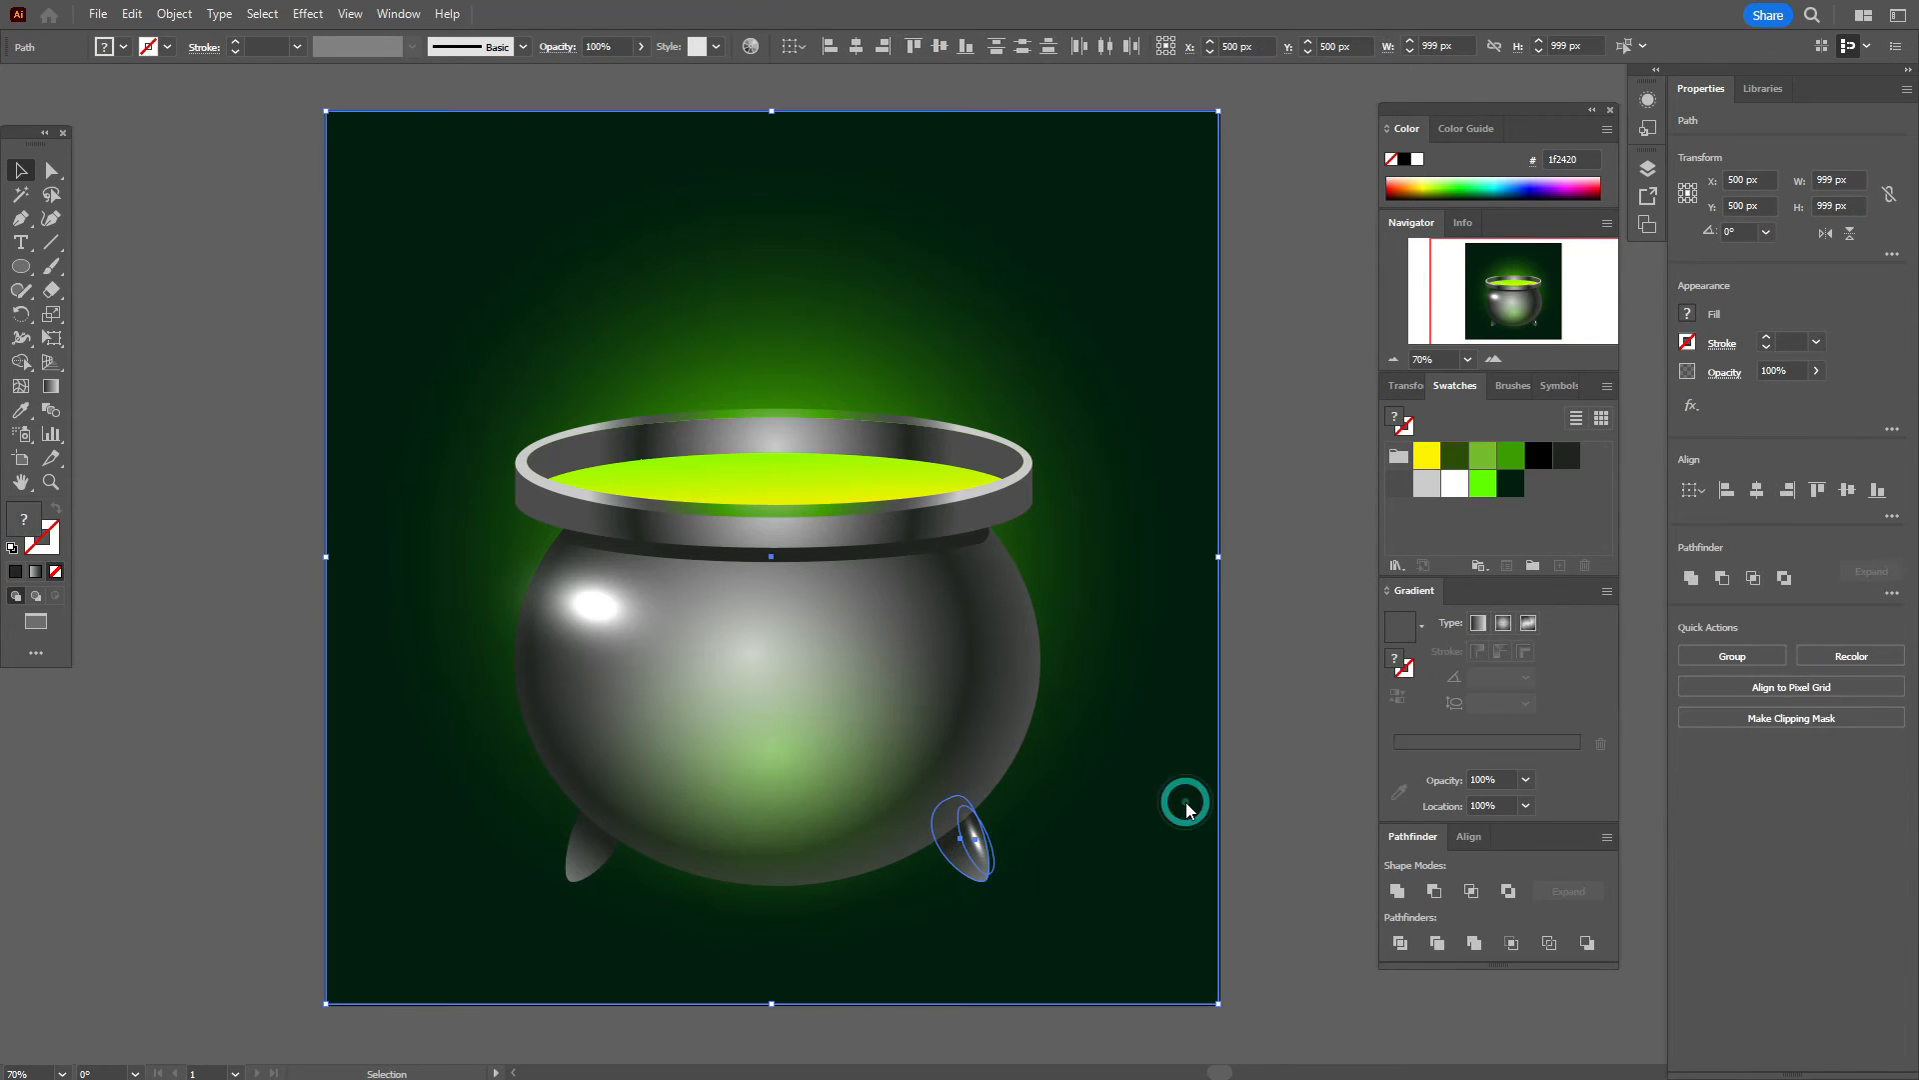
pyautogui.rightClick(1185, 799)
pyautogui.moveTo(1288, 700)
pyautogui.click(1440, 767)
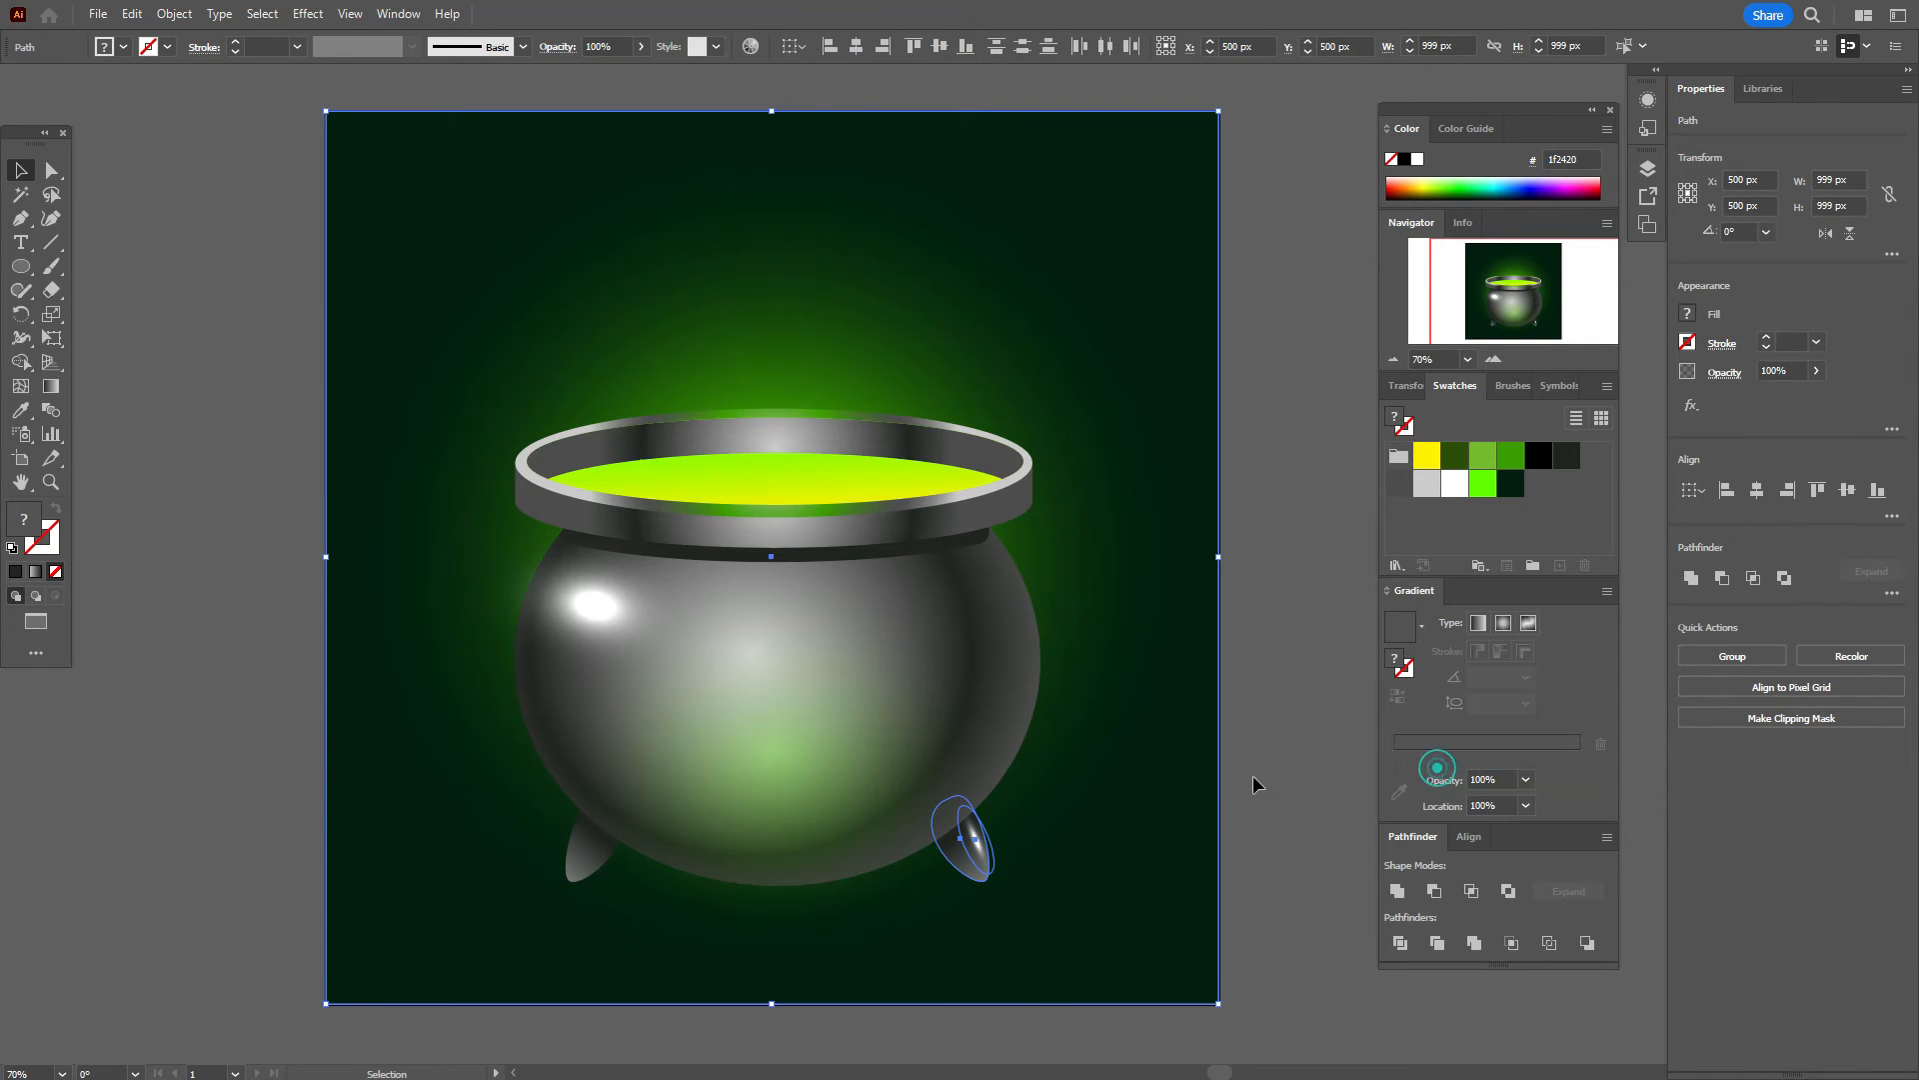
pyautogui.click(1262, 775)
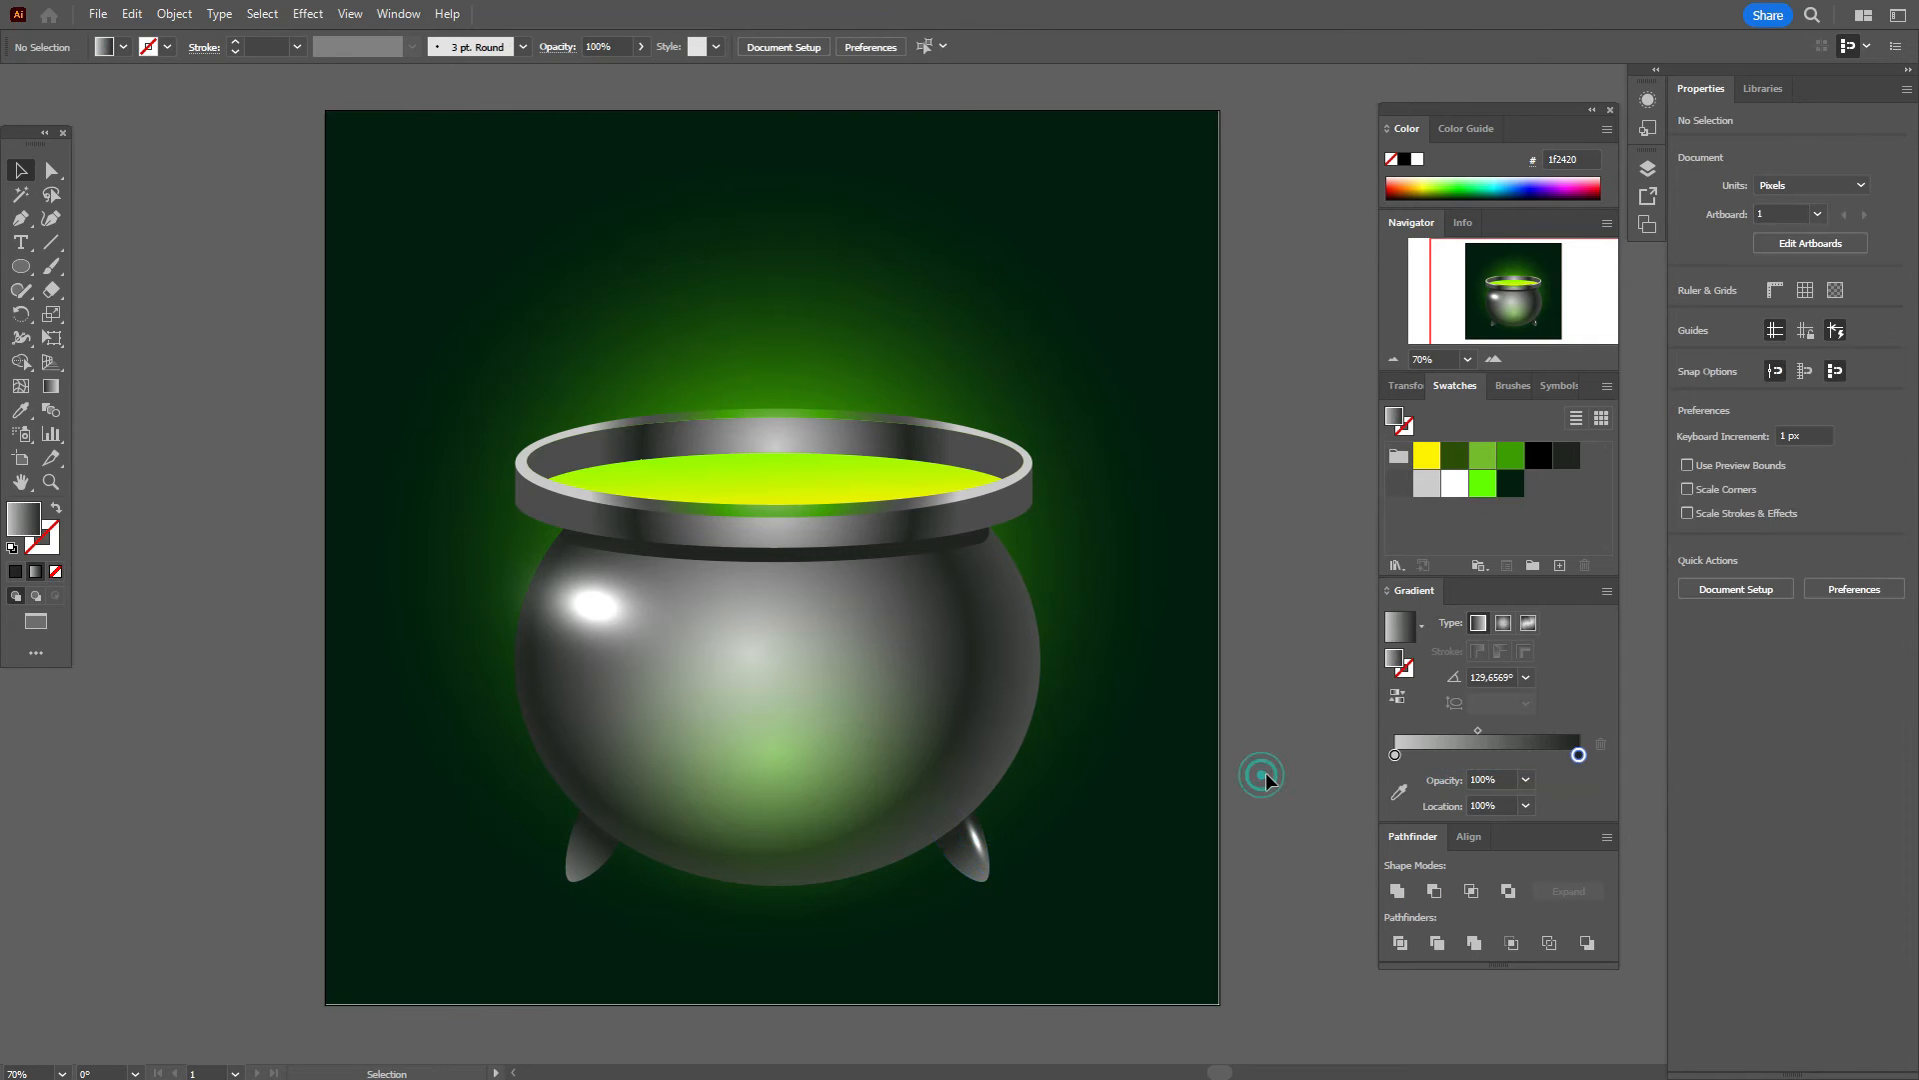
# Step: Alt-drag a copy of the leg highlight onto the left leg and bring it to the front
pyautogui.click(972, 845)
pyautogui.press('Left')
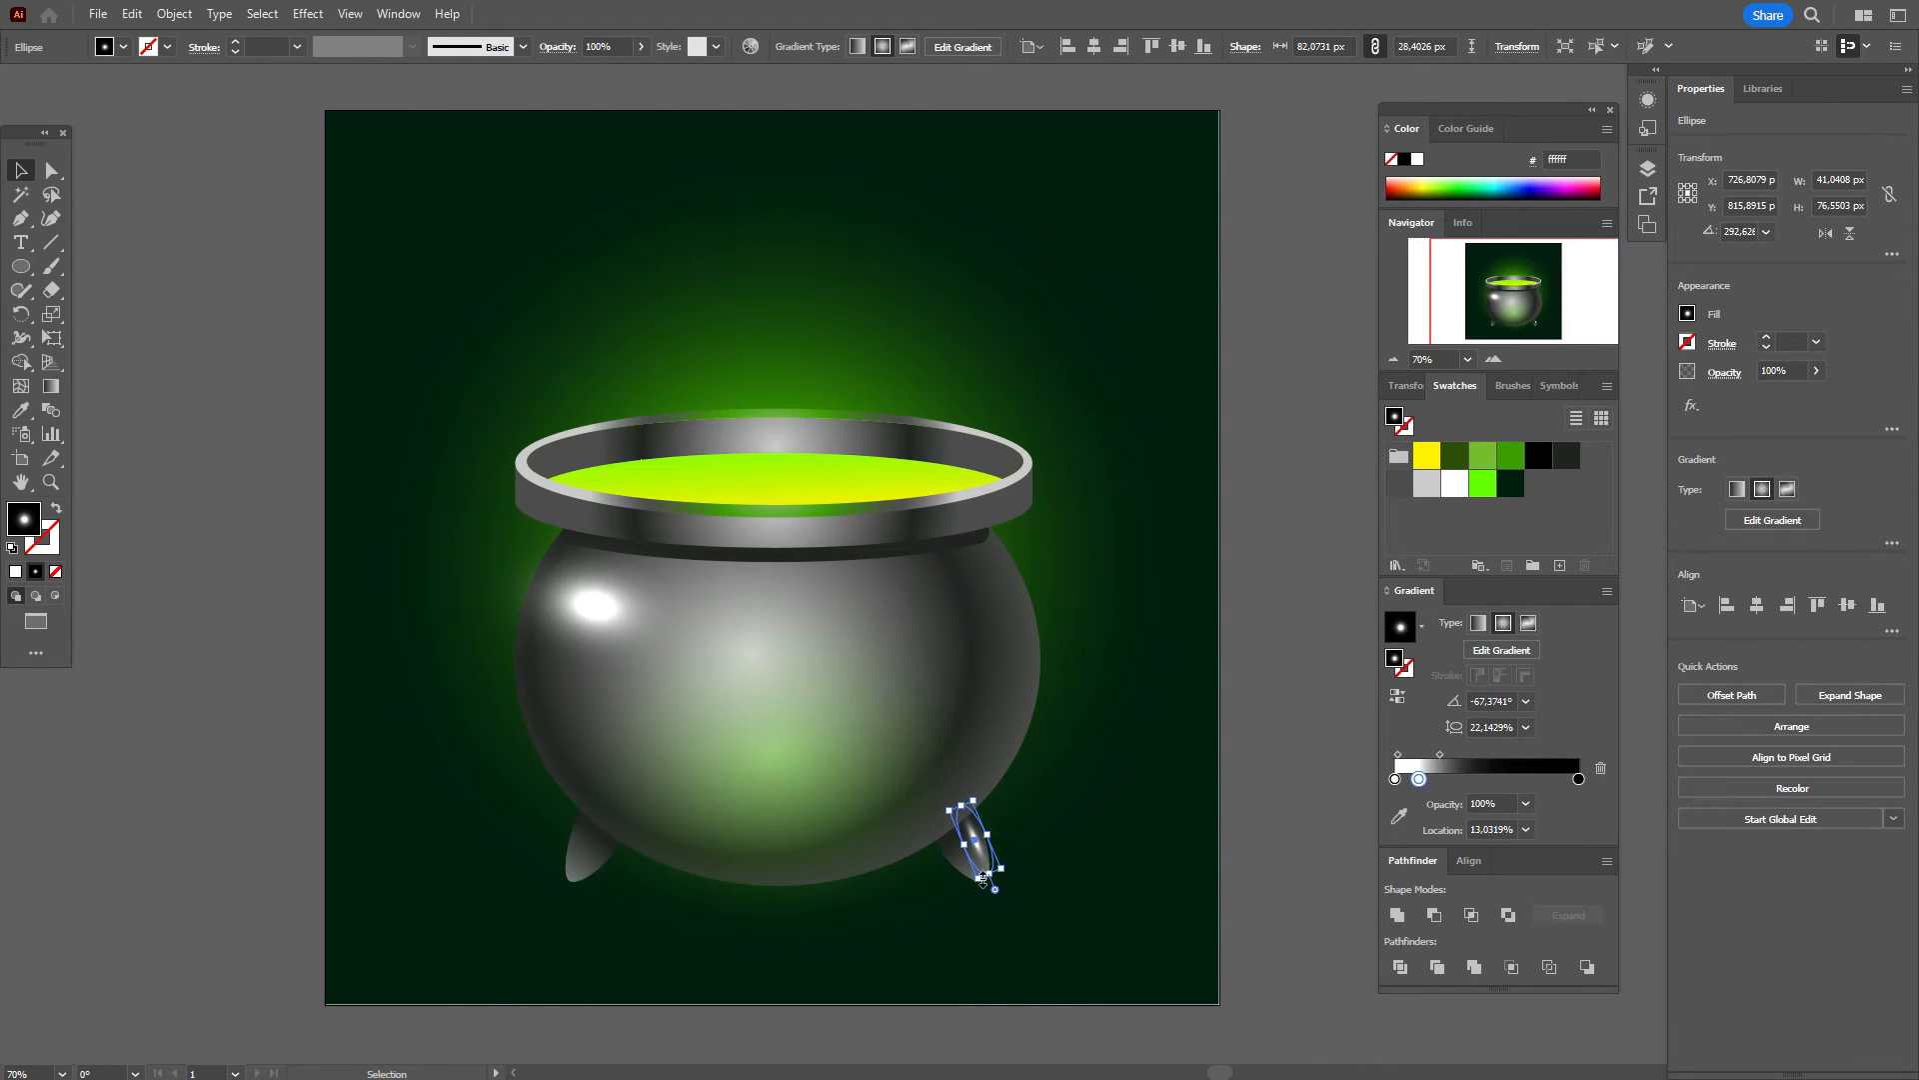
pyautogui.moveTo(983, 848); pyautogui.dragTo(530, 832)
pyautogui.rightClick(528, 832)
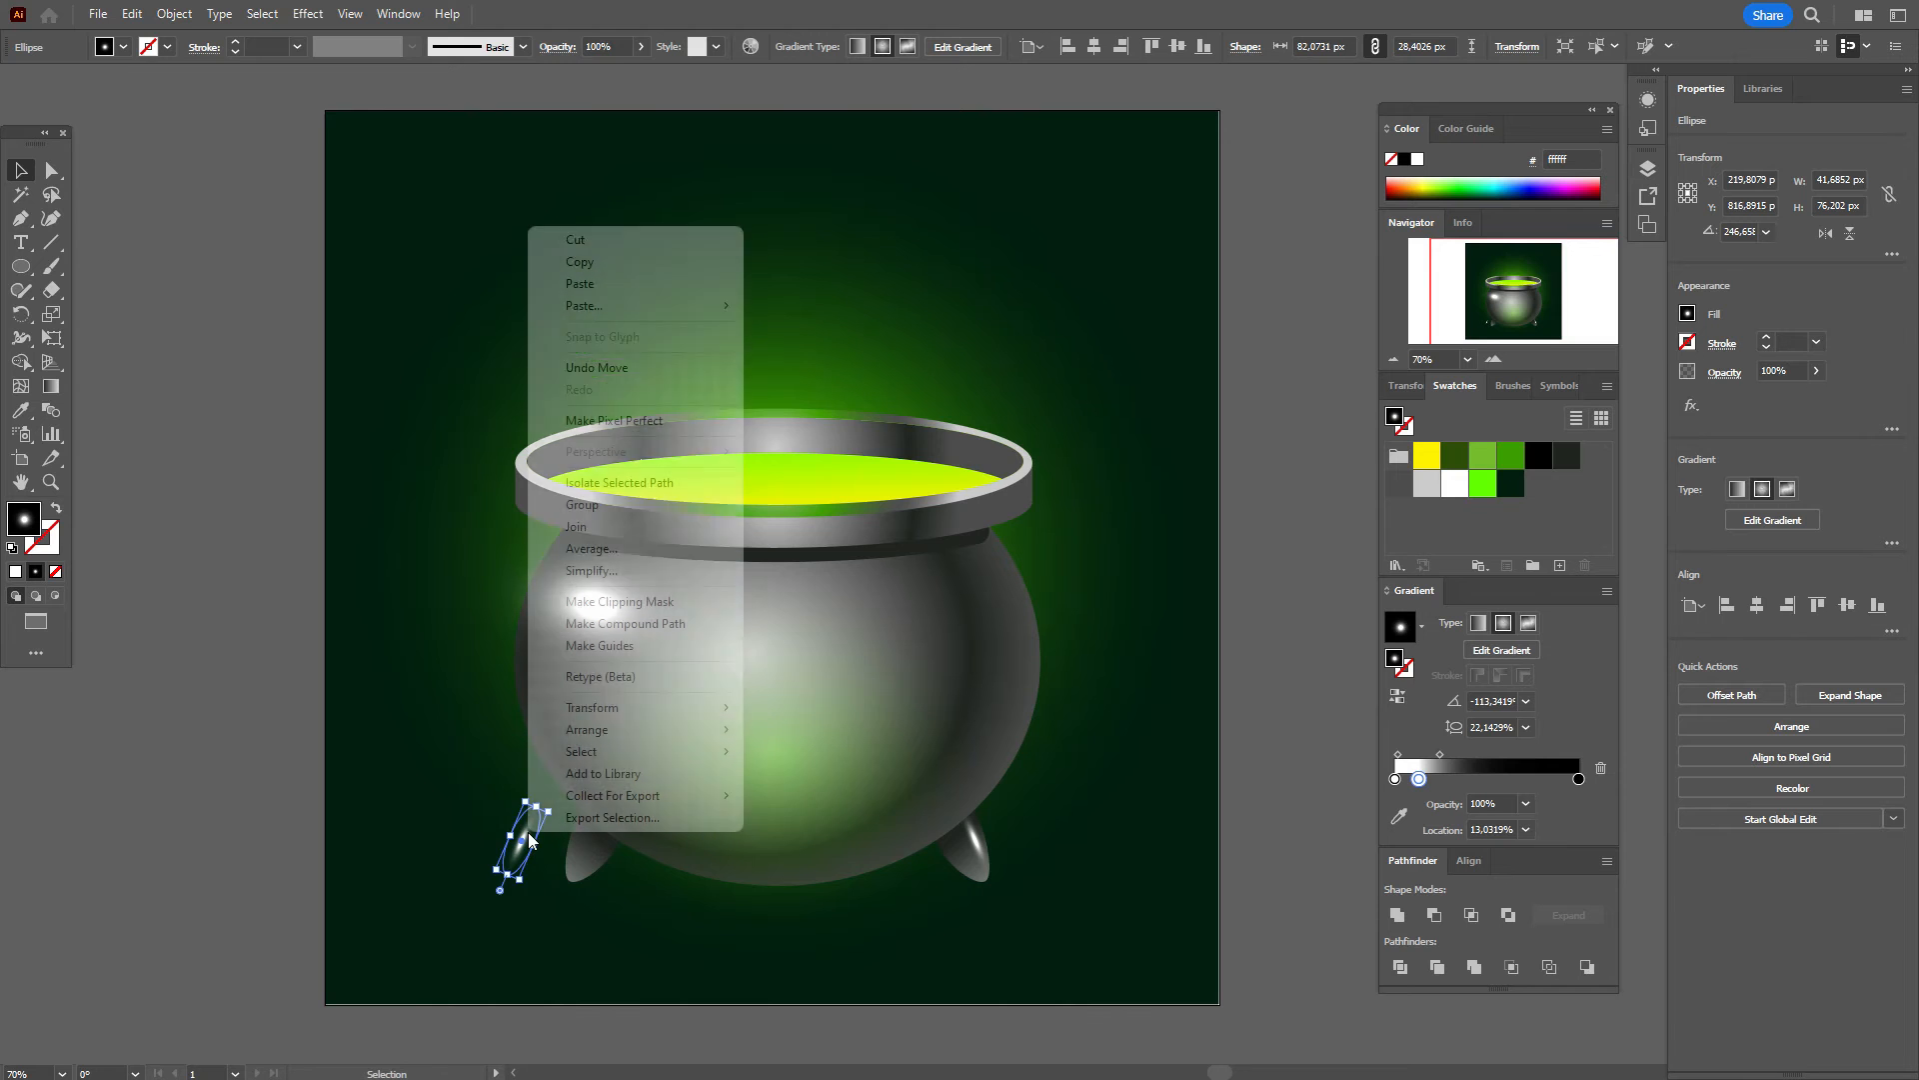
pyautogui.moveTo(660, 729)
pyautogui.click(890, 731)
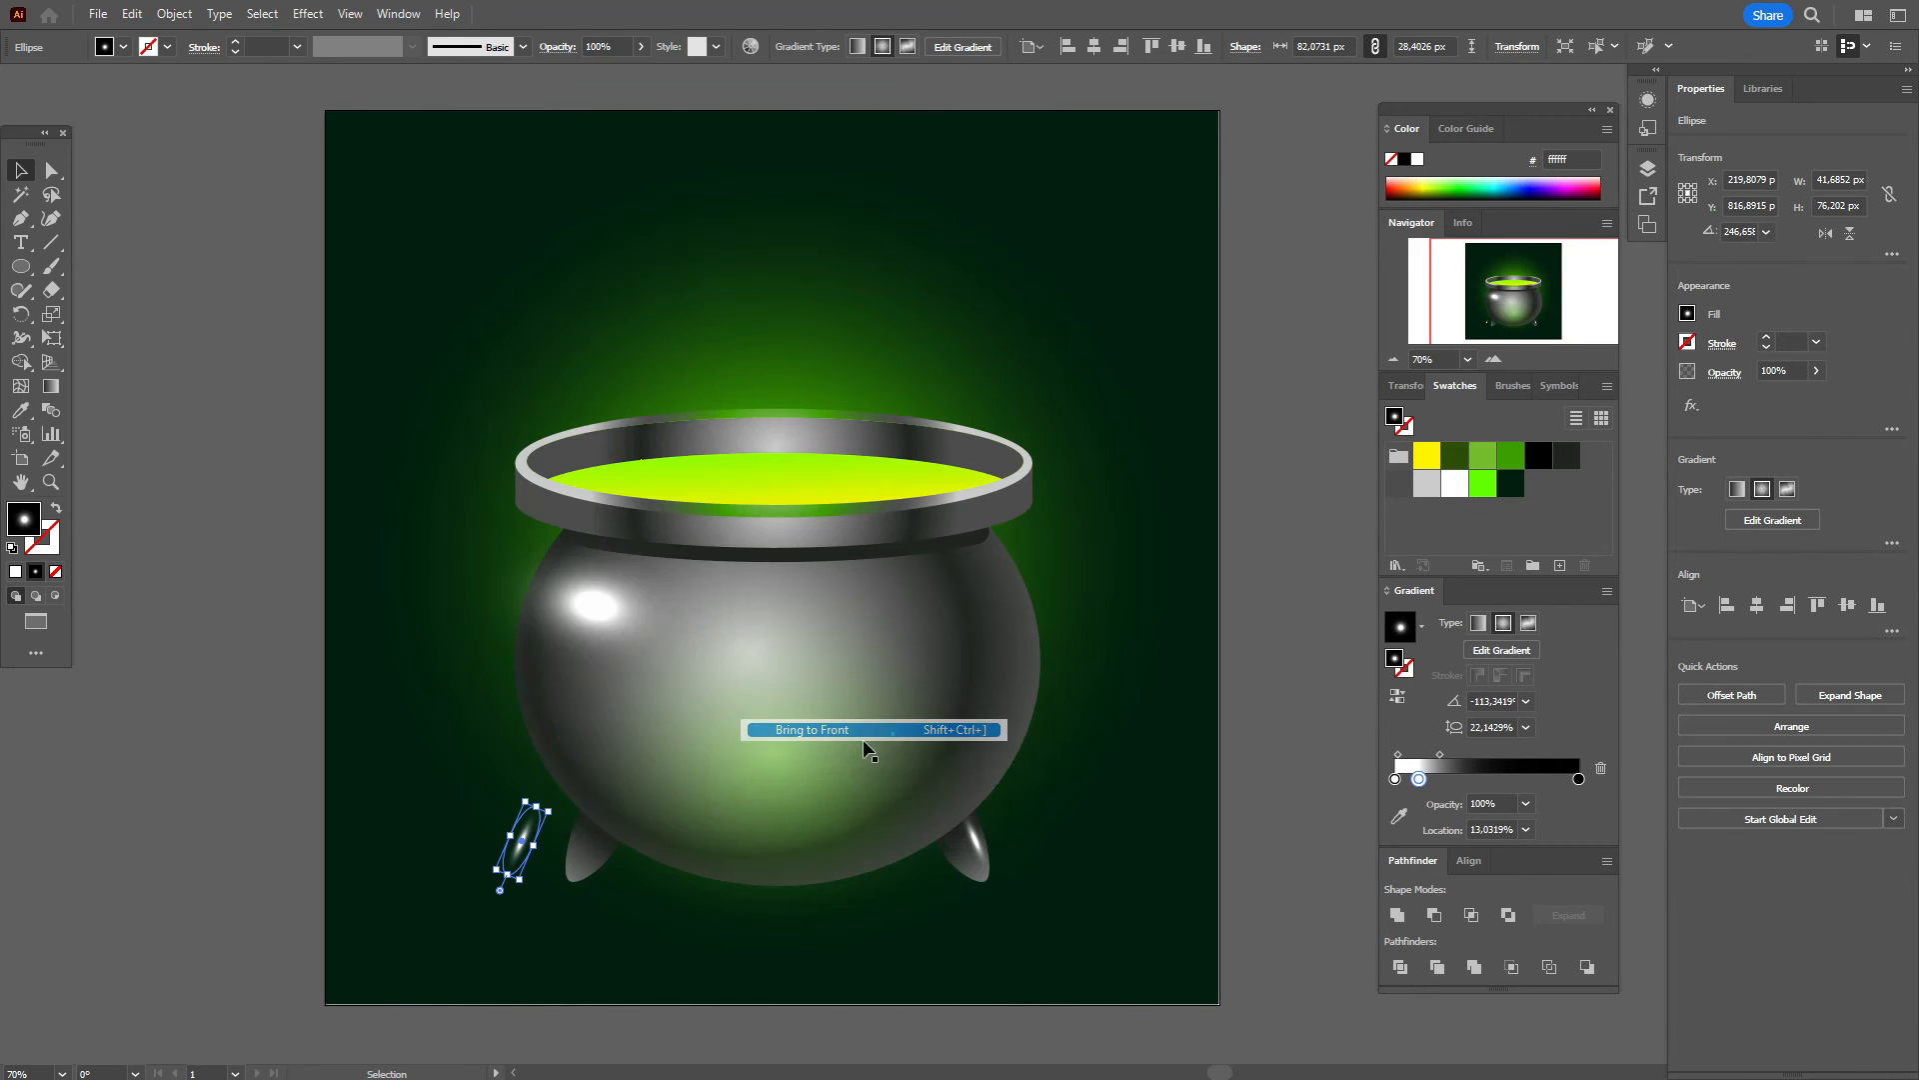
pyautogui.moveTo(532, 837); pyautogui.dragTo(579, 846)
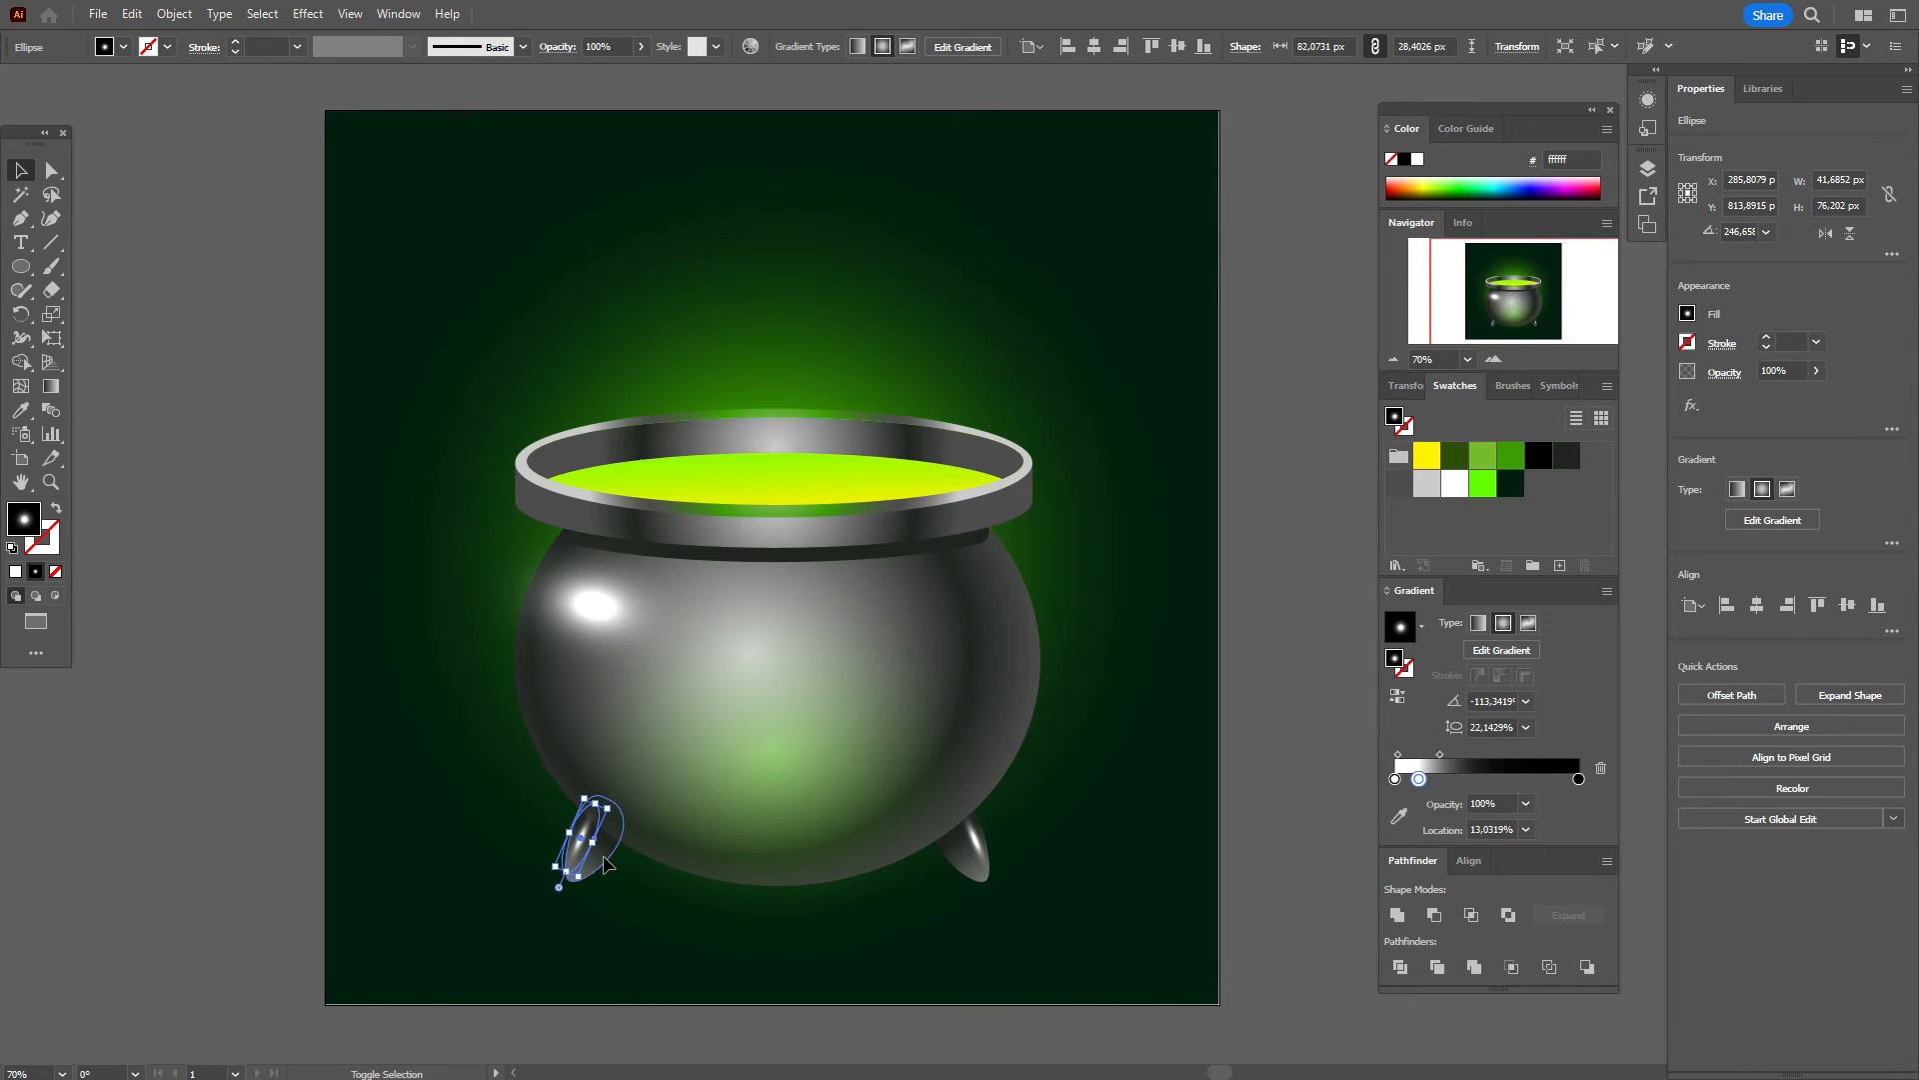
# Step: Return the background rectangle to the bottom of the stack and check the result
pyautogui.keyDown('shift'); pyautogui.click(1101, 806); pyautogui.keyUp('shift')
pyautogui.rightClick(1145, 770)
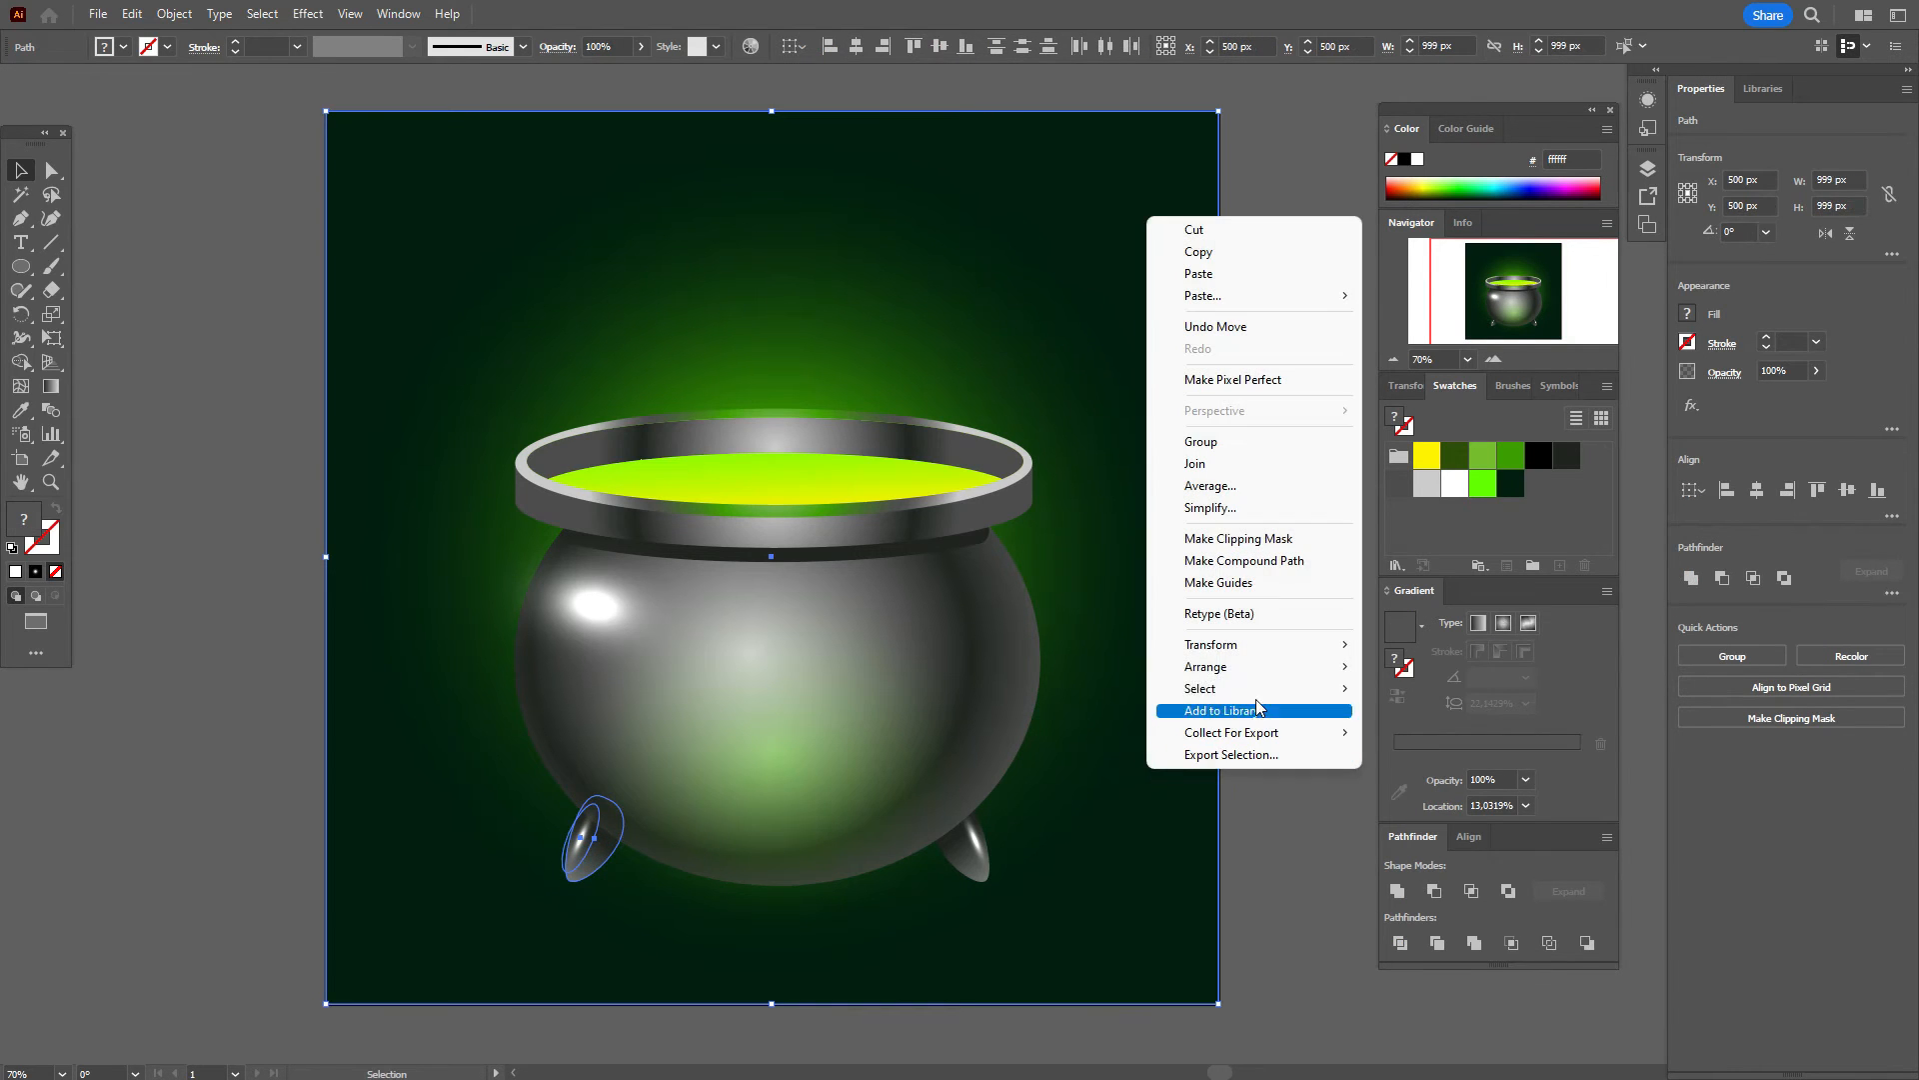
pyautogui.moveTo(1265, 667)
pyautogui.click(1393, 733)
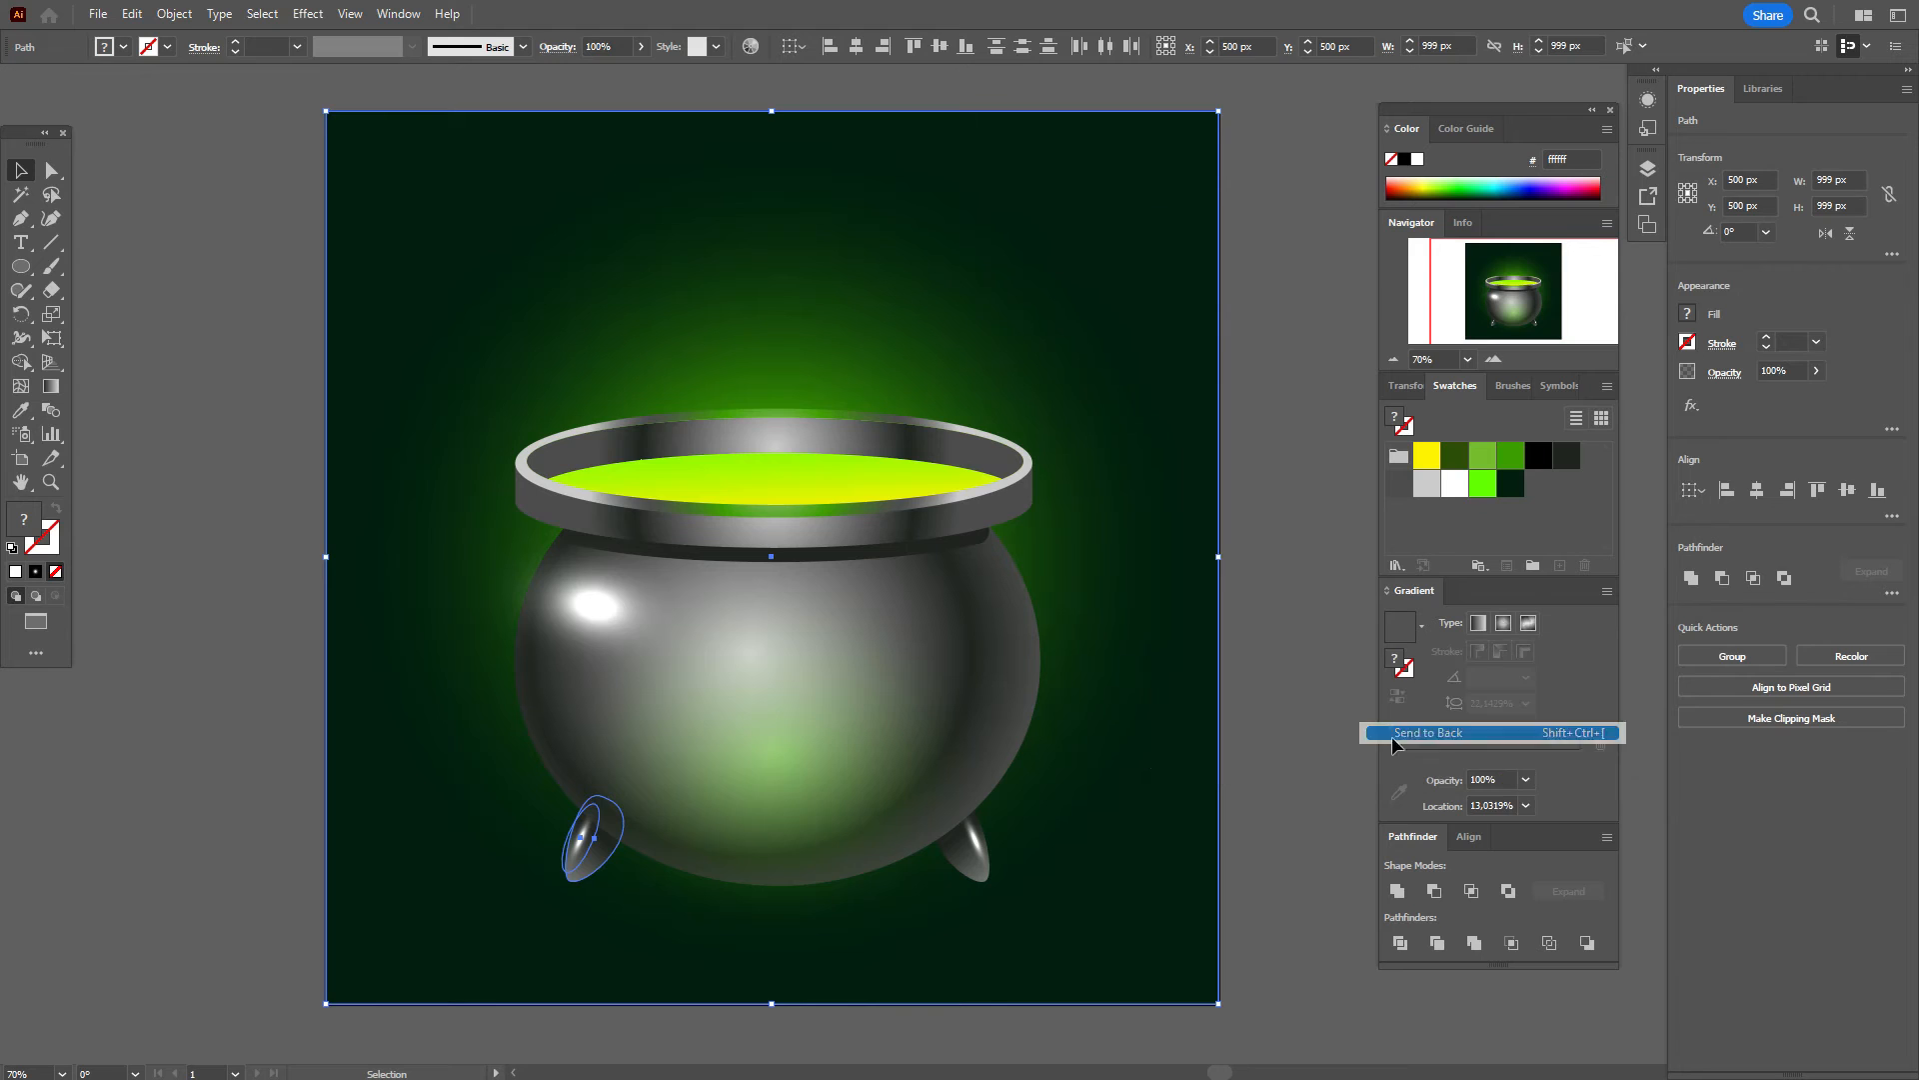
pyautogui.click(1284, 777)
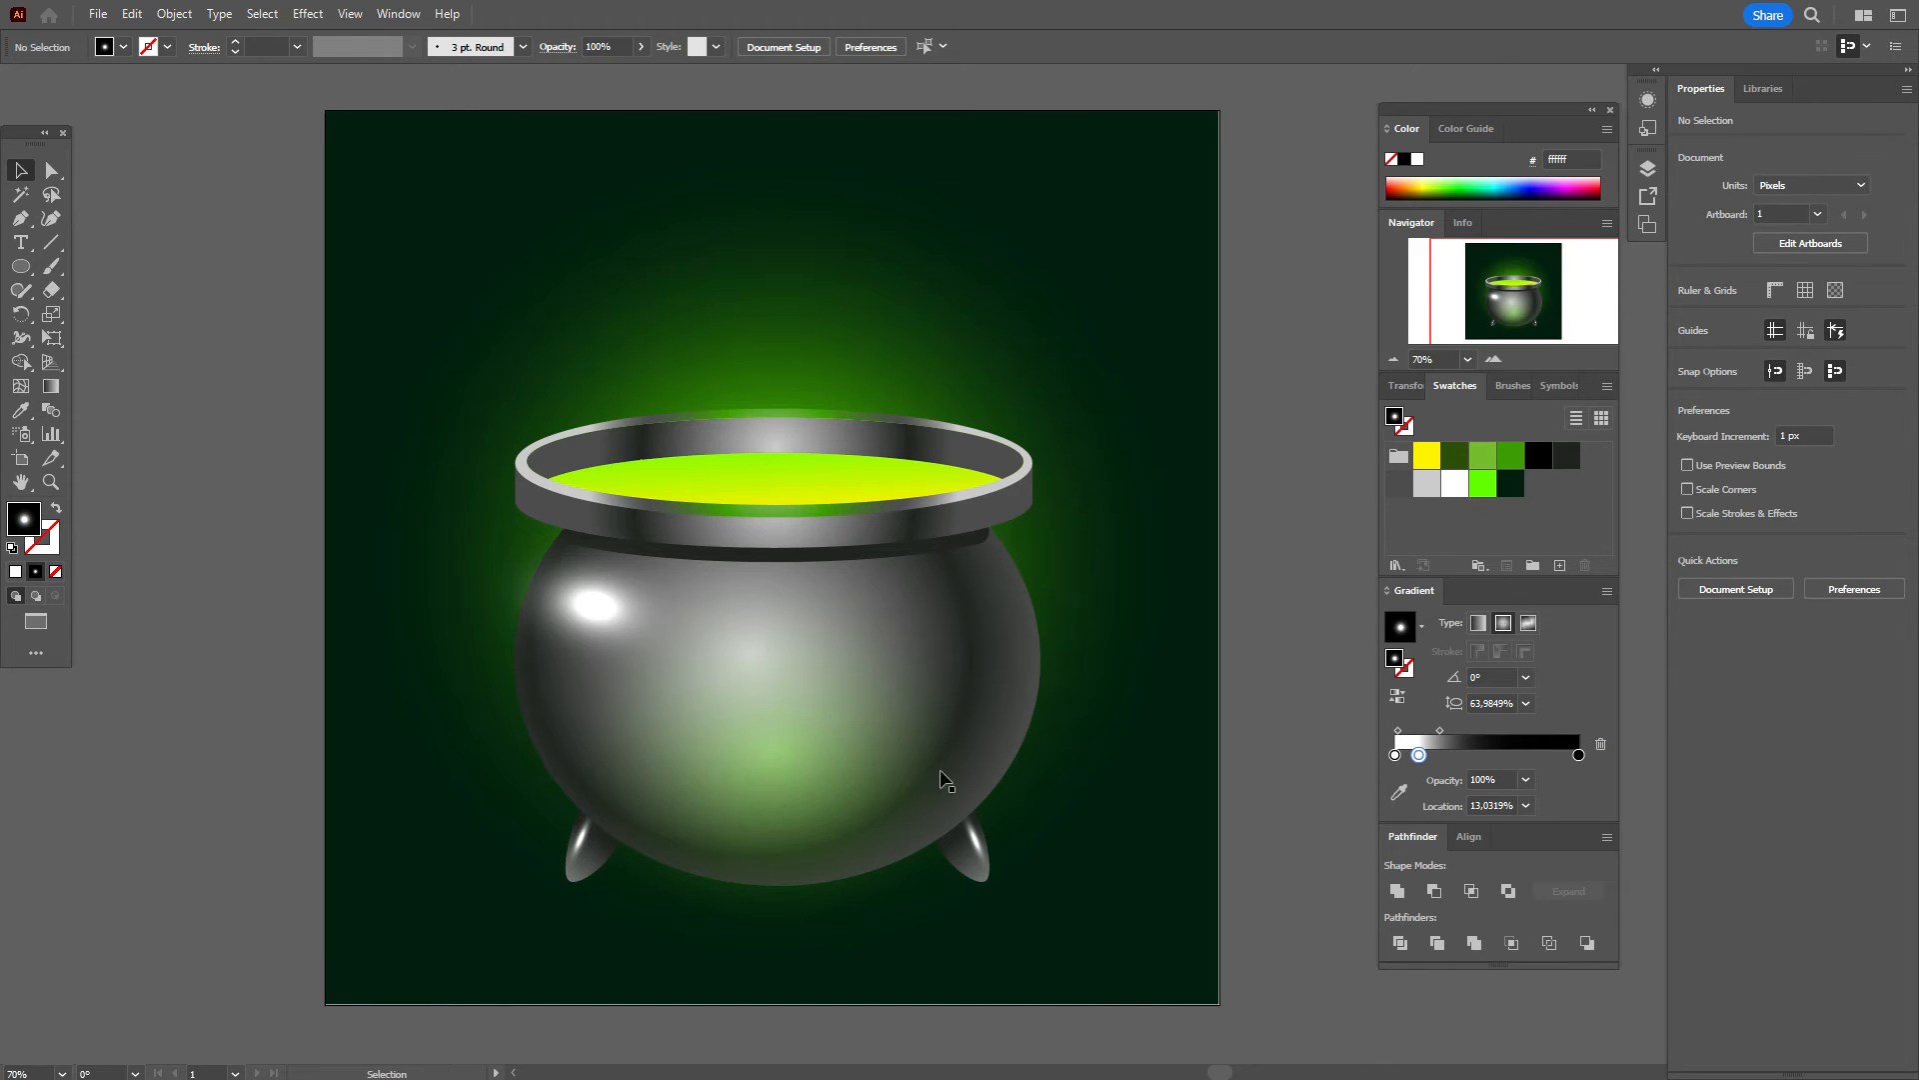
pyautogui.click(806, 783)
# Step: Paste a copy of the glow ellipse, set it to Color Dodge, and move it onto the right leg
pyautogui.hotkey('ctrl', 'c')
pyautogui.hotkey('ctrl', 'v')
pyautogui.moveTo(1028, 584); pyautogui.dragTo(1267, 712)
pyautogui.click(1727, 374)
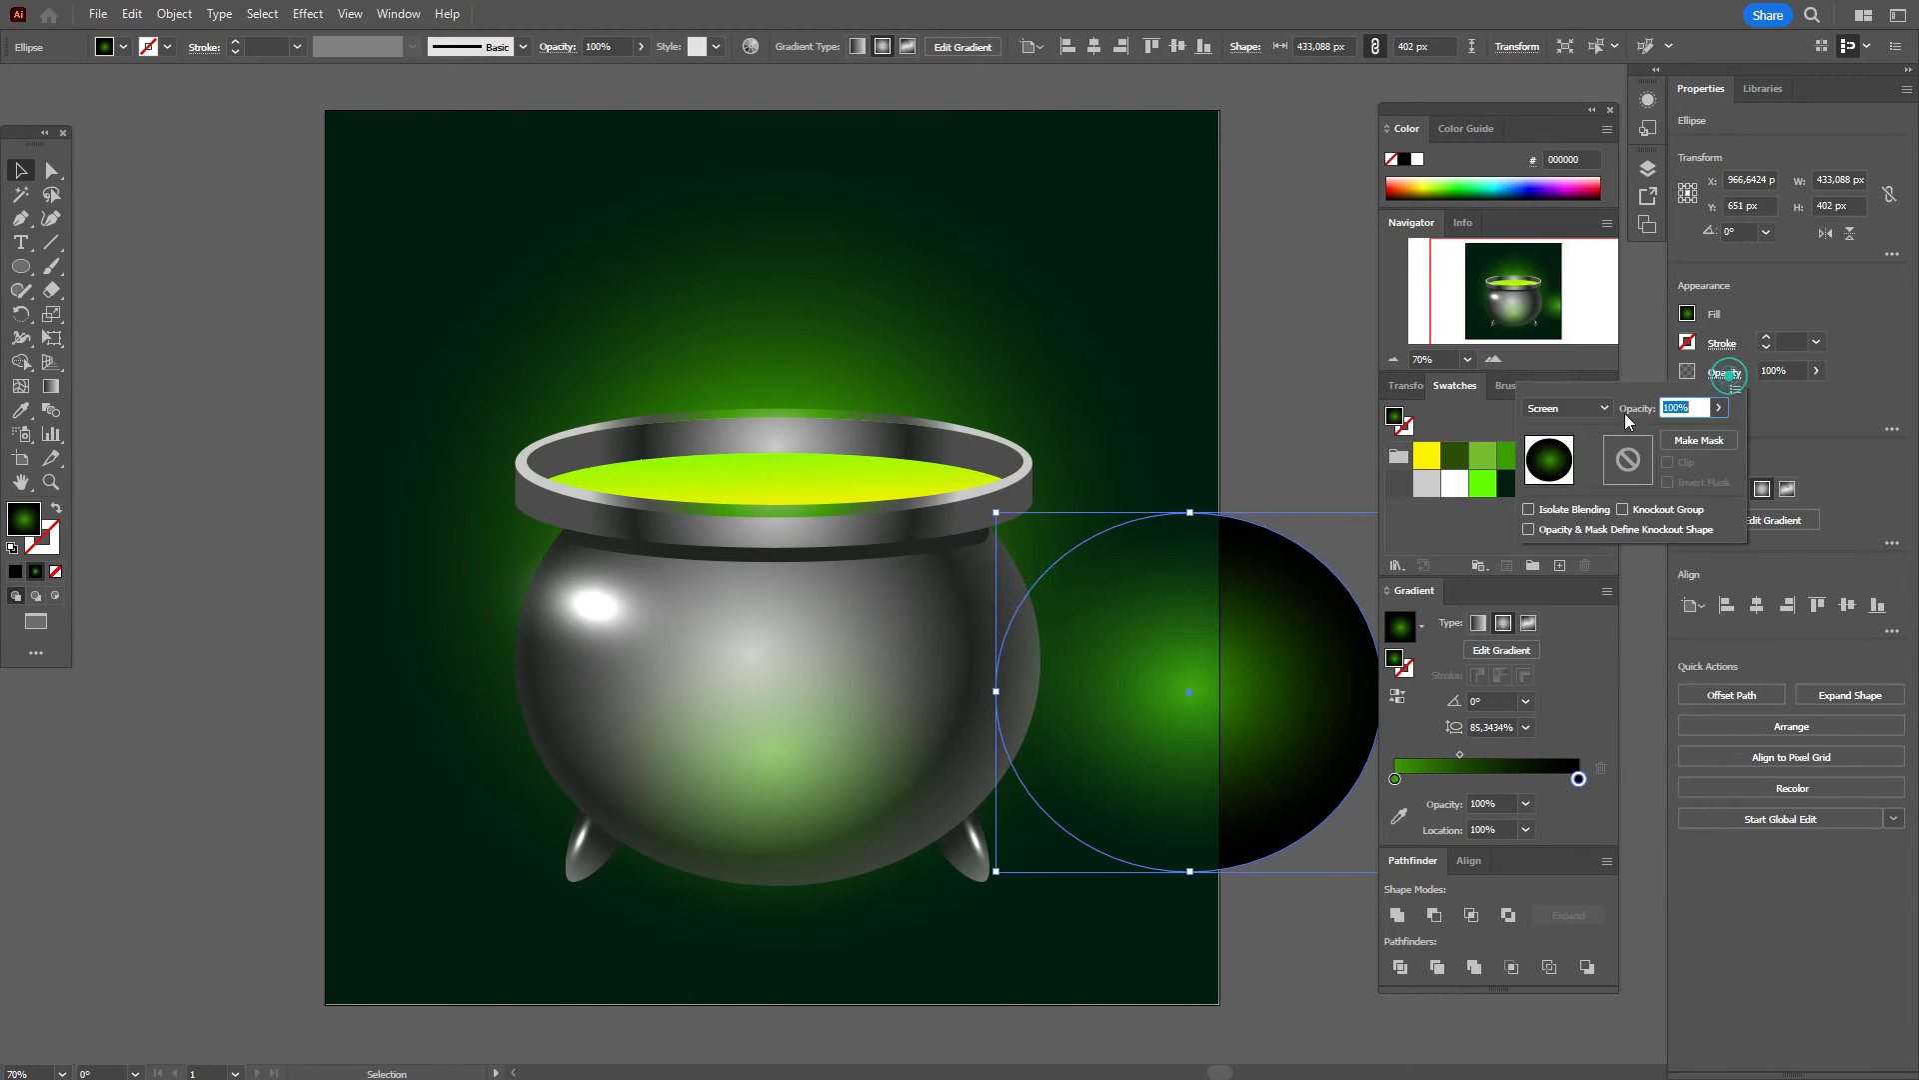
pyautogui.click(1570, 409)
pyautogui.click(1575, 572)
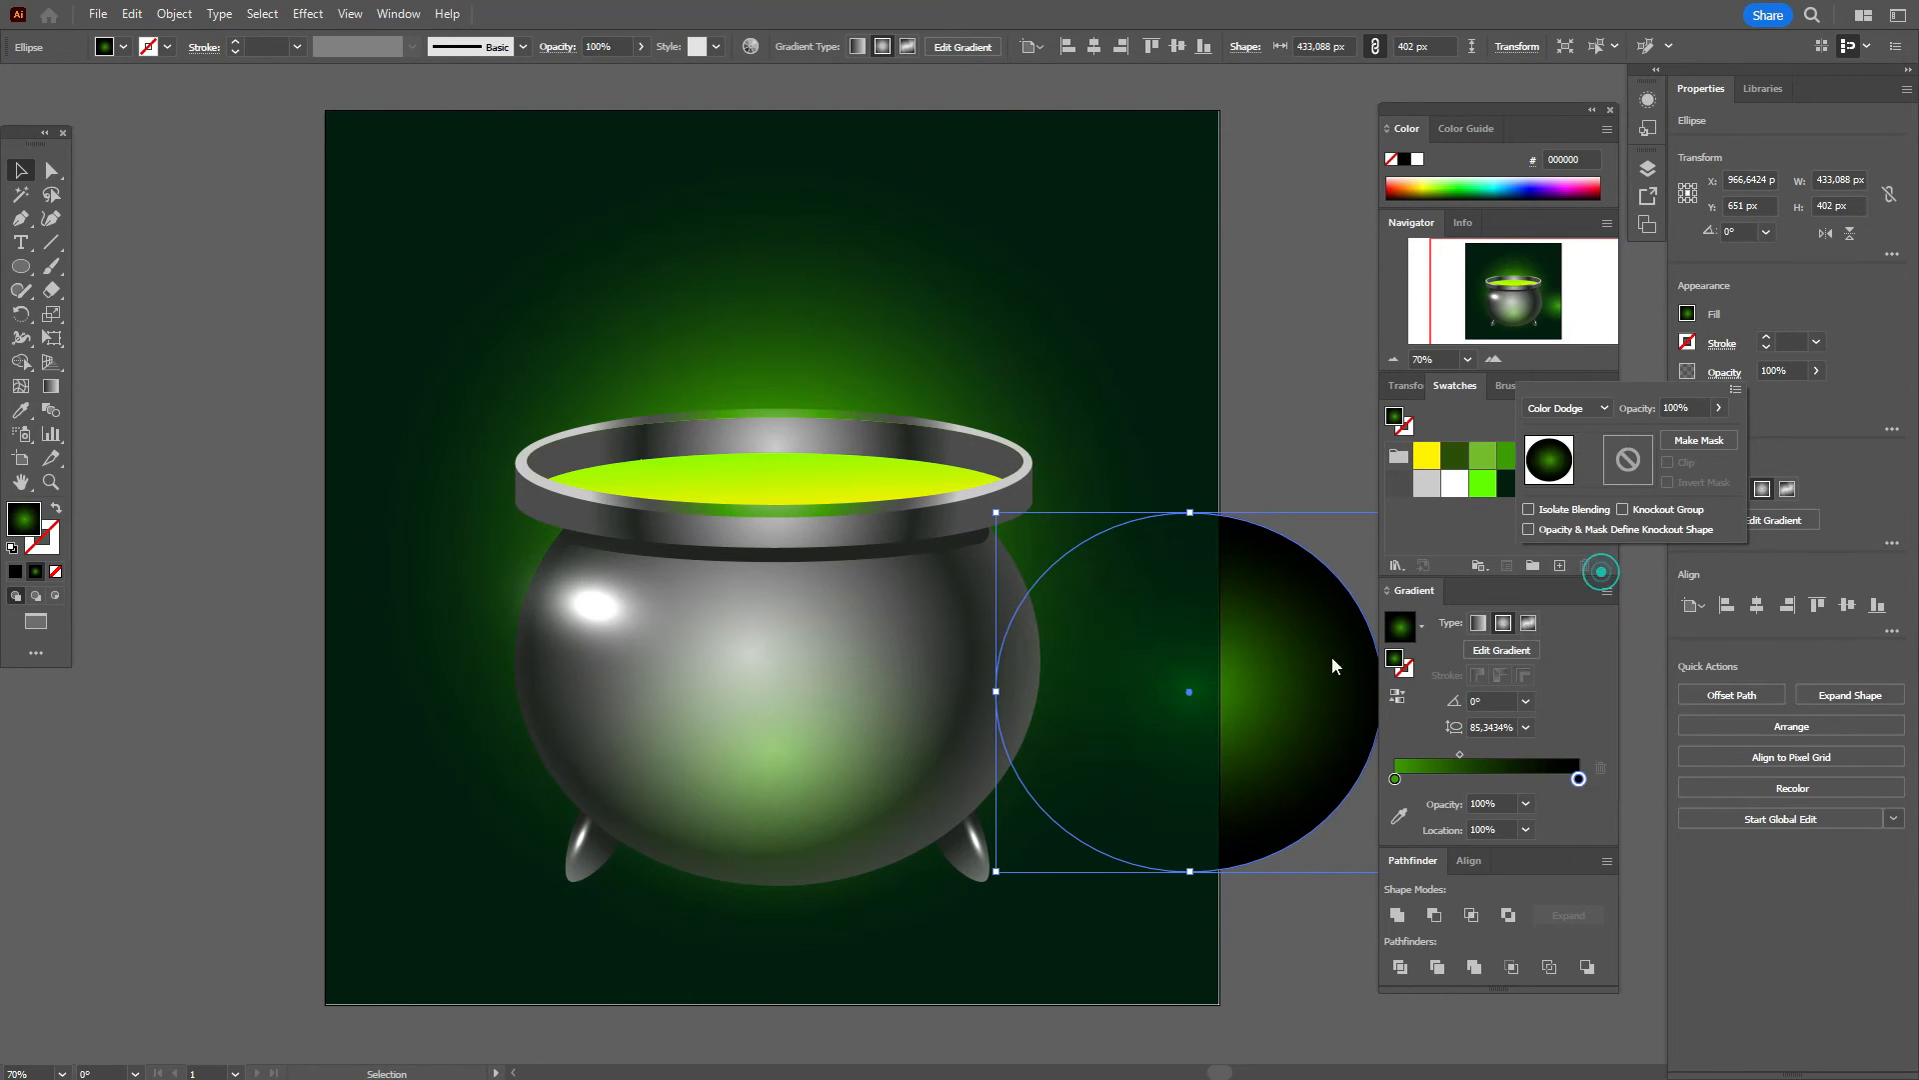
pyautogui.moveTo(1260, 705); pyautogui.dragTo(1124, 591)
# Step: Flatten the glow ellipse at the cauldron base and enlarge it slightly upward
pyautogui.moveTo(952, 382); pyautogui.dragTo(965, 650)
pyautogui.moveTo(985, 717); pyautogui.dragTo(985, 744)
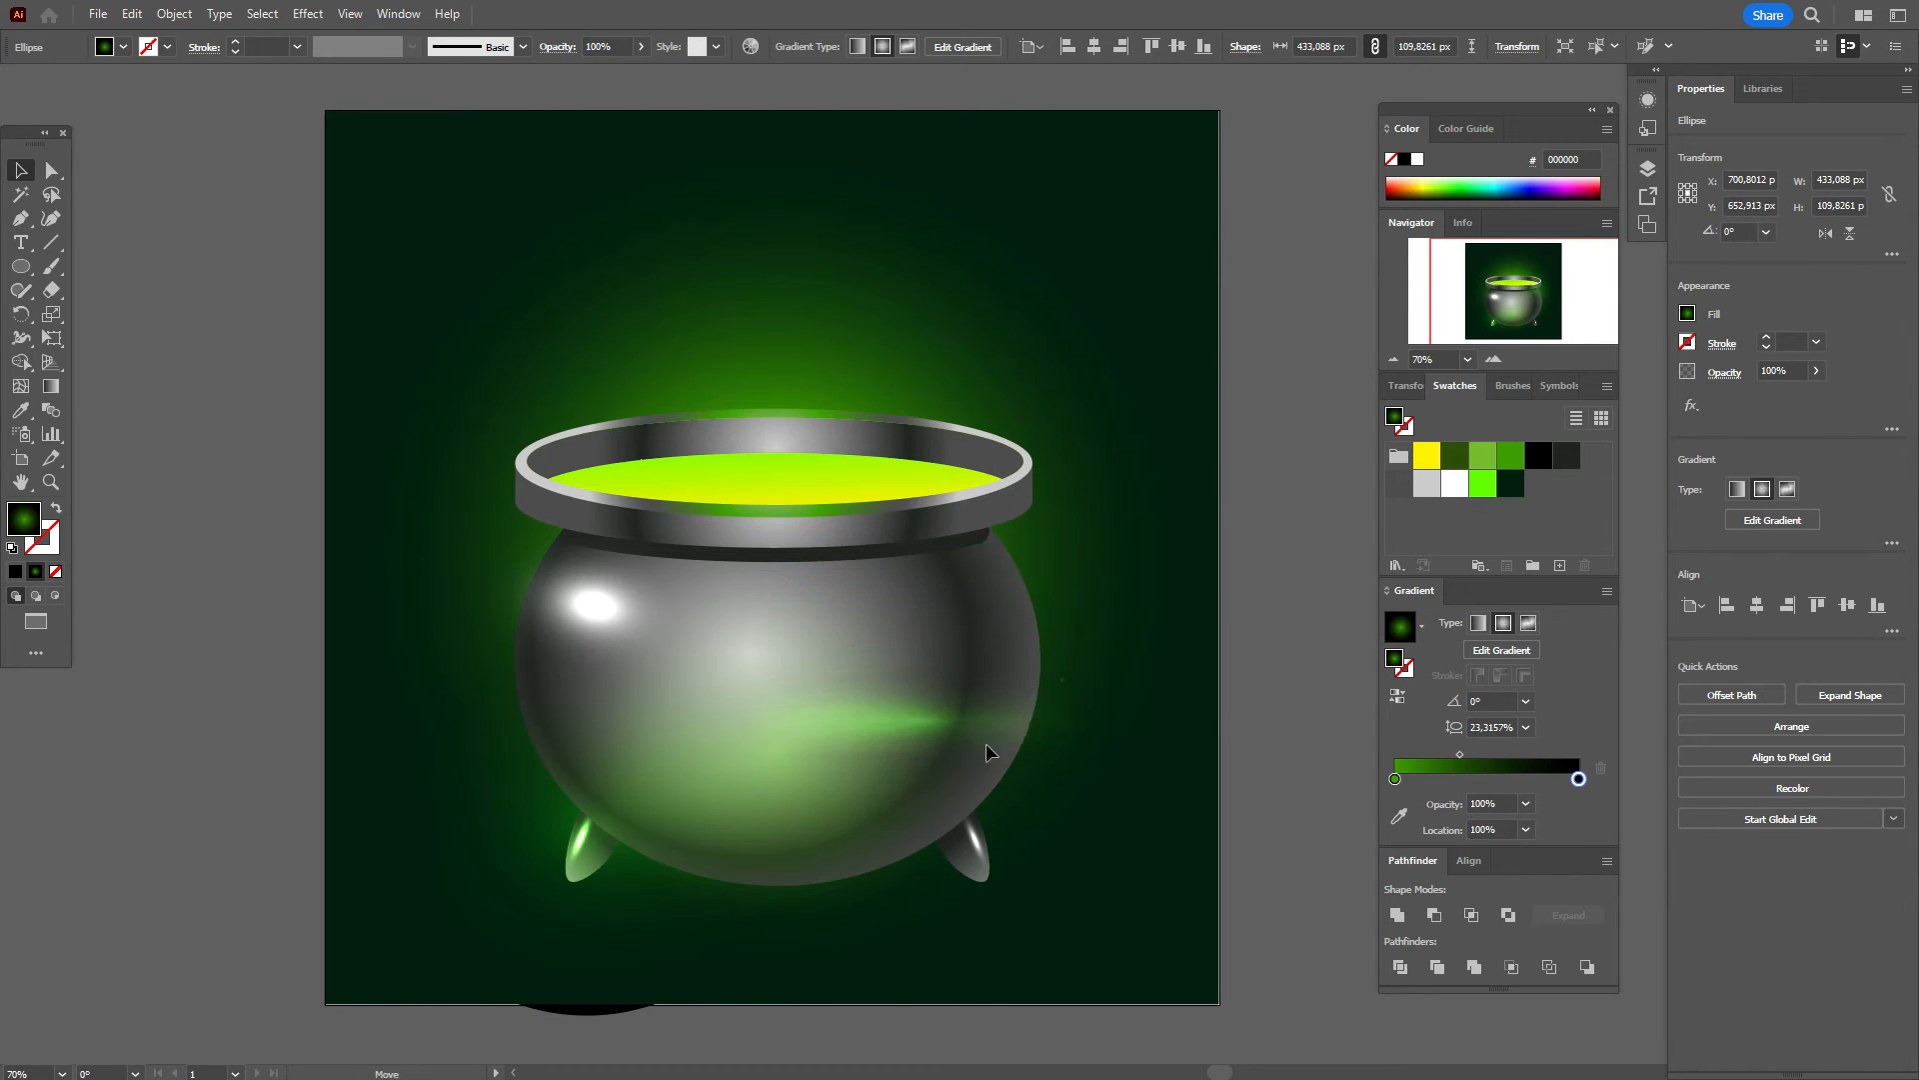
pyautogui.click(893, 879)
pyautogui.press('v')
pyautogui.moveTo(777, 838)
pyautogui.mouseDown()
pyautogui.moveTo(780, 806)
pyautogui.moveTo(786, 851)
pyautogui.mouseUp()
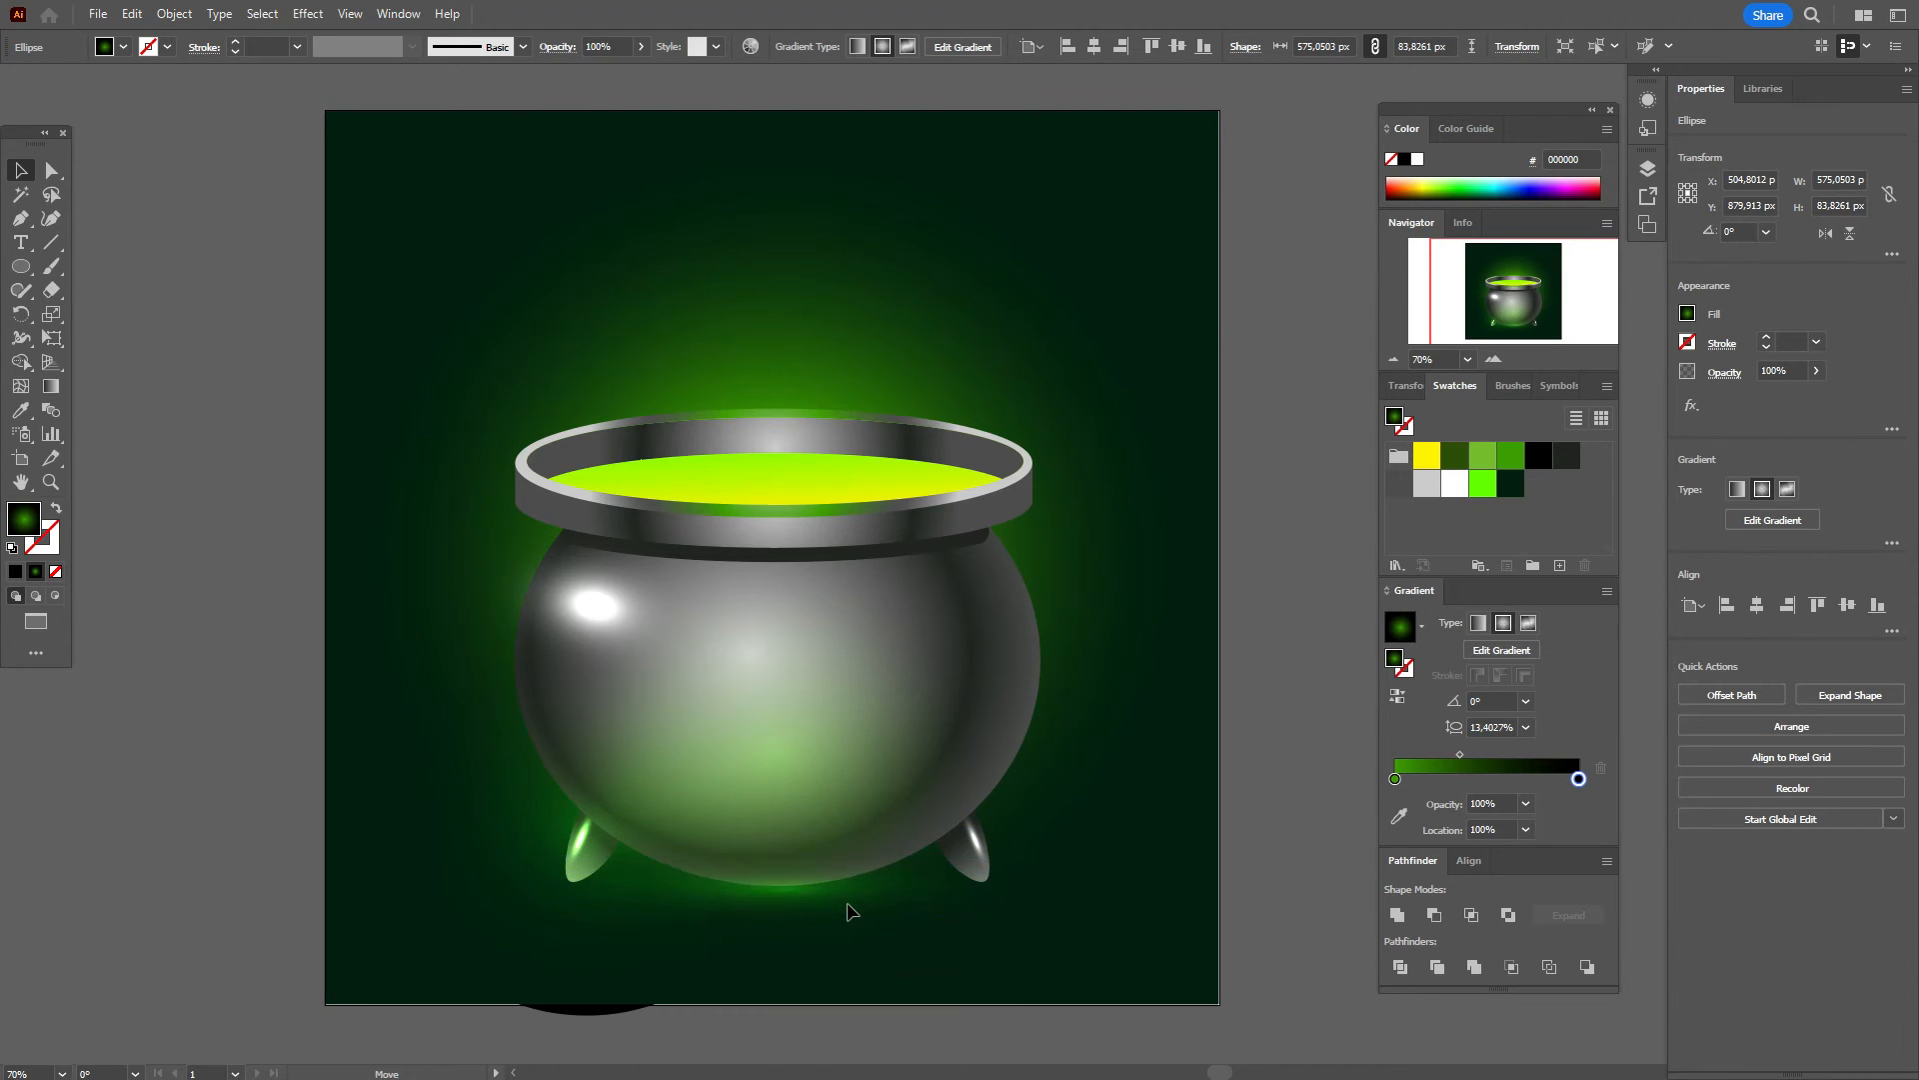
pyautogui.moveTo(844, 904); pyautogui.dragTo(848, 902)
# Step: Paste a copy of the base glow and shrink it into a thin glow under the base
pyautogui.hotkey('ctrl', 'c')
pyautogui.hotkey('ctrl', 'v')
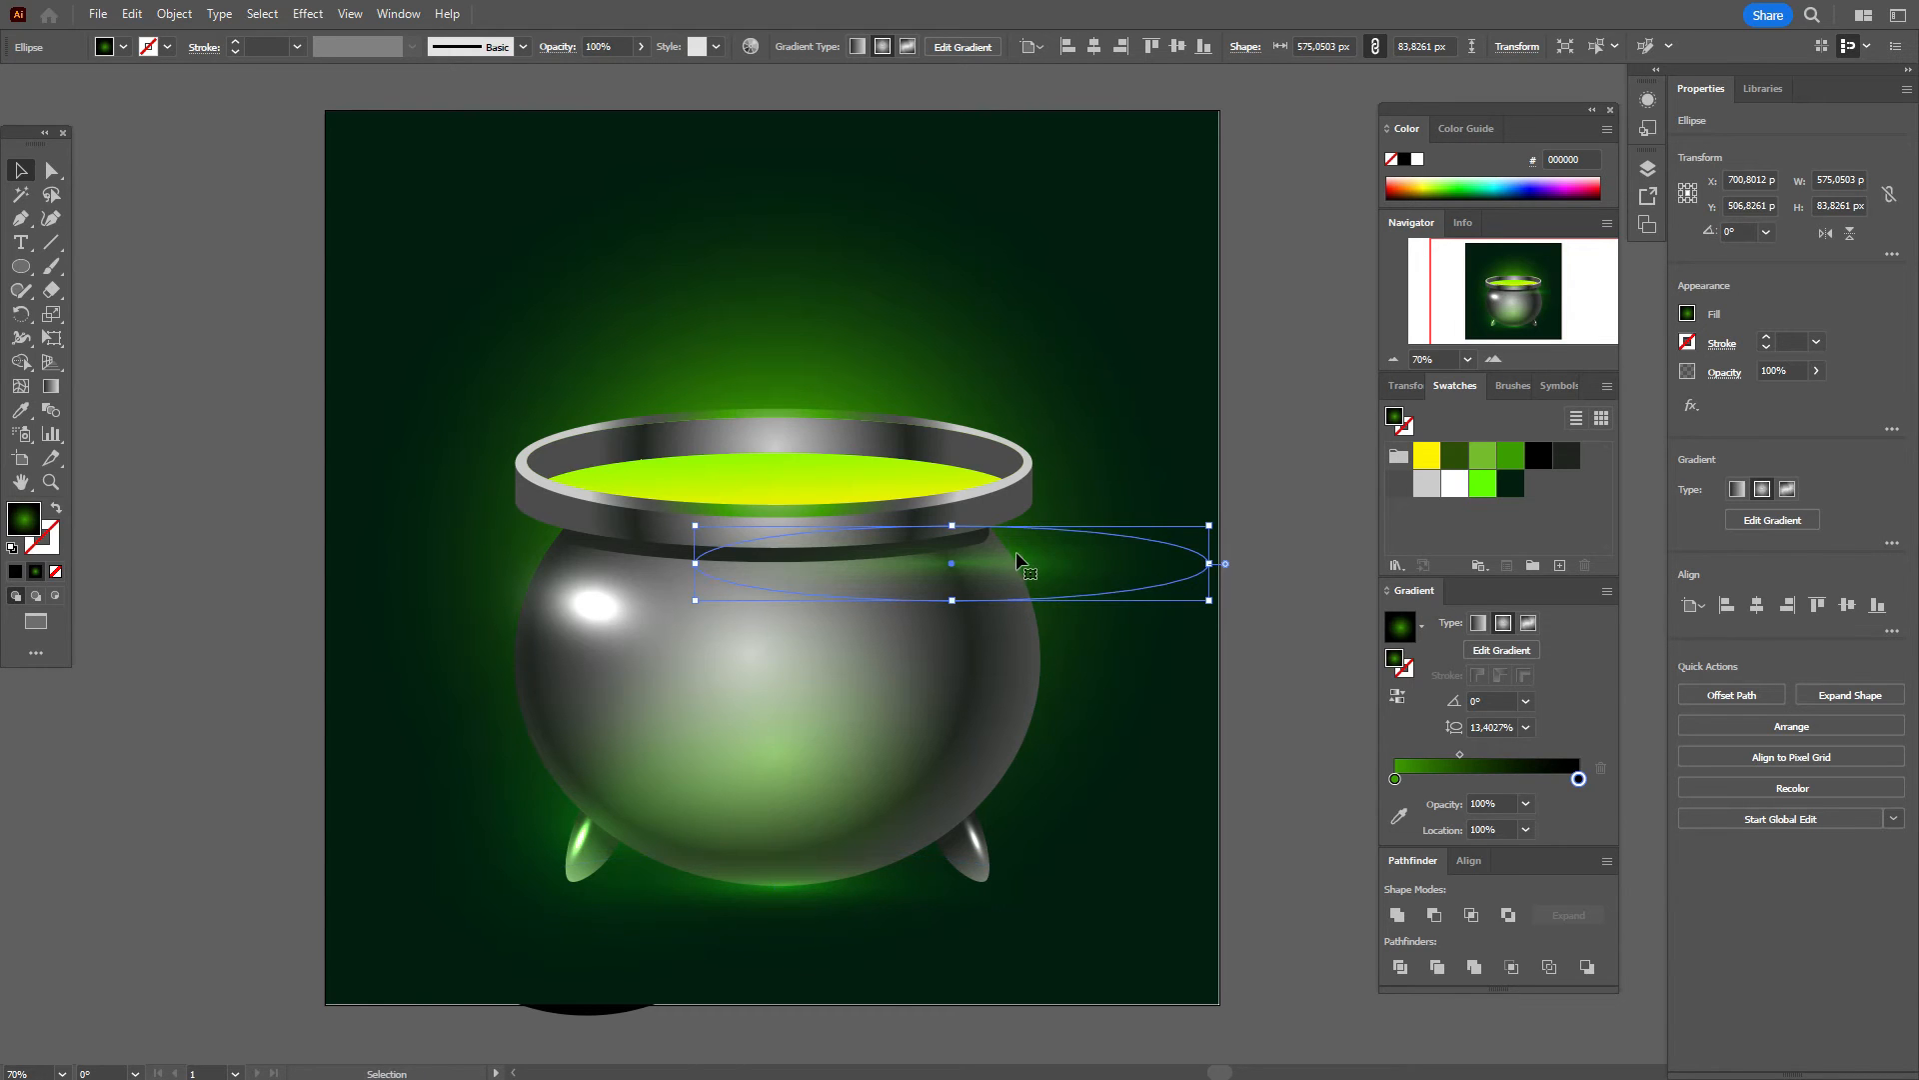
pyautogui.moveTo(952, 525); pyautogui.dragTo(825, 896)
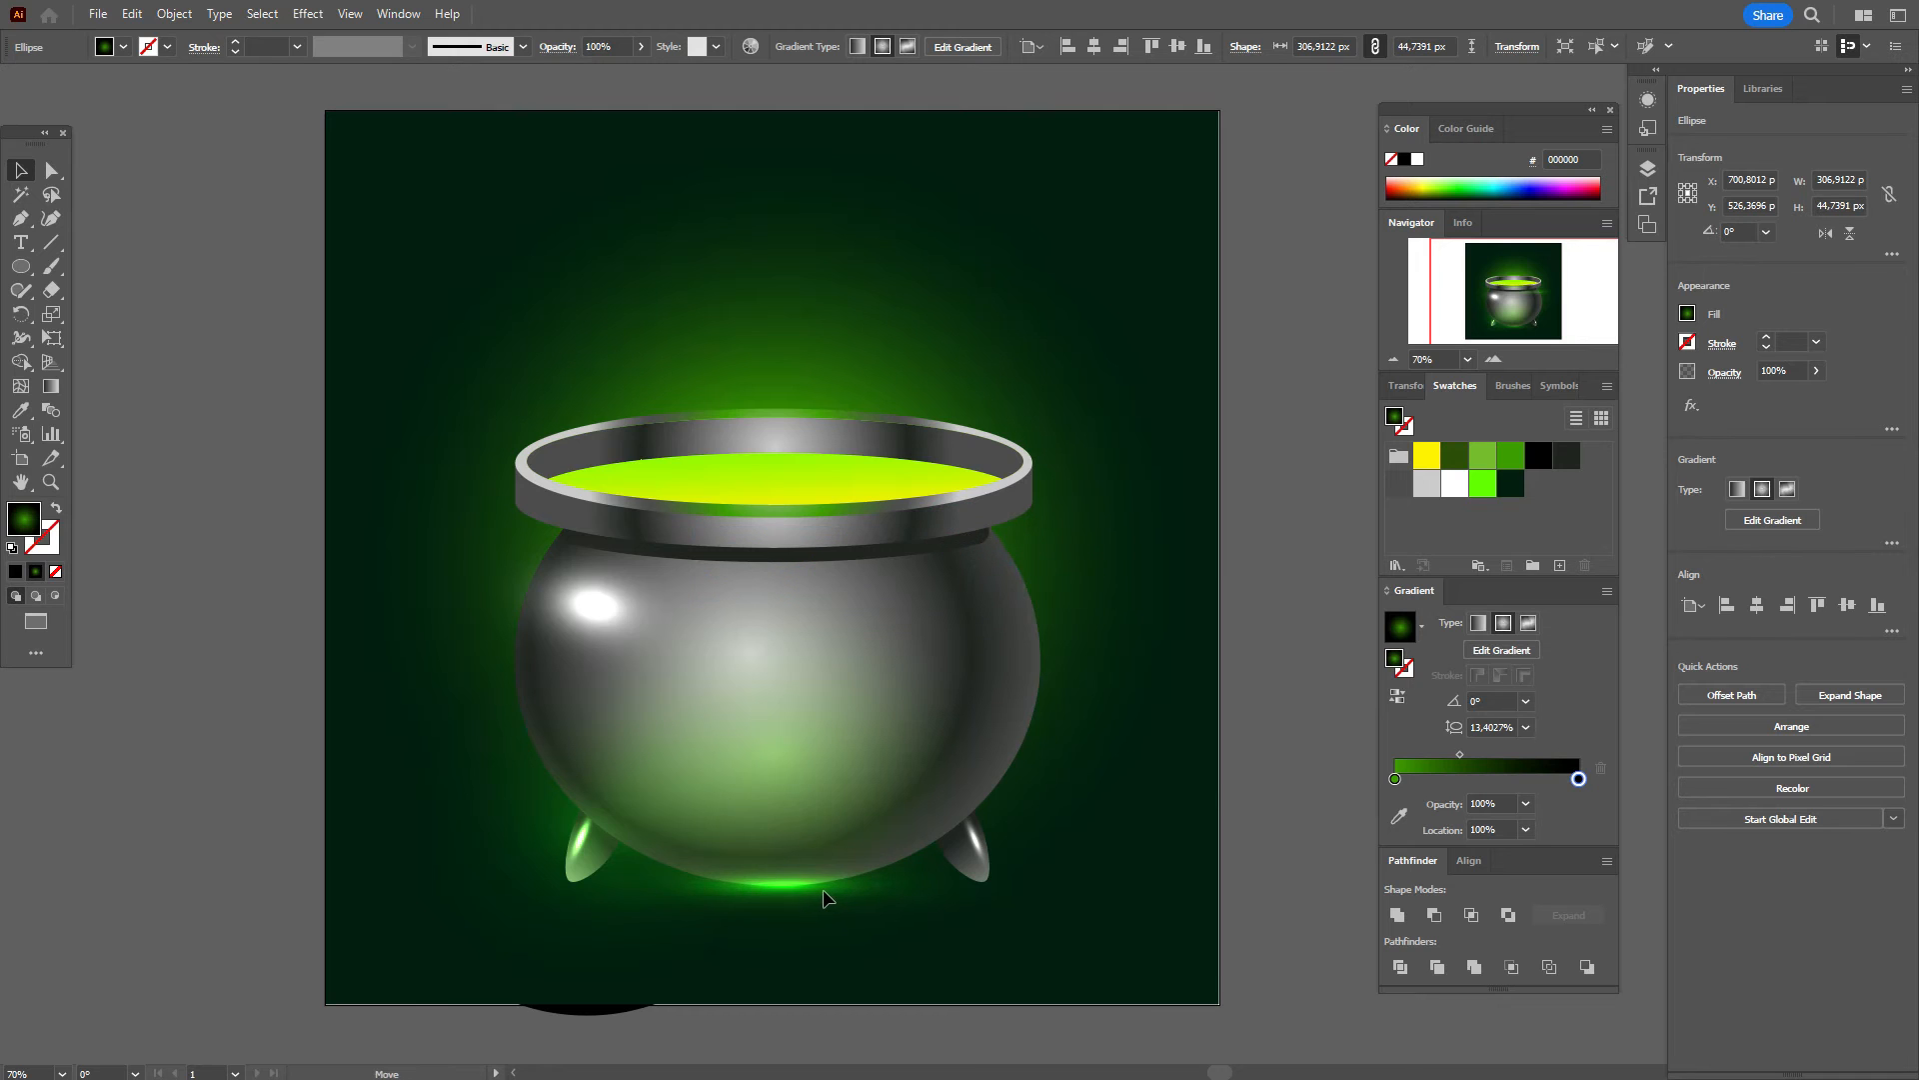
pyautogui.click(1256, 708)
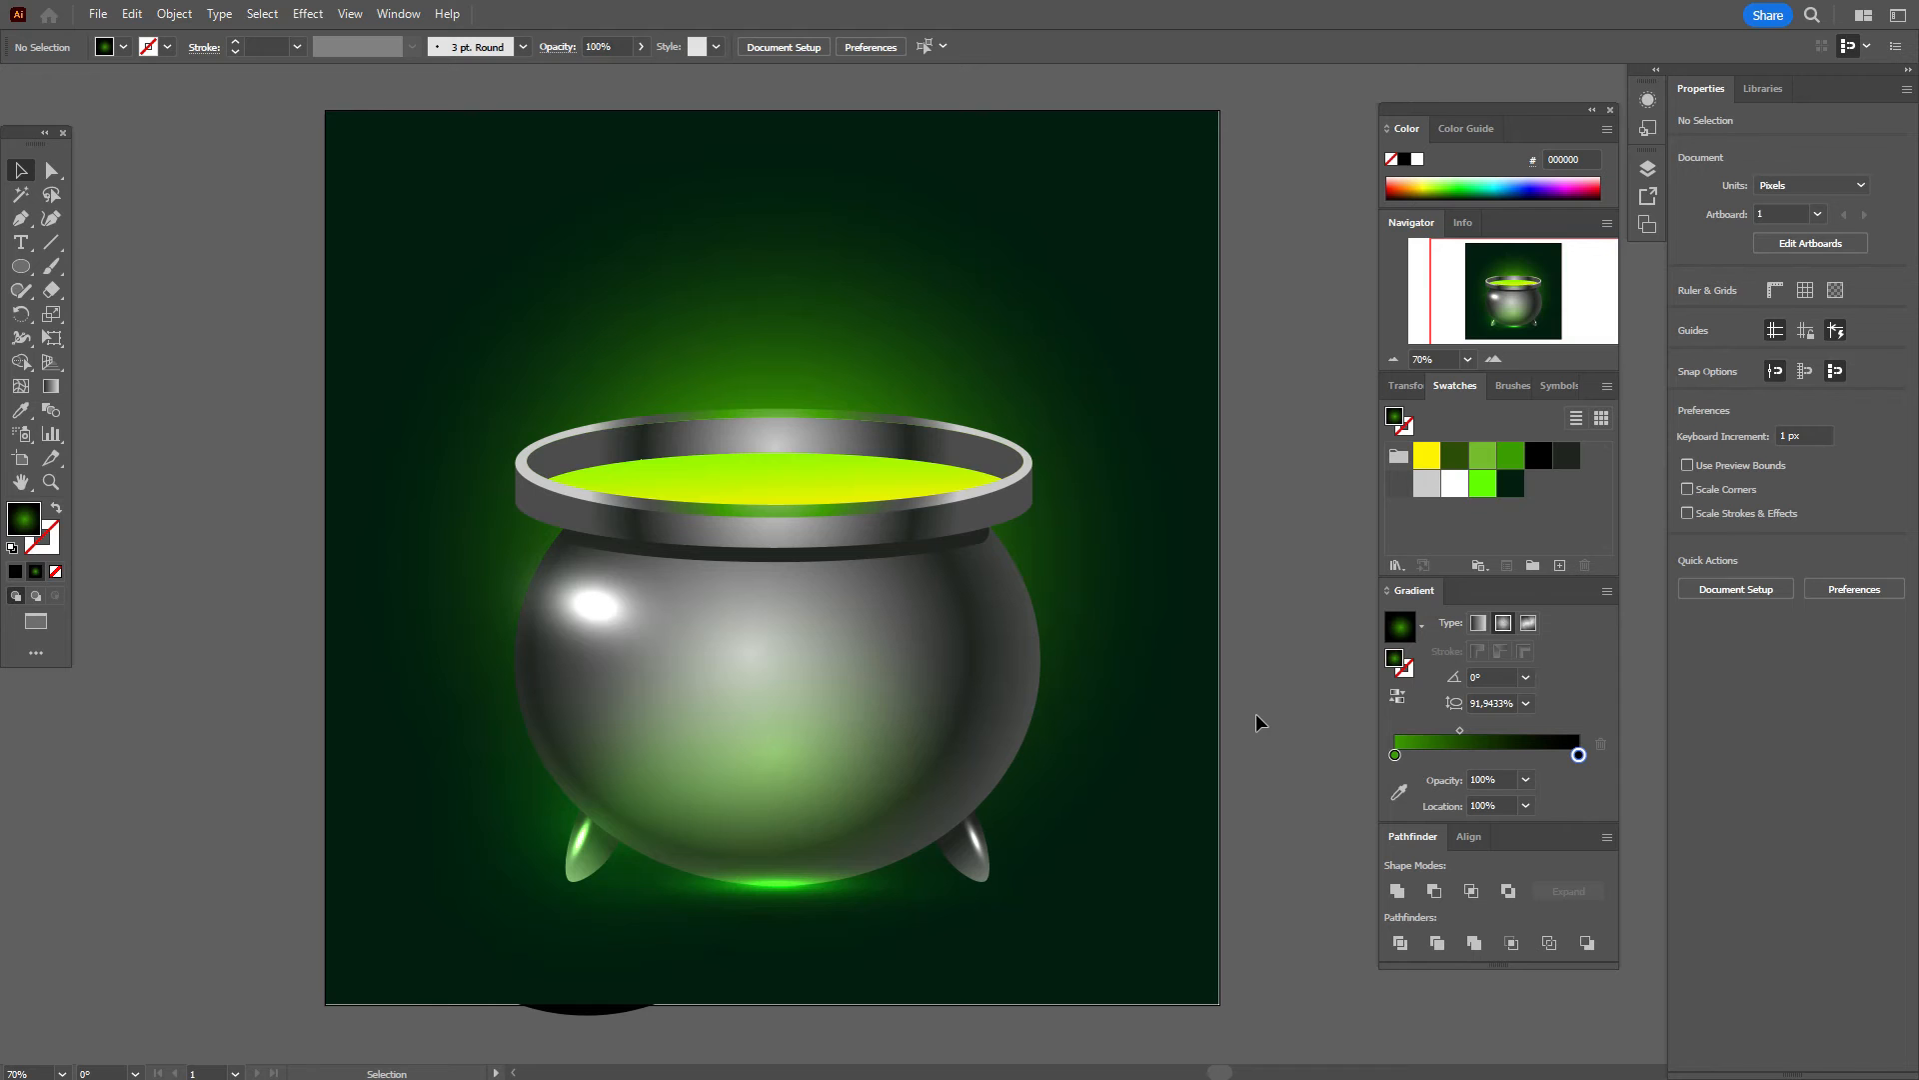
# Step: Shorten the soft body glow from the bottom and shift it slightly down
pyautogui.click(598, 1012)
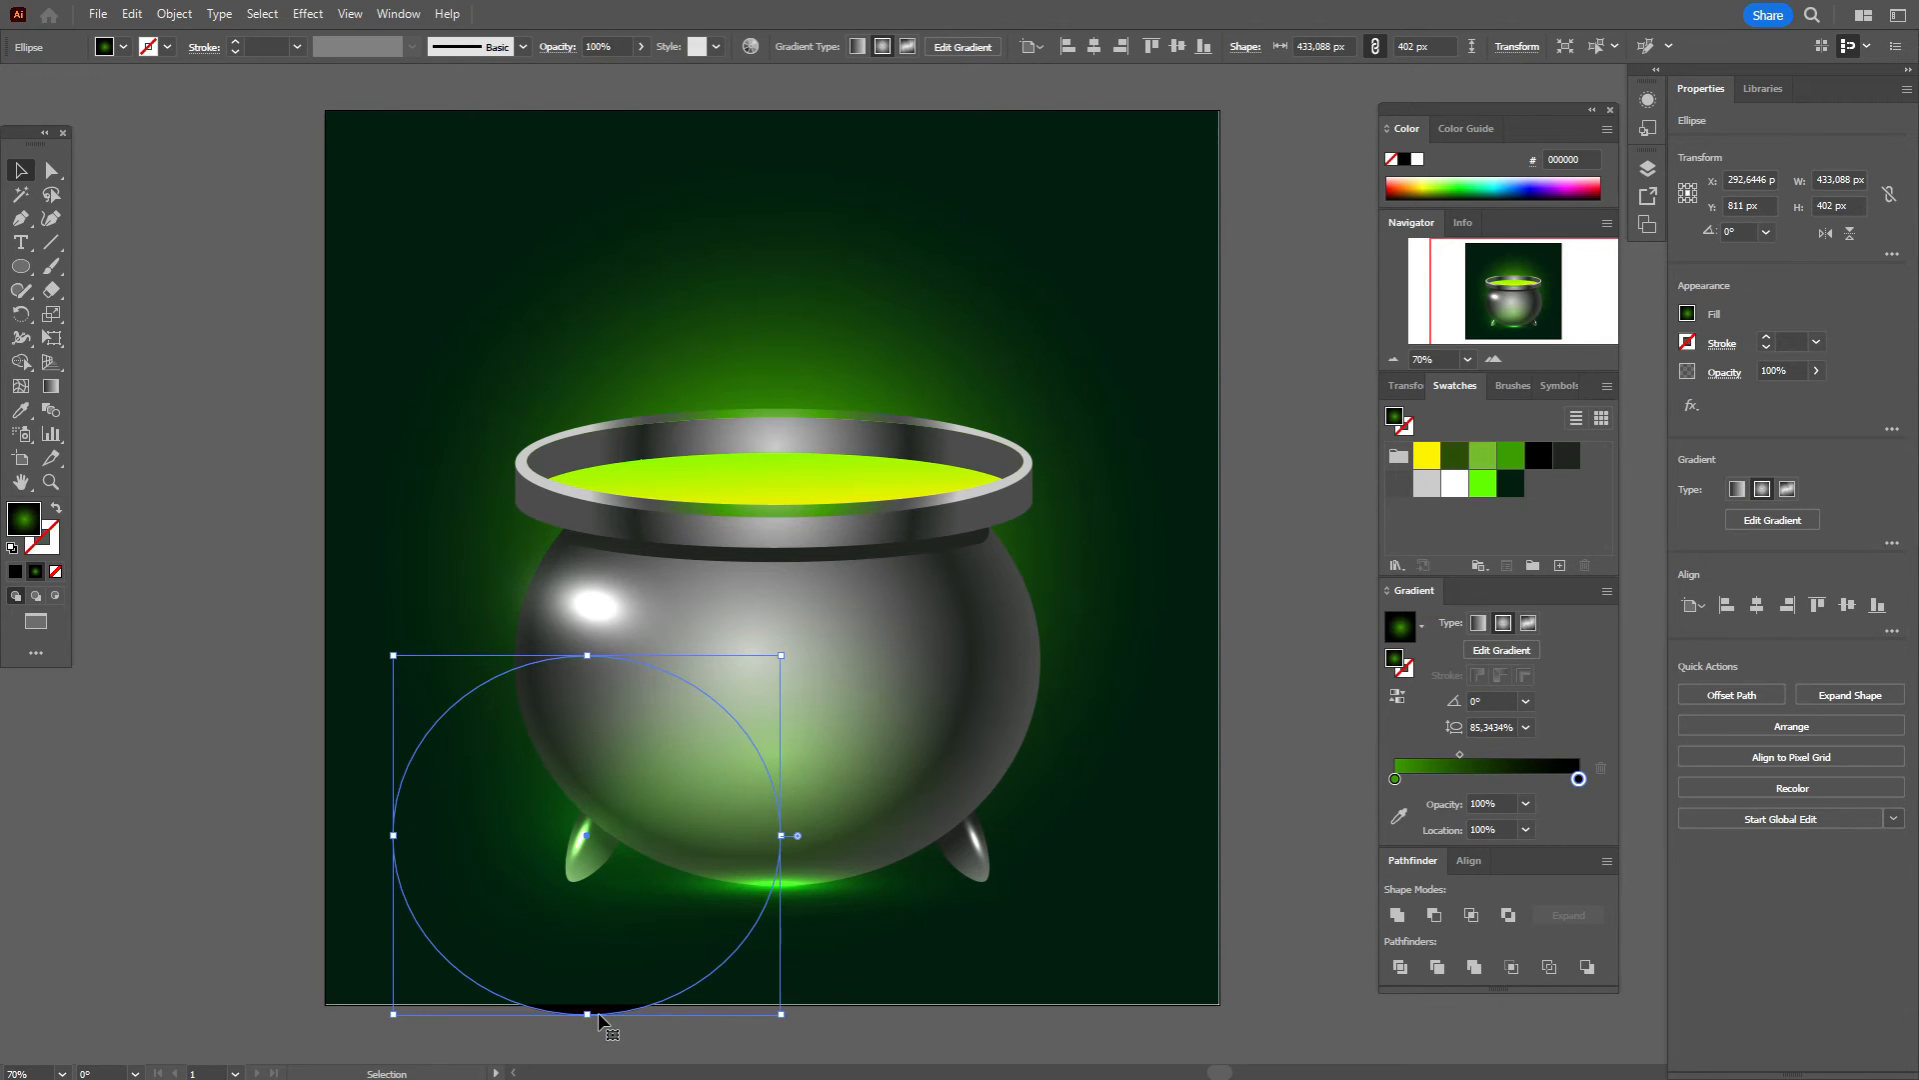
pyautogui.moveTo(585, 1016); pyautogui.dragTo(587, 953)
pyautogui.moveTo(587, 803); pyautogui.dragTo(968, 829)
pyautogui.click(1237, 765)
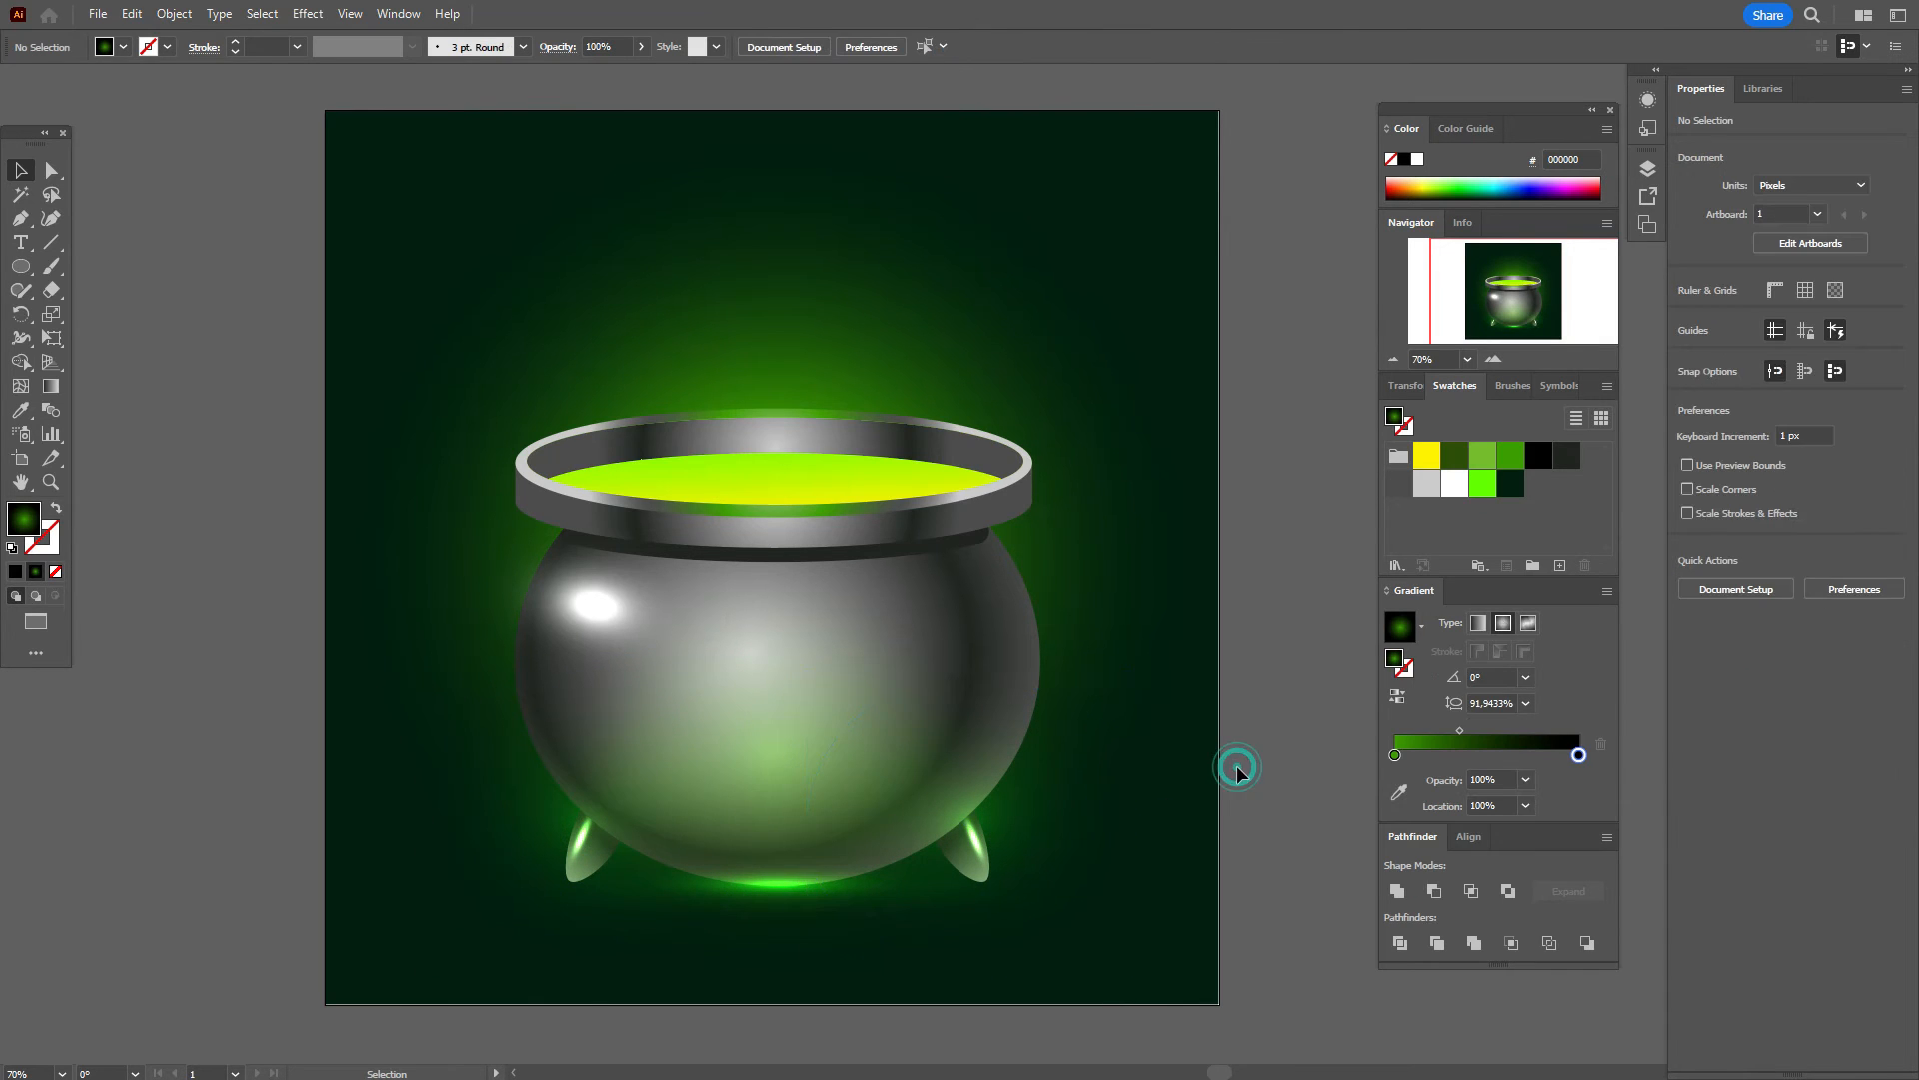
# Step: Add a green stop to the rim's inner ellipse gradient so the back wall glows green
pyautogui.click(1000, 487)
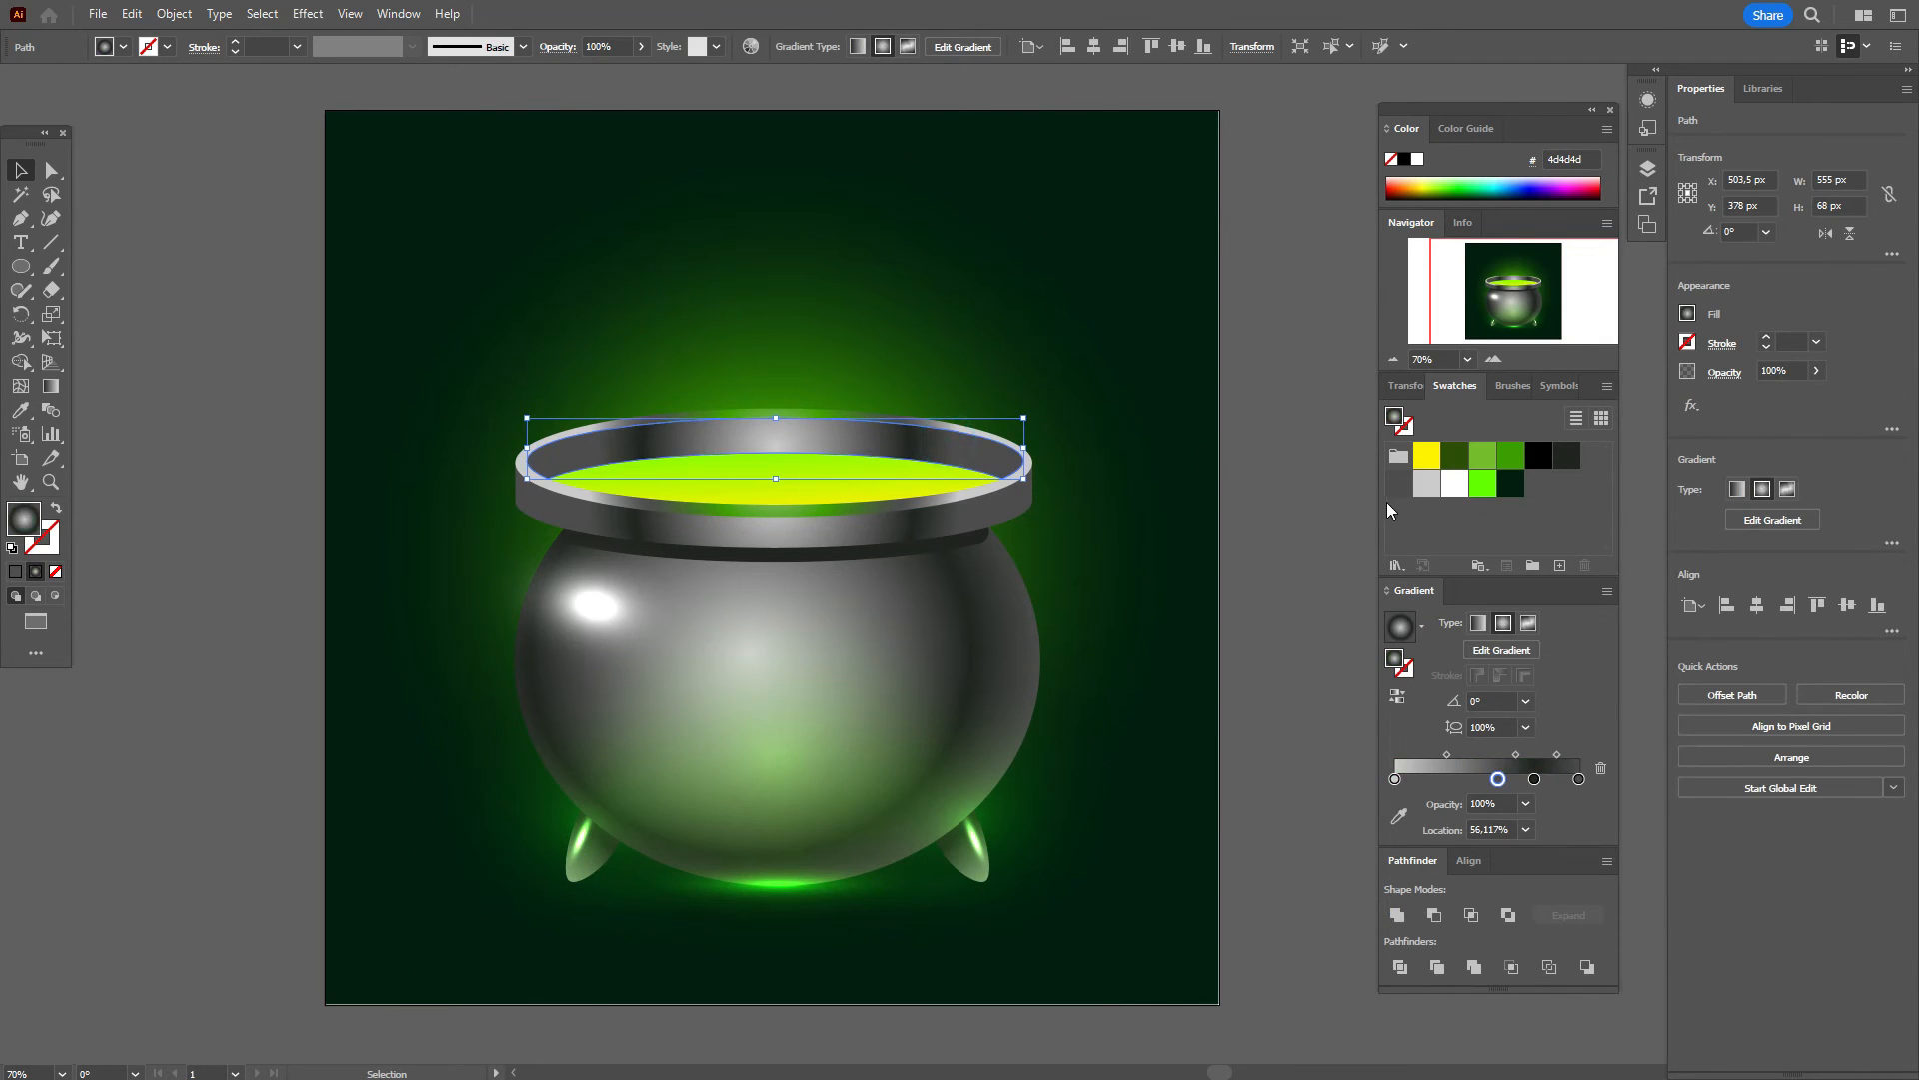
pyautogui.moveTo(1511, 455); pyautogui.dragTo(1498, 779)
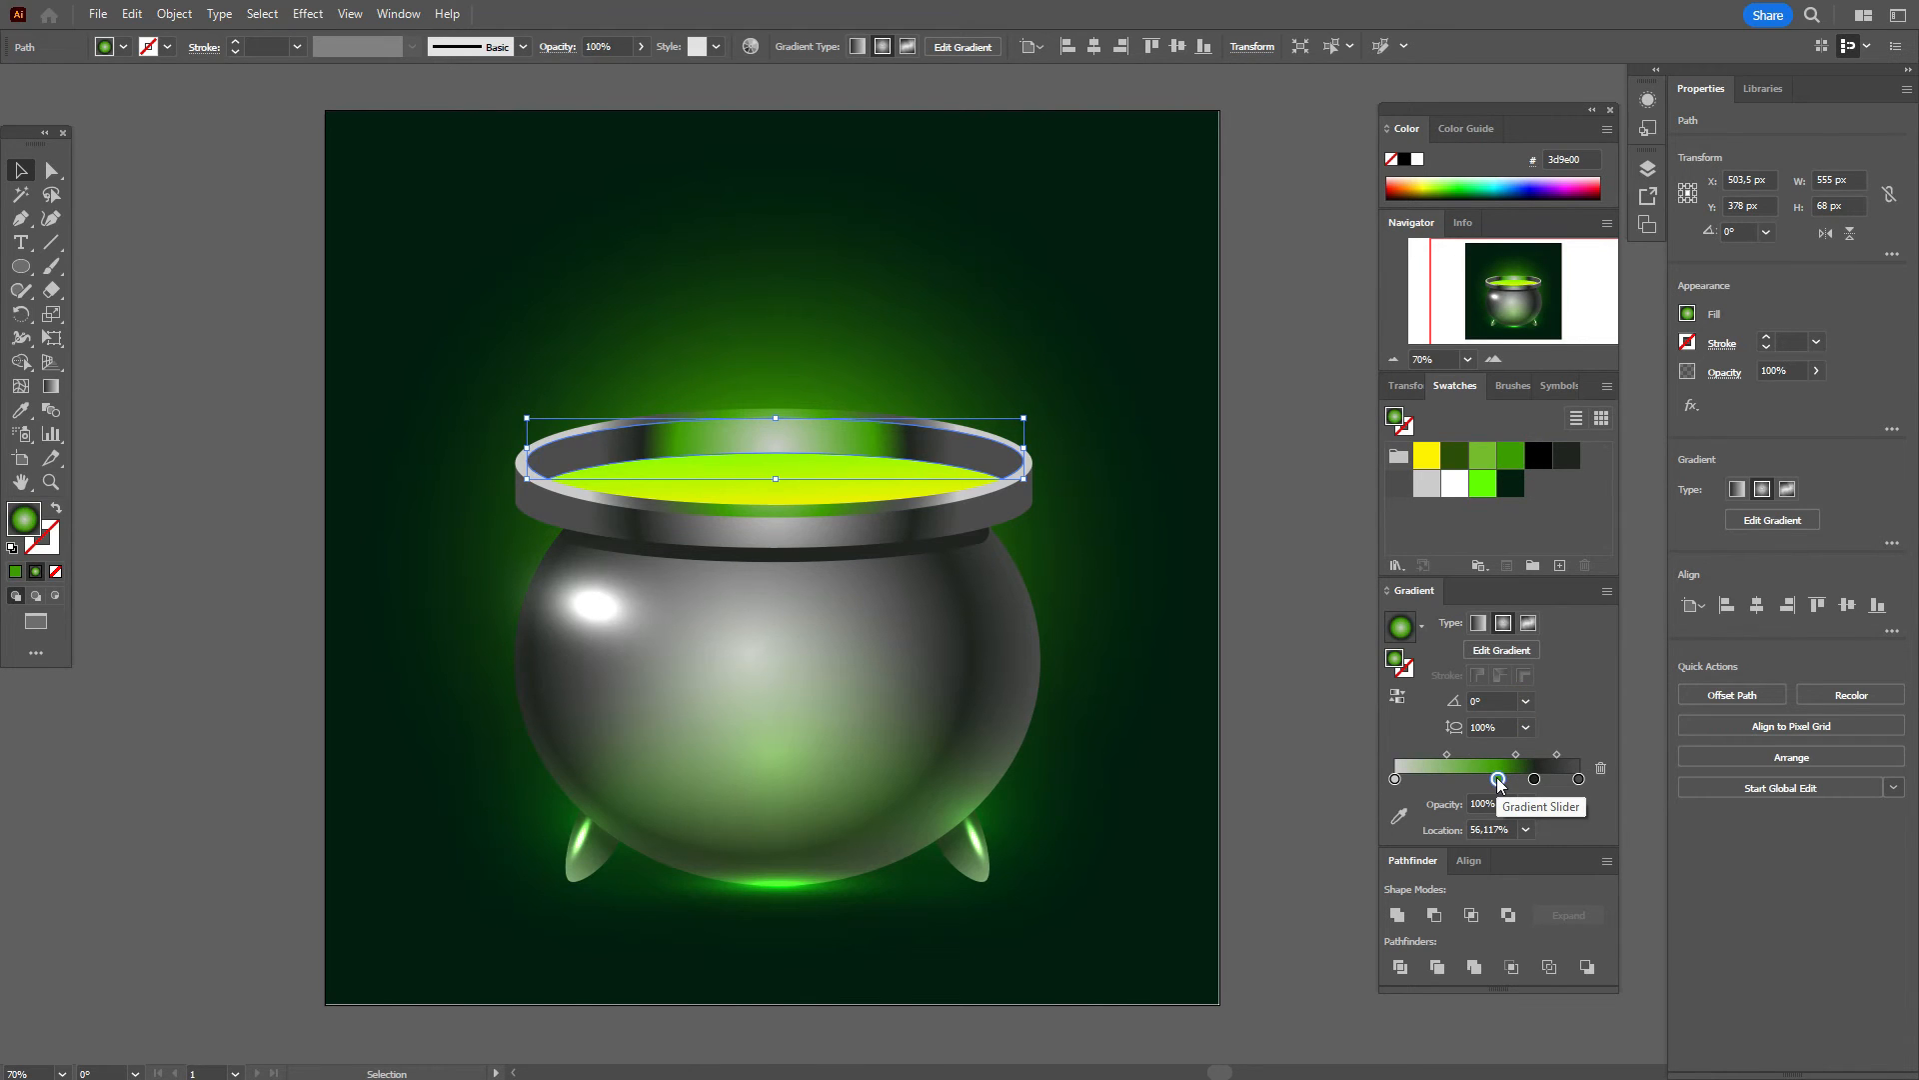
pyautogui.click(1263, 602)
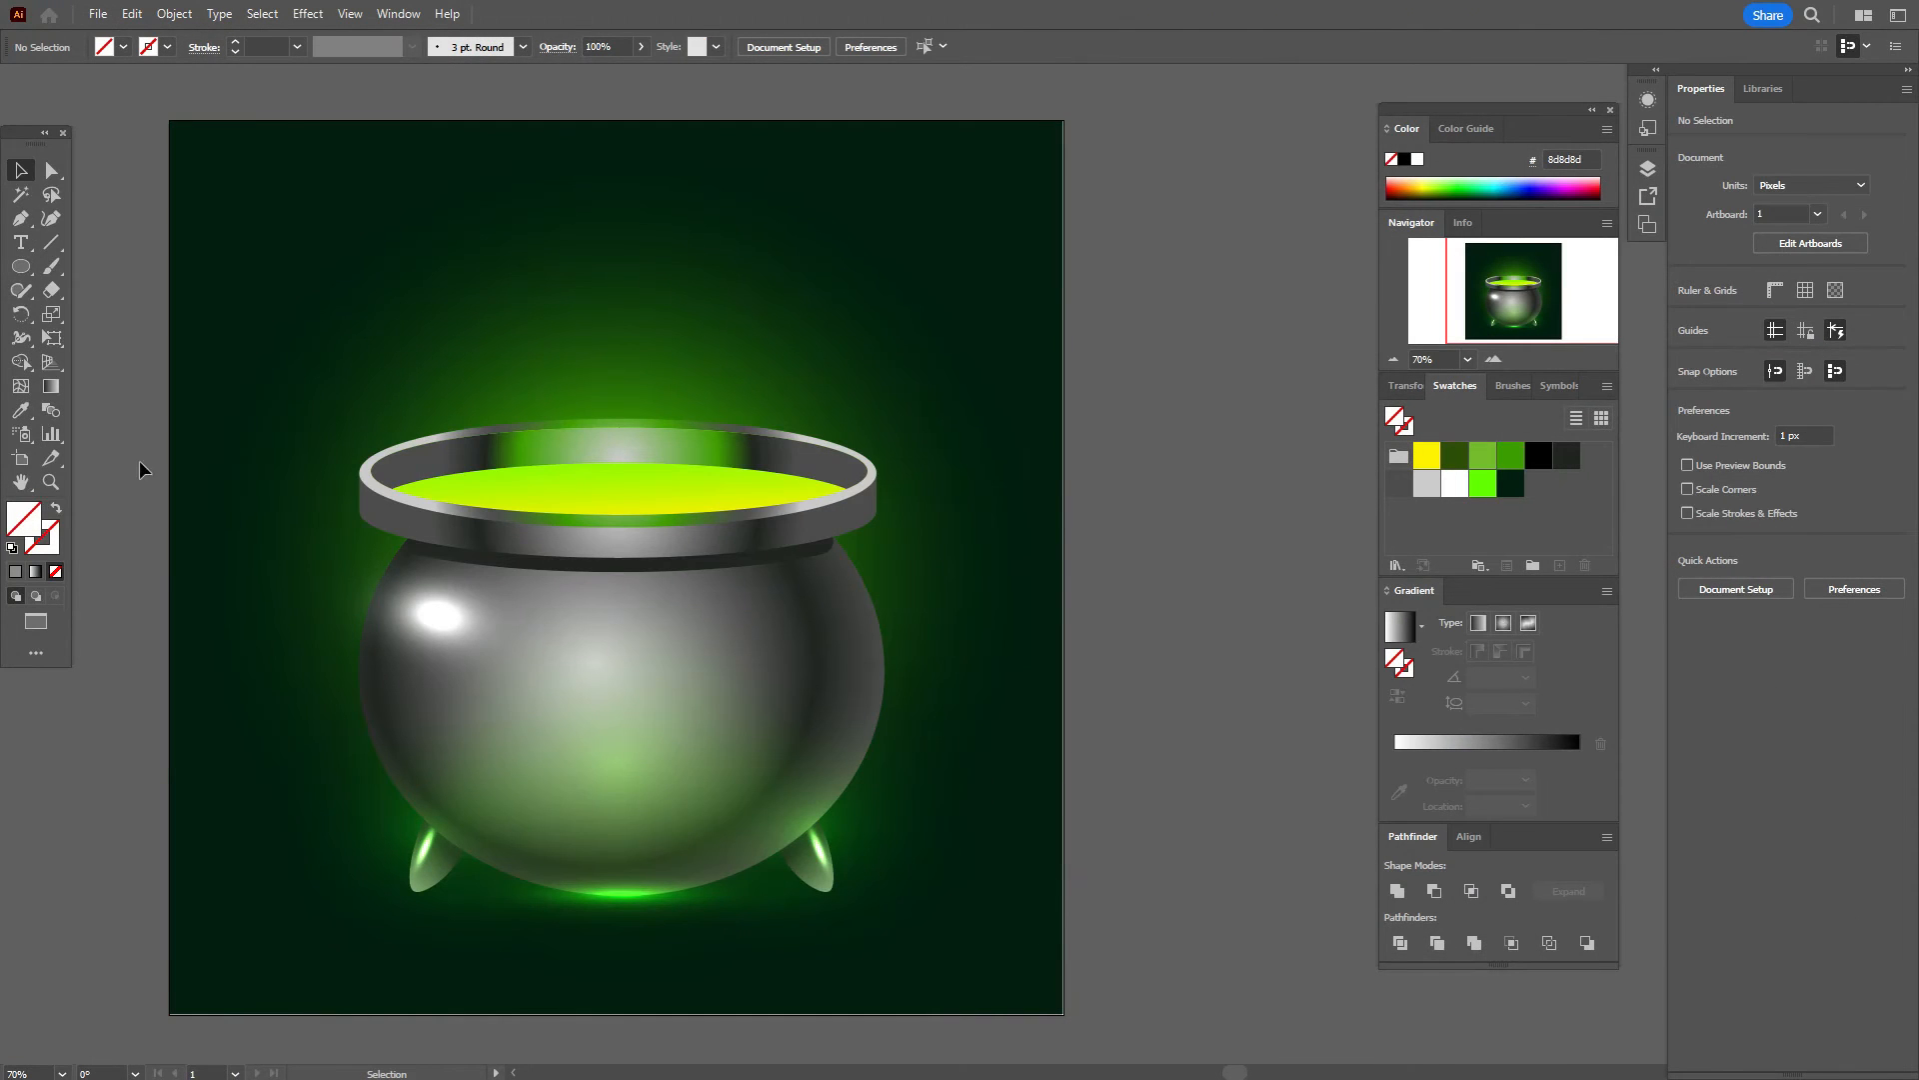
# Step: Draw a 158 × 158 px circle beside the cauldron's upper right with the Ellipse tool
pyautogui.click(20, 266)
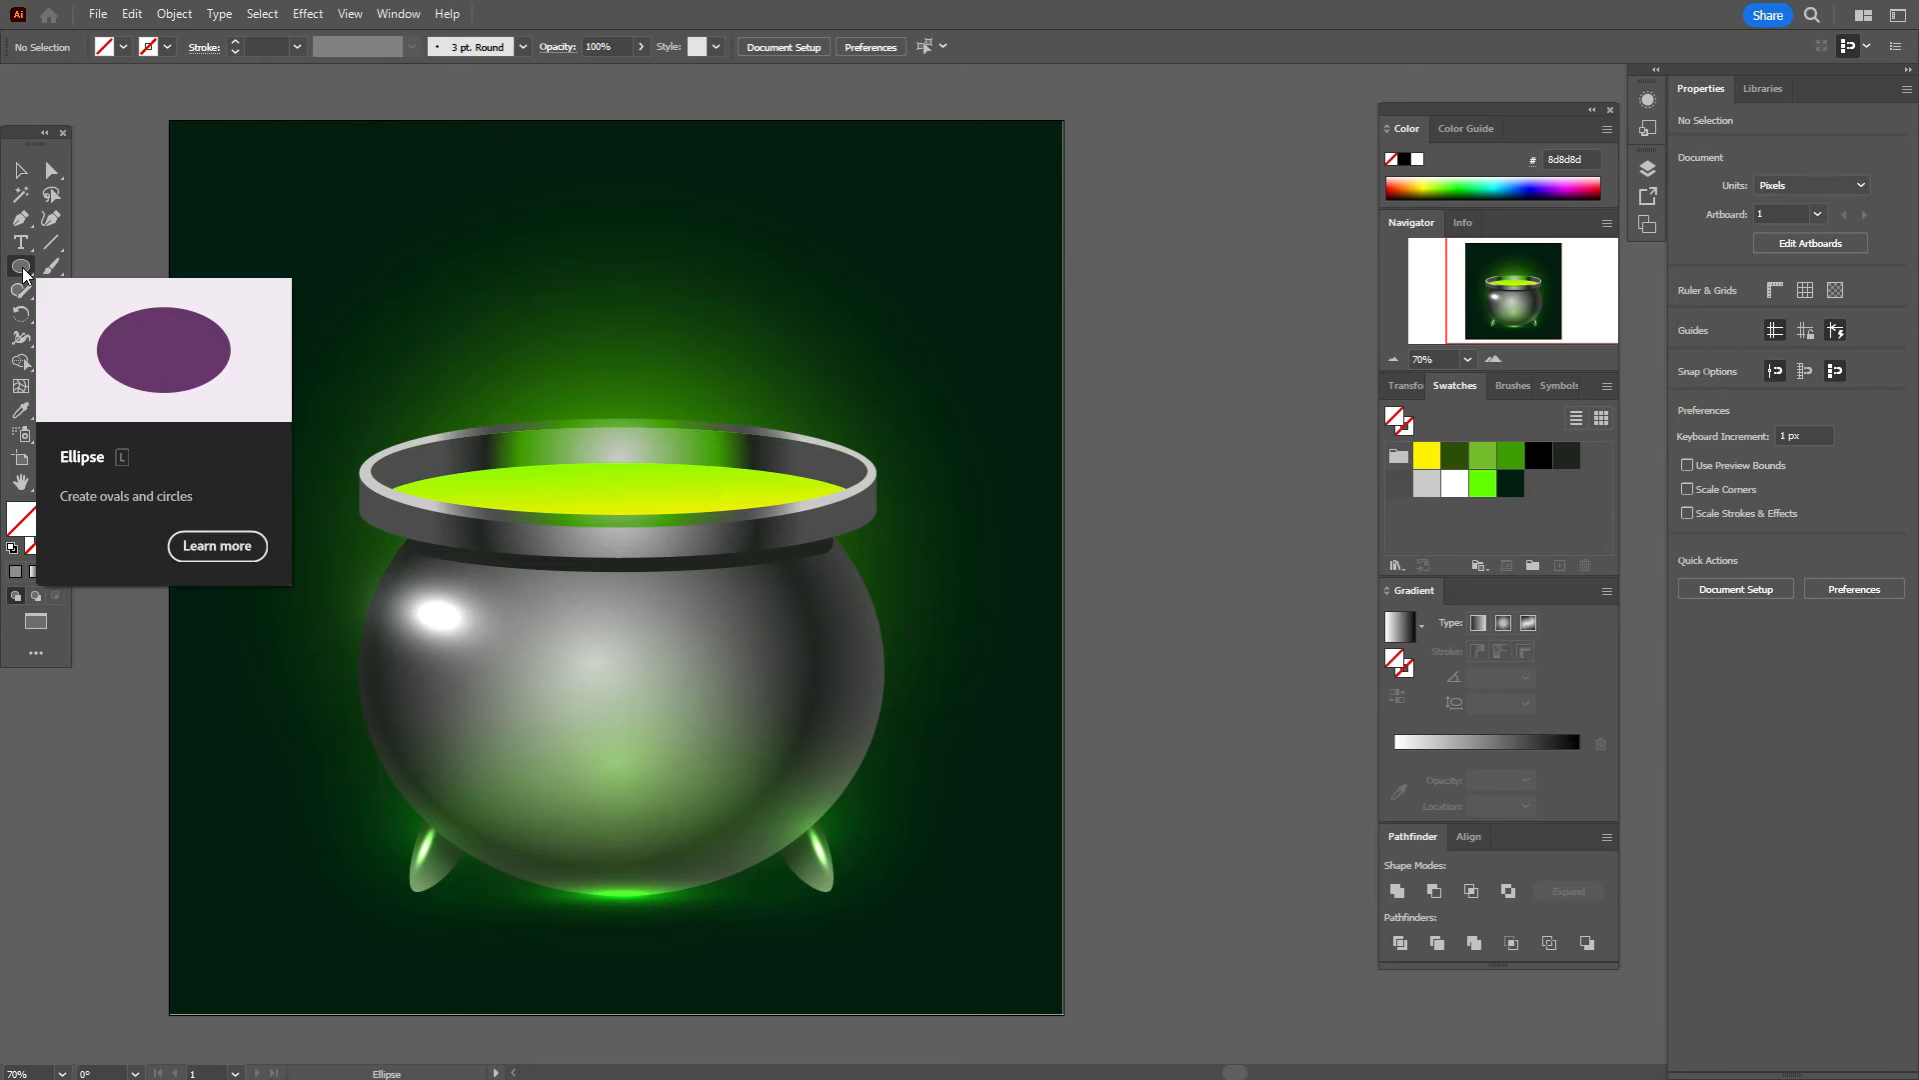
pyautogui.moveTo(941, 376); pyautogui.dragTo(1082, 517)
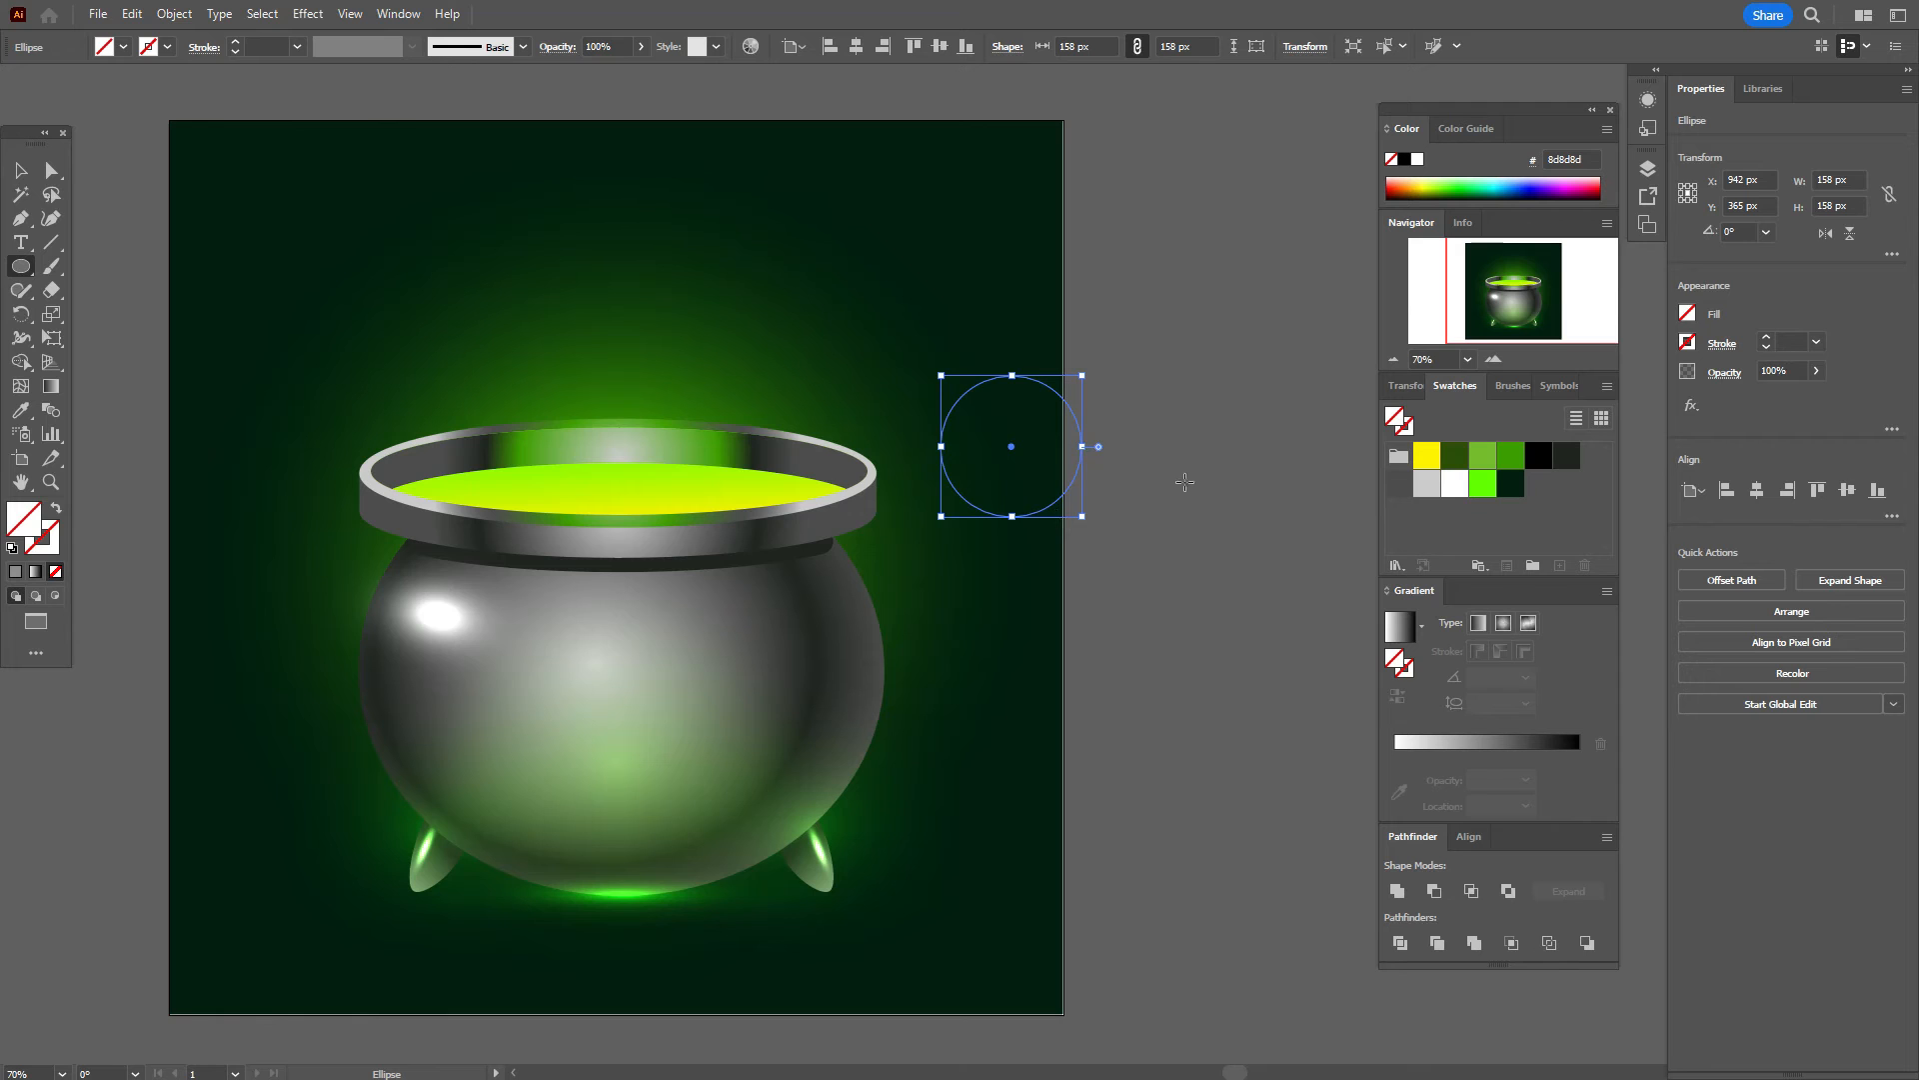
# Step: Apply a radial gradient with black stops out to about 47%, then dark and bright green stops
pyautogui.click(1503, 624)
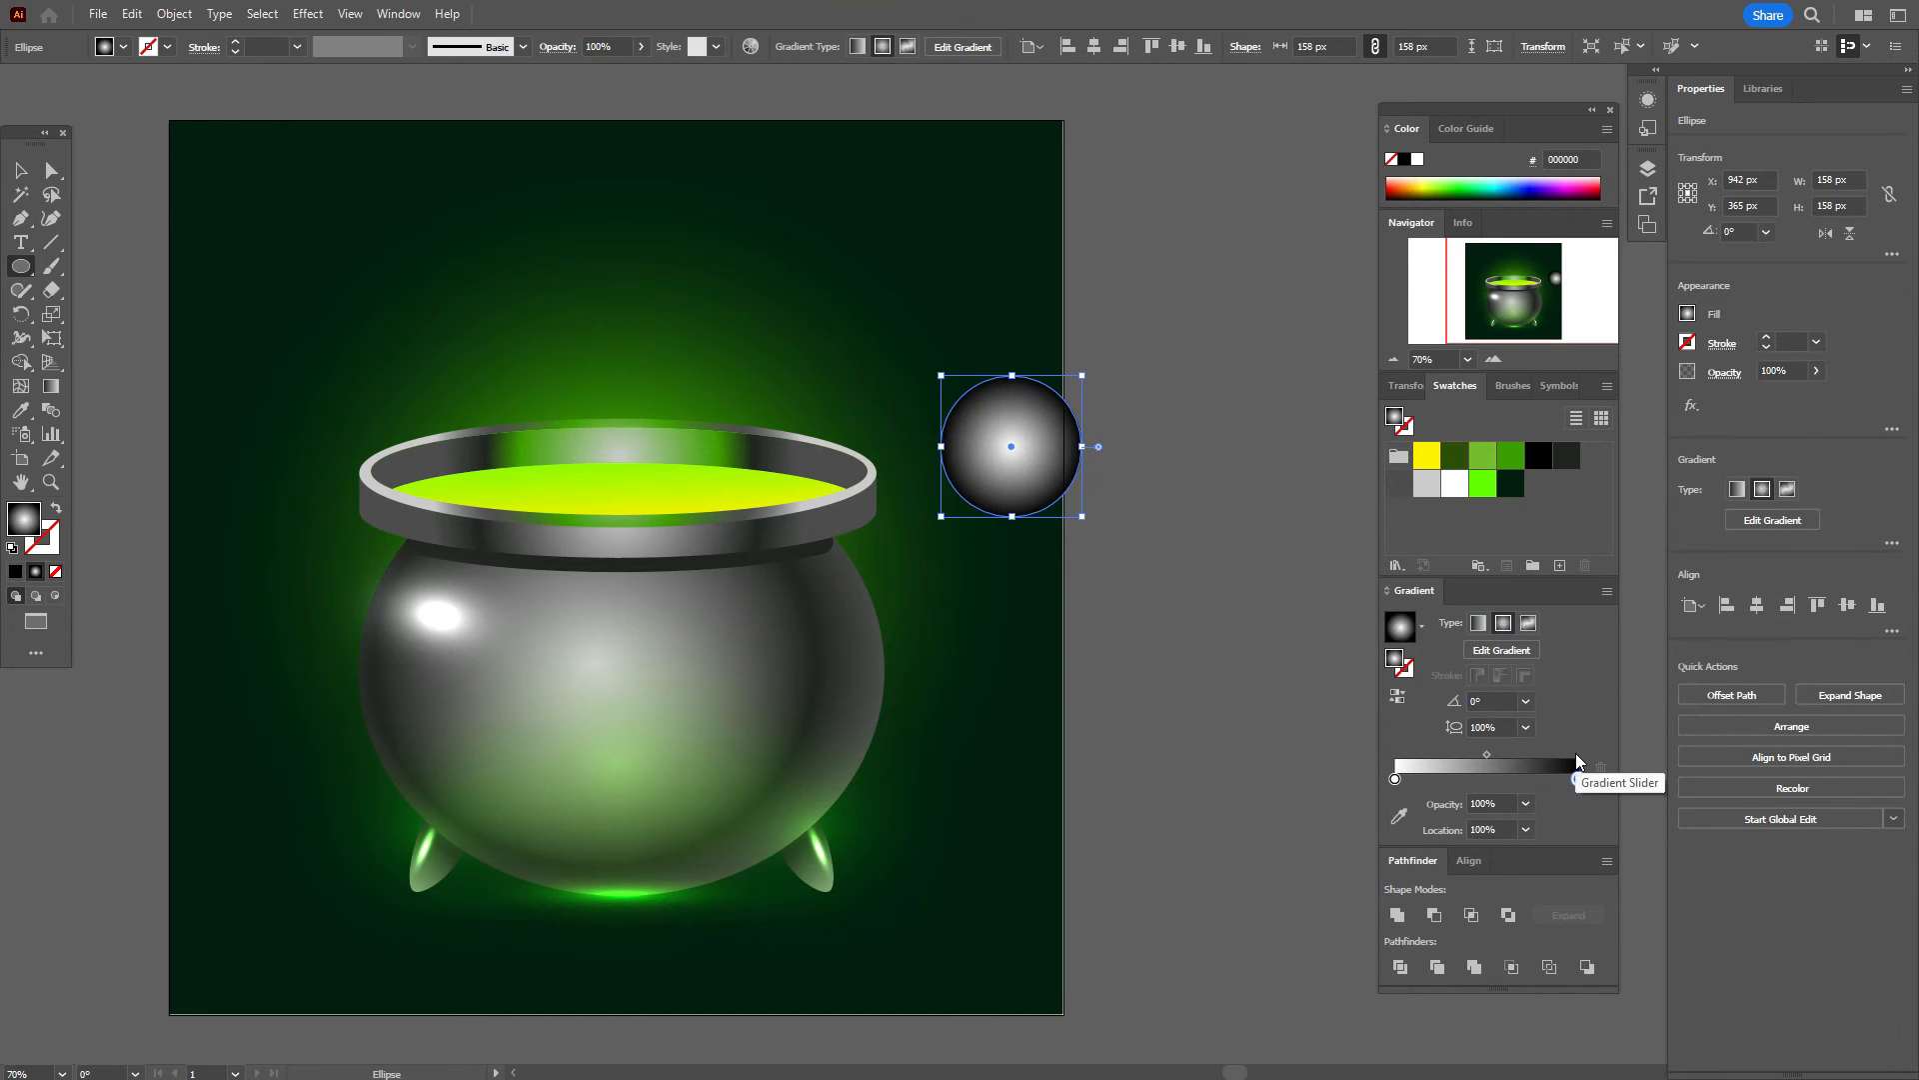
pyautogui.moveTo(1539, 458); pyautogui.dragTo(1580, 780)
pyautogui.moveTo(1540, 457); pyautogui.dragTo(1397, 780)
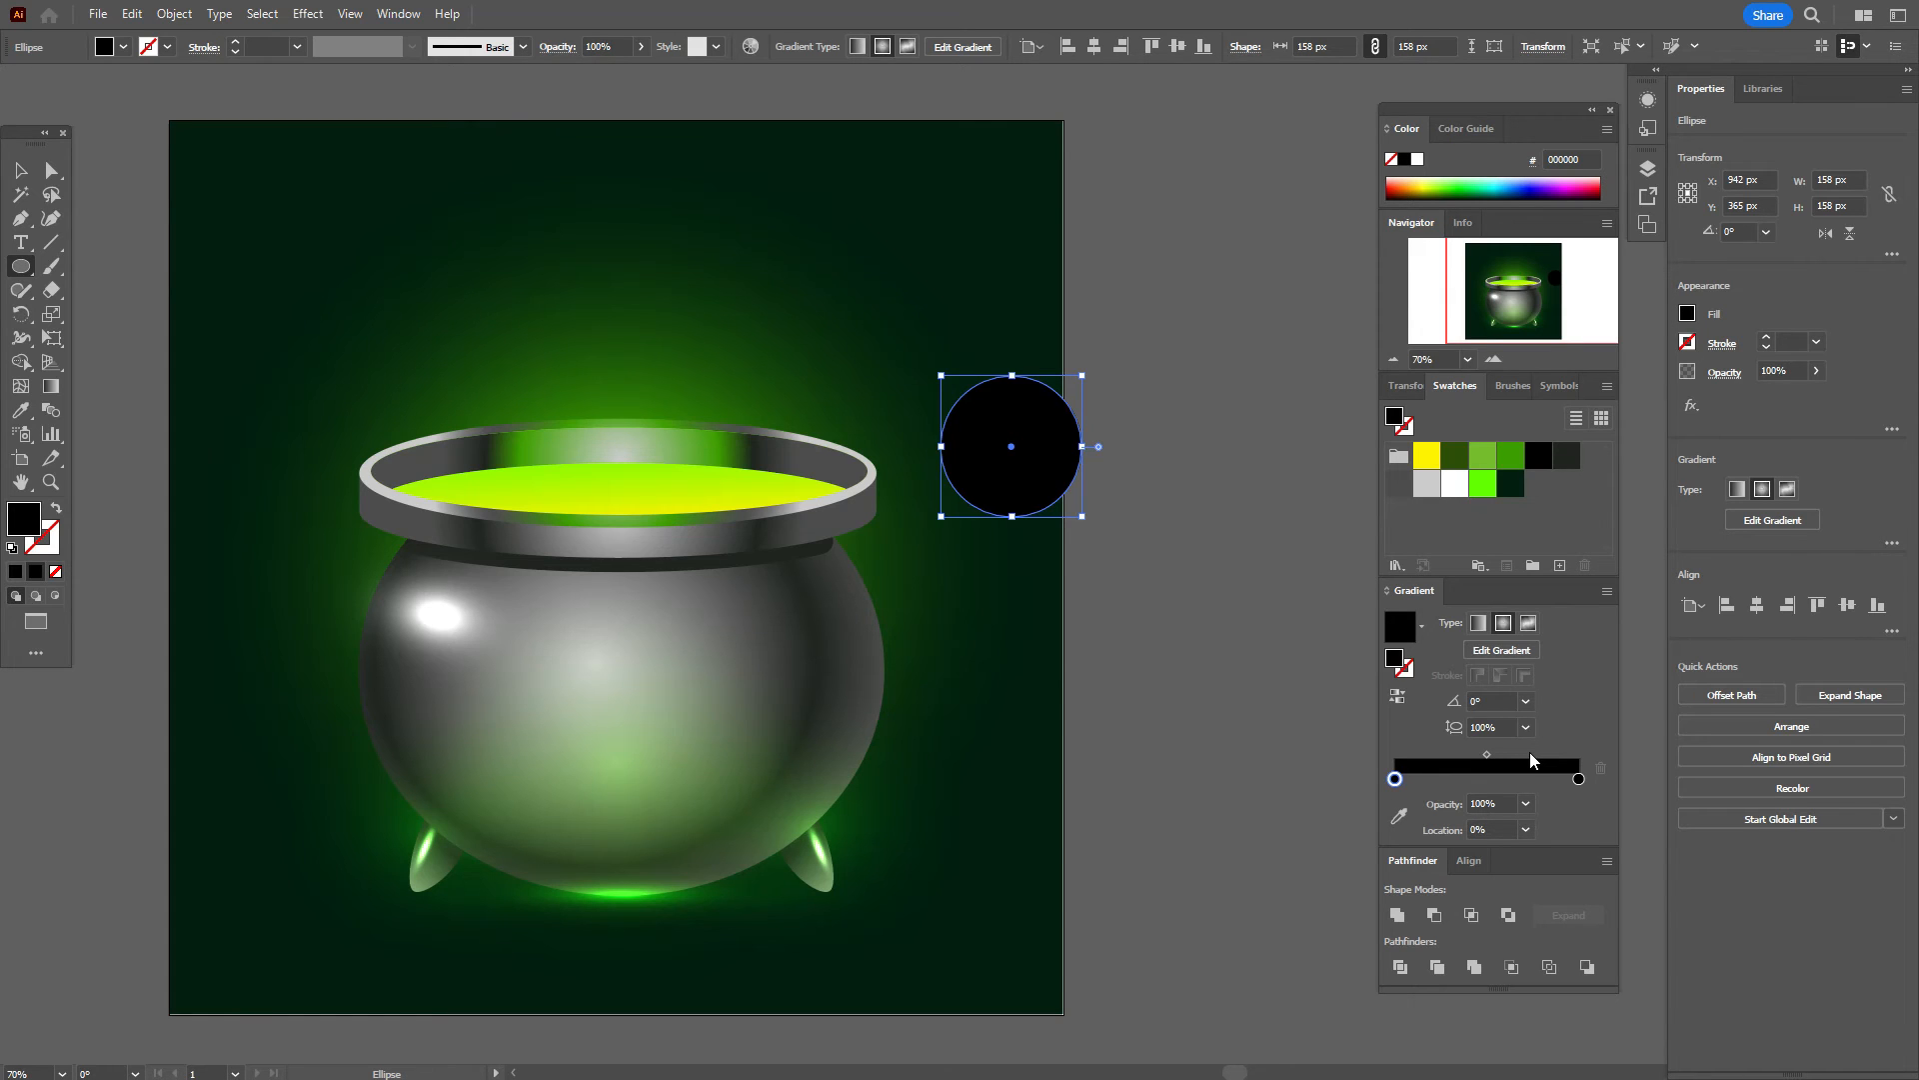
pyautogui.moveTo(1394, 778); pyautogui.dragTo(1483, 786)
pyautogui.moveTo(1536, 458); pyautogui.dragTo(1502, 781)
pyautogui.moveTo(1455, 456); pyautogui.dragTo(1518, 780)
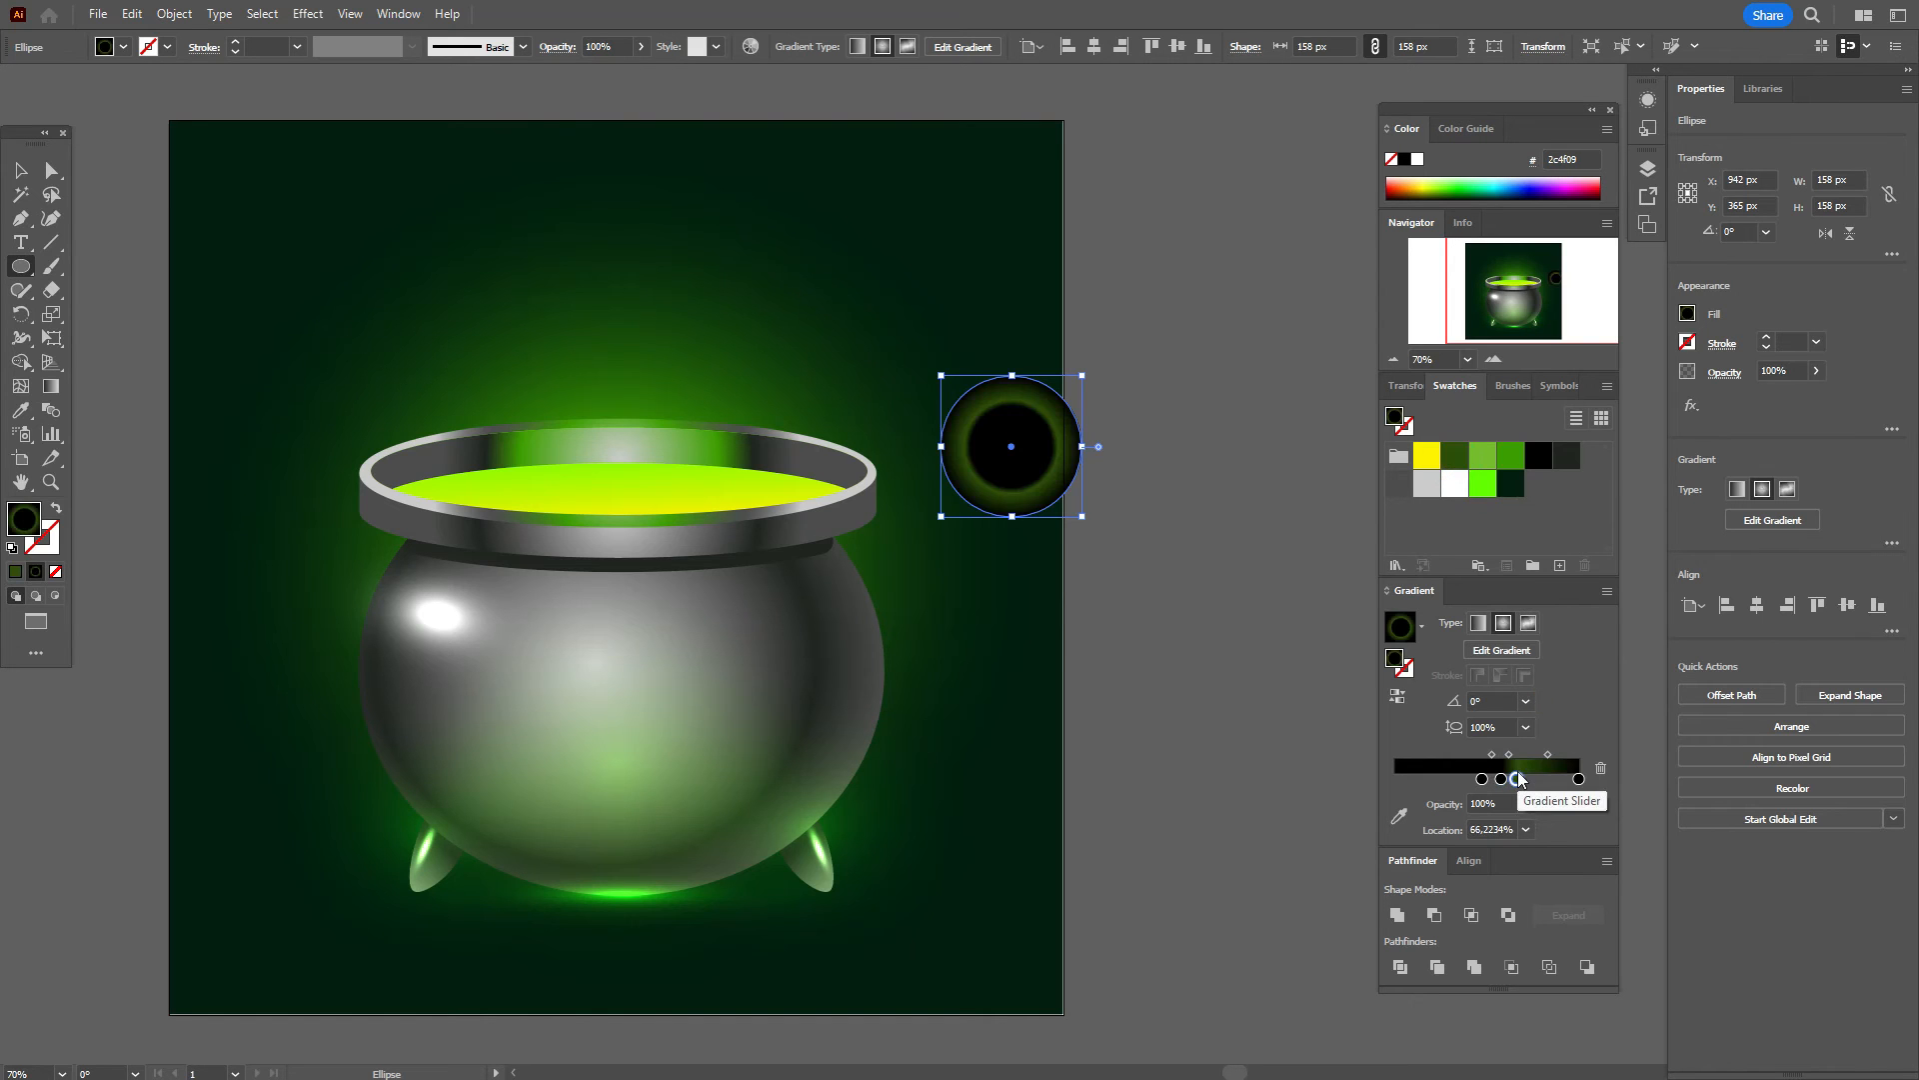
pyautogui.moveTo(1455, 455)
pyautogui.mouseDown()
pyautogui.moveTo(1560, 675)
pyautogui.moveTo(1562, 783)
pyautogui.mouseUp()
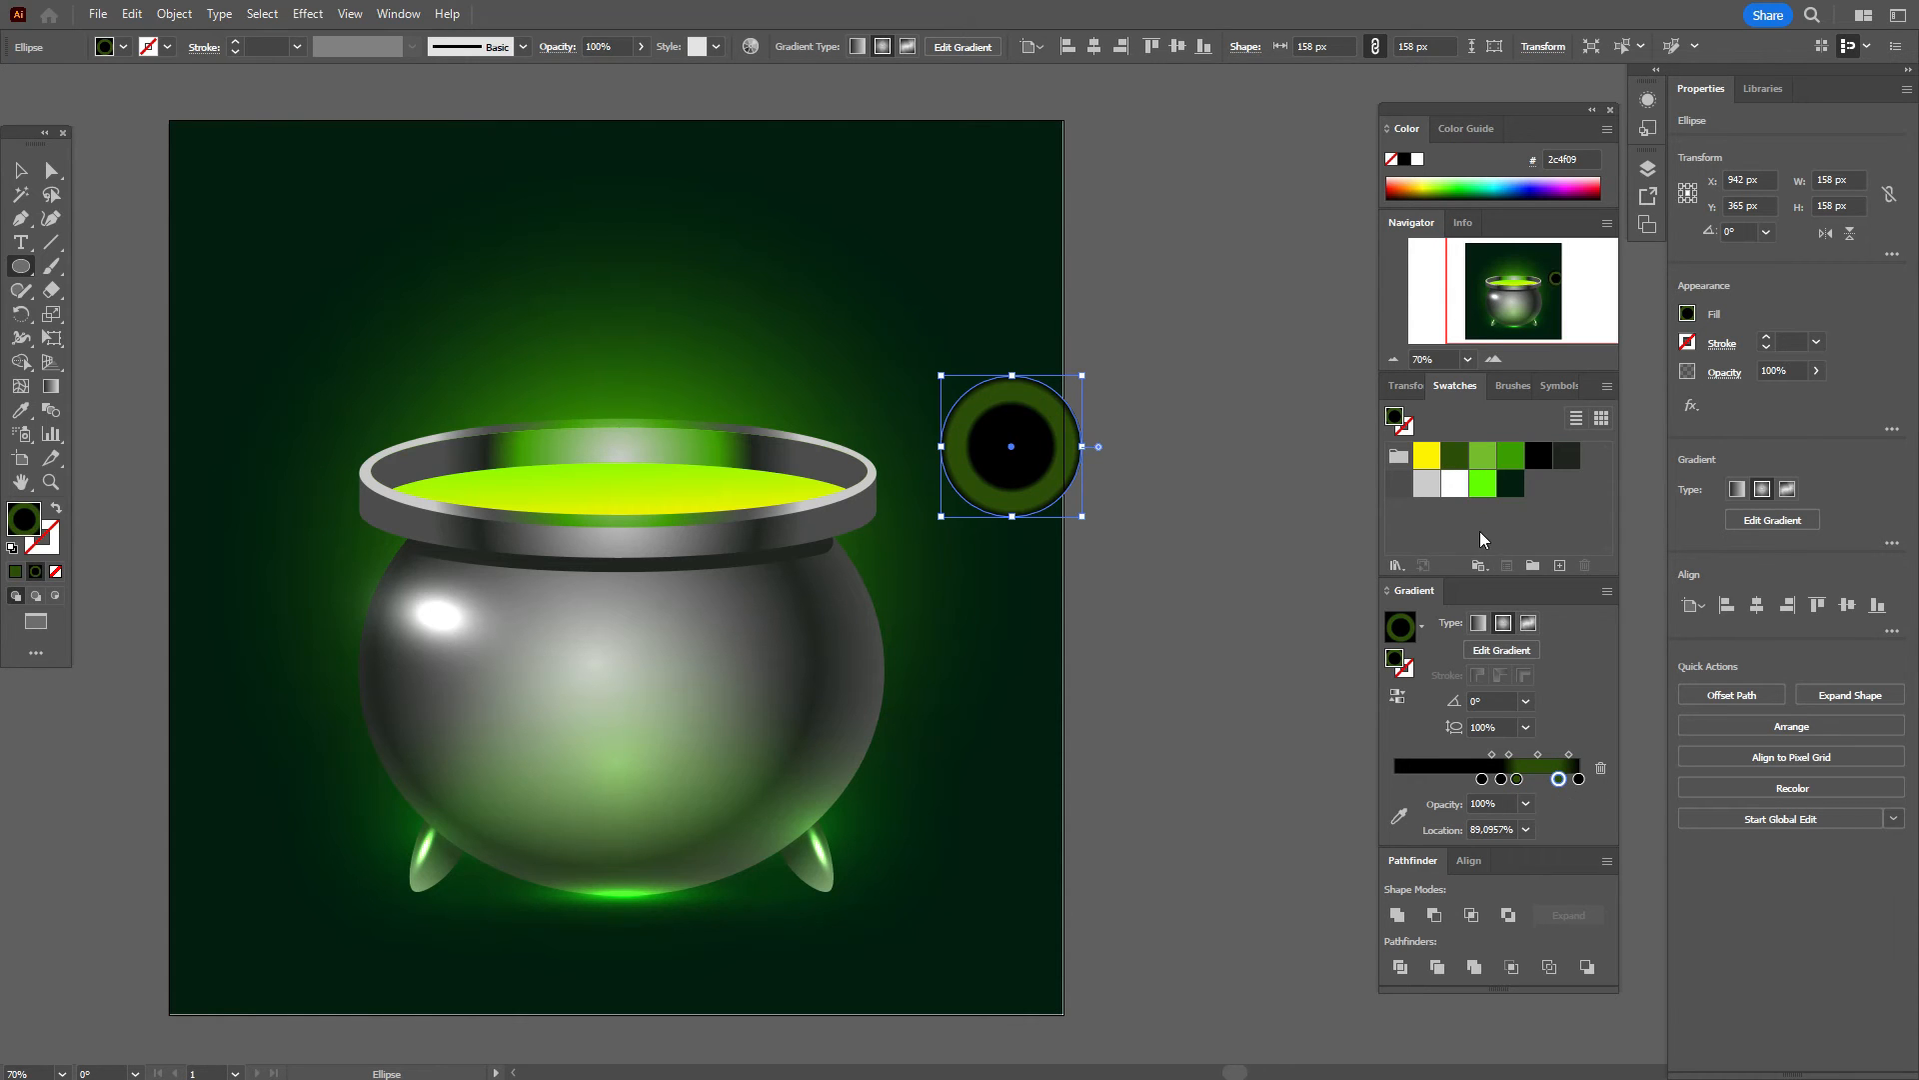
pyautogui.moveTo(1483, 484); pyautogui.dragTo(1538, 776)
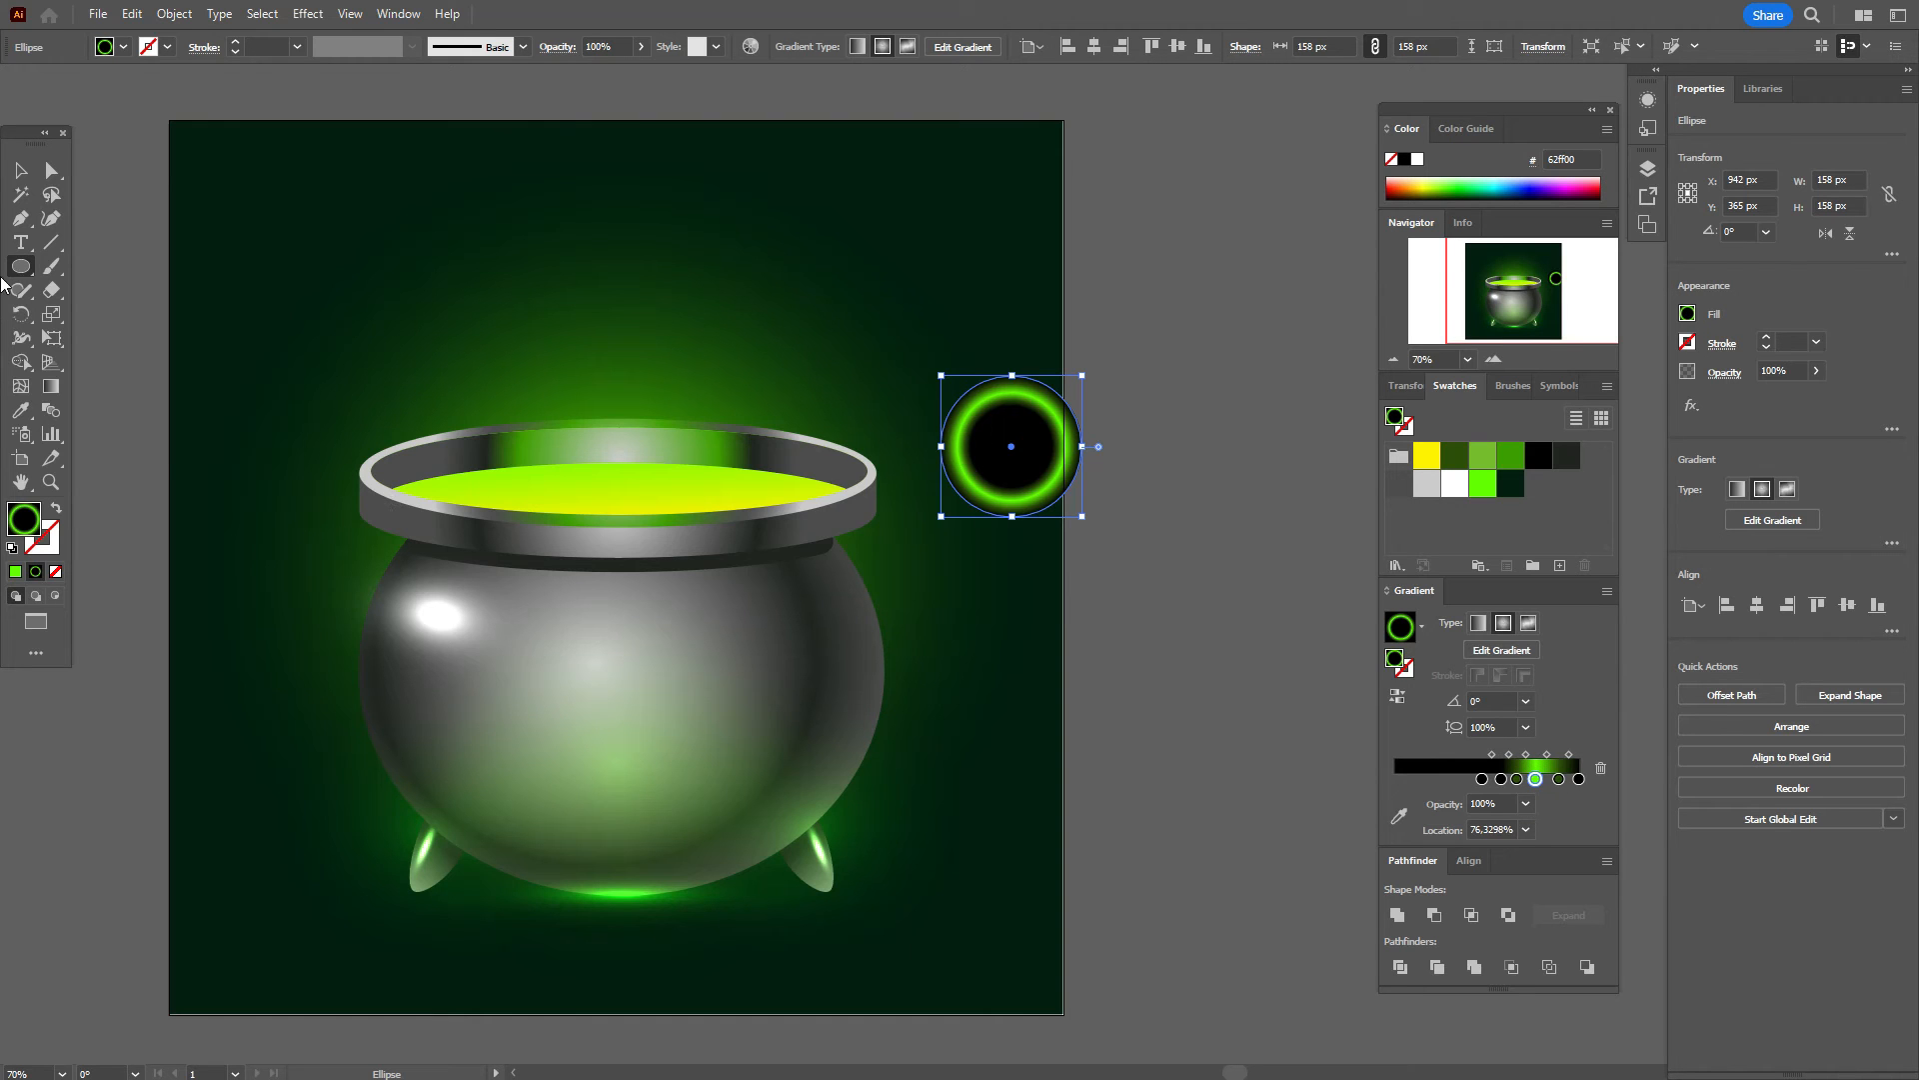
# Step: Set the glowing ring's blend mode to Screen
pyautogui.click(22, 171)
pyautogui.click(1046, 350)
pyautogui.click(1058, 478)
pyautogui.click(1724, 371)
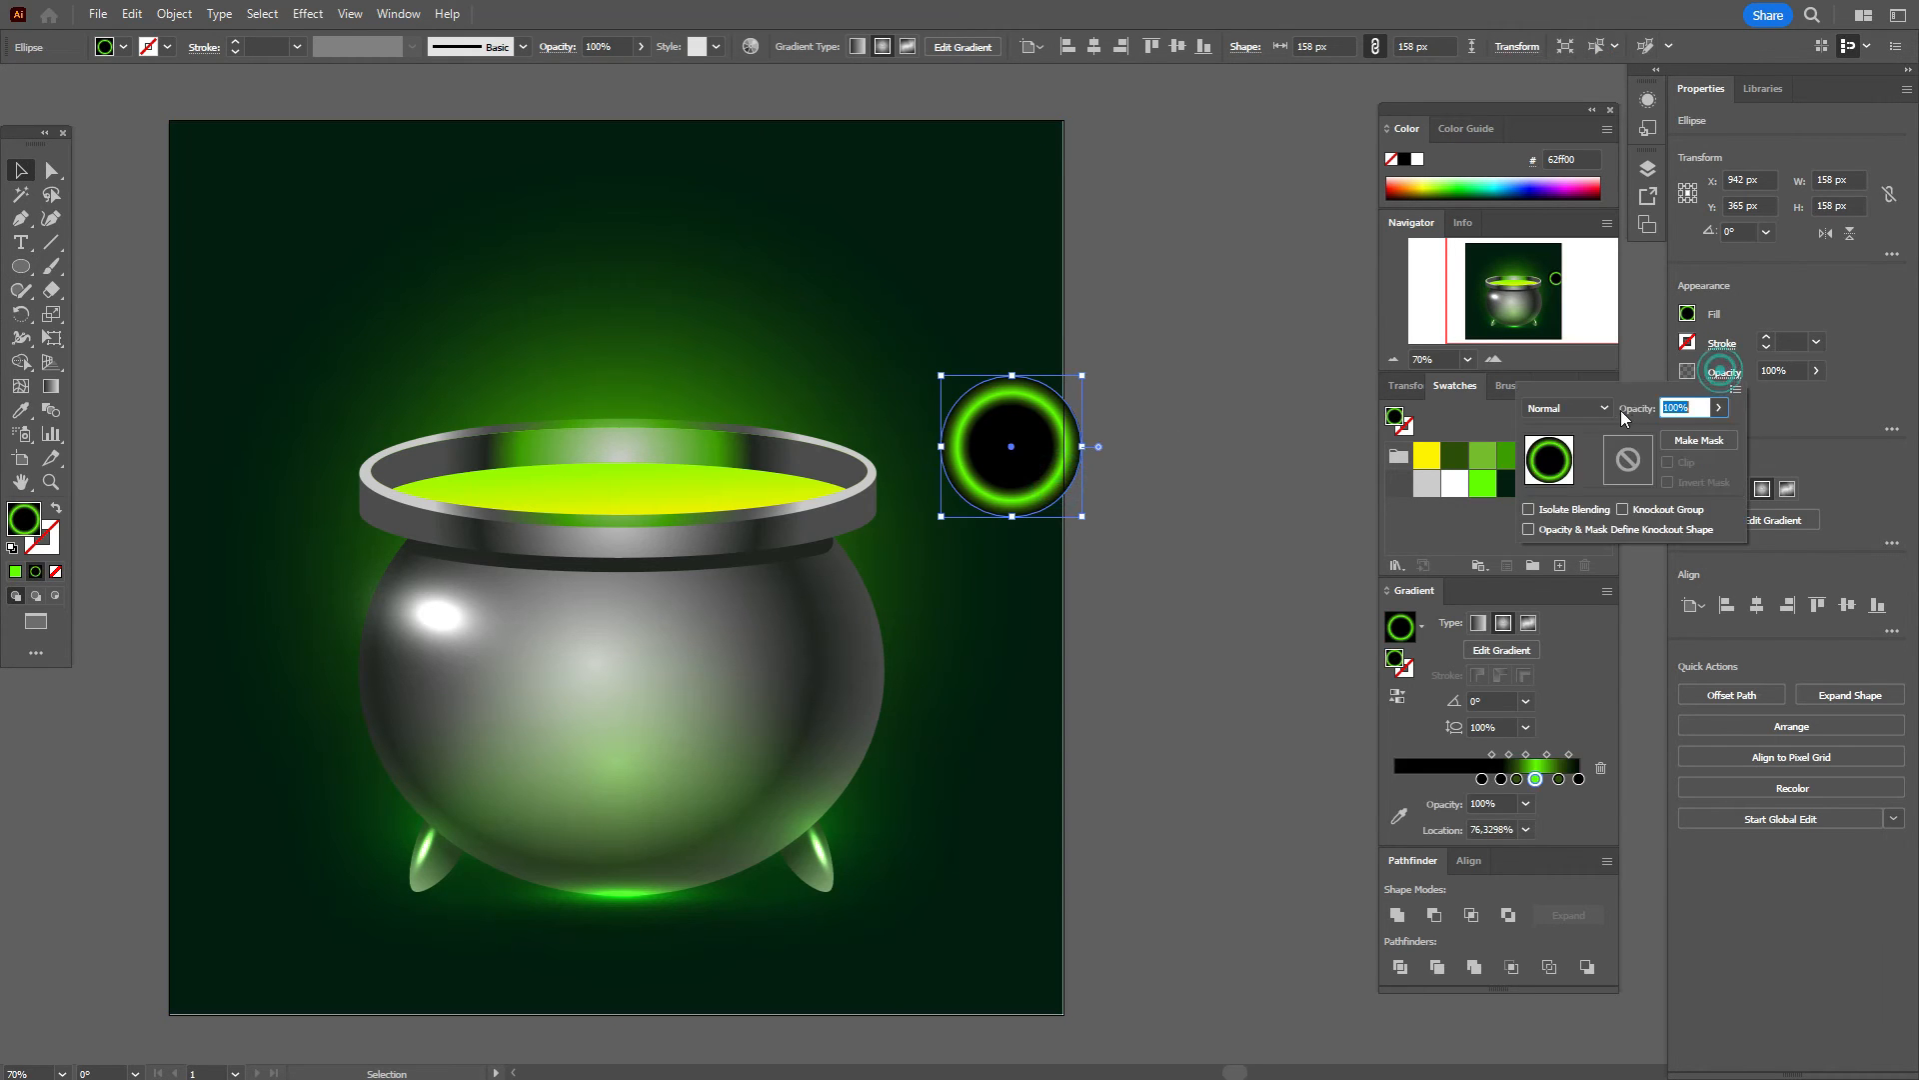
pyautogui.click(1602, 407)
pyautogui.click(1561, 549)
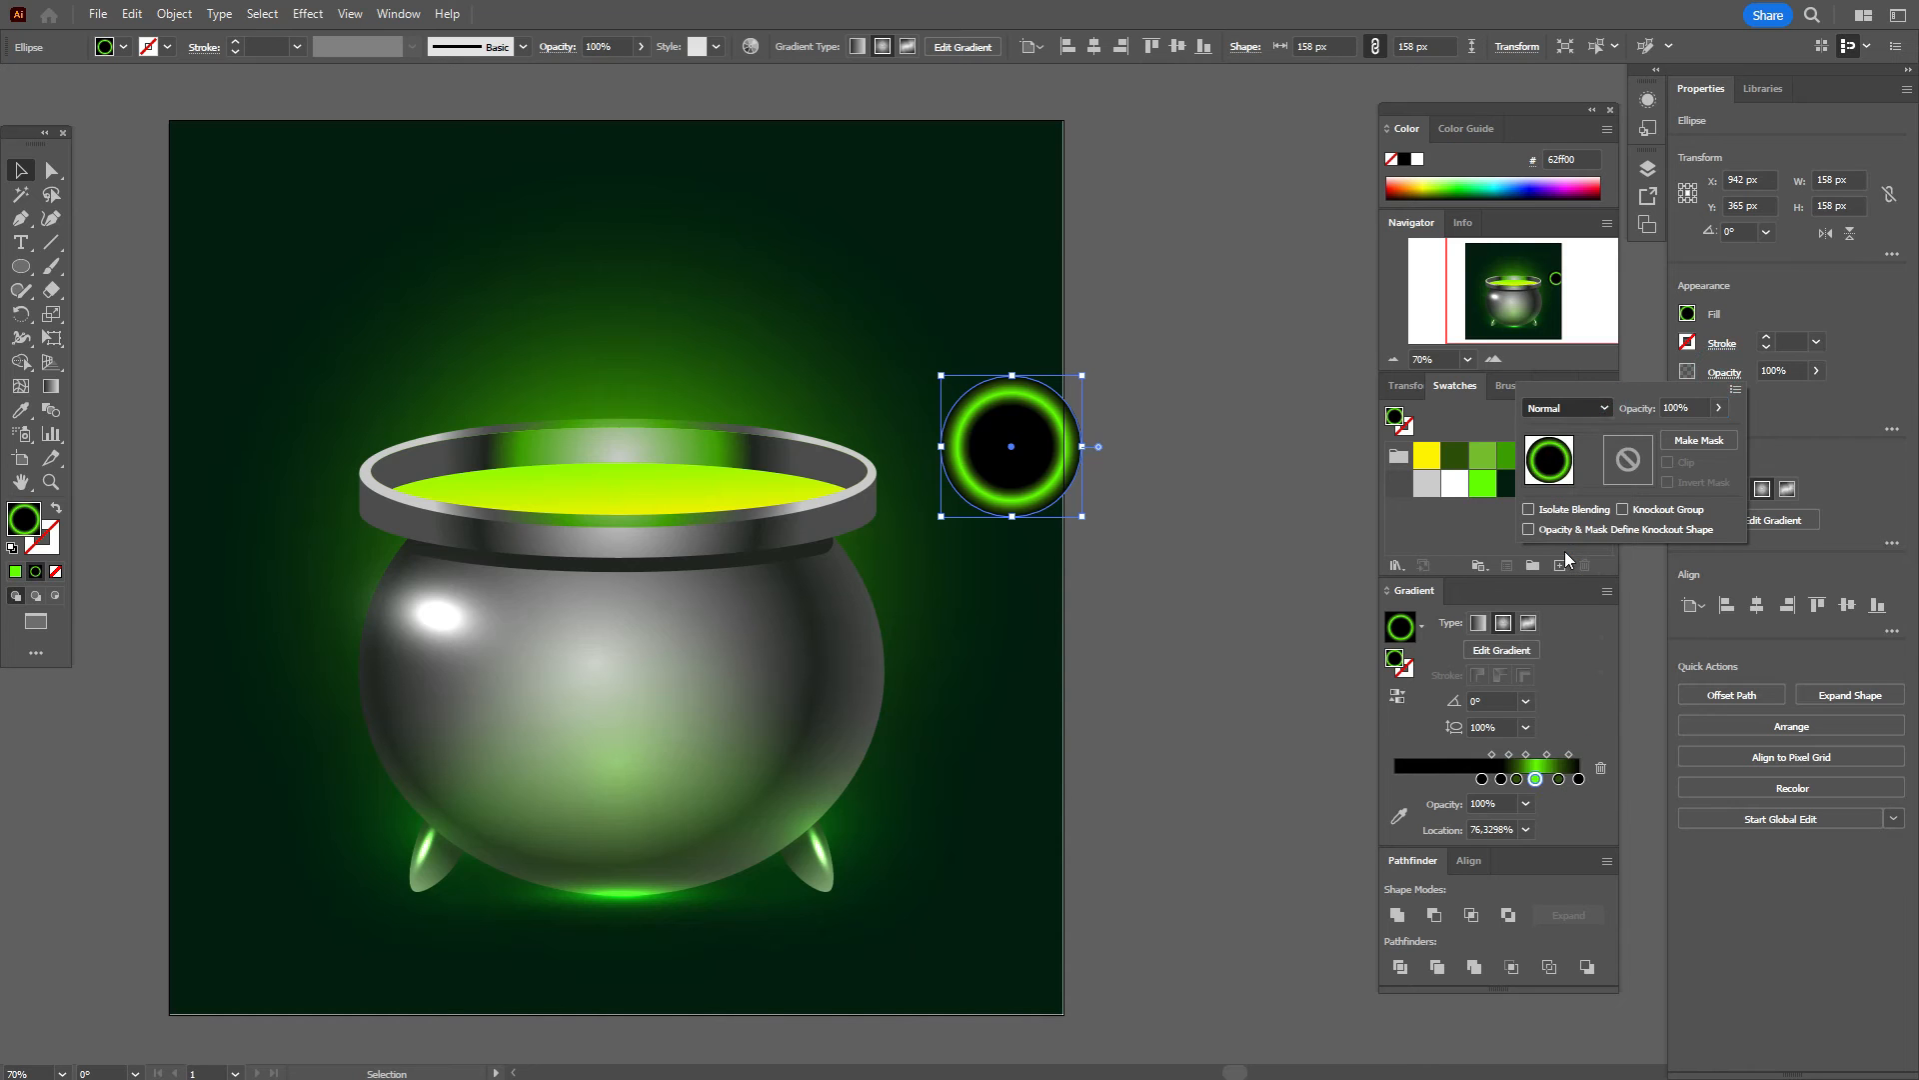
pyautogui.click(1207, 498)
# Step: Move the ring just beyond the artboard's right edge
pyautogui.click(1202, 498)
pyautogui.moveTo(1046, 461); pyautogui.dragTo(1232, 505)
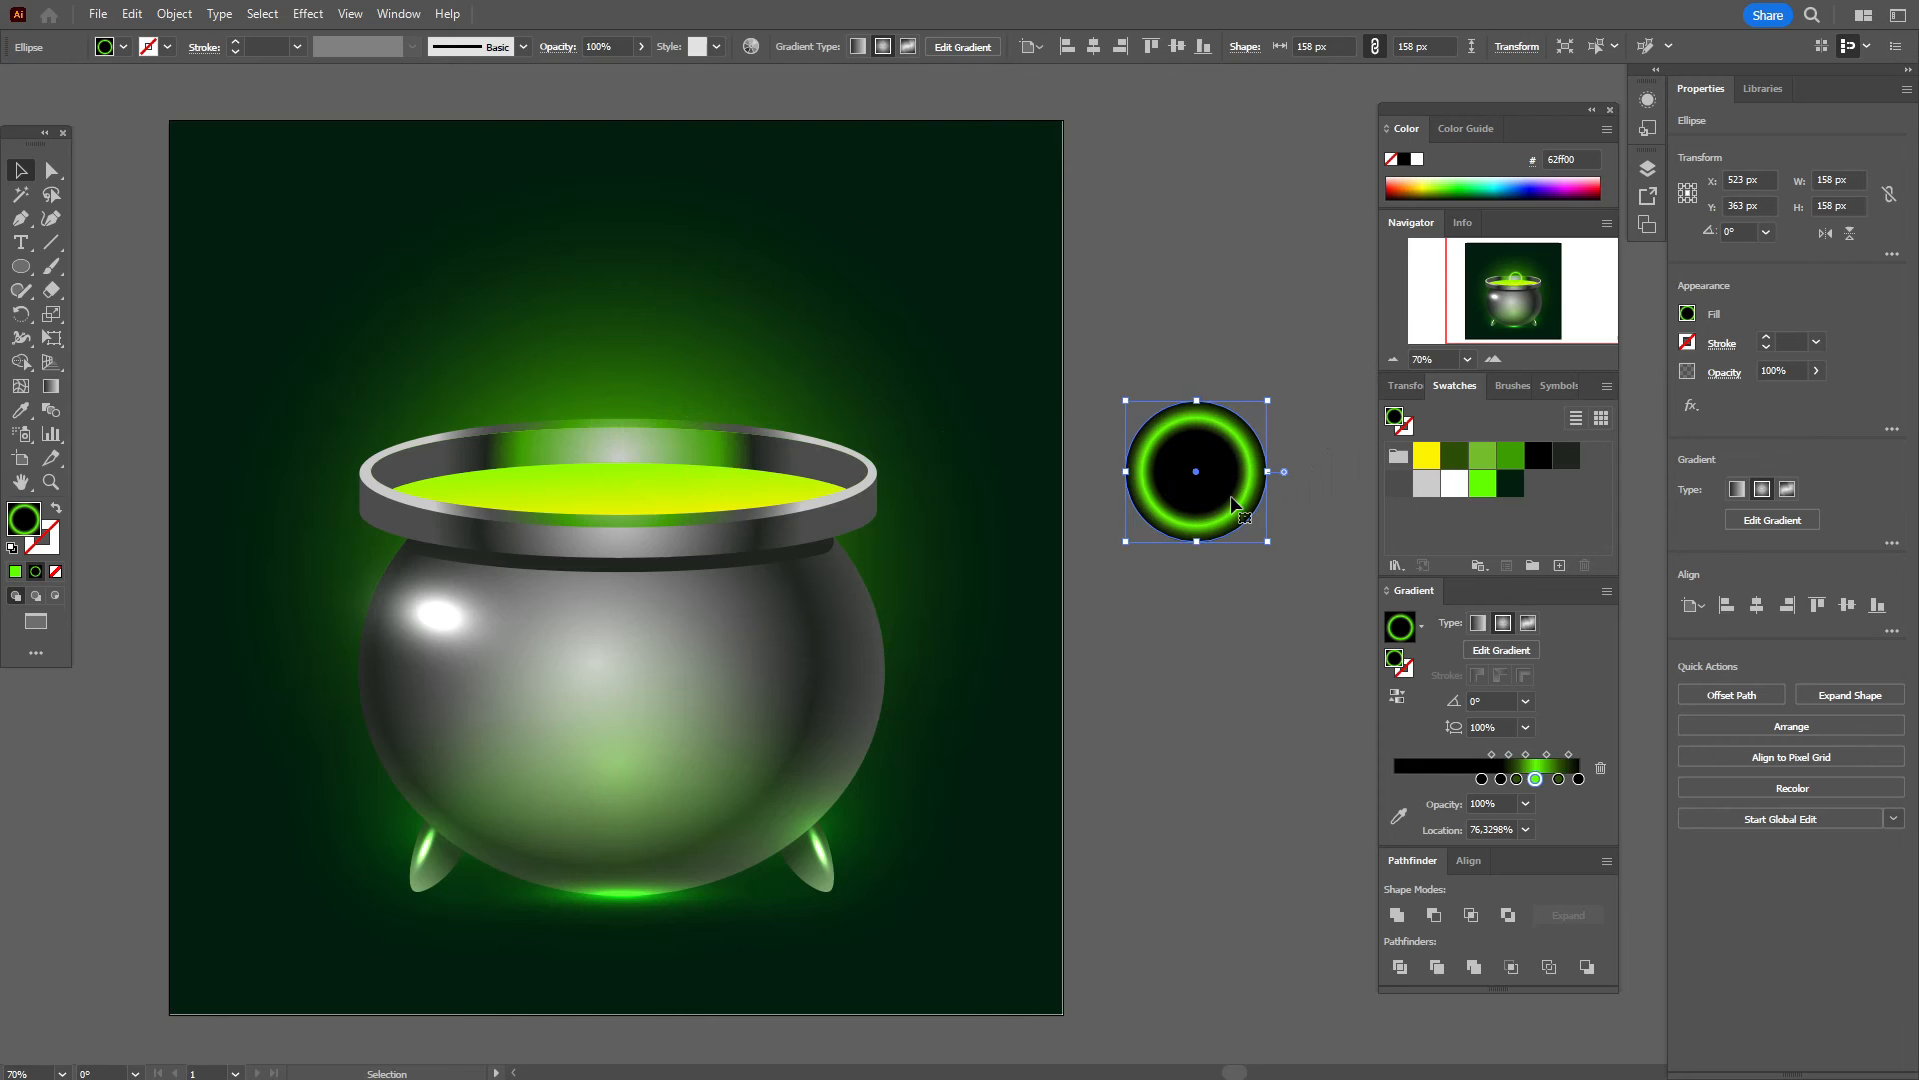
pyautogui.click(1249, 360)
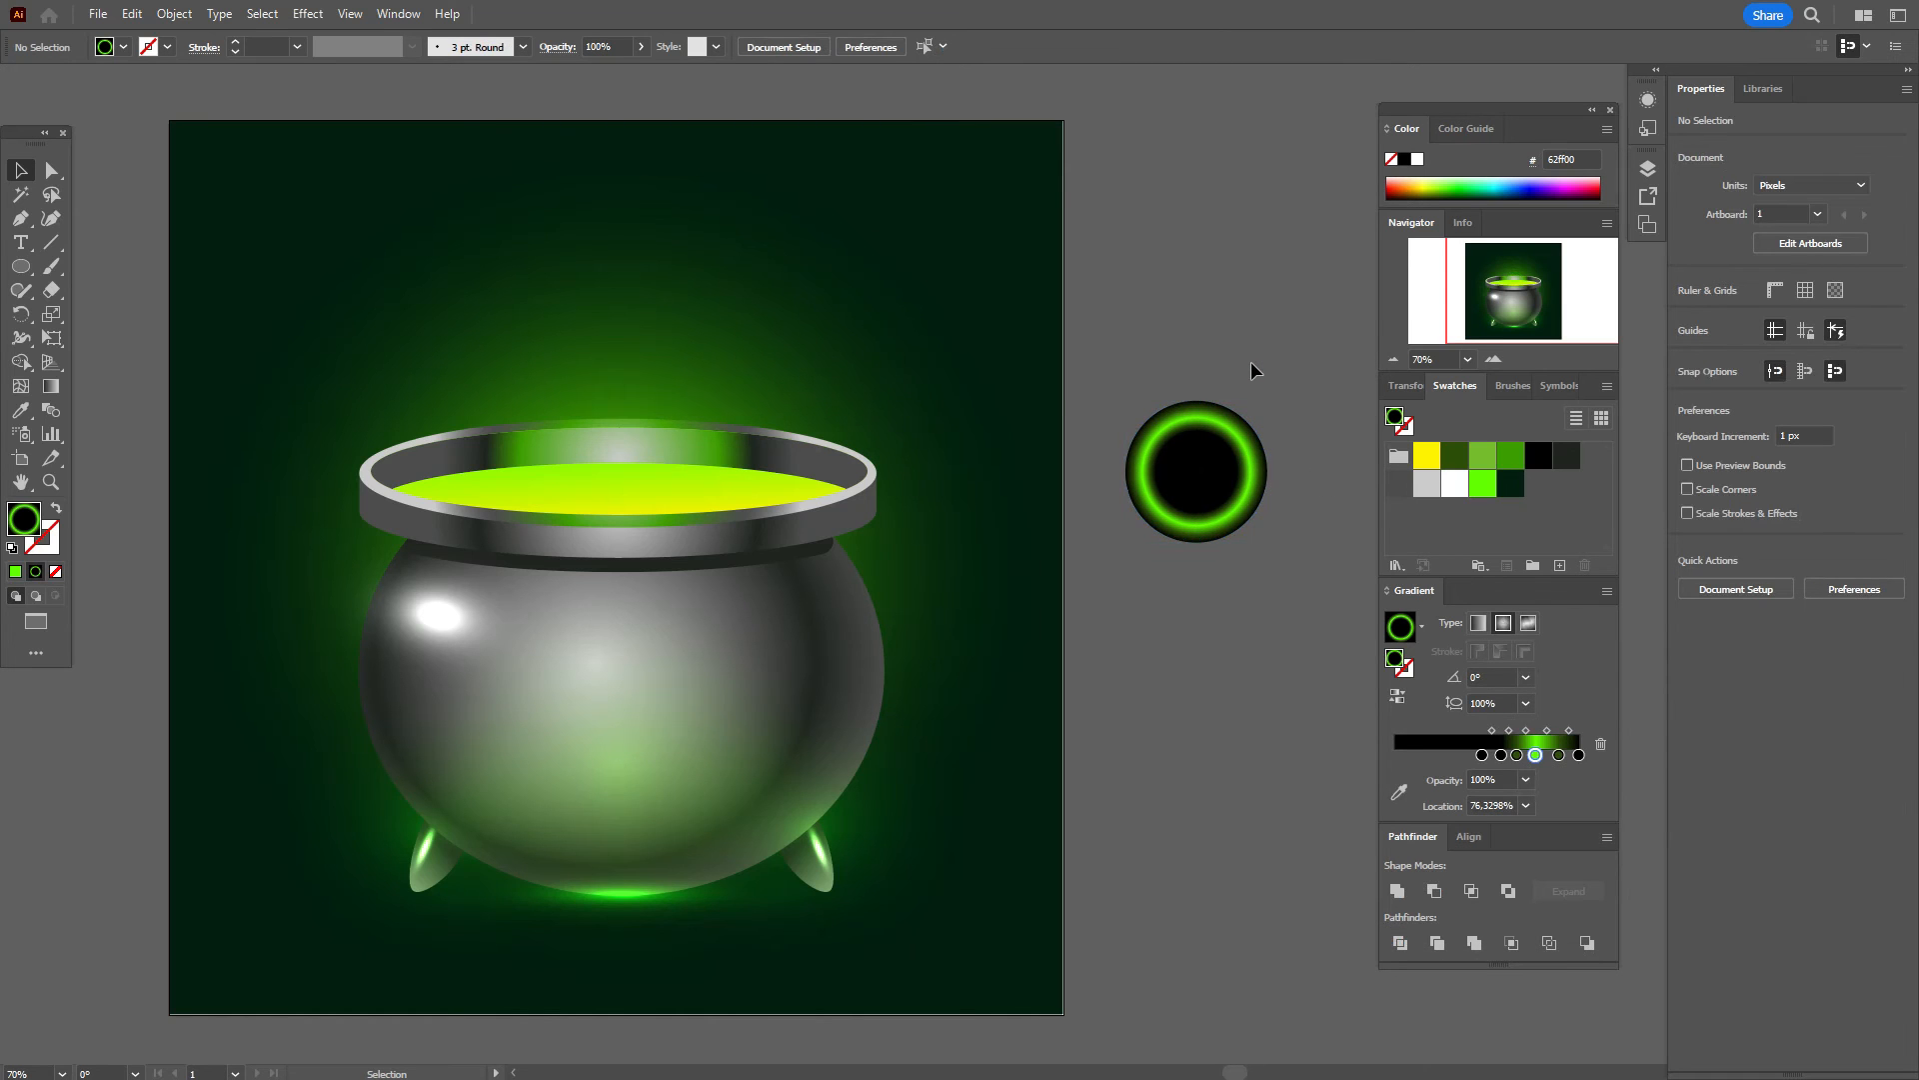
# Step: Copy the cauldron's white highlight, then flatten and scale it down onto the green ring
pyautogui.click(452, 610)
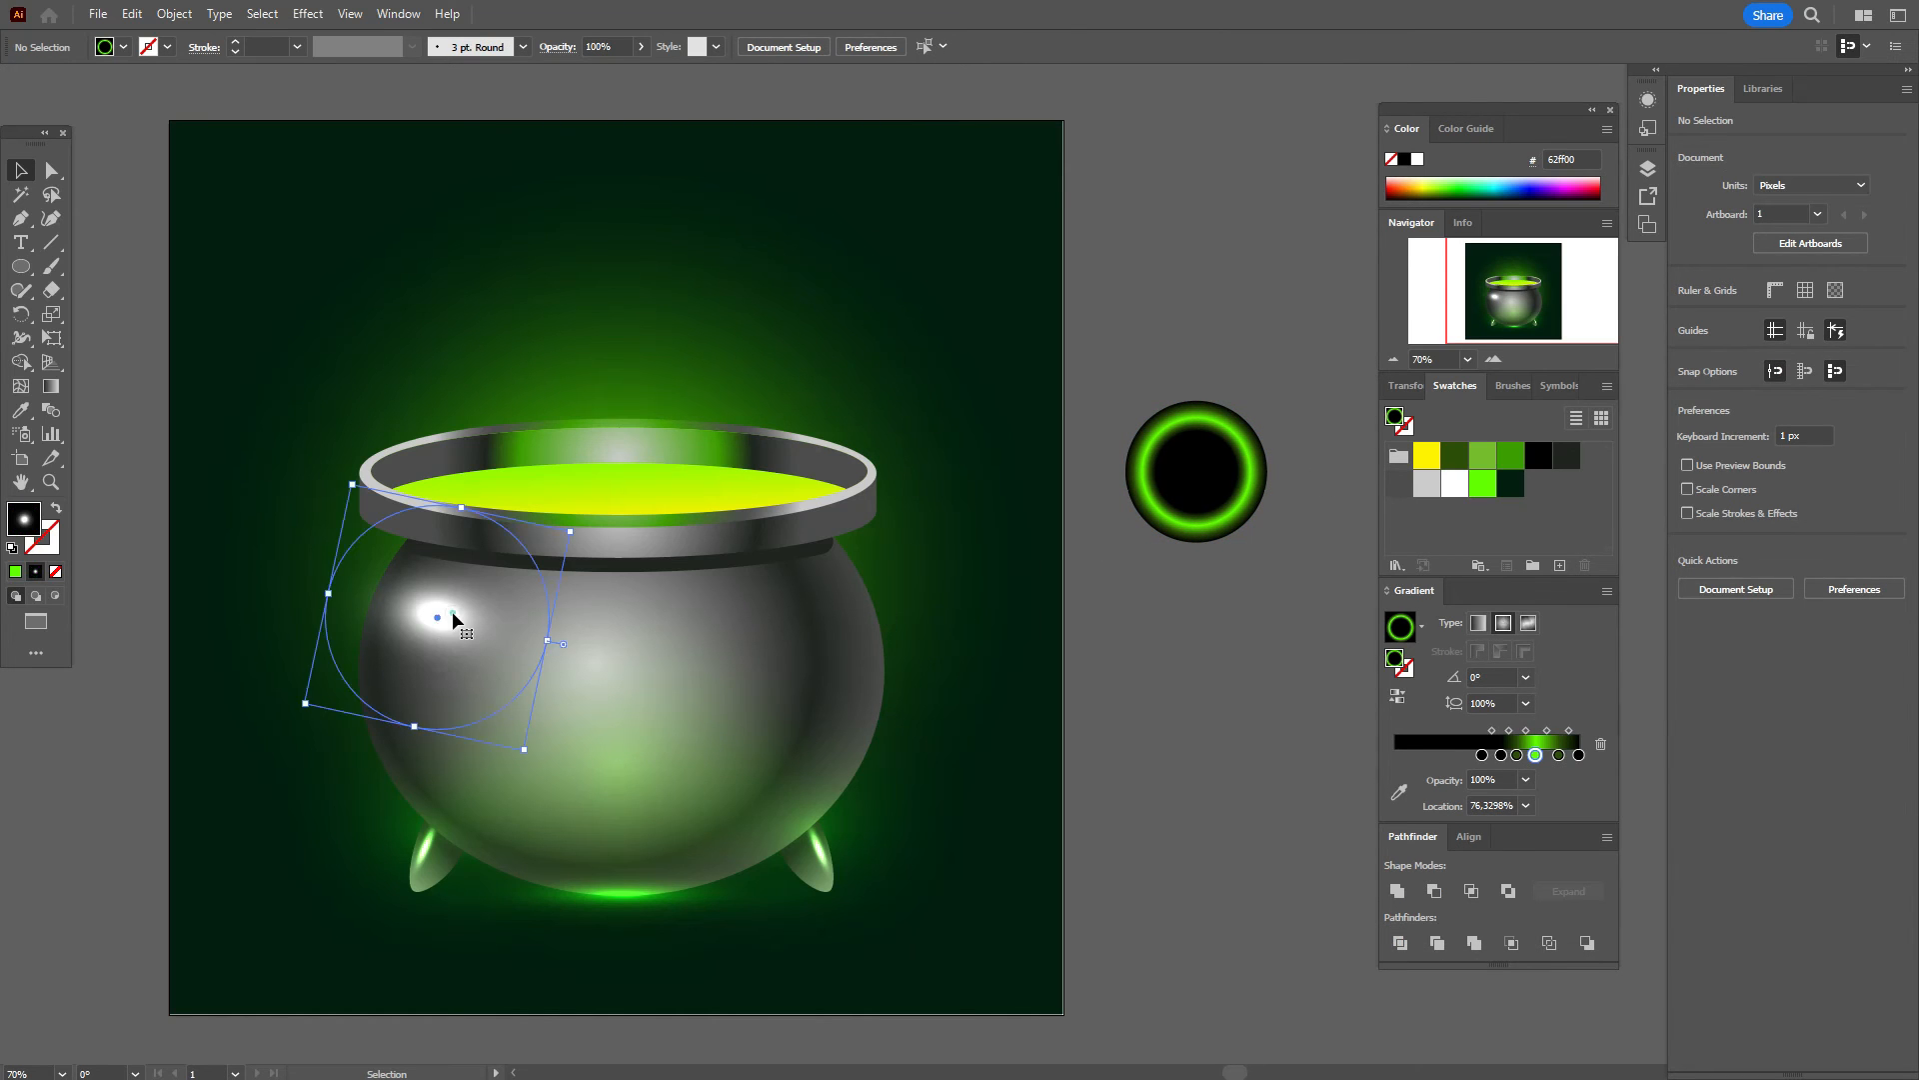
pyautogui.press('v')
pyautogui.moveTo(452, 612); pyautogui.dragTo(966, 556)
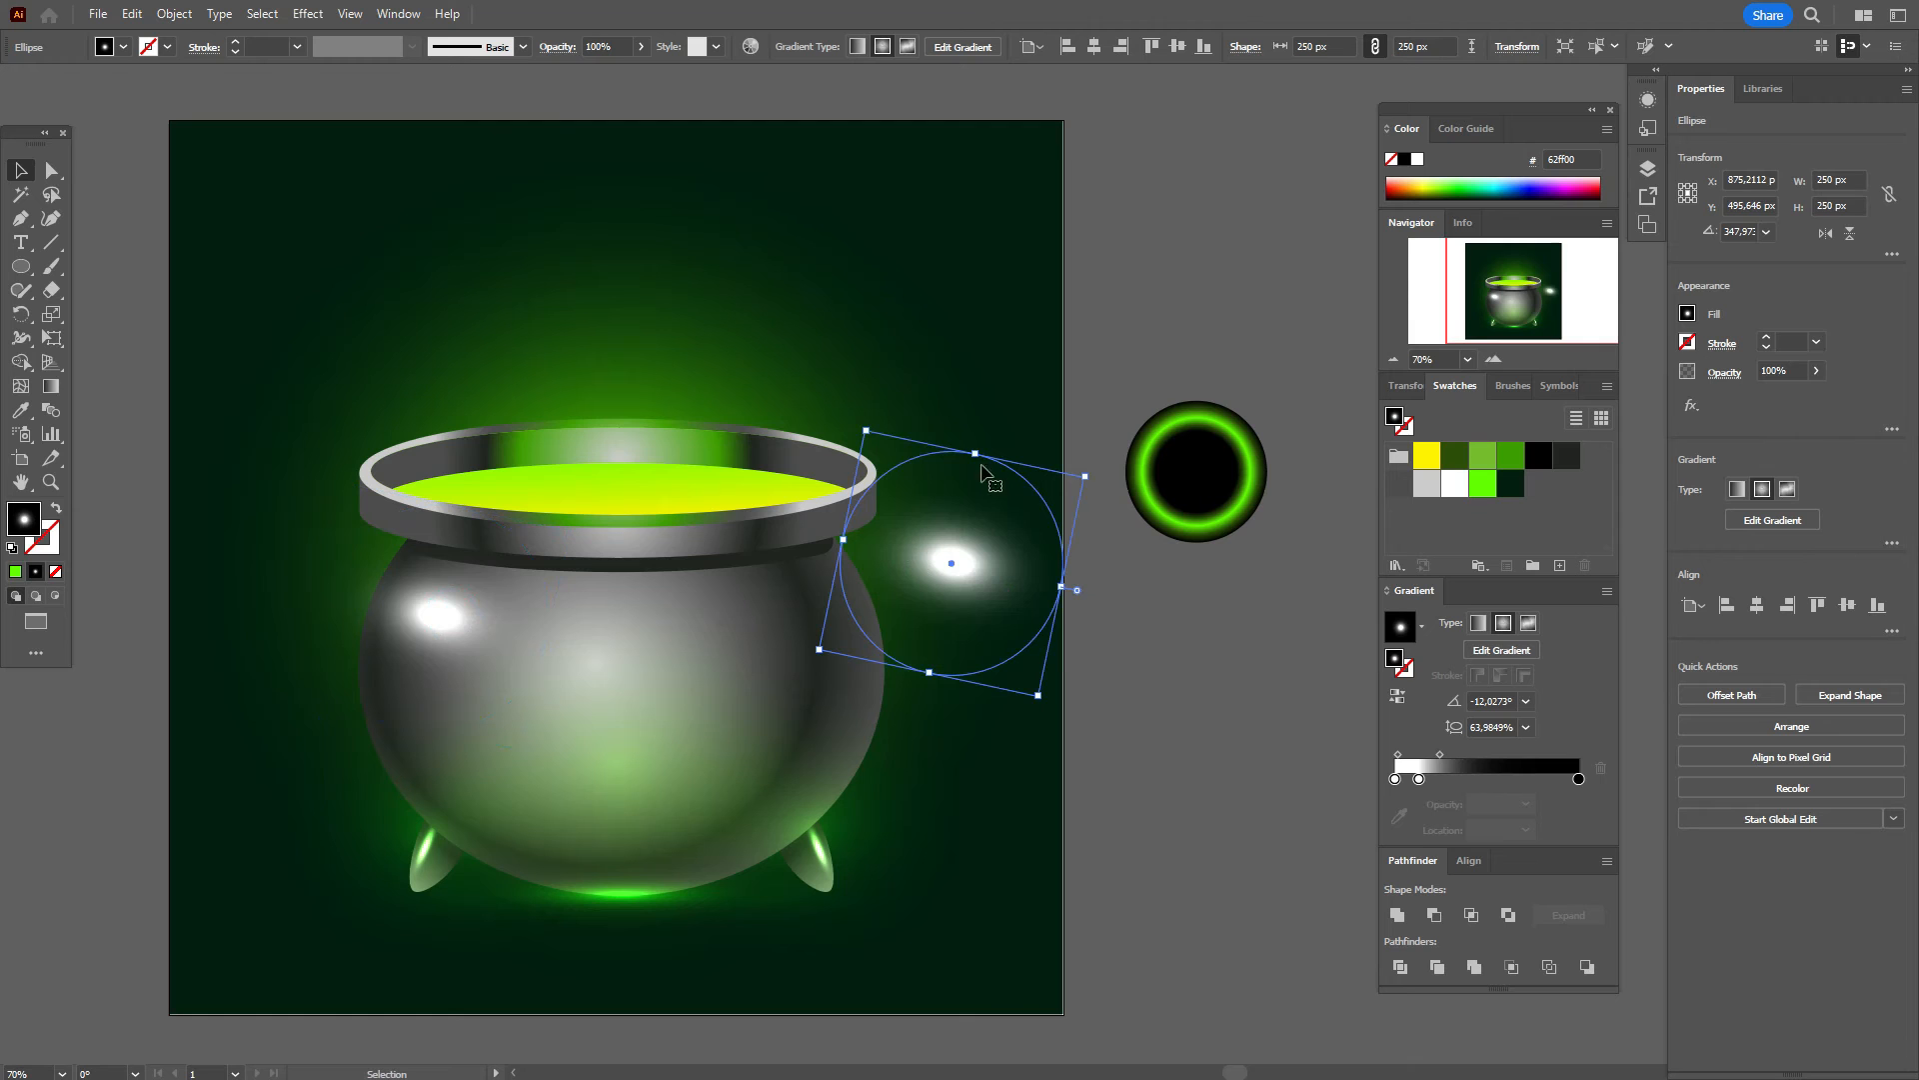
pyautogui.moveTo(977, 448); pyautogui.dragTo(976, 531)
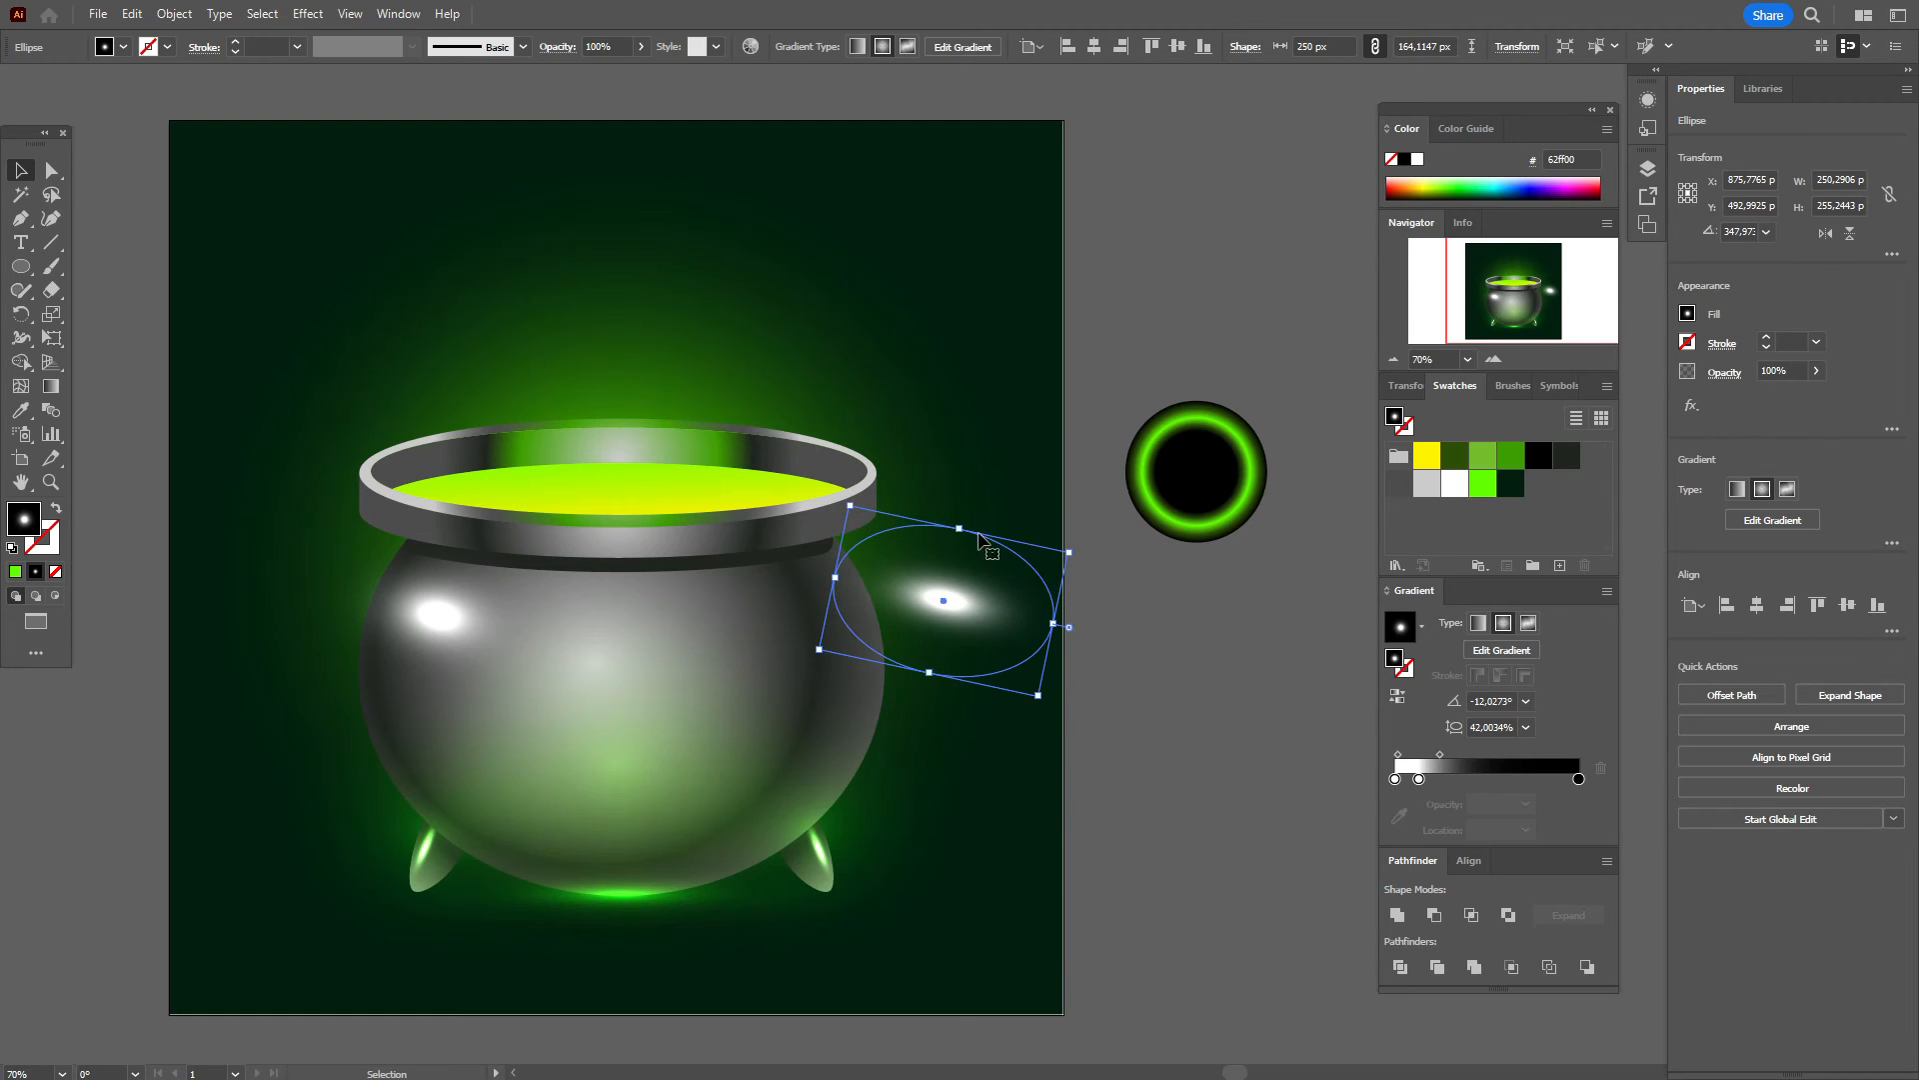
pyautogui.moveTo(1054, 625); pyautogui.dragTo(1220, 478)
# Step: Move the ring and its highlight together onto the artboard's upper right
pyautogui.click(1239, 476)
pyautogui.hotkey('ctrl', 'z')
pyautogui.moveTo(1133, 343); pyautogui.dragTo(936, 352)
pyautogui.click(1239, 397)
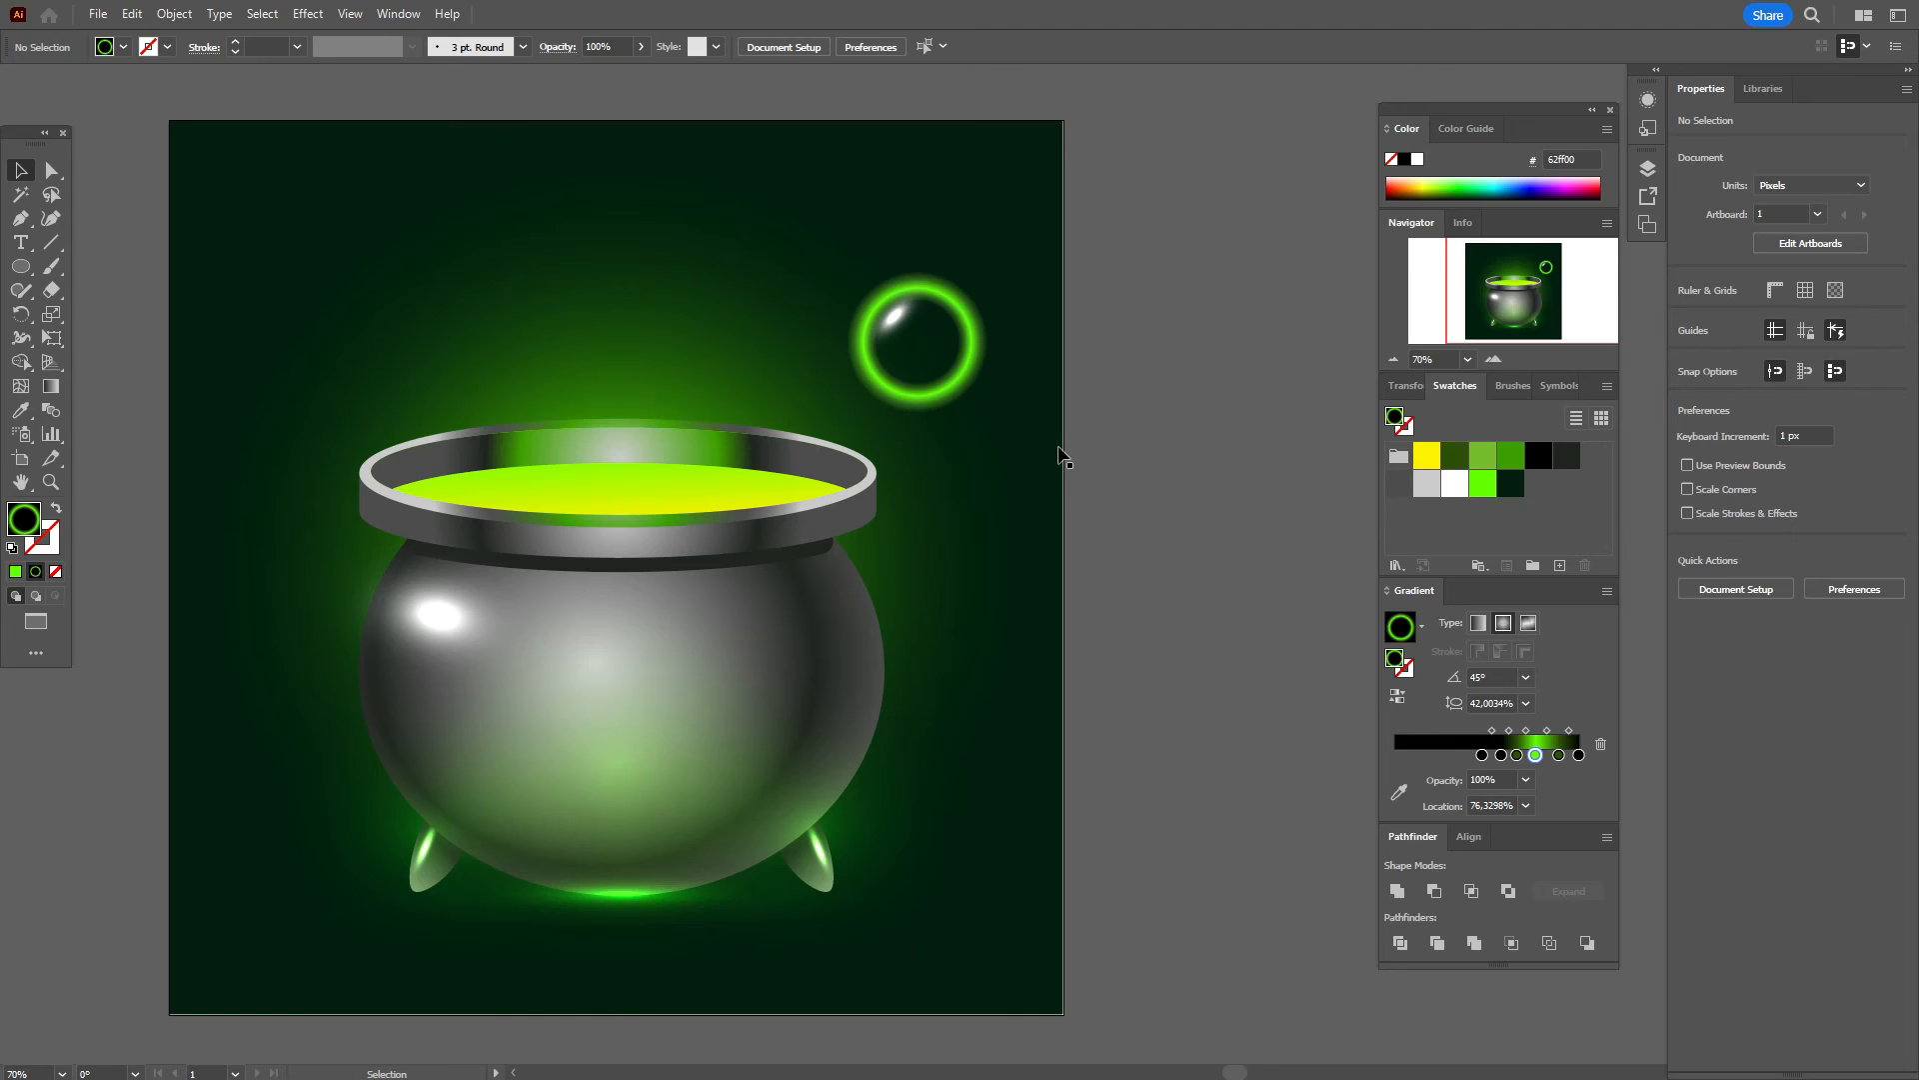
# Step: Copy the body glow up to the bubble, squash it to about 129 px tall and tilt it
pyautogui.click(590, 788)
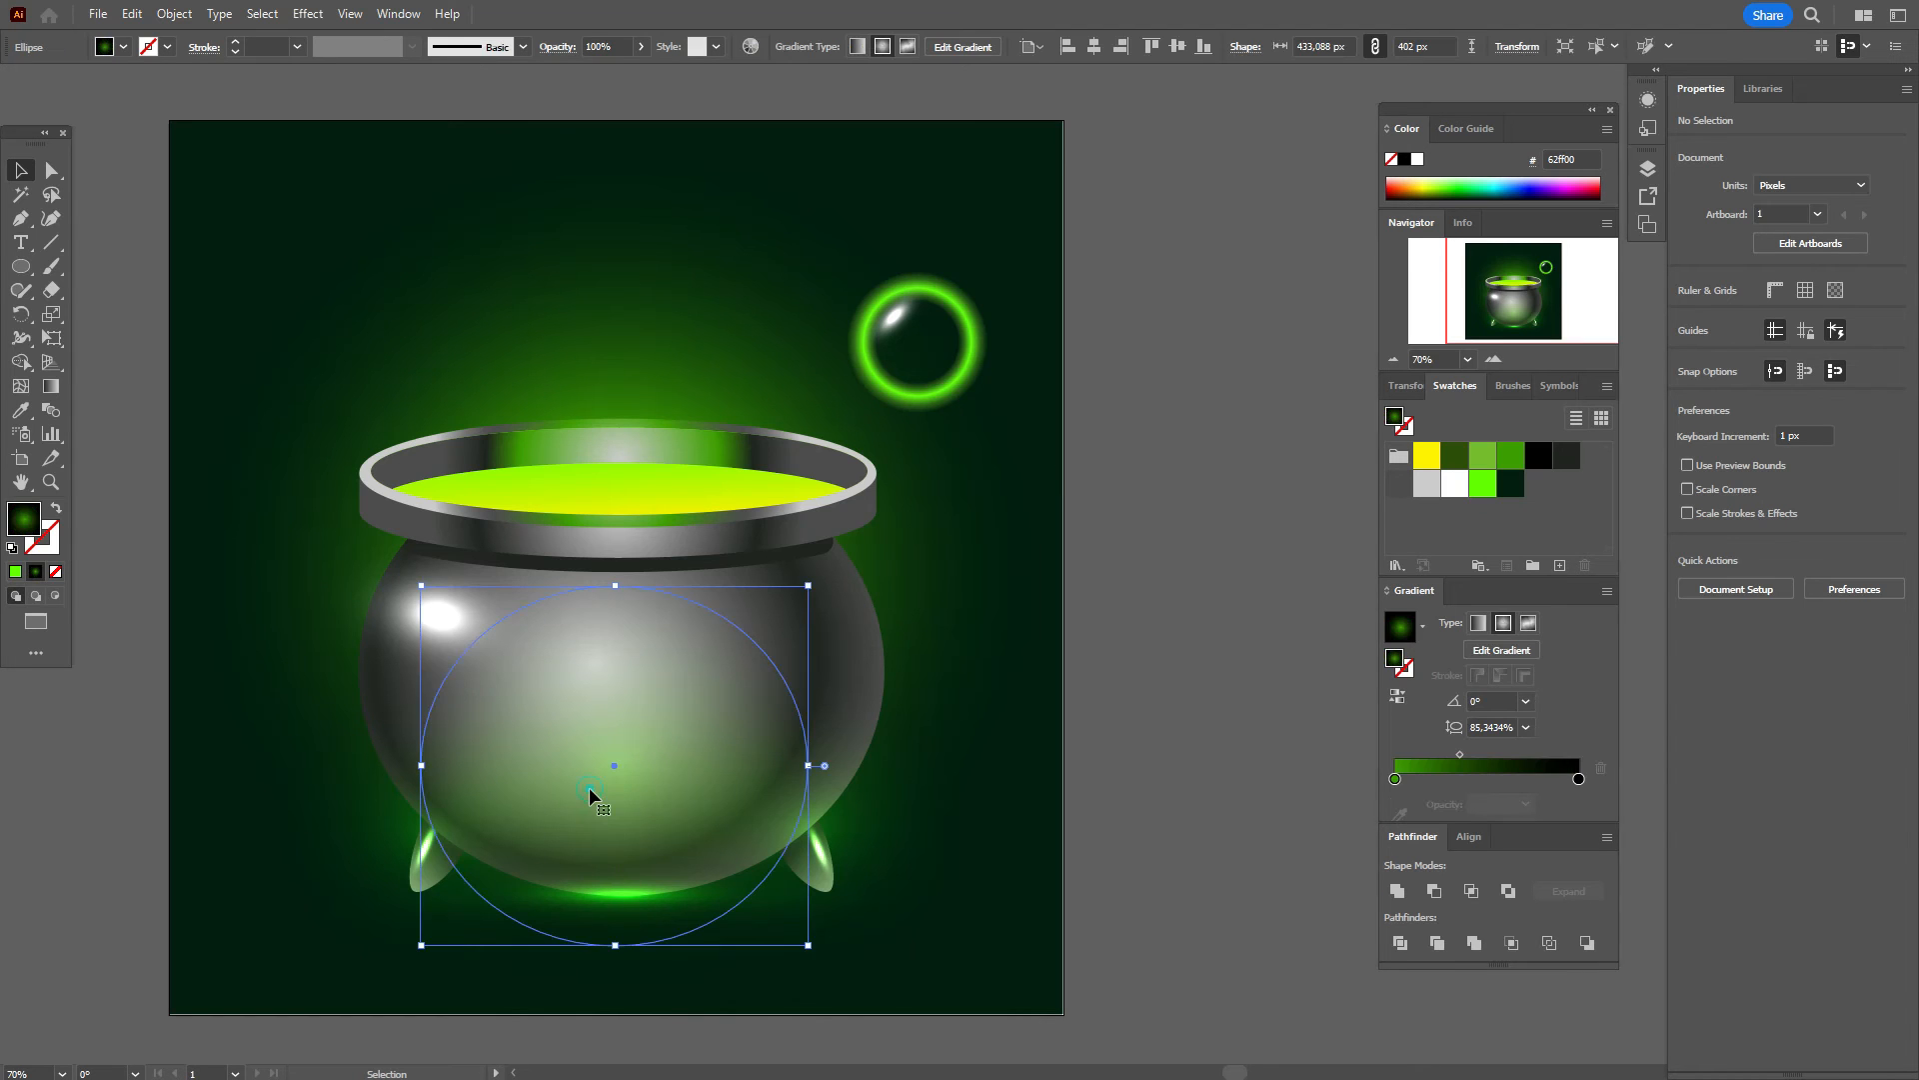
pyautogui.moveTo(592, 796); pyautogui.dragTo(930, 594)
pyautogui.moveTo(952, 384); pyautogui.dragTo(965, 628)
pyautogui.moveTo(1152, 694); pyautogui.dragTo(950, 372)
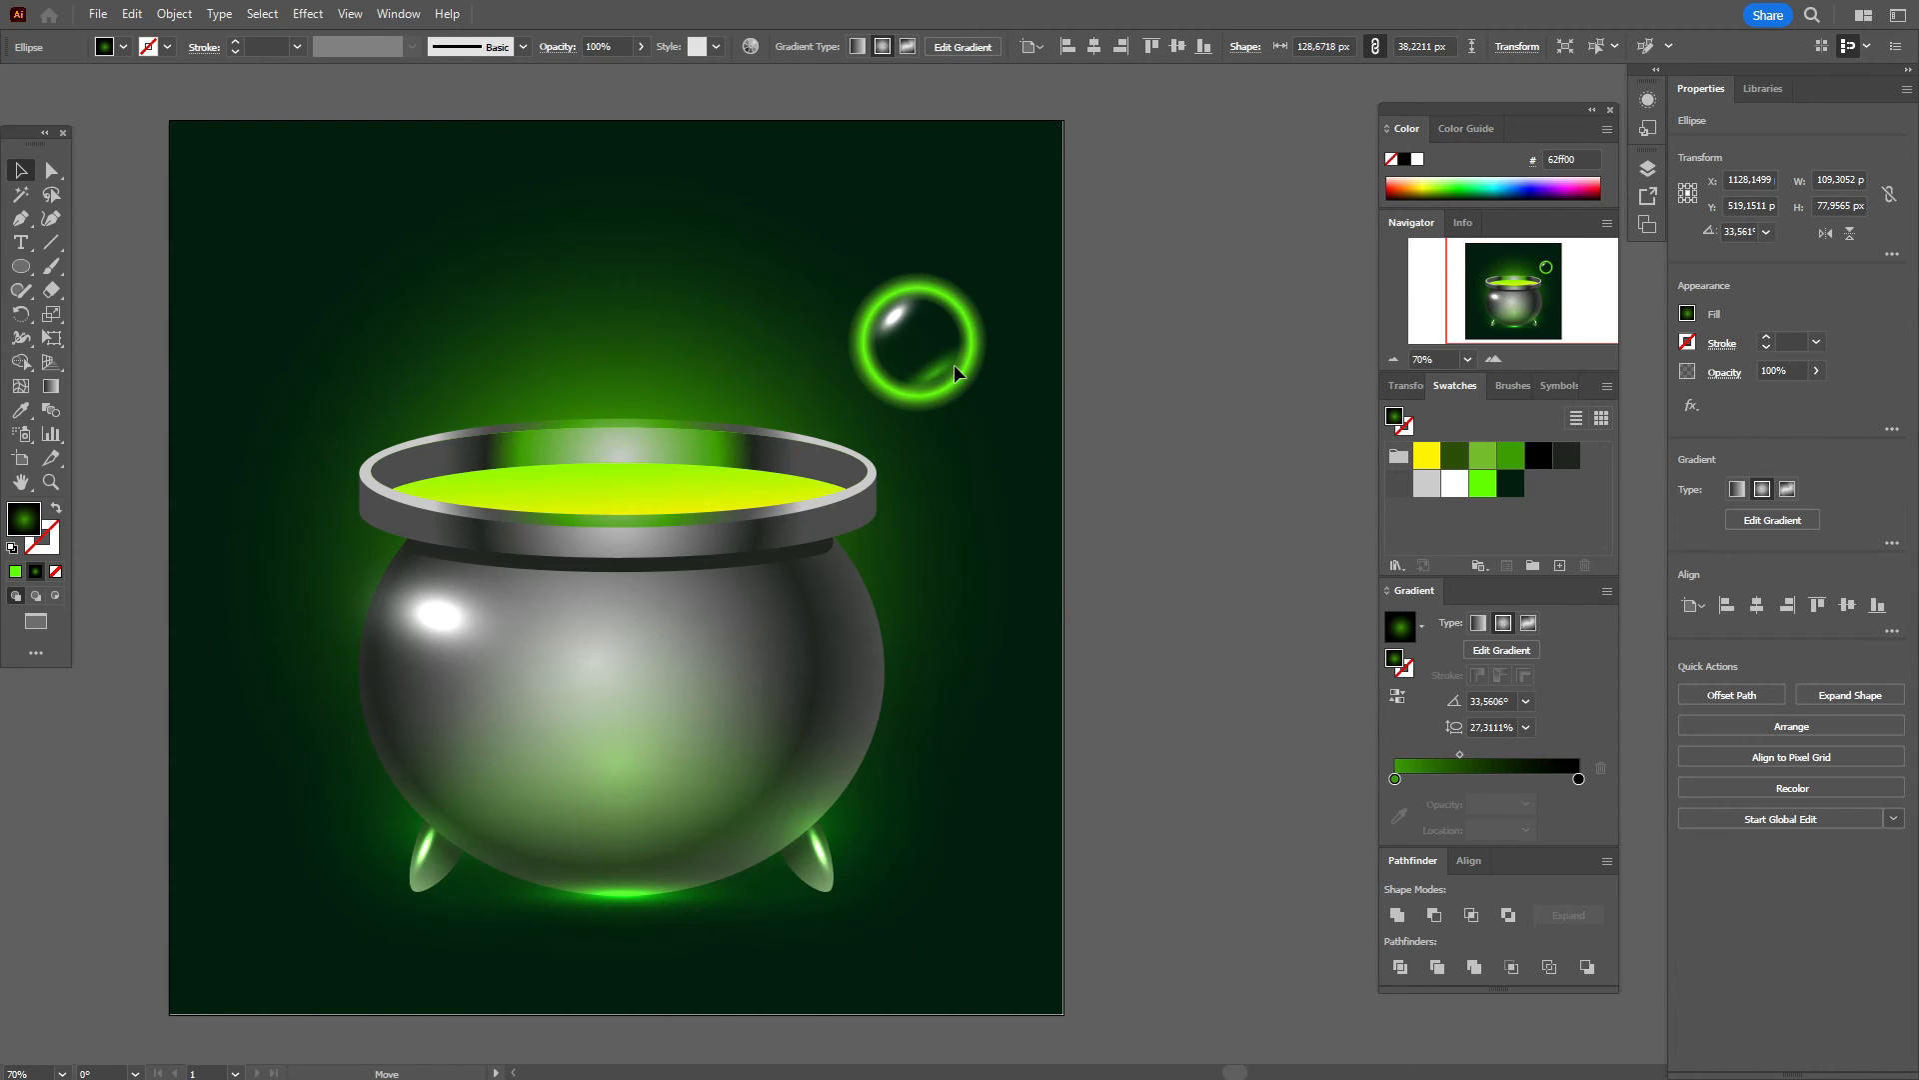
pyautogui.moveTo(953, 362)
pyautogui.mouseDown()
pyautogui.moveTo(1279, 428)
pyautogui.moveTo(1062, 433)
pyautogui.moveTo(939, 368)
pyautogui.mouseUp()
# Step: Bring the green bubble ring in front of the other bubble pieces
pyautogui.click(1175, 335)
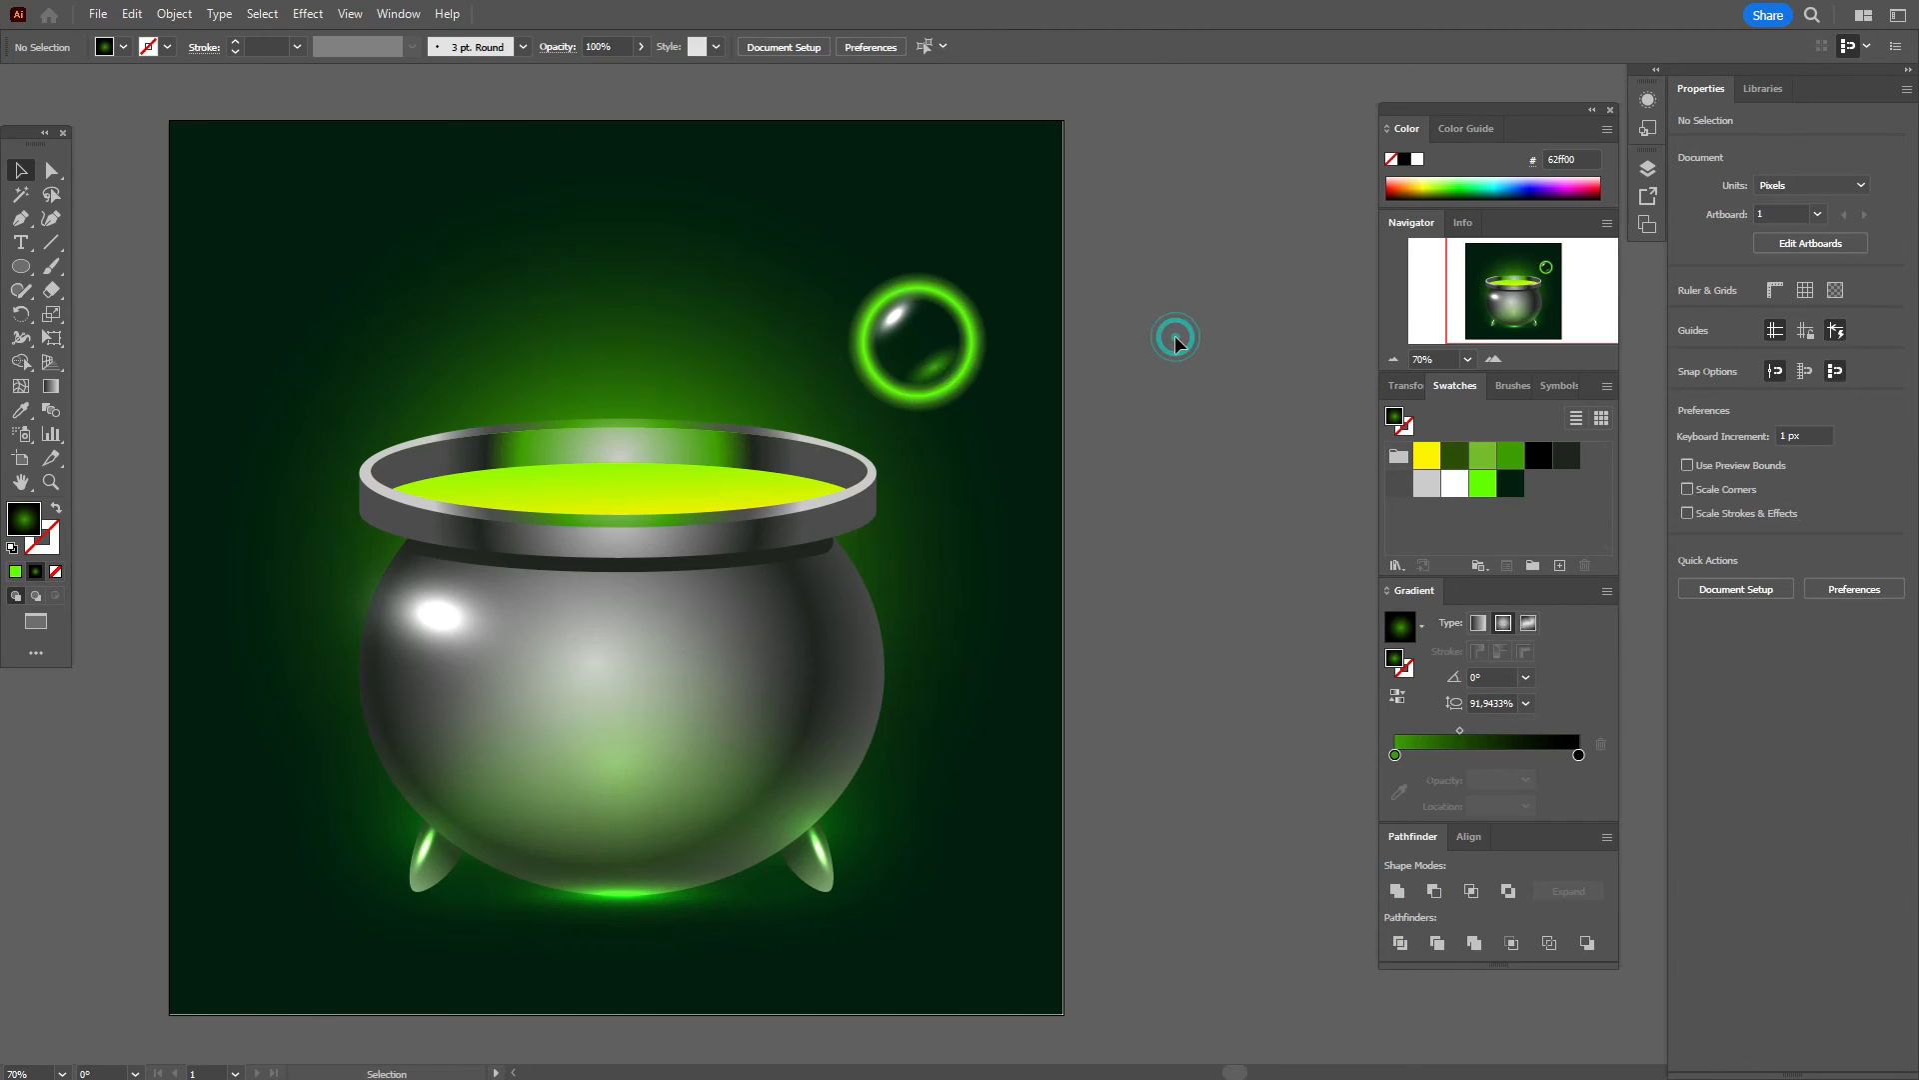
pyautogui.click(968, 333)
pyautogui.press('a')
pyautogui.press('v')
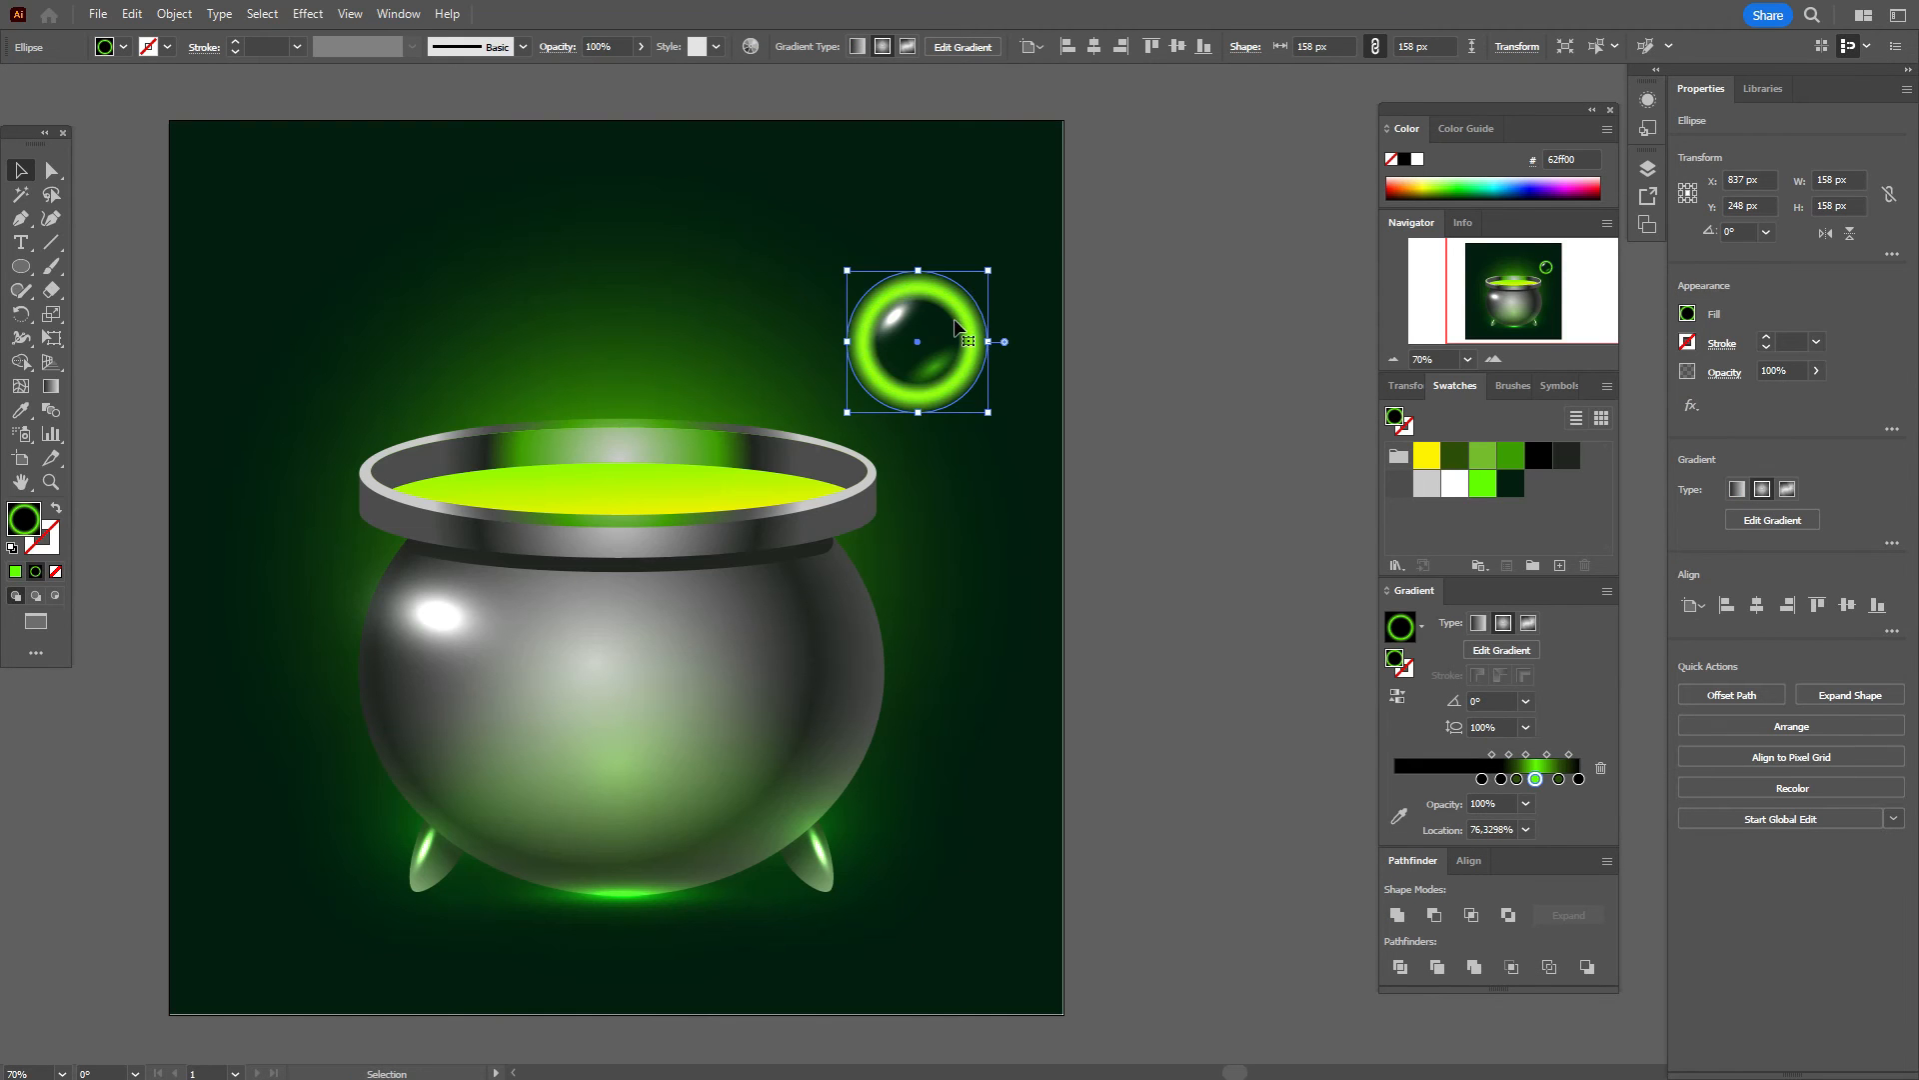
pyautogui.rightClick(956, 327)
pyautogui.moveTo(1126, 826)
pyautogui.click(1215, 825)
pyautogui.click(1280, 300)
# Step: Clip the glow inside the bubble ring and move the masked bubble to the artboard's right edge
pyautogui.moveTo(1093, 268); pyautogui.dragTo(930, 440)
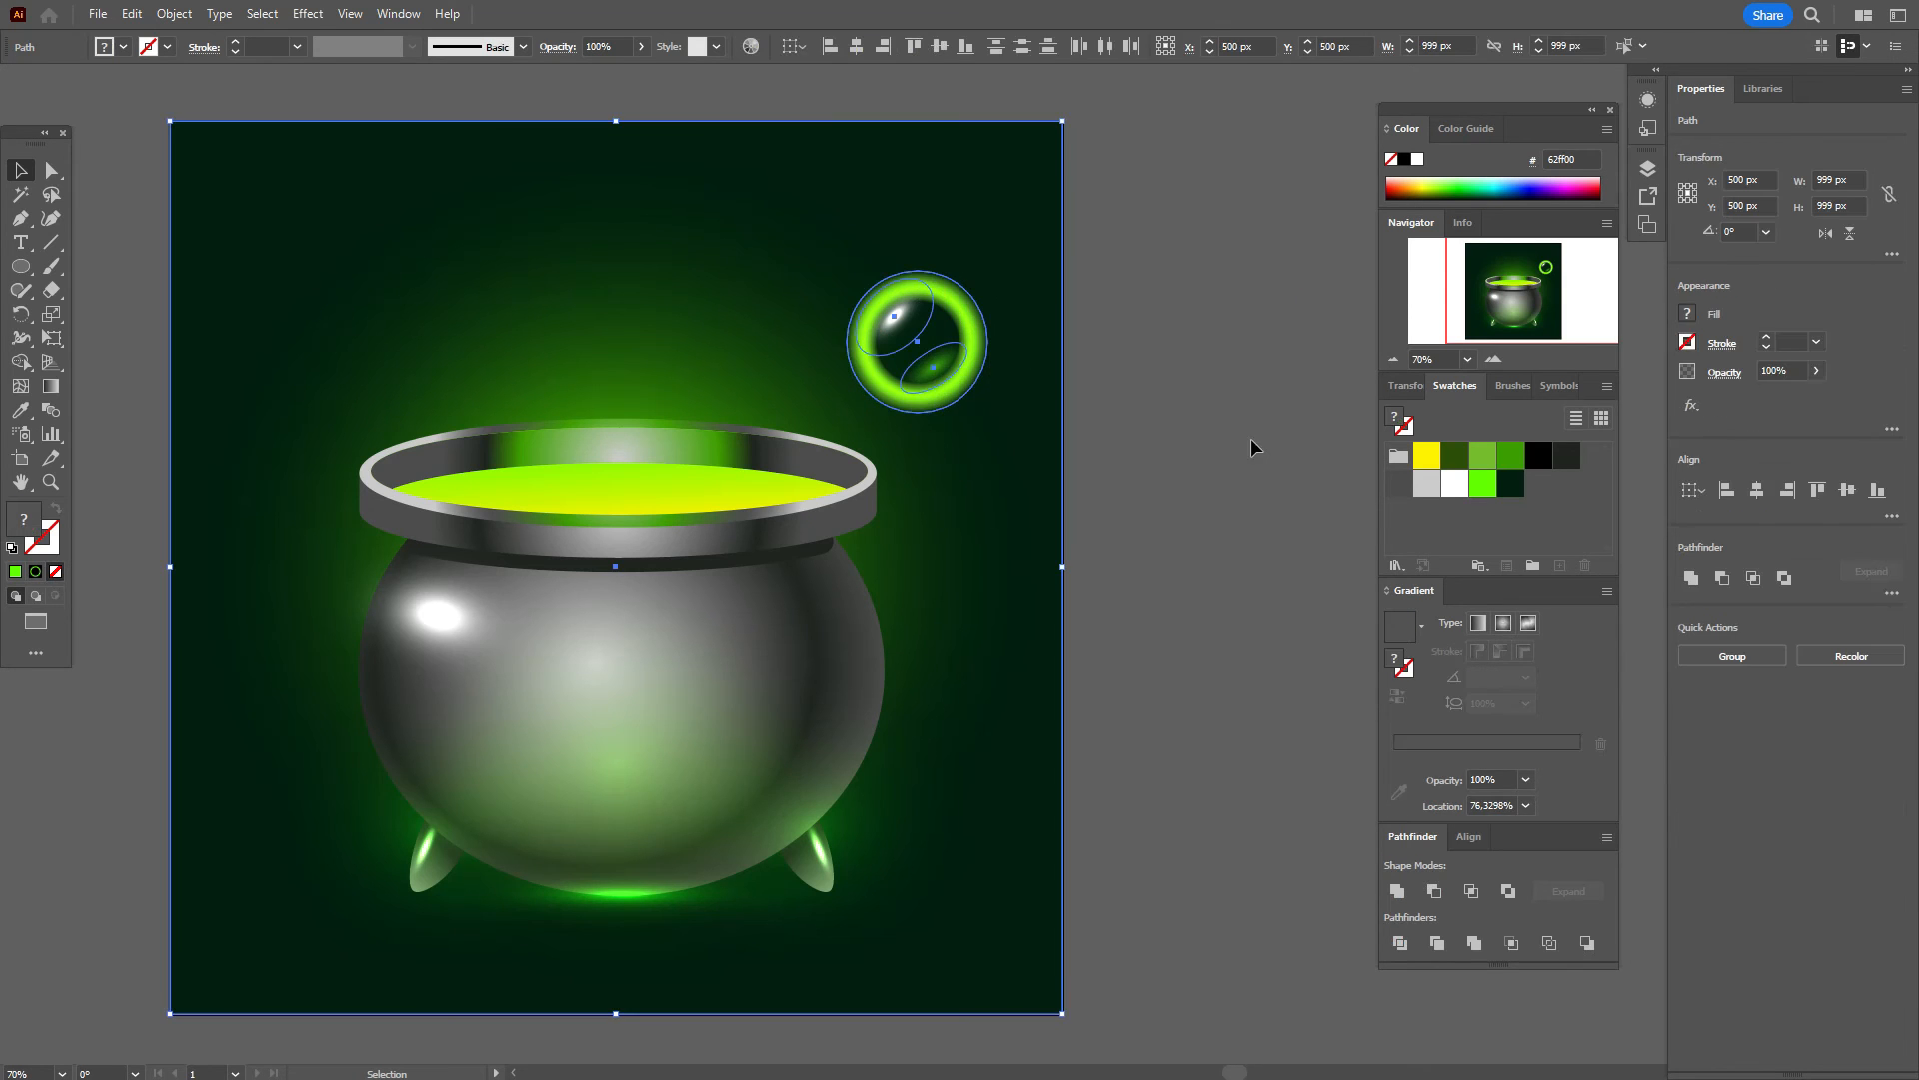
pyautogui.moveTo(1136, 246); pyautogui.dragTo(922, 484)
pyautogui.moveTo(1111, 489); pyautogui.dragTo(1037, 552)
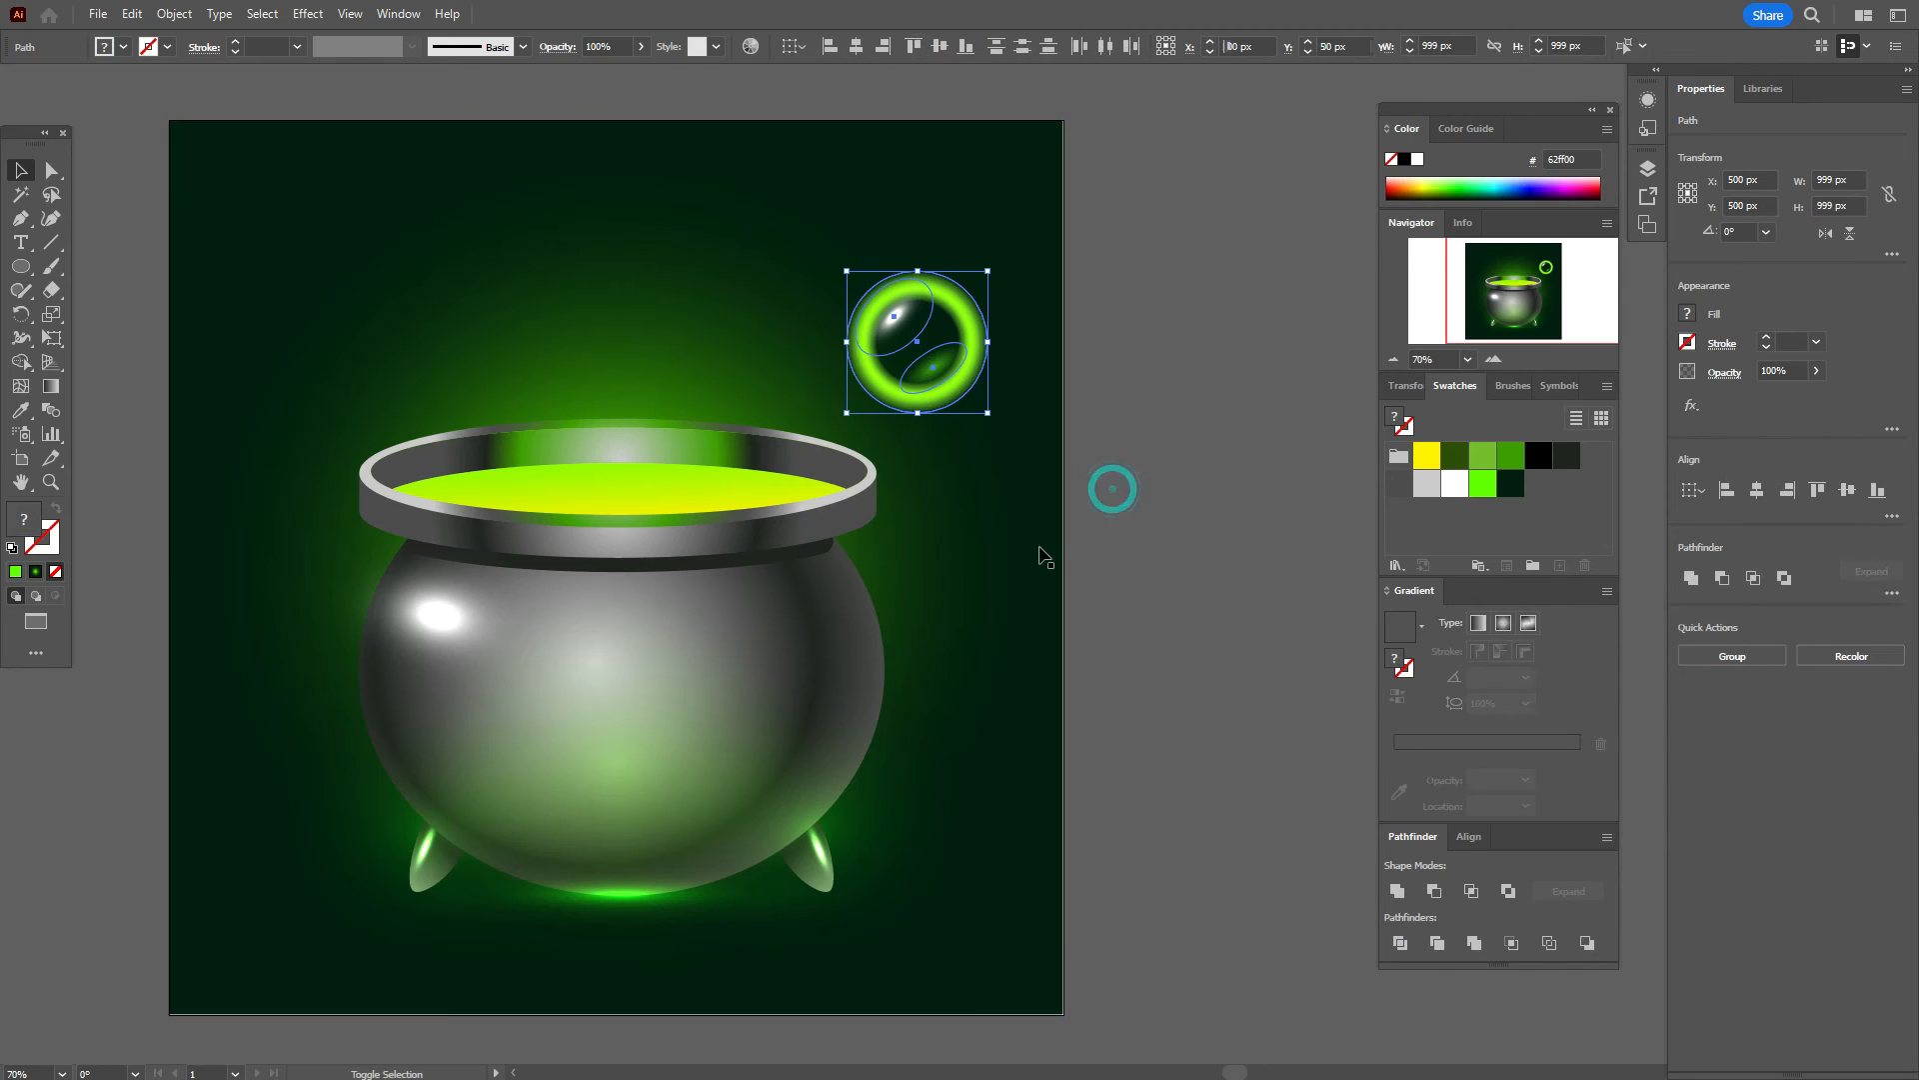
pyautogui.rightClick(952, 389)
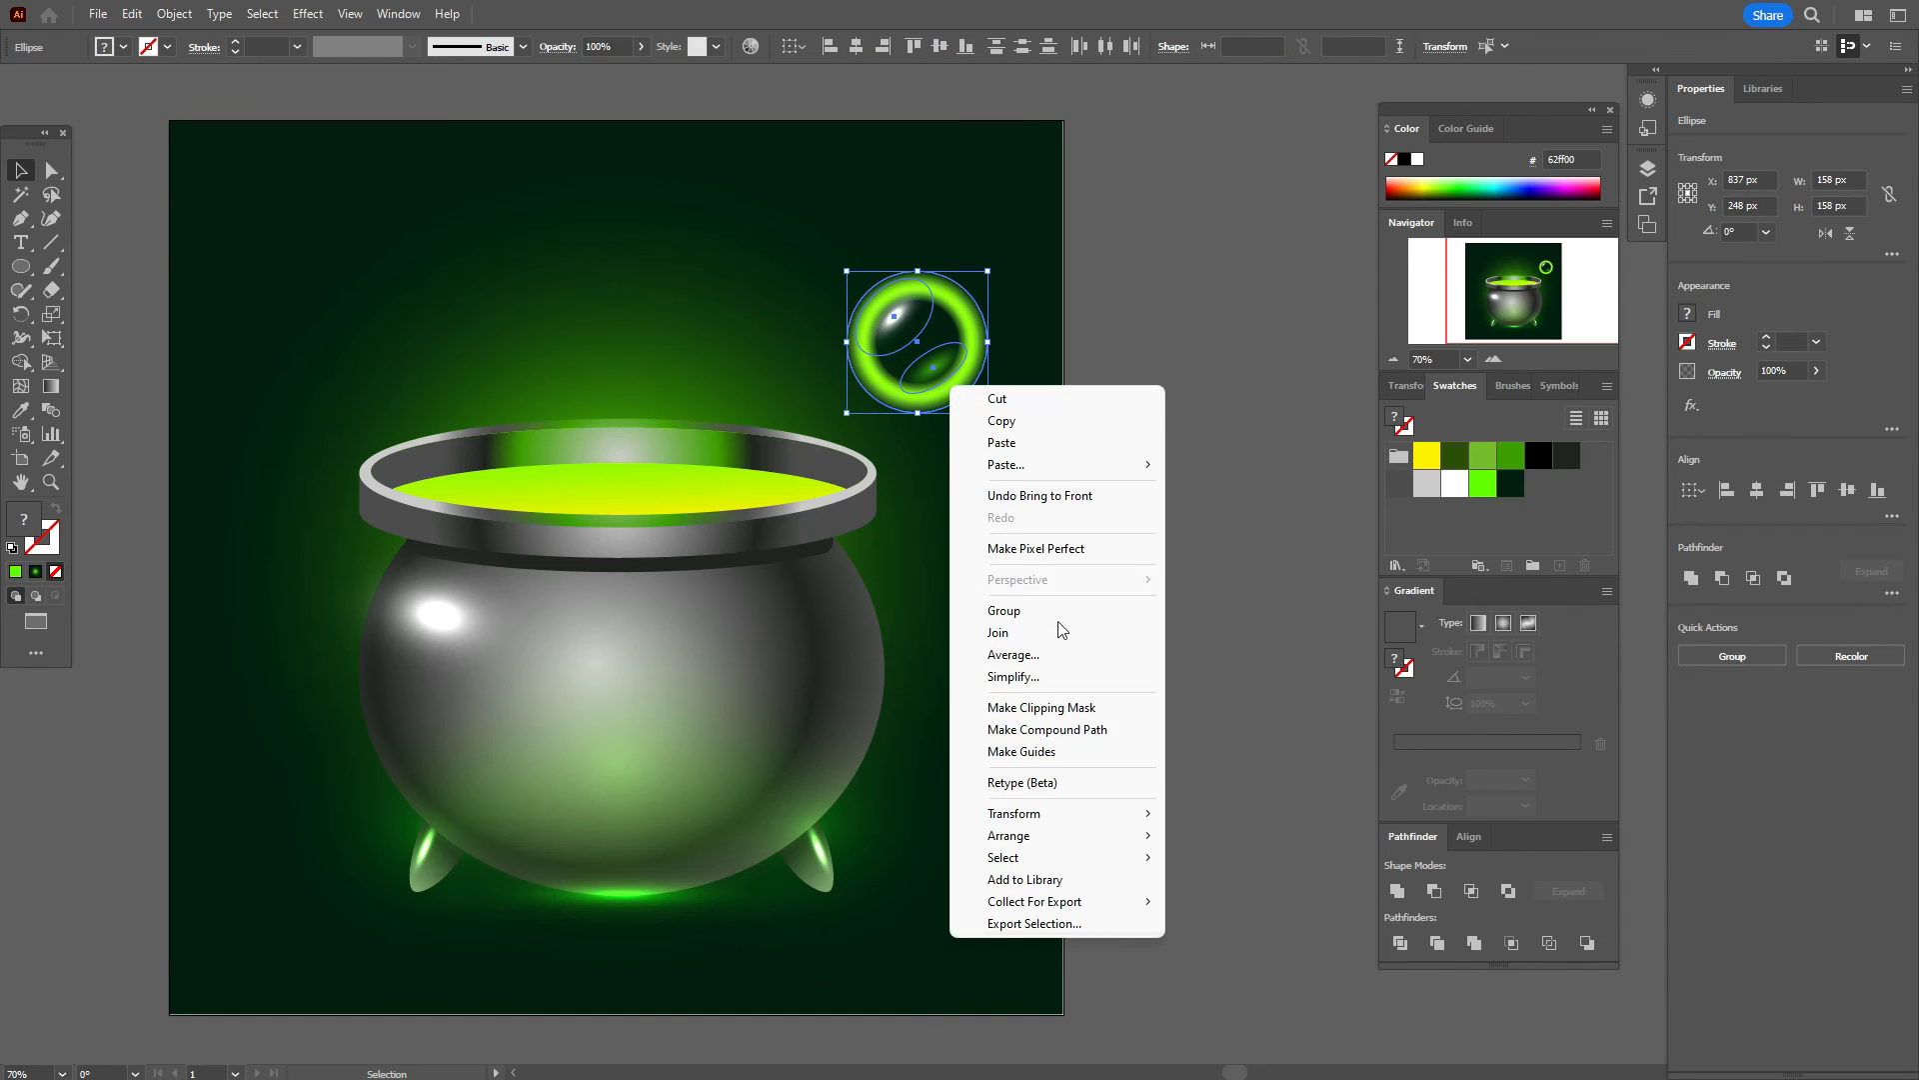
pyautogui.click(1064, 708)
pyautogui.click(1163, 556)
pyautogui.moveTo(931, 360); pyautogui.dragTo(1186, 434)
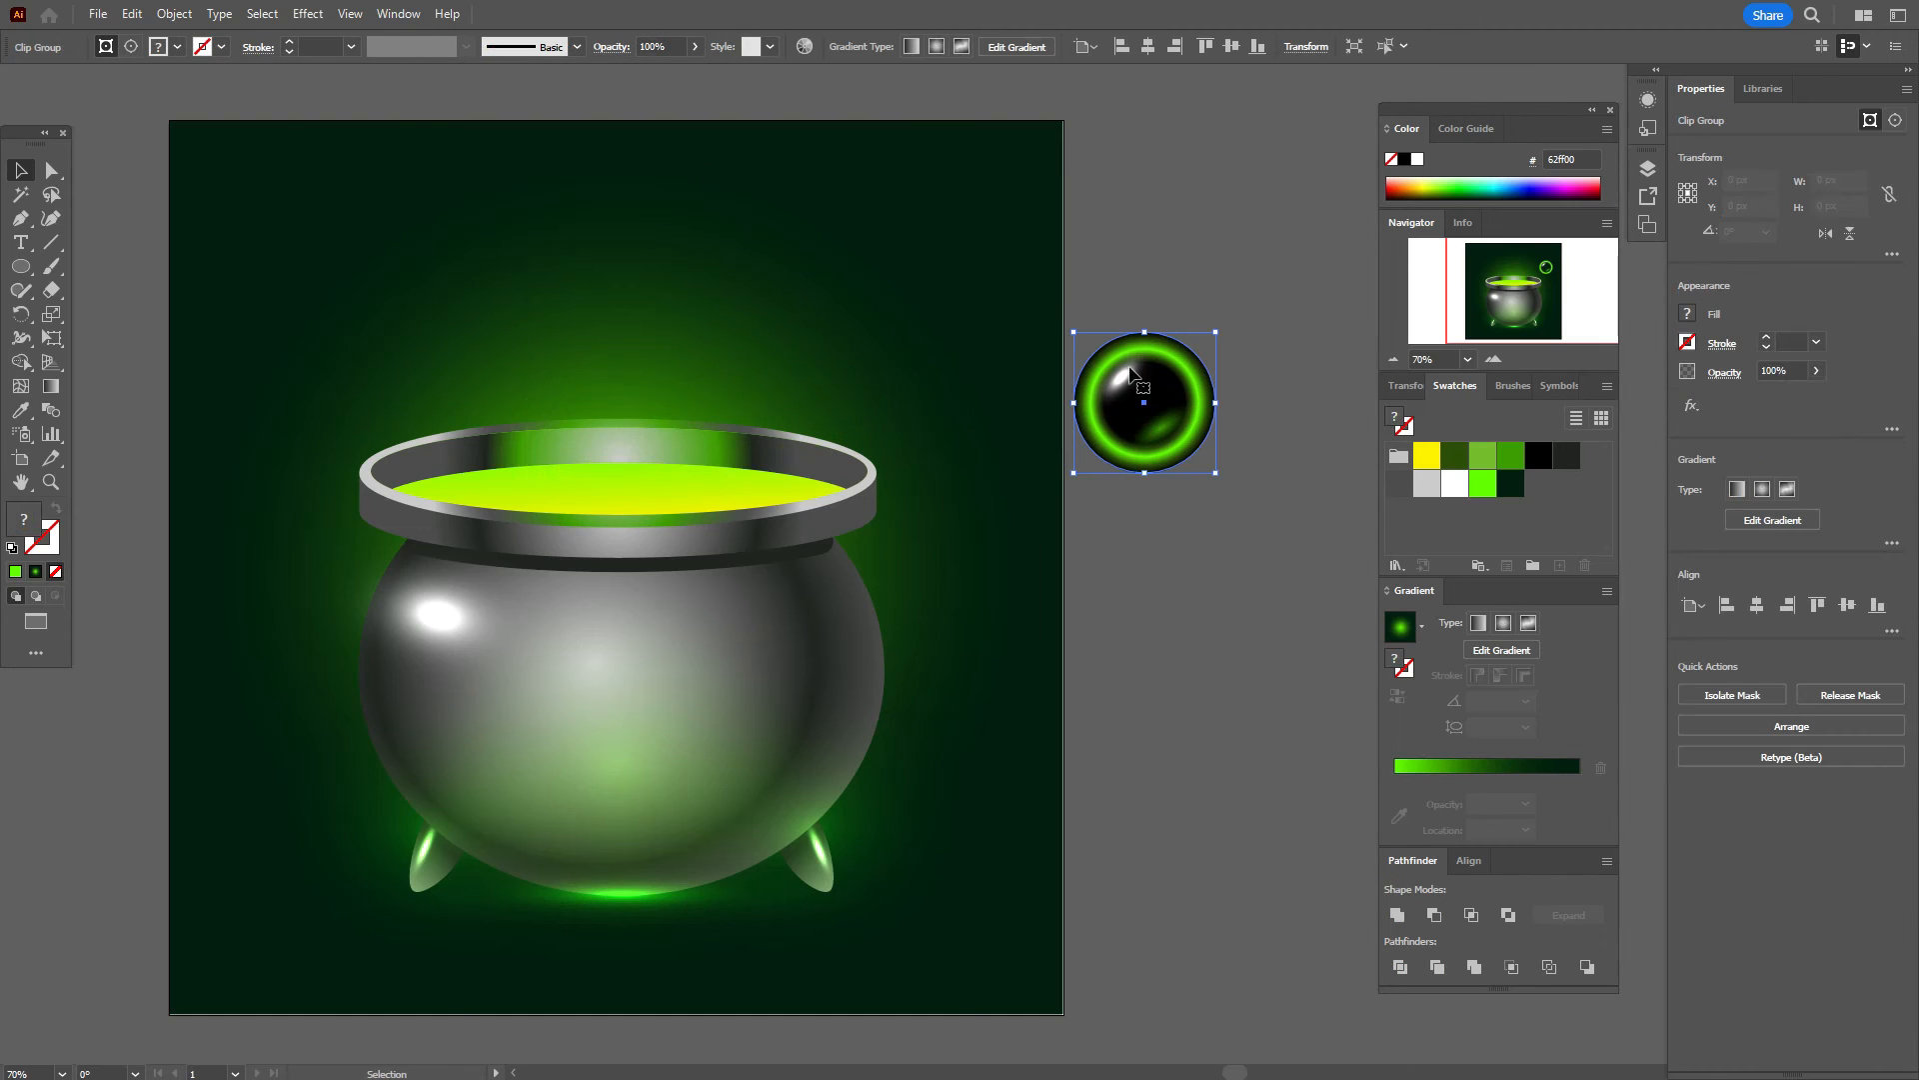
# Step: Shrink the bubble to 100 px, set it on the cauldron rim and copy it along the rim
pyautogui.moveTo(1149, 334); pyautogui.dragTo(1145, 372)
pyautogui.hotkey('ctrl', 'z')
pyautogui.hotkey('ctrl', 'z')
pyautogui.moveTo(1149, 444); pyautogui.dragTo(521, 476)
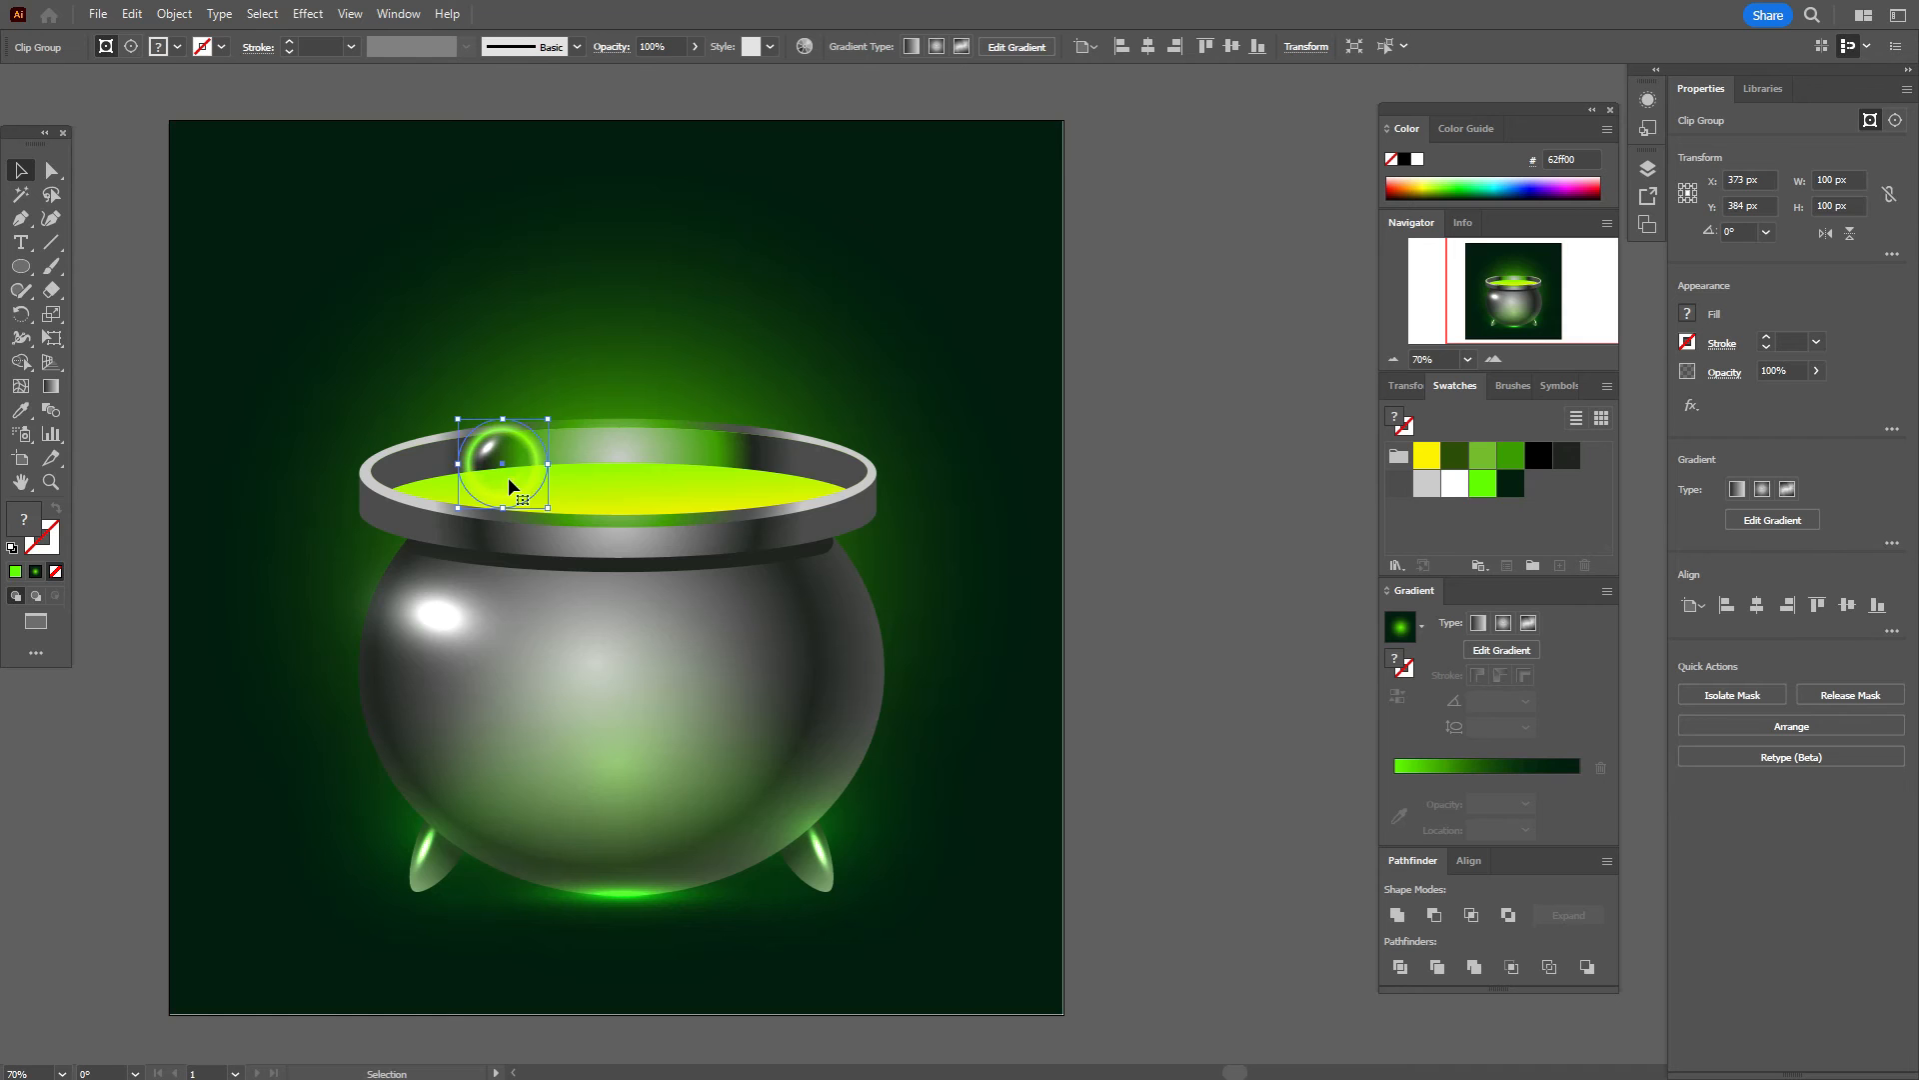
pyautogui.press('c')
pyautogui.moveTo(508, 476); pyautogui.dragTo(703, 481)
pyautogui.press('Return')
pyautogui.press('v')
pyautogui.click(512, 474)
# Step: Scatter larger and smaller bubble copies floating above the cauldron
pyautogui.moveTo(684, 420); pyautogui.dragTo(683, 391)
pyautogui.moveTo(596, 497); pyautogui.dragTo(799, 456)
pyautogui.click(1028, 502)
pyautogui.moveTo(683, 437); pyautogui.dragTo(552, 245)
pyautogui.moveTo(545, 200); pyautogui.dragTo(545, 229)
pyautogui.moveTo(557, 250); pyautogui.dragTo(606, 252)
pyautogui.click(1108, 348)
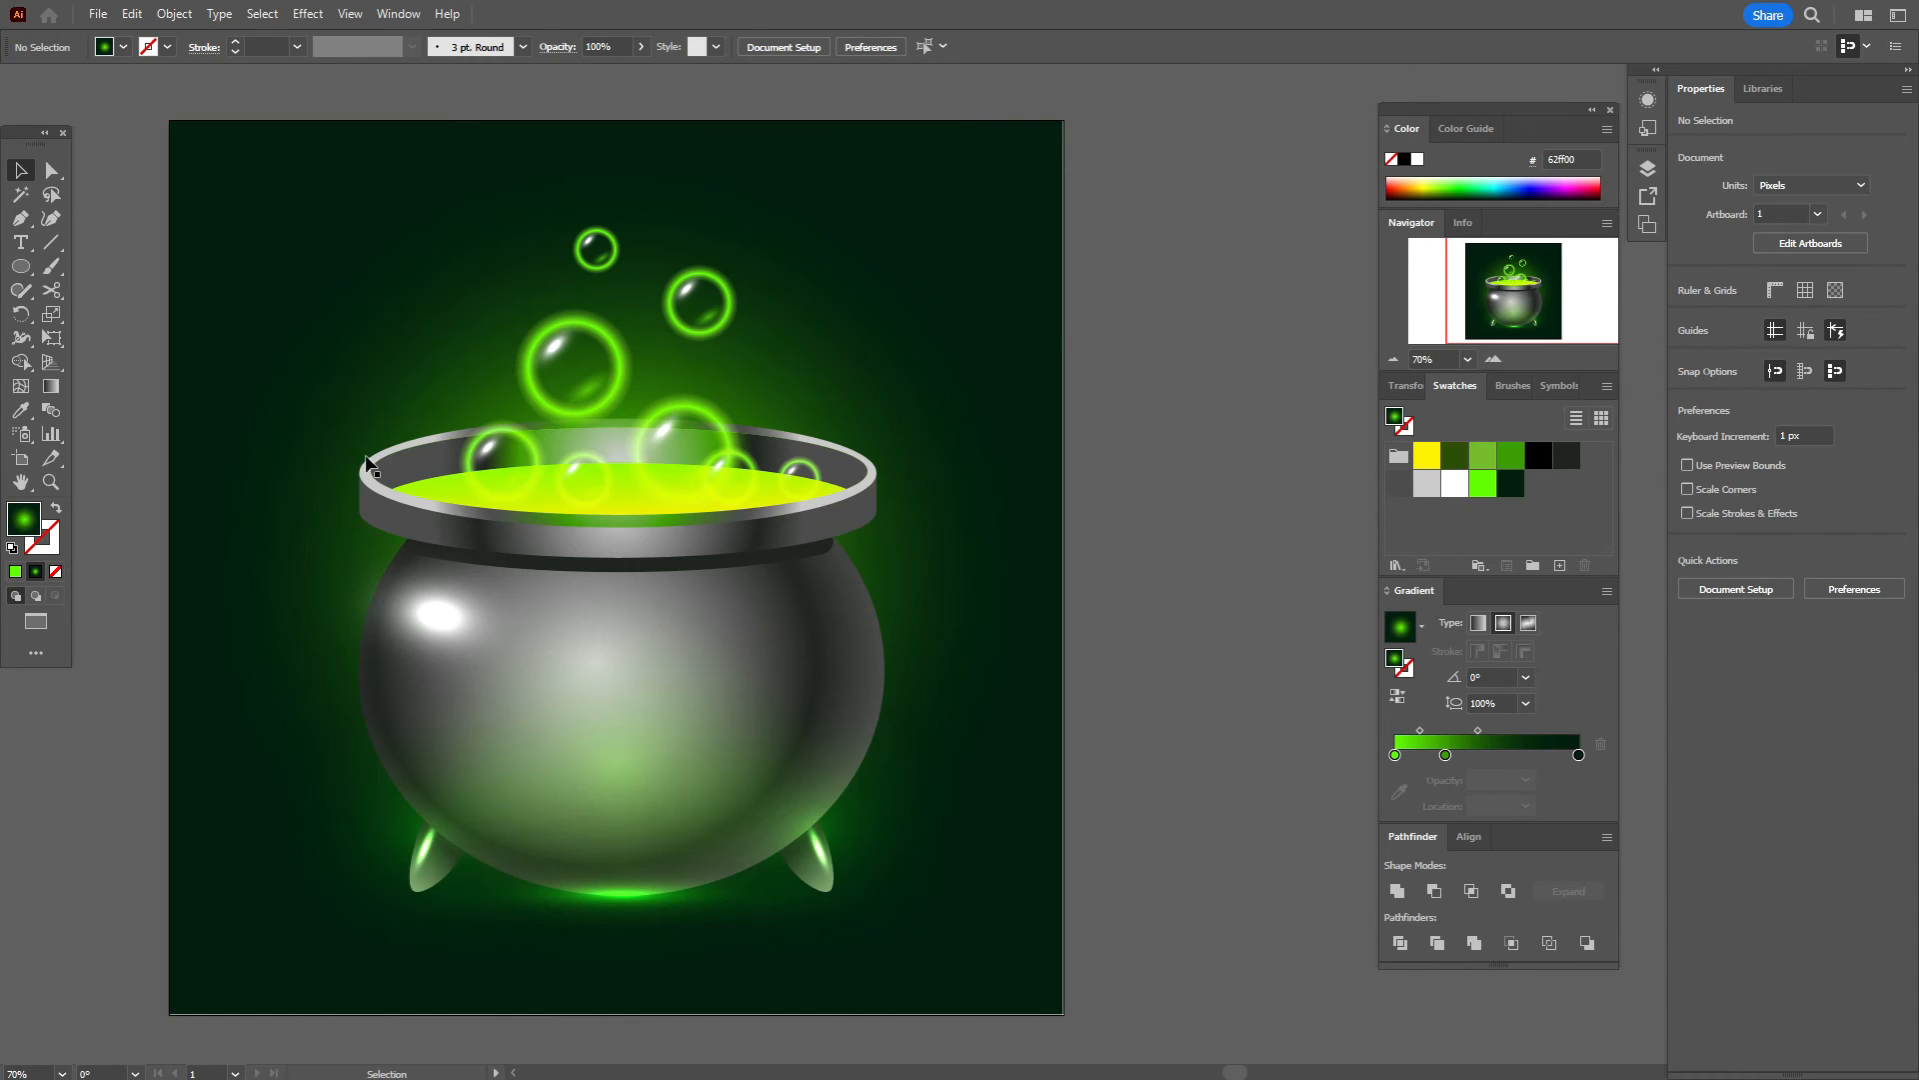
pyautogui.click(20, 266)
# Step: Clip the left rim bubble with a yellow ellipse so only its top shows, then nudge it onto the rim
pyautogui.click(1427, 468)
pyautogui.moveTo(437, 345)
pyautogui.mouseDown()
pyautogui.moveTo(583, 474)
pyautogui.moveTo(517, 429)
pyautogui.mouseUp()
pyautogui.press('v')
pyautogui.keyDown('shift'); pyautogui.click(512, 503); pyautogui.keyUp('shift')
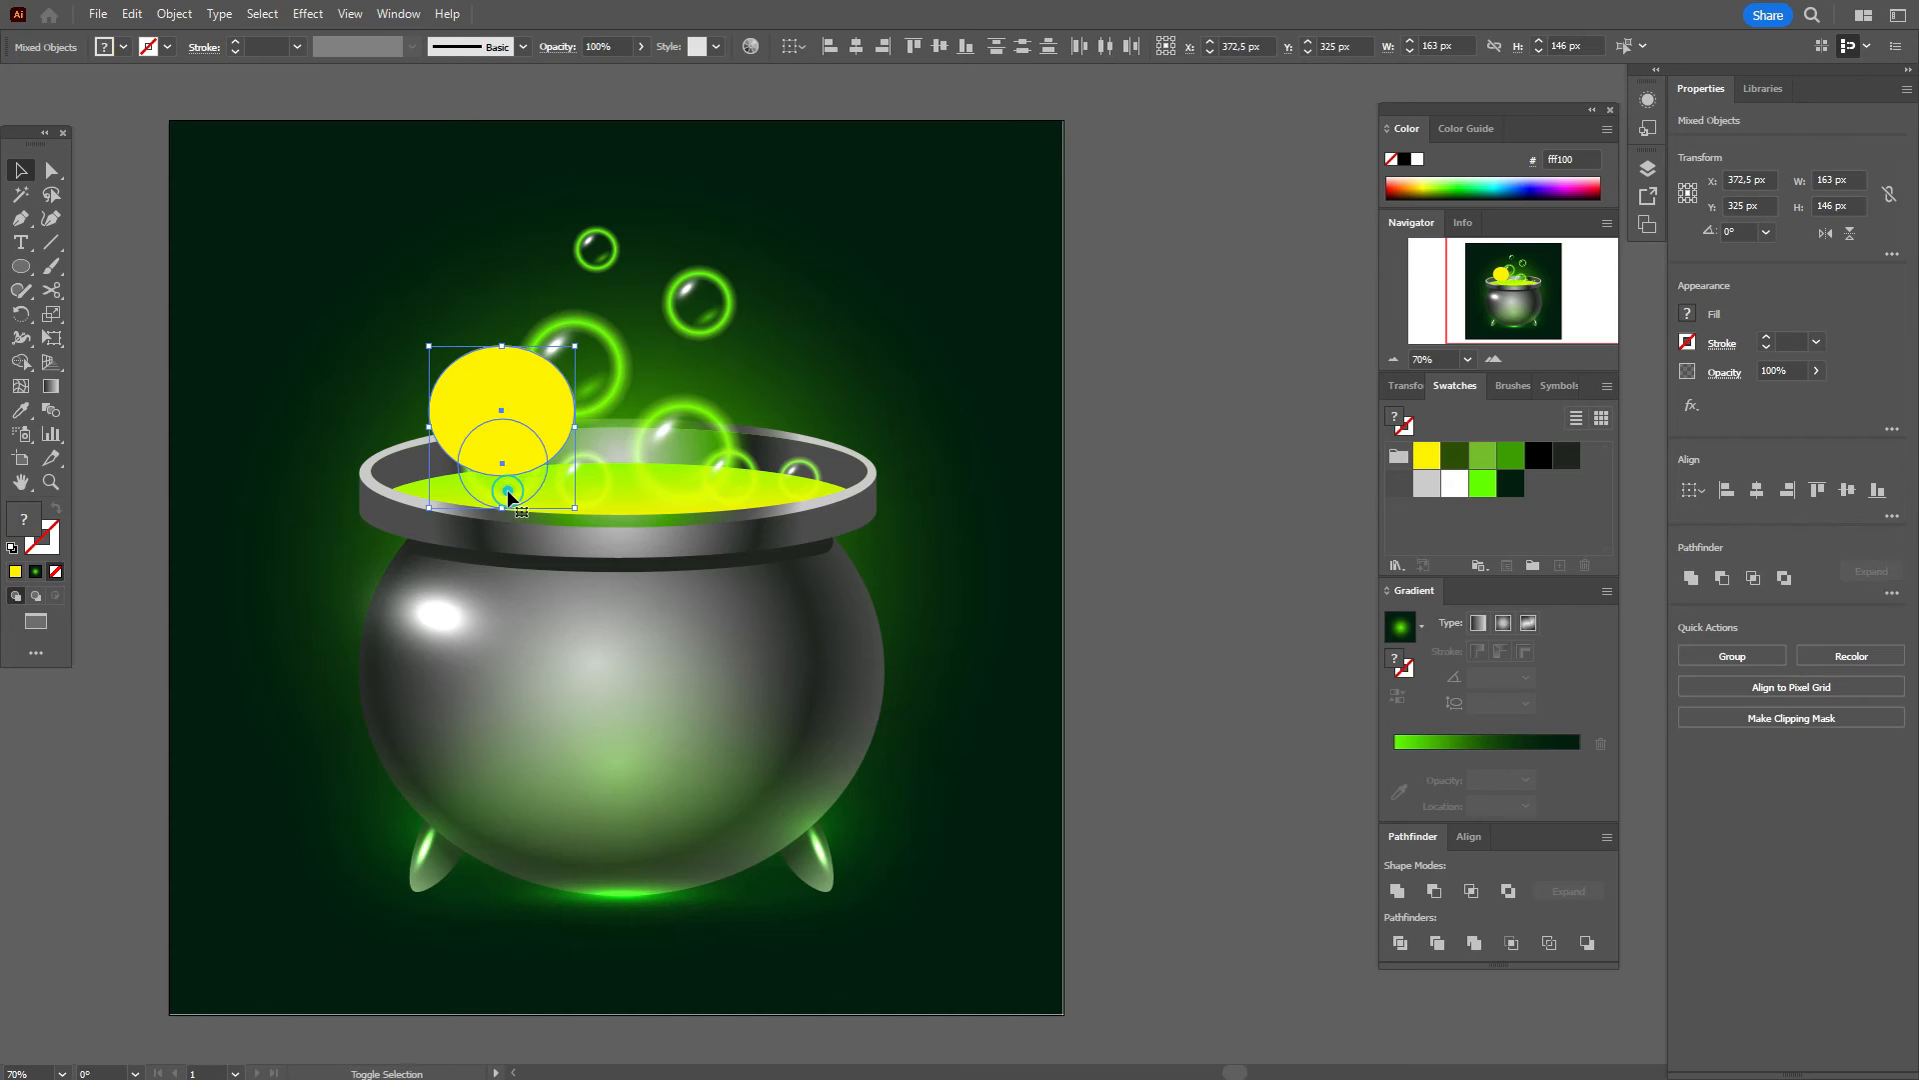
pyautogui.rightClick(501, 488)
pyautogui.click(595, 769)
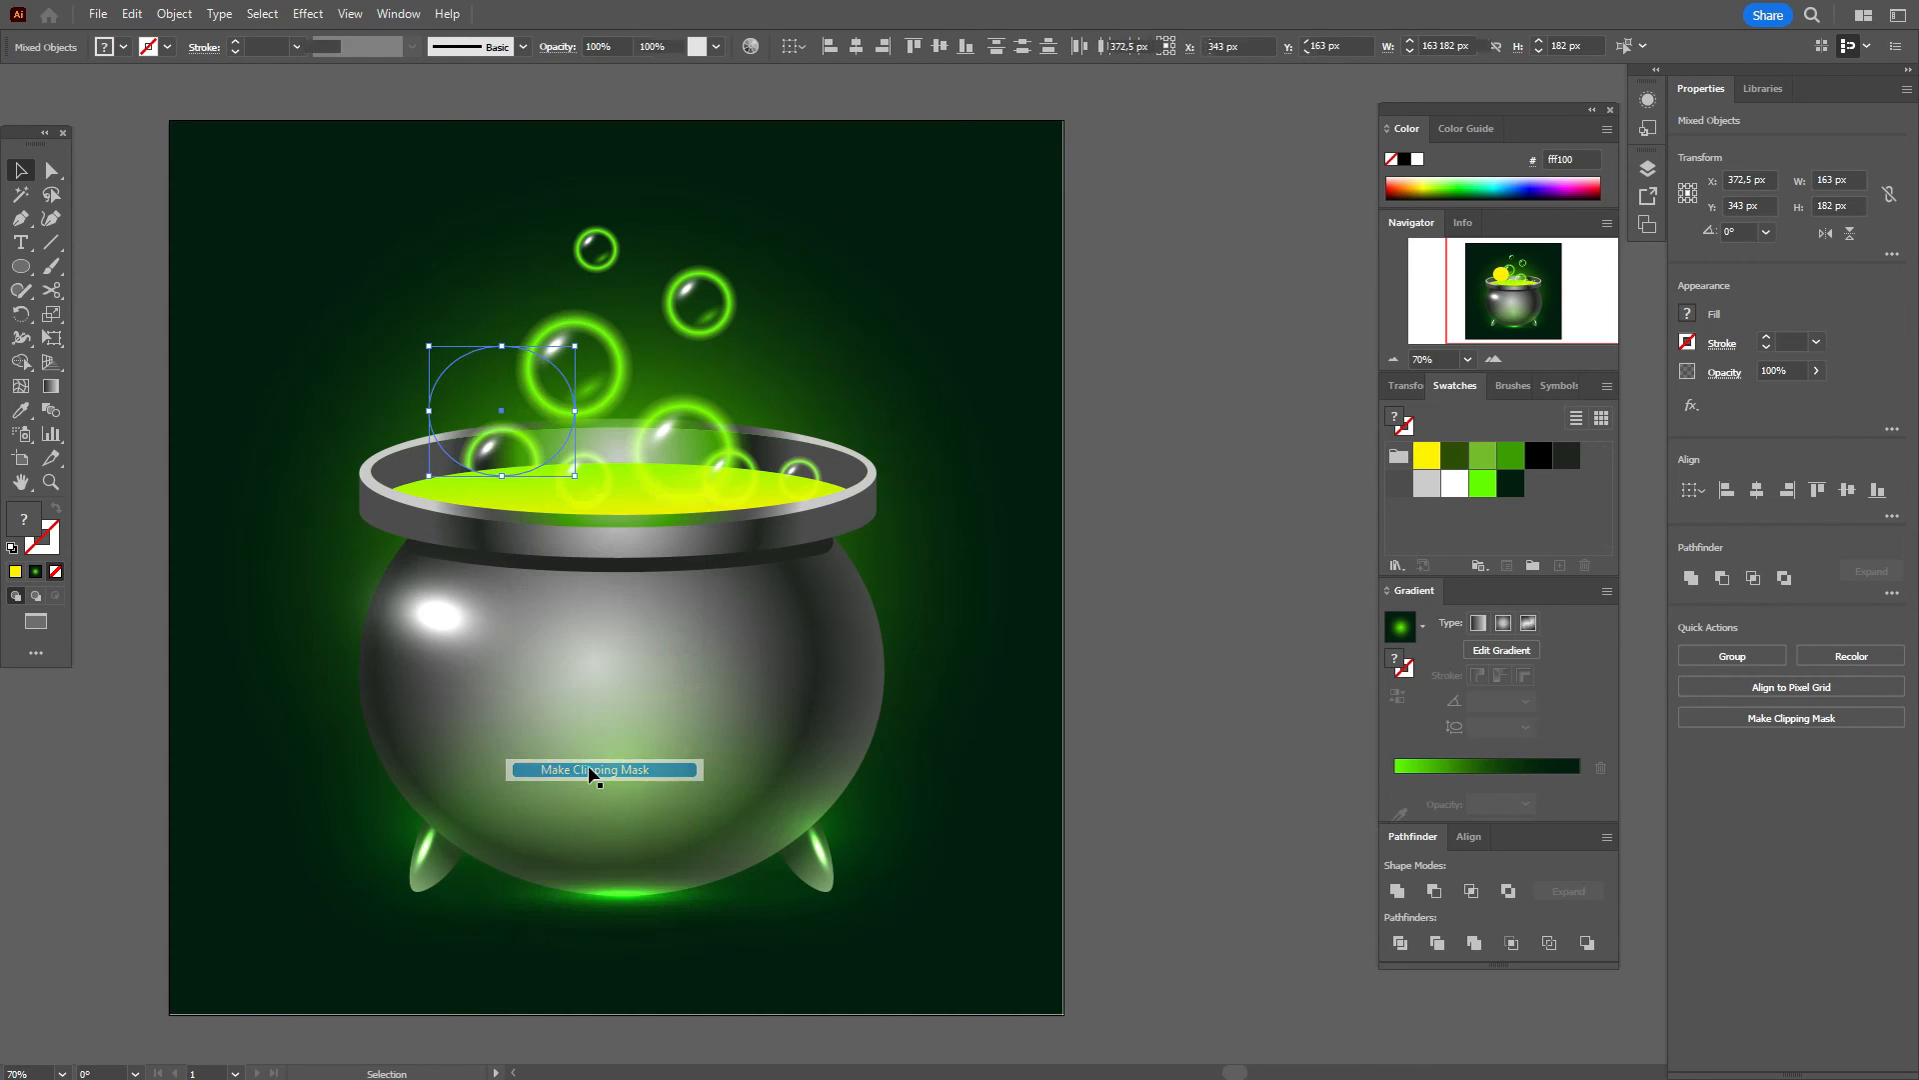
pyautogui.click(1133, 471)
pyautogui.moveTo(521, 440); pyautogui.dragTo(518, 460)
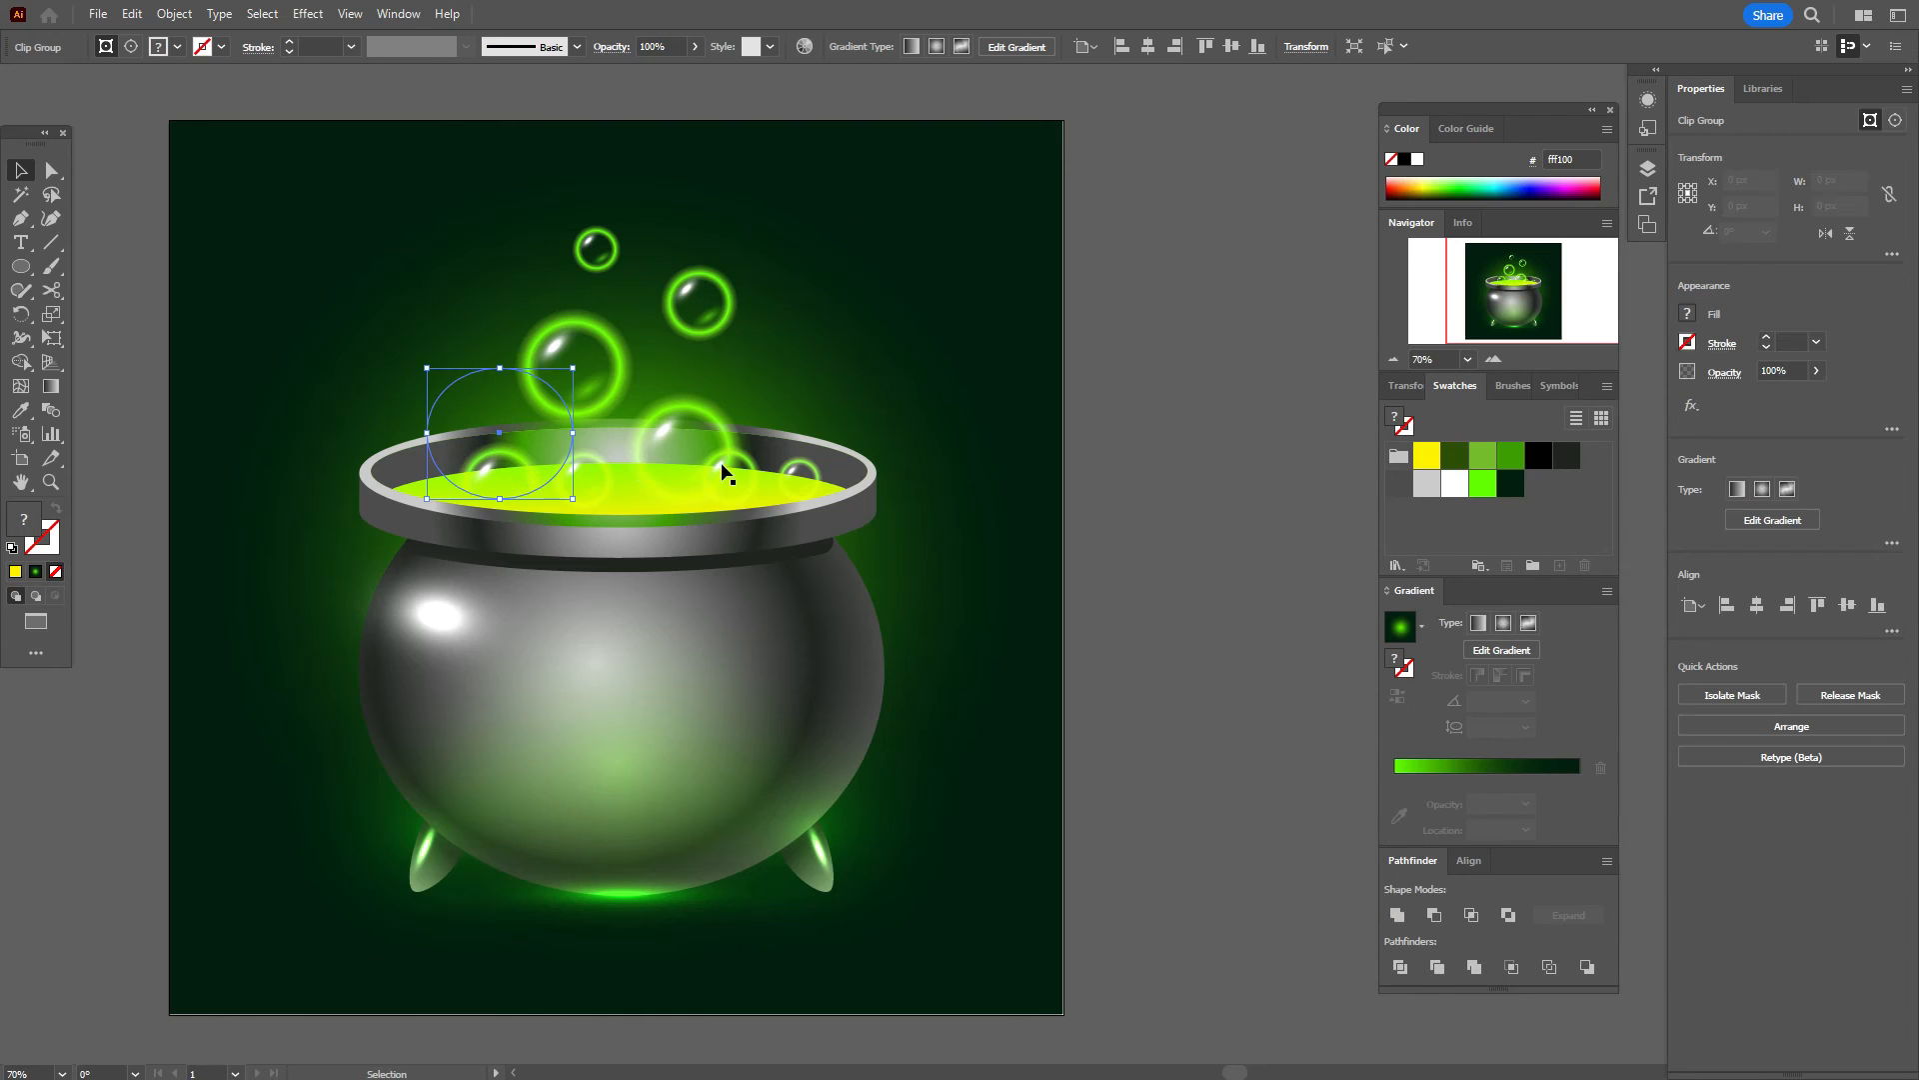
# Step: Clip the next rim bubble with another yellow ellipse and move it onto the rim
pyautogui.click(657, 466)
pyautogui.click(17, 274)
pyautogui.moveTo(609, 356); pyautogui.dragTo(762, 477)
pyautogui.click(19, 172)
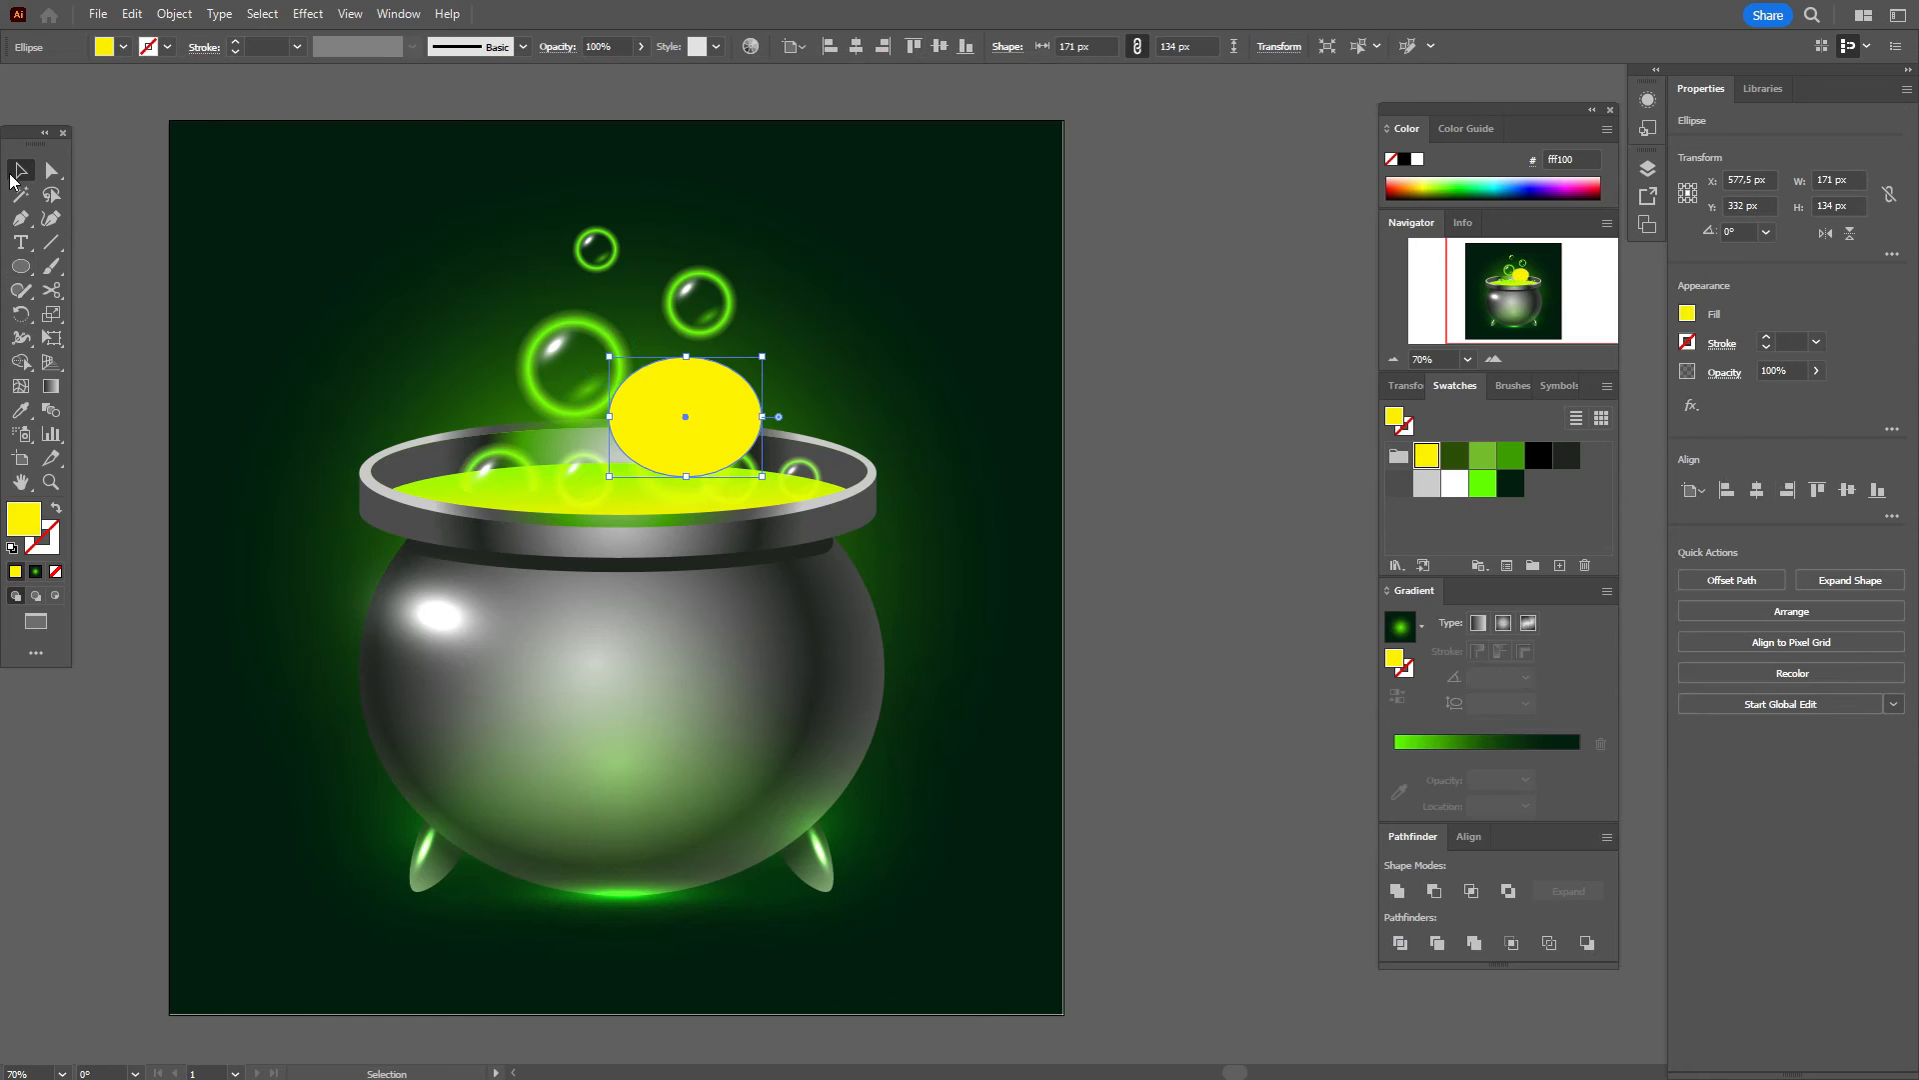
pyautogui.keyDown('shift'); pyautogui.click(679, 490); pyautogui.keyUp('shift')
pyautogui.rightClick(680, 492)
pyautogui.click(748, 771)
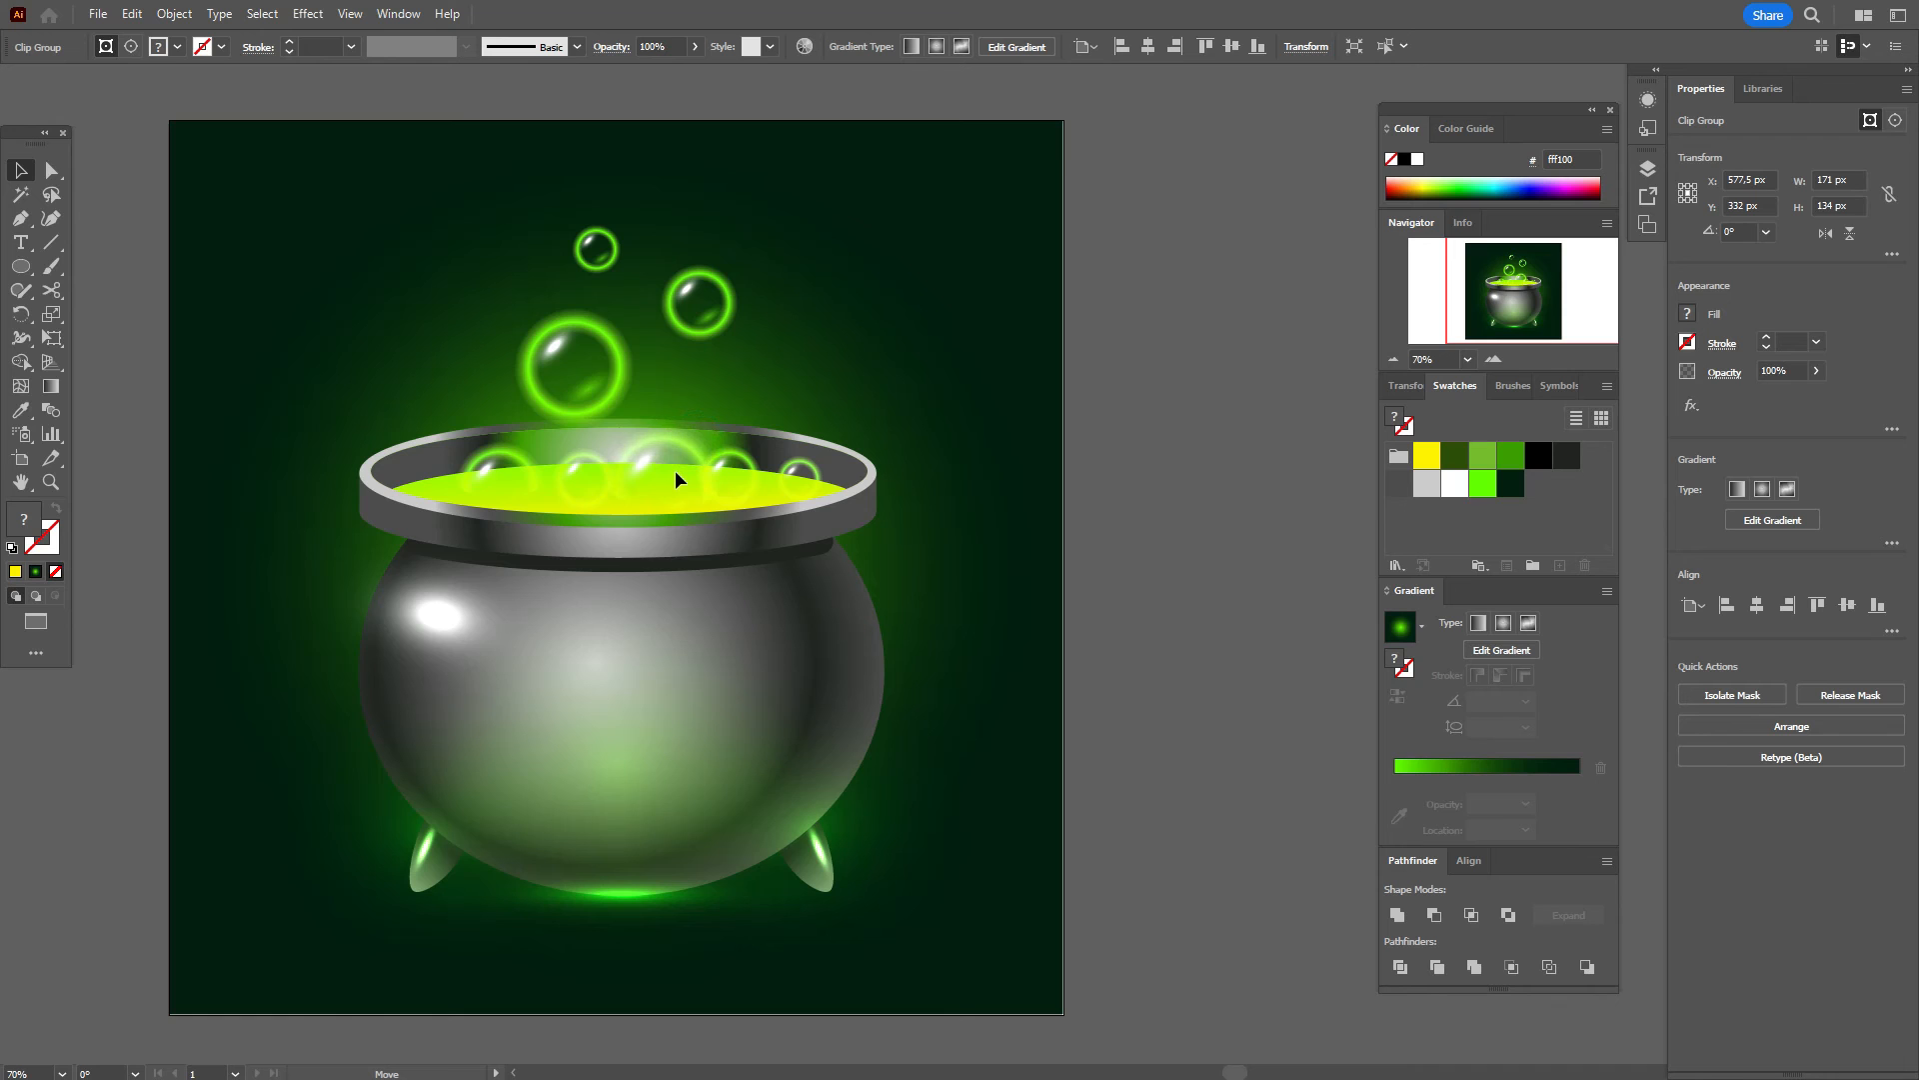
pyautogui.moveTo(676, 468); pyautogui.dragTo(566, 465)
pyautogui.click(738, 485)
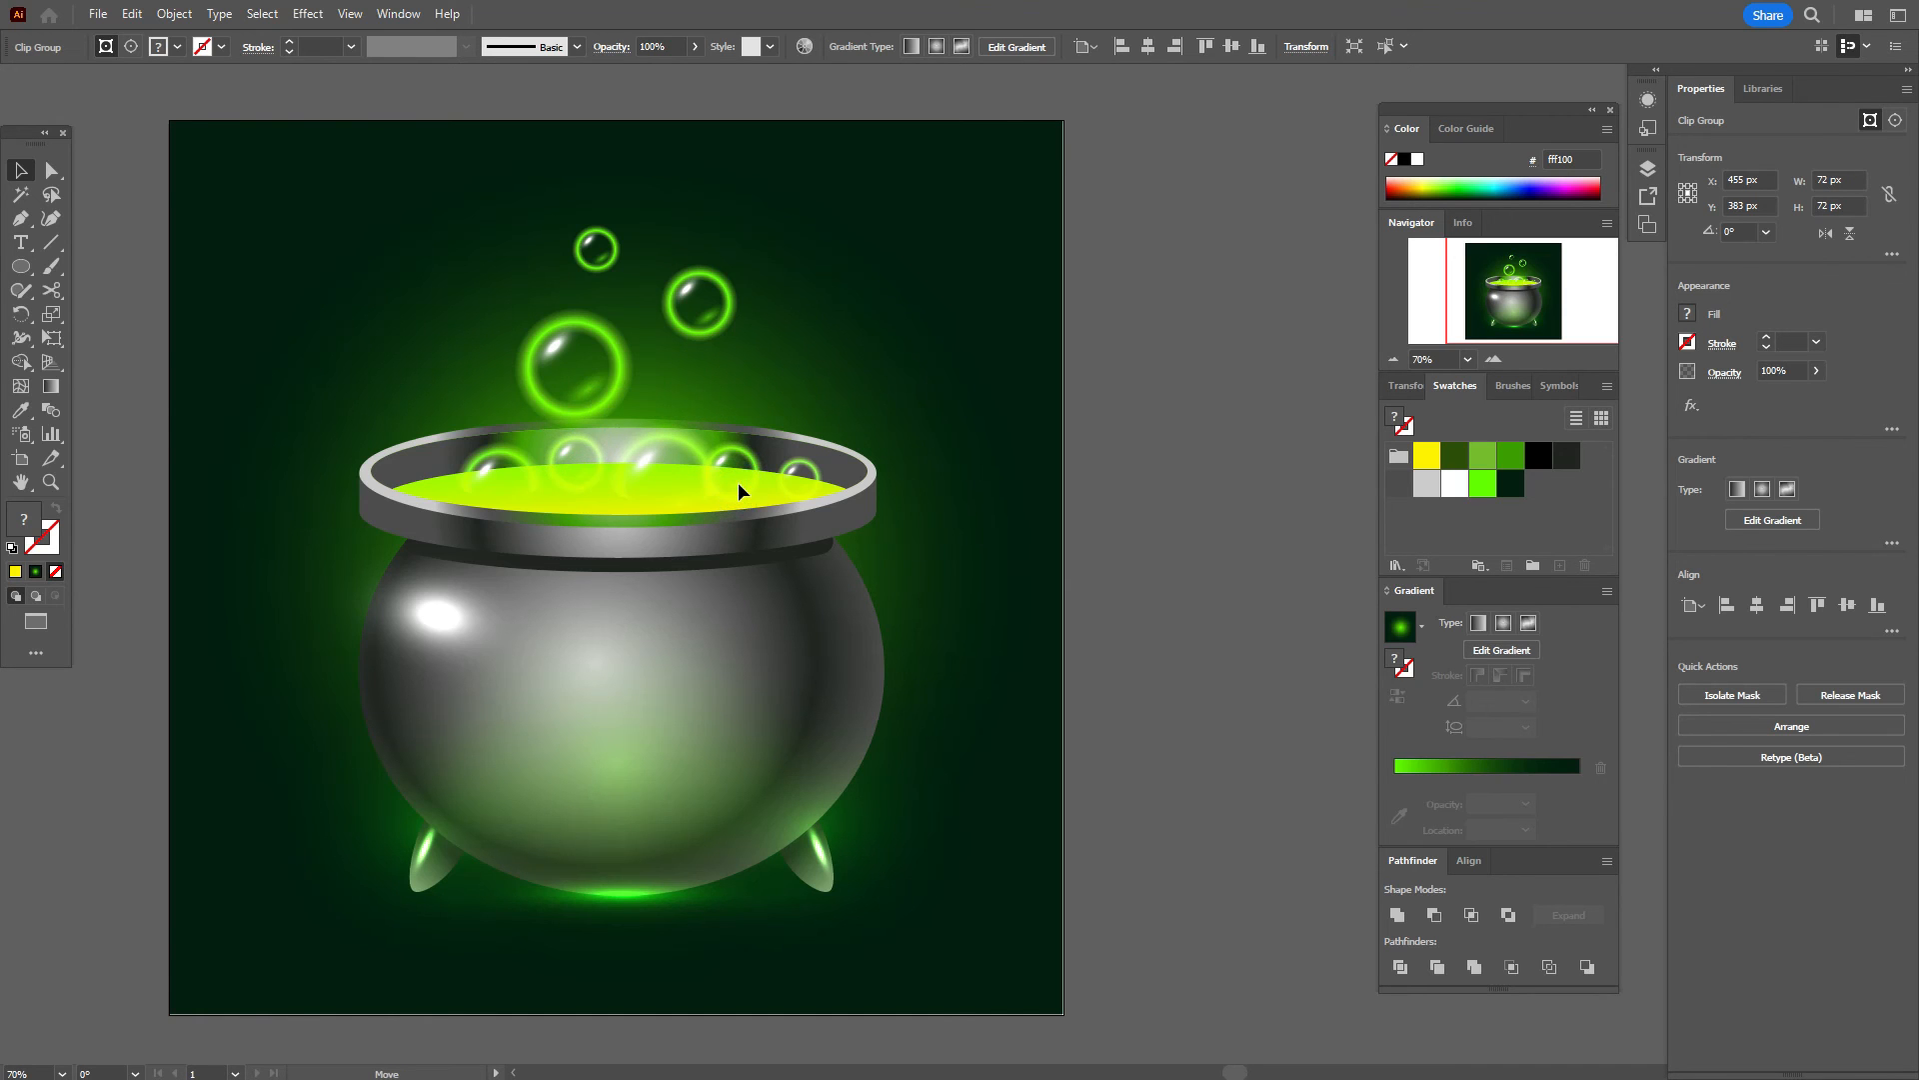
# Step: Select the green glow ellipse and move it off the cauldron
pyautogui.click(1015, 399)
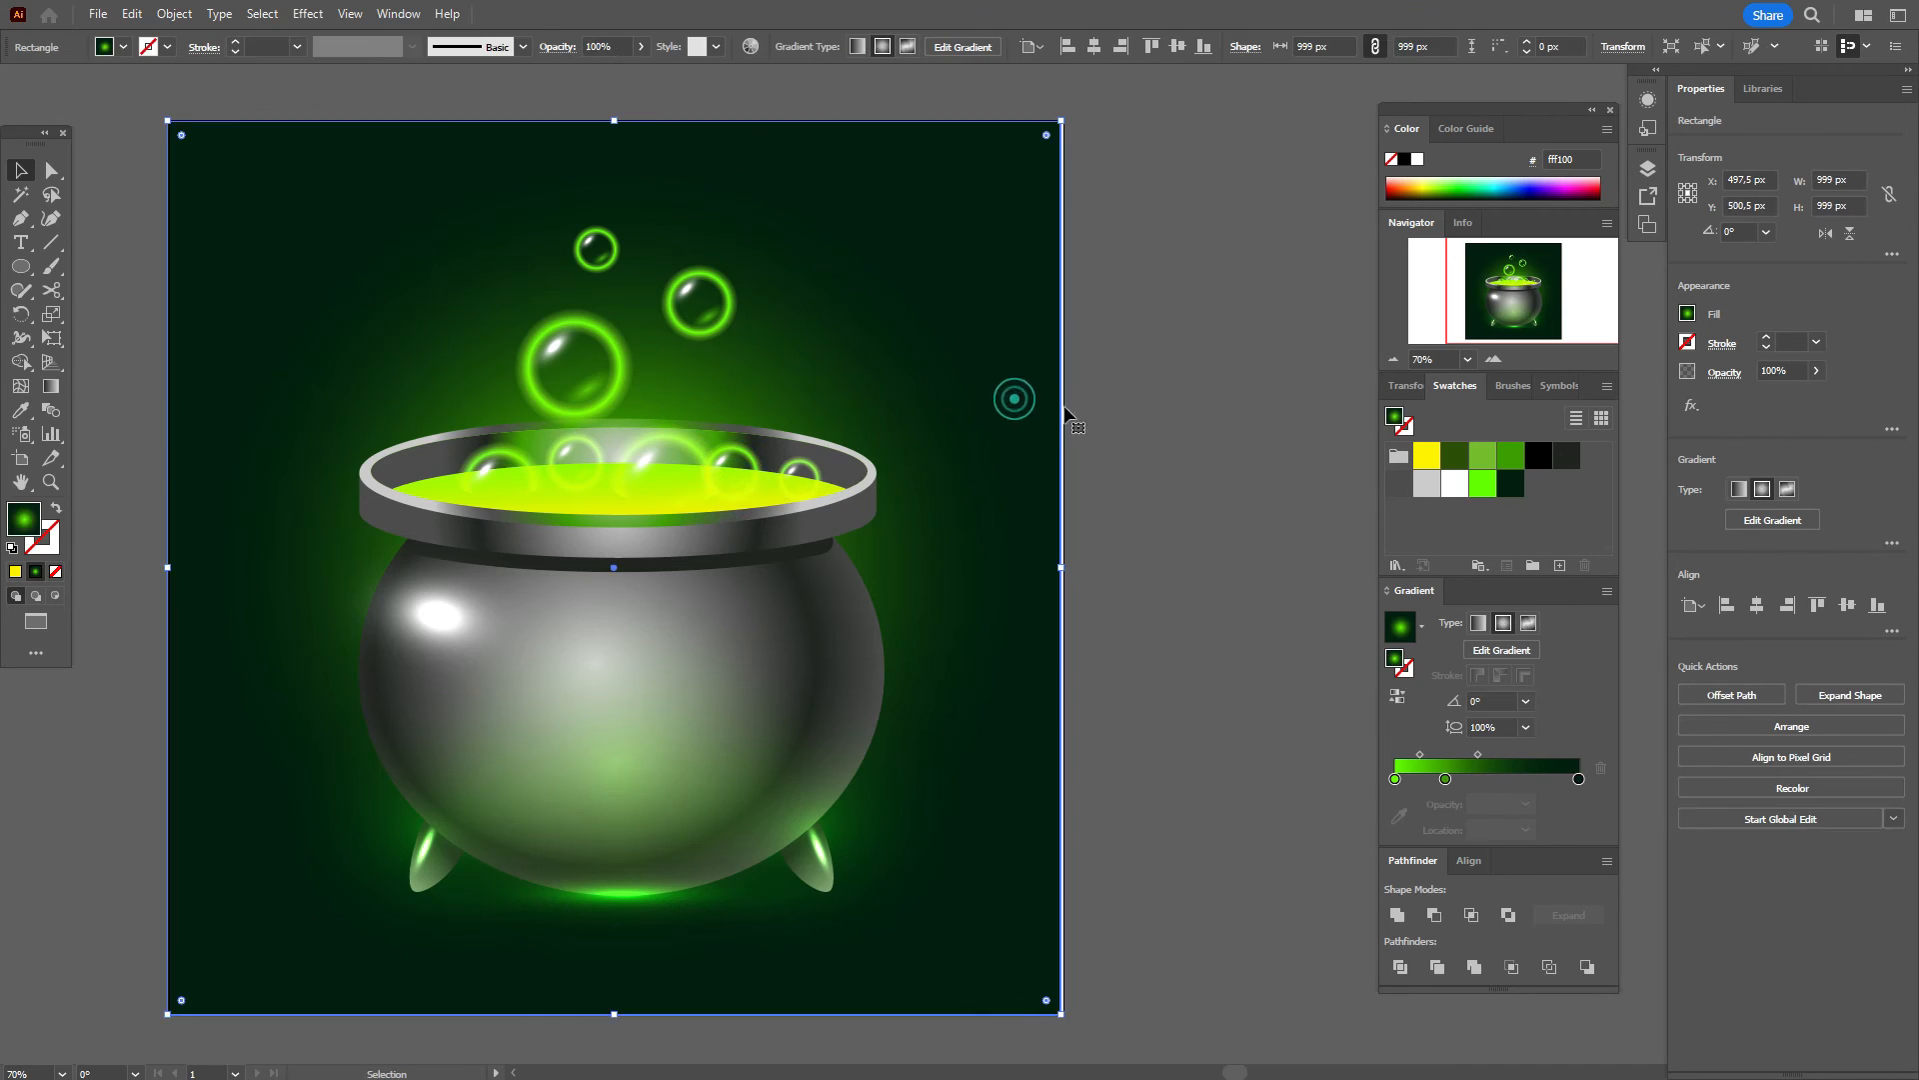
pyautogui.click(1119, 397)
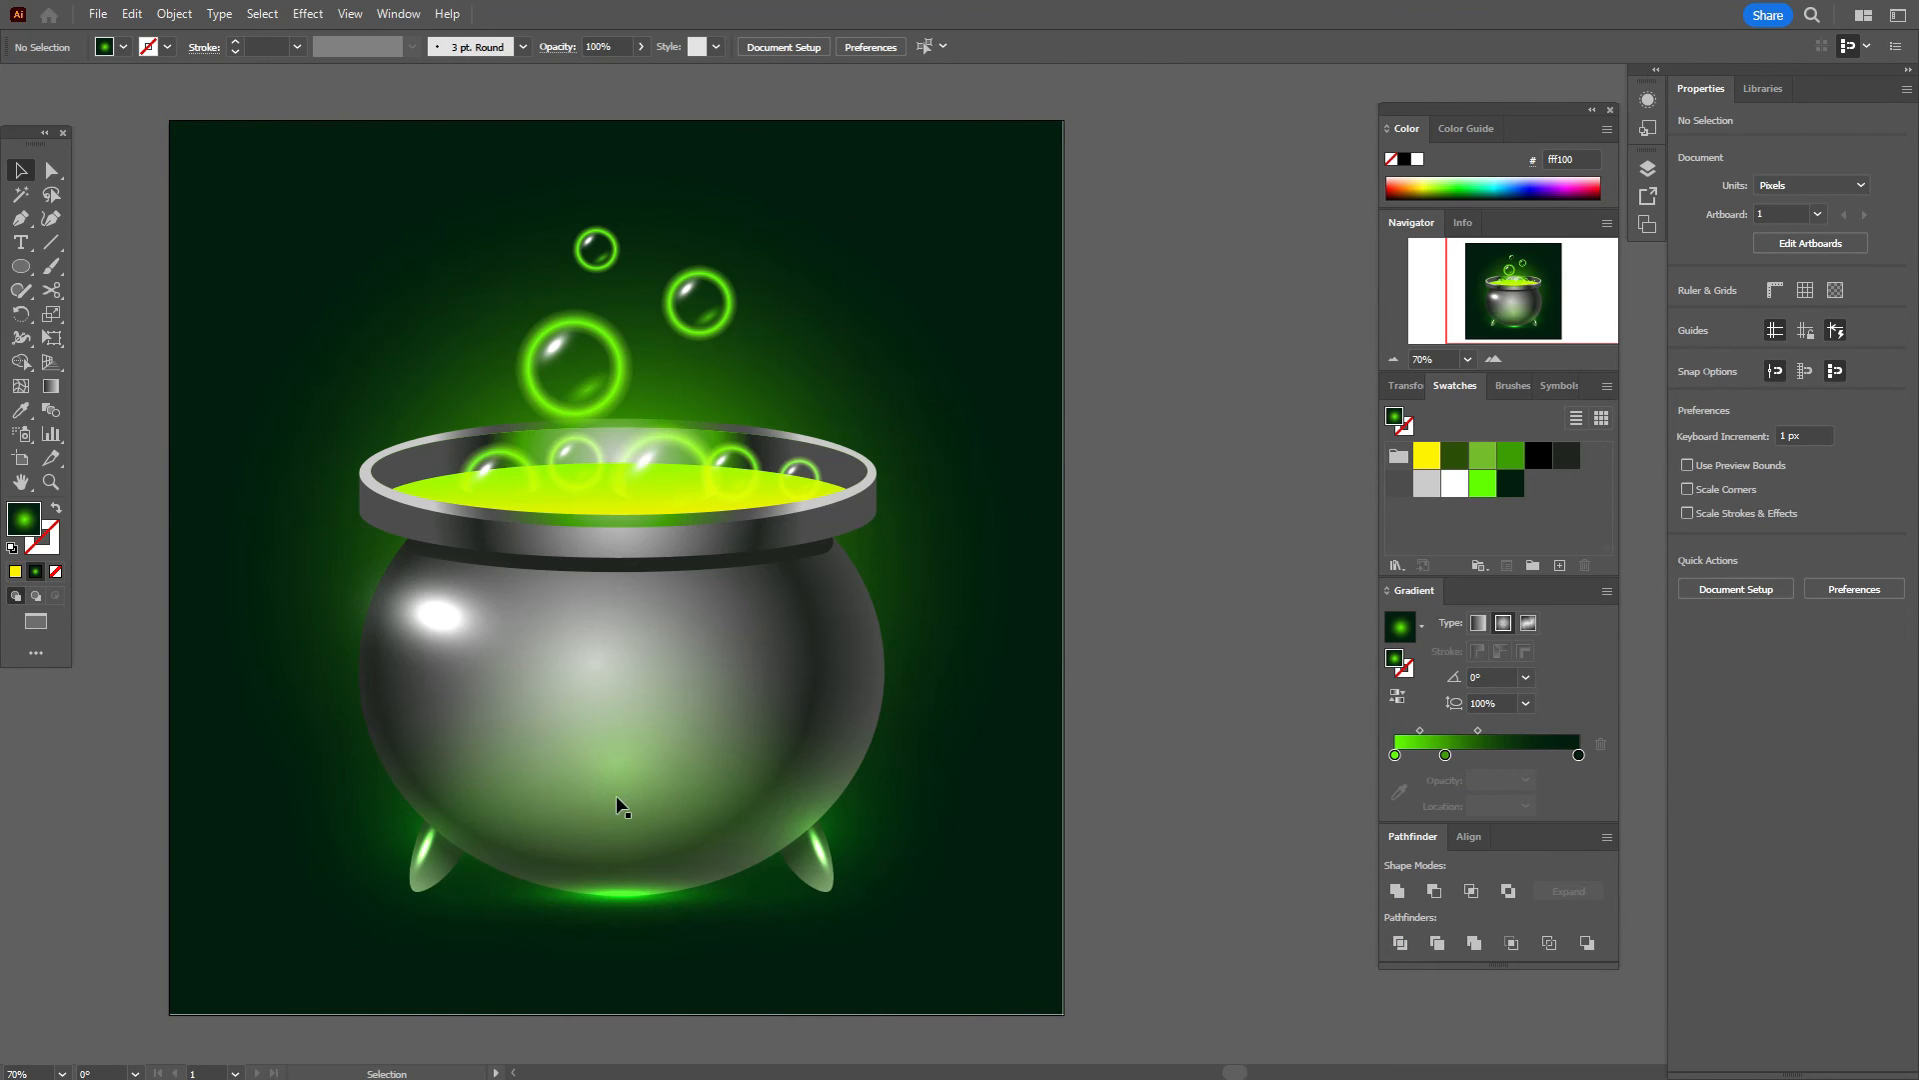
pyautogui.click(622, 768)
pyautogui.press('a')
pyautogui.press('v')
pyautogui.moveTo(534, 781); pyautogui.dragTo(871, 580)
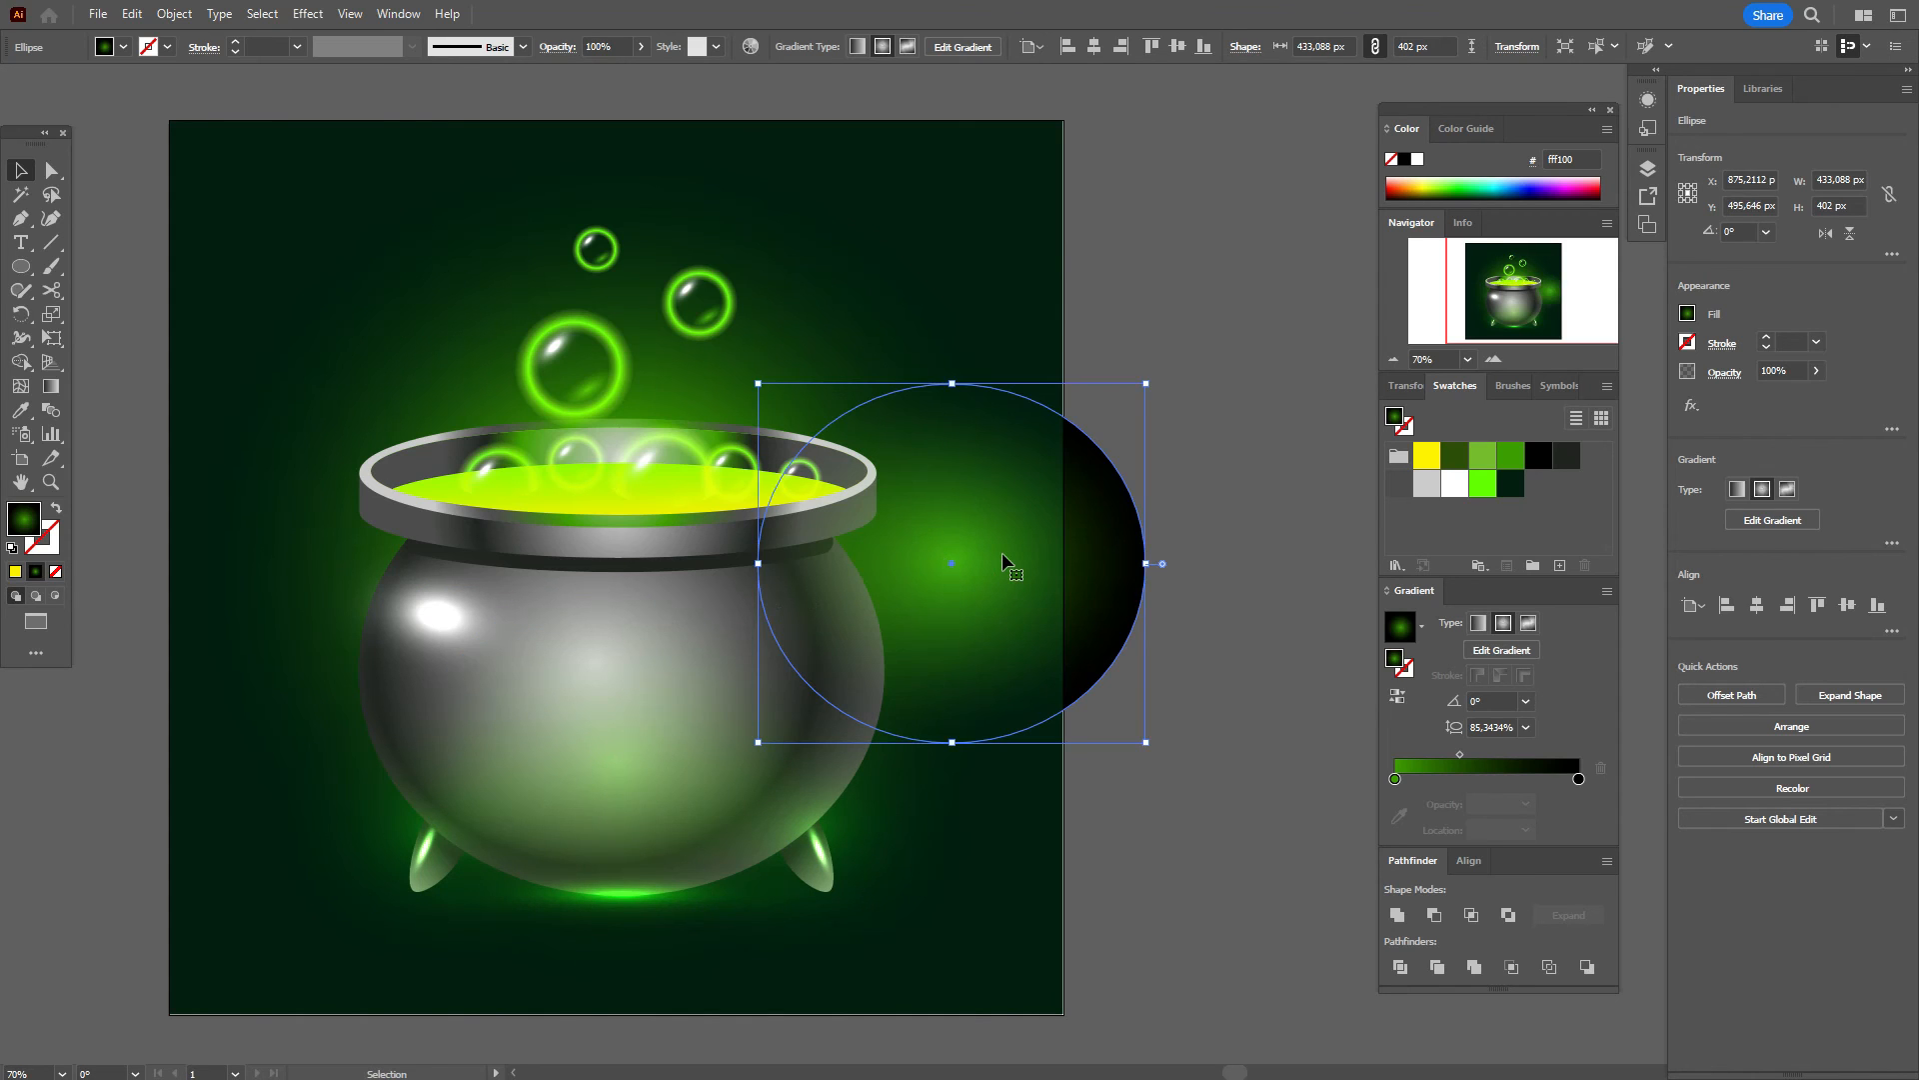
pyautogui.moveTo(1002, 551); pyautogui.dragTo(656, 453)
pyautogui.hotkey('ctrl', 'z')
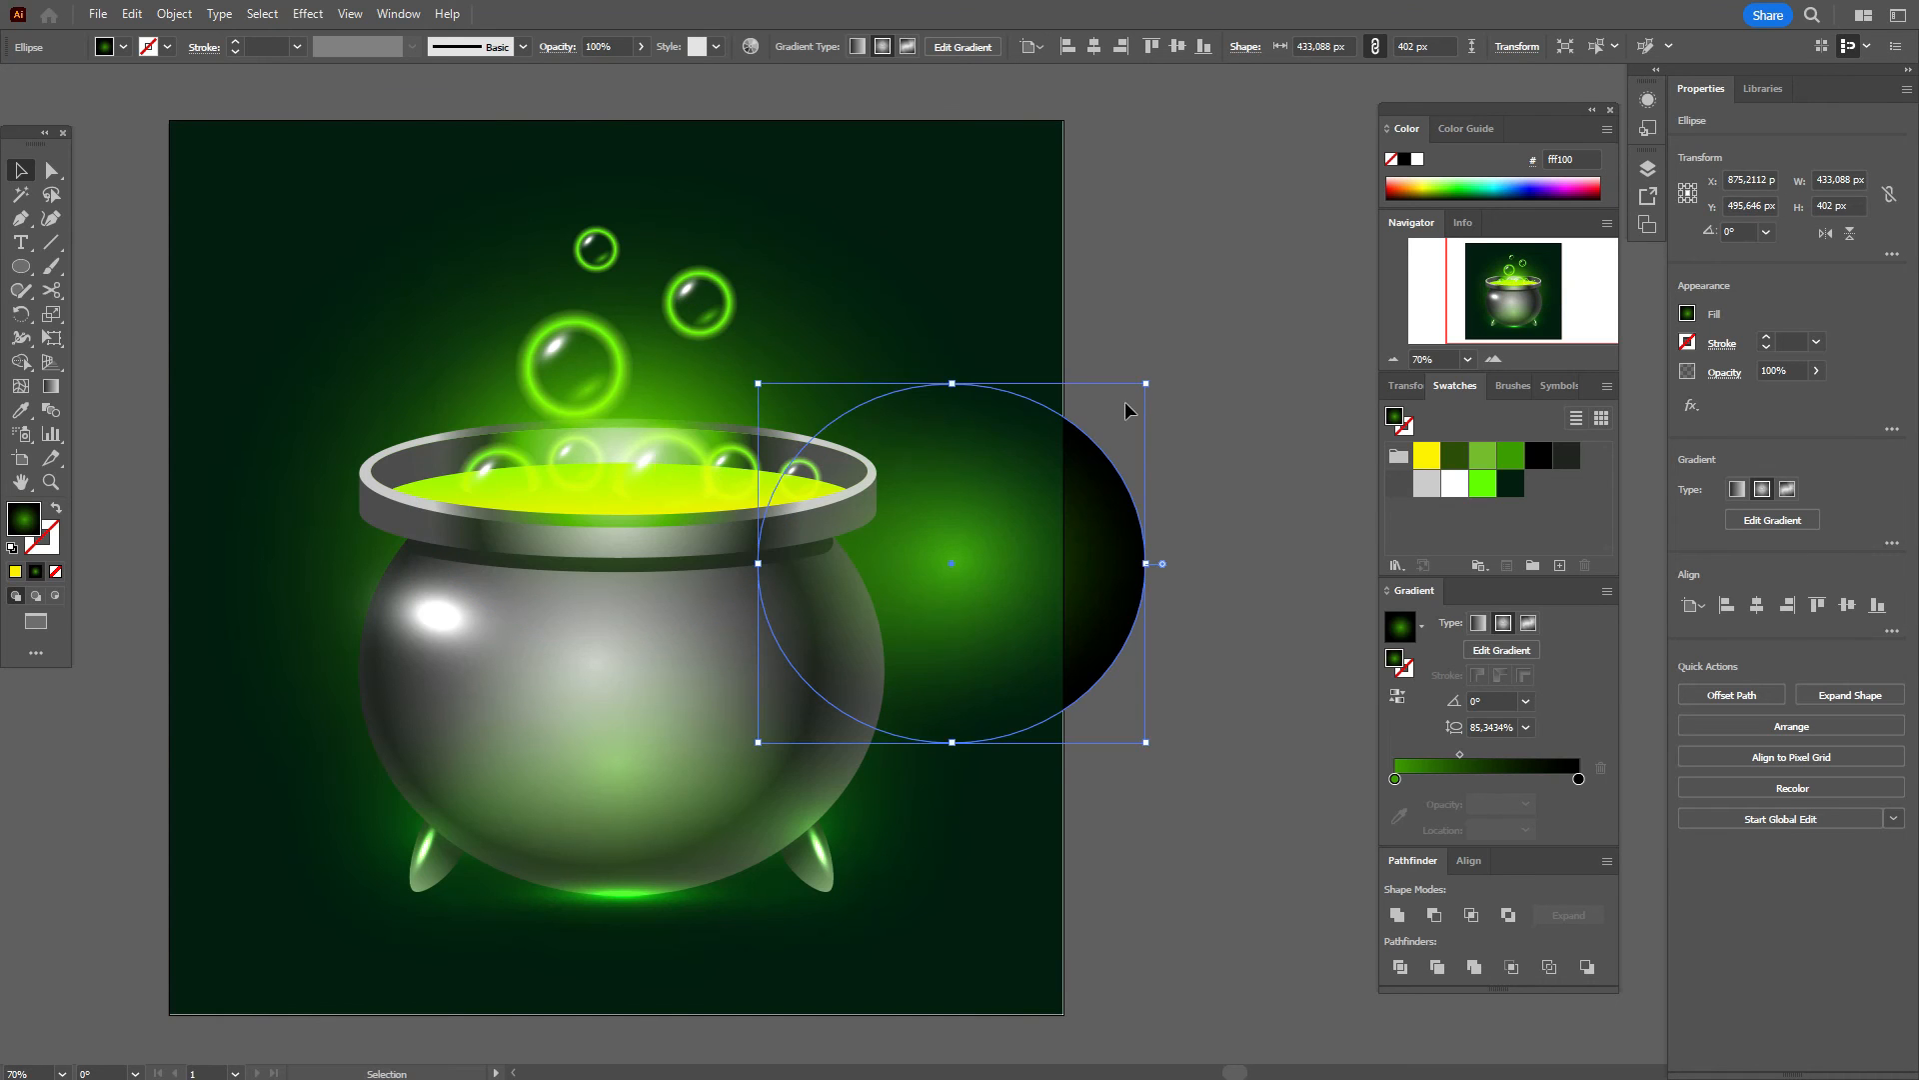
# Step: Shrink the glow to about 240 × 223 px, tighten its gradient midpoint and place it among the top bubbles
pyautogui.keyDown('shift'); pyautogui.moveTo(952, 384); pyautogui.dragTo(962, 501); pyautogui.keyUp('shift')
pyautogui.moveTo(1011, 621); pyautogui.dragTo(1183, 507)
pyautogui.click(1457, 758)
pyautogui.moveTo(1121, 374); pyautogui.dragTo(1126, 426)
pyautogui.moveTo(1199, 549); pyautogui.dragTo(672, 278)
pyautogui.click(1257, 371)
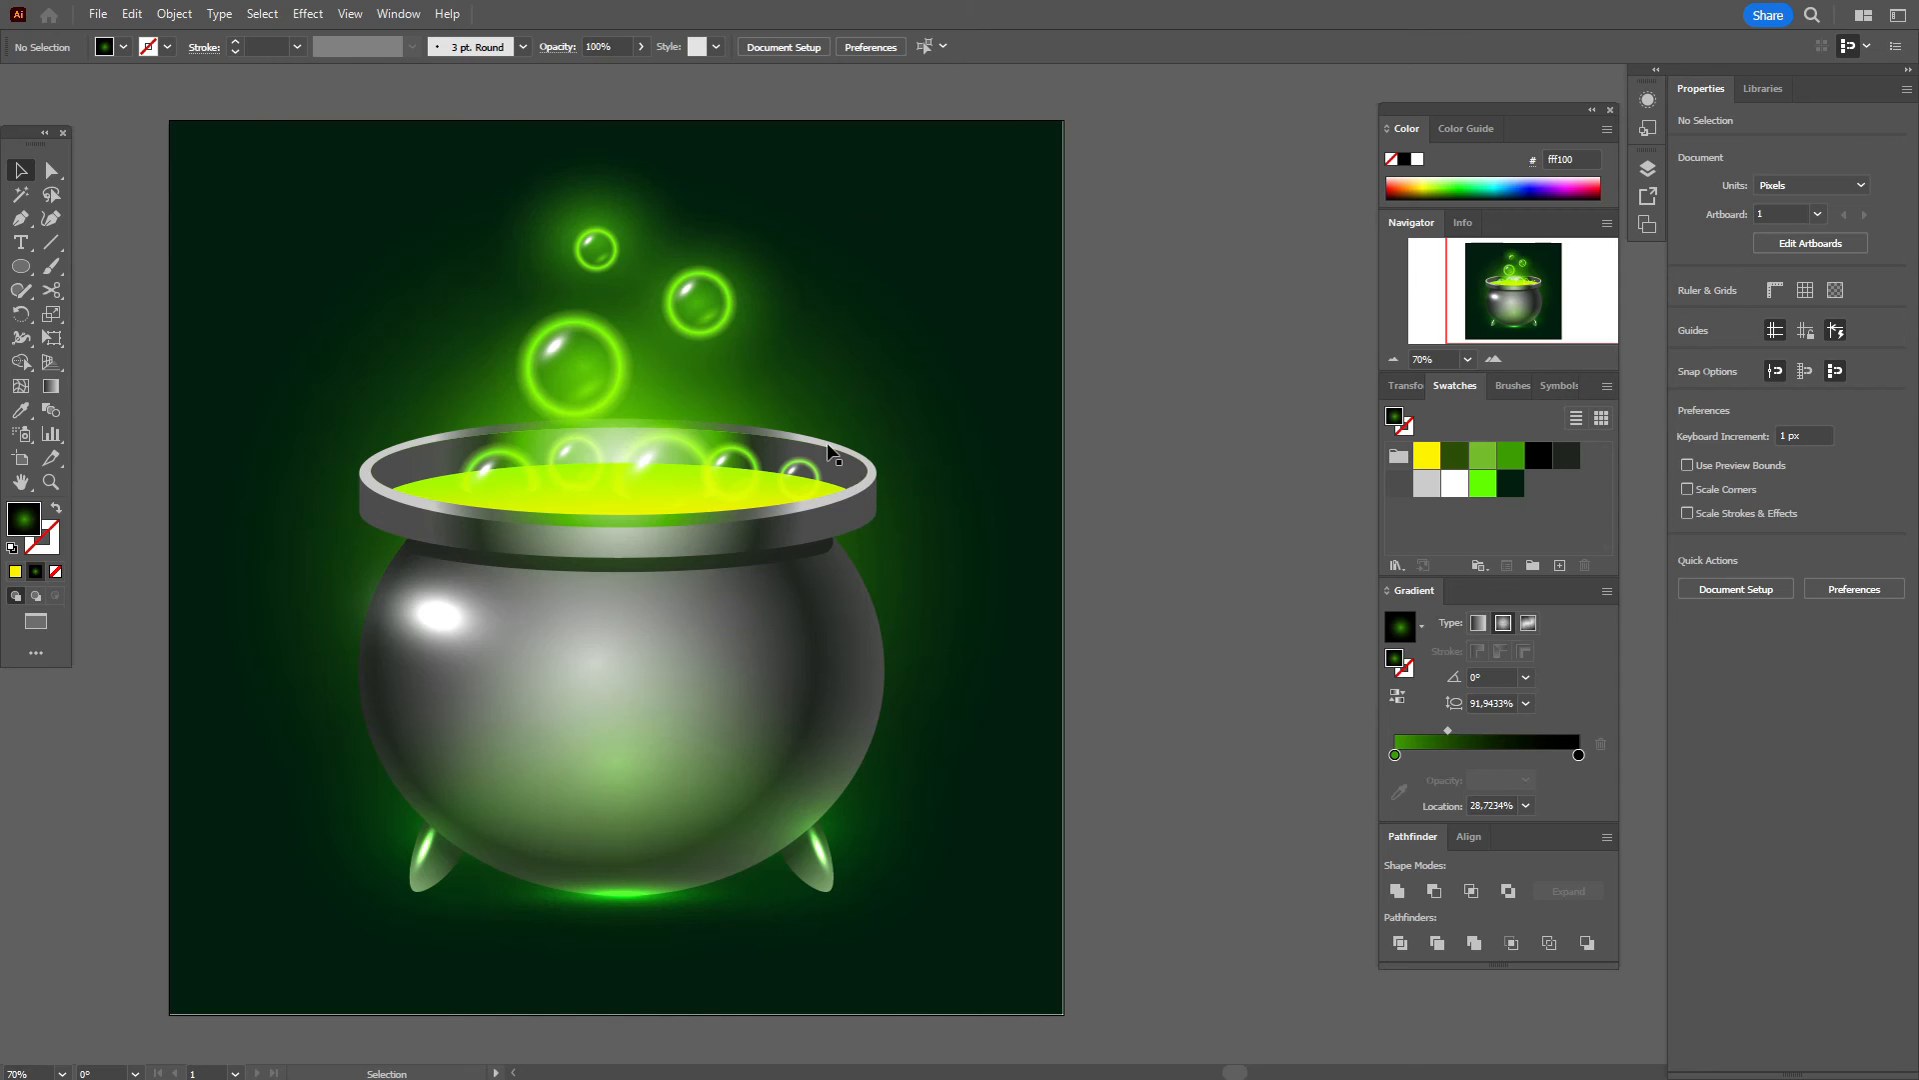
# Step: Place the glow behind the rim's left end and set its blend mode to Lighten
pyautogui.click(579, 256)
pyautogui.moveTo(579, 256); pyautogui.dragTo(968, 600)
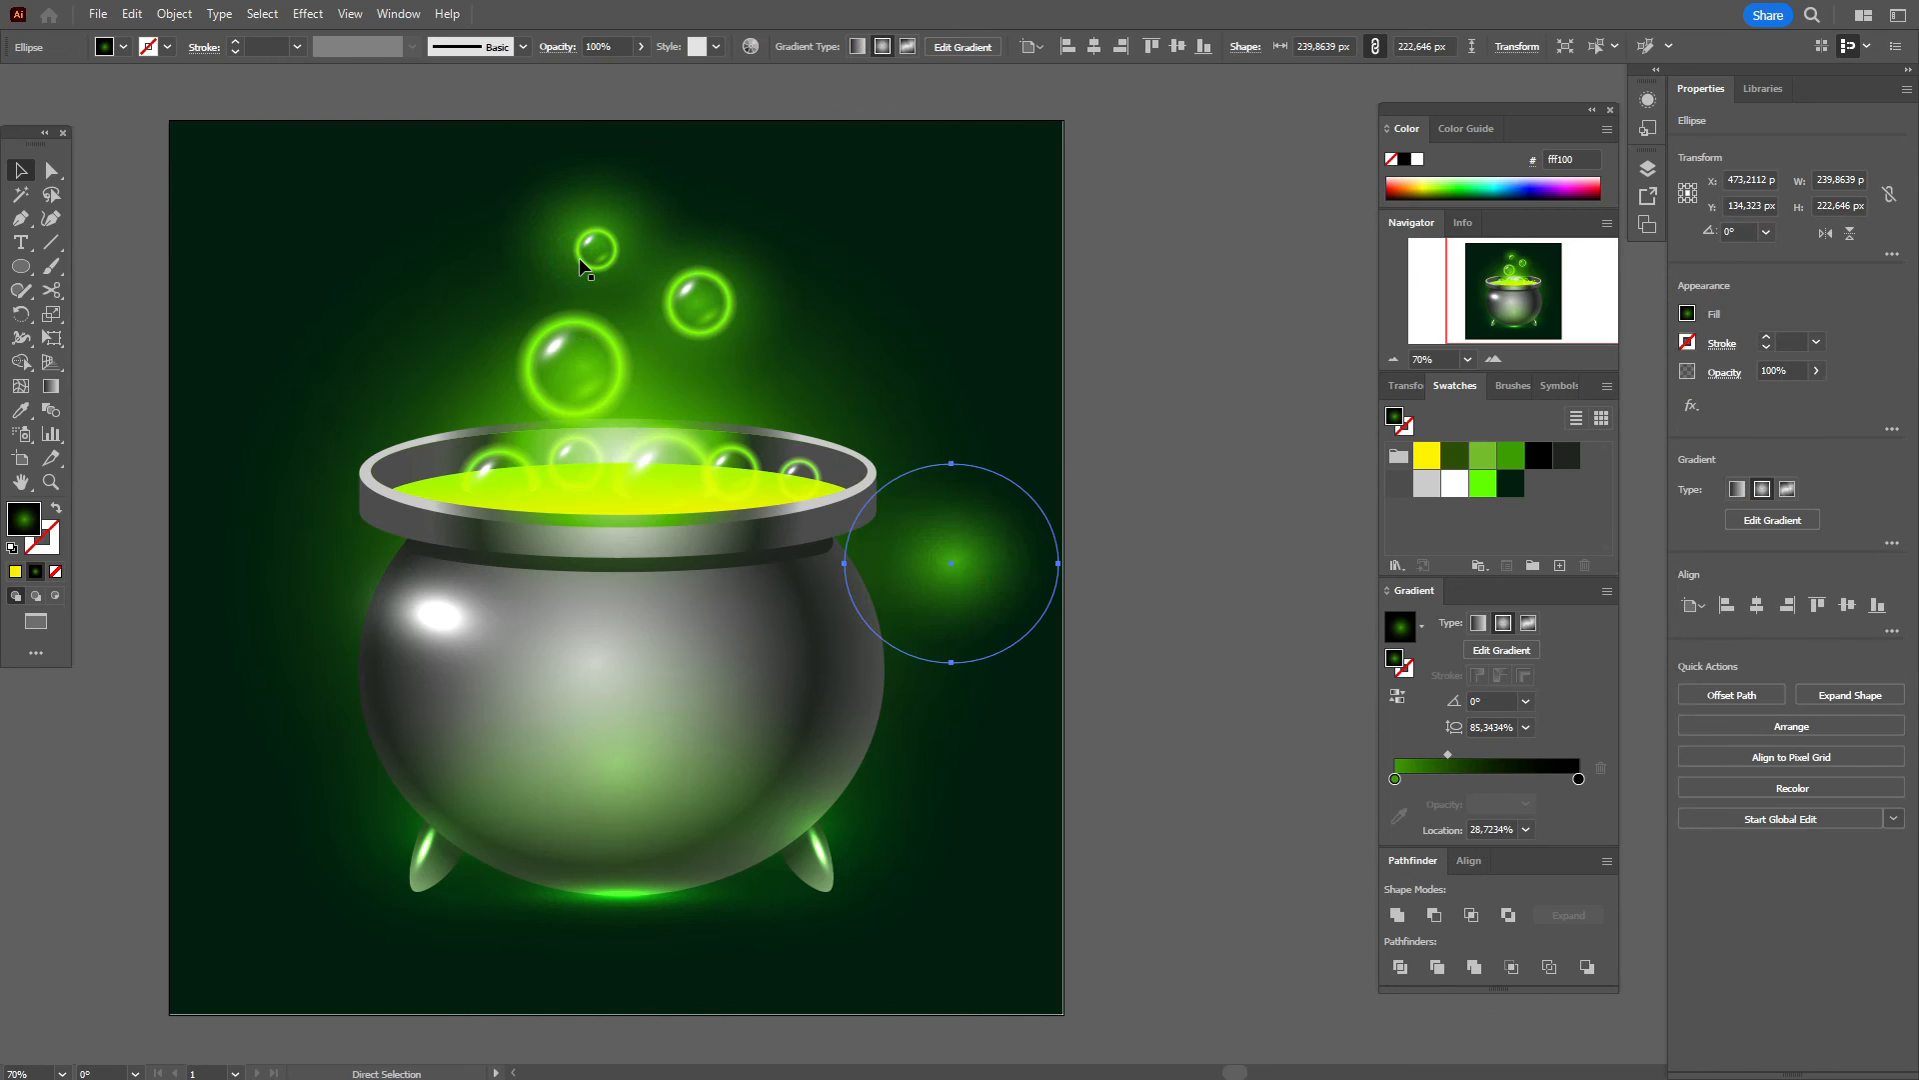
pyautogui.moveTo(1045, 515); pyautogui.dragTo(413, 477)
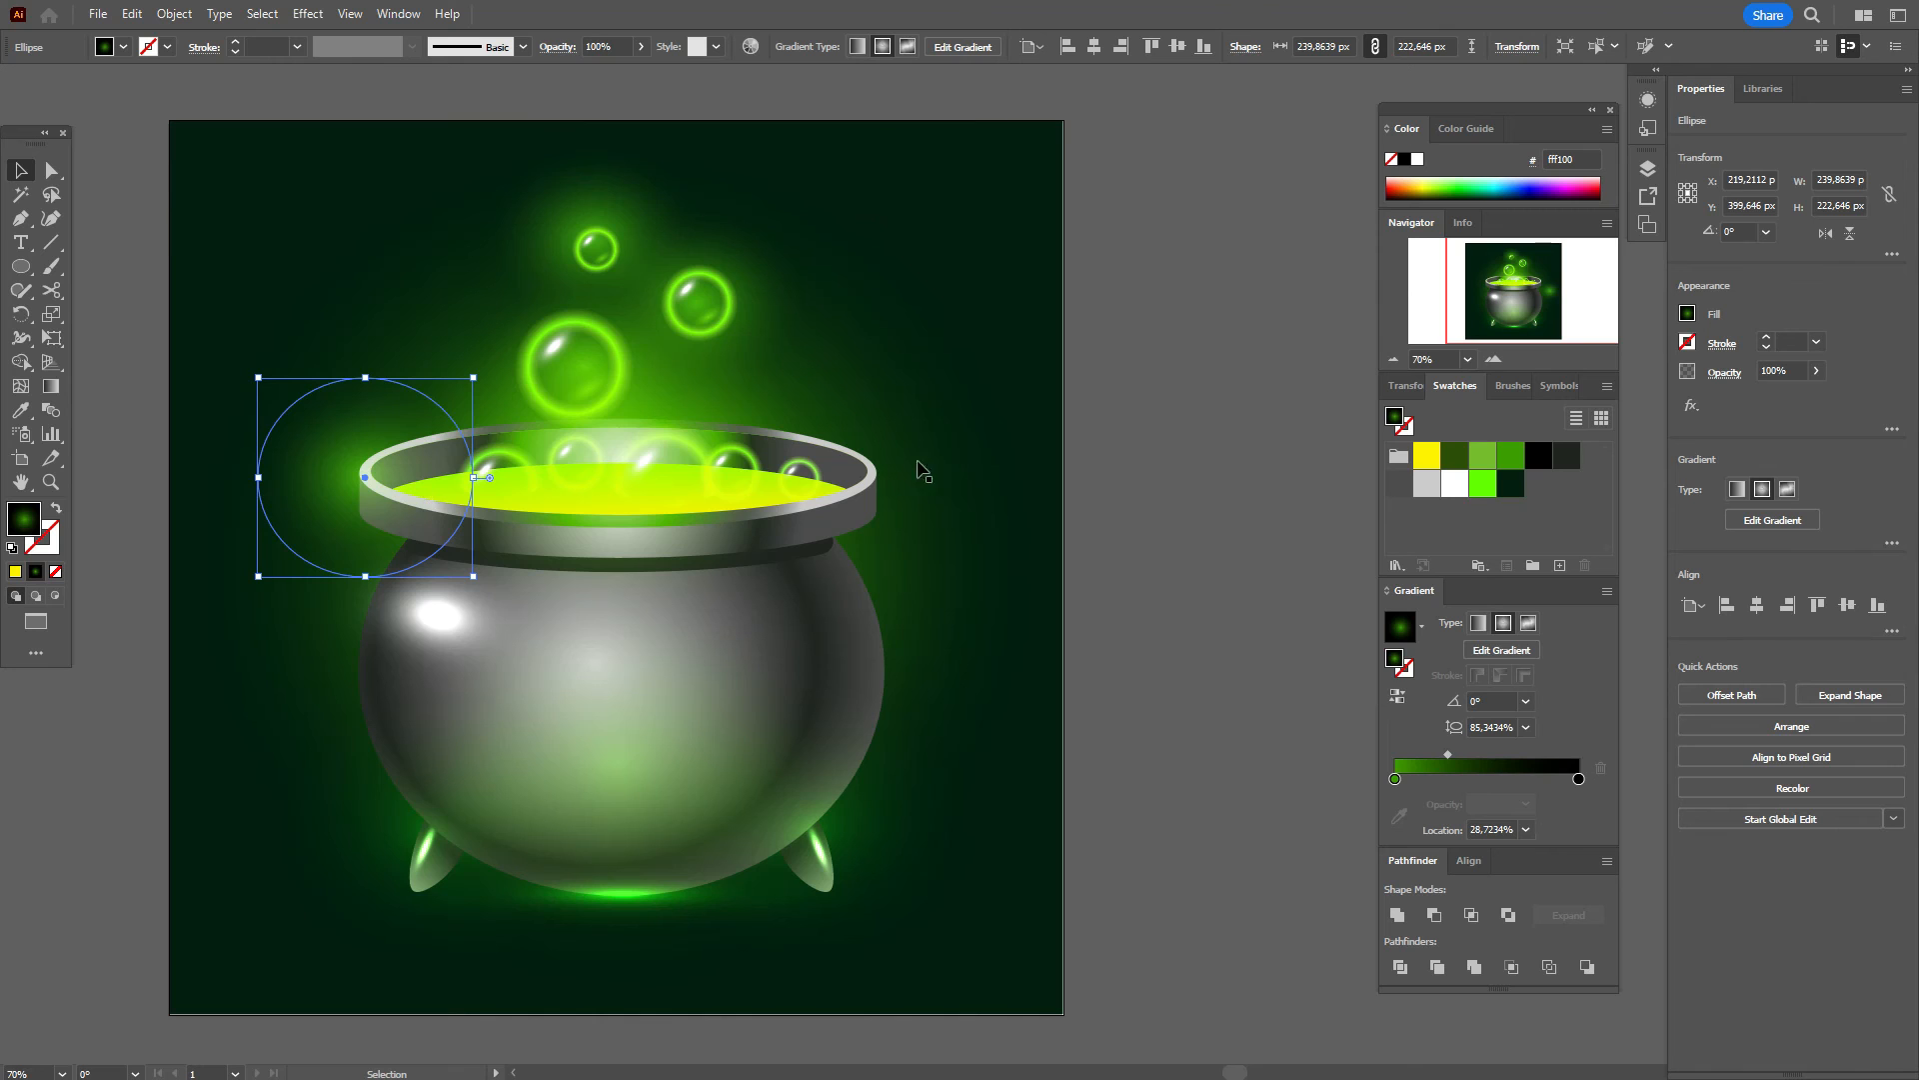
pyautogui.click(1723, 388)
pyautogui.click(1565, 408)
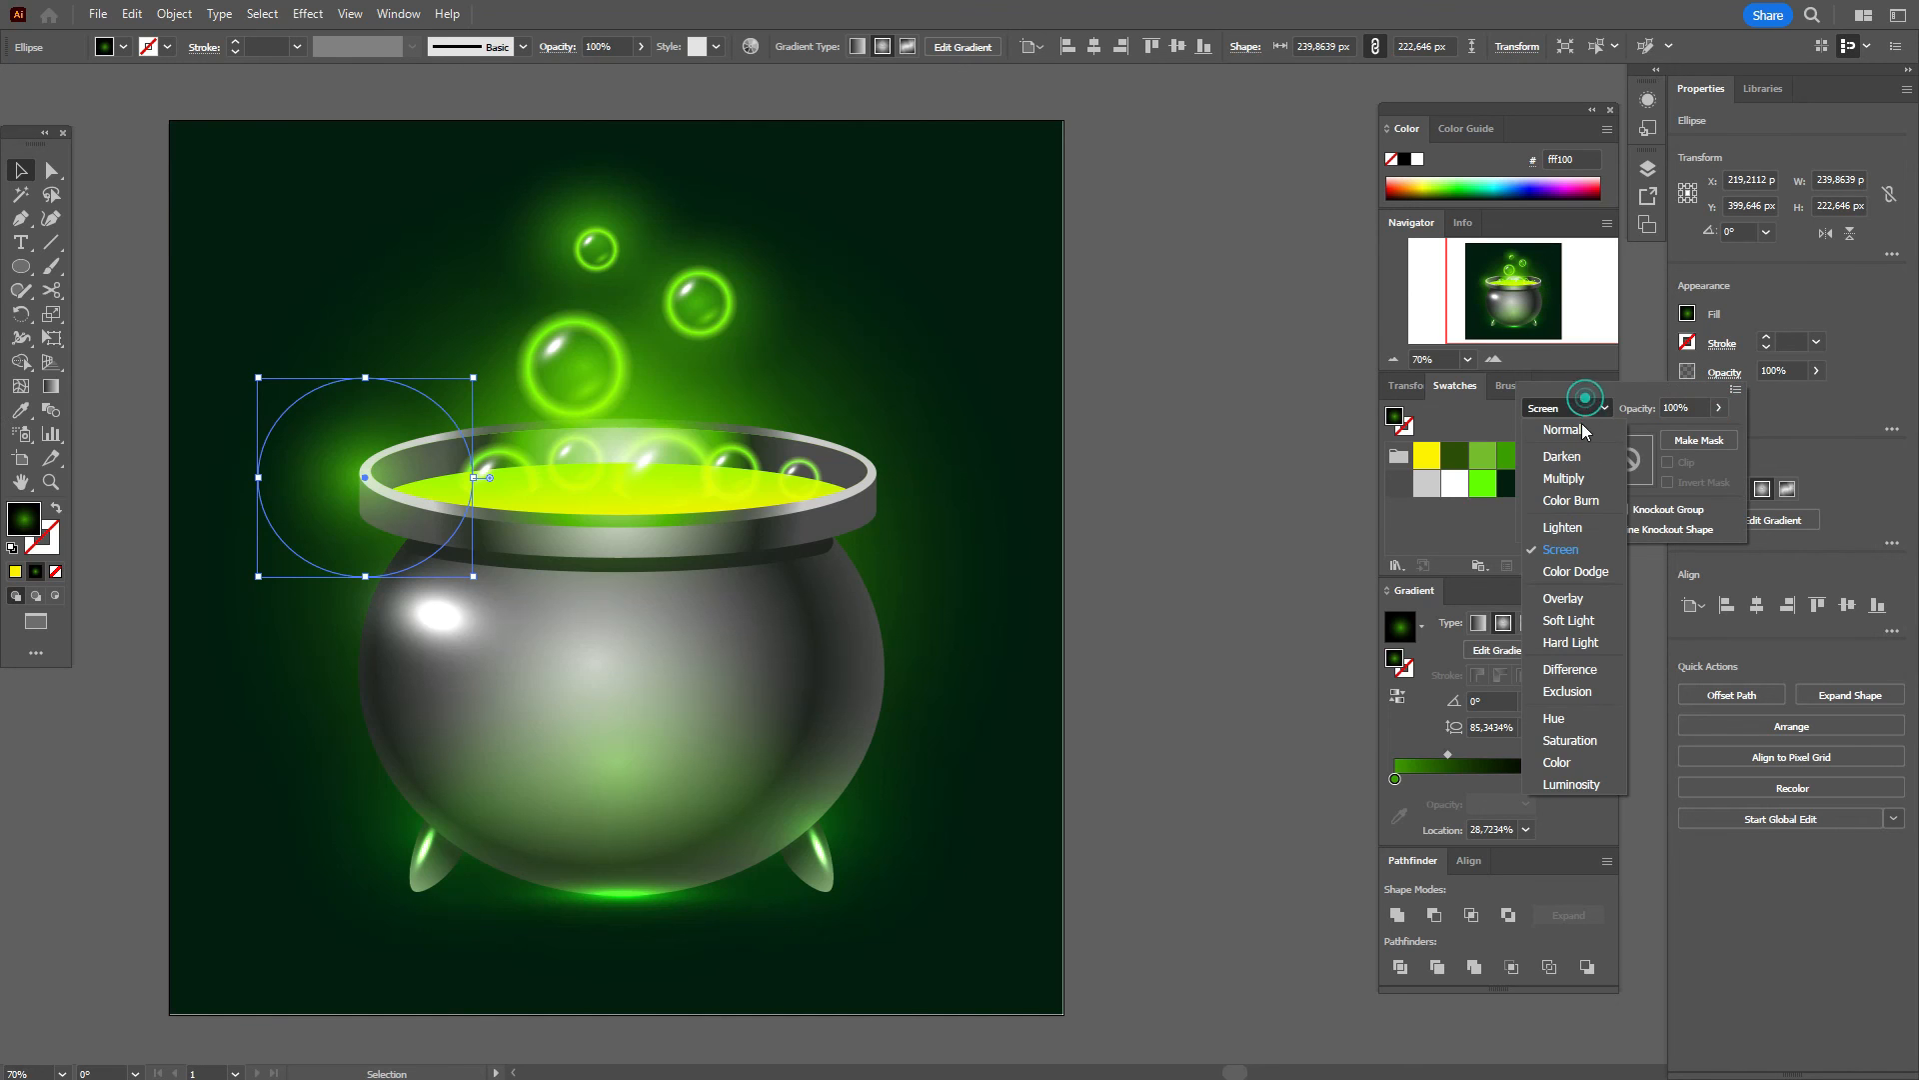
pyautogui.click(1581, 497)
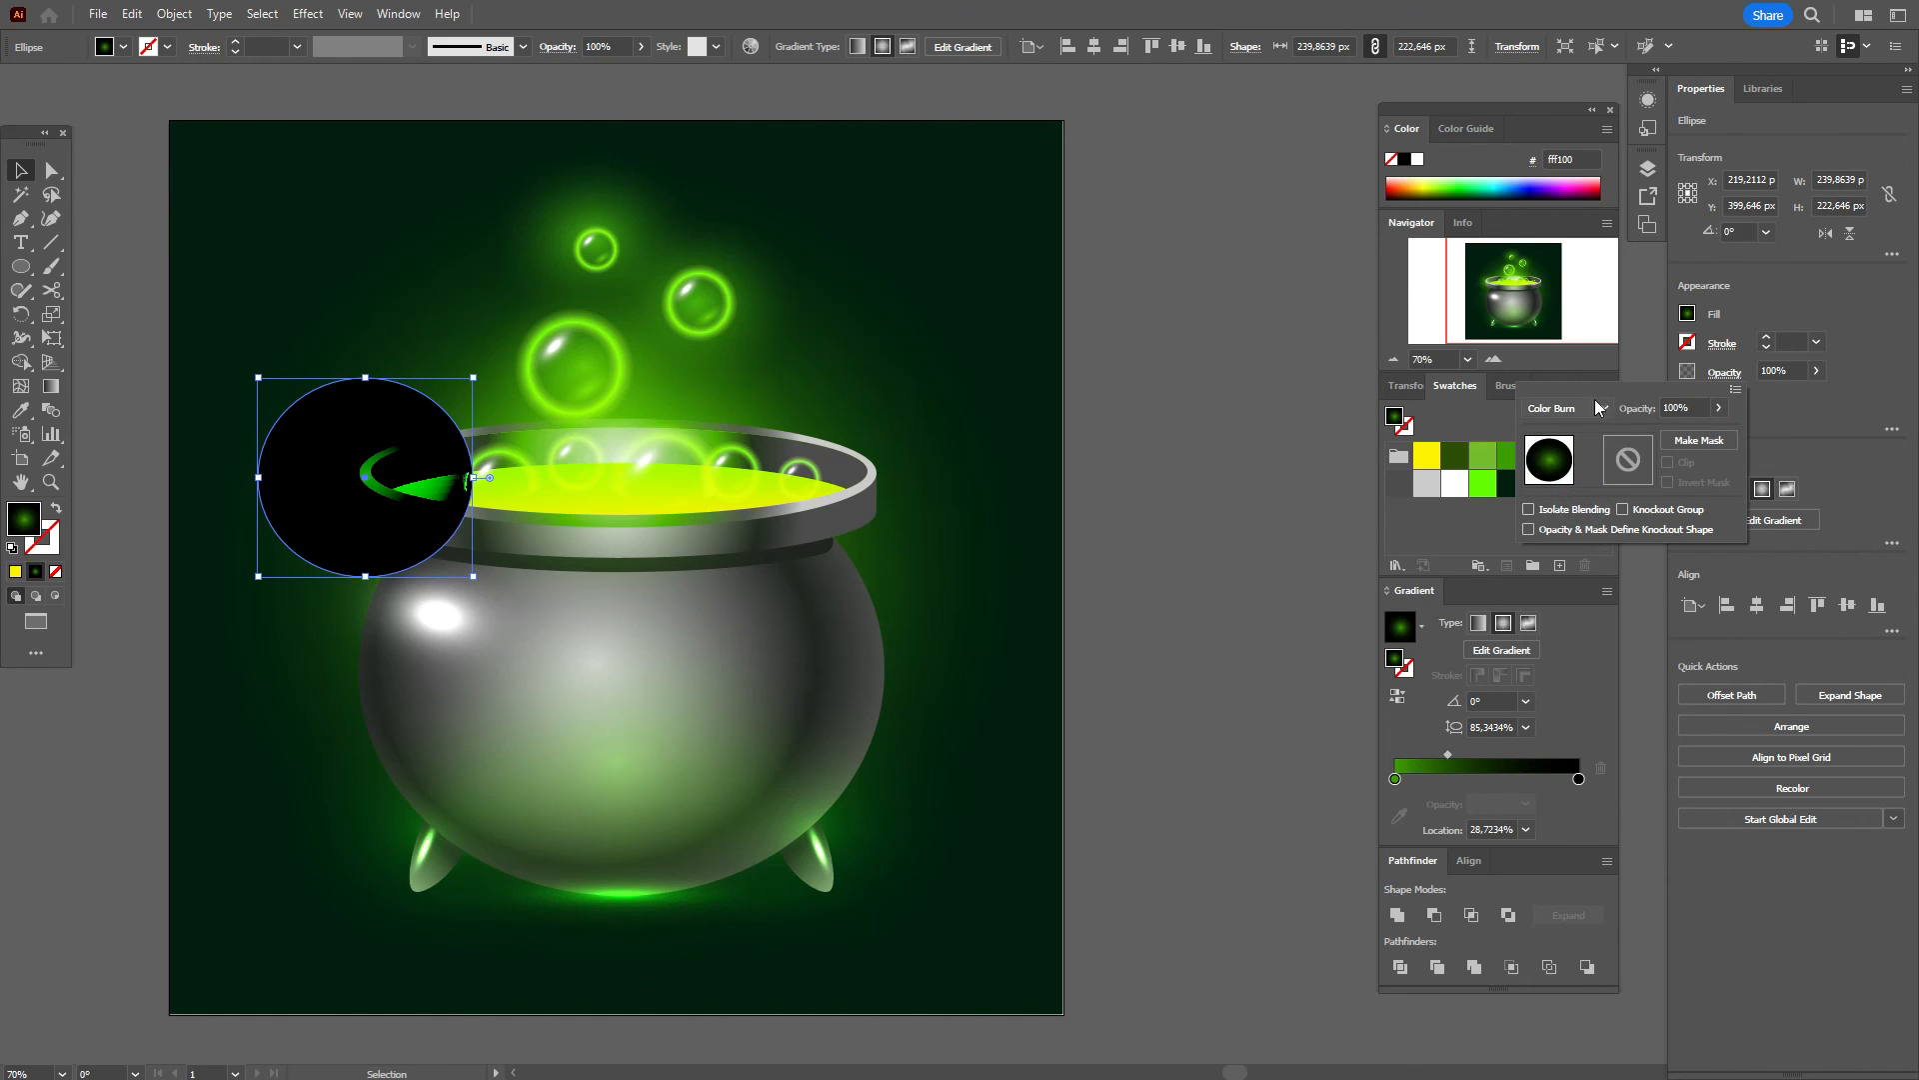
pyautogui.click(1596, 408)
pyautogui.click(1571, 526)
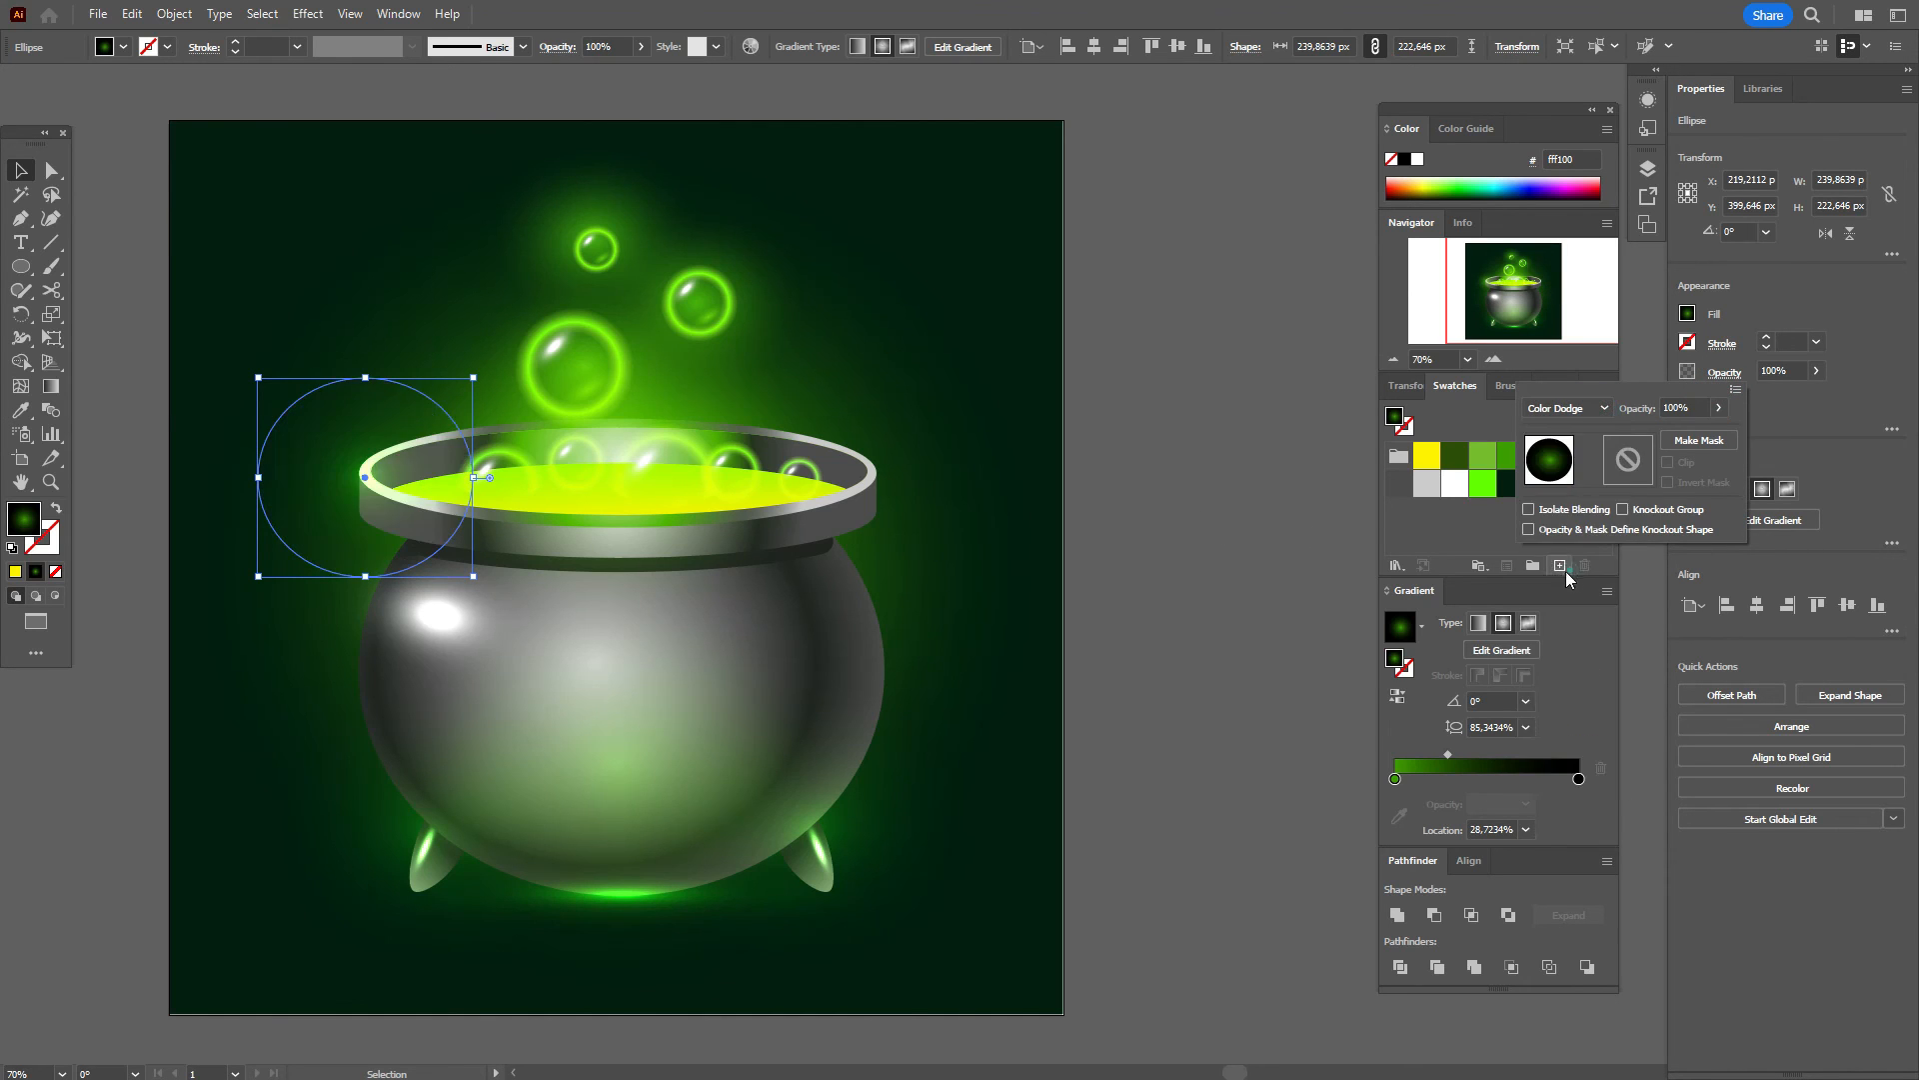
pyautogui.click(1197, 480)
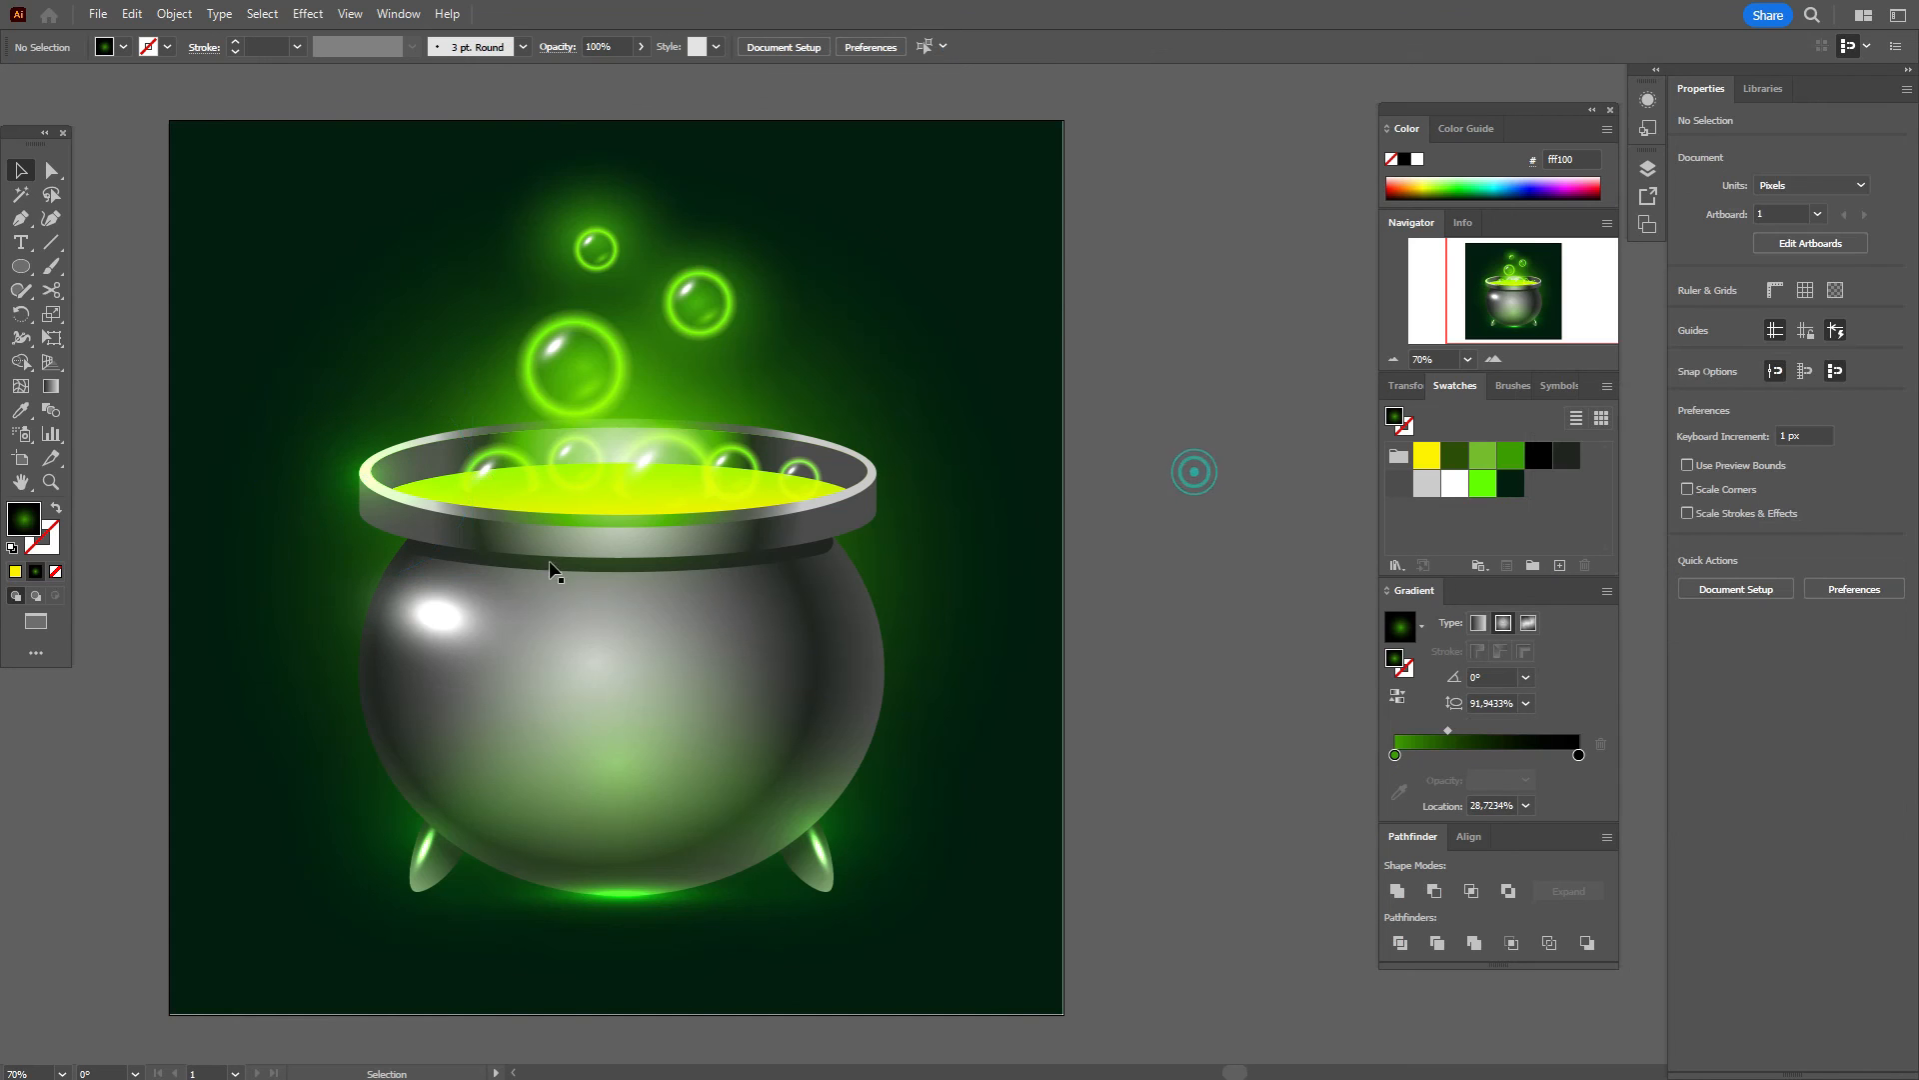
# Step: Copy the glow to the rim's right end and front, flattening the front one to 240 × 34 px
pyautogui.click(382, 501)
pyautogui.moveTo(382, 508); pyautogui.dragTo(893, 510)
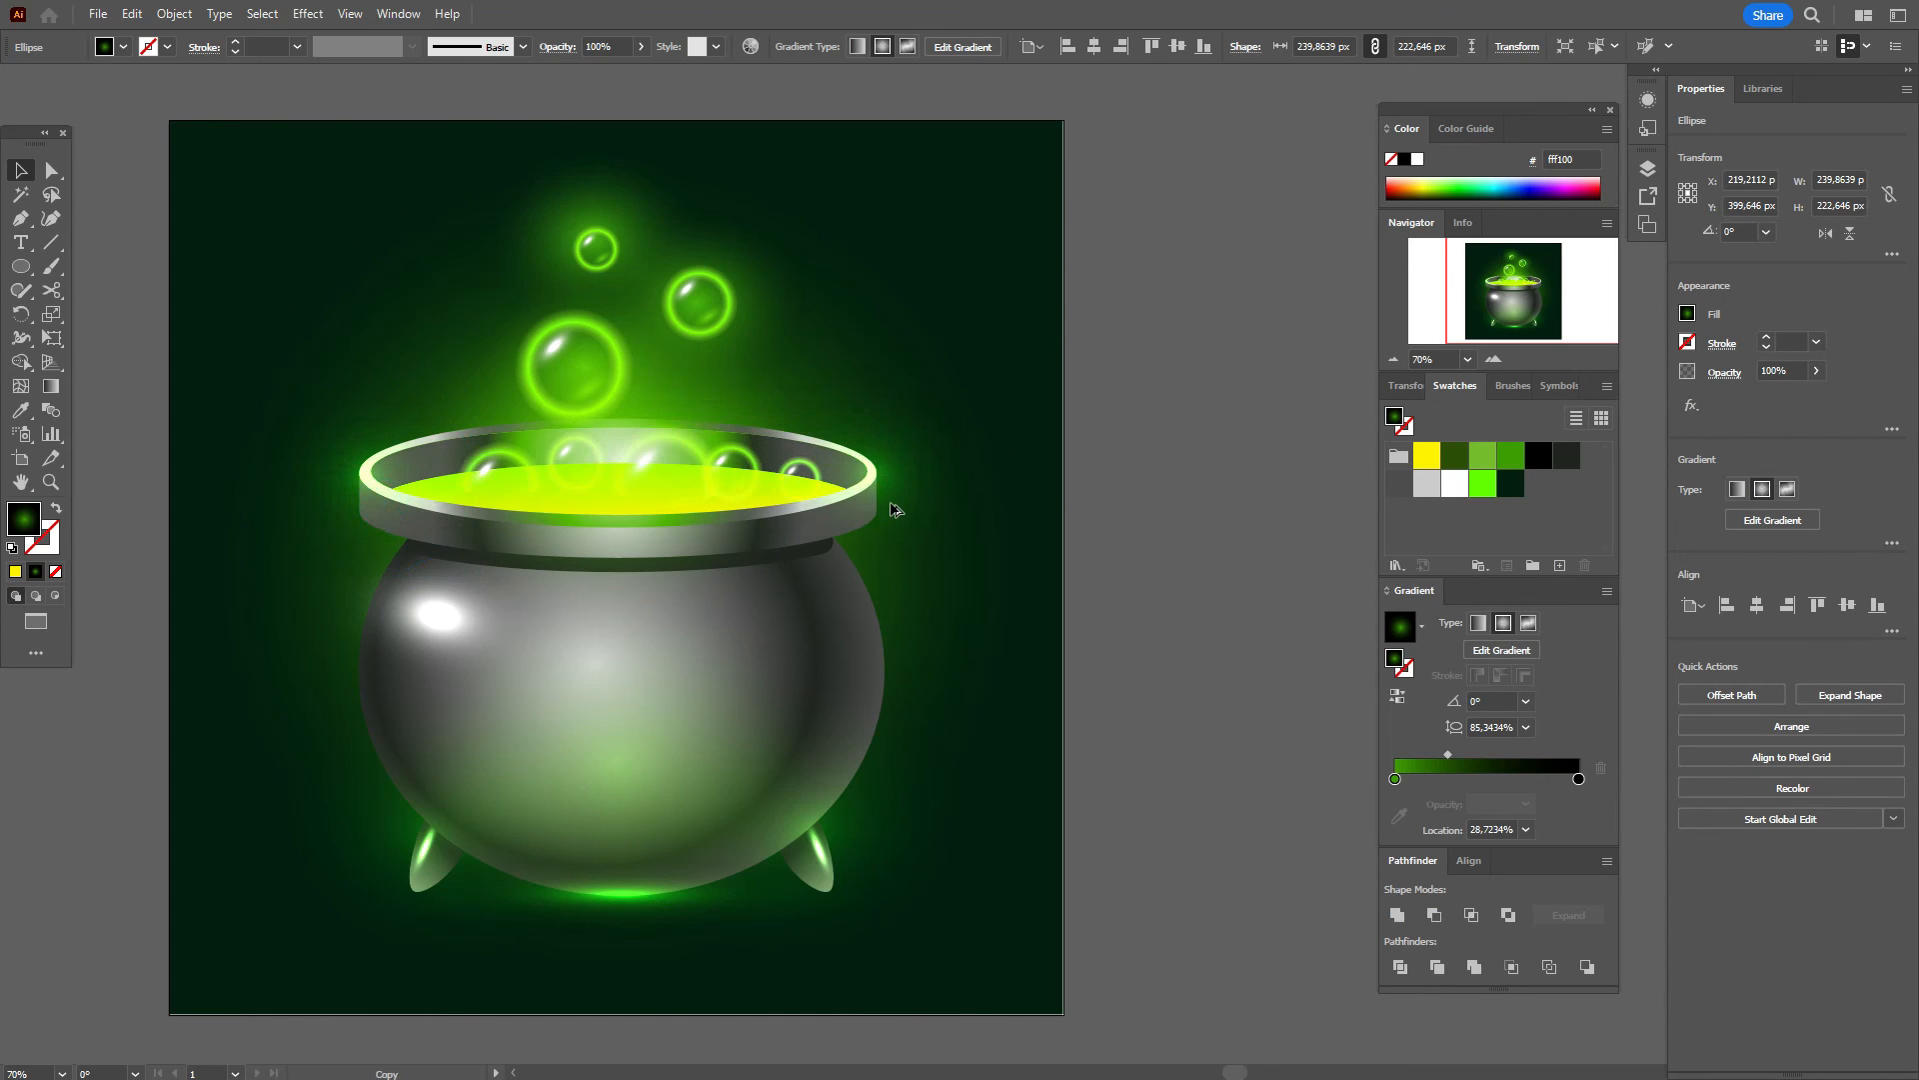
pyautogui.click(1127, 472)
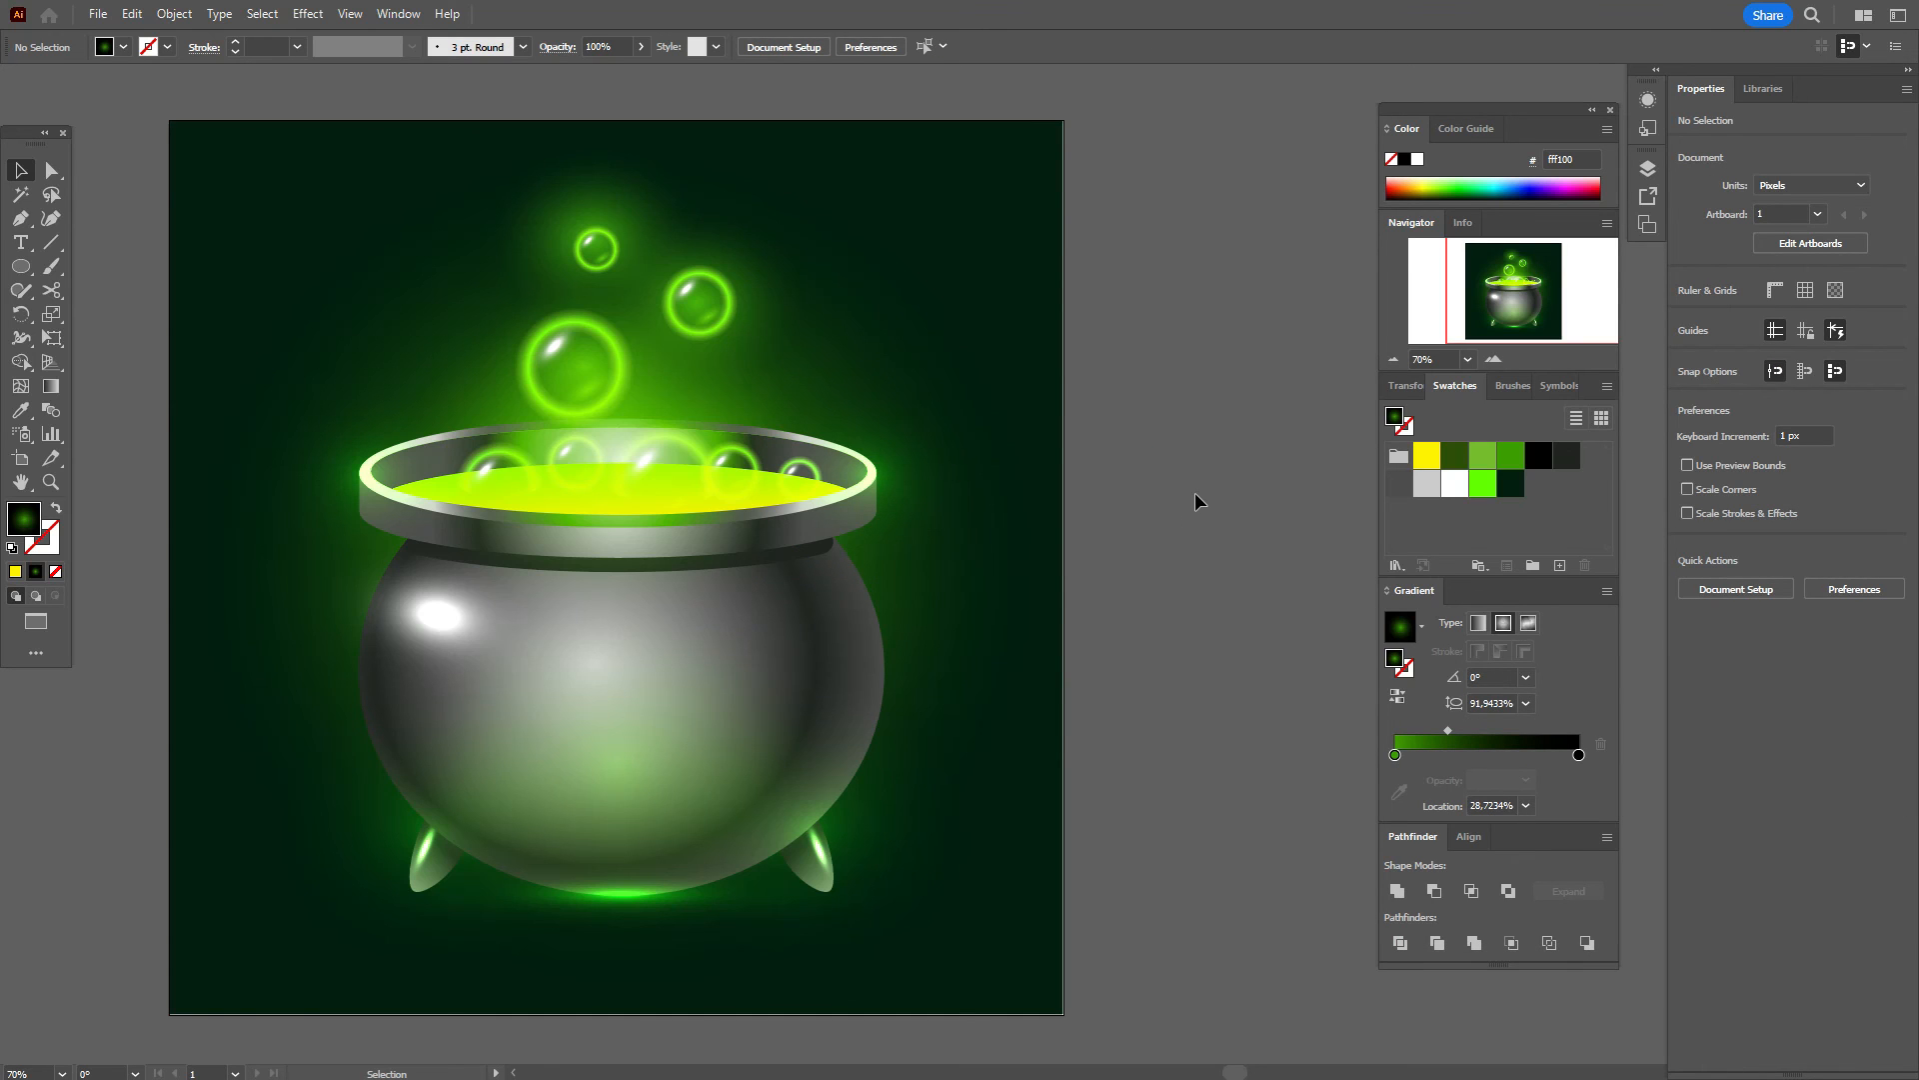
pyautogui.click(876, 490)
pyautogui.moveTo(874, 482); pyautogui.dragTo(609, 522)
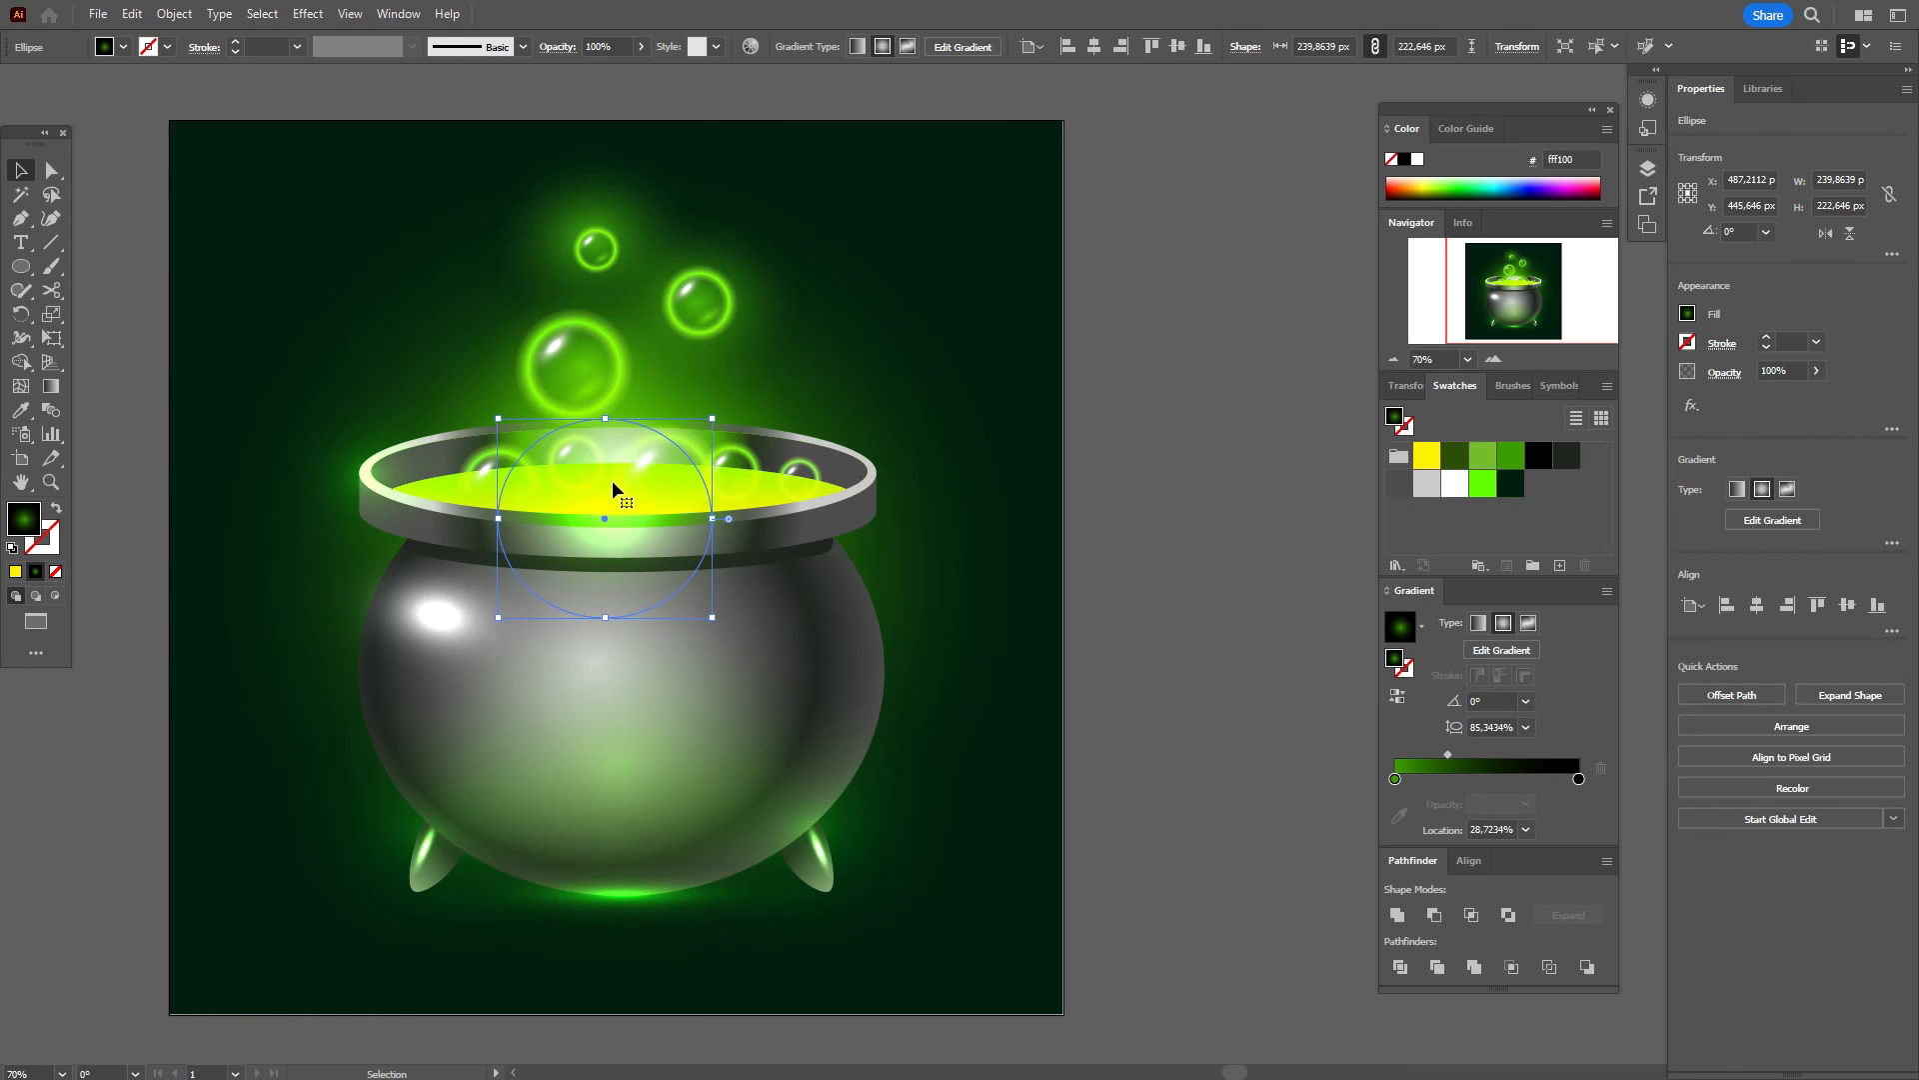
pyautogui.moveTo(605, 414); pyautogui.dragTo(628, 519)
pyautogui.hotkey('ctrl', 'h')
pyautogui.hotkey('ctrl', 'h')
pyautogui.click(1152, 492)
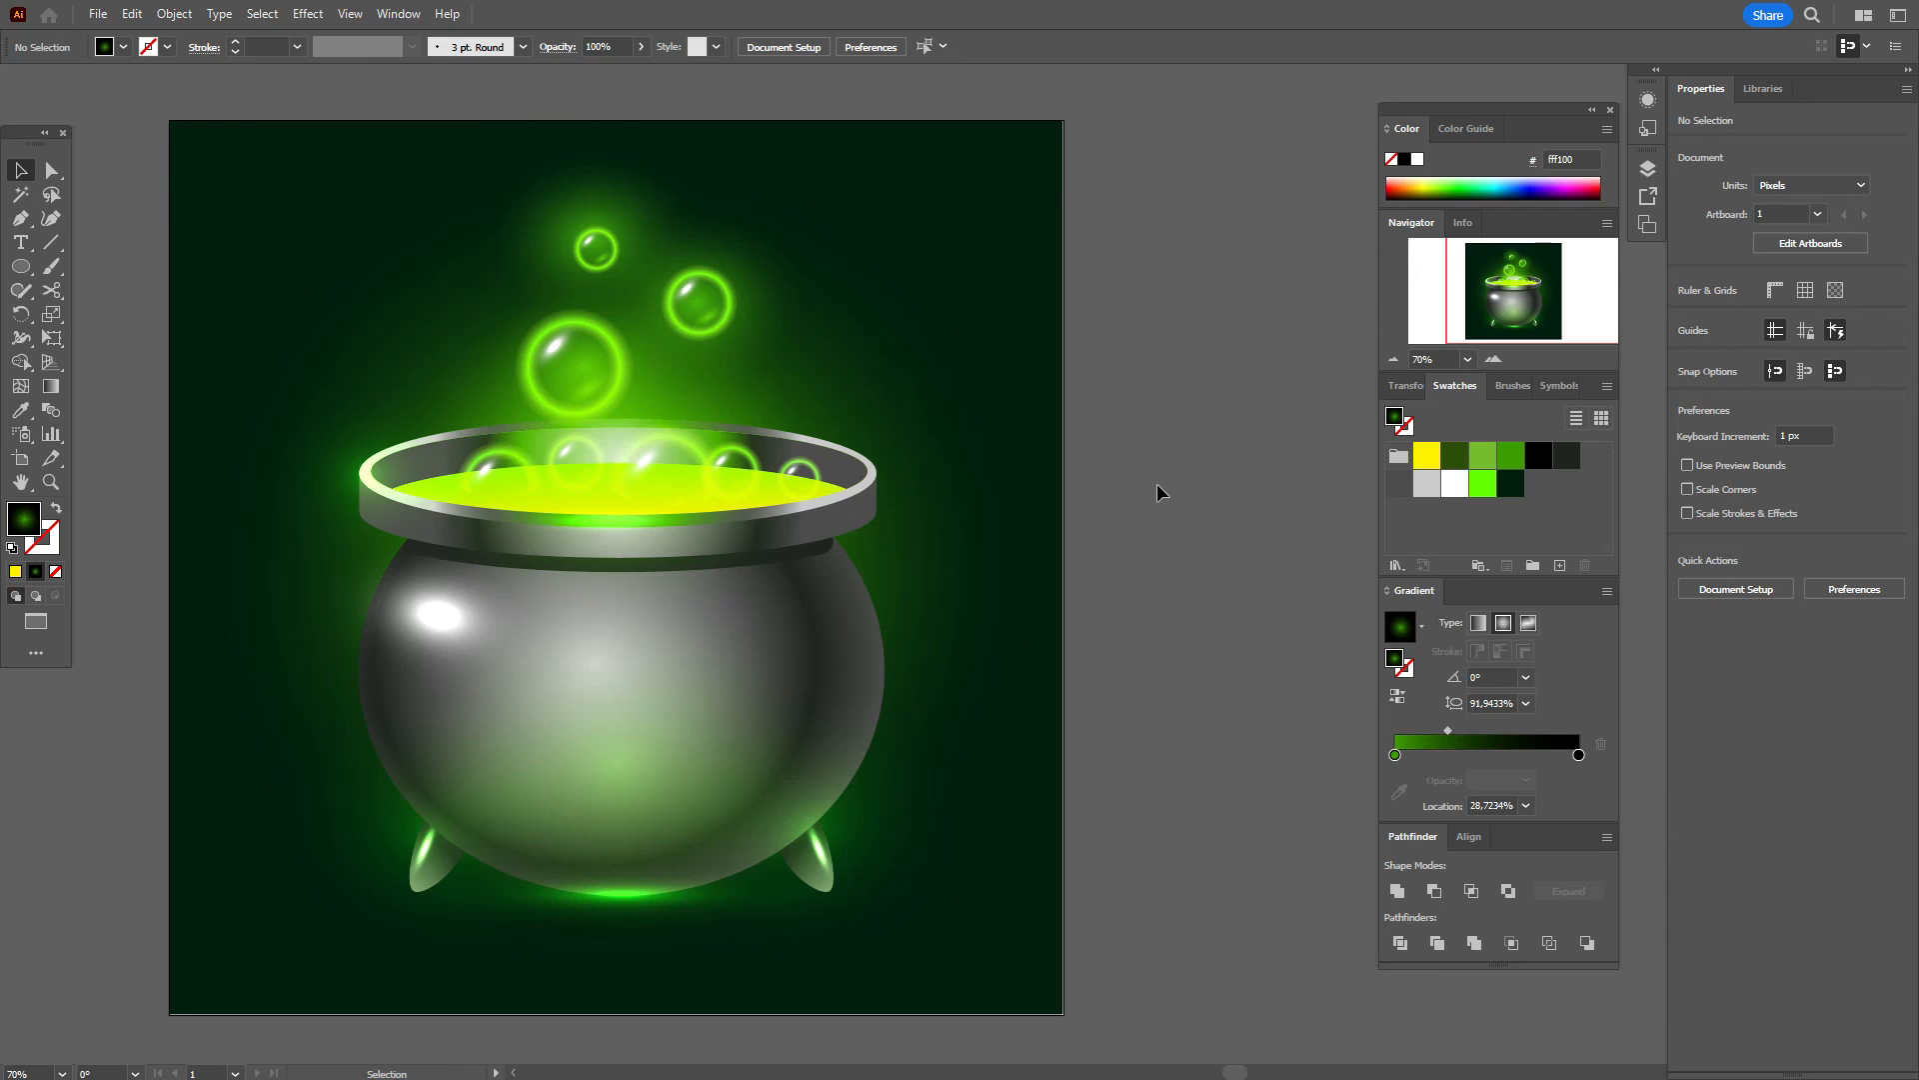
# Step: Drag the background rectangle's radial gradient radius outward past the artboard's edges
pyautogui.scroll(1, 1161, 596)
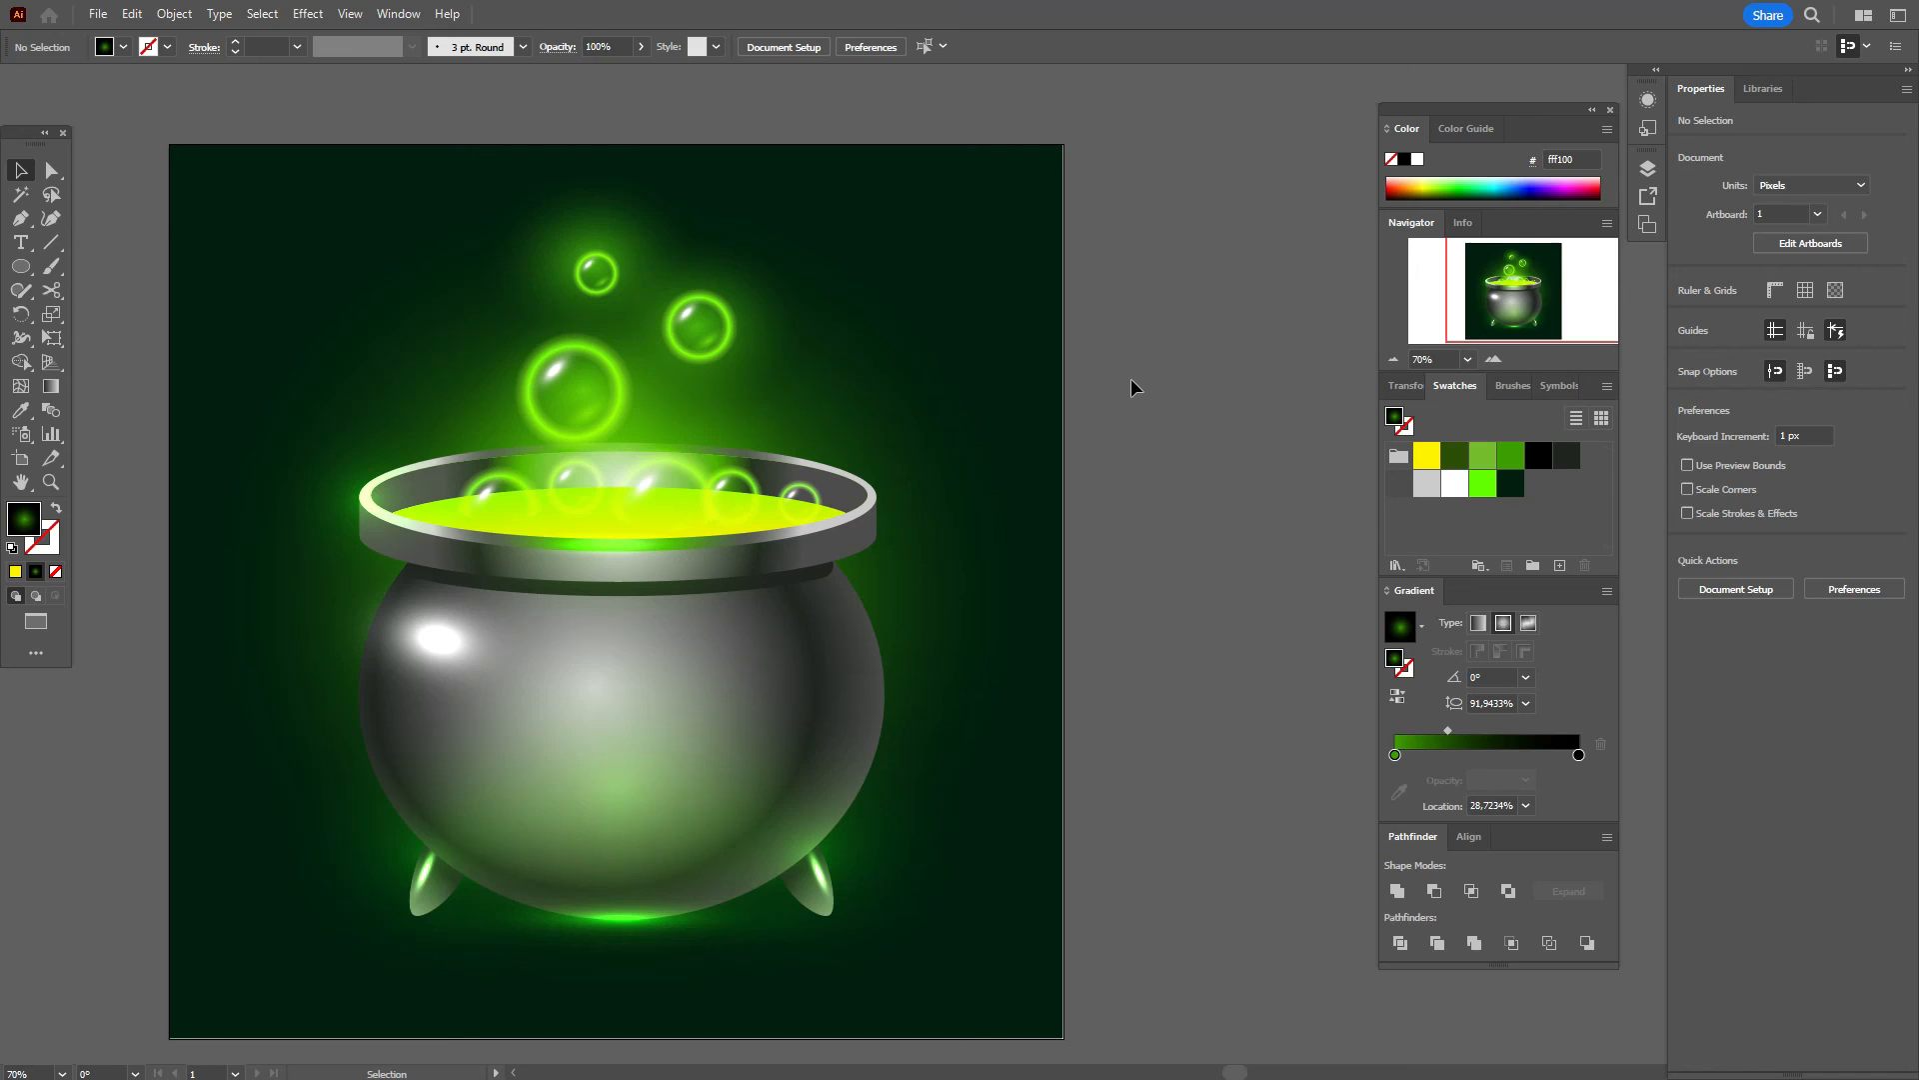
pyautogui.click(992, 435)
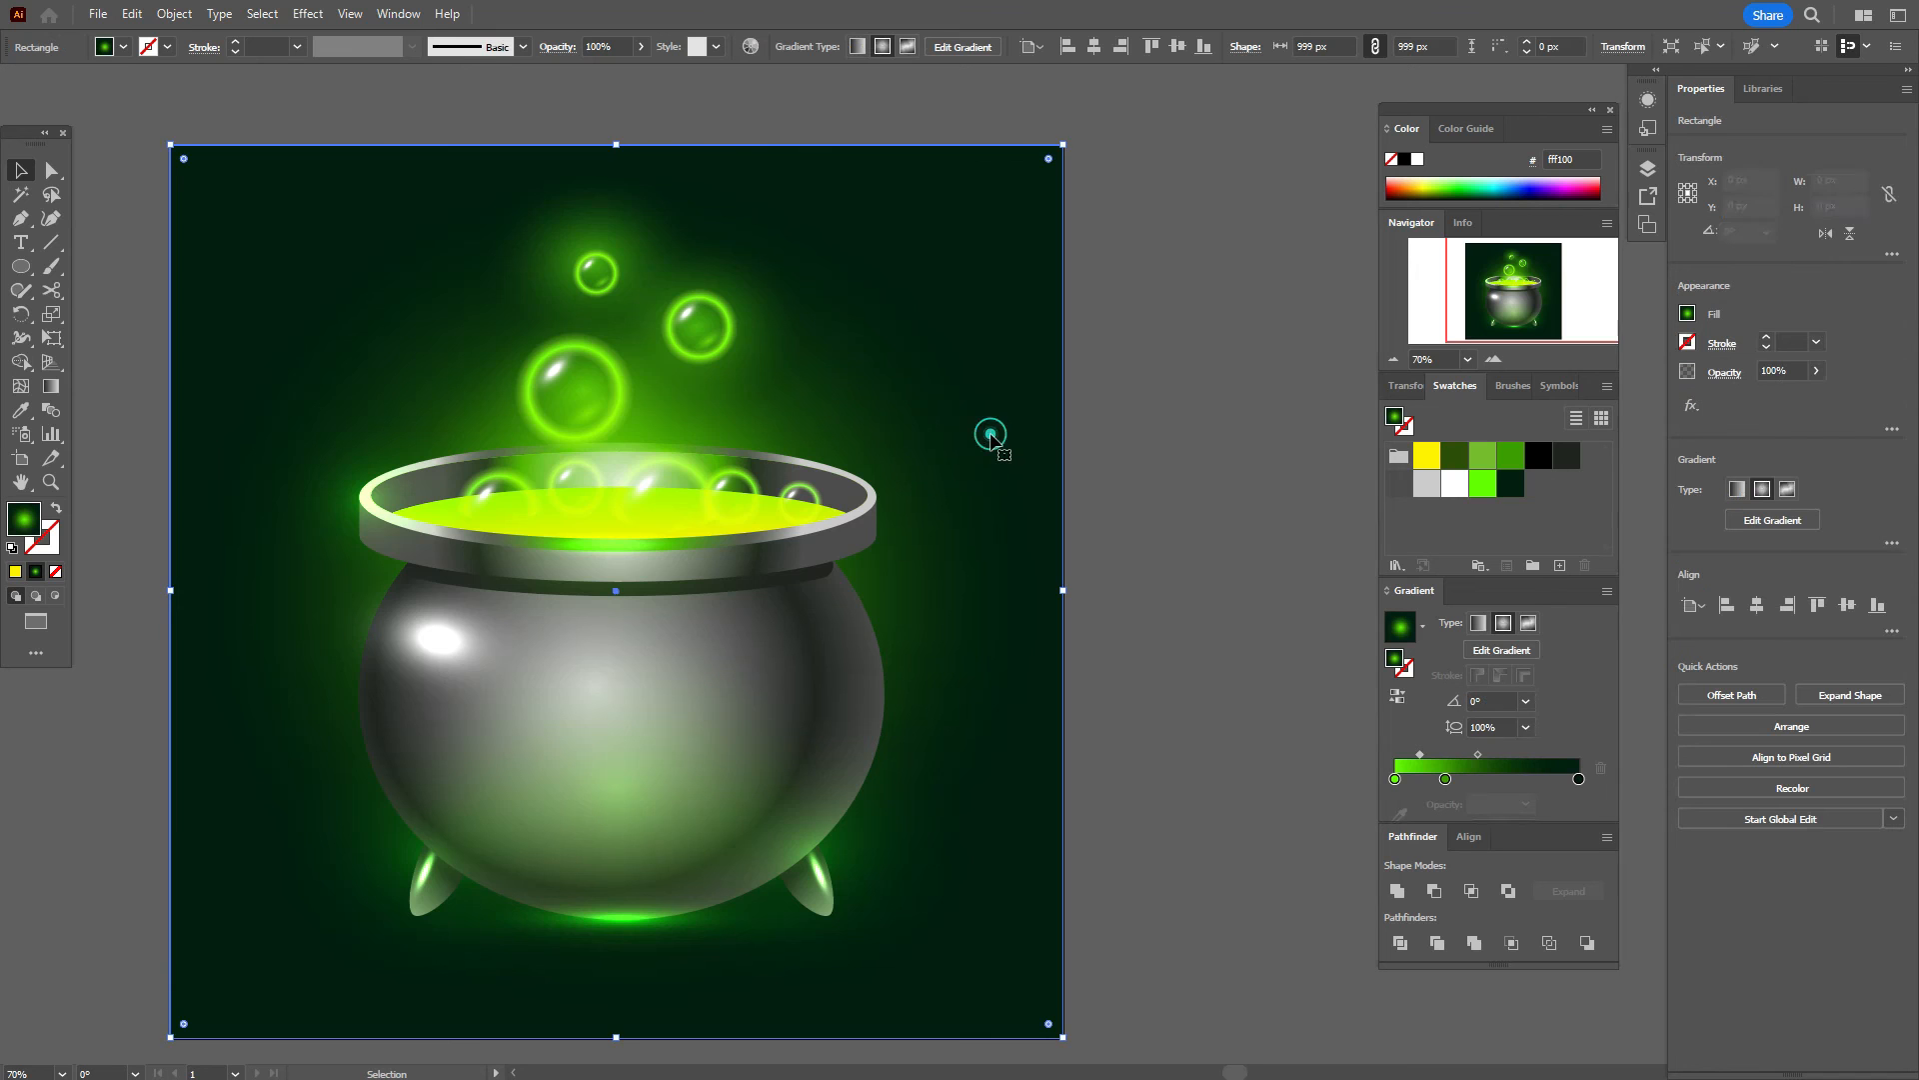
pyautogui.click(50, 386)
pyautogui.moveTo(167, 597); pyautogui.dragTo(103, 593)
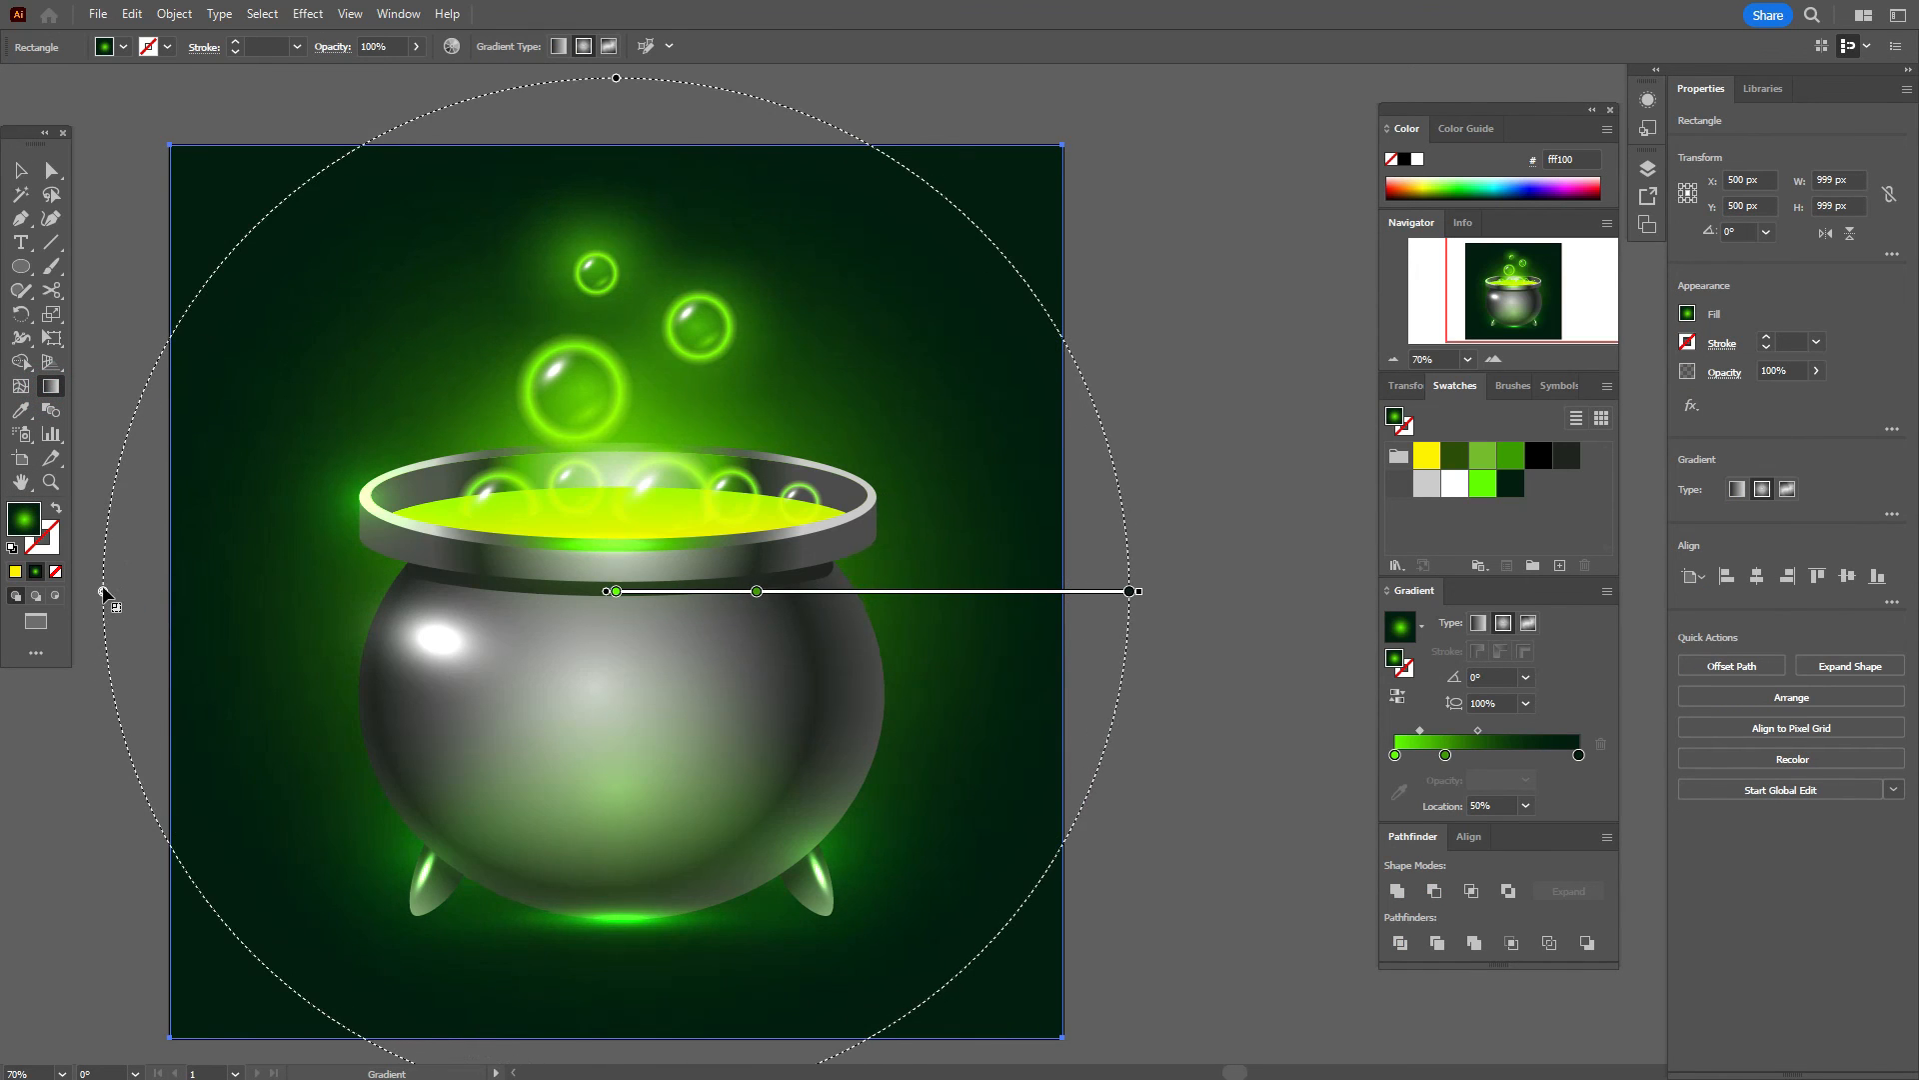
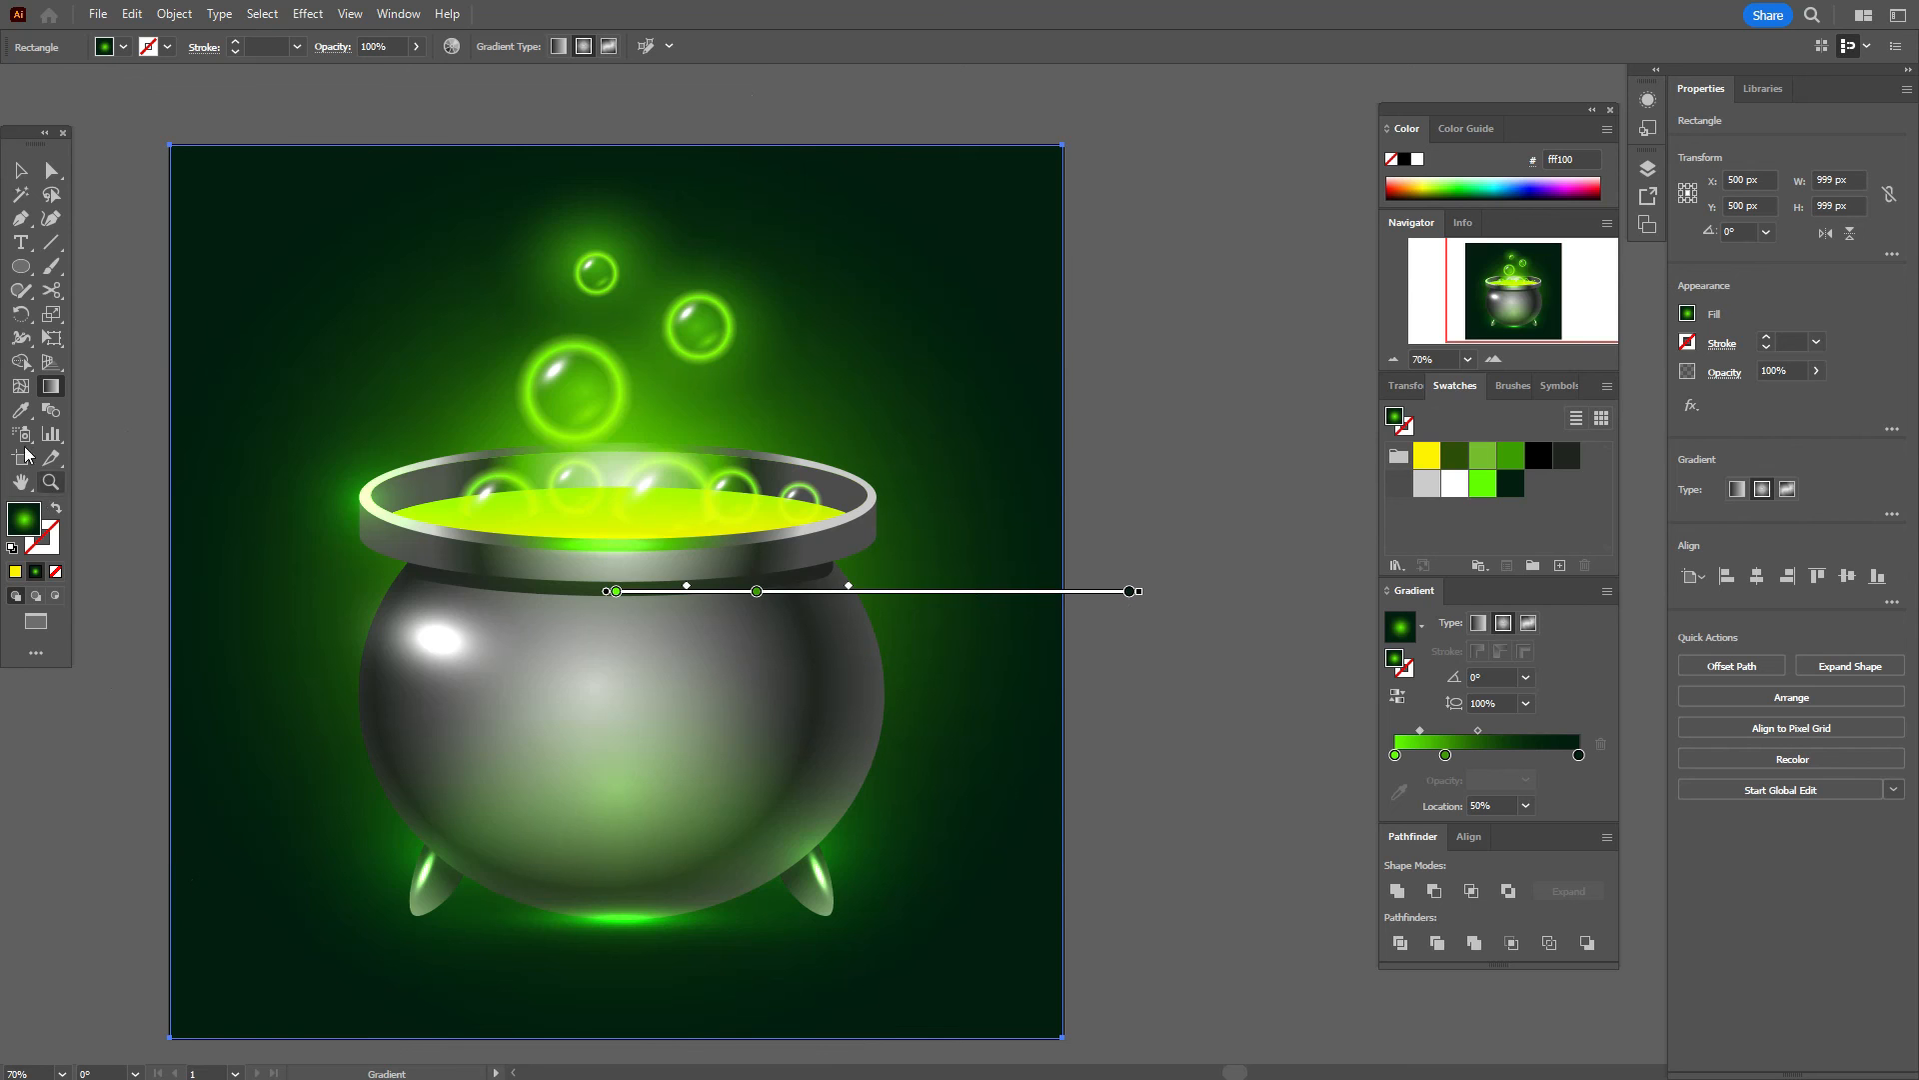
# Step: Nudge the background rectangle's radial green gradient centre a few pixels to the right
pyautogui.click(20, 170)
pyautogui.click(177, 124)
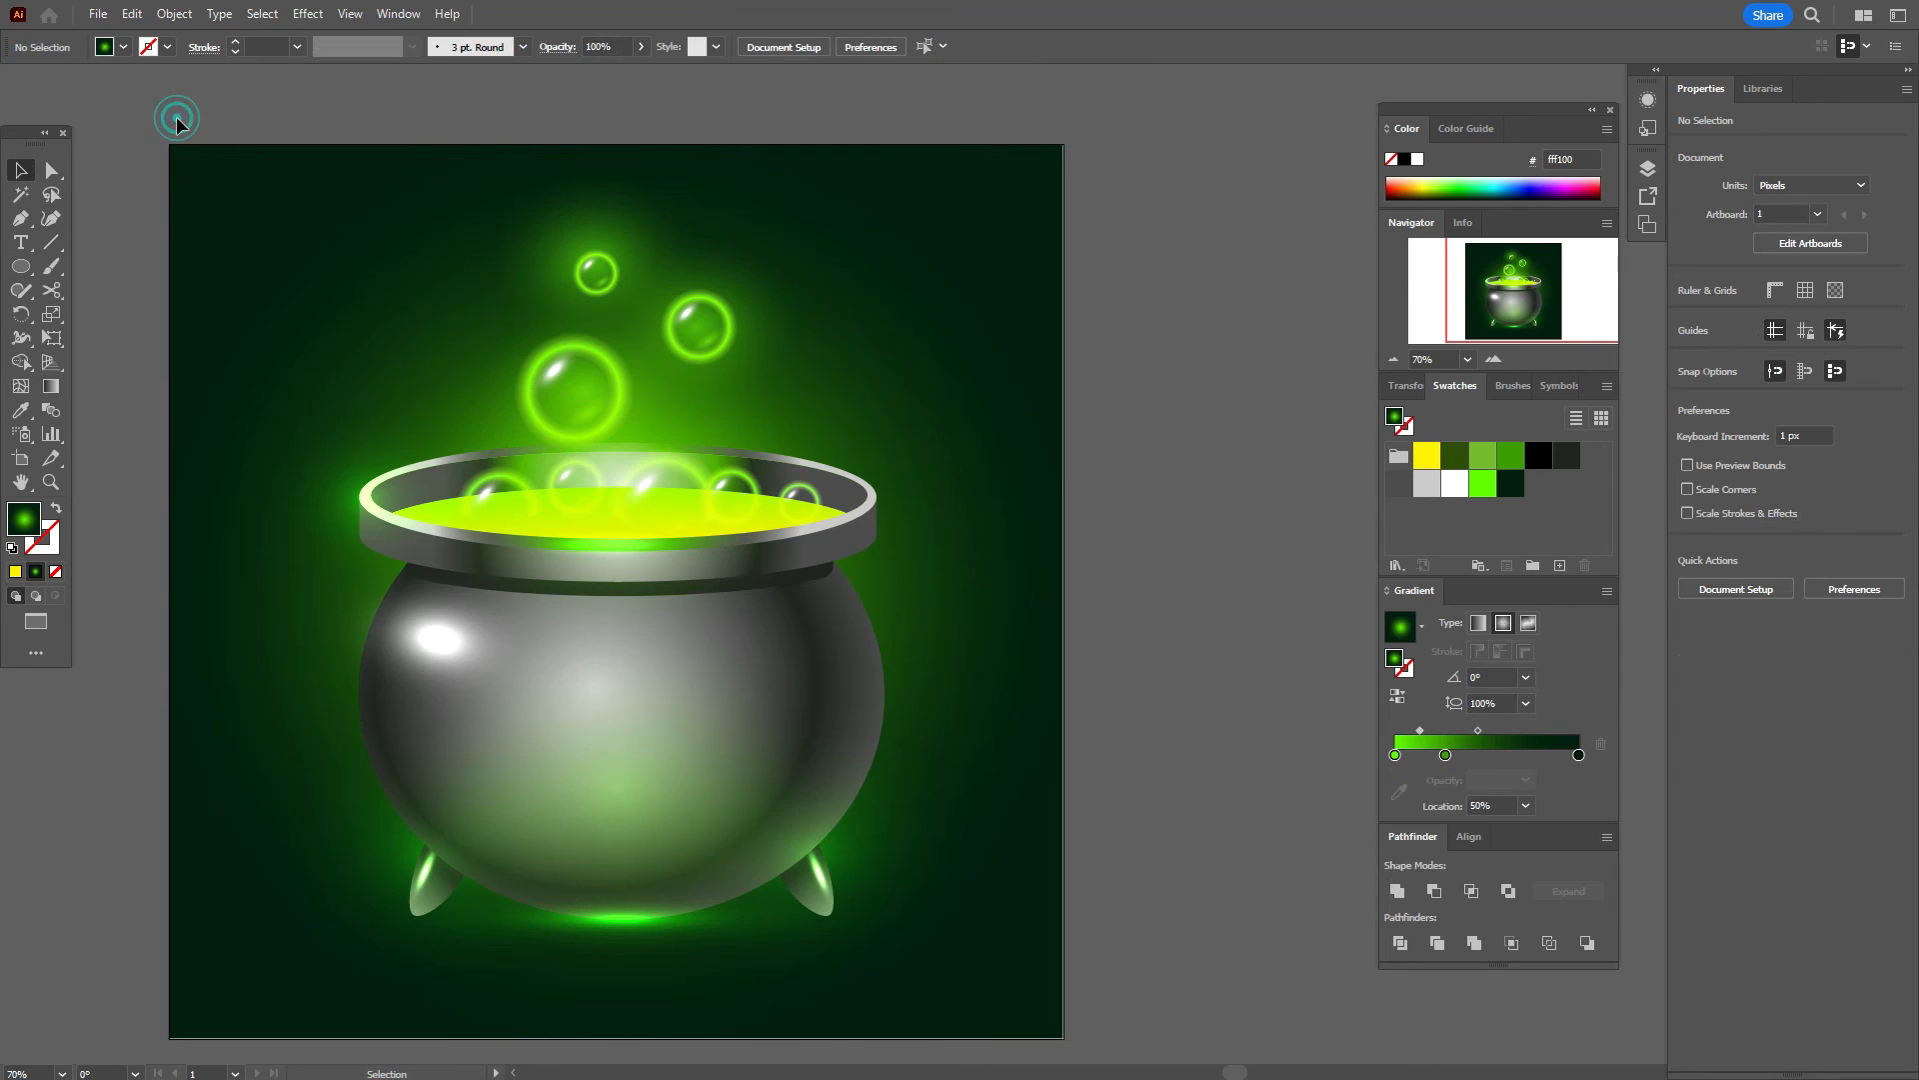
pyautogui.click(1008, 387)
pyautogui.press('g')
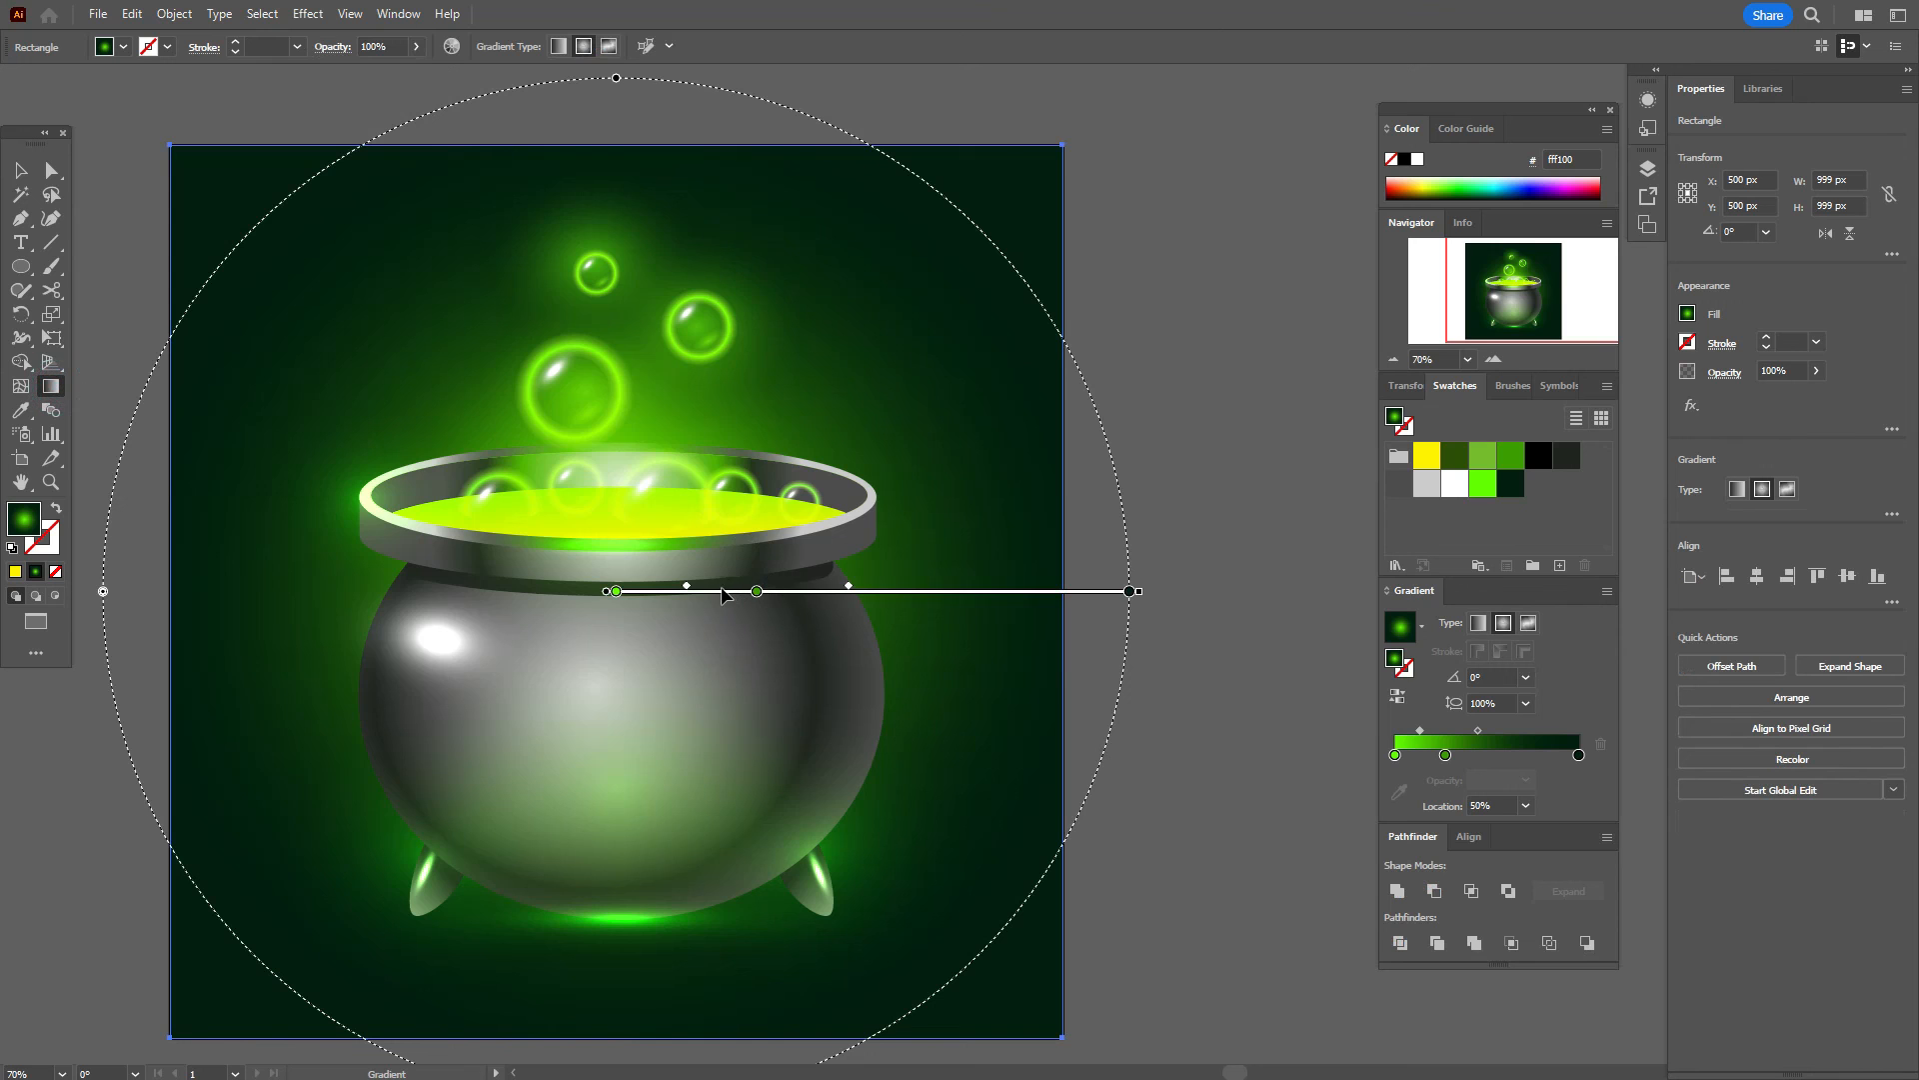
pyautogui.moveTo(729, 594); pyautogui.dragTo(736, 594)
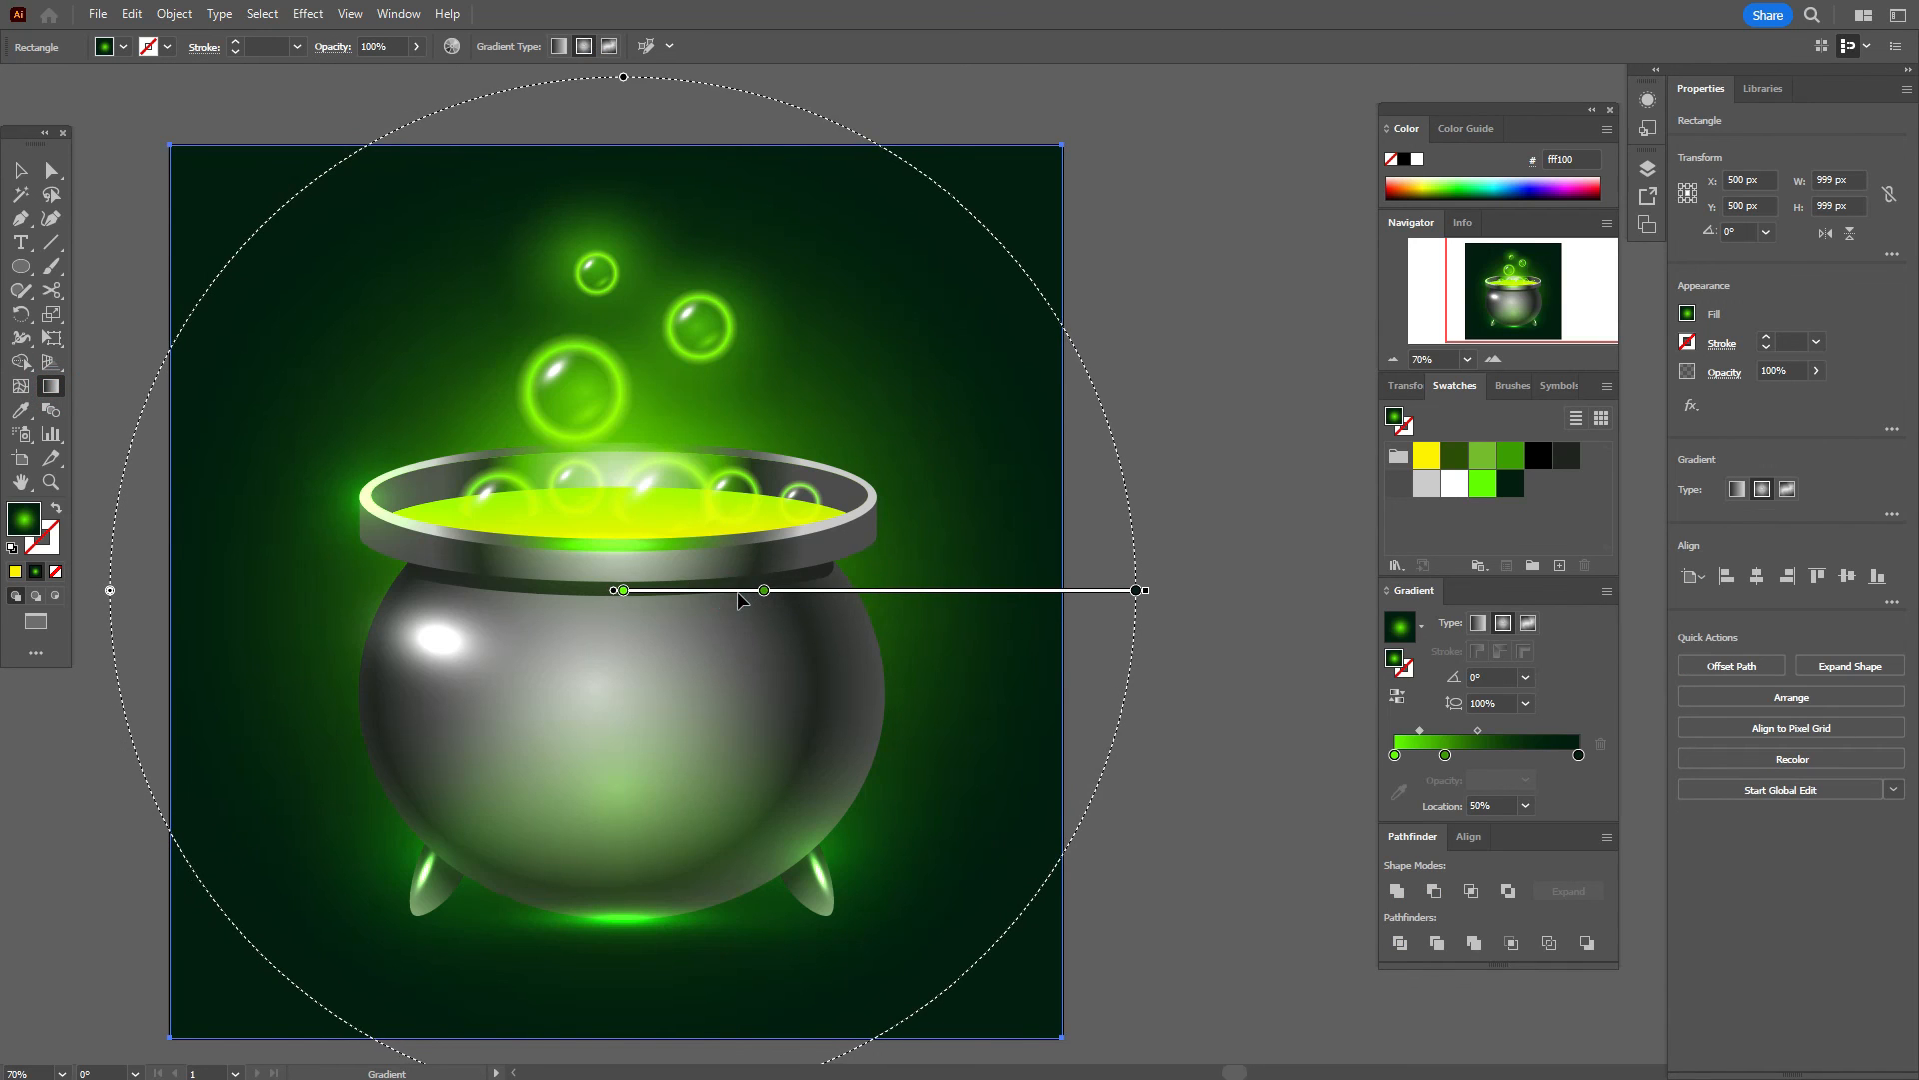
pyautogui.click(21, 170)
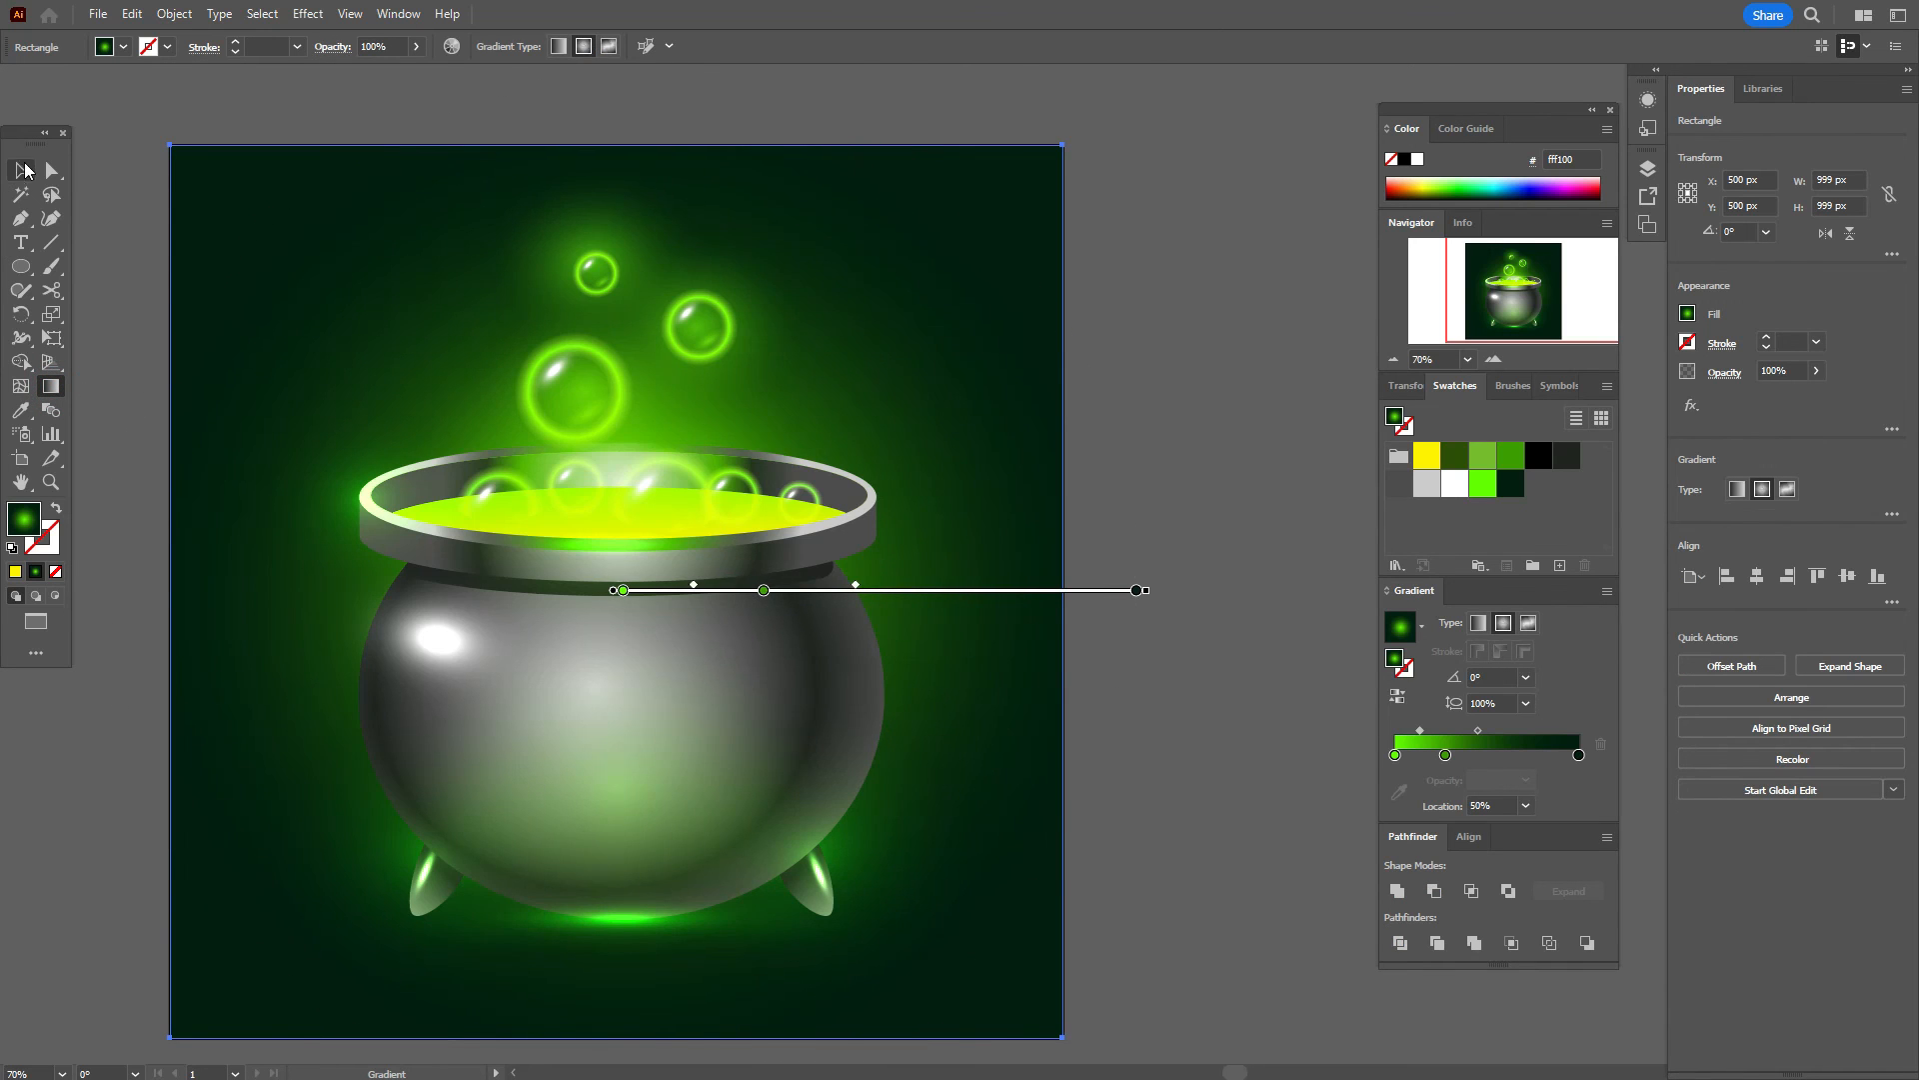
pyautogui.click(112, 182)
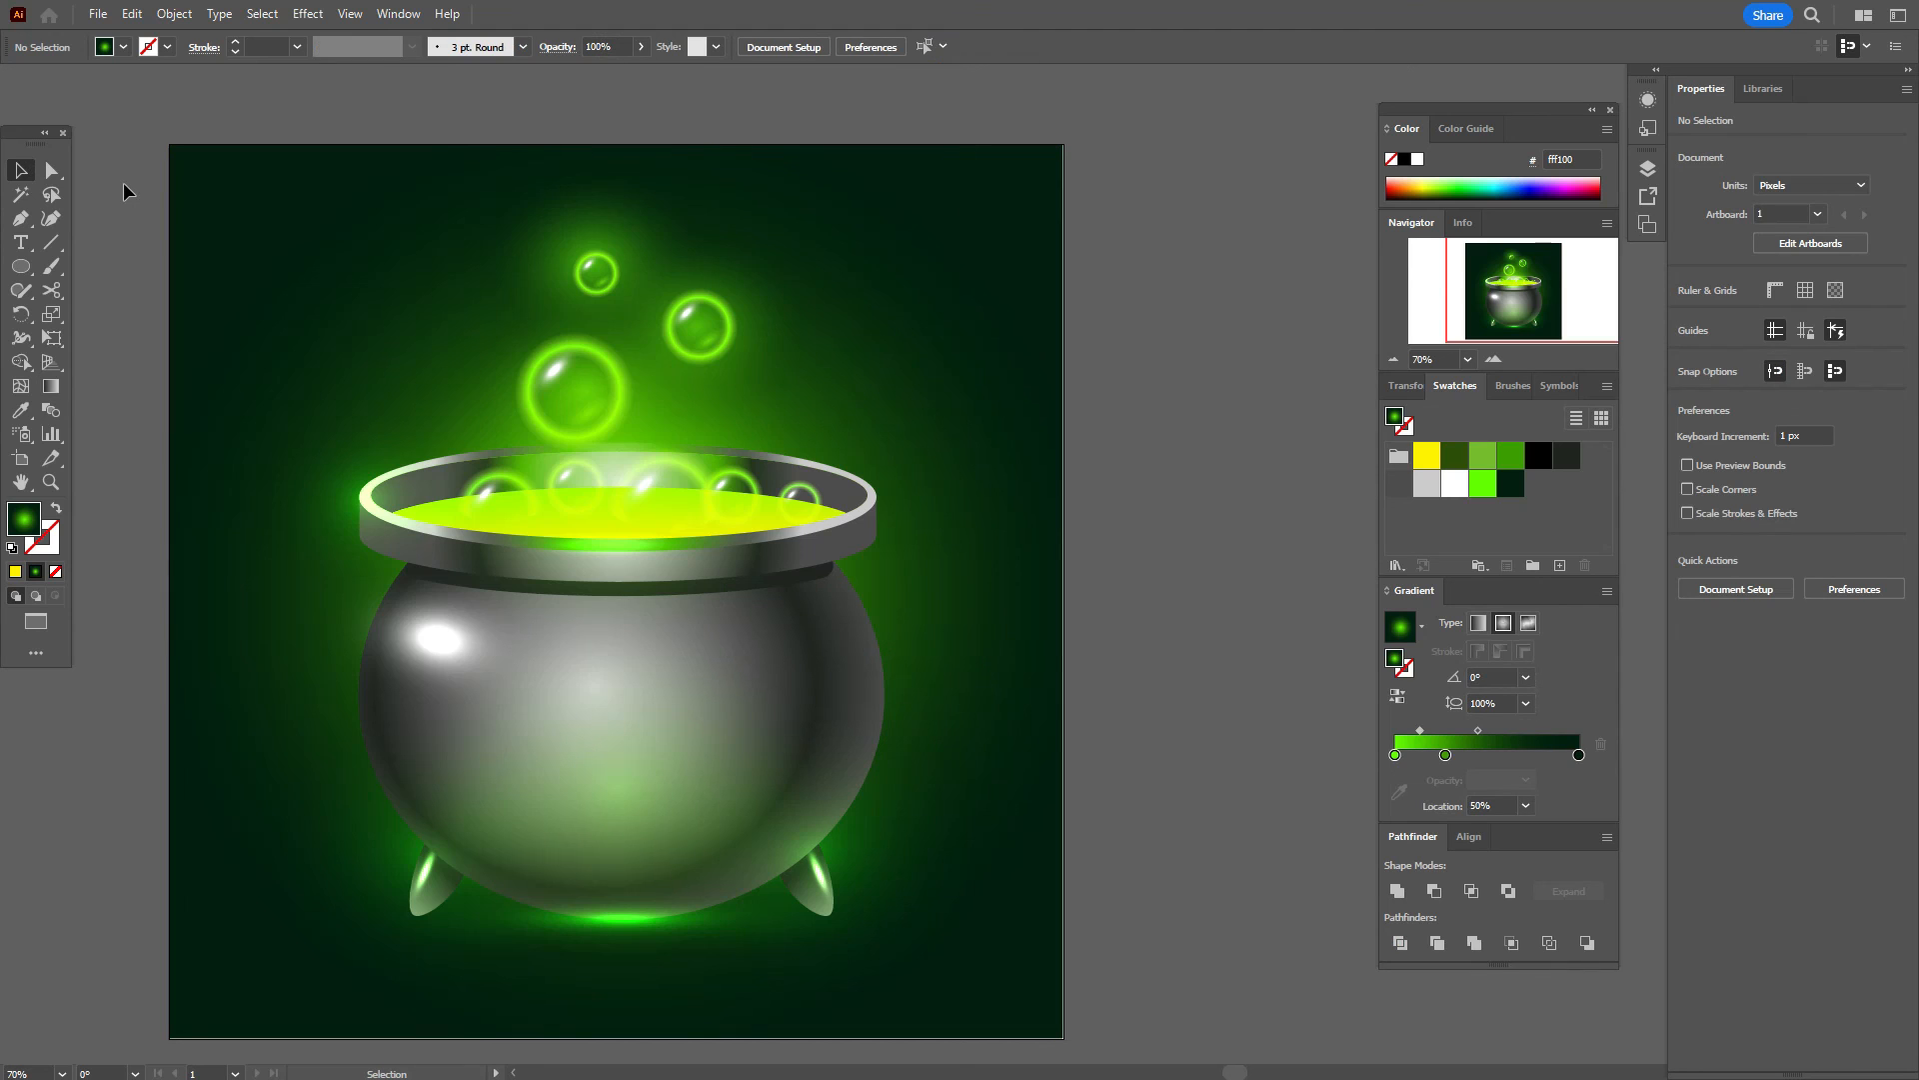
pyautogui.click(51, 218)
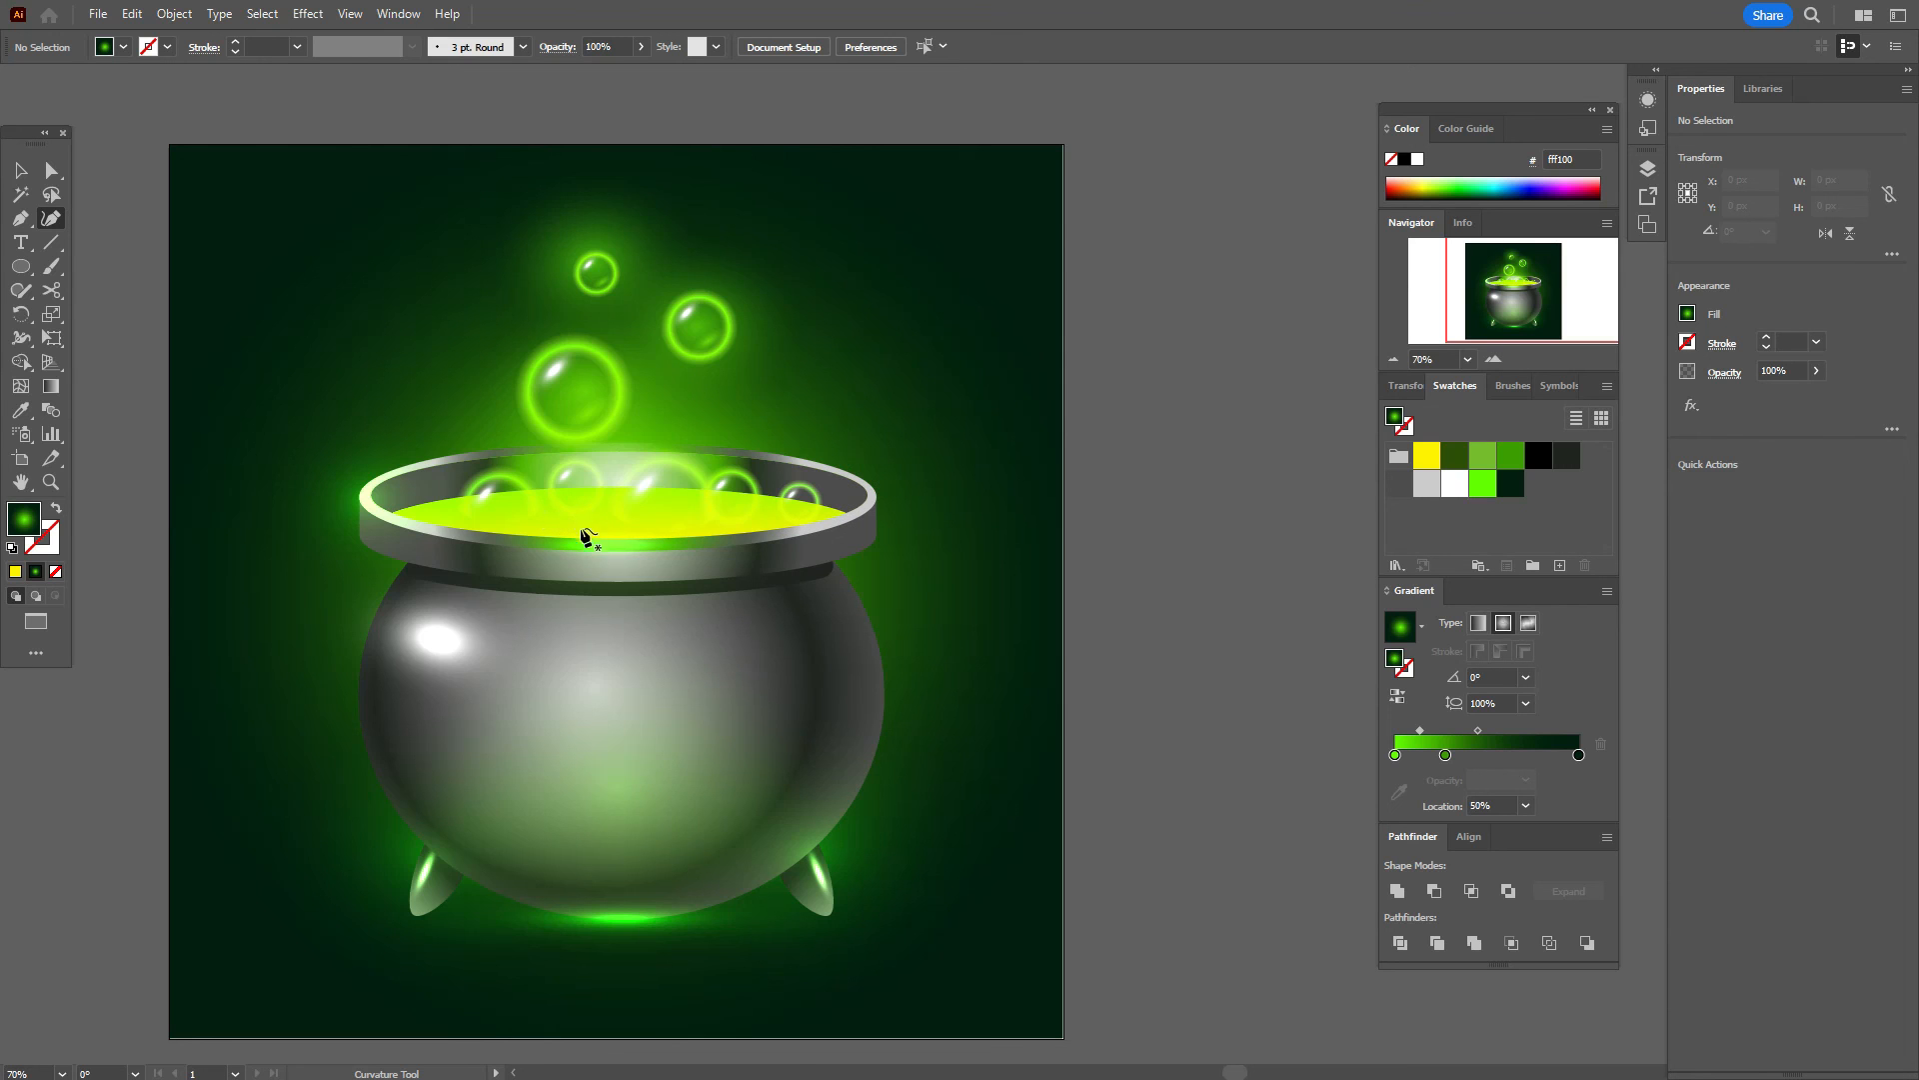
# Step: Draw the large central smoke wisp as a closed curvy shape above the cauldron
pyautogui.click(608, 521)
pyautogui.click(513, 461)
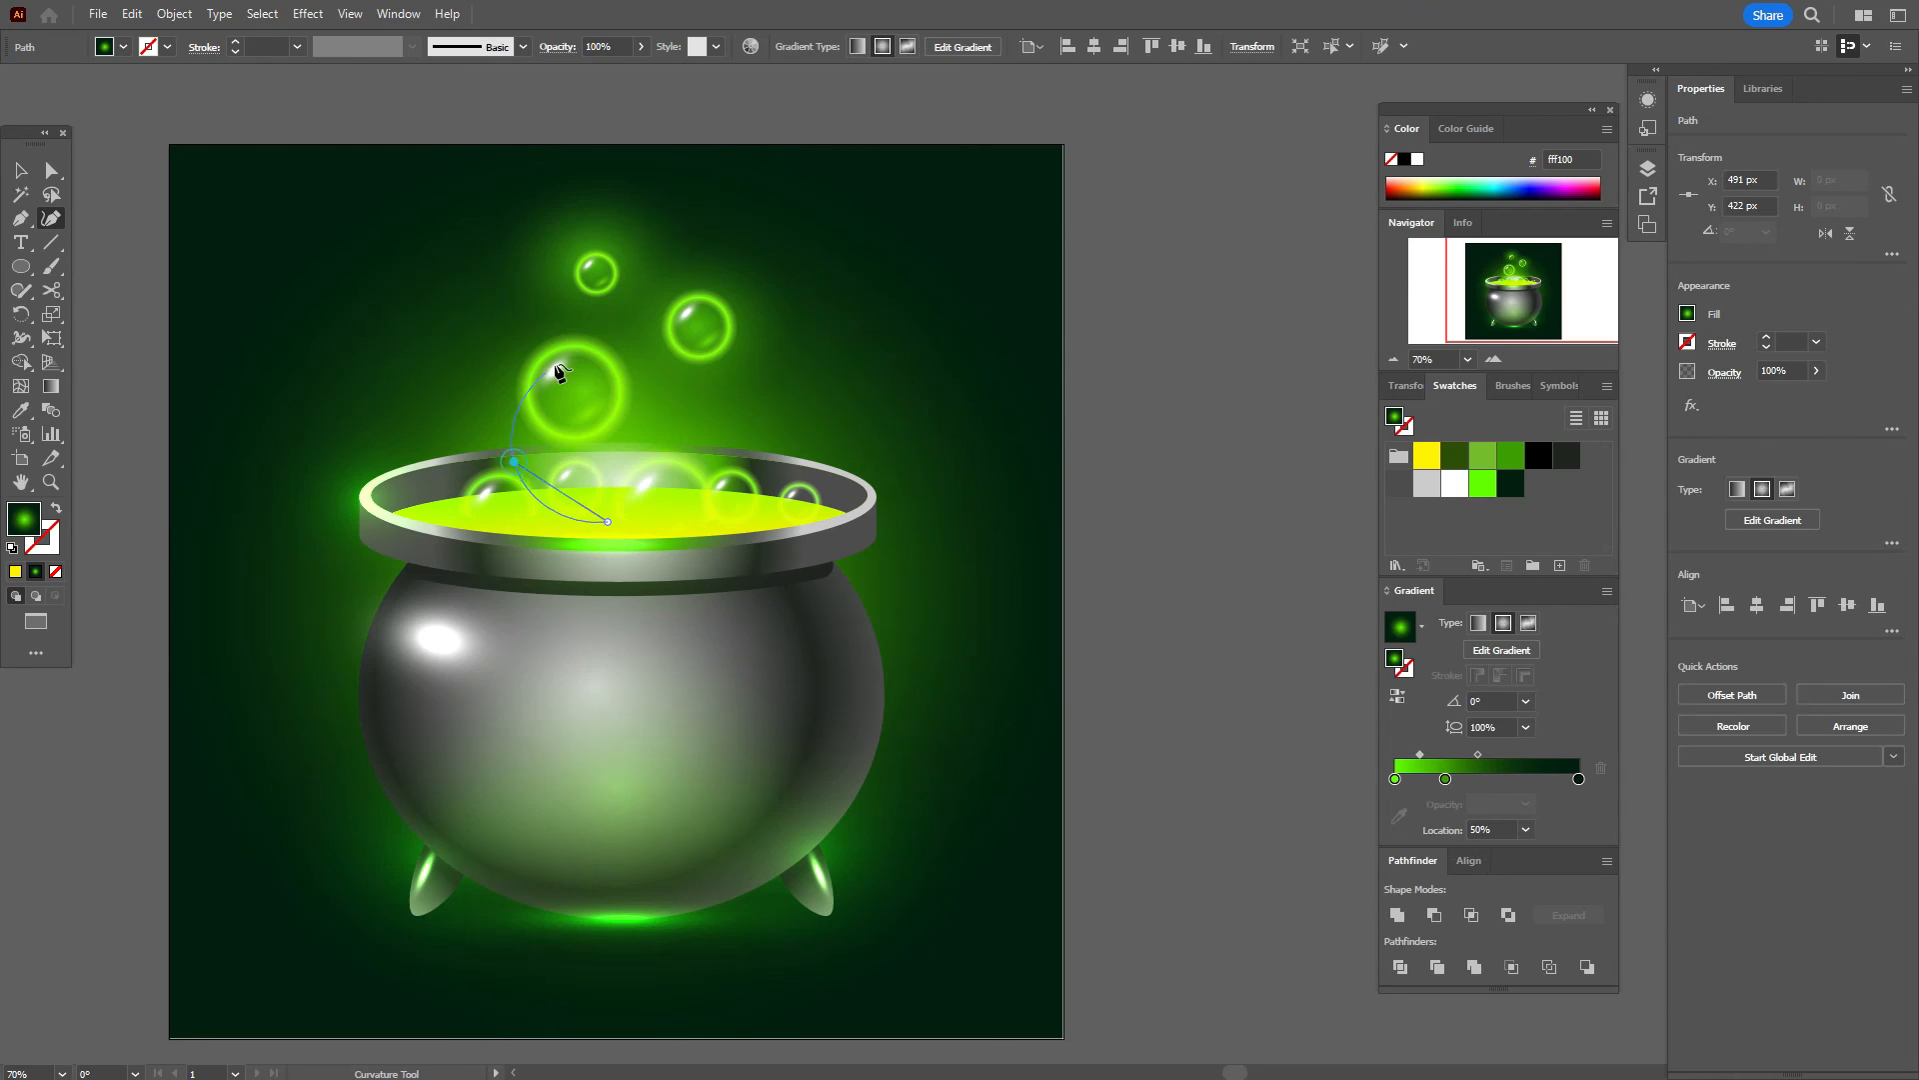
pyautogui.click(578, 338)
pyautogui.click(571, 214)
pyautogui.click(710, 193)
pyautogui.click(629, 298)
pyautogui.click(667, 386)
pyautogui.click(608, 521)
# Step: Draw a second curvy smoke wisp rising on the right side
pyautogui.click(777, 512)
pyautogui.click(747, 433)
pyautogui.click(777, 393)
pyautogui.click(802, 368)
pyautogui.click(773, 278)
pyautogui.click(846, 289)
pyautogui.click(843, 386)
pyautogui.click(777, 512)
# Step: Draw a smaller curvy smoke wisp rising on the left side
pyautogui.click(440, 518)
pyautogui.click(380, 443)
pyautogui.click(462, 402)
pyautogui.click(422, 318)
pyautogui.click(486, 320)
pyautogui.click(500, 405)
# Step: Set the selected smoke wisps' blend mode to Screen so they glow
pyautogui.click(20, 170)
pyautogui.click(668, 397)
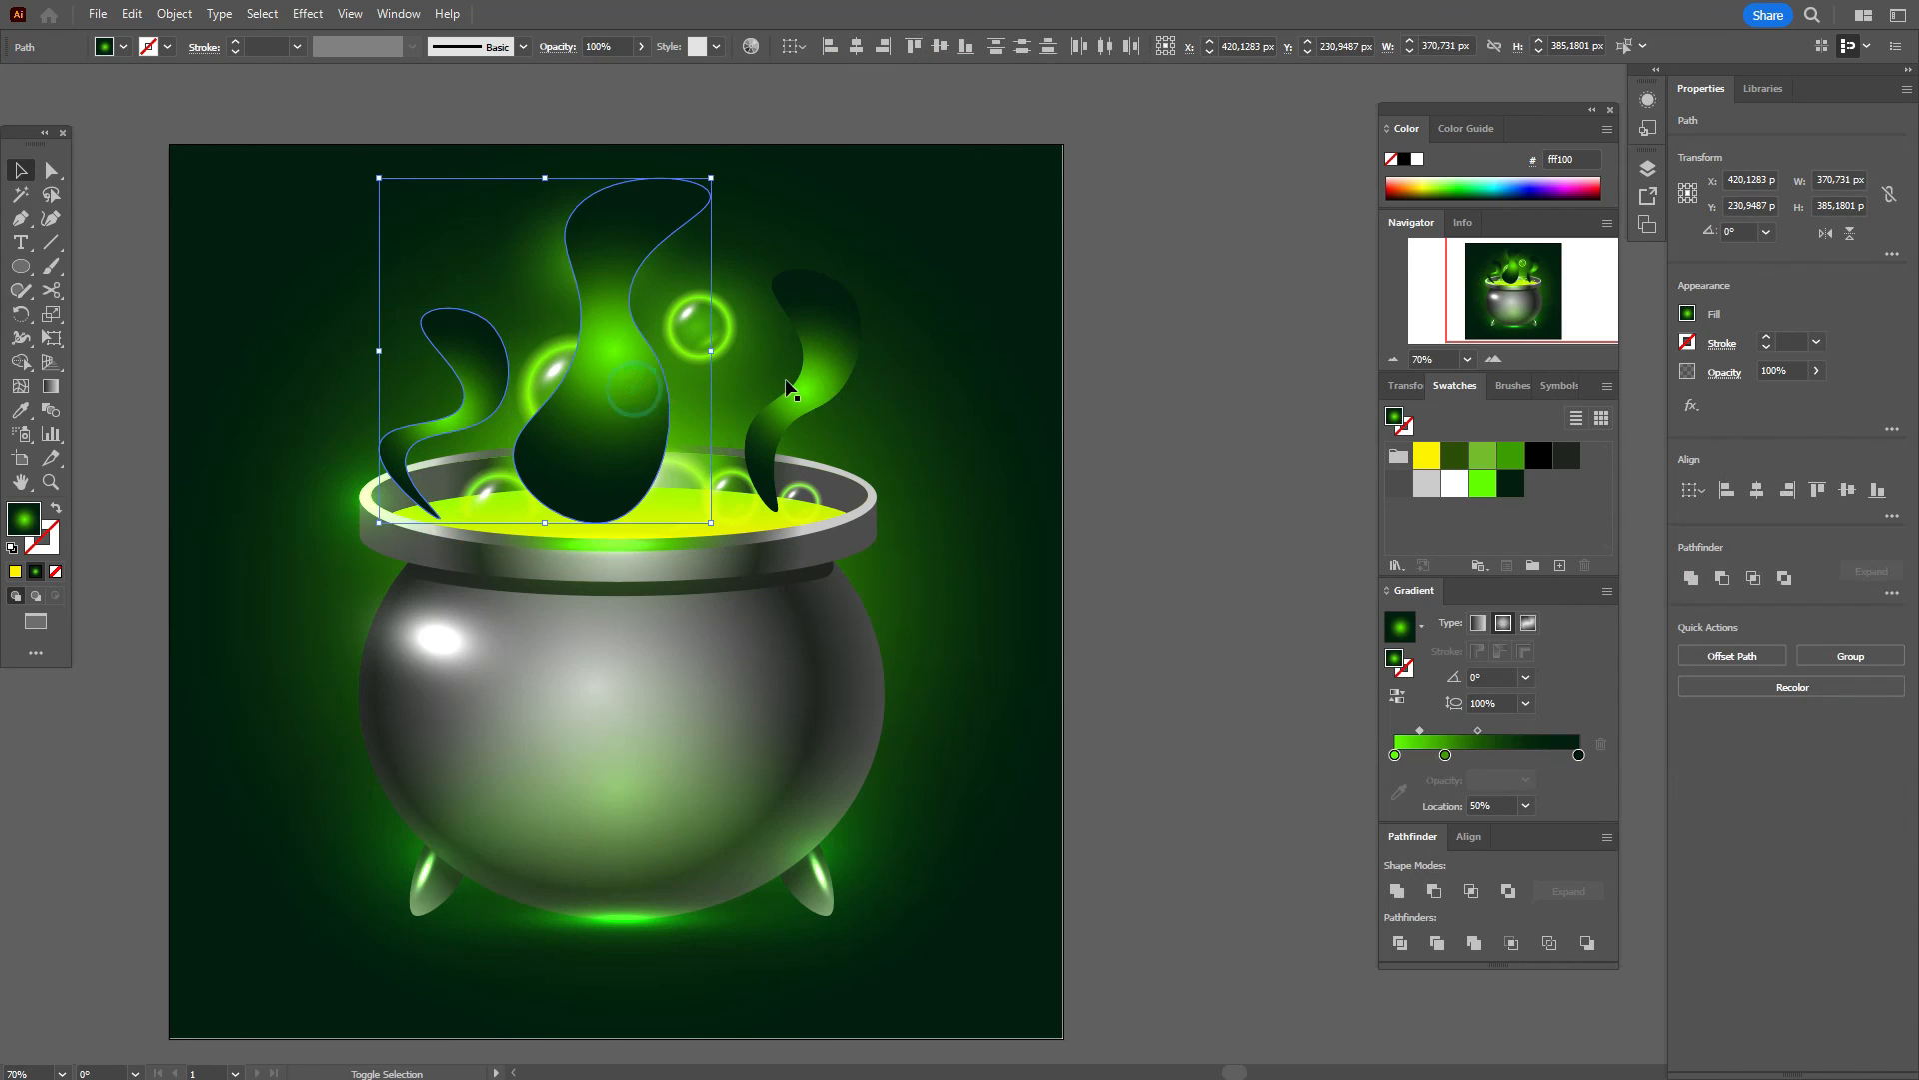
pyautogui.keyDown('shift'); pyautogui.click(805, 405); pyautogui.keyUp('shift')
pyautogui.click(1727, 375)
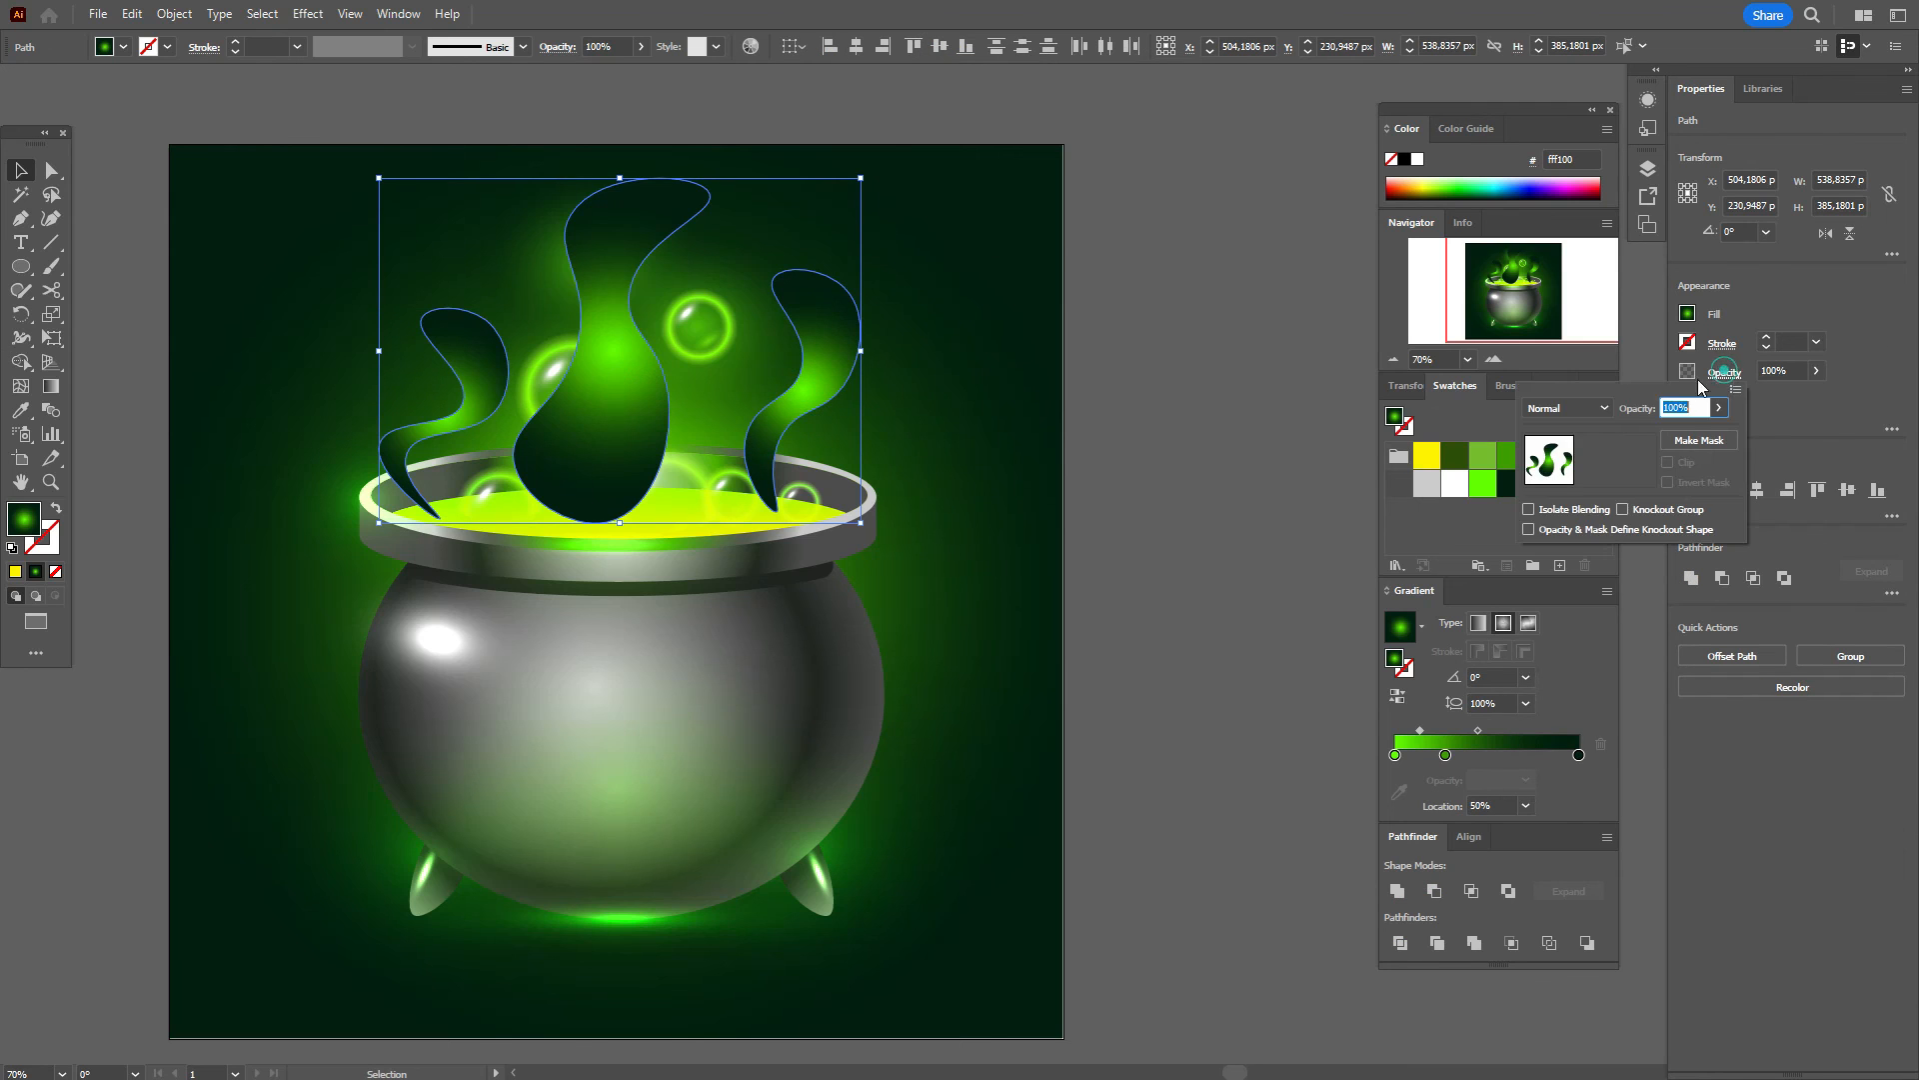
pyautogui.click(1567, 408)
pyautogui.click(1562, 550)
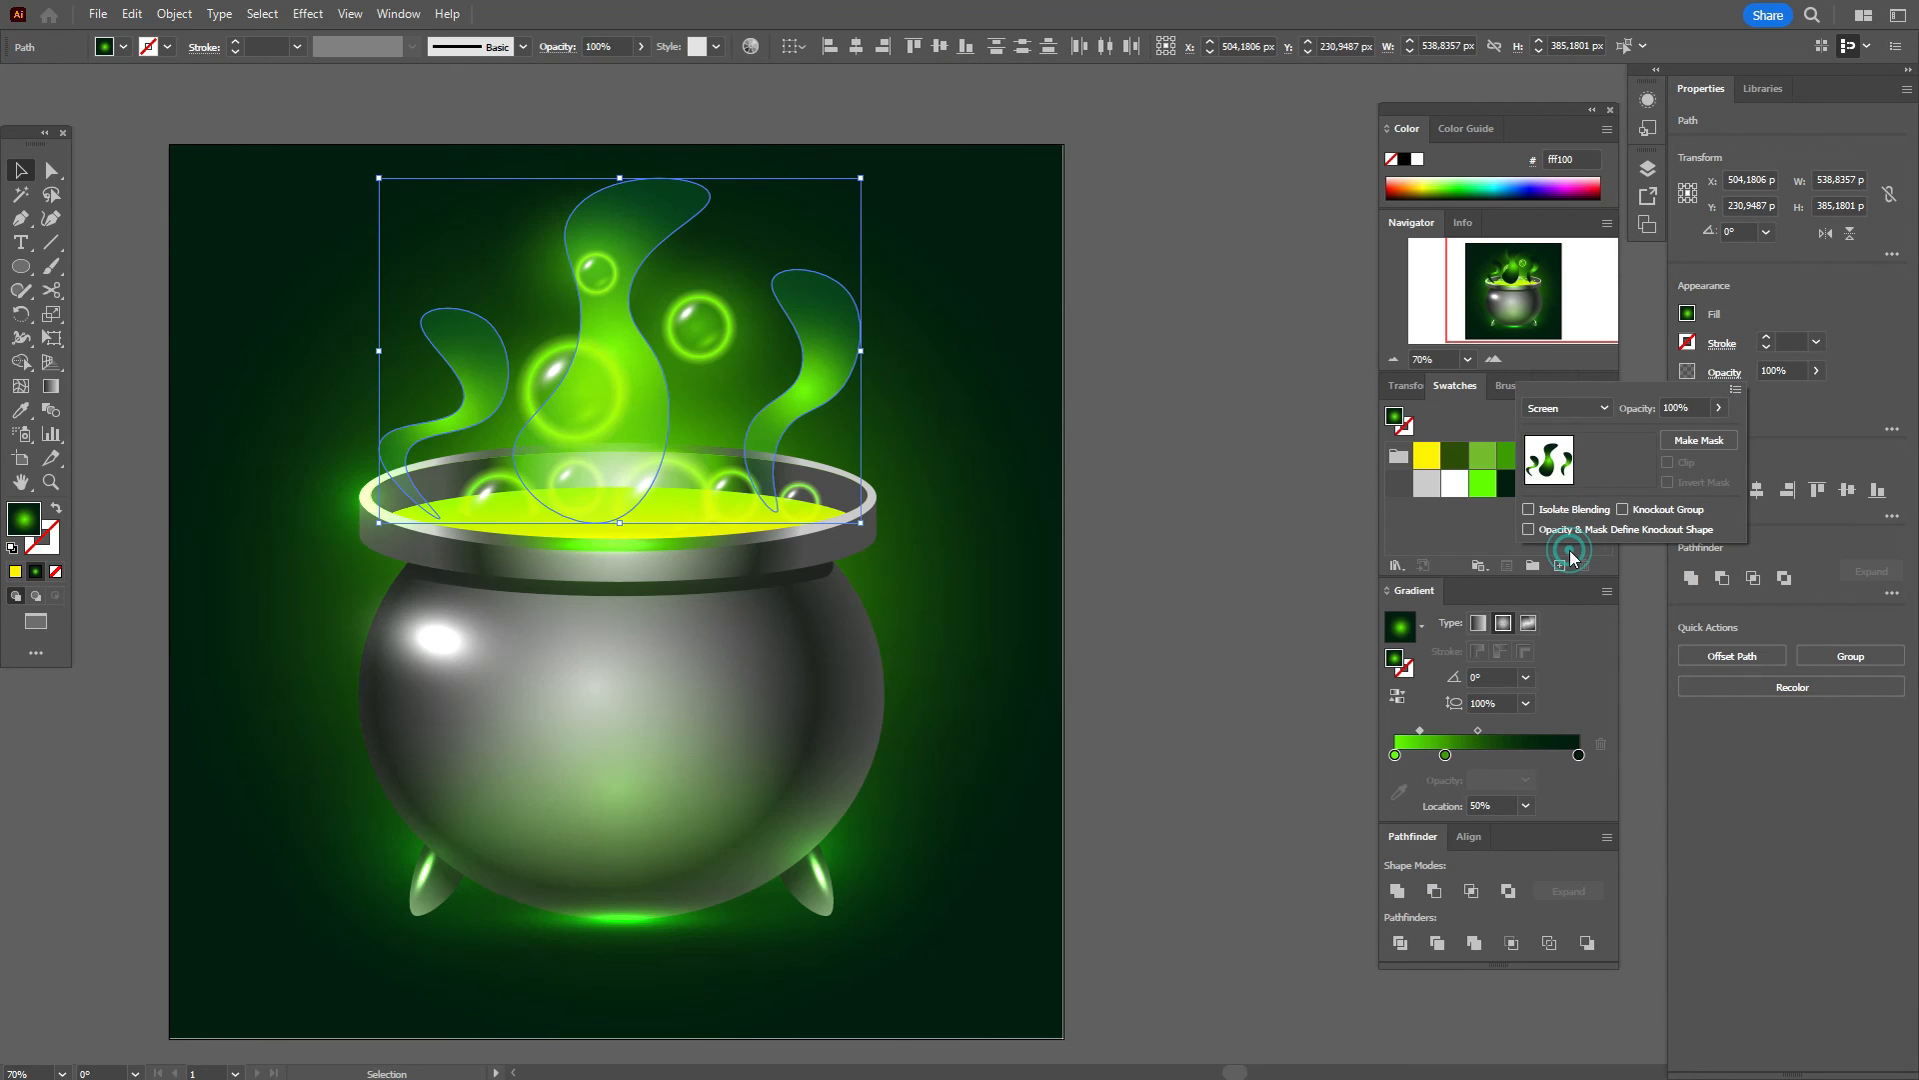
pyautogui.click(1253, 478)
pyautogui.click(1251, 481)
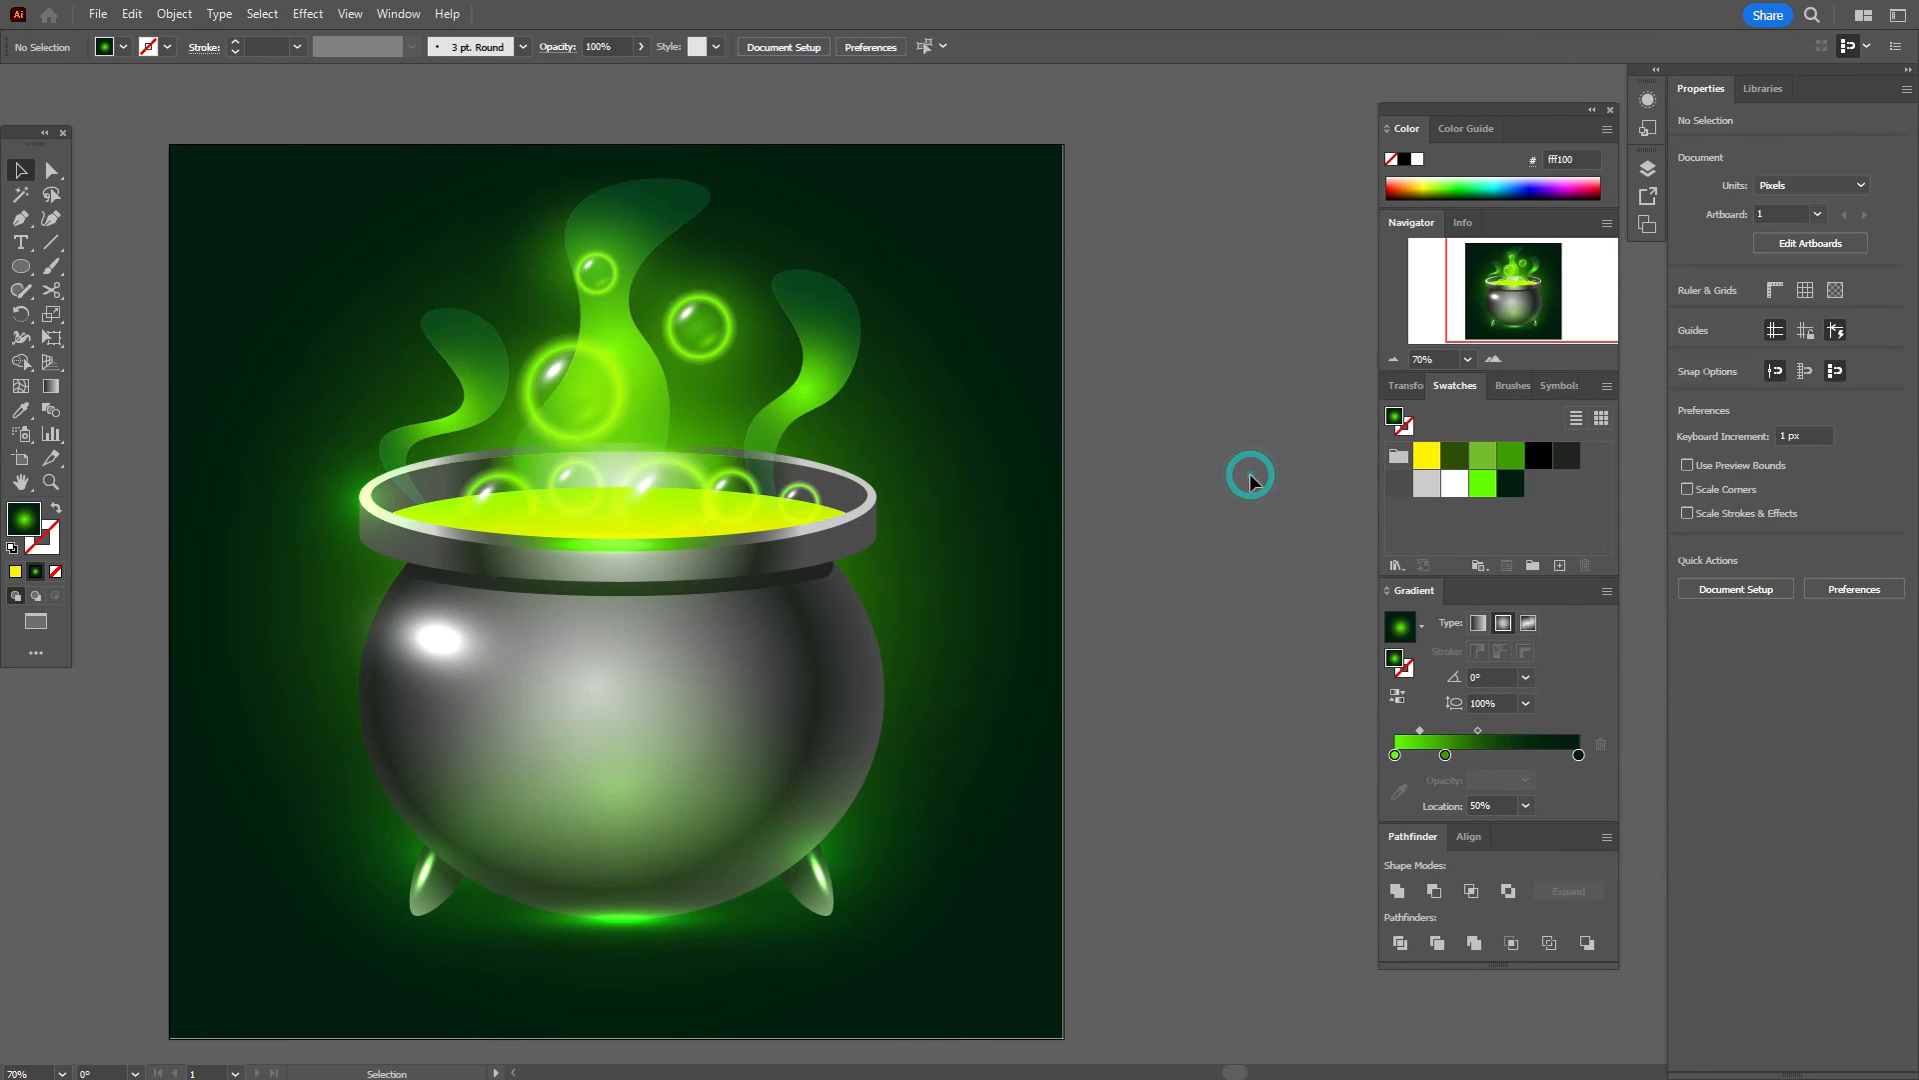
# Step: Apply a 13 px Gaussian Blur to the right smoke wisp
pyautogui.click(826, 394)
pyautogui.click(308, 13)
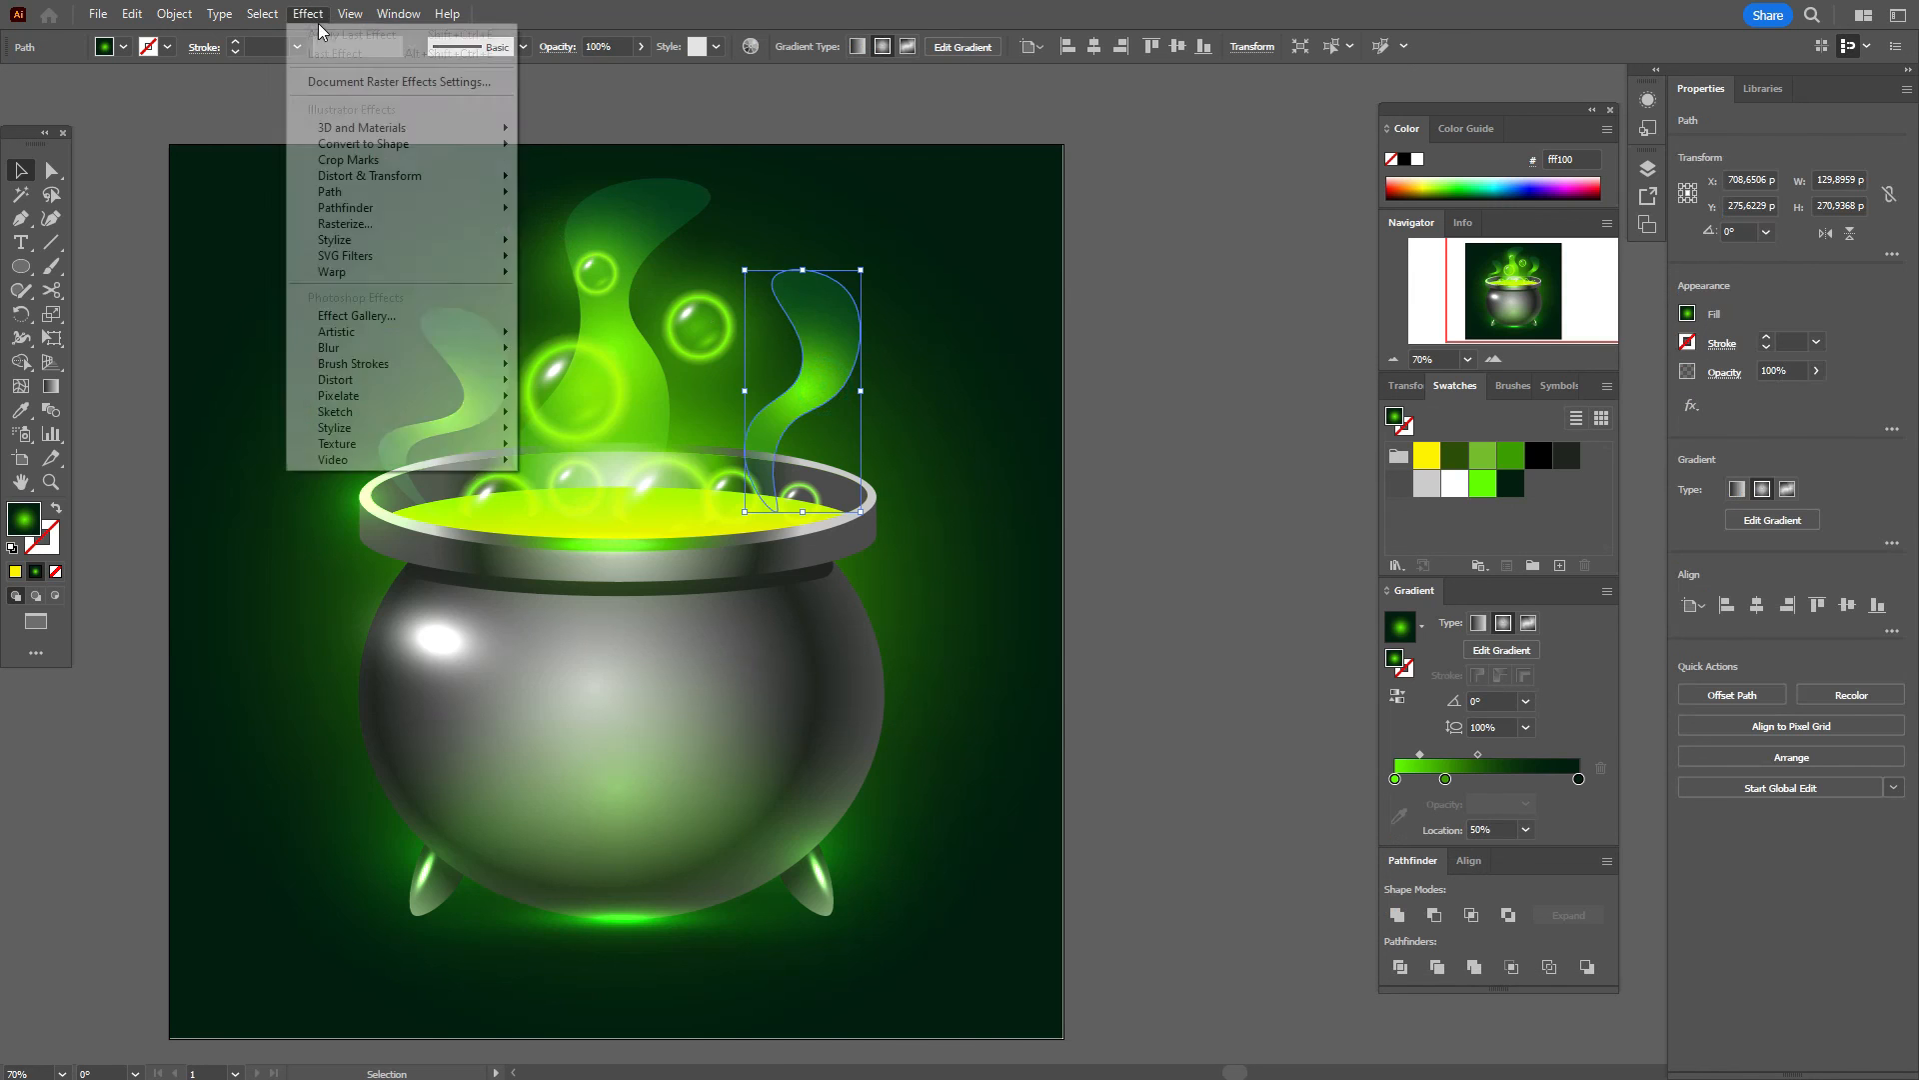
pyautogui.moveTo(474, 347)
pyautogui.click(574, 351)
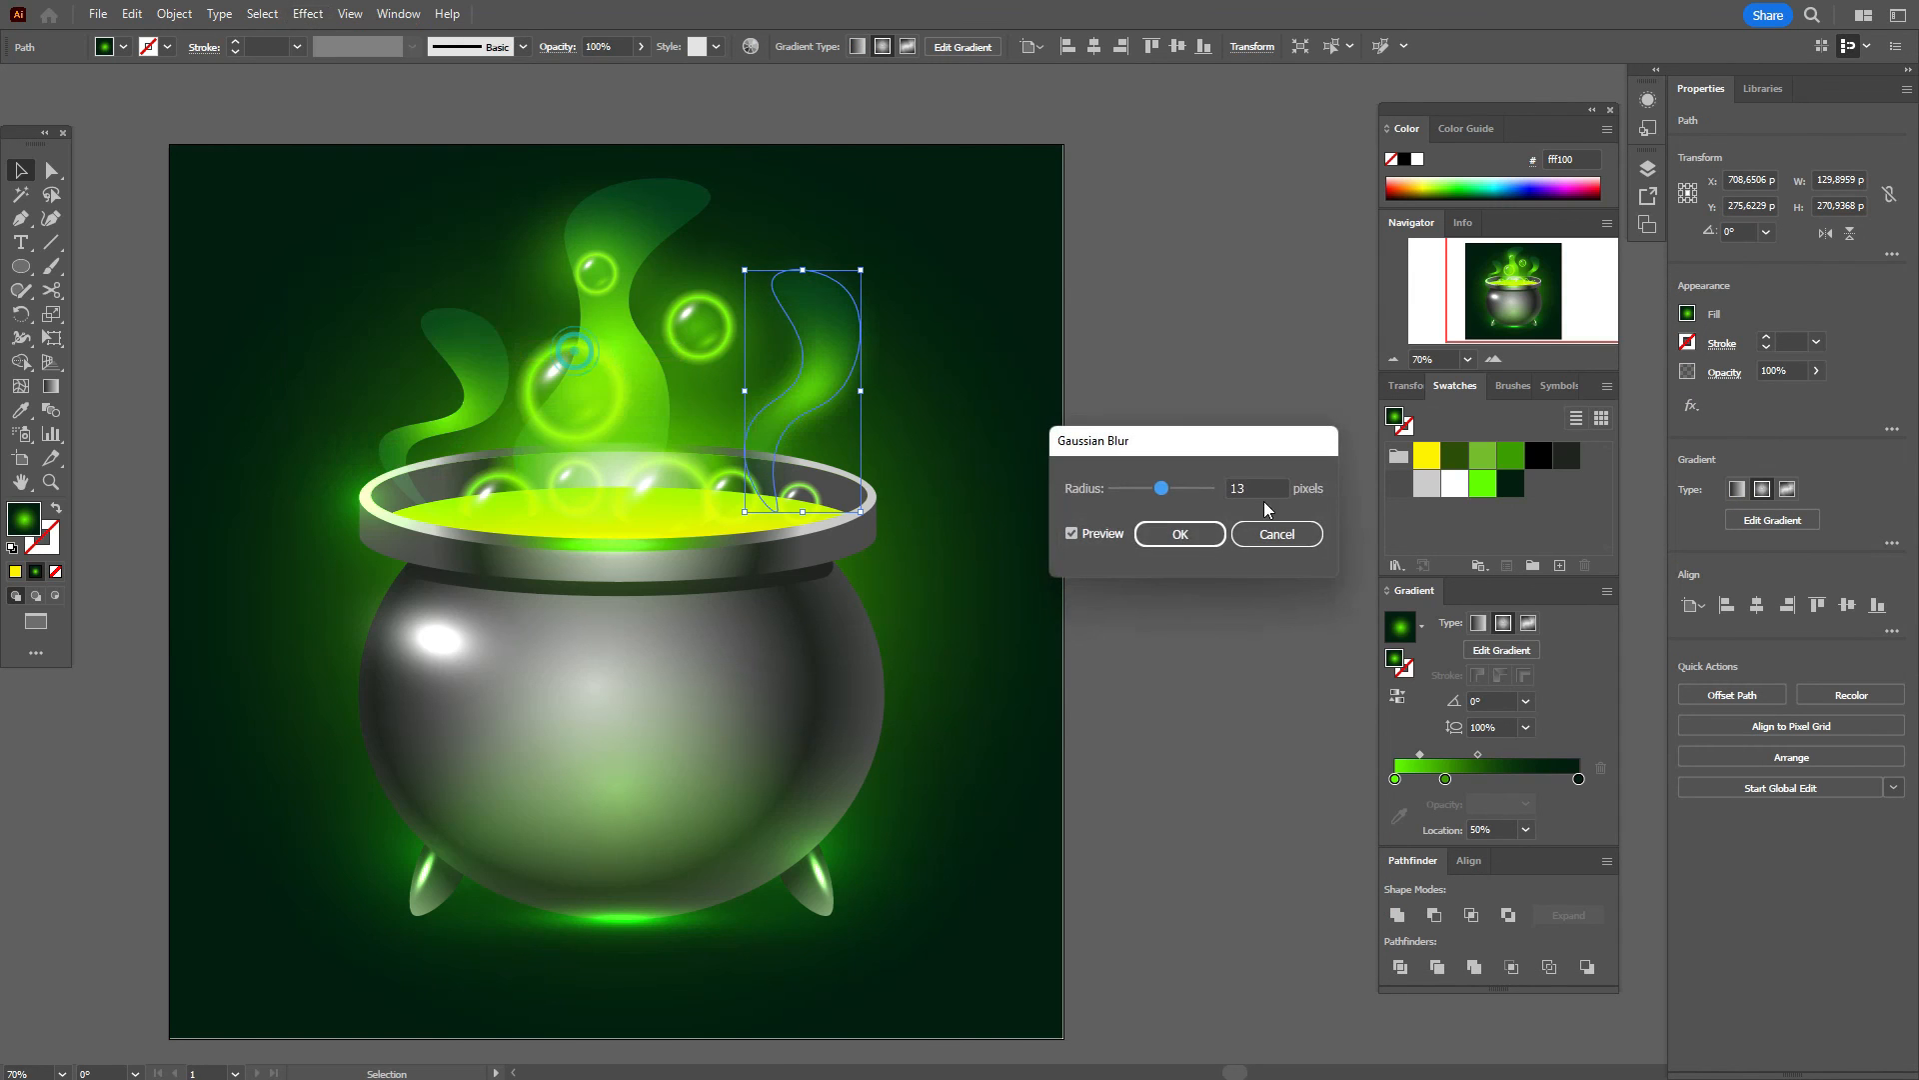
pyautogui.click(1180, 534)
pyautogui.click(1191, 531)
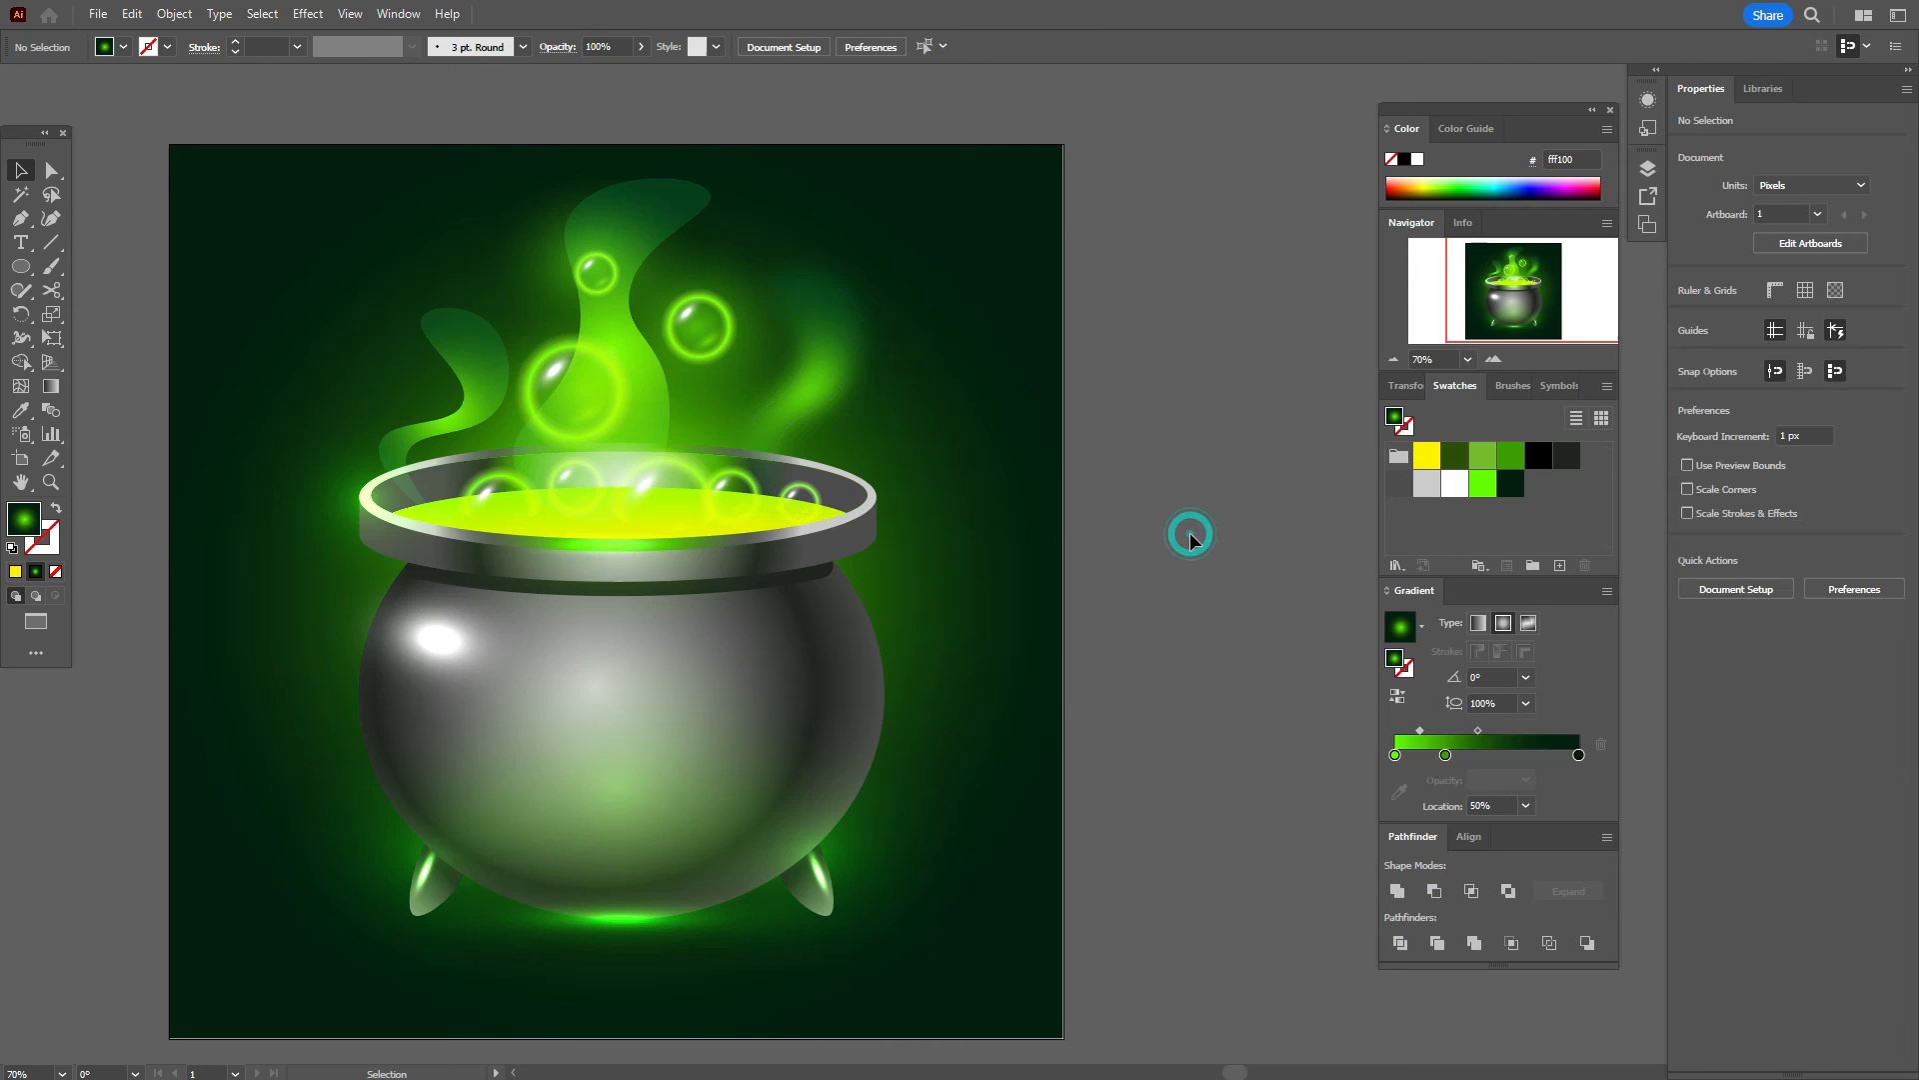
# Step: Apply the same 13 px Gaussian Blur to the middle smoke wisp
pyautogui.click(652, 398)
pyautogui.click(308, 13)
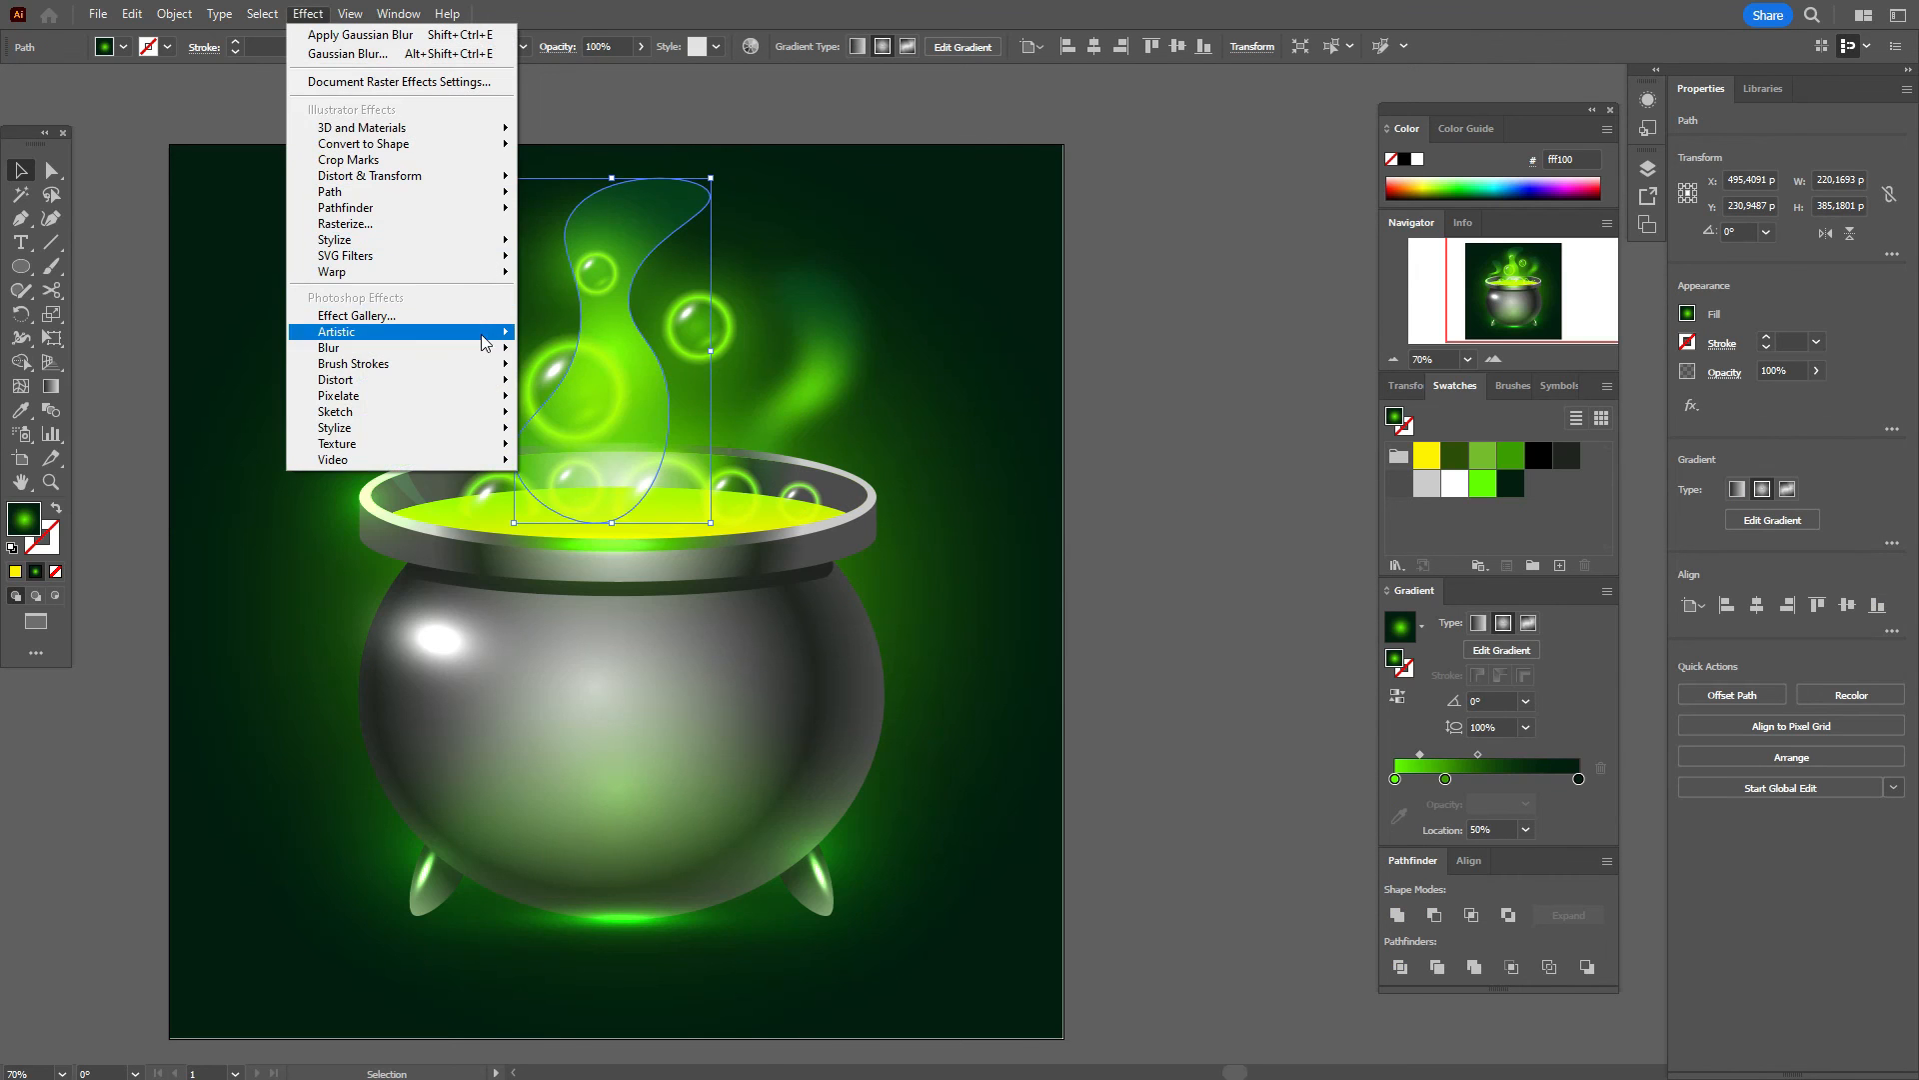
pyautogui.moveTo(484, 357)
pyautogui.click(560, 351)
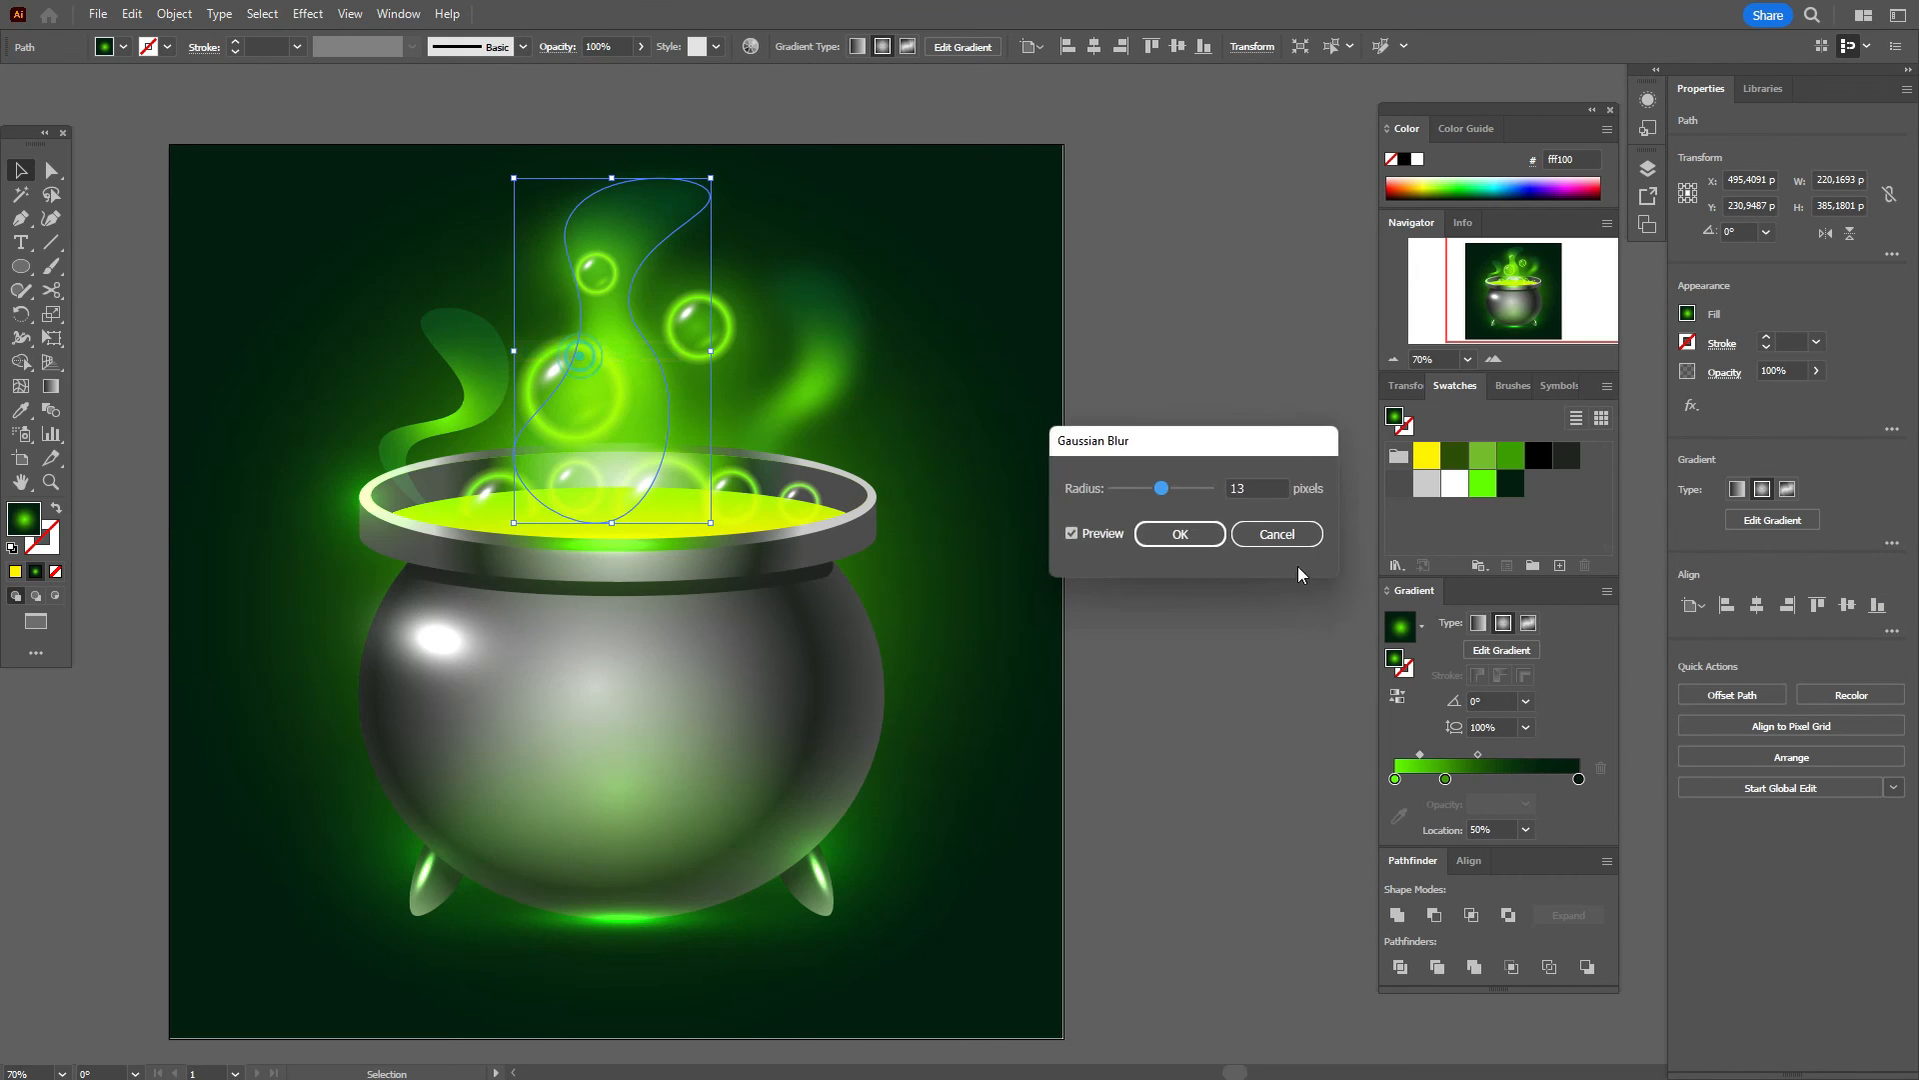
pyautogui.click(1160, 531)
# Step: Give the left smoke wisp a 13 px Gaussian Blur too
pyautogui.click(480, 403)
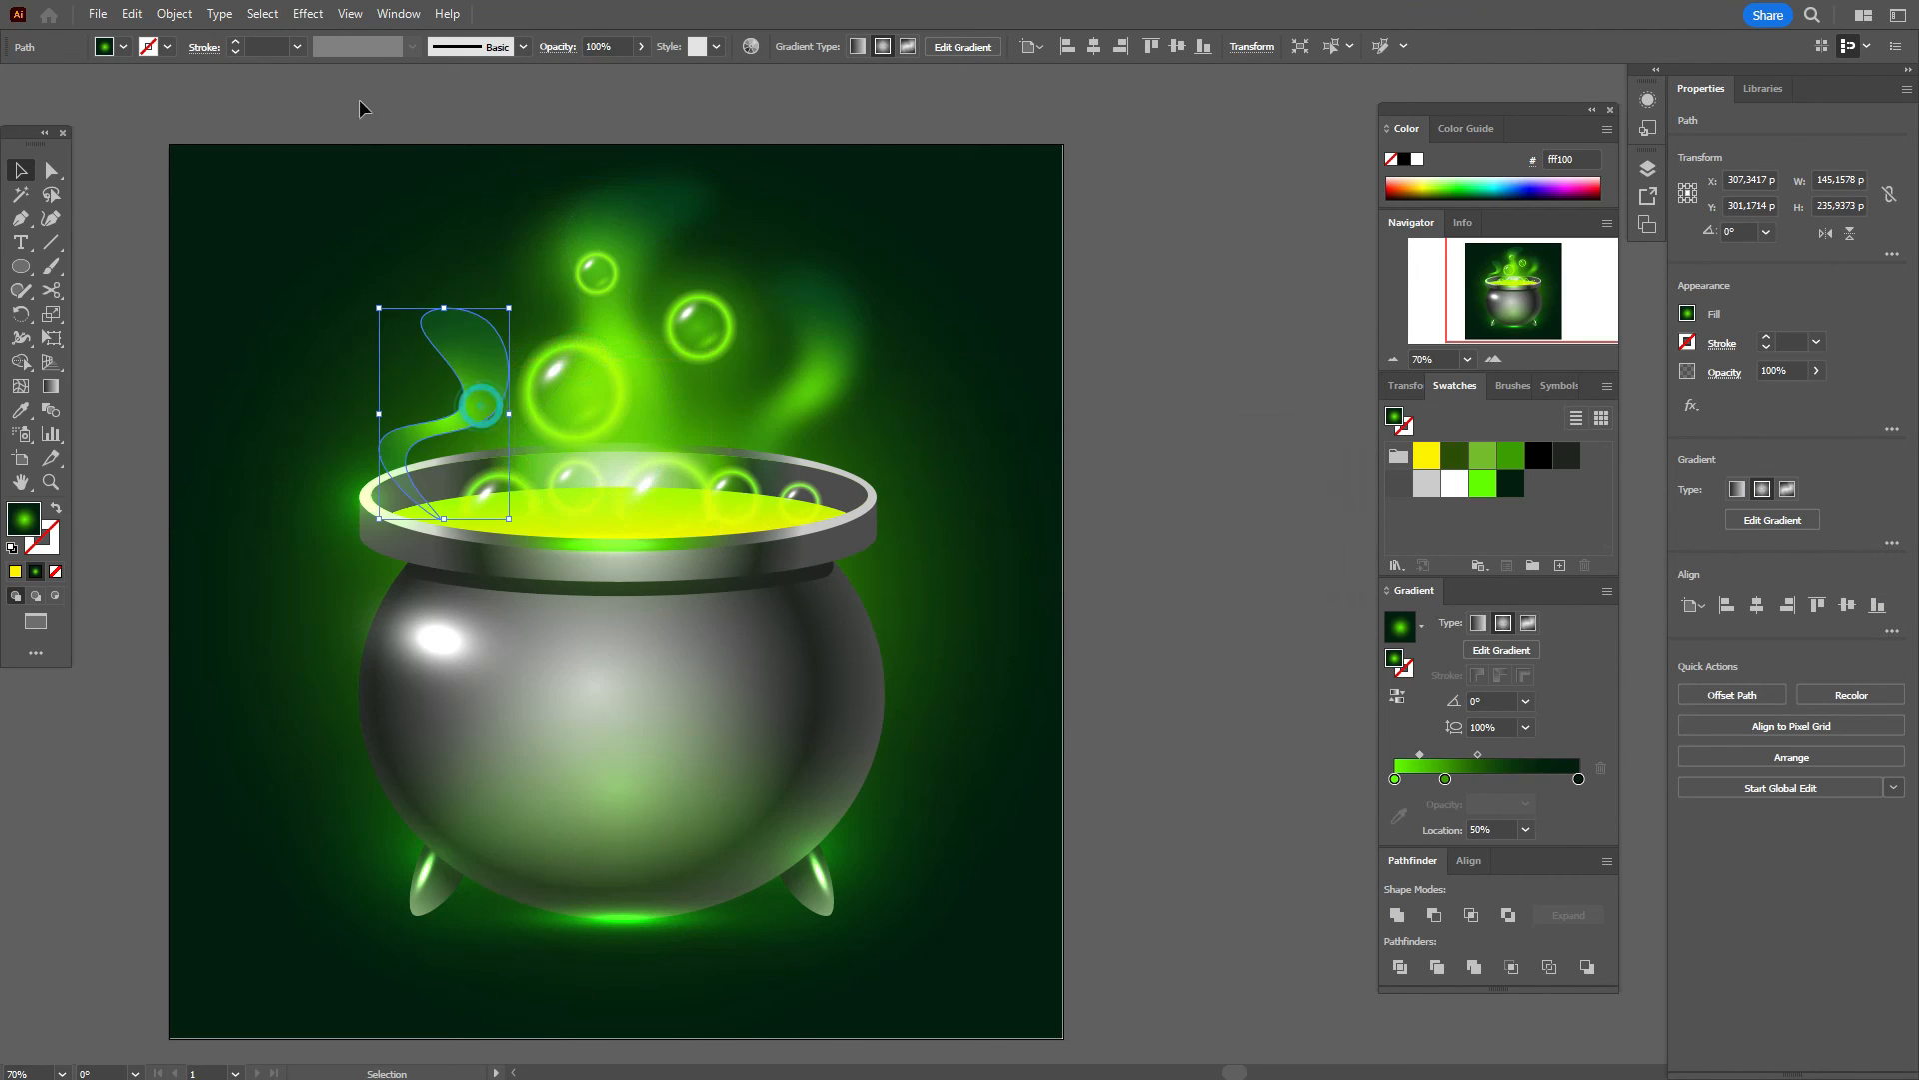
pyautogui.click(308, 13)
pyautogui.moveTo(483, 347)
pyautogui.click(560, 347)
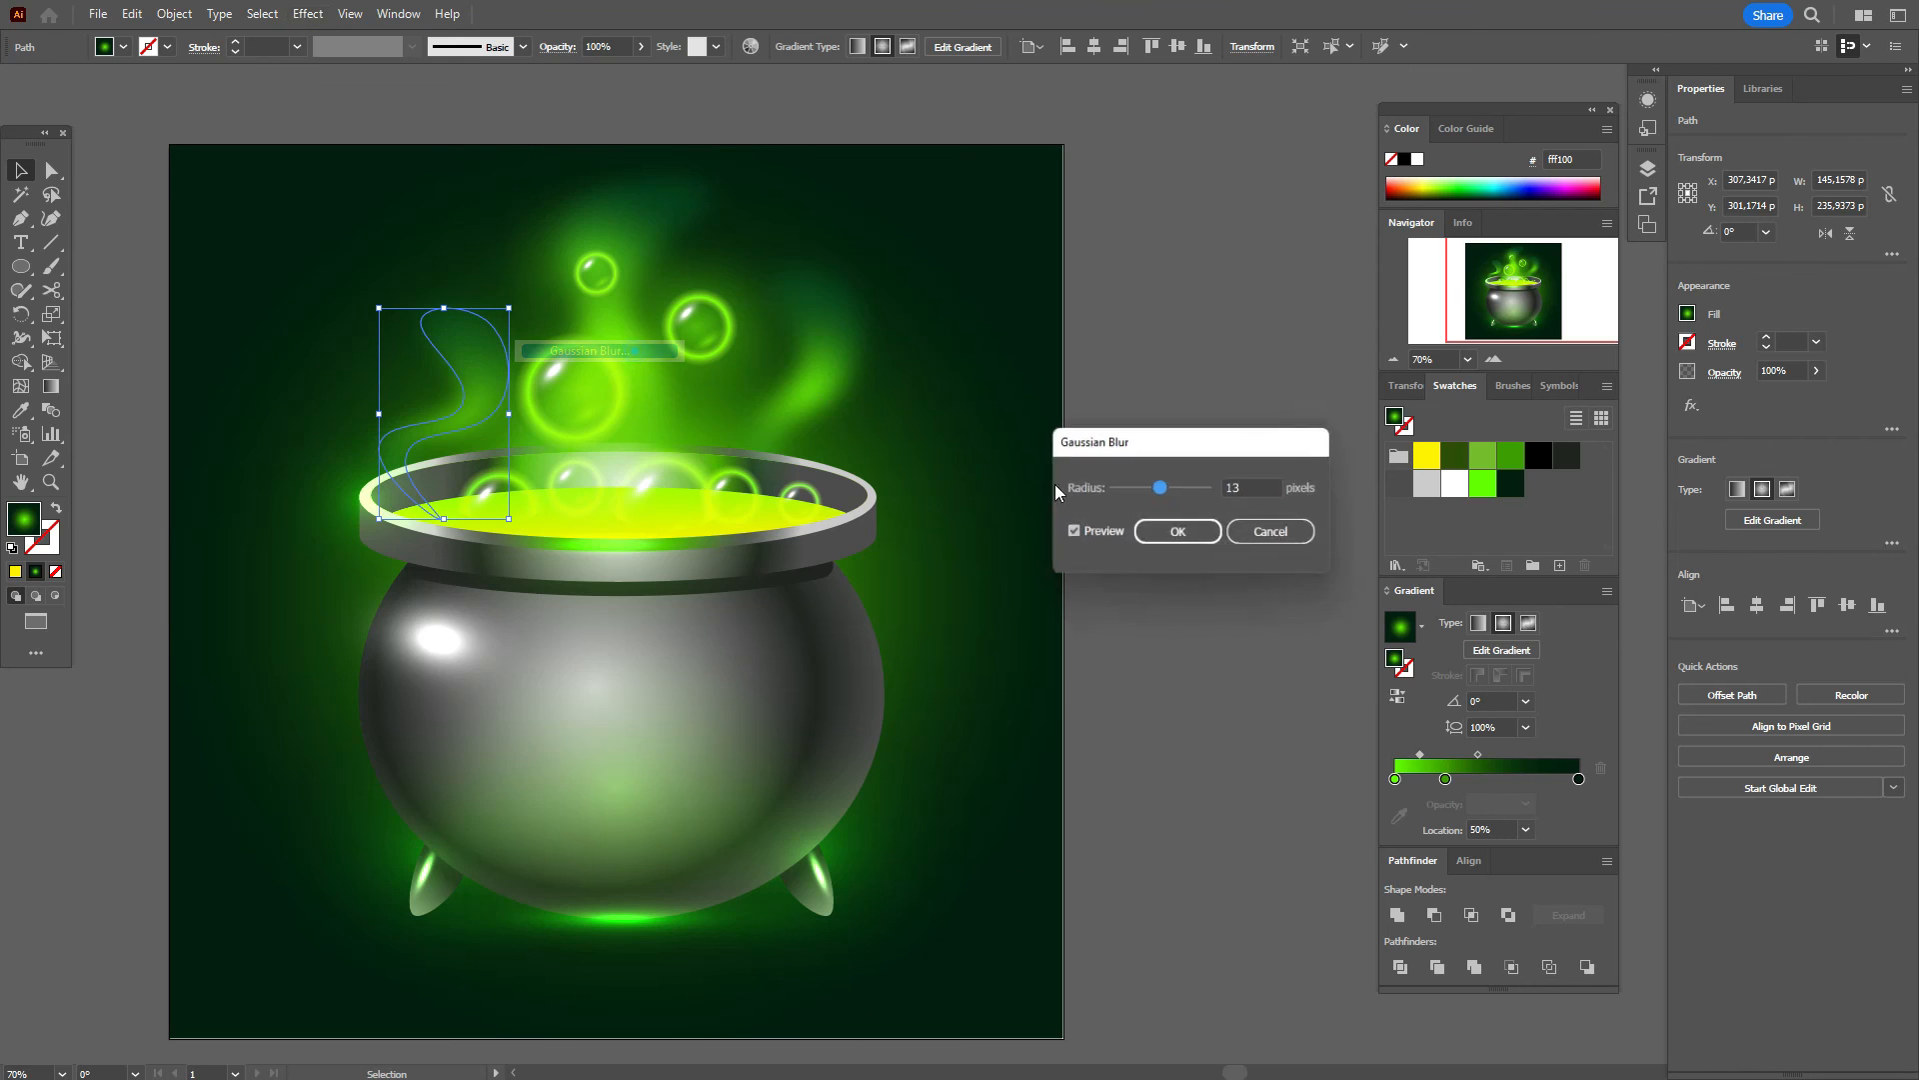
pyautogui.click(1183, 535)
pyautogui.click(1188, 531)
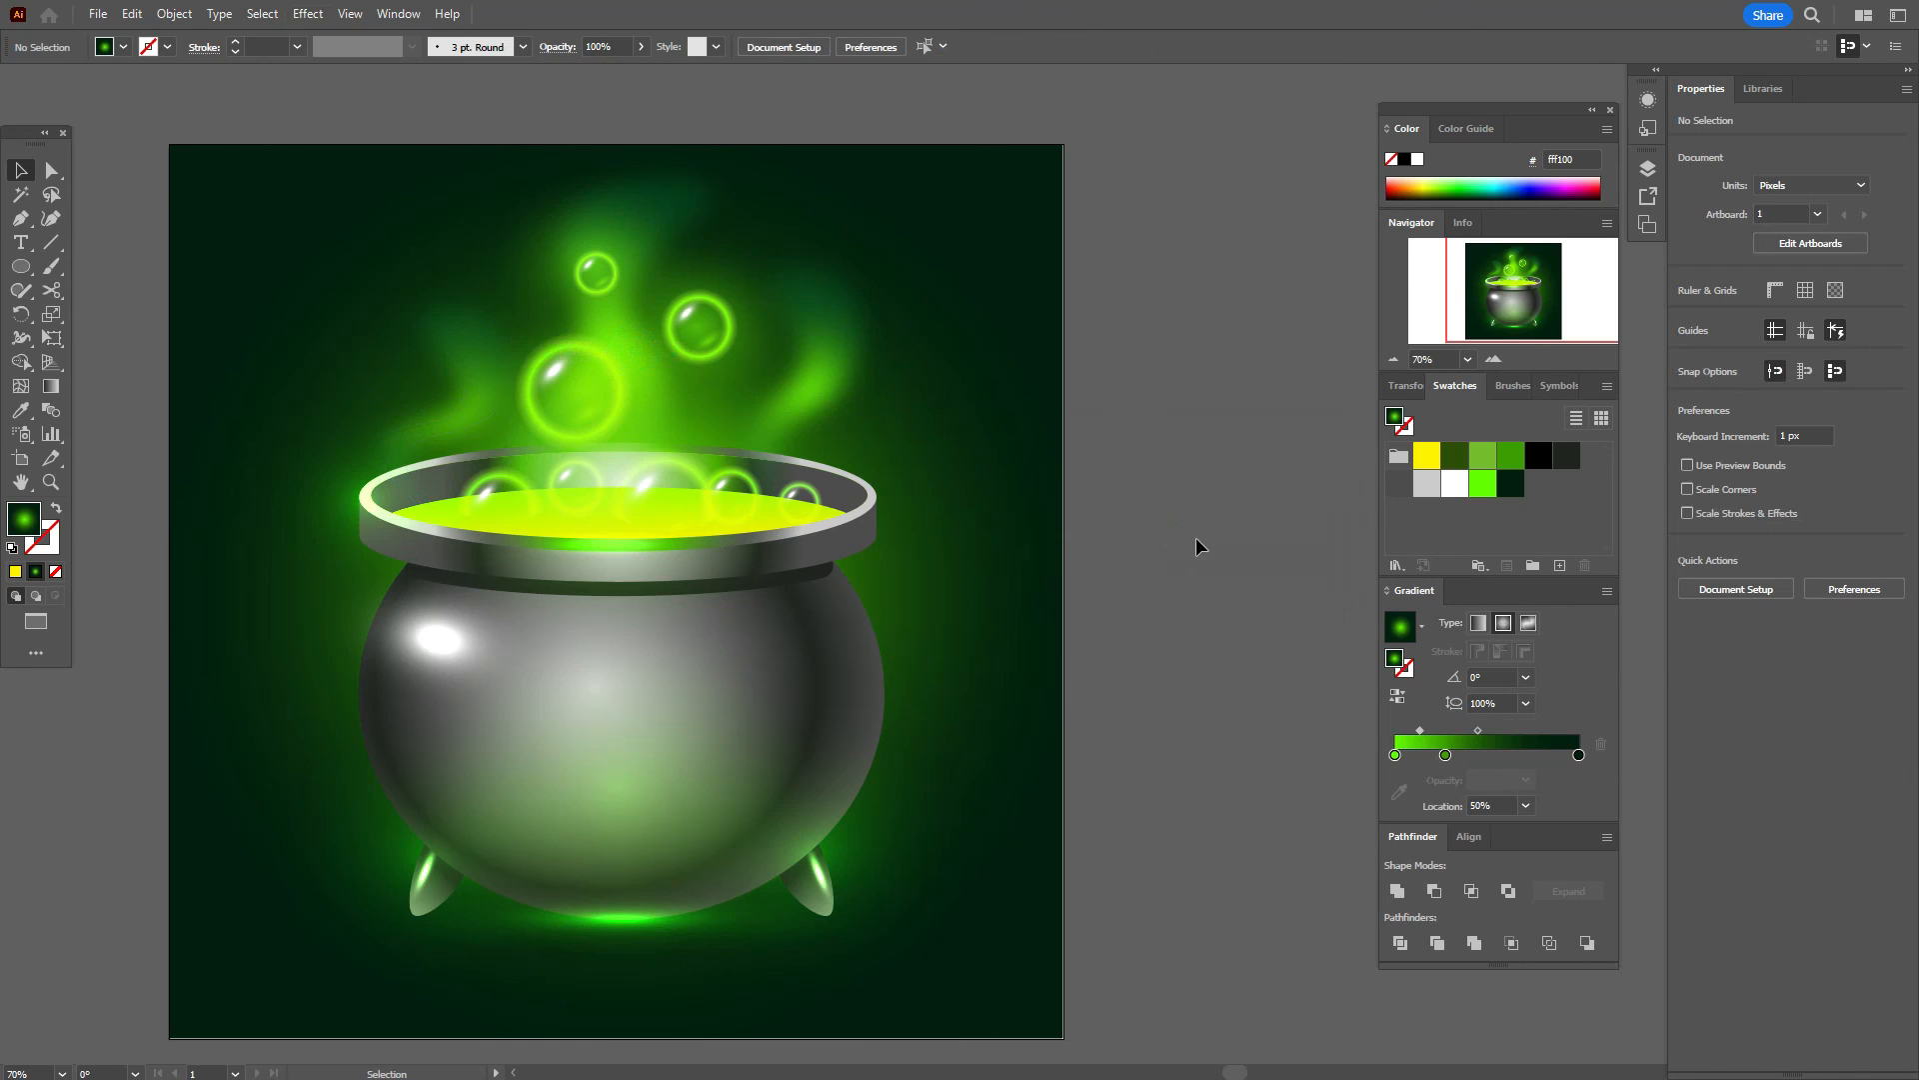
# Step: Move the background's radial glow centre upward toward the cauldron rim
pyautogui.click(993, 708)
pyautogui.click(51, 386)
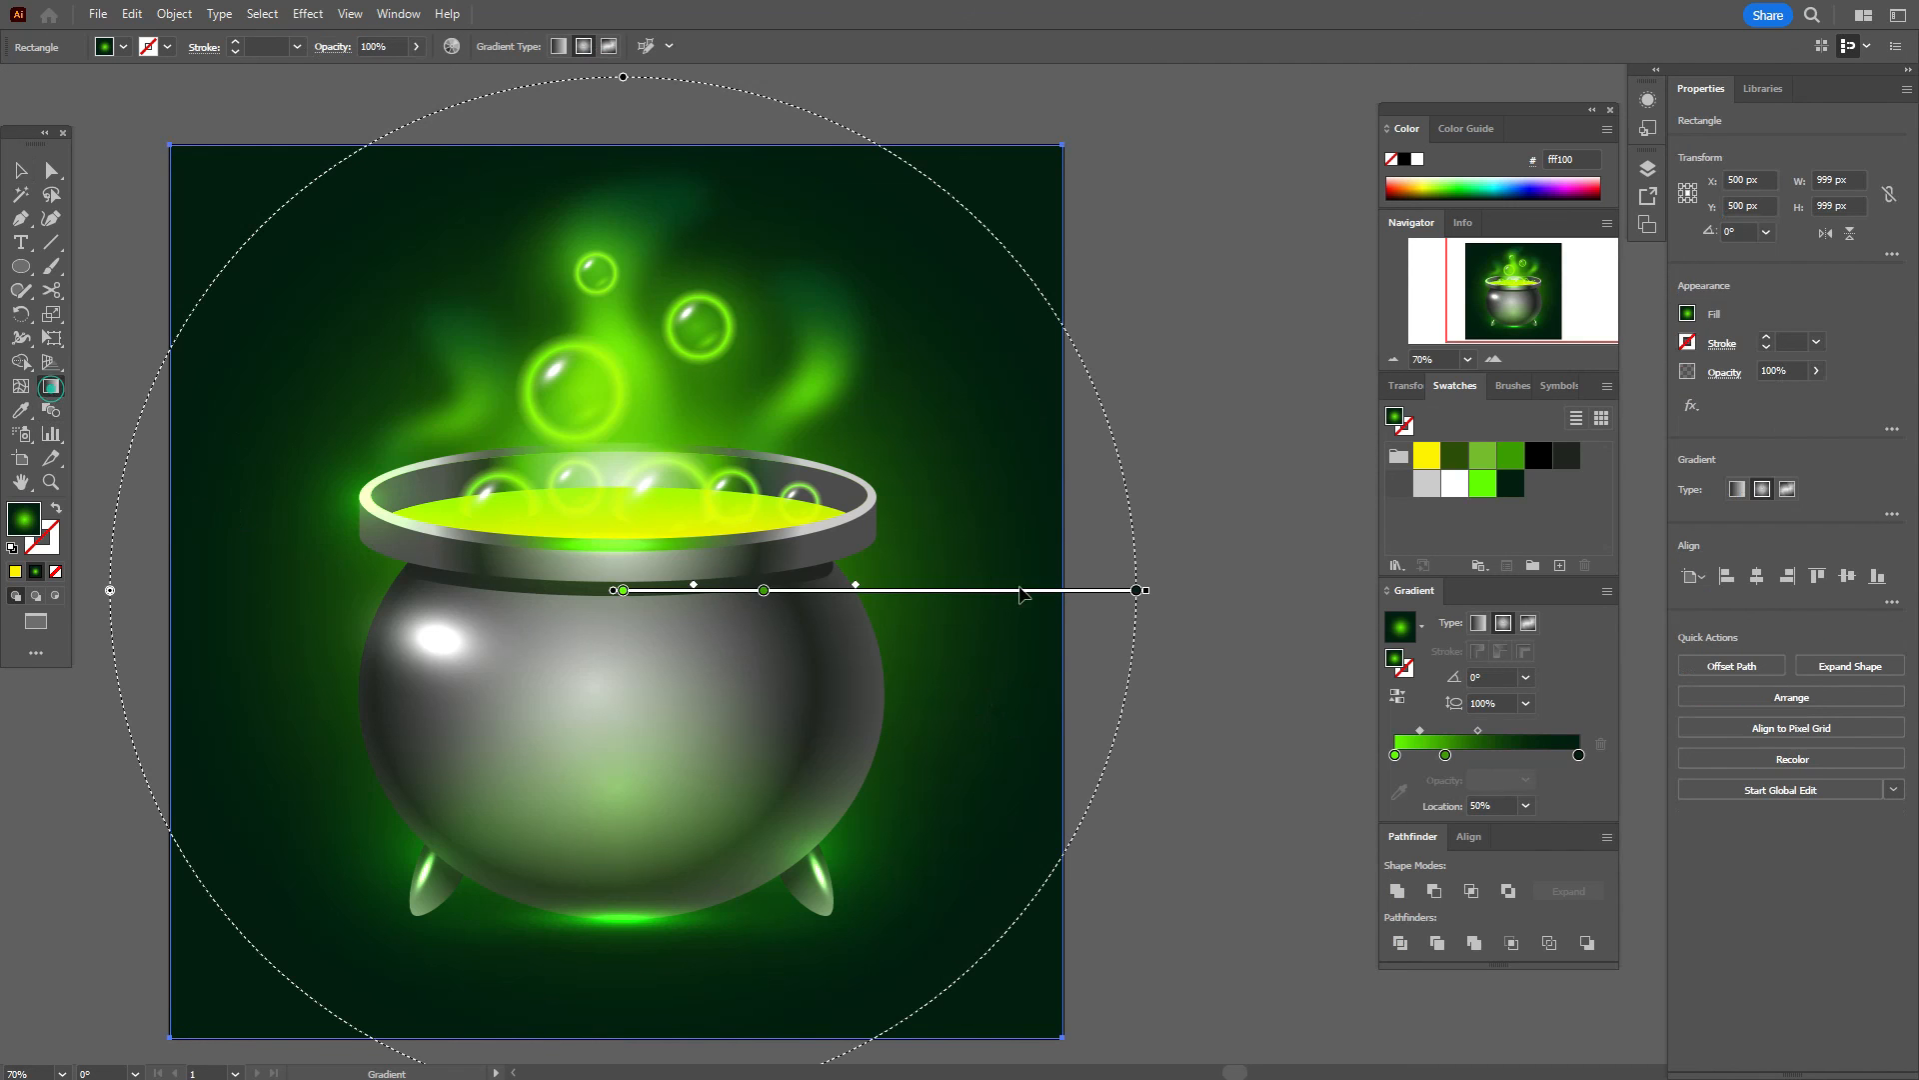
pyautogui.moveTo(961, 597); pyautogui.dragTo(966, 547)
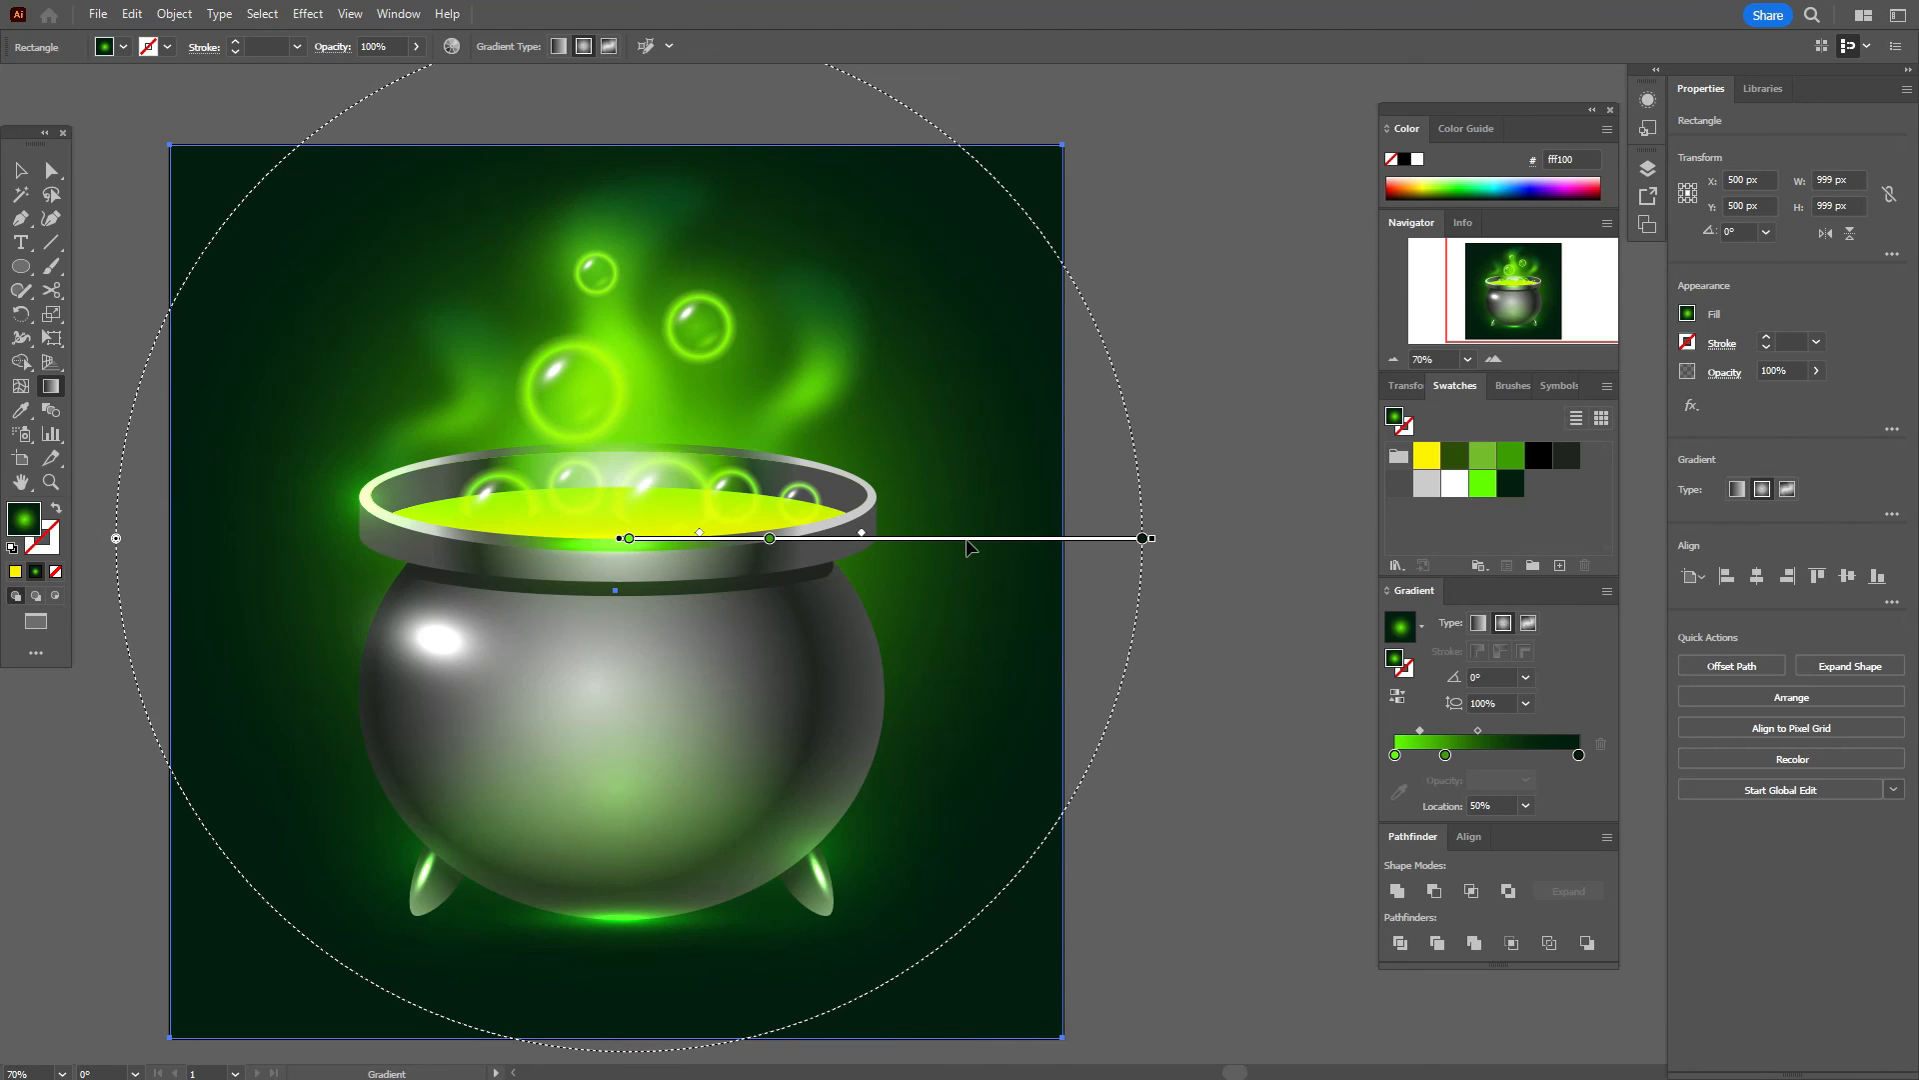
pyautogui.click(17, 172)
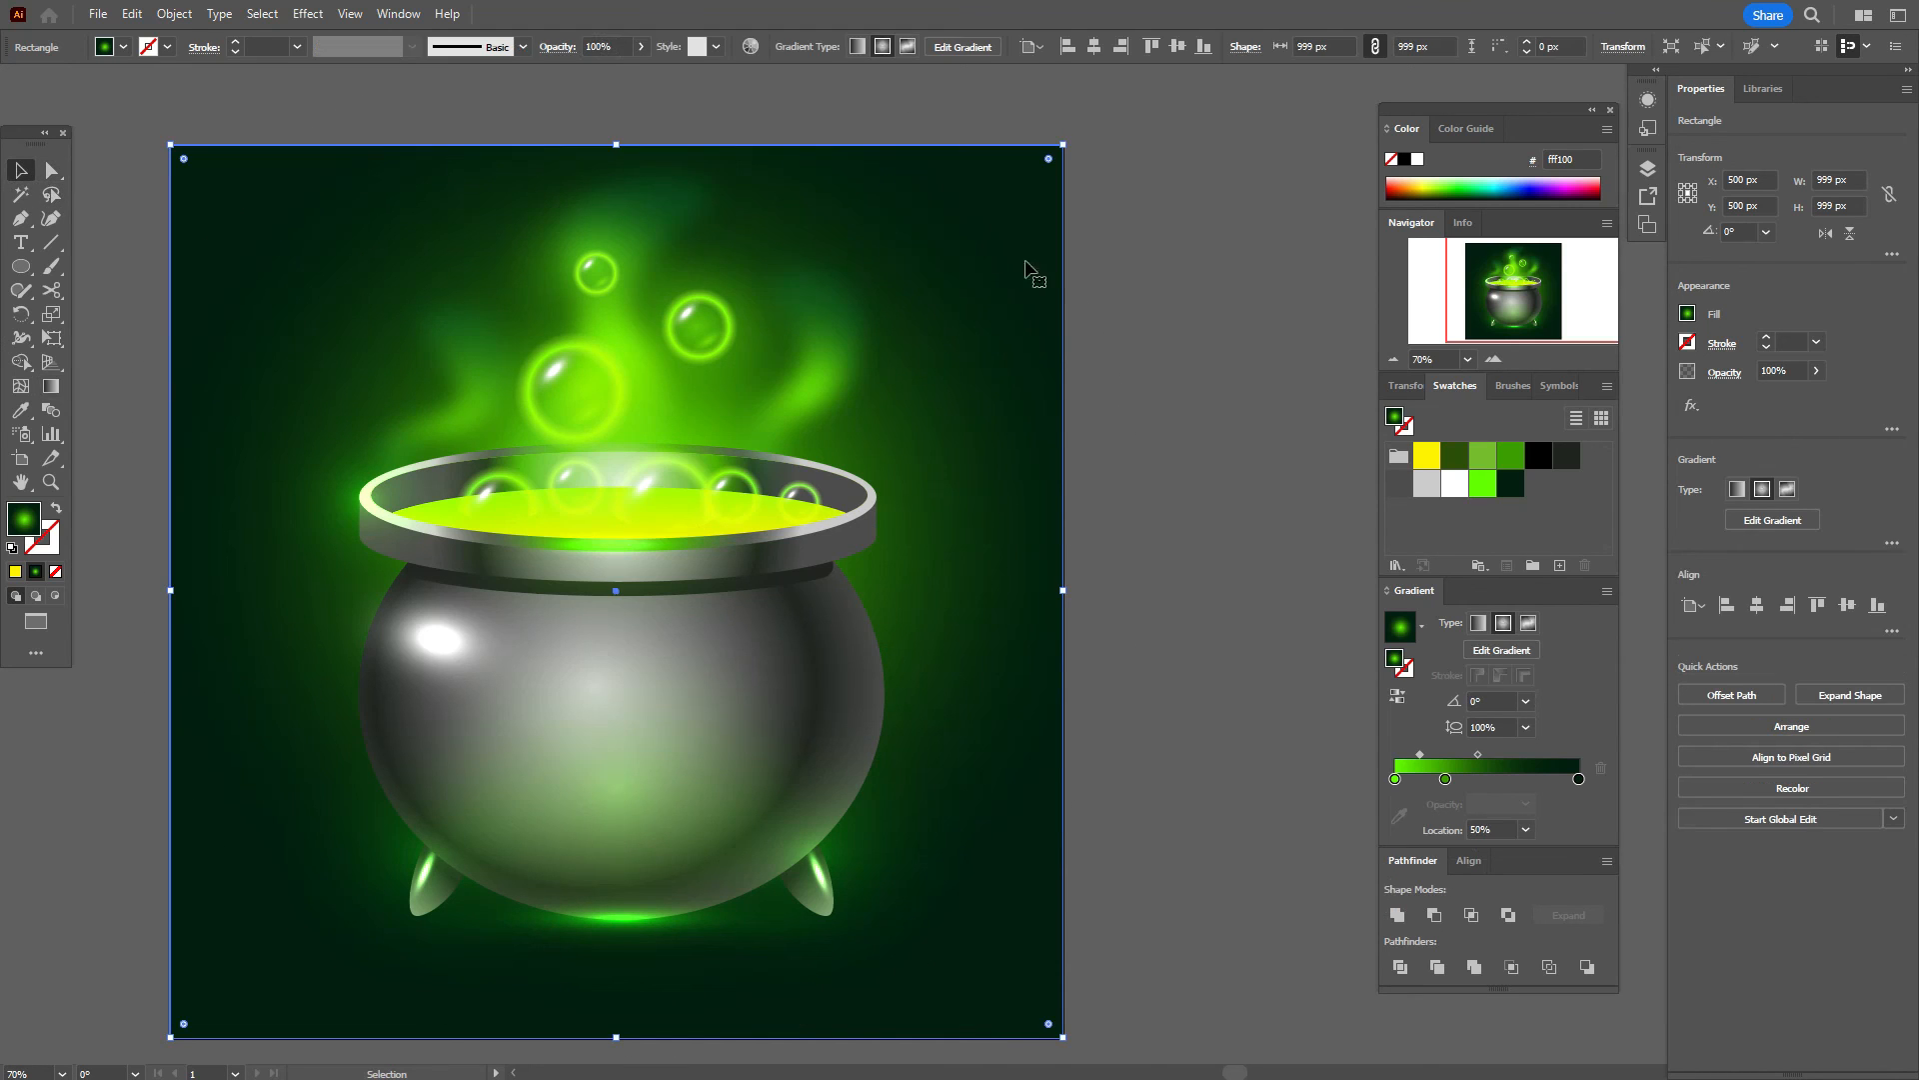
pyautogui.click(1132, 299)
pyautogui.click(640, 349)
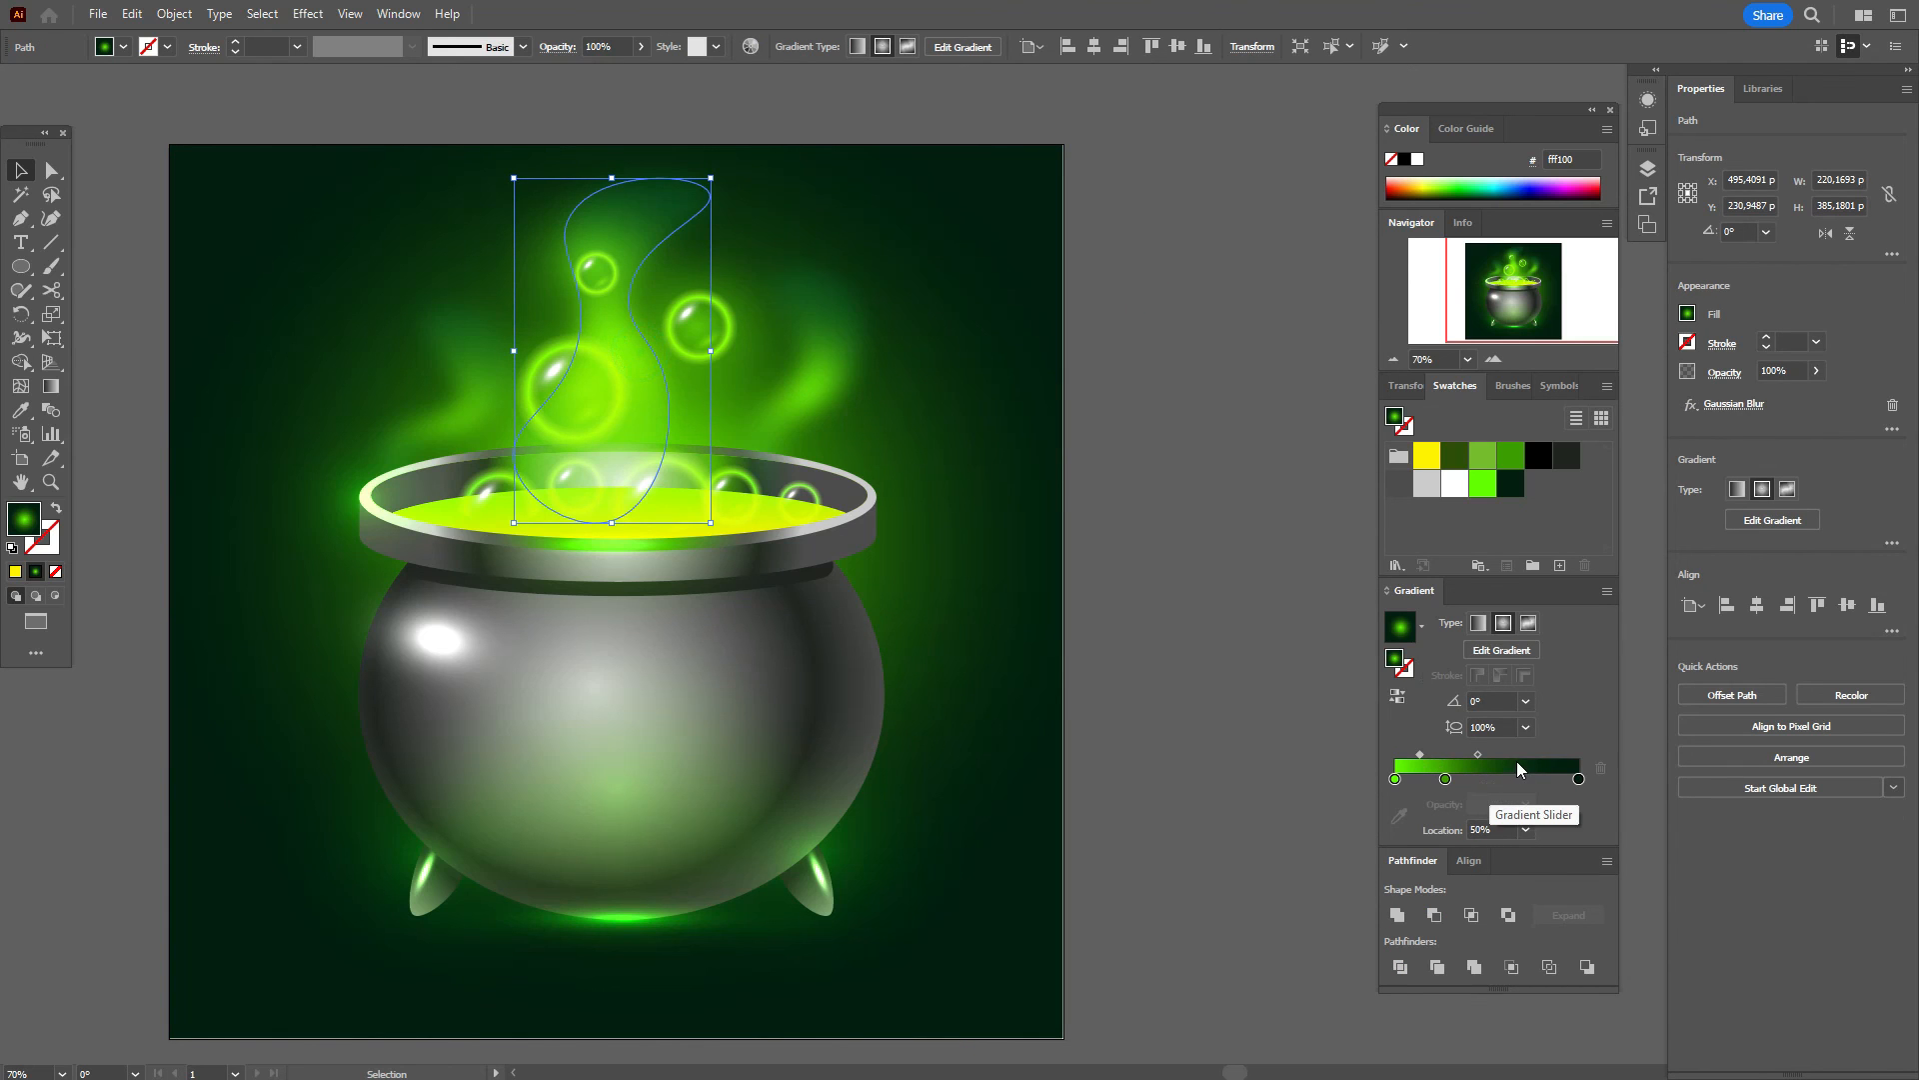
# Step: Pull the wisp's middle gradient stop nearer the start and set its blending to Color Dodge
pyautogui.moveTo(1446, 779); pyautogui.dragTo(1423, 780)
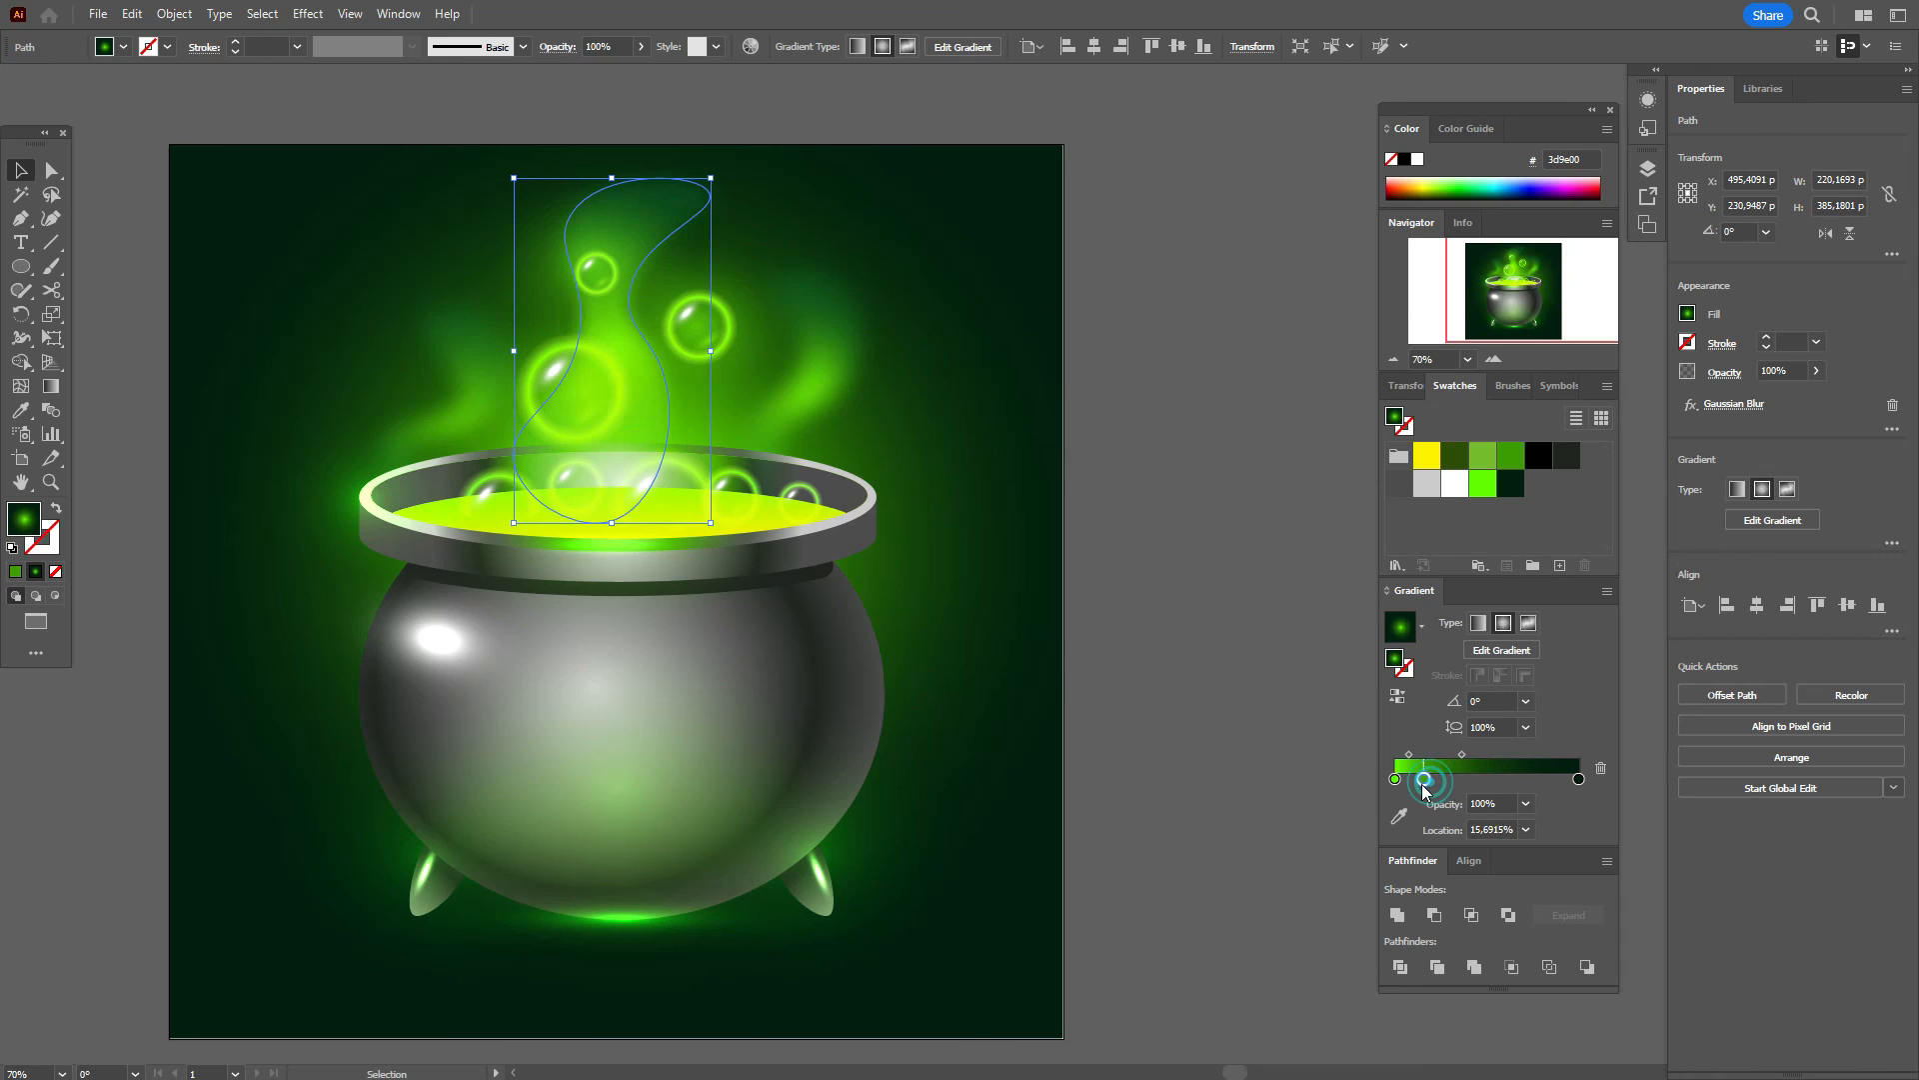
pyautogui.click(1727, 373)
pyautogui.click(1594, 409)
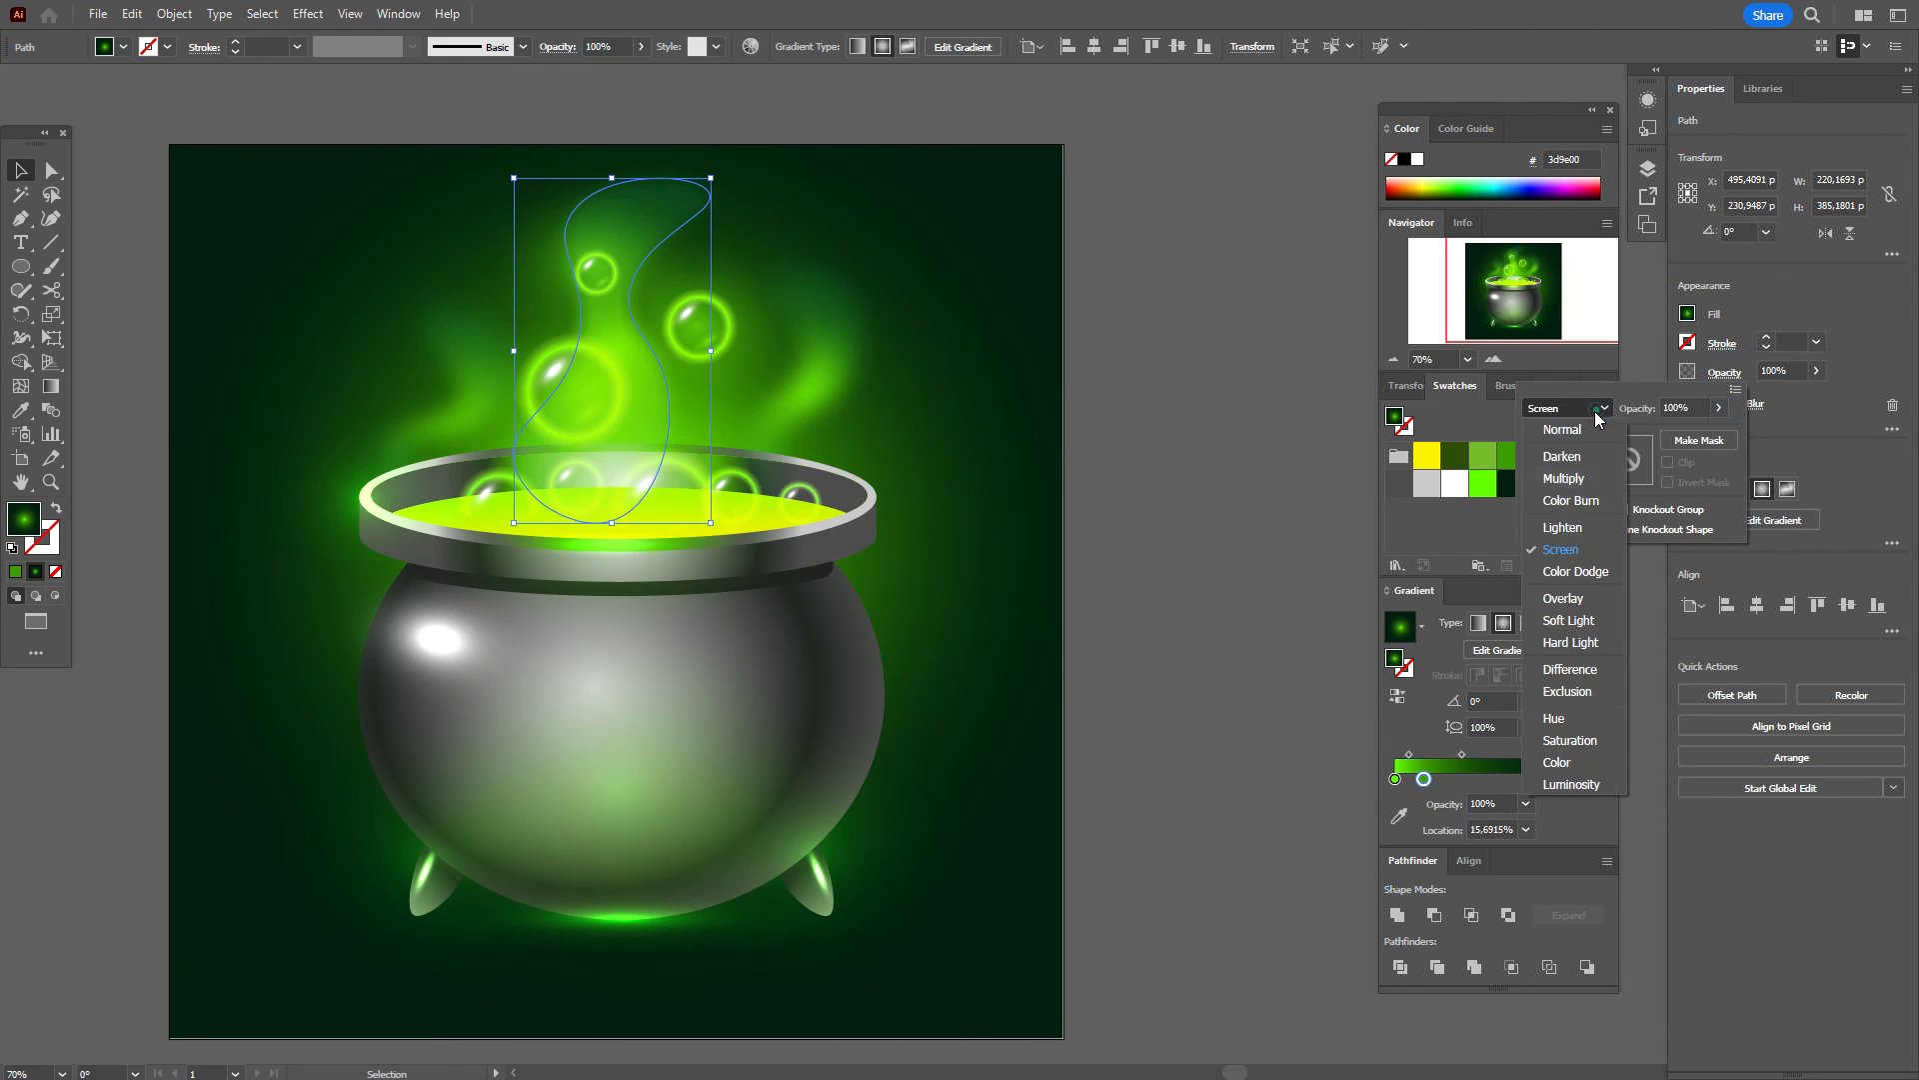
pyautogui.click(1581, 567)
pyautogui.click(1193, 605)
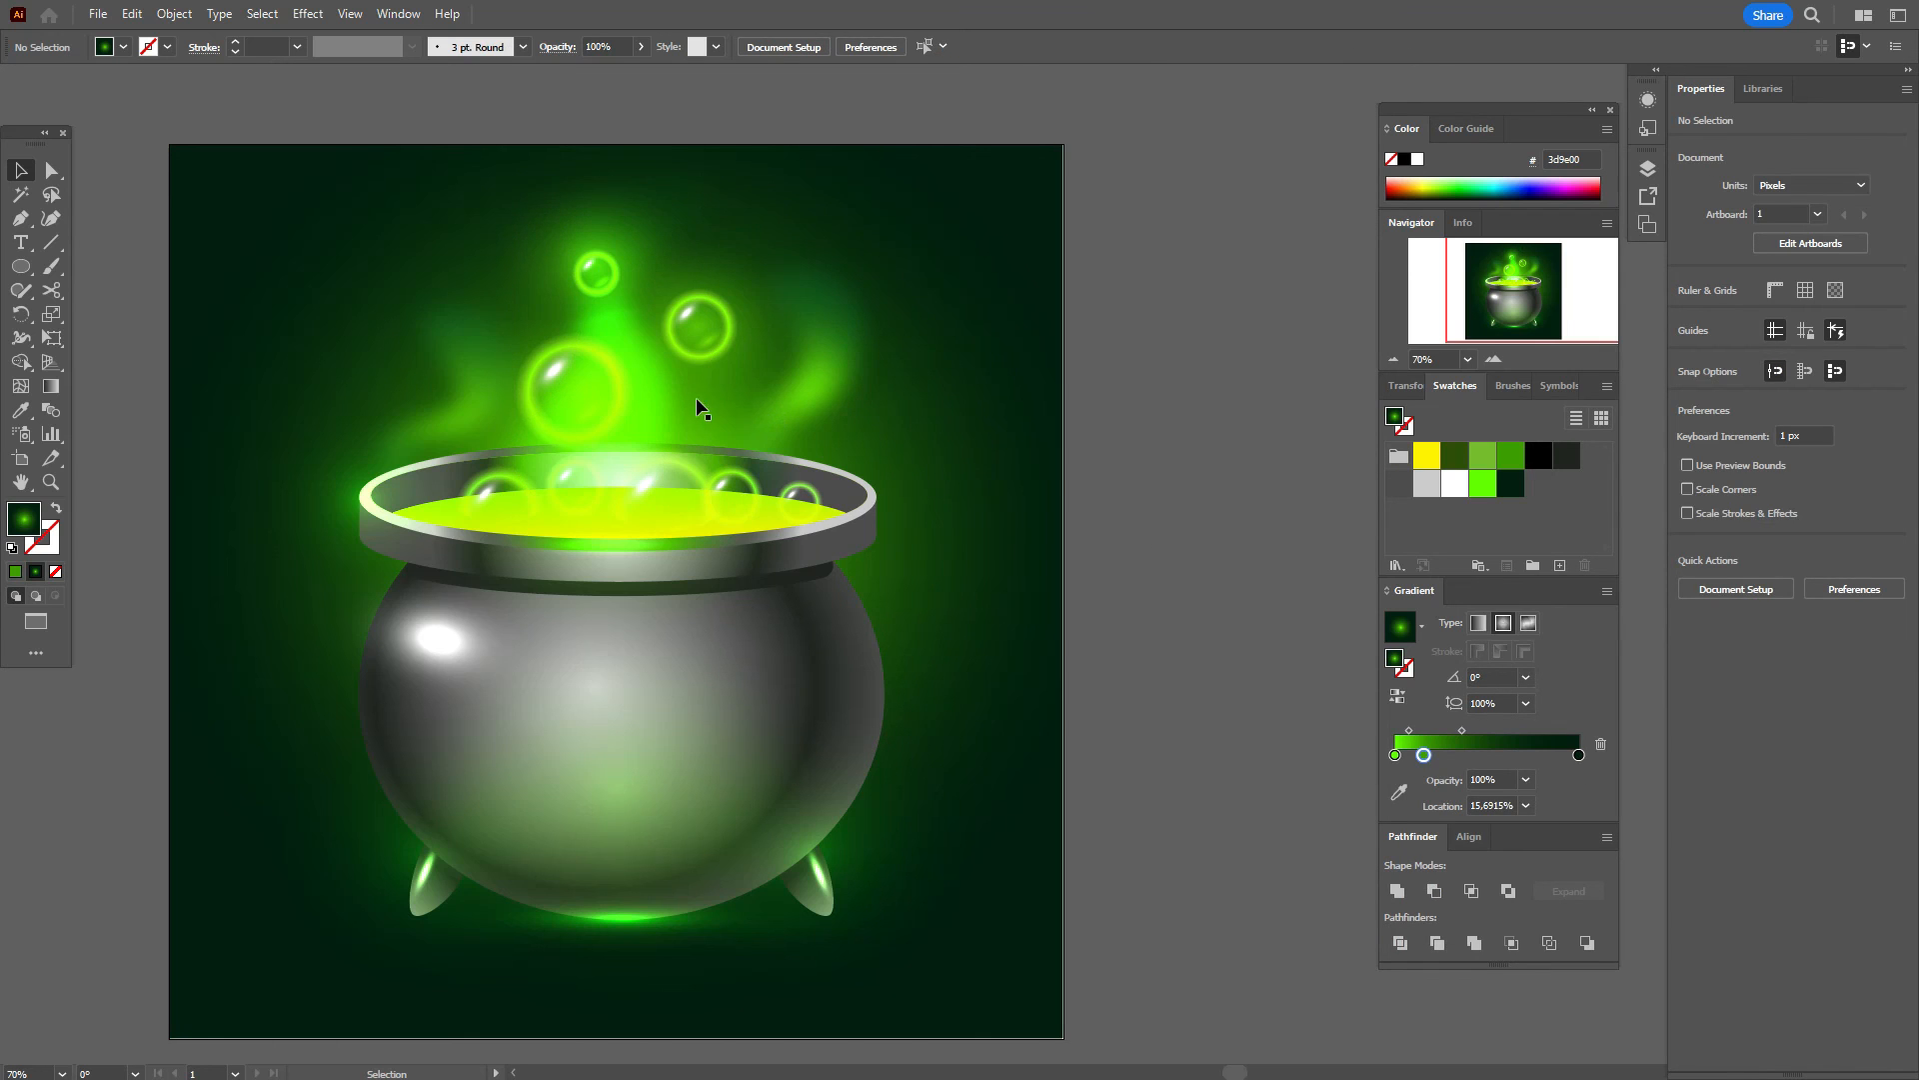
# Step: Stretch the central wisp's radial gradient into a tall, narrow oval at 150.64% aspect ratio
pyautogui.click(640, 410)
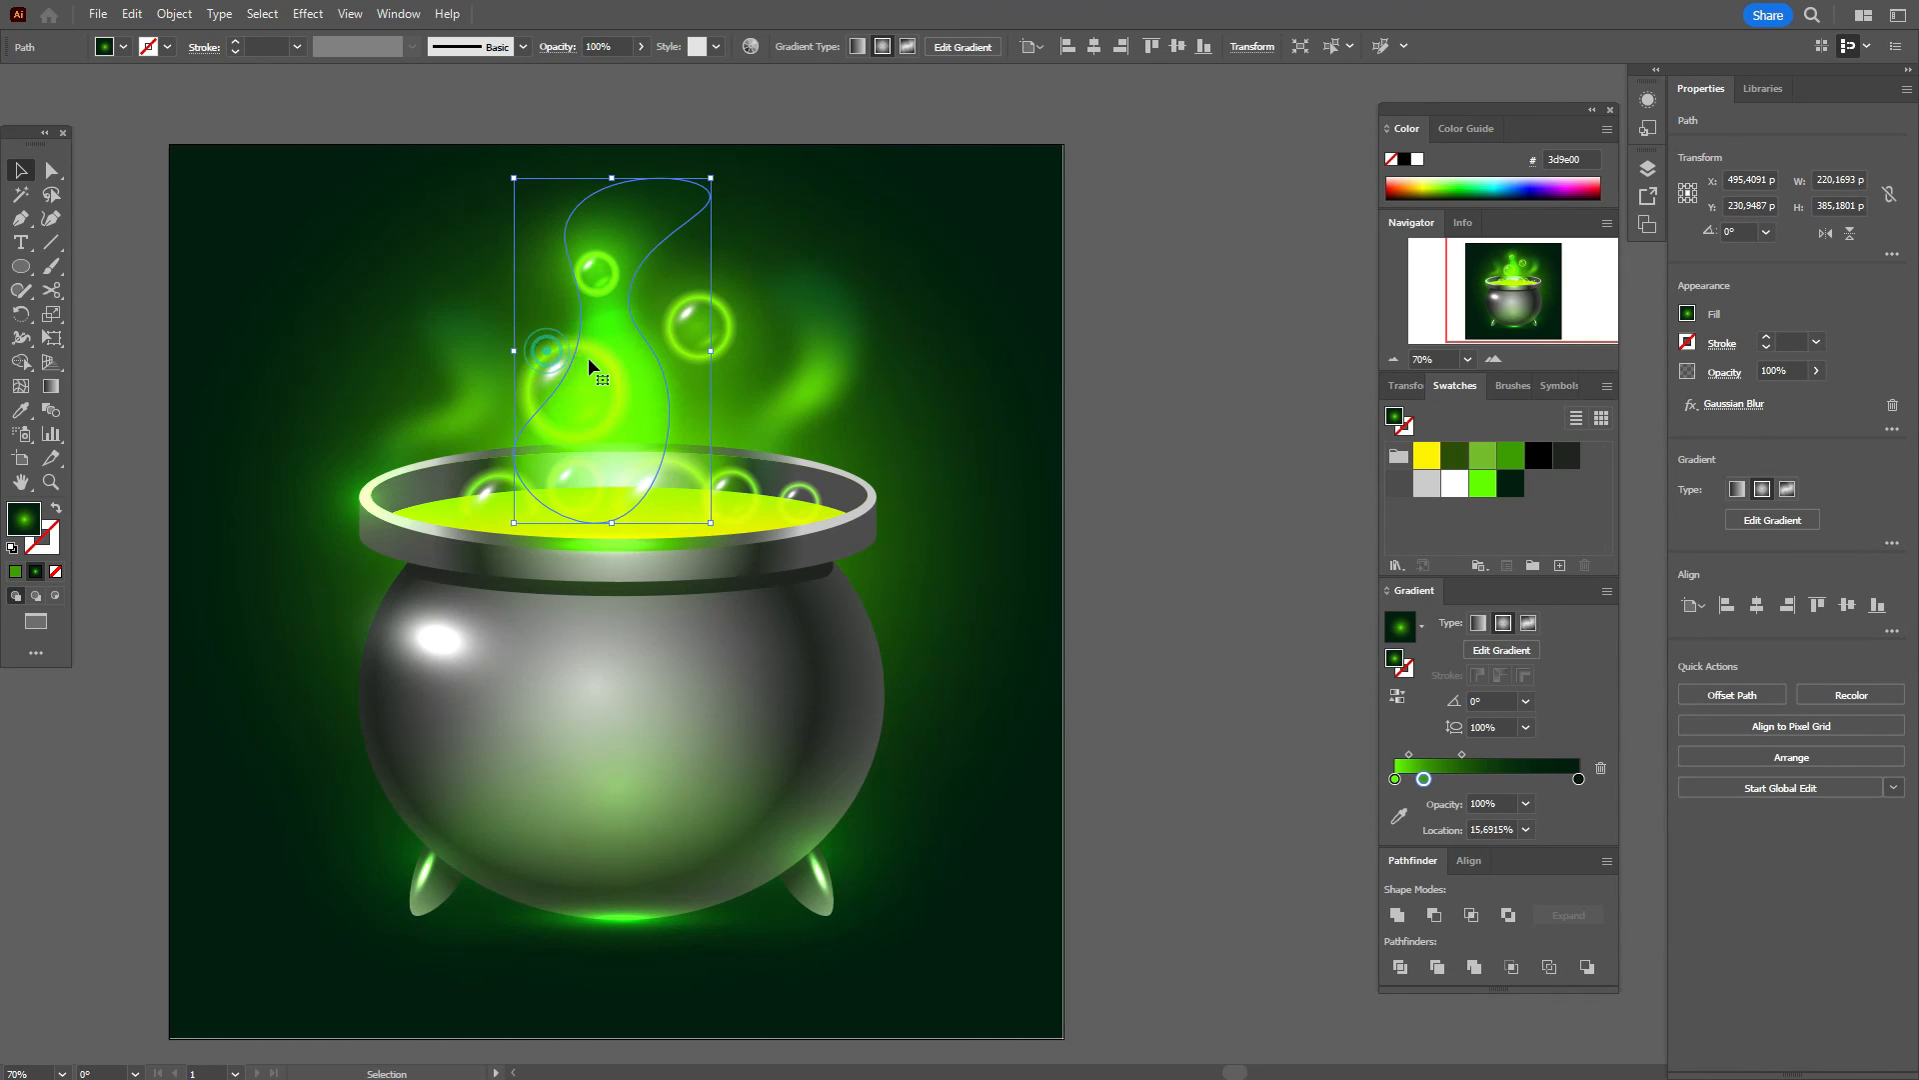
pyautogui.click(62, 390)
pyautogui.click(448, 352)
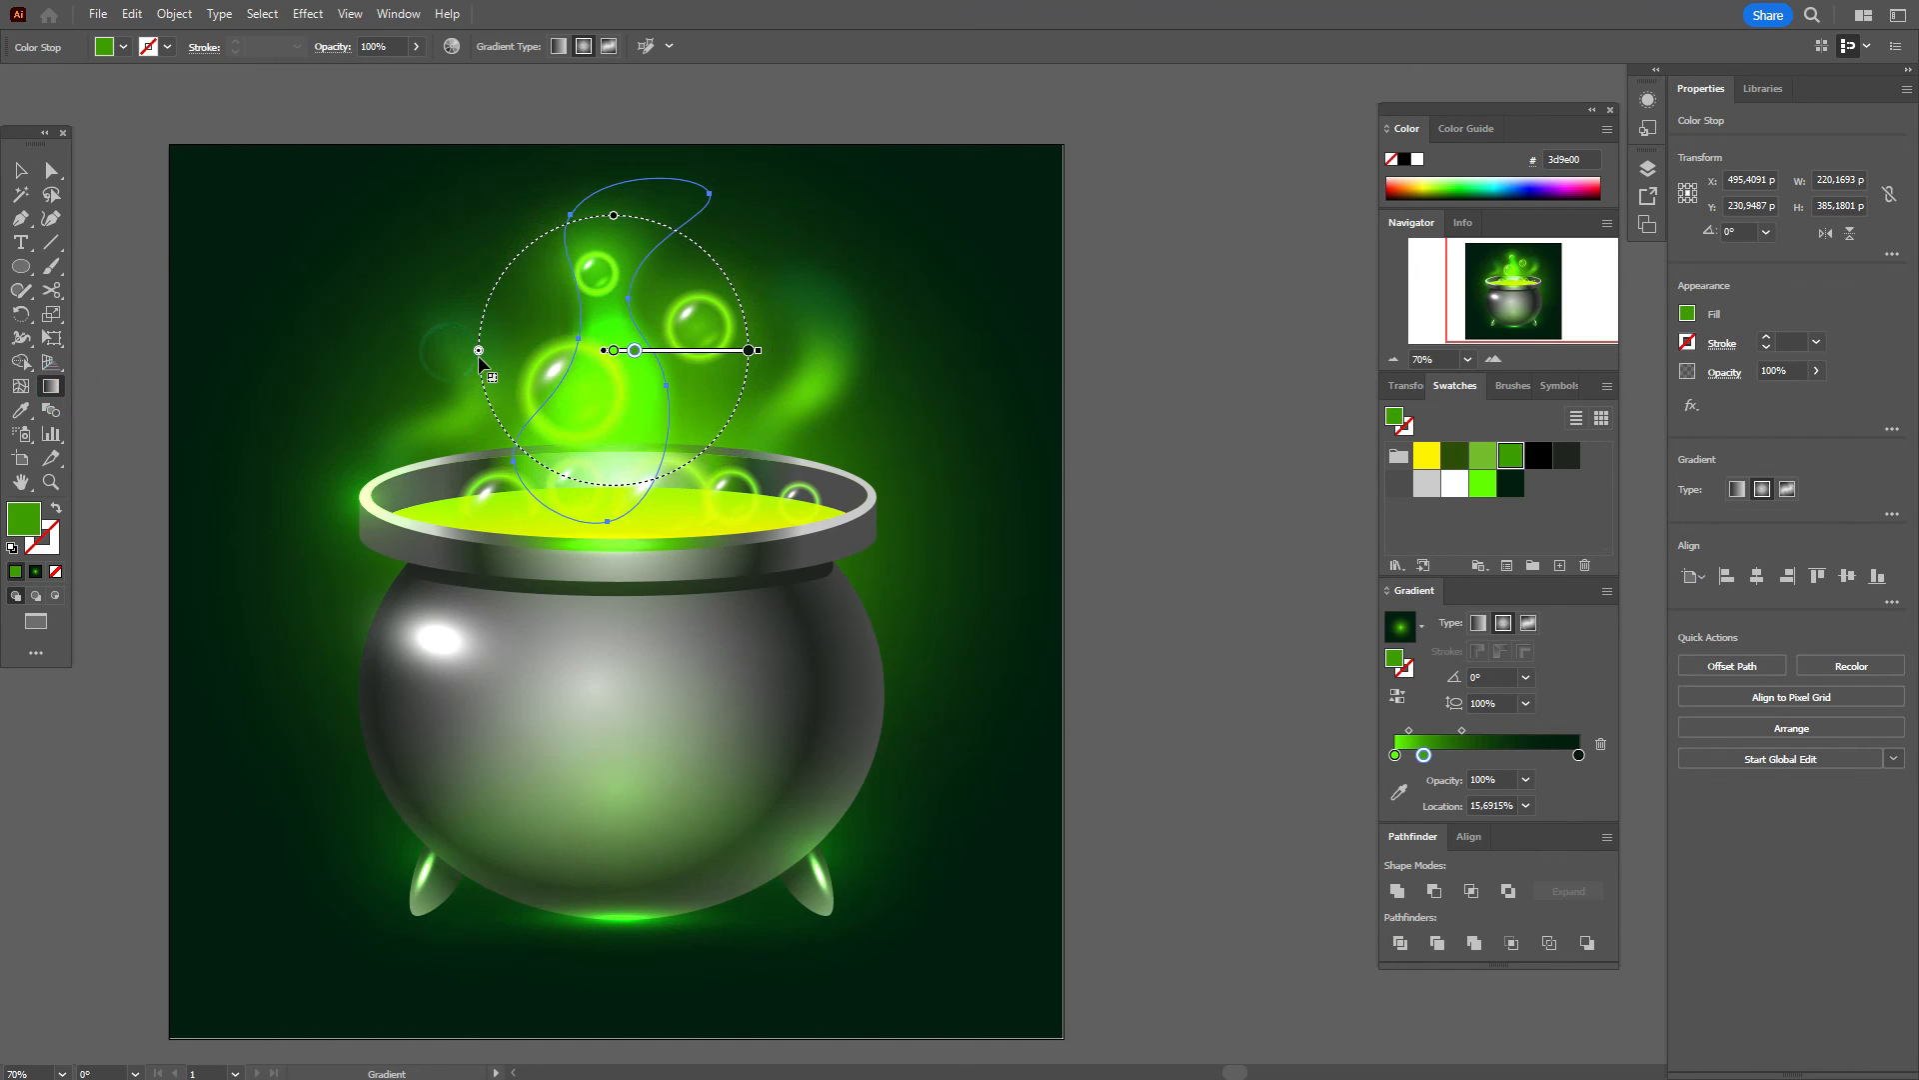
pyautogui.click(608, 210)
pyautogui.hotkey('ctrl', 'z')
pyautogui.moveTo(614, 216); pyautogui.dragTo(614, 148)
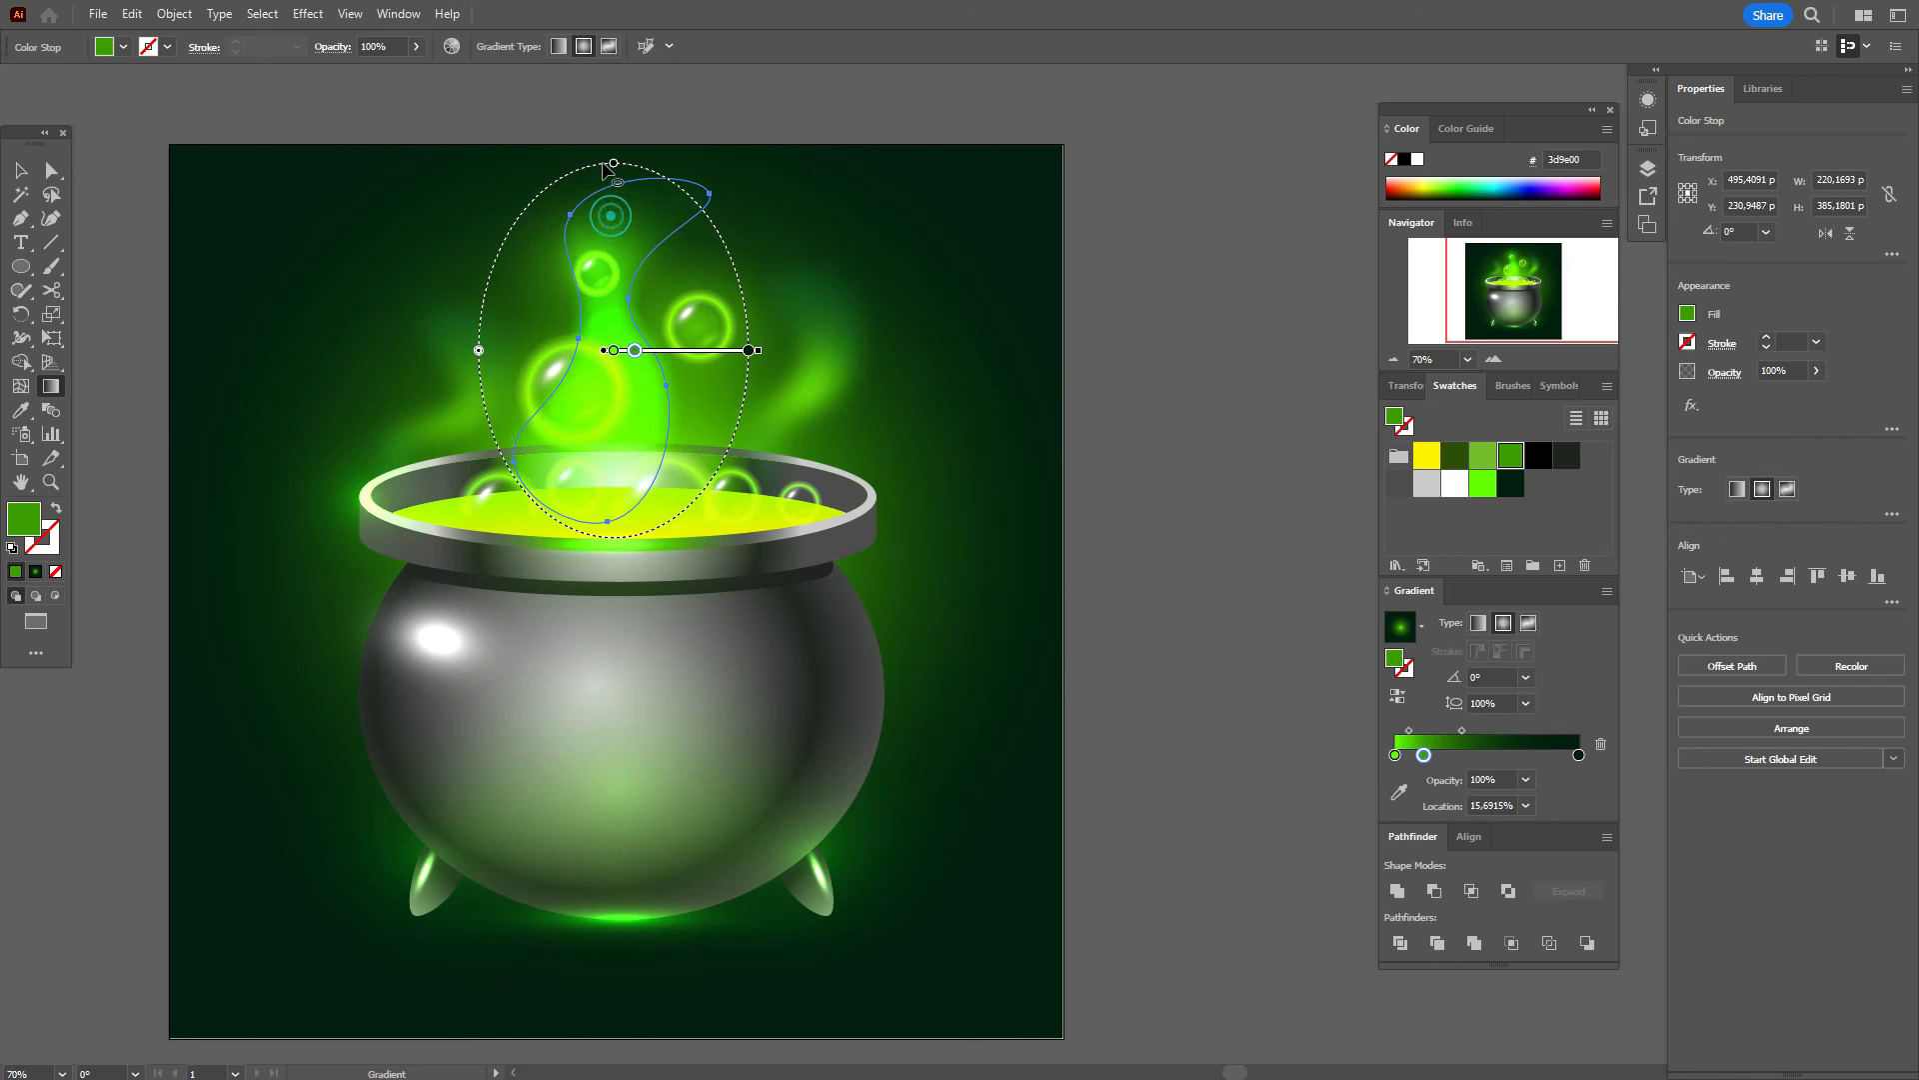
pyautogui.moveTo(479, 351); pyautogui.dragTo(503, 351)
pyautogui.press('v')
pyautogui.click(335, 133)
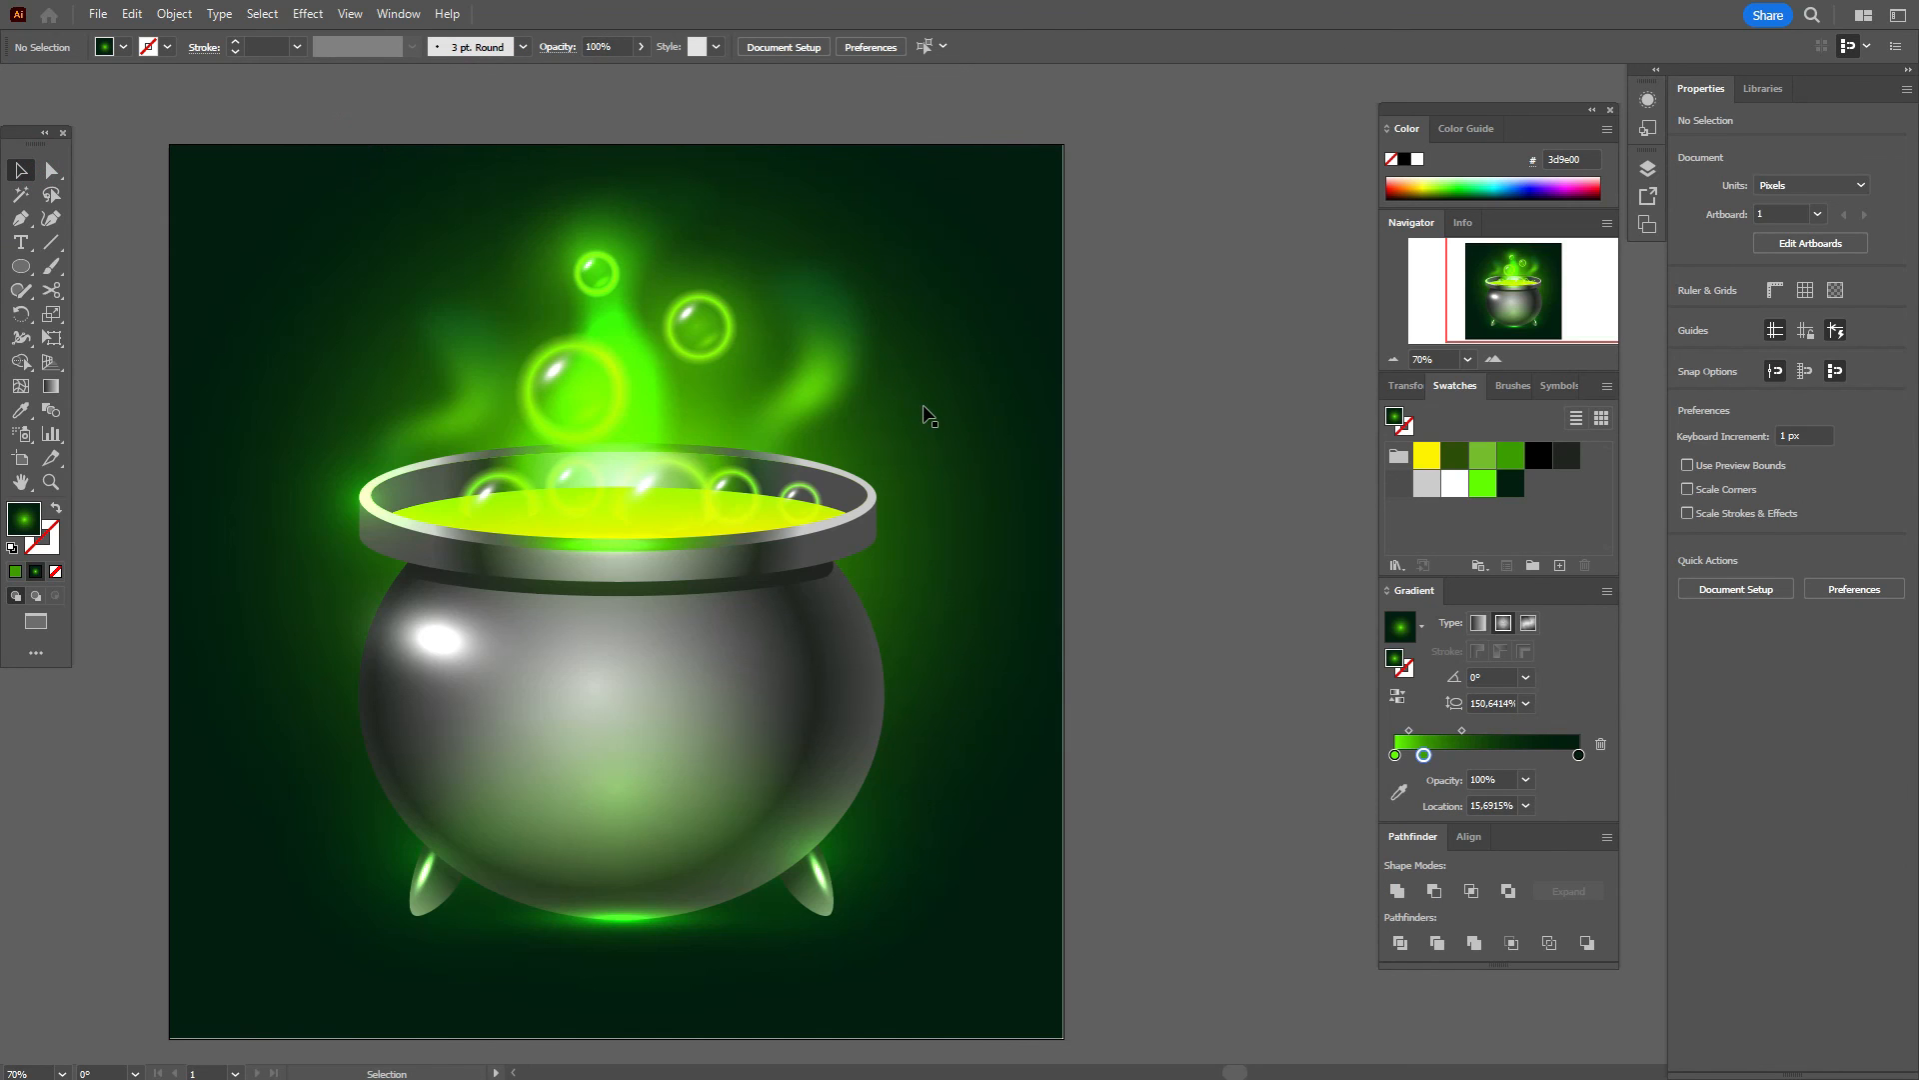
# Step: Try Color Dodge blending on the right-hand smoke wisp, then undo it
pyautogui.click(841, 368)
pyautogui.click(1724, 371)
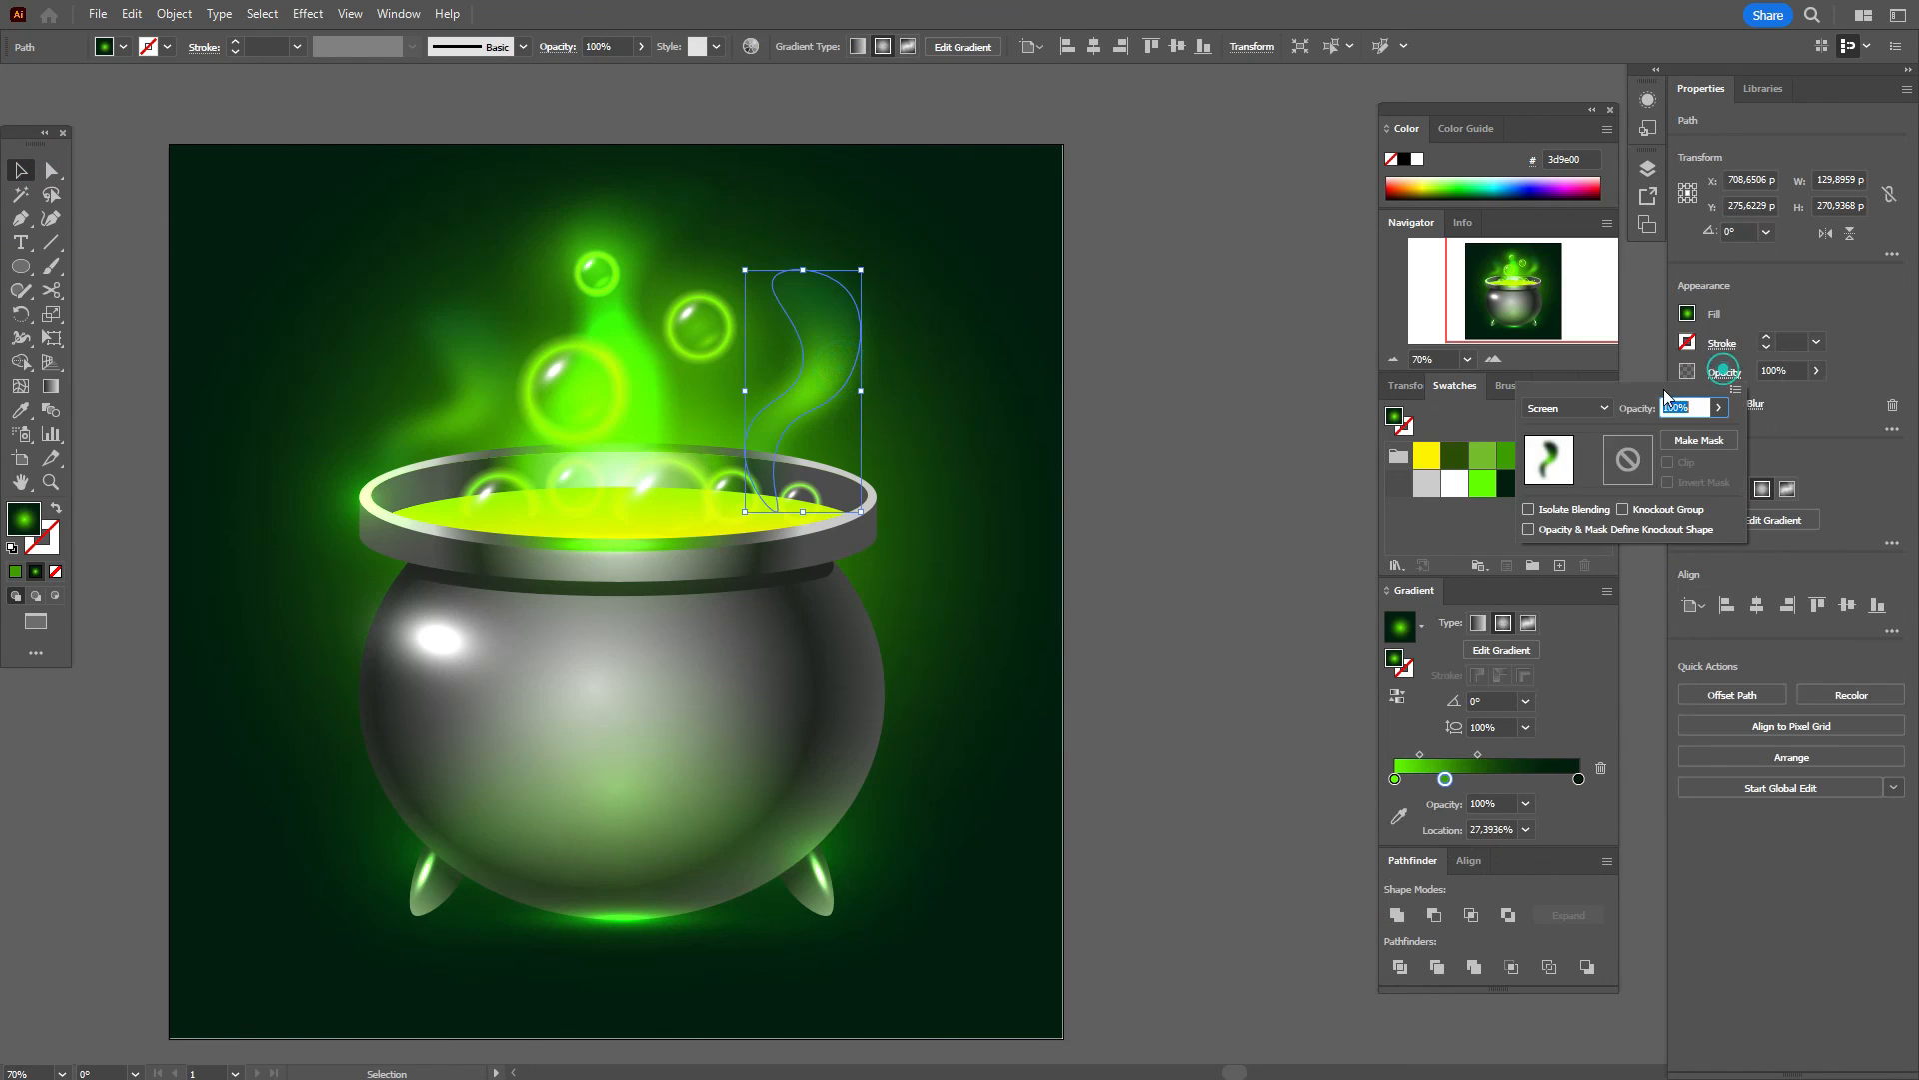
pyautogui.click(1567, 408)
pyautogui.click(1574, 562)
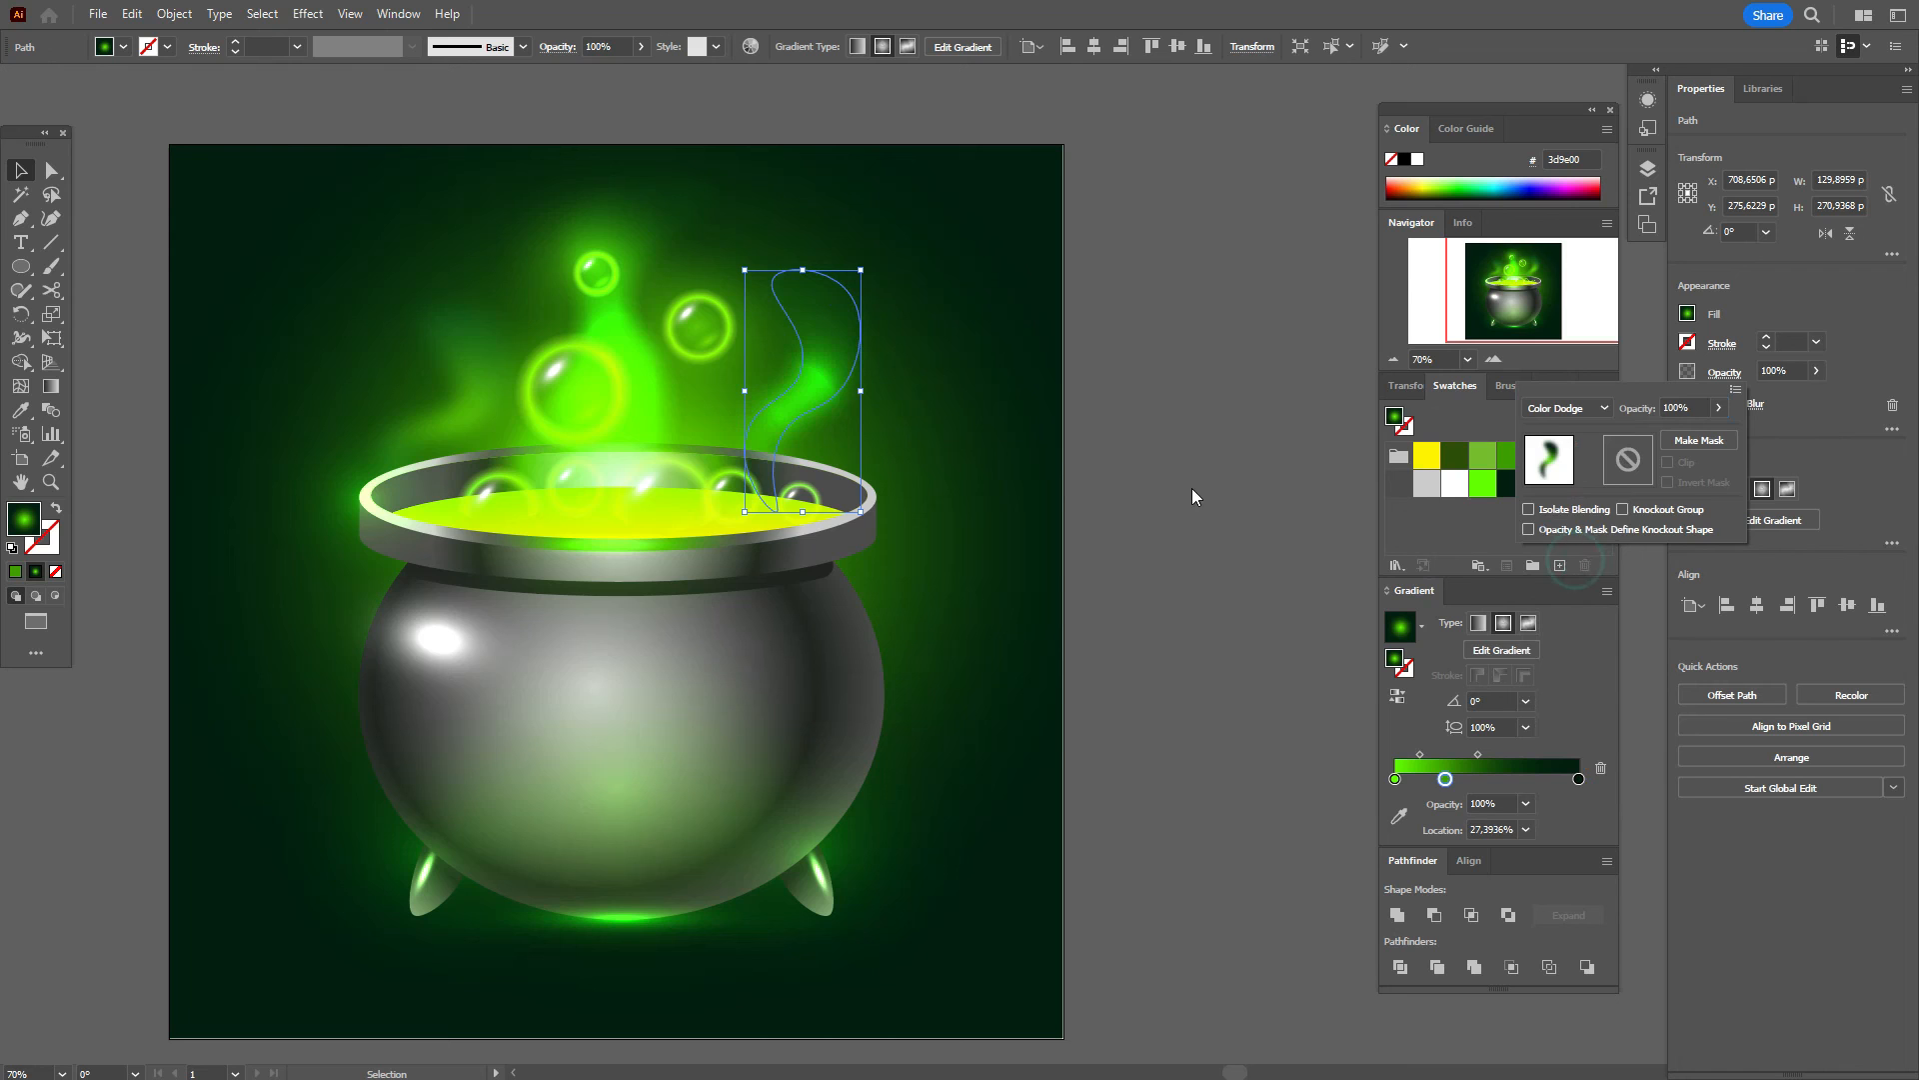
pyautogui.click(1191, 488)
pyautogui.click(1191, 486)
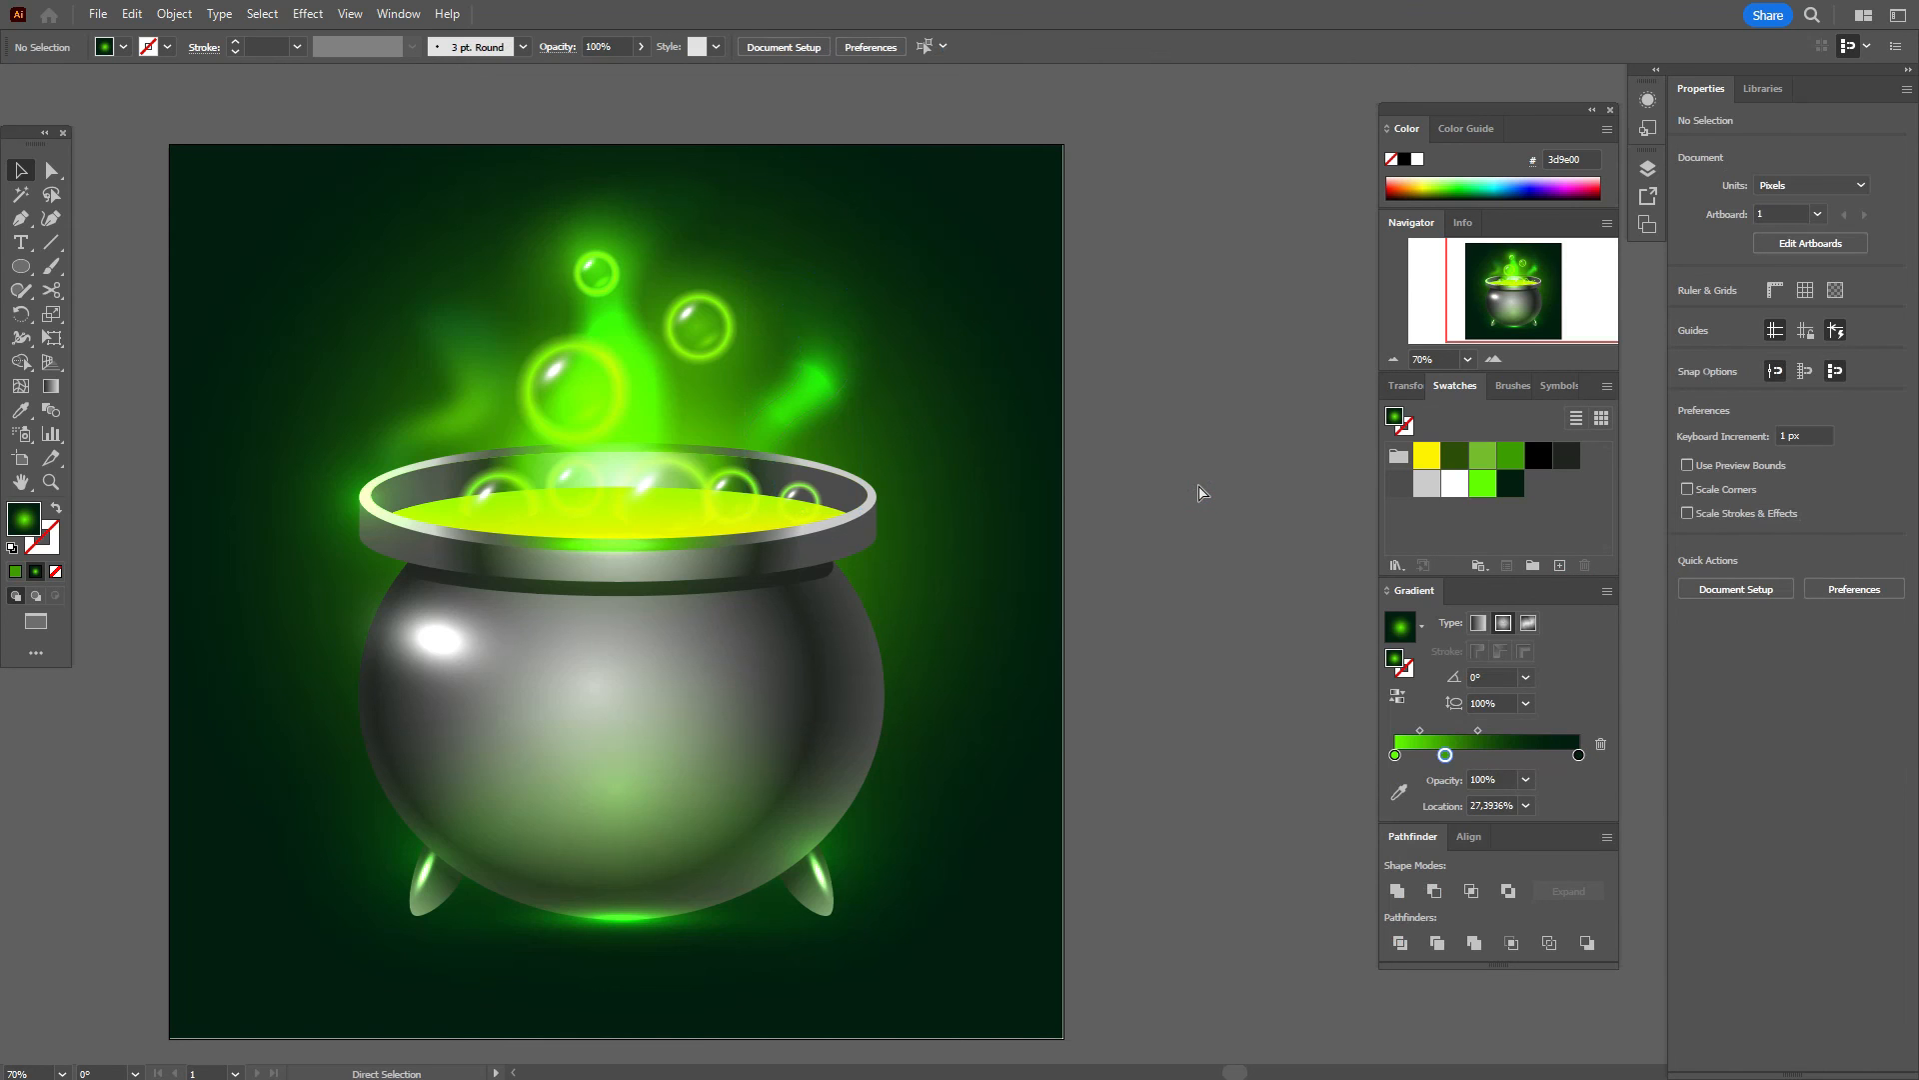
pyautogui.hotkey('ctrl', 'z')
pyautogui.click(1198, 486)
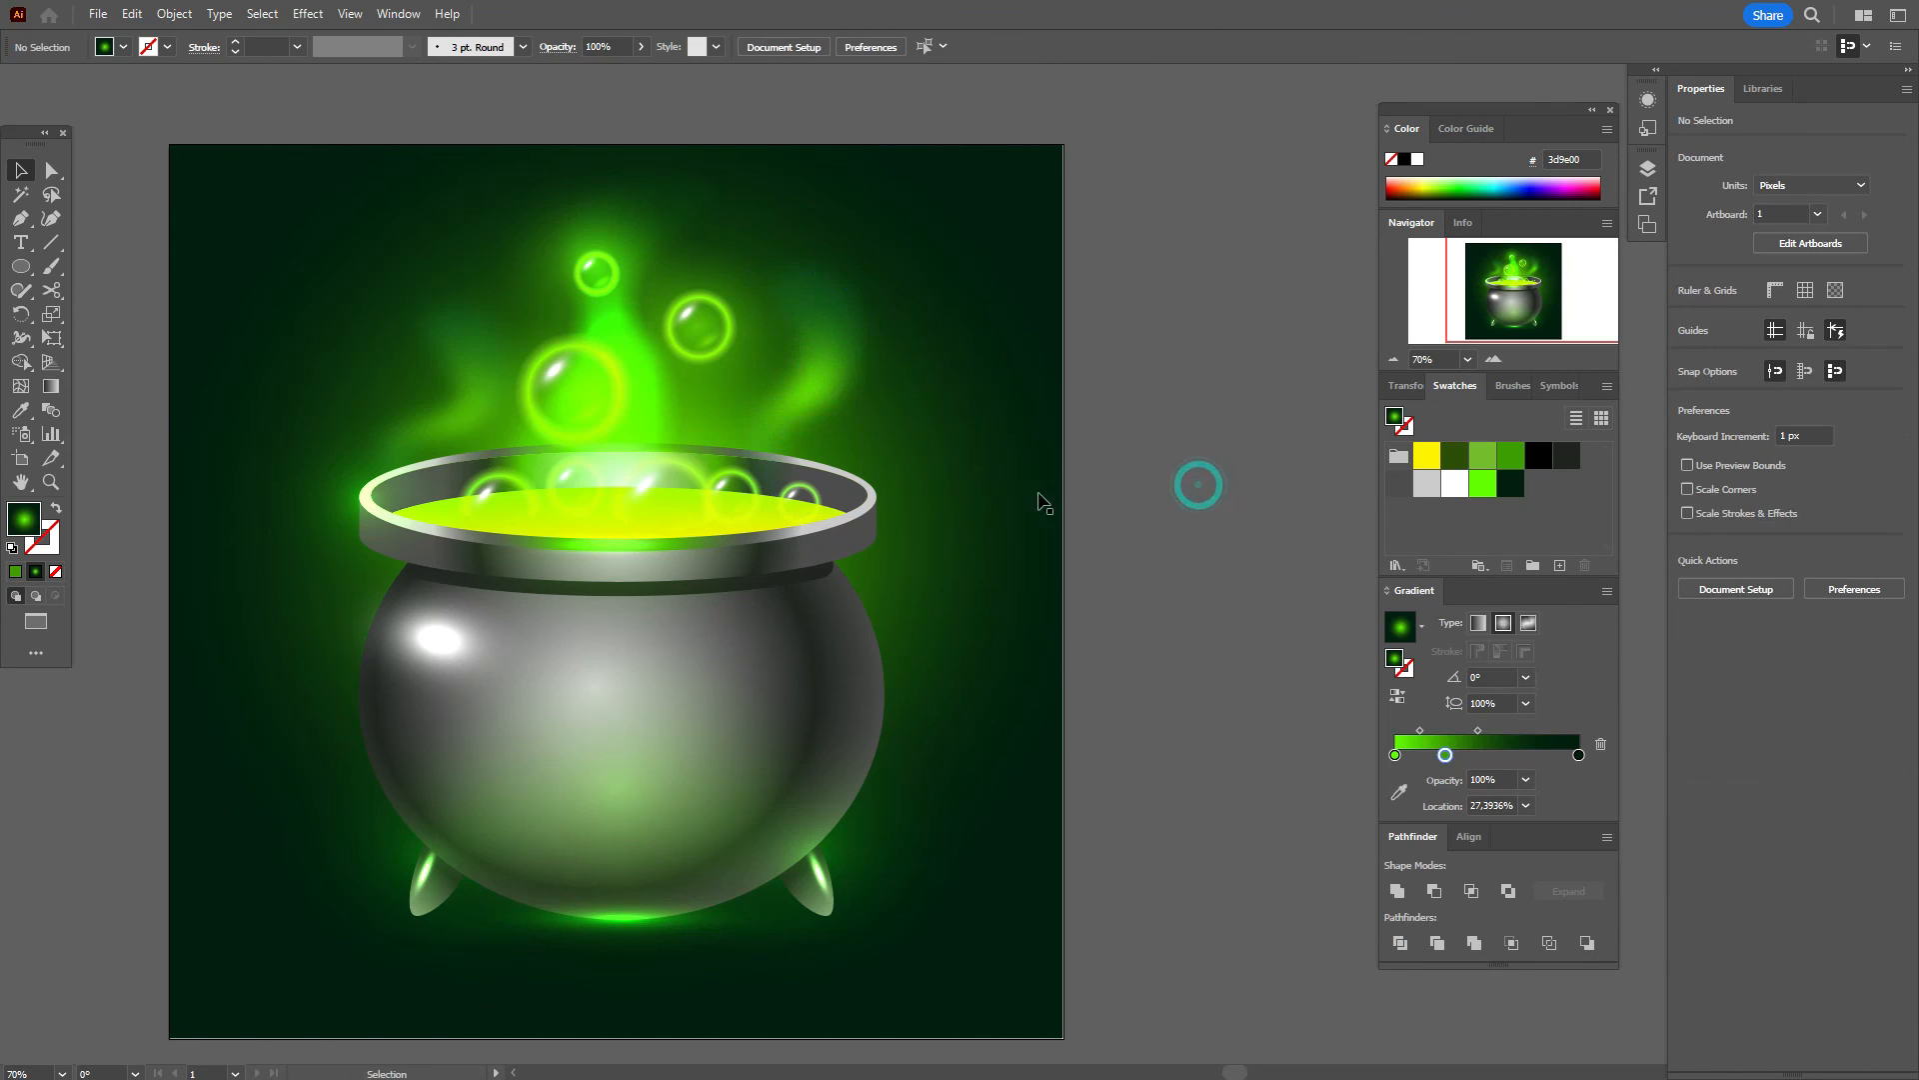
# Step: Shift a smoke glow slightly to the left
pyautogui.moveTo(804, 412); pyautogui.dragTo(776, 418)
pyautogui.click(1174, 412)
pyautogui.click(796, 346)
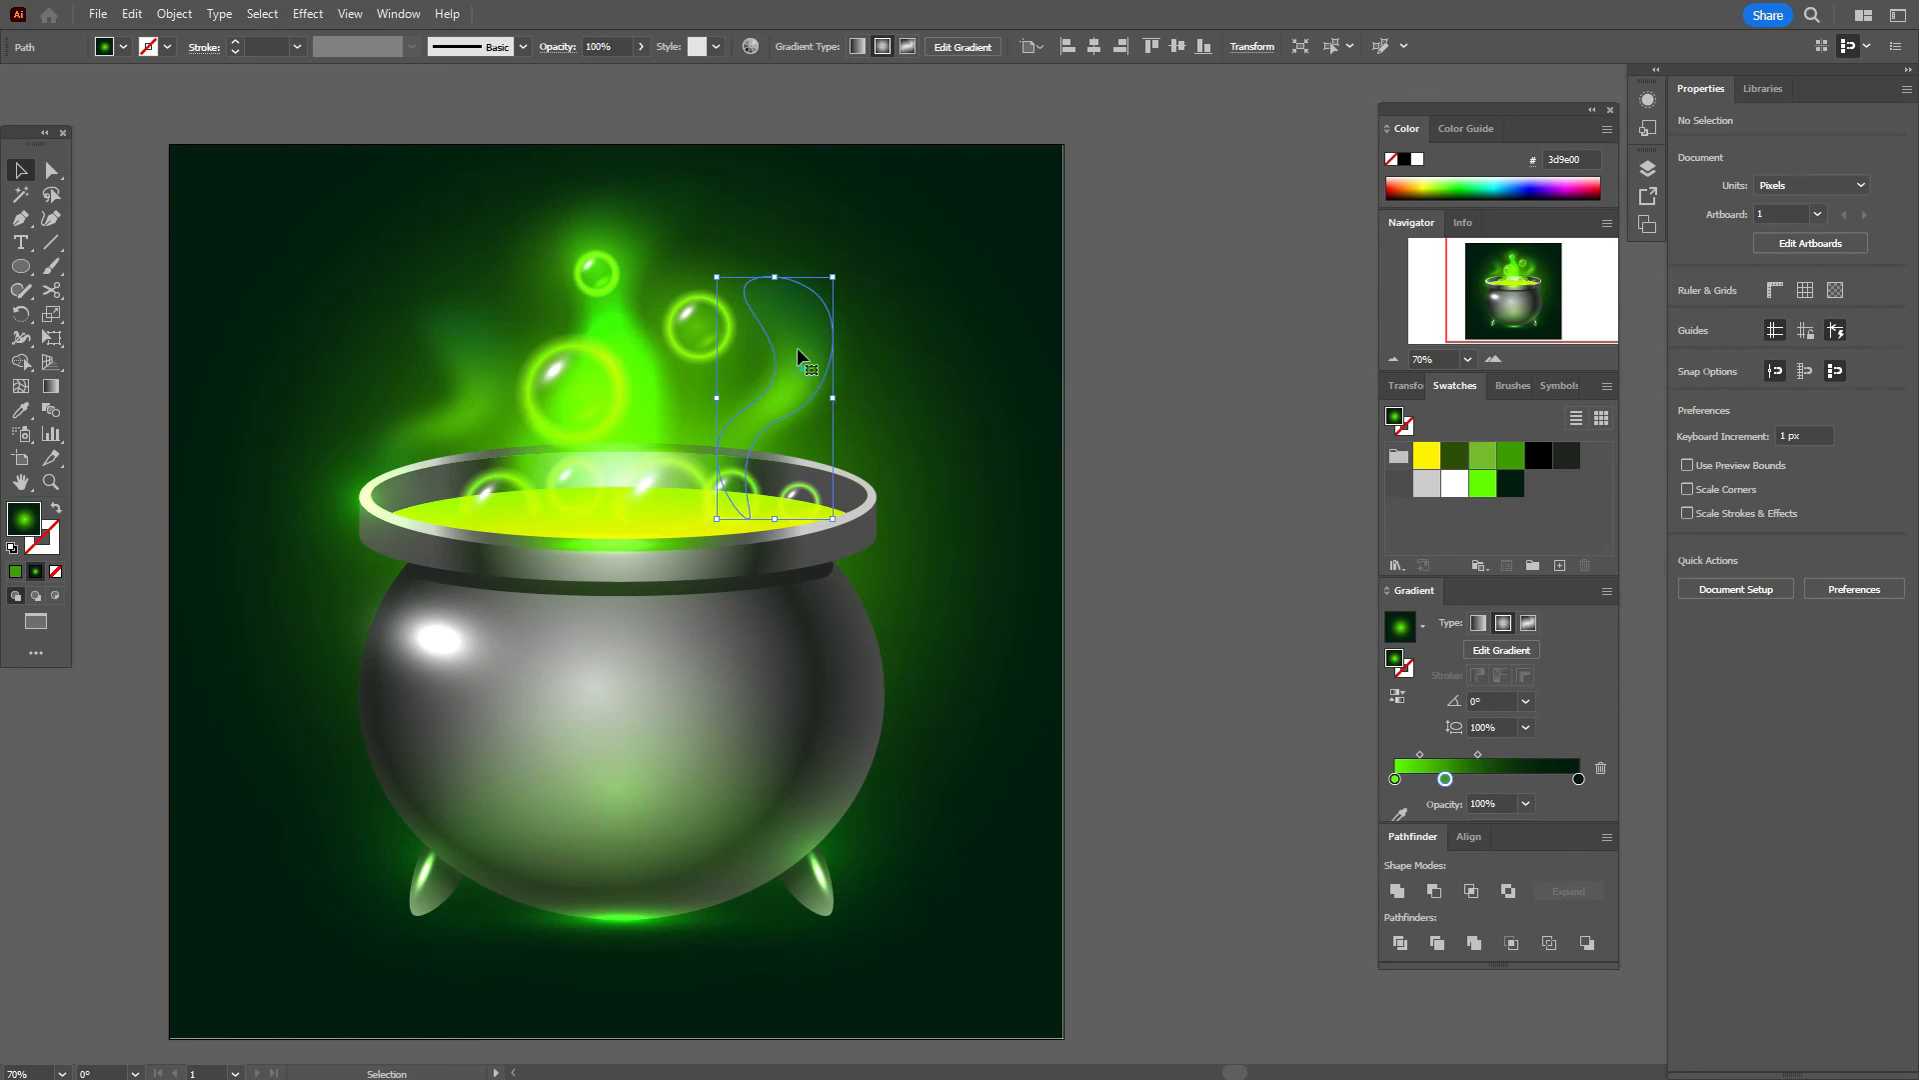
pyautogui.click(767, 313)
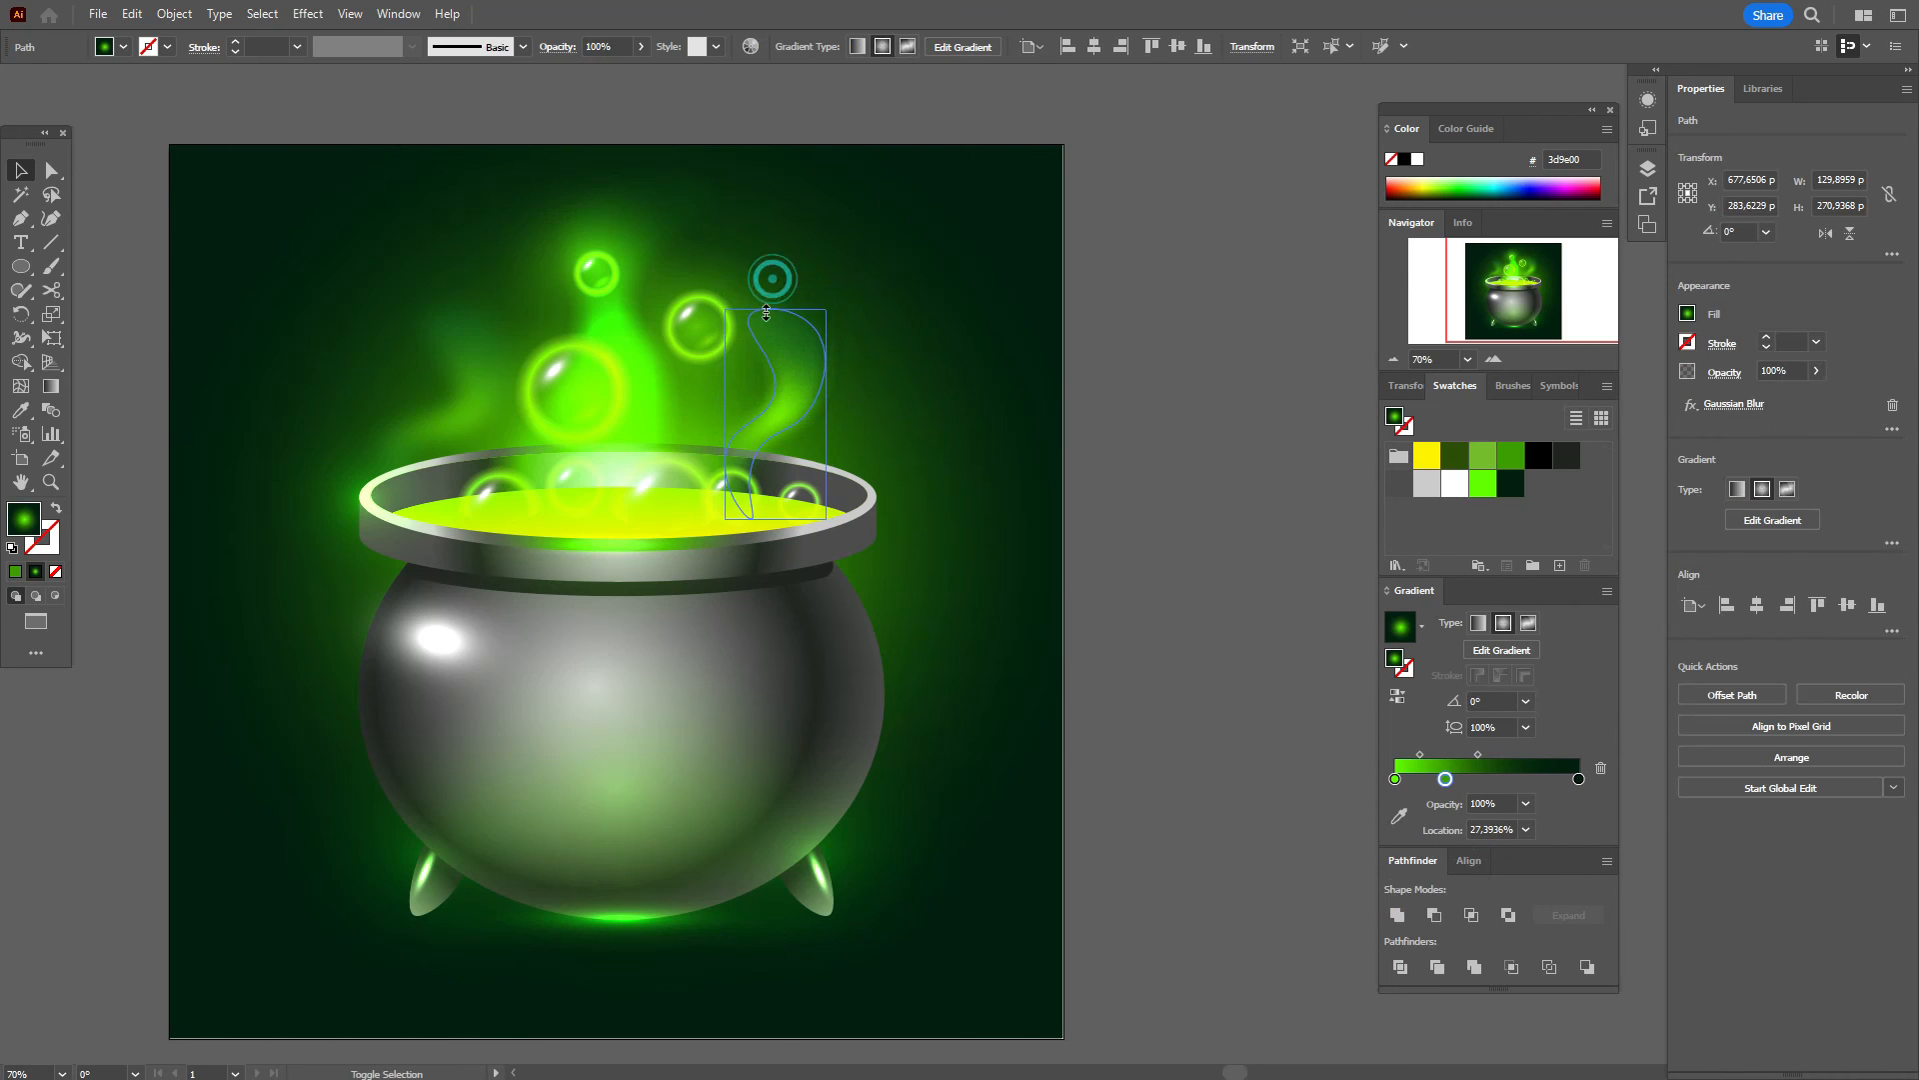
pyautogui.click(1310, 358)
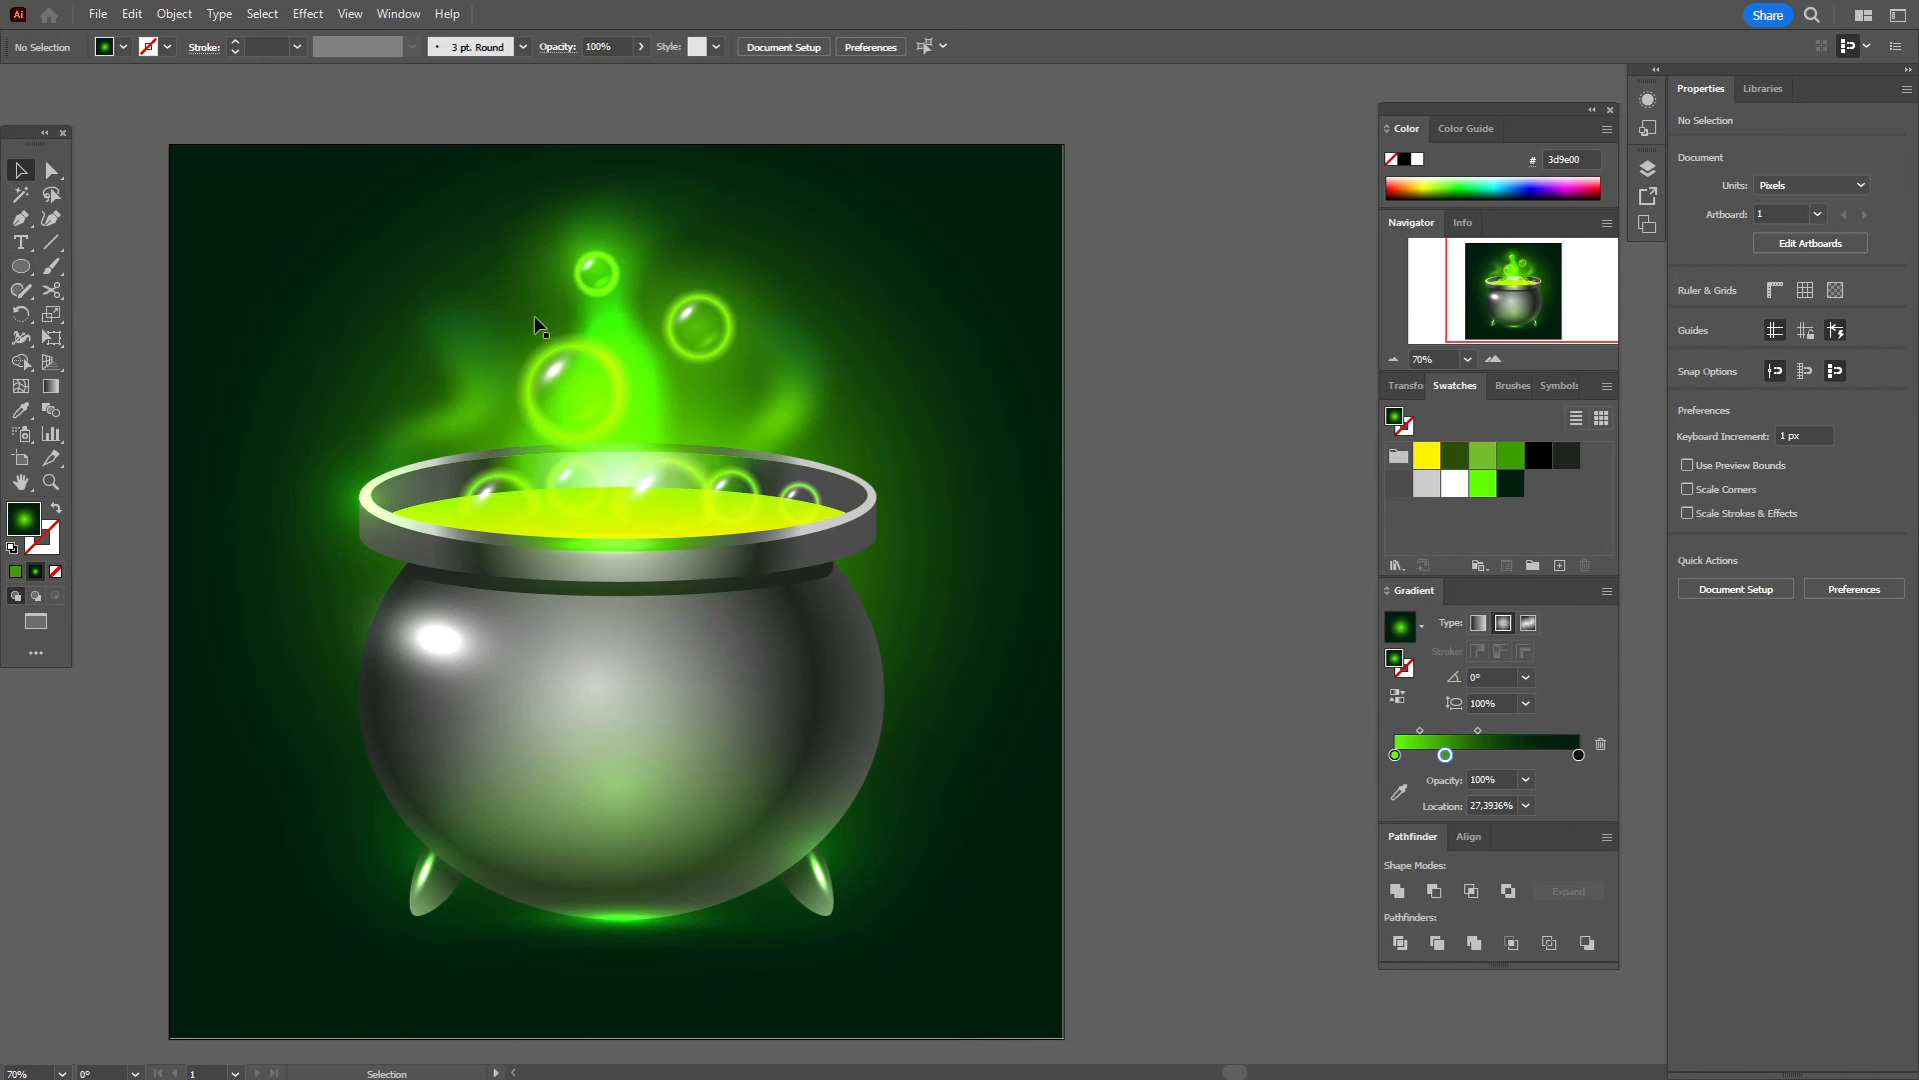
# Step: Switch the tall central smoke wisp's blend mode to Screen
pyautogui.click(641, 393)
pyautogui.click(1723, 372)
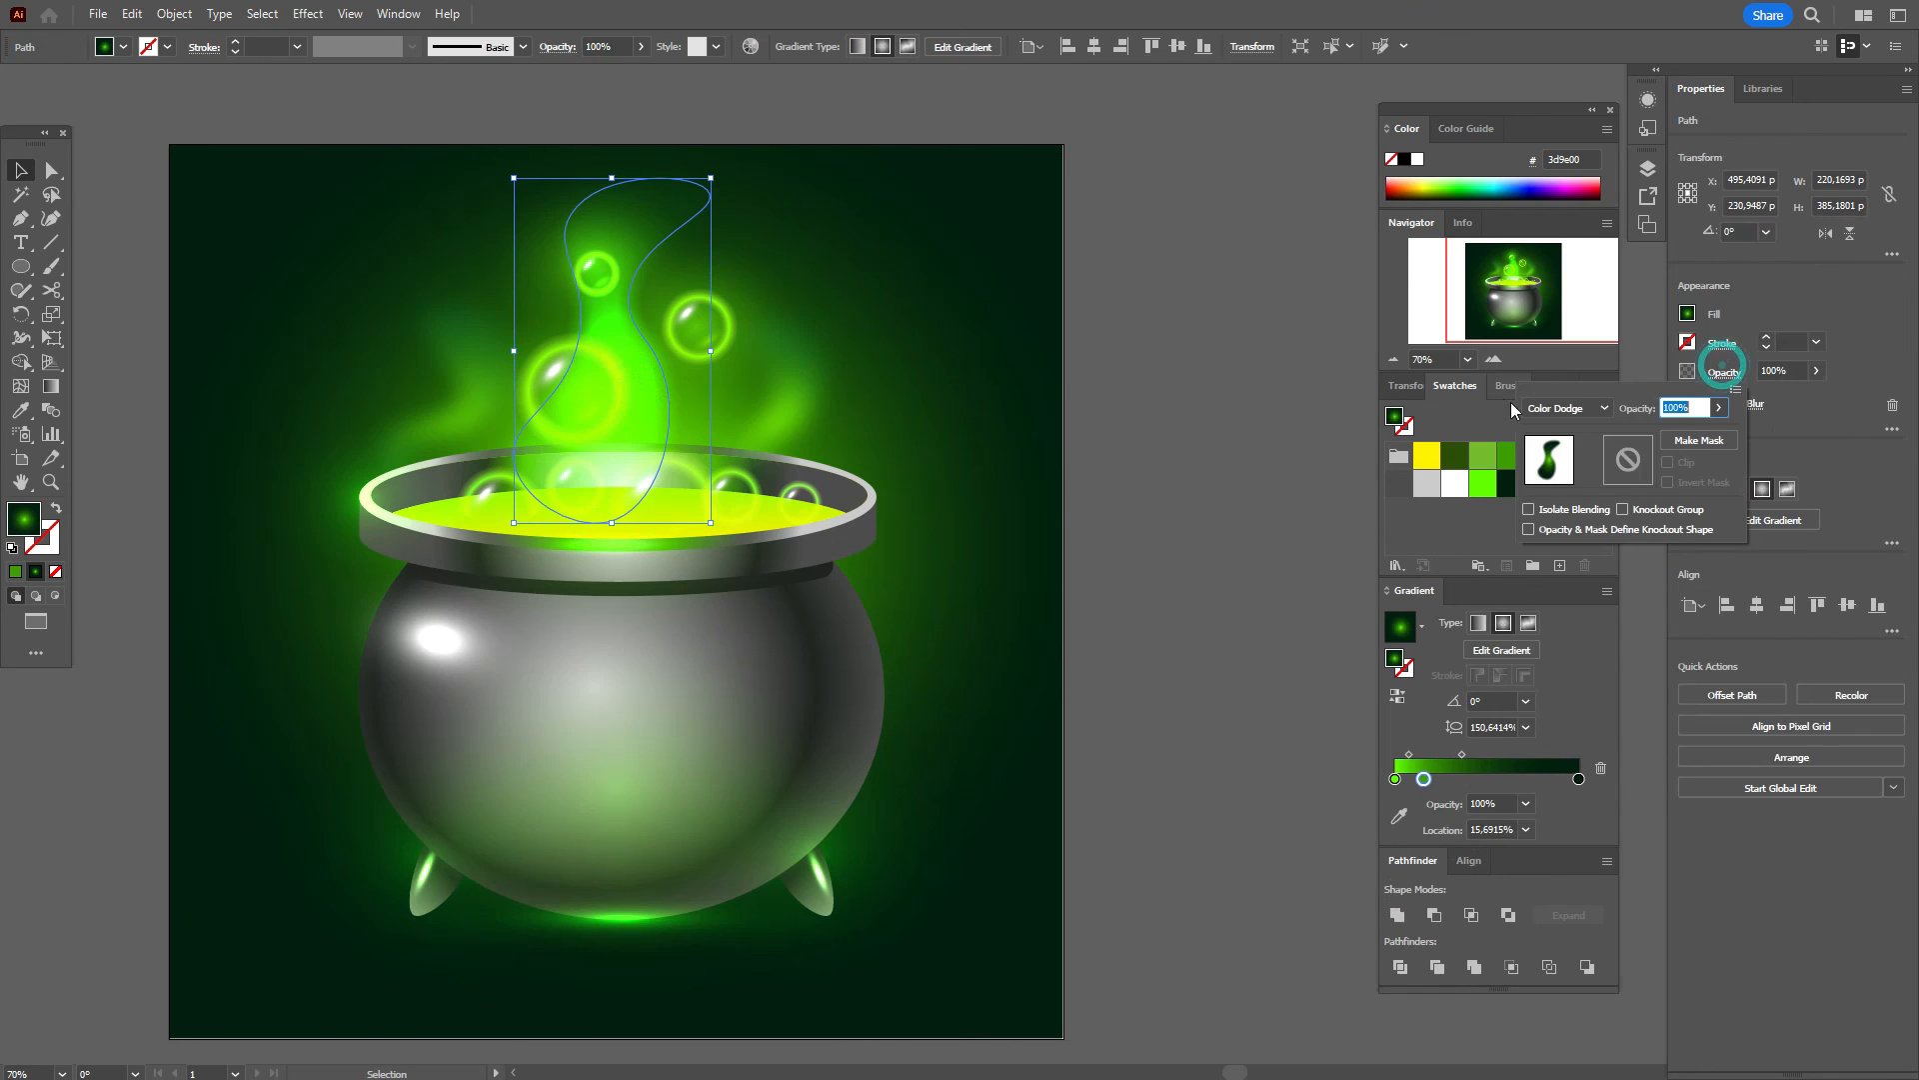
pyautogui.click(1538, 407)
pyautogui.click(1563, 548)
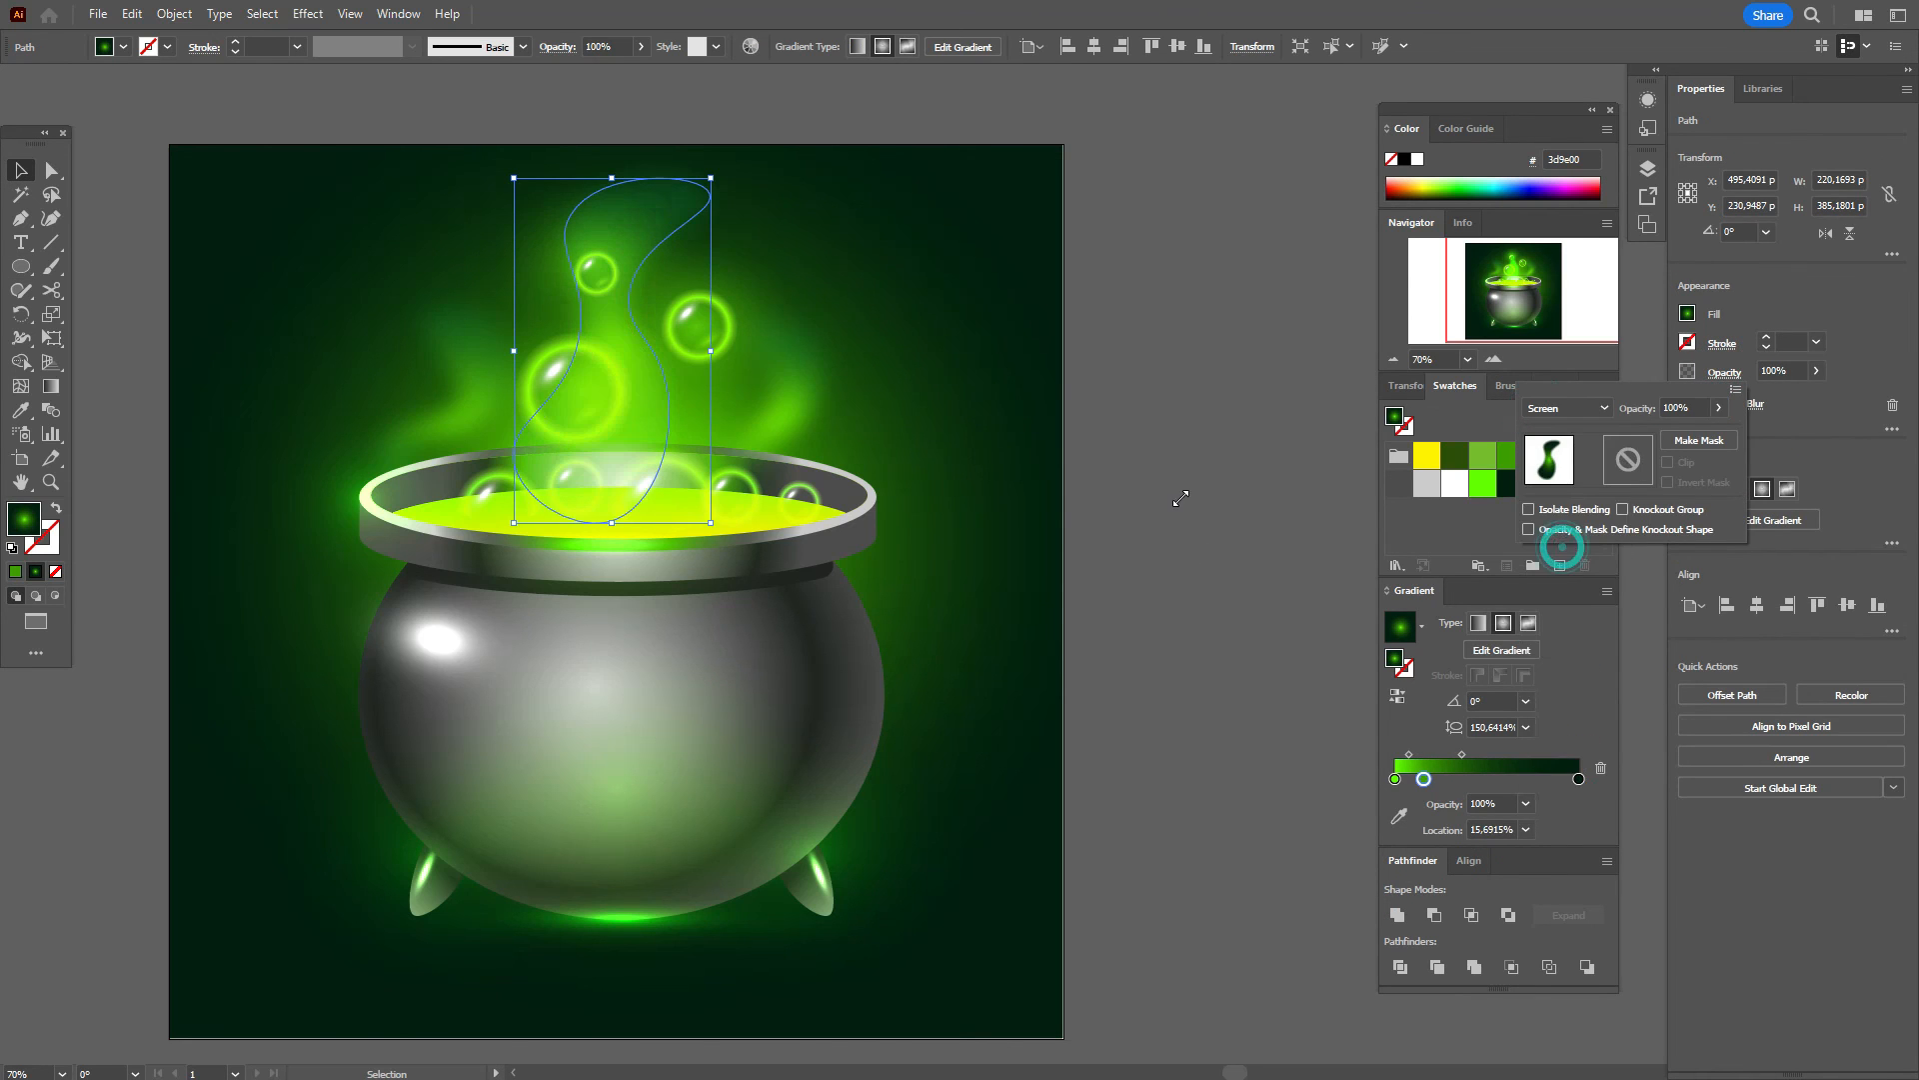
pyautogui.click(1172, 459)
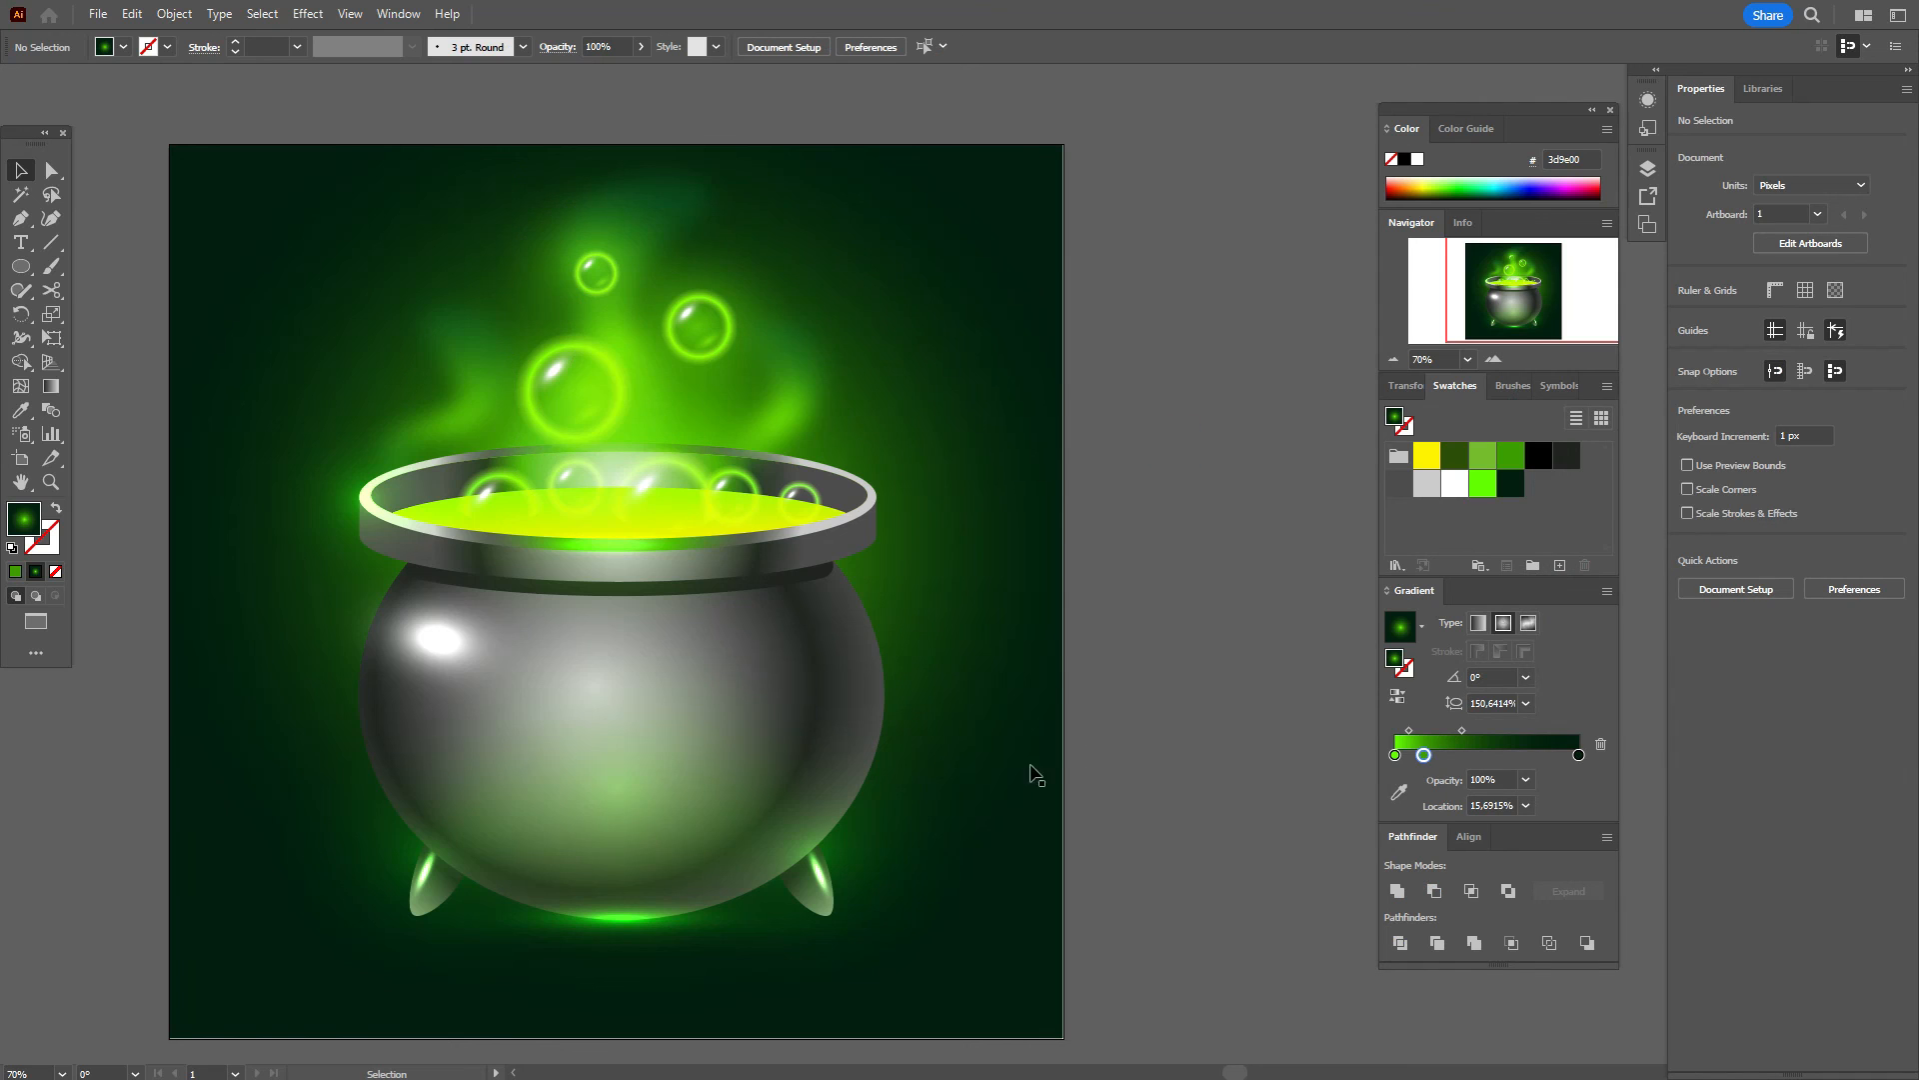
# Step: Nudge the background's radial glow centre slightly higher behind the cauldron
pyautogui.click(991, 479)
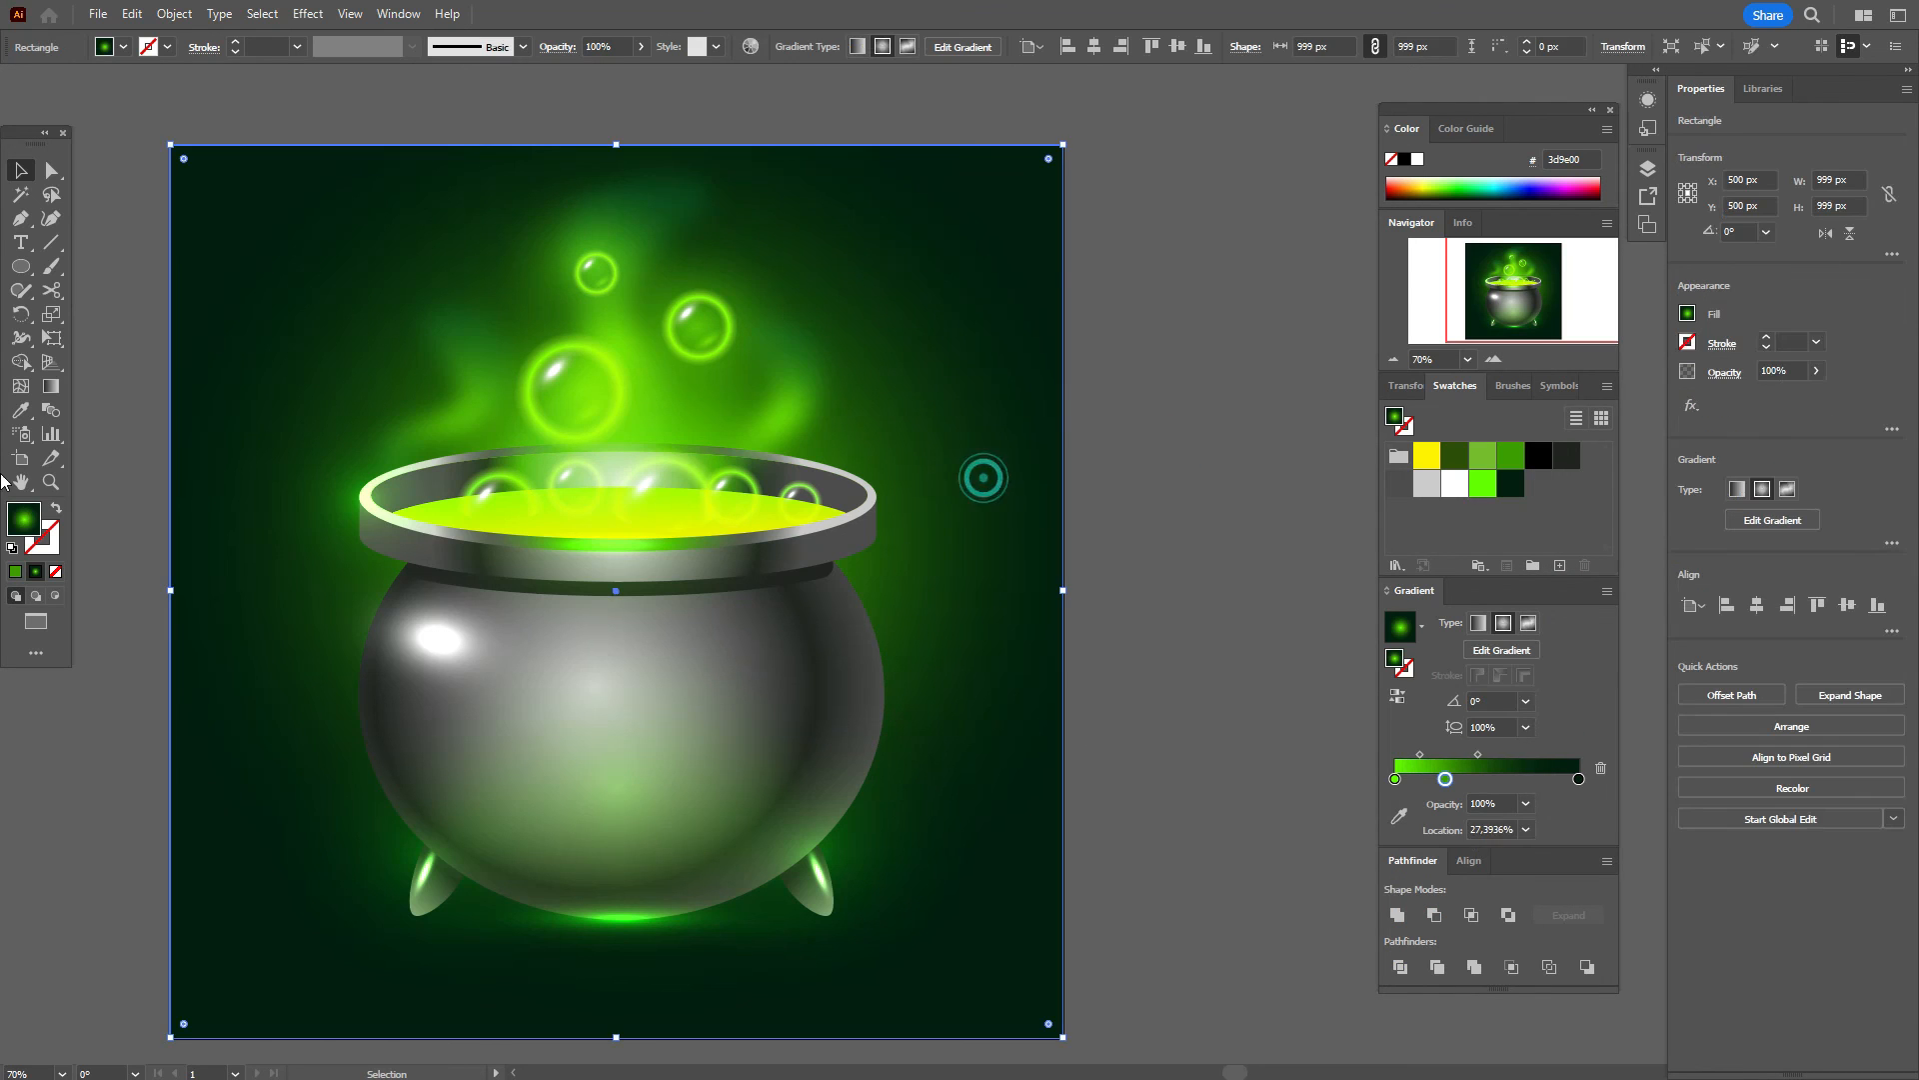
pyautogui.click(49, 387)
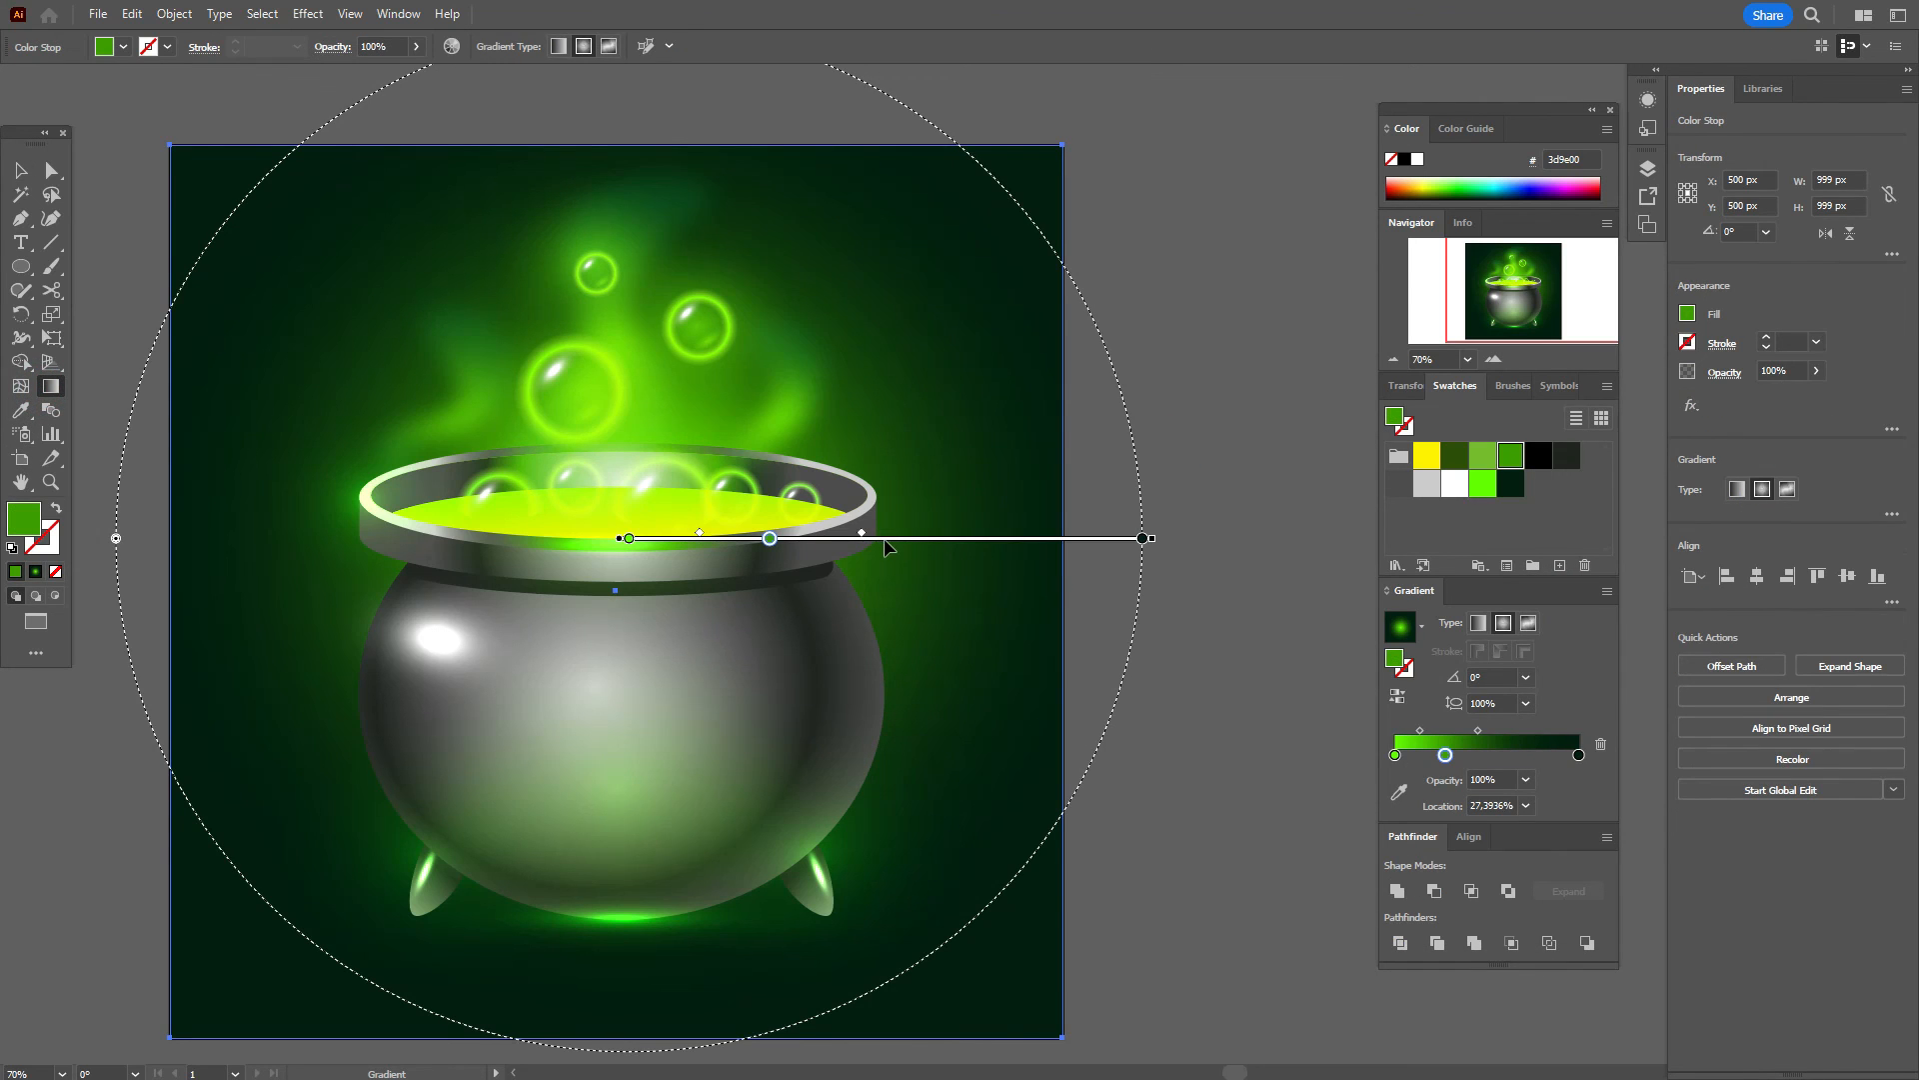
pyautogui.moveTo(887, 545); pyautogui.dragTo(889, 528)
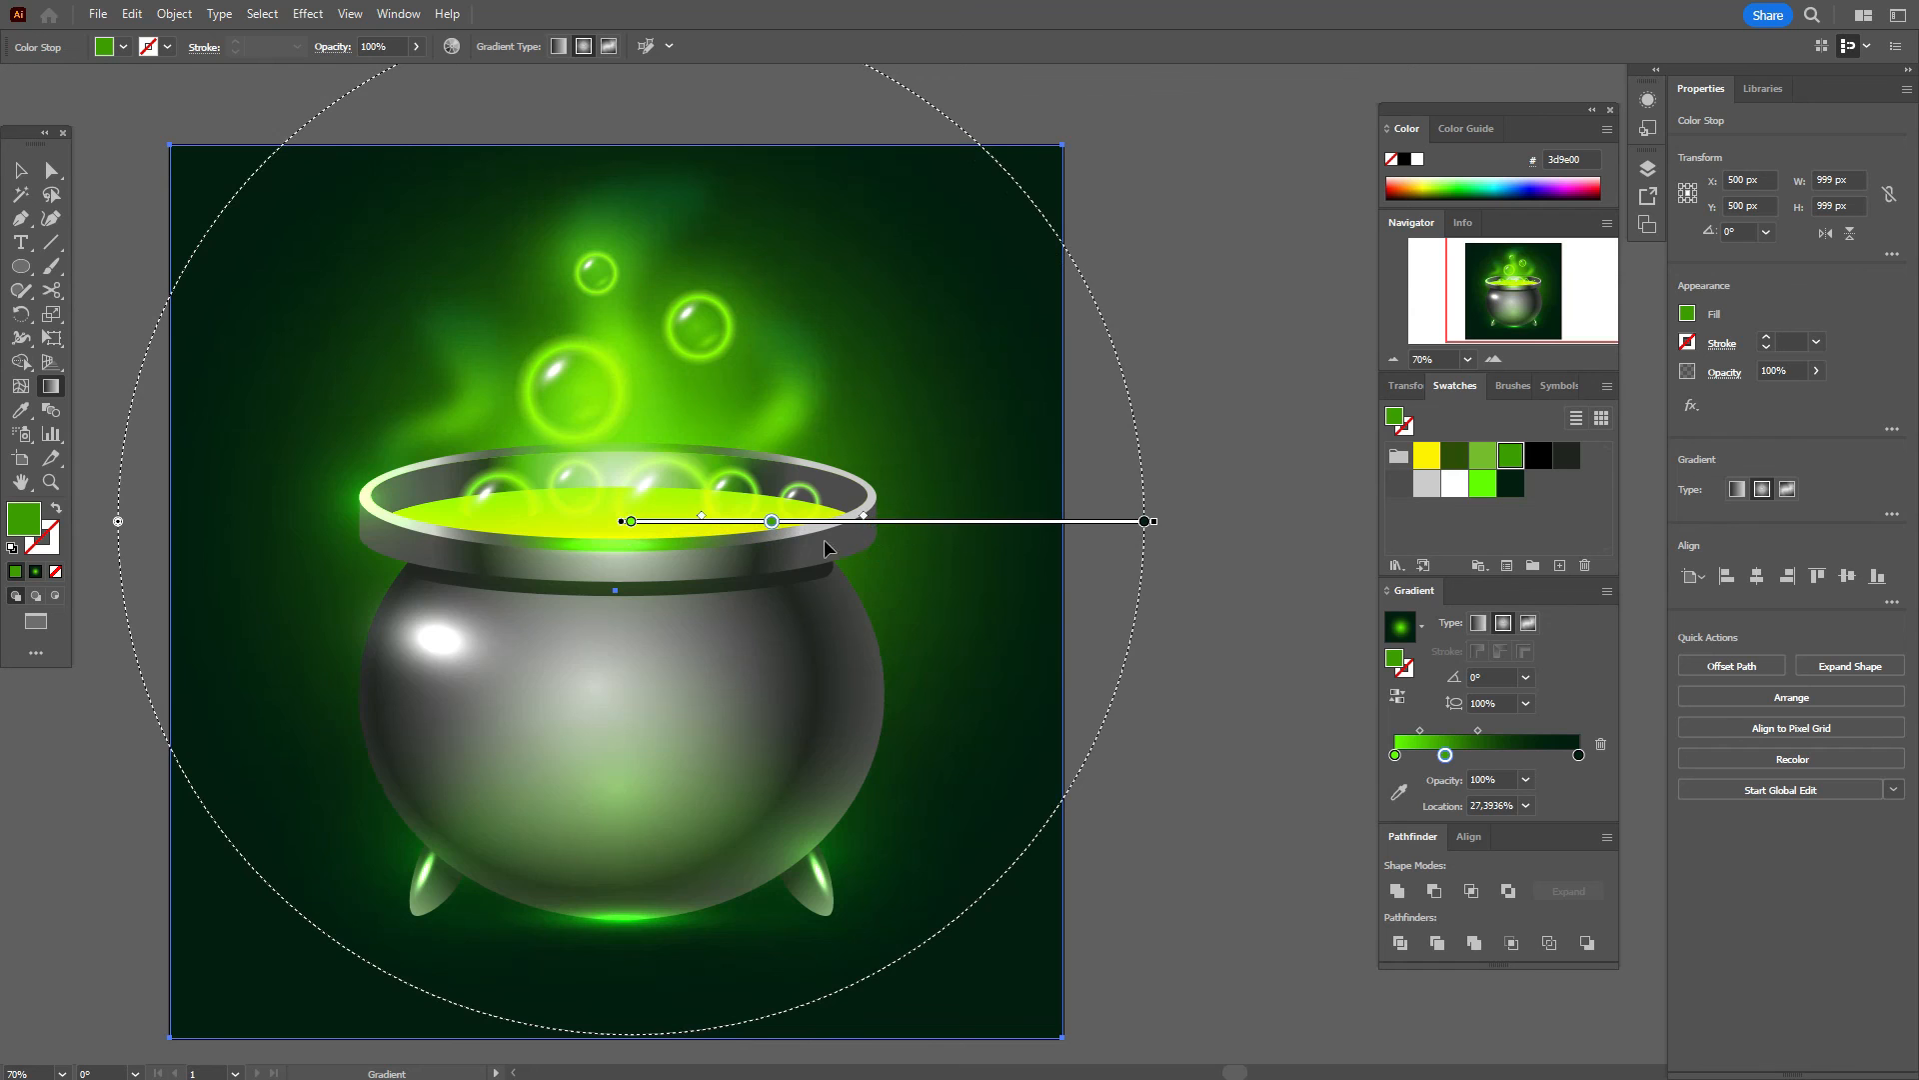
pyautogui.click(20, 171)
pyautogui.click(140, 128)
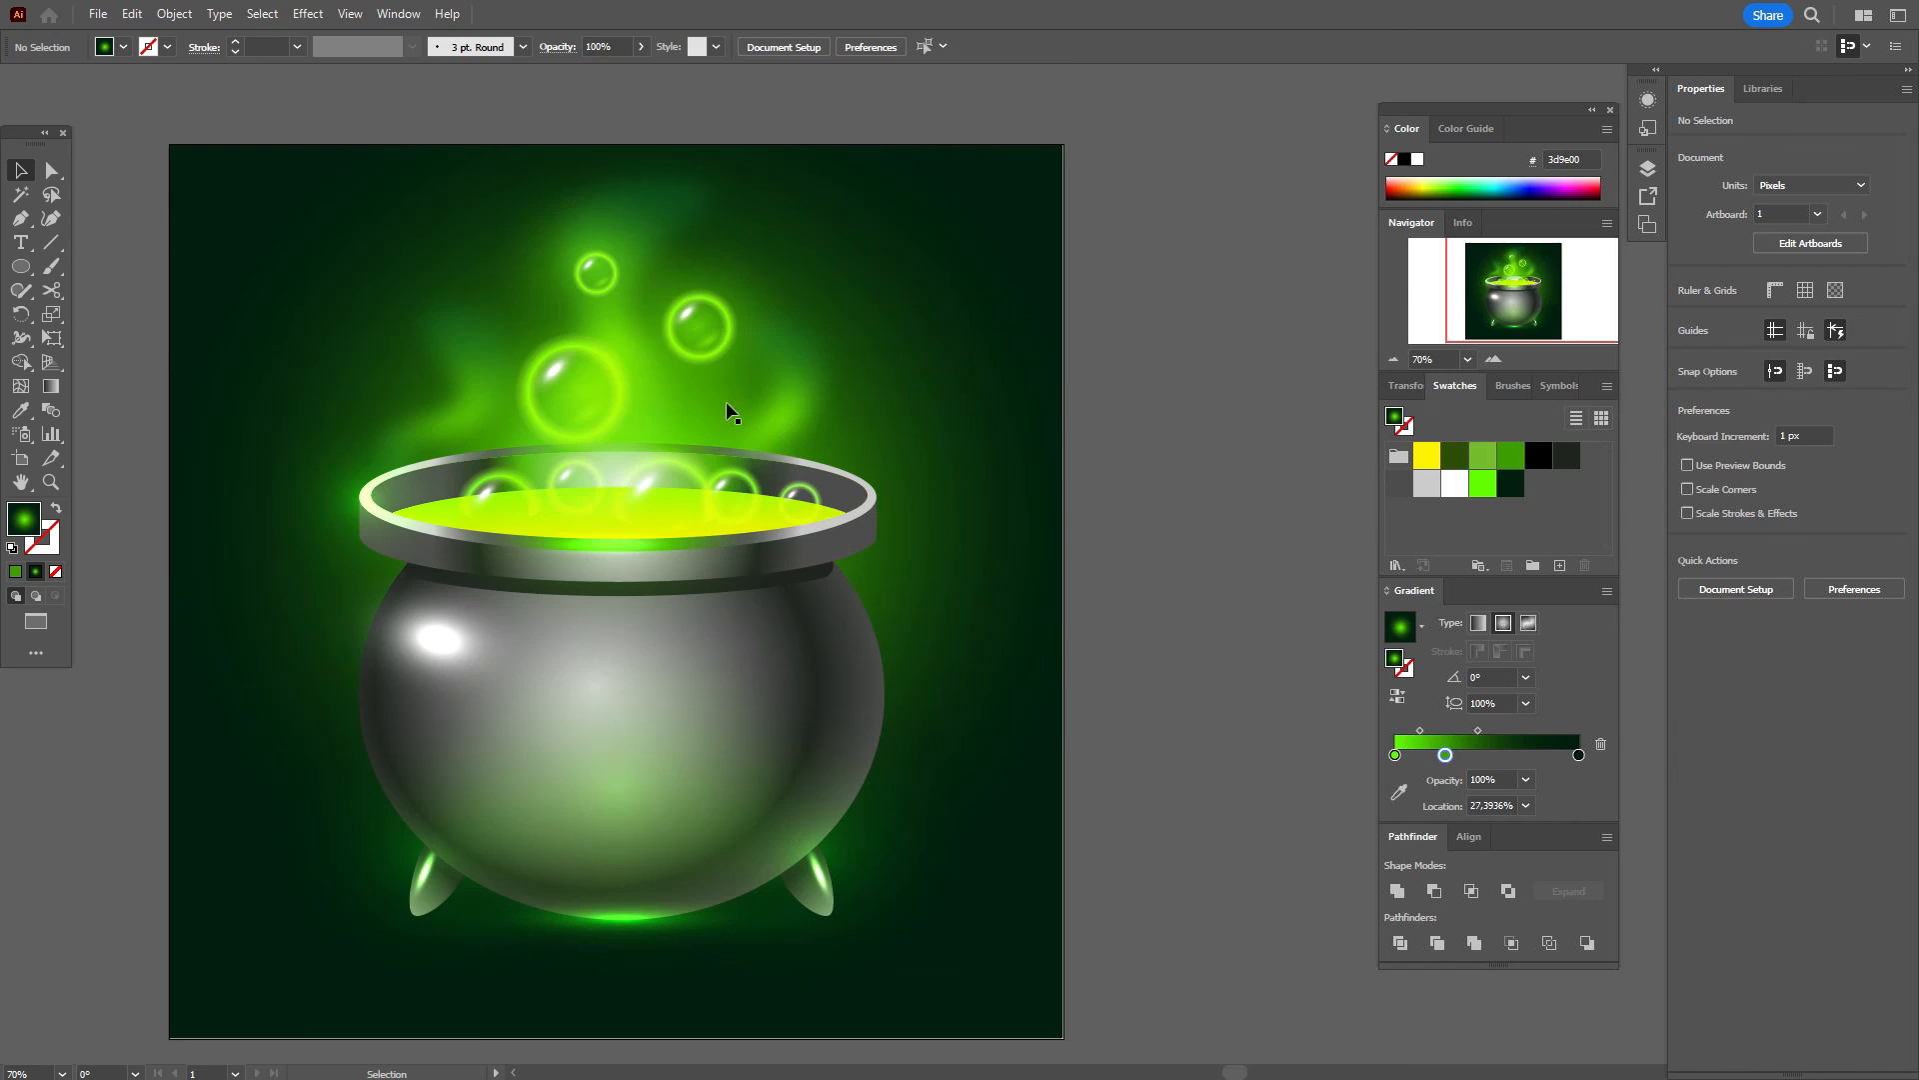
# Step: Set the central, left and right smoke wisps to 70% opacity
pyautogui.click(645, 368)
pyautogui.click(1776, 370)
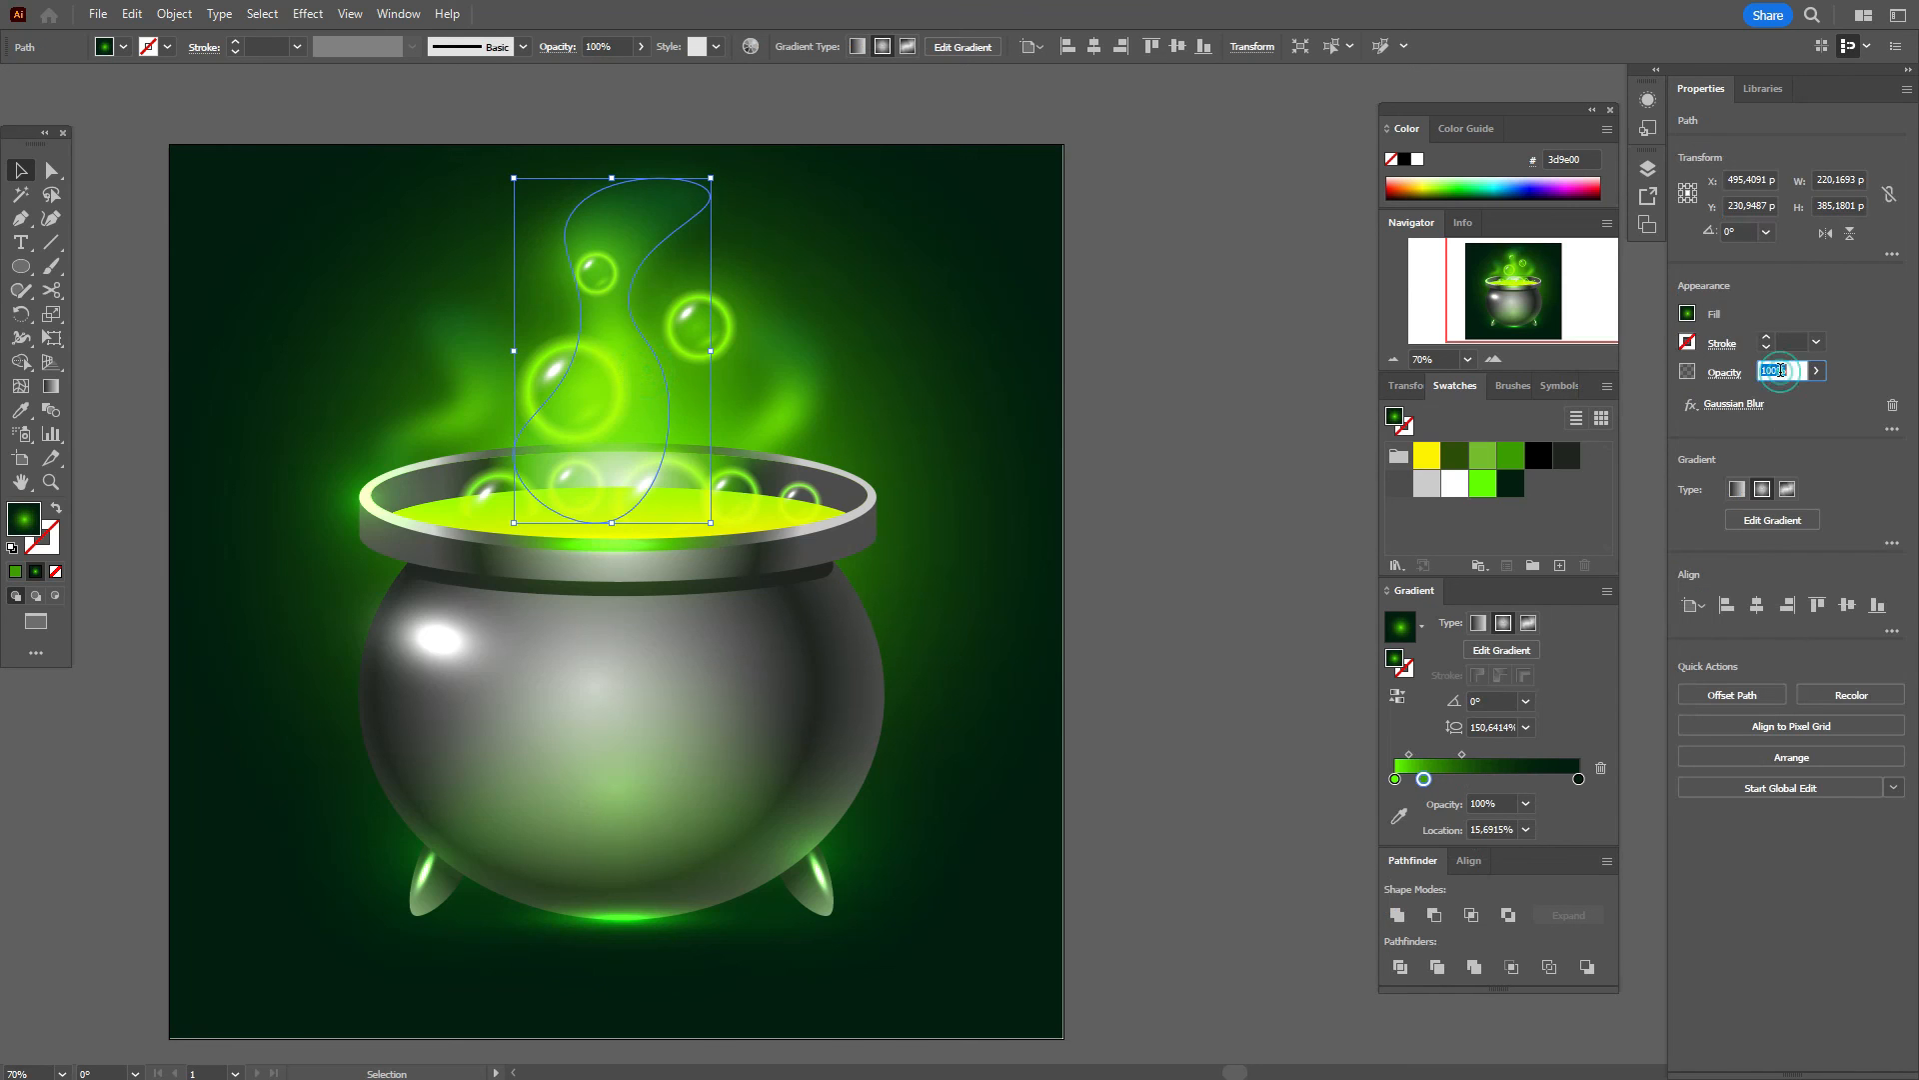
pyautogui.write('70')
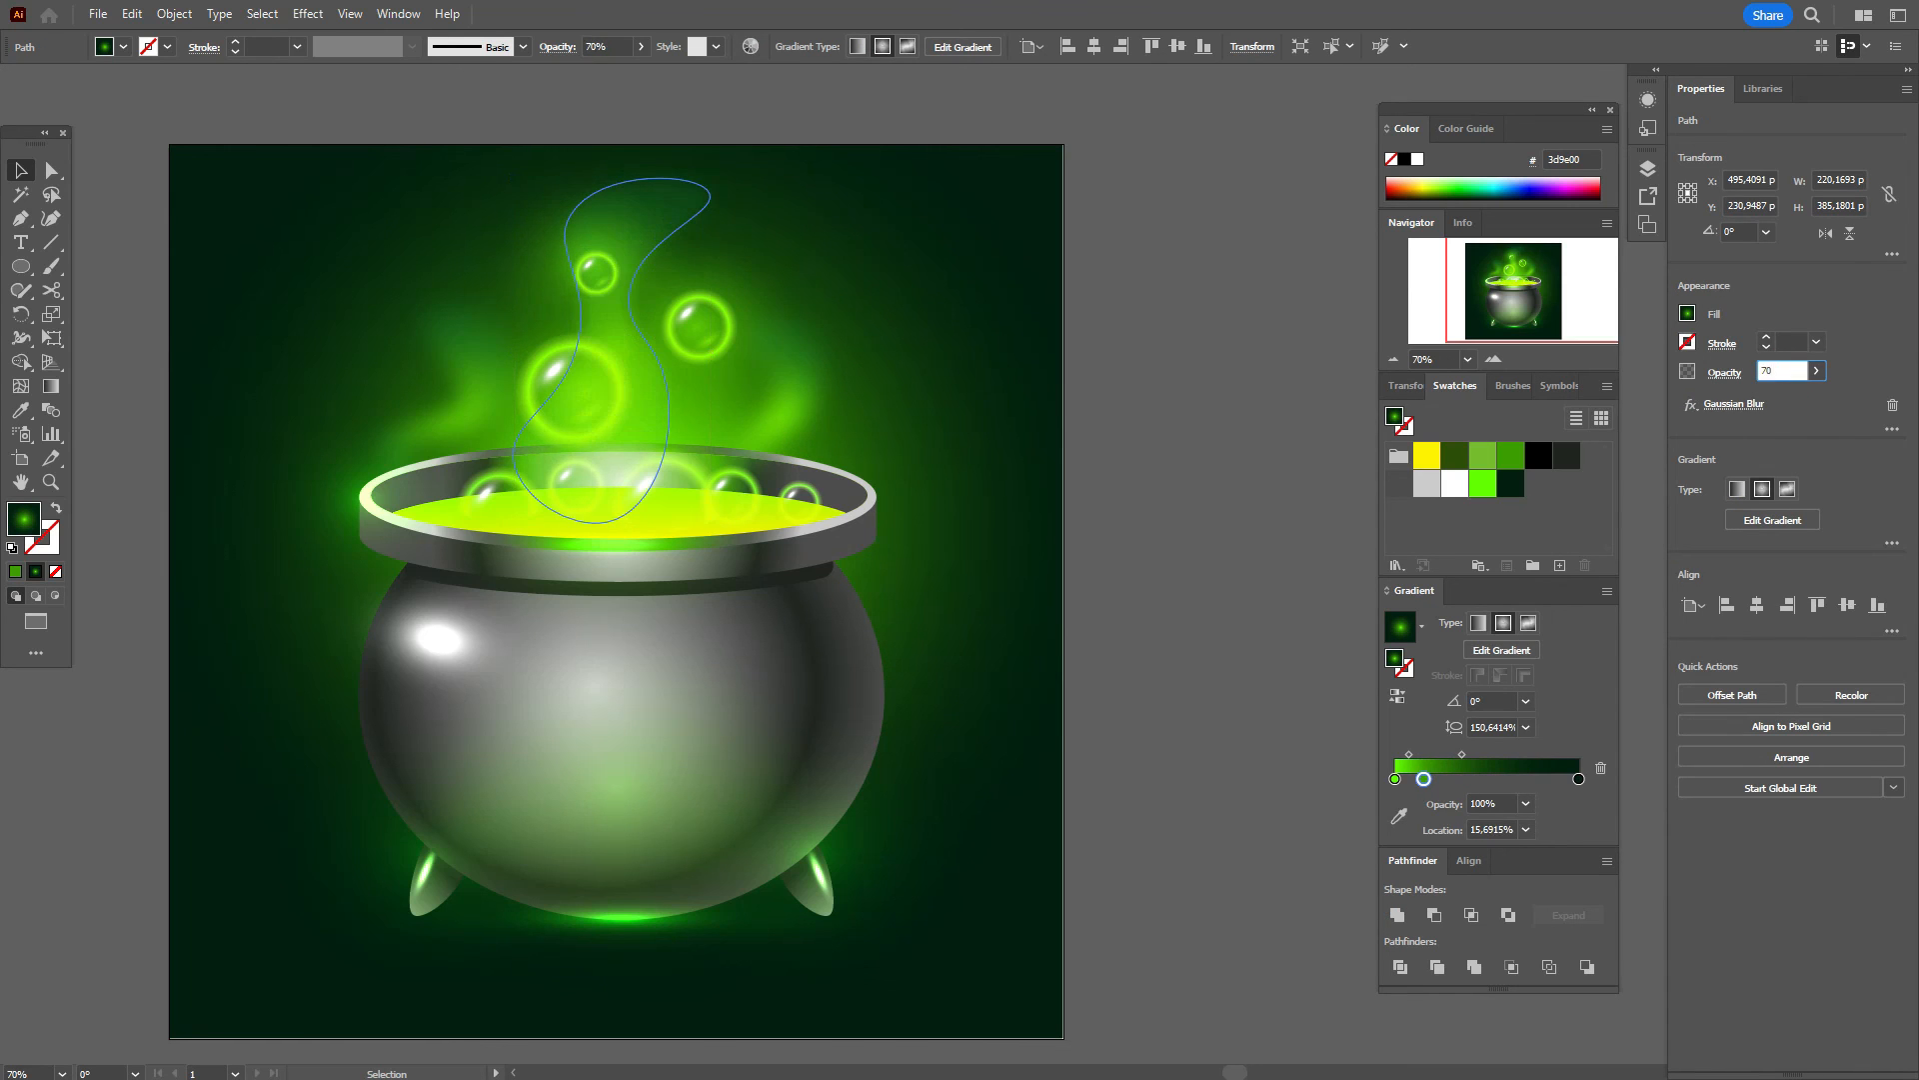
pyautogui.click(475, 382)
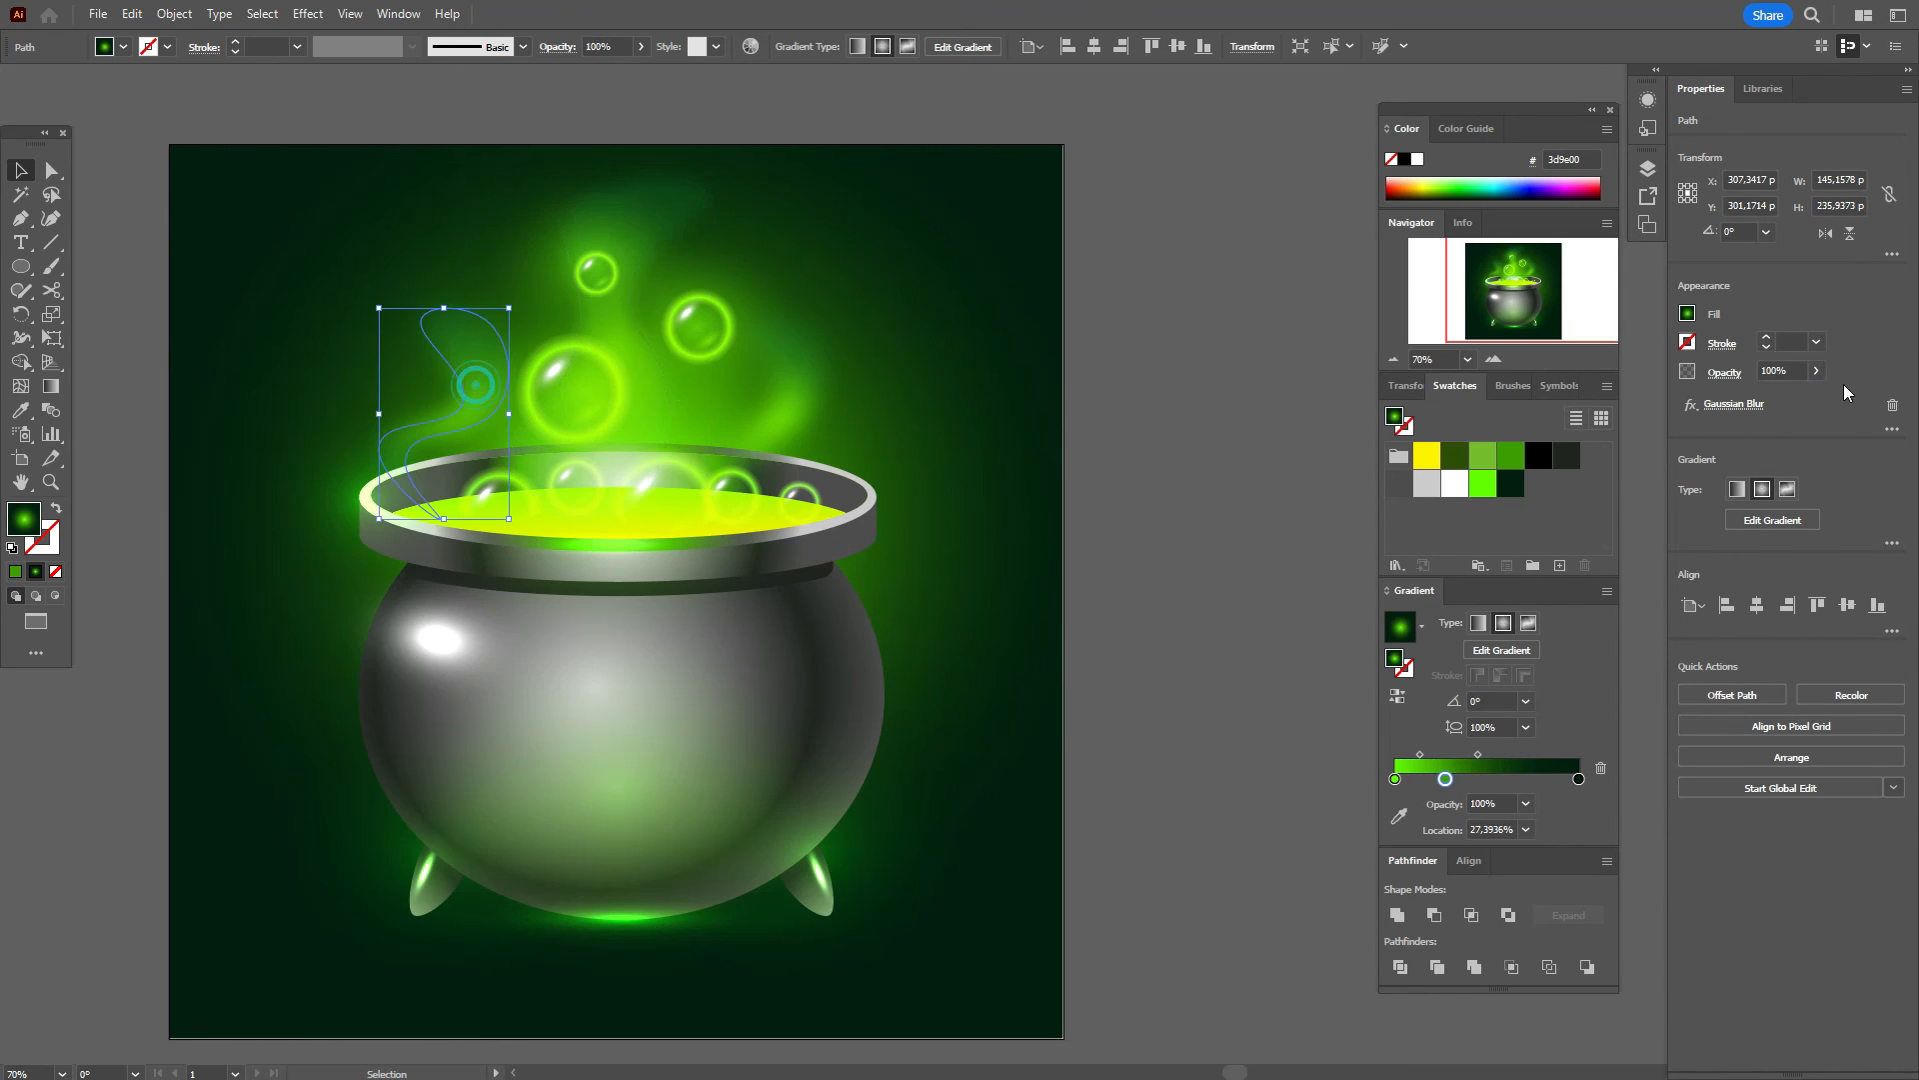
pyautogui.click(1776, 370)
pyautogui.write('70')
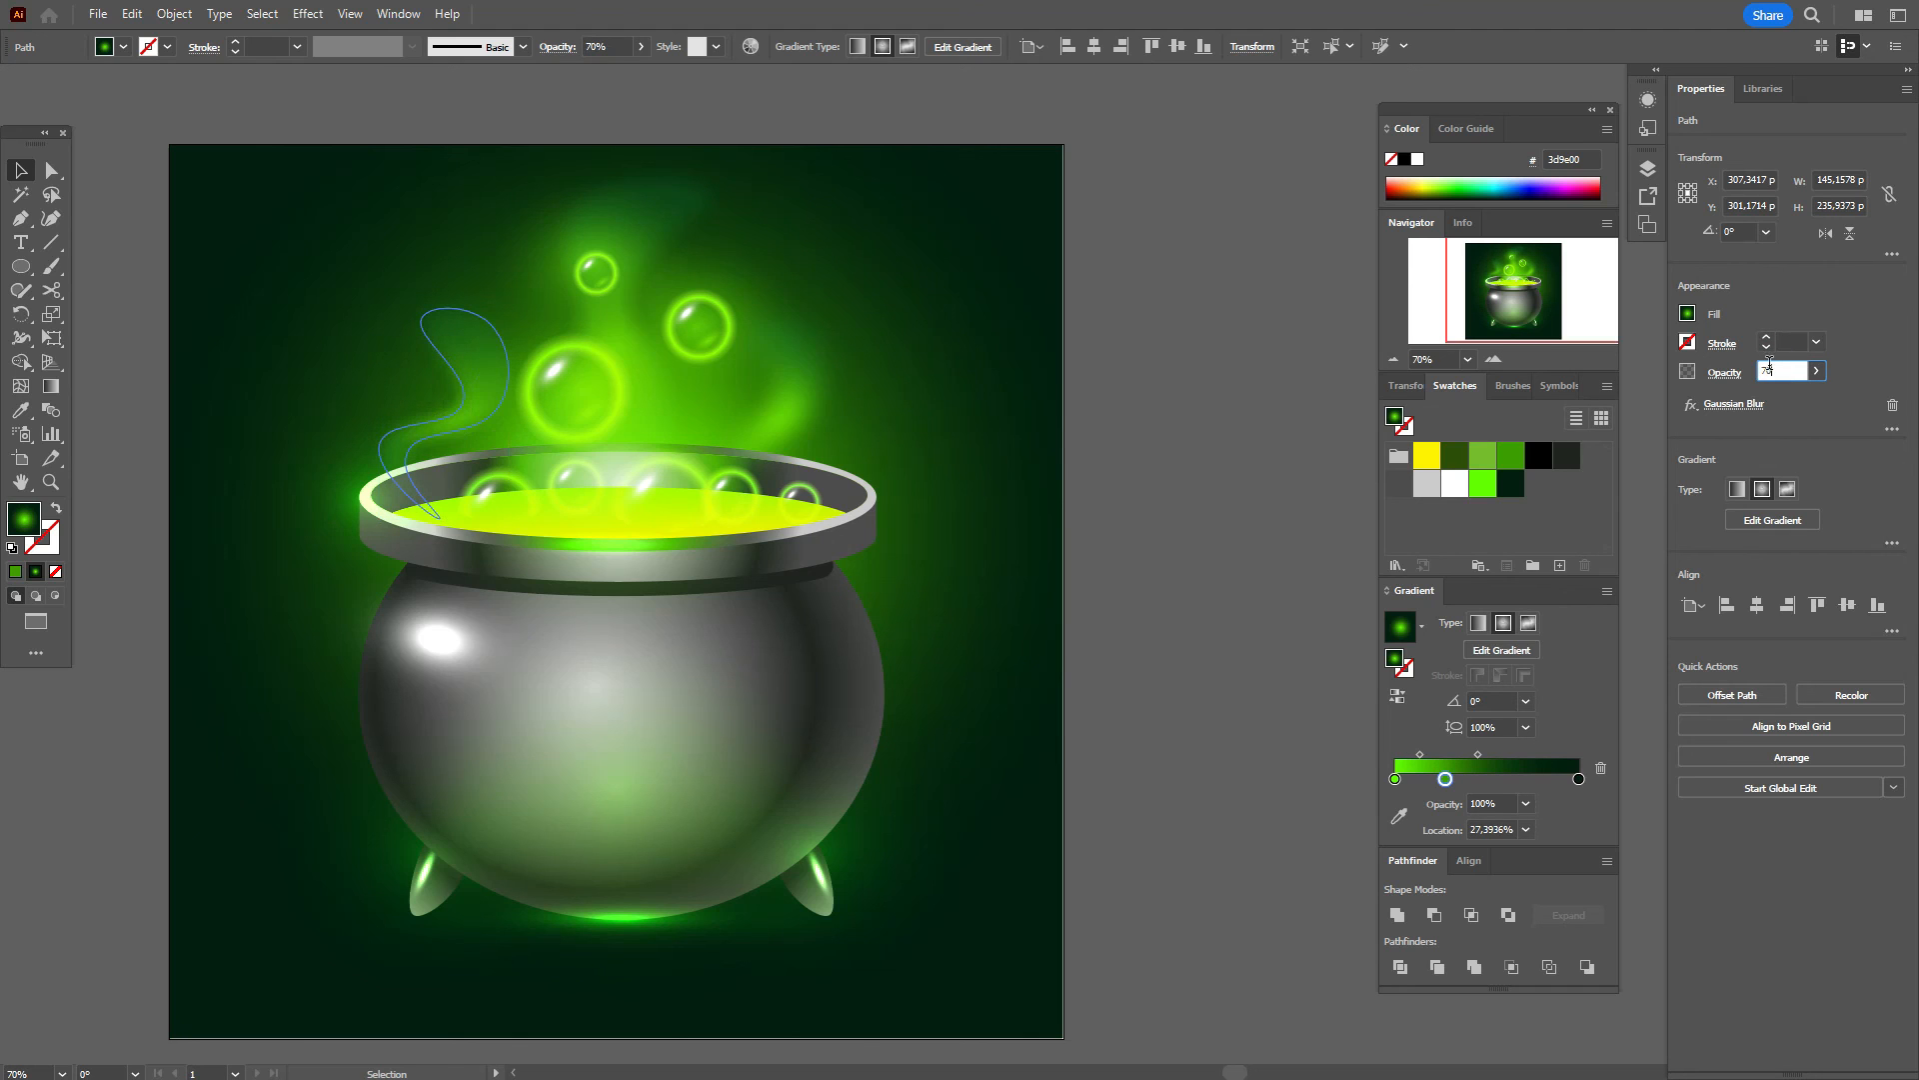
pyautogui.click(790, 390)
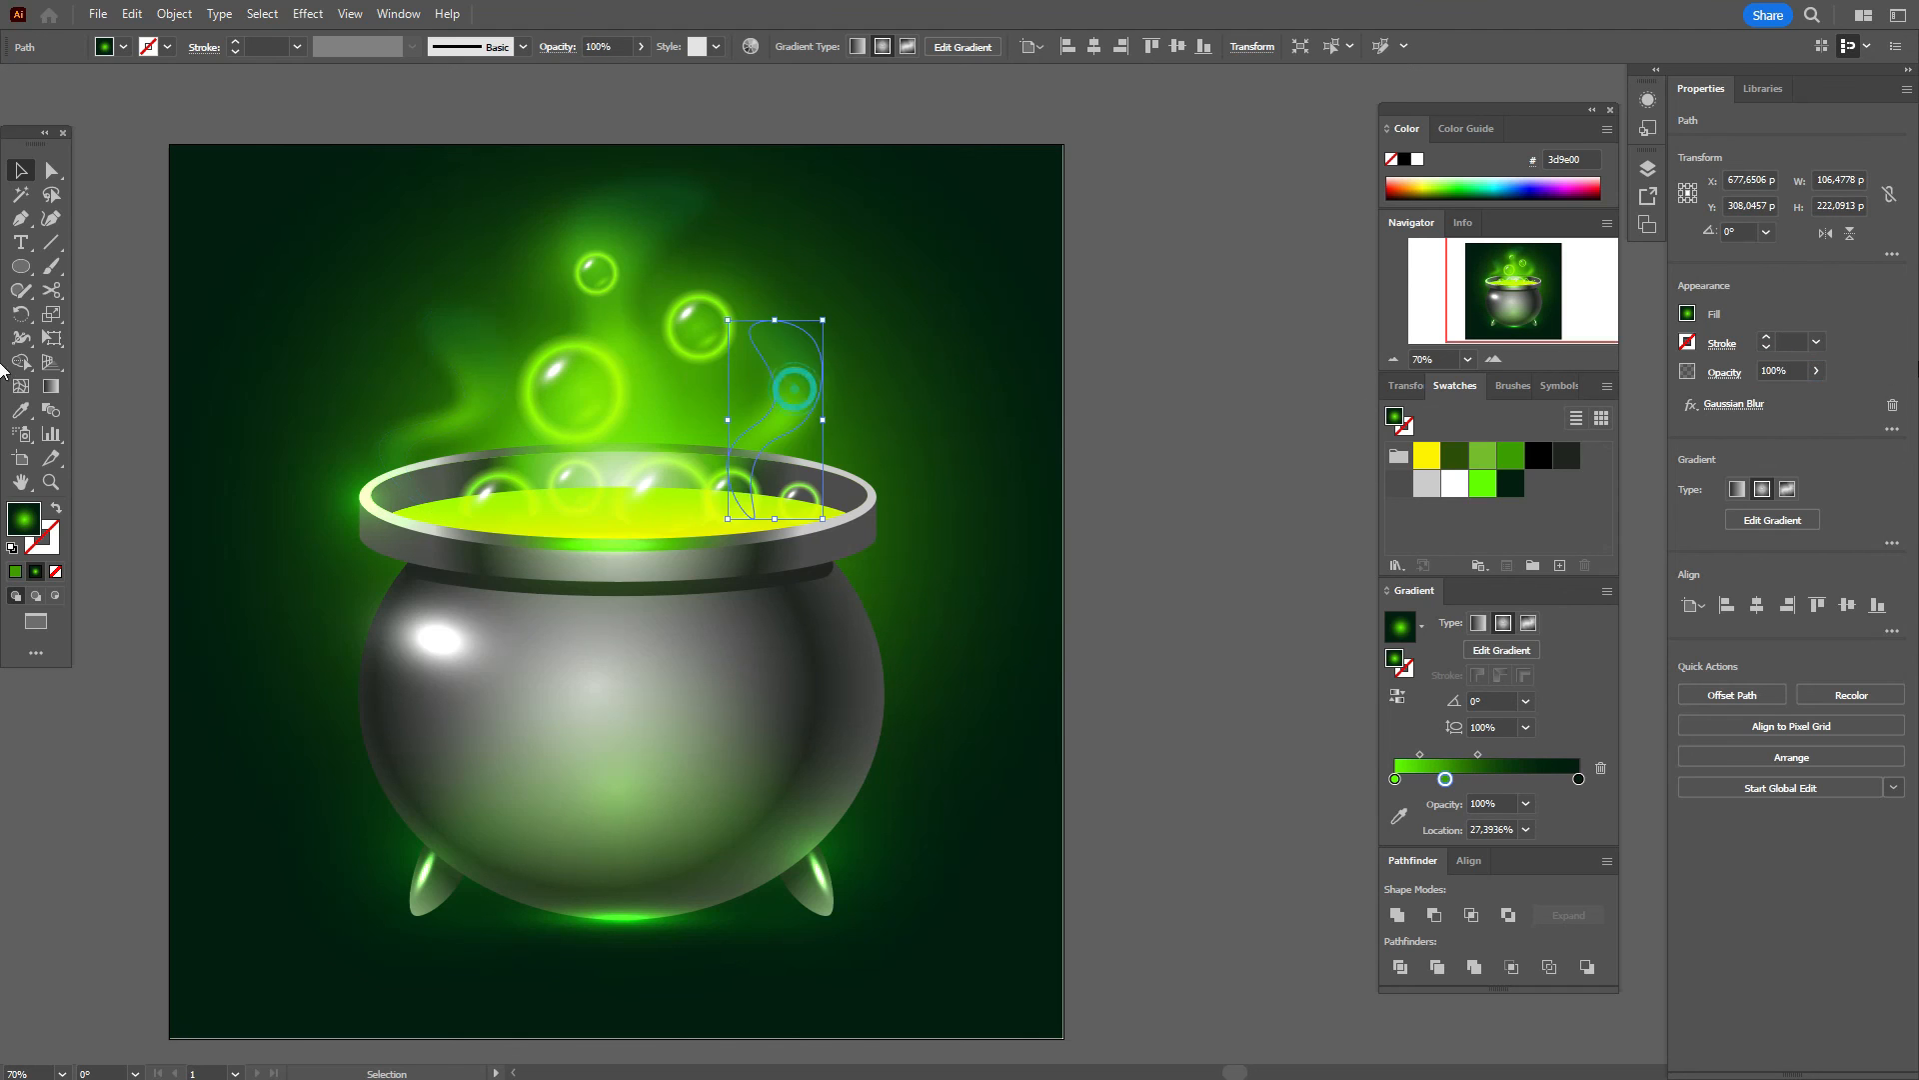
pyautogui.click(1775, 371)
pyautogui.write('70')
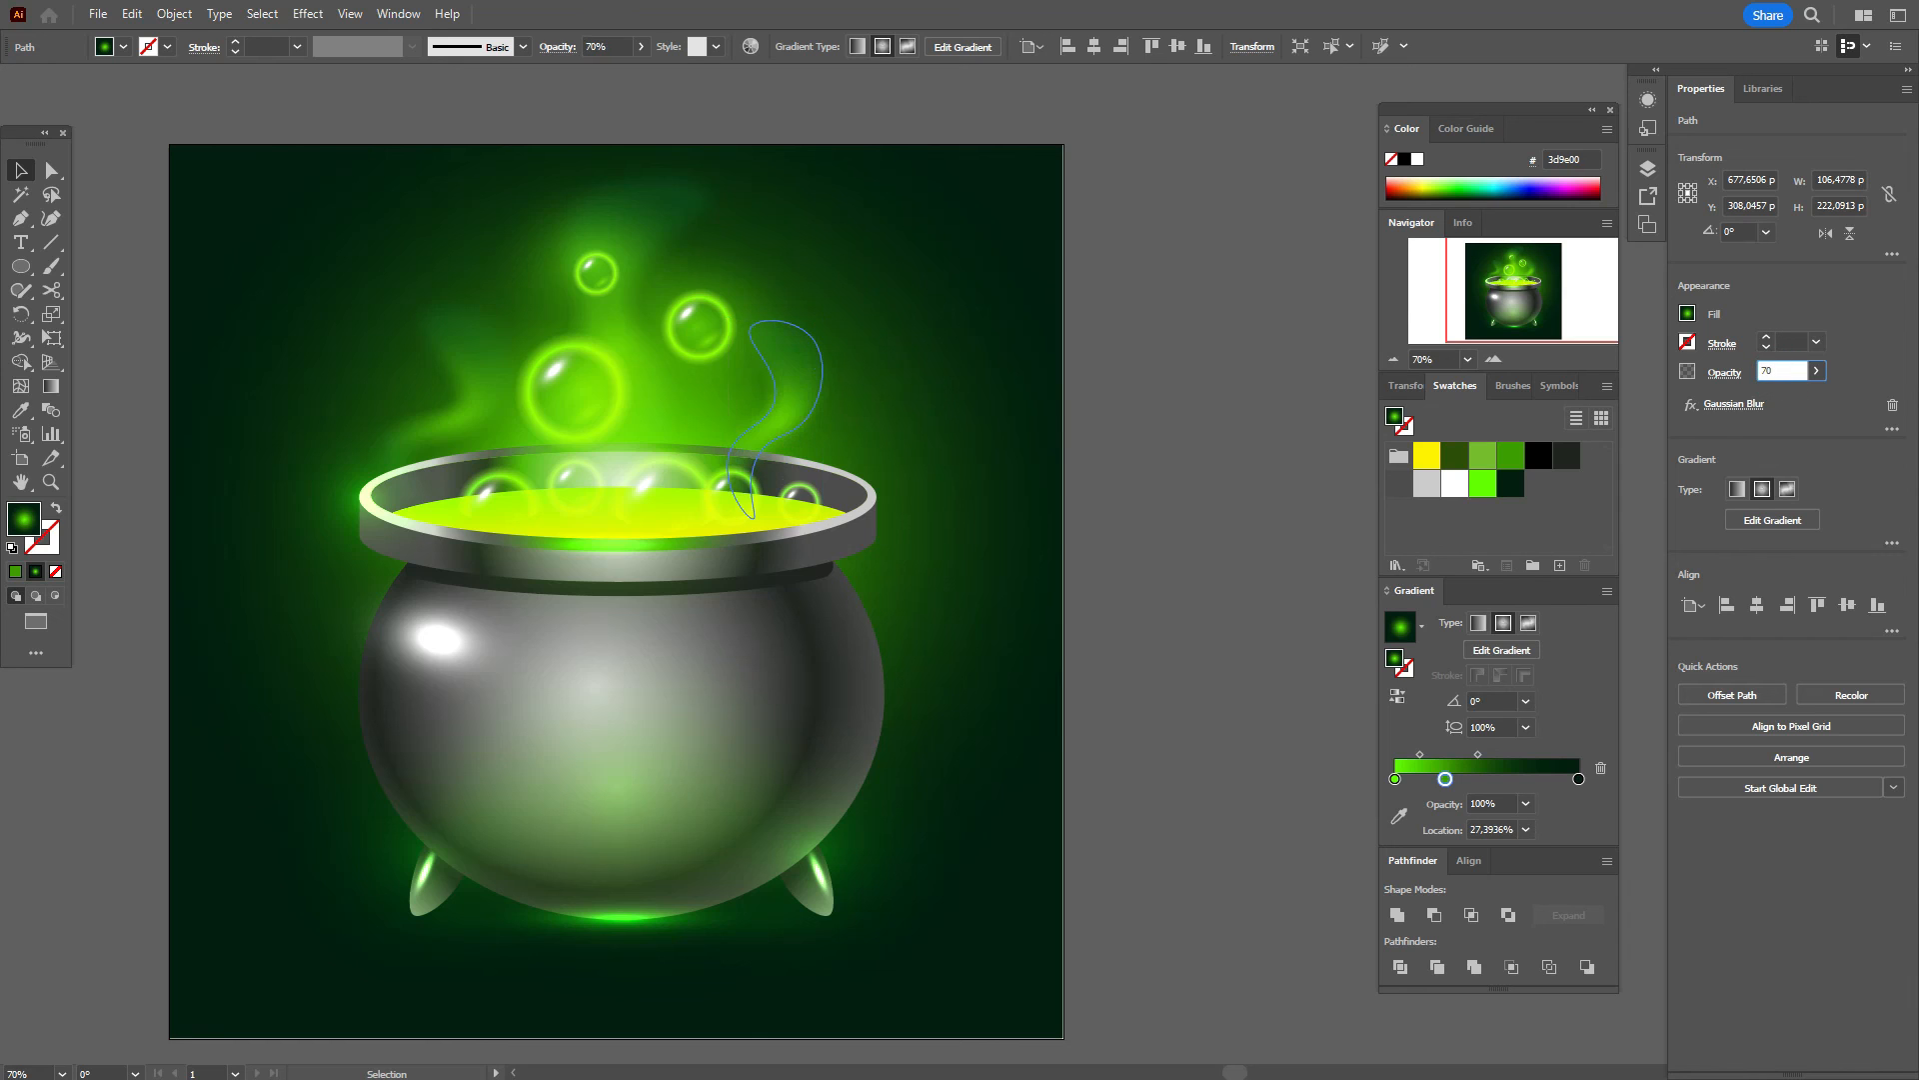
pyautogui.click(1132, 386)
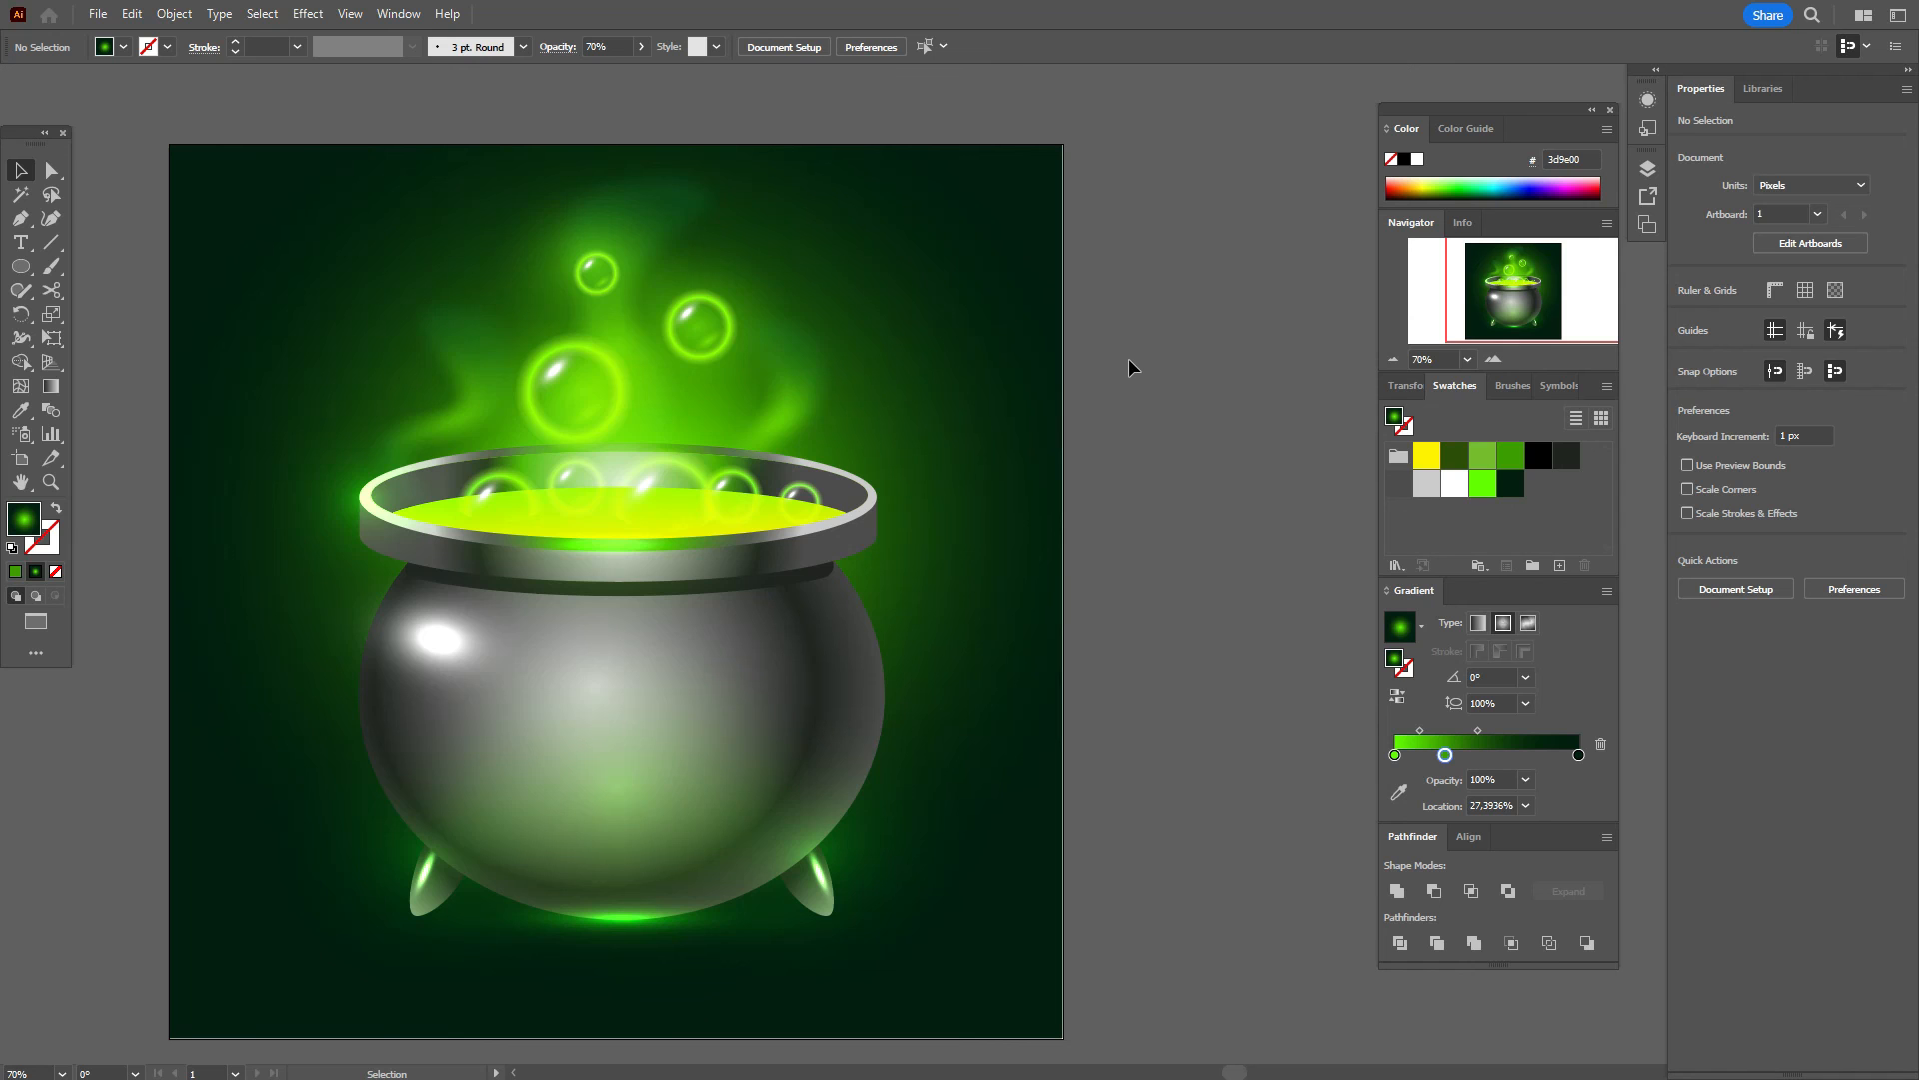
# Step: Copy the left rim glow ellipse onto the cauldron's right rim
pyautogui.click(397, 523)
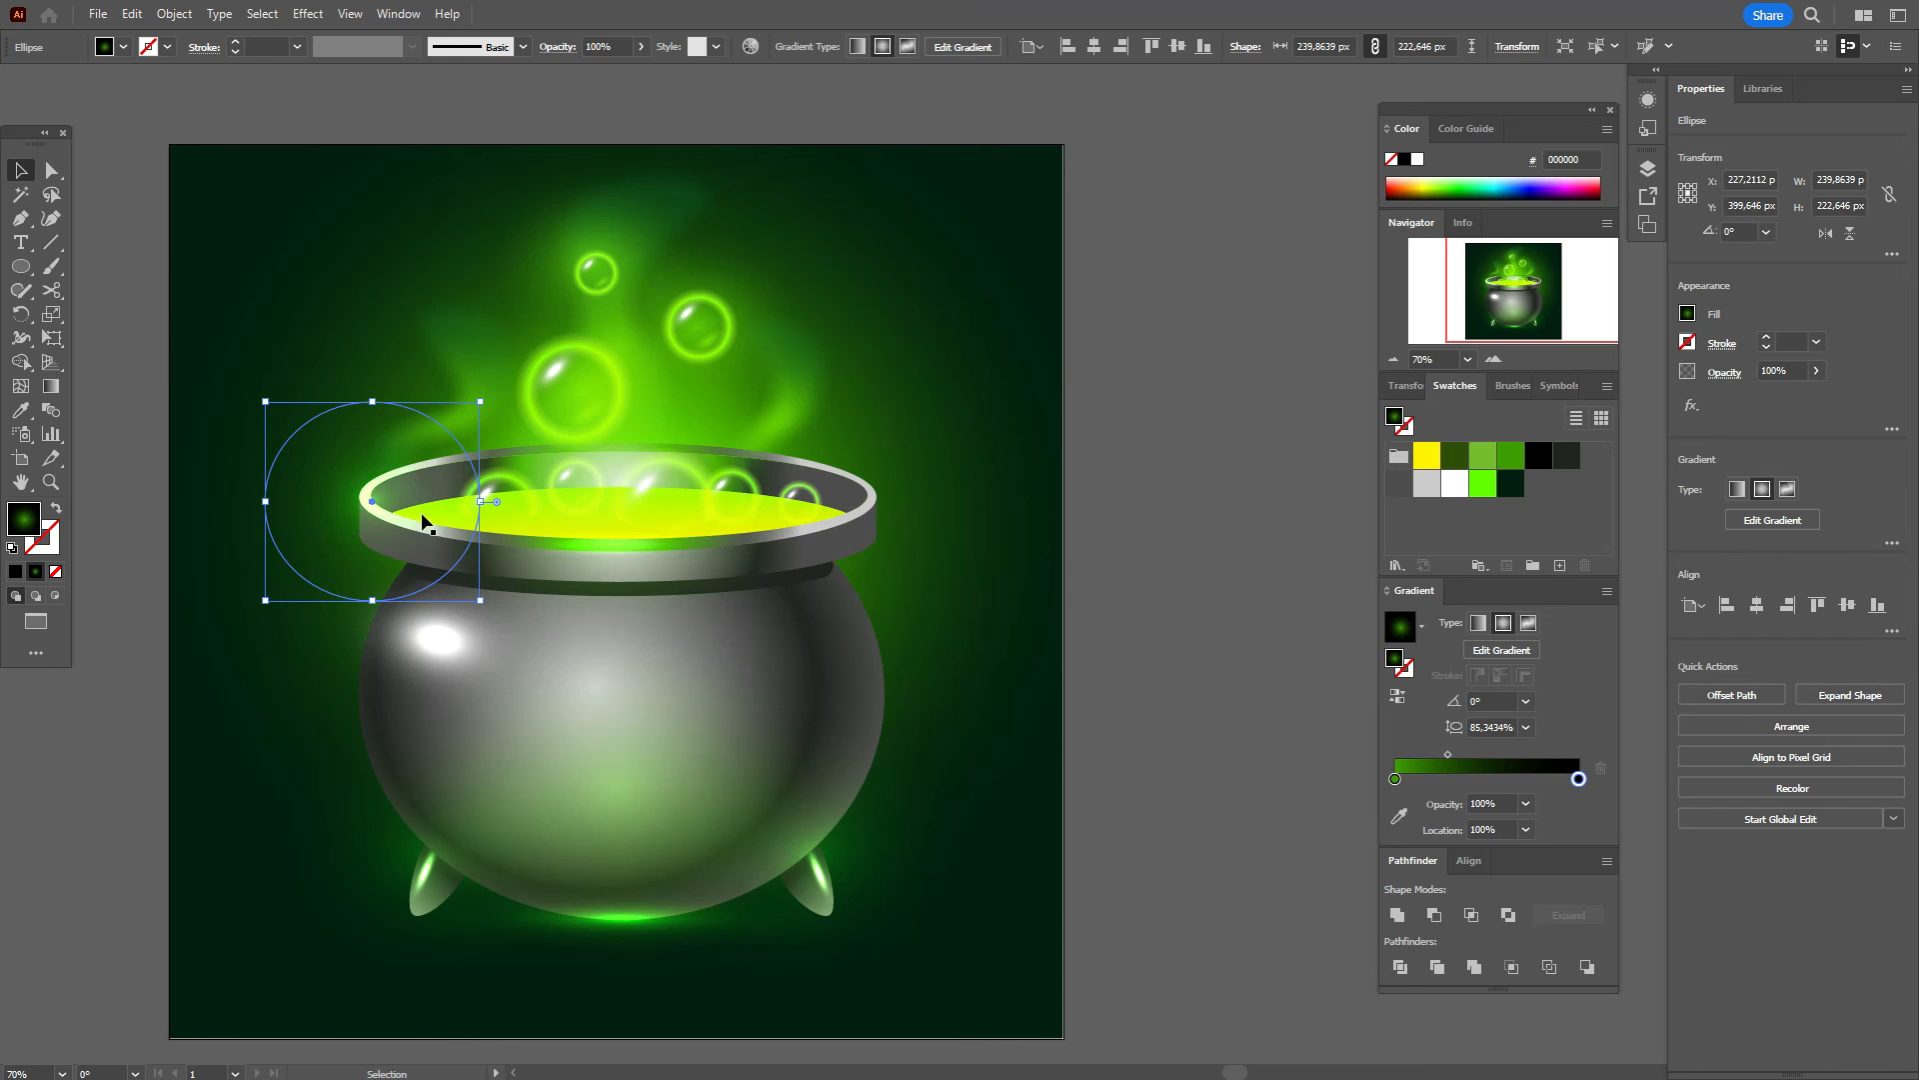
pyautogui.moveTo(423, 521); pyautogui.dragTo(883, 505)
pyautogui.click(1174, 490)
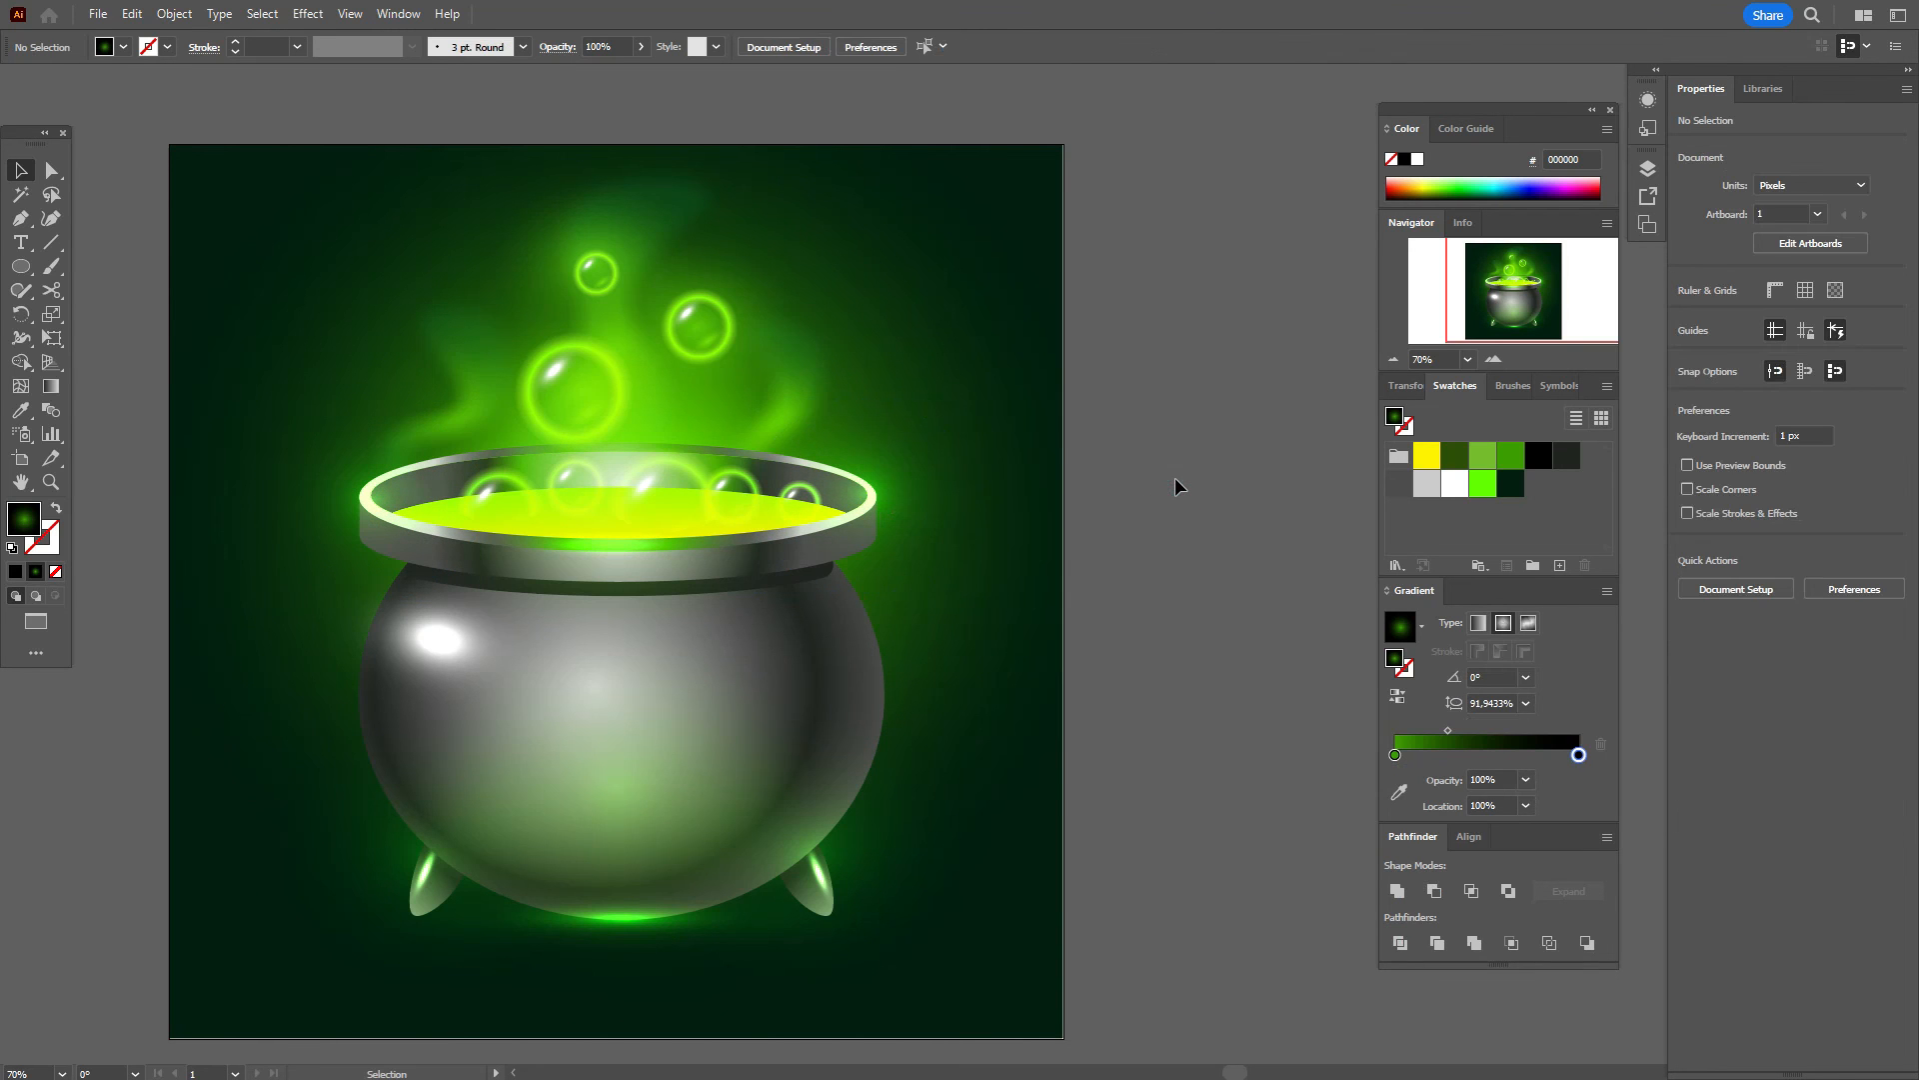